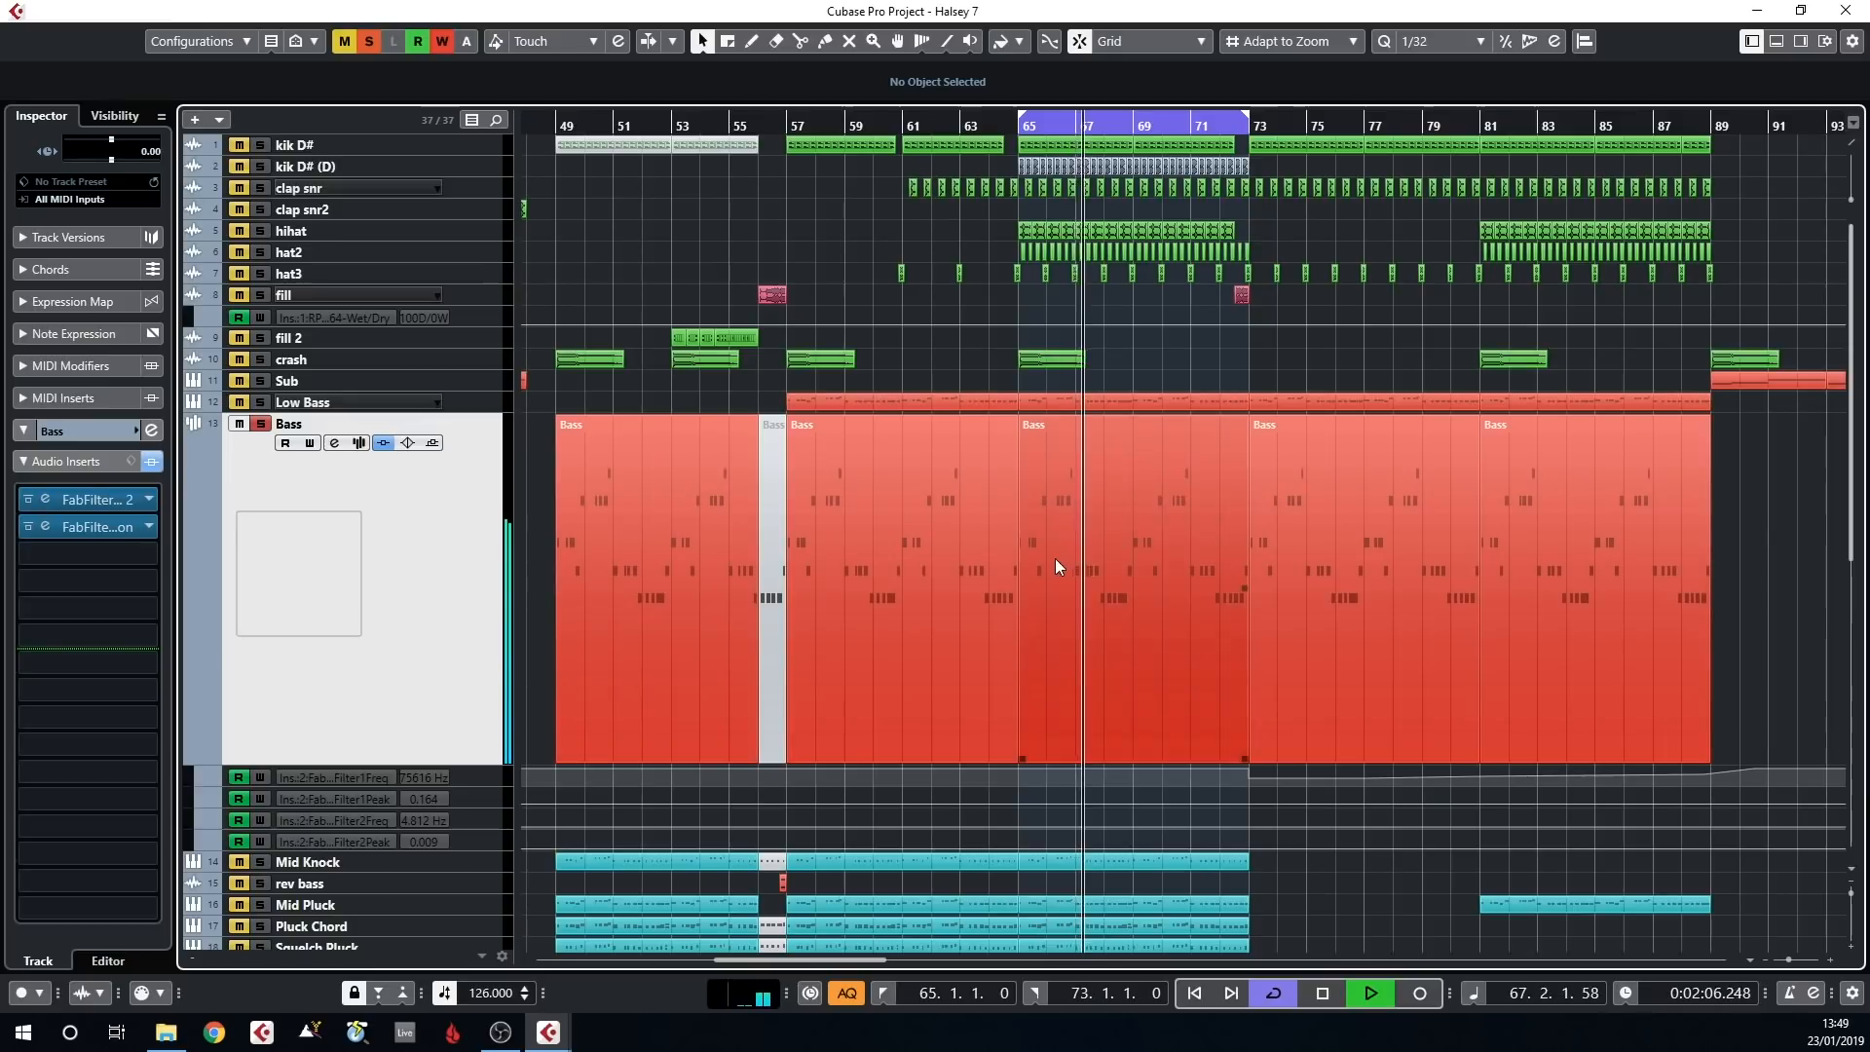
# Select the Bass event in bars 65 to 73 and look at the Bass track's sample in Sampler Control
pyautogui.click(1104, 565)
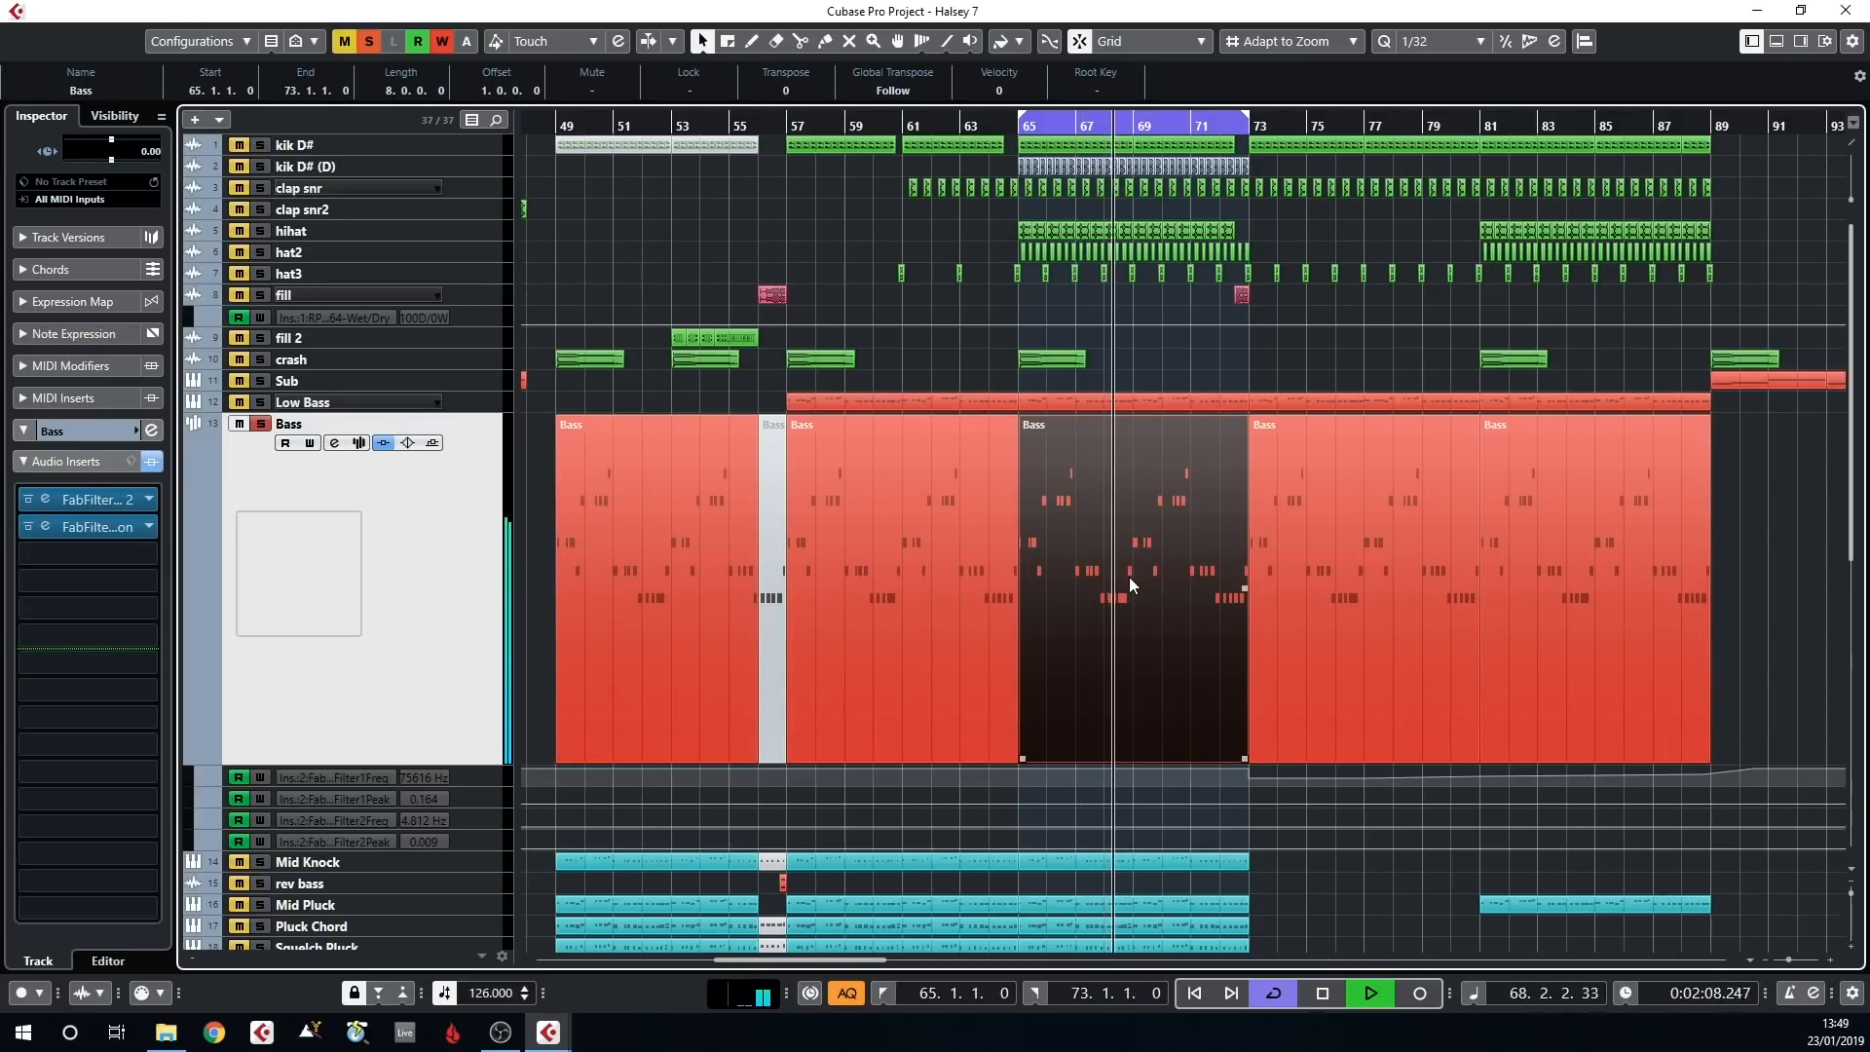
pyautogui.doubleClick(1130, 575)
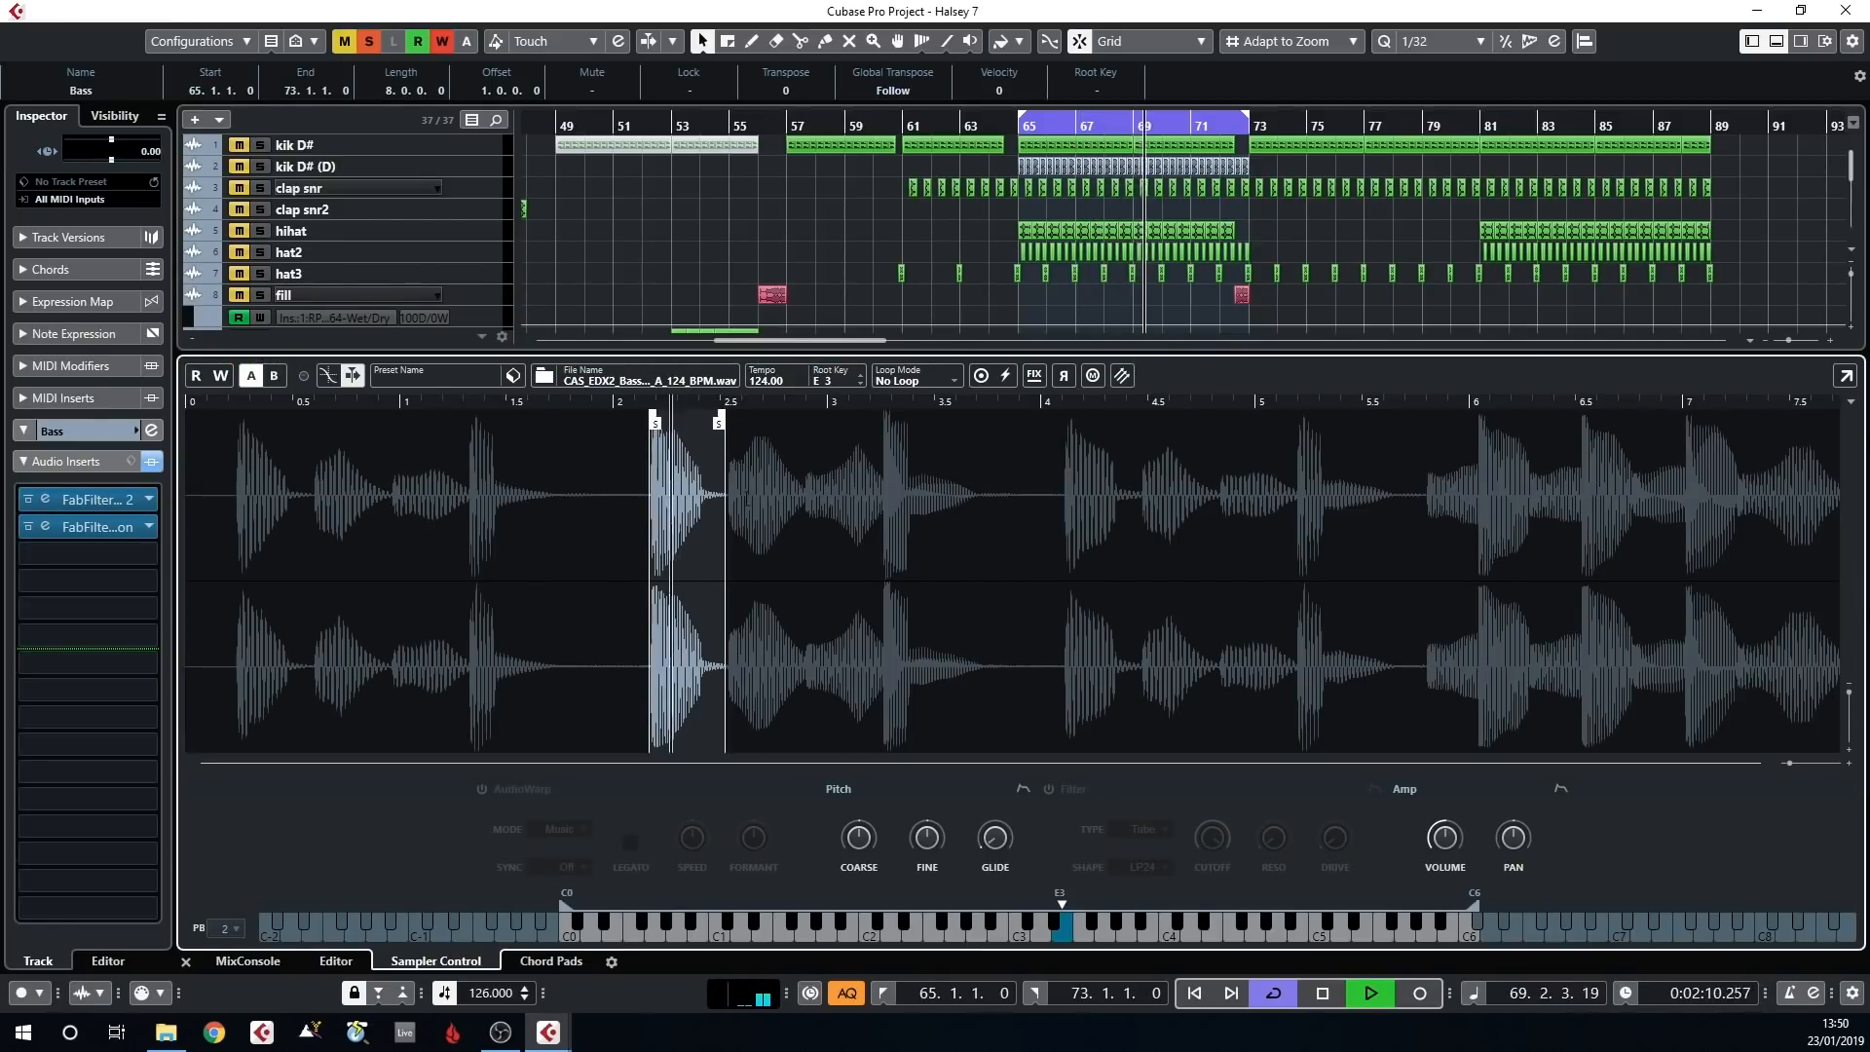
pyautogui.hotkey('ctrl', 'alt', 'e')
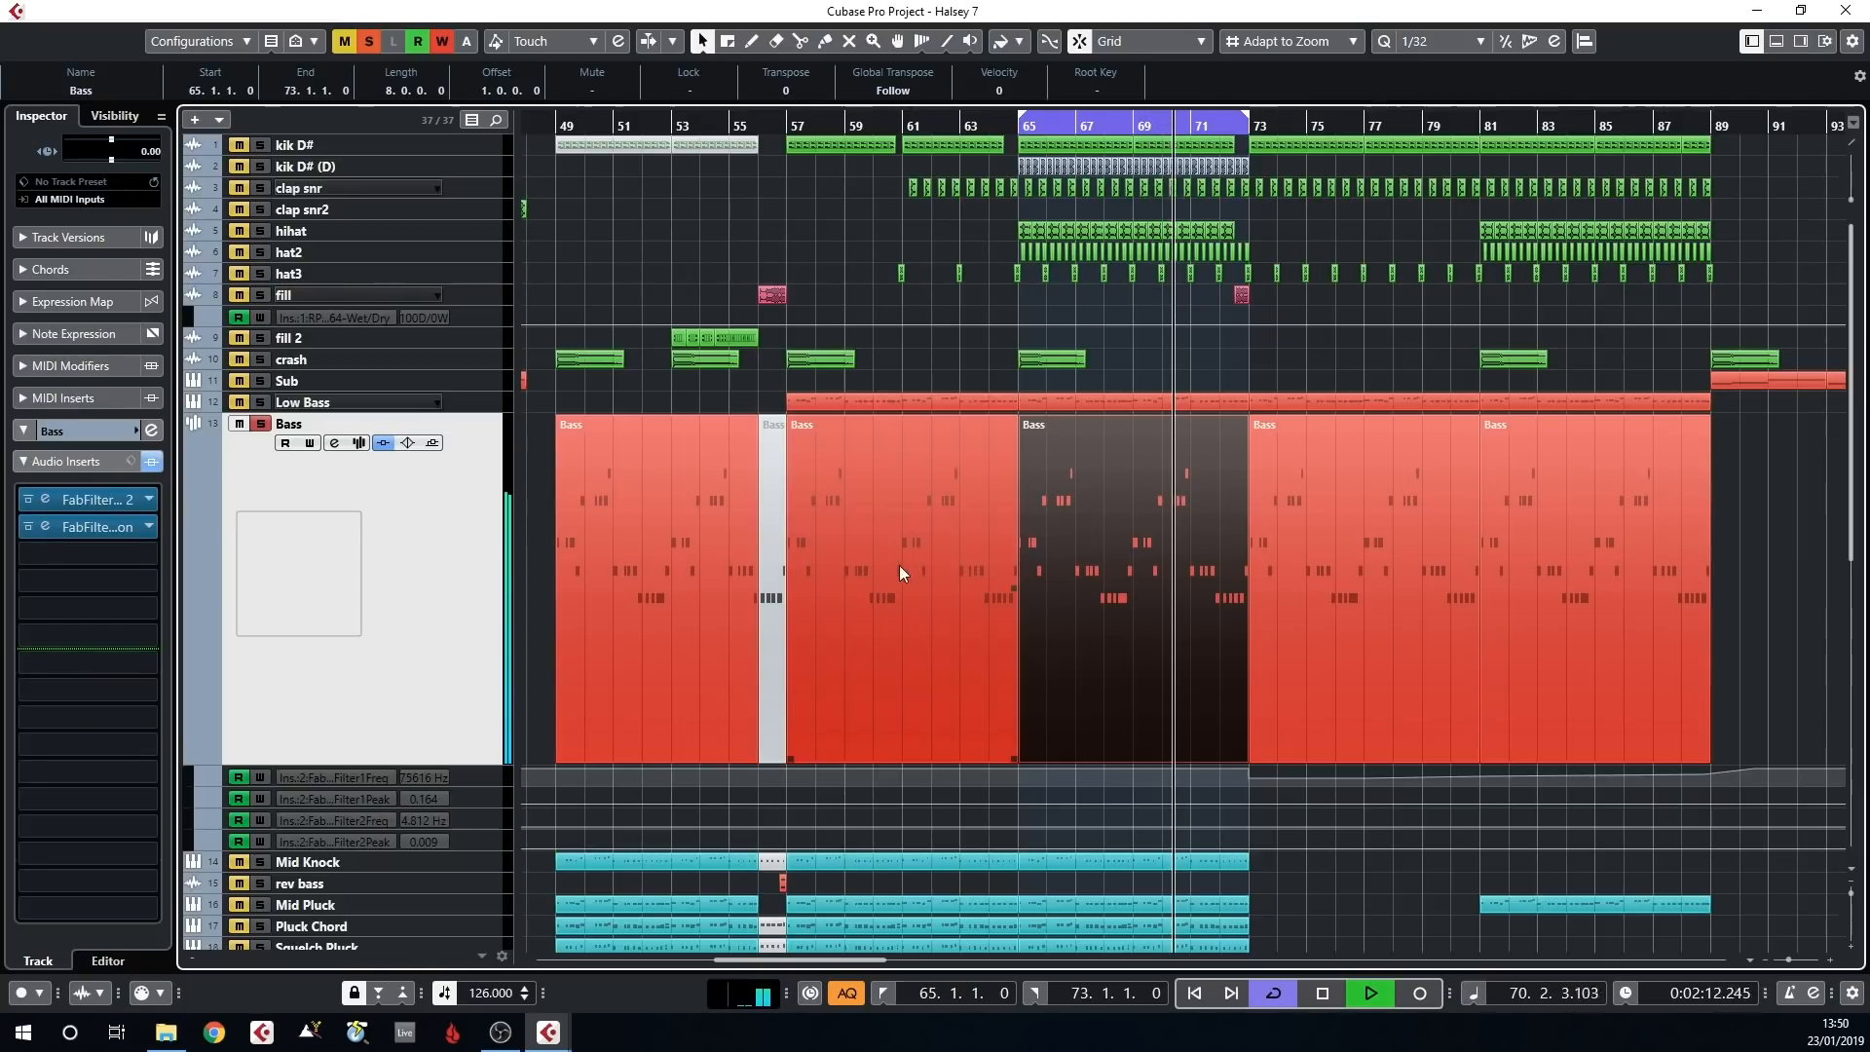
# Stop playback and check the sliced bass sample in Sampler Control again, closing it when done
pyautogui.press('space')
pyautogui.scroll(2, 1048, 575)
pyautogui.scroll(1, 1046, 575)
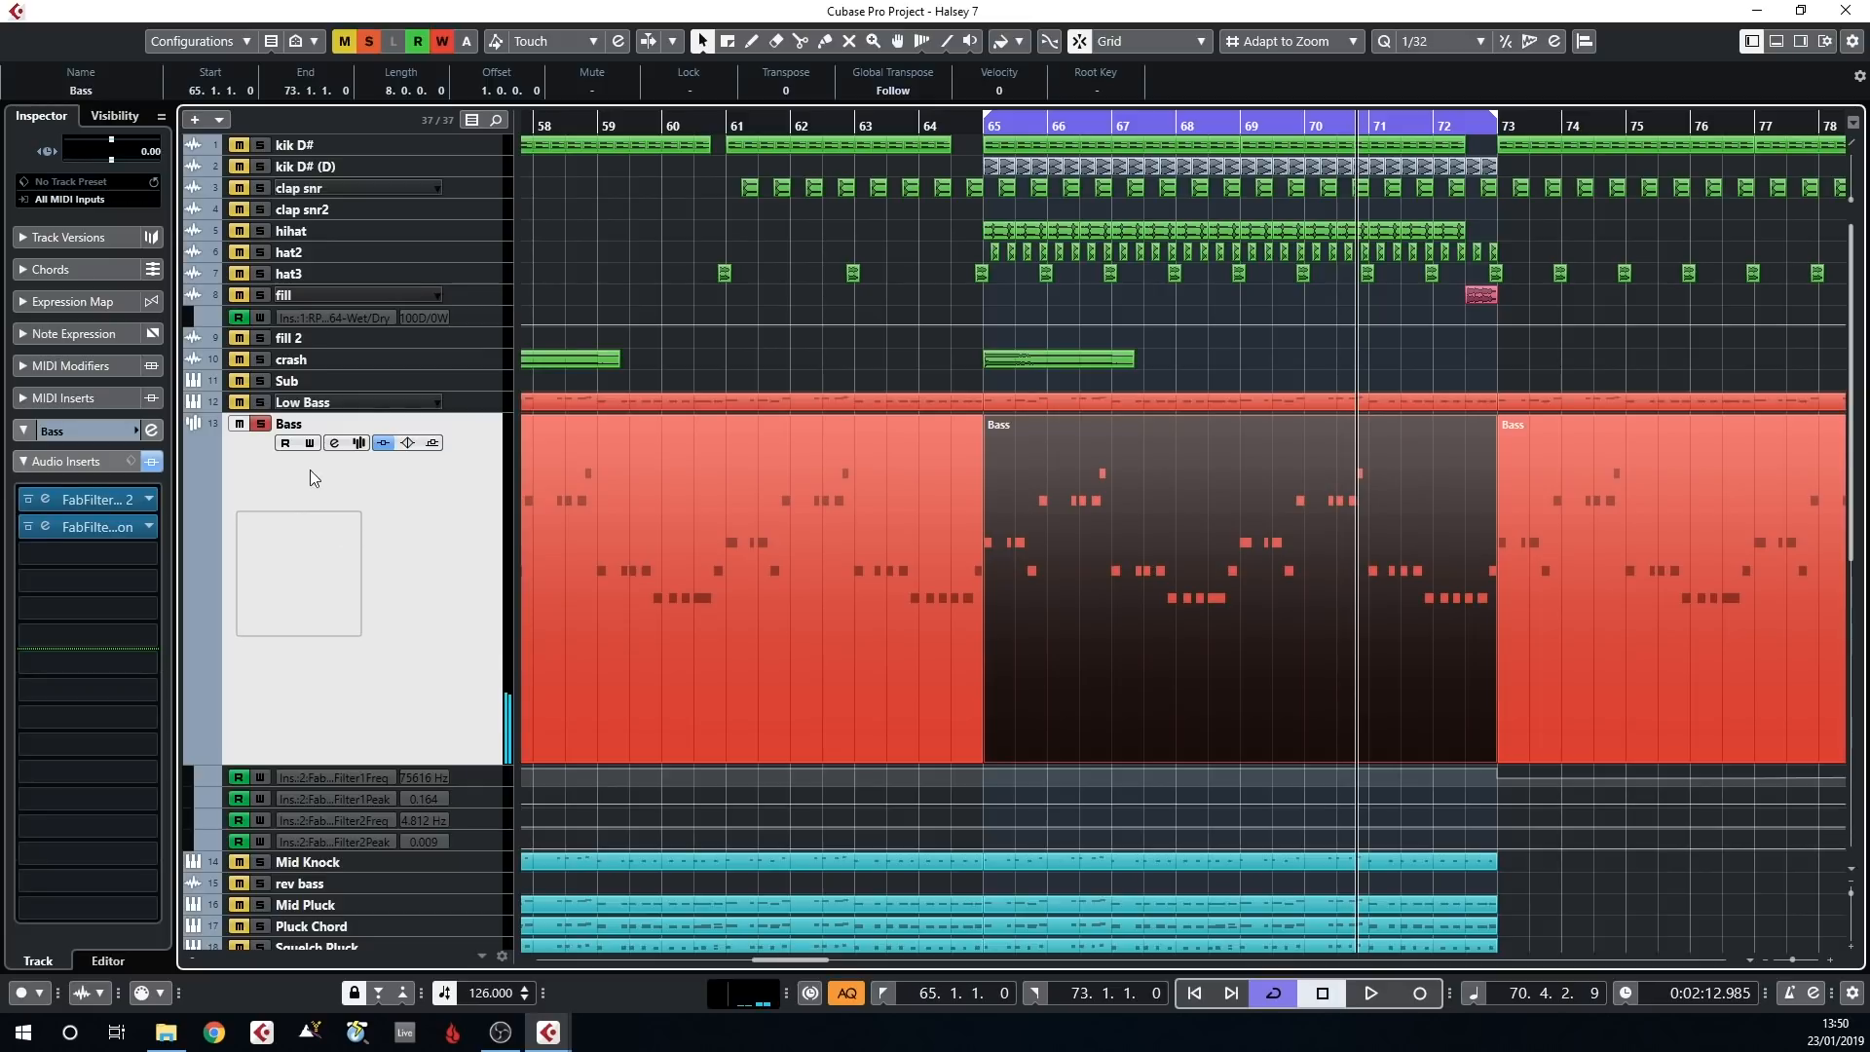
pyautogui.hotkey('ctrl', 'alt', 'e')
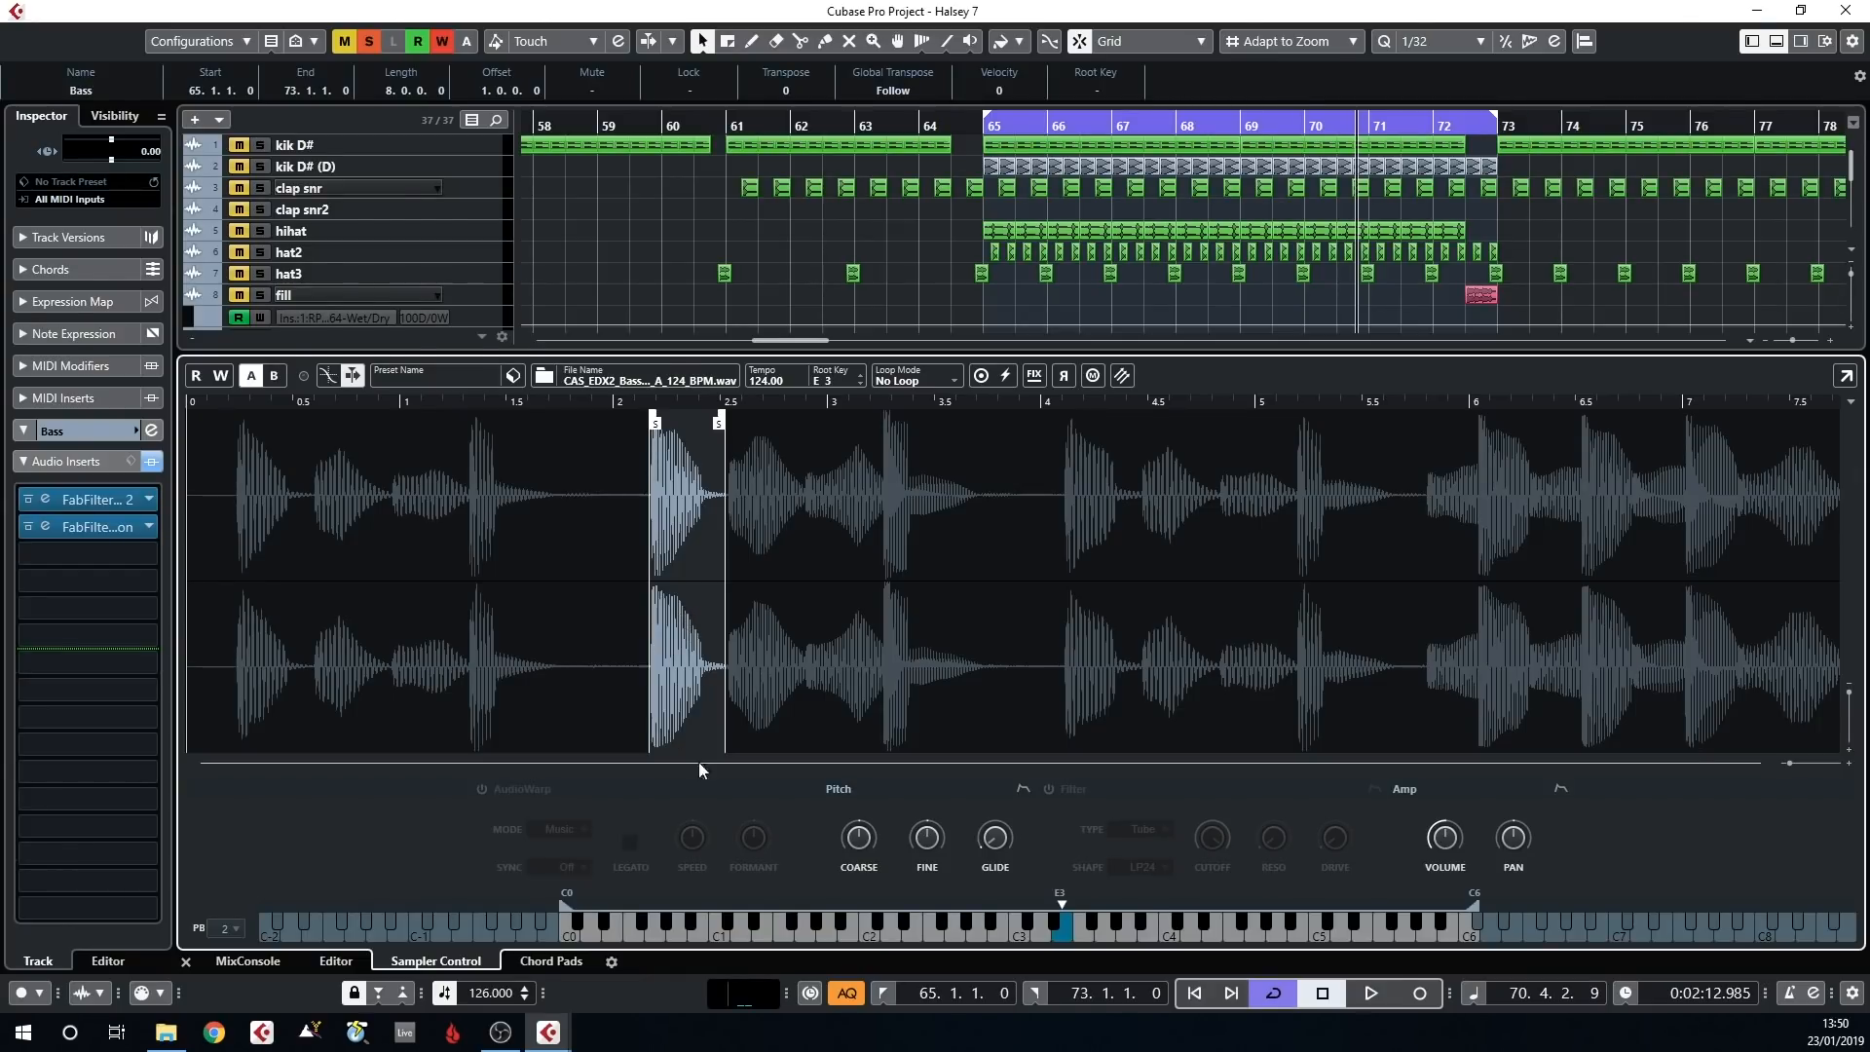
pyautogui.hotkey('ctrl', 'alt', 'b')
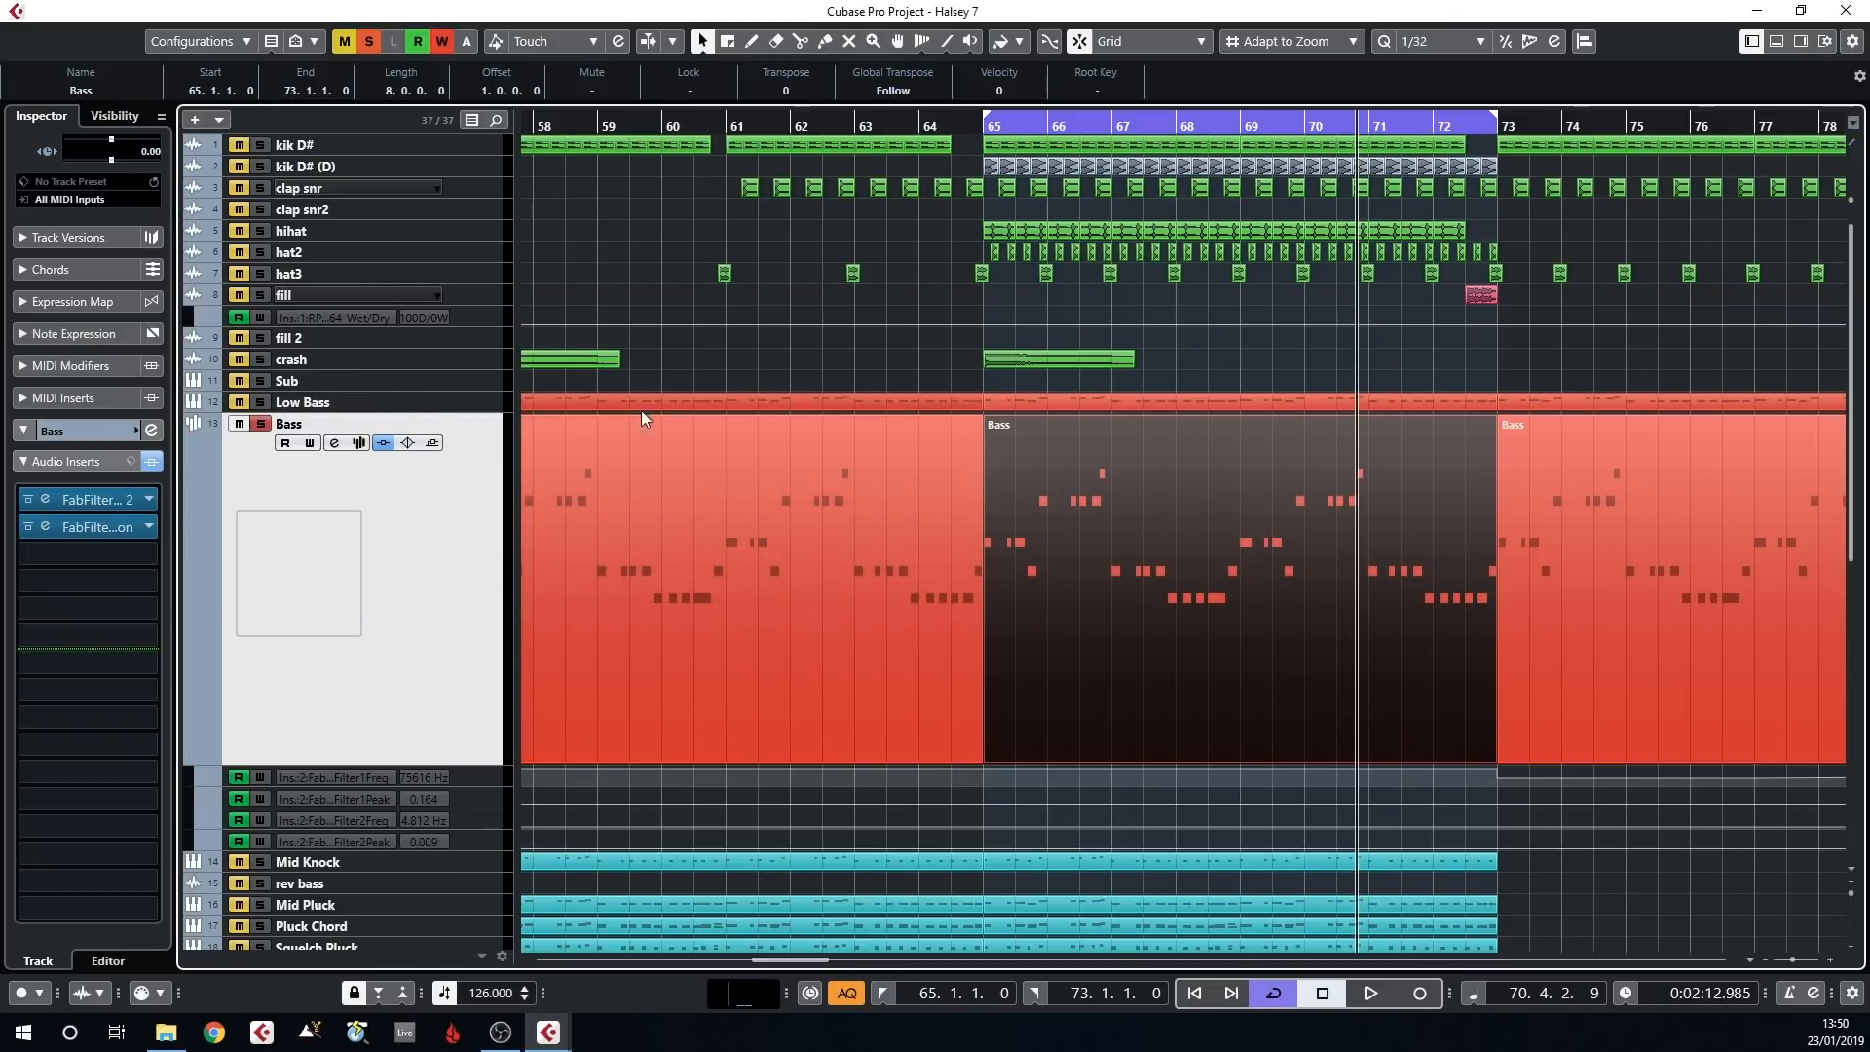
# Inspect the Bass track's FabFilter Pro-Q 2 curve during playback, closing the plug-in and stopping playback when done
pyautogui.press('space')
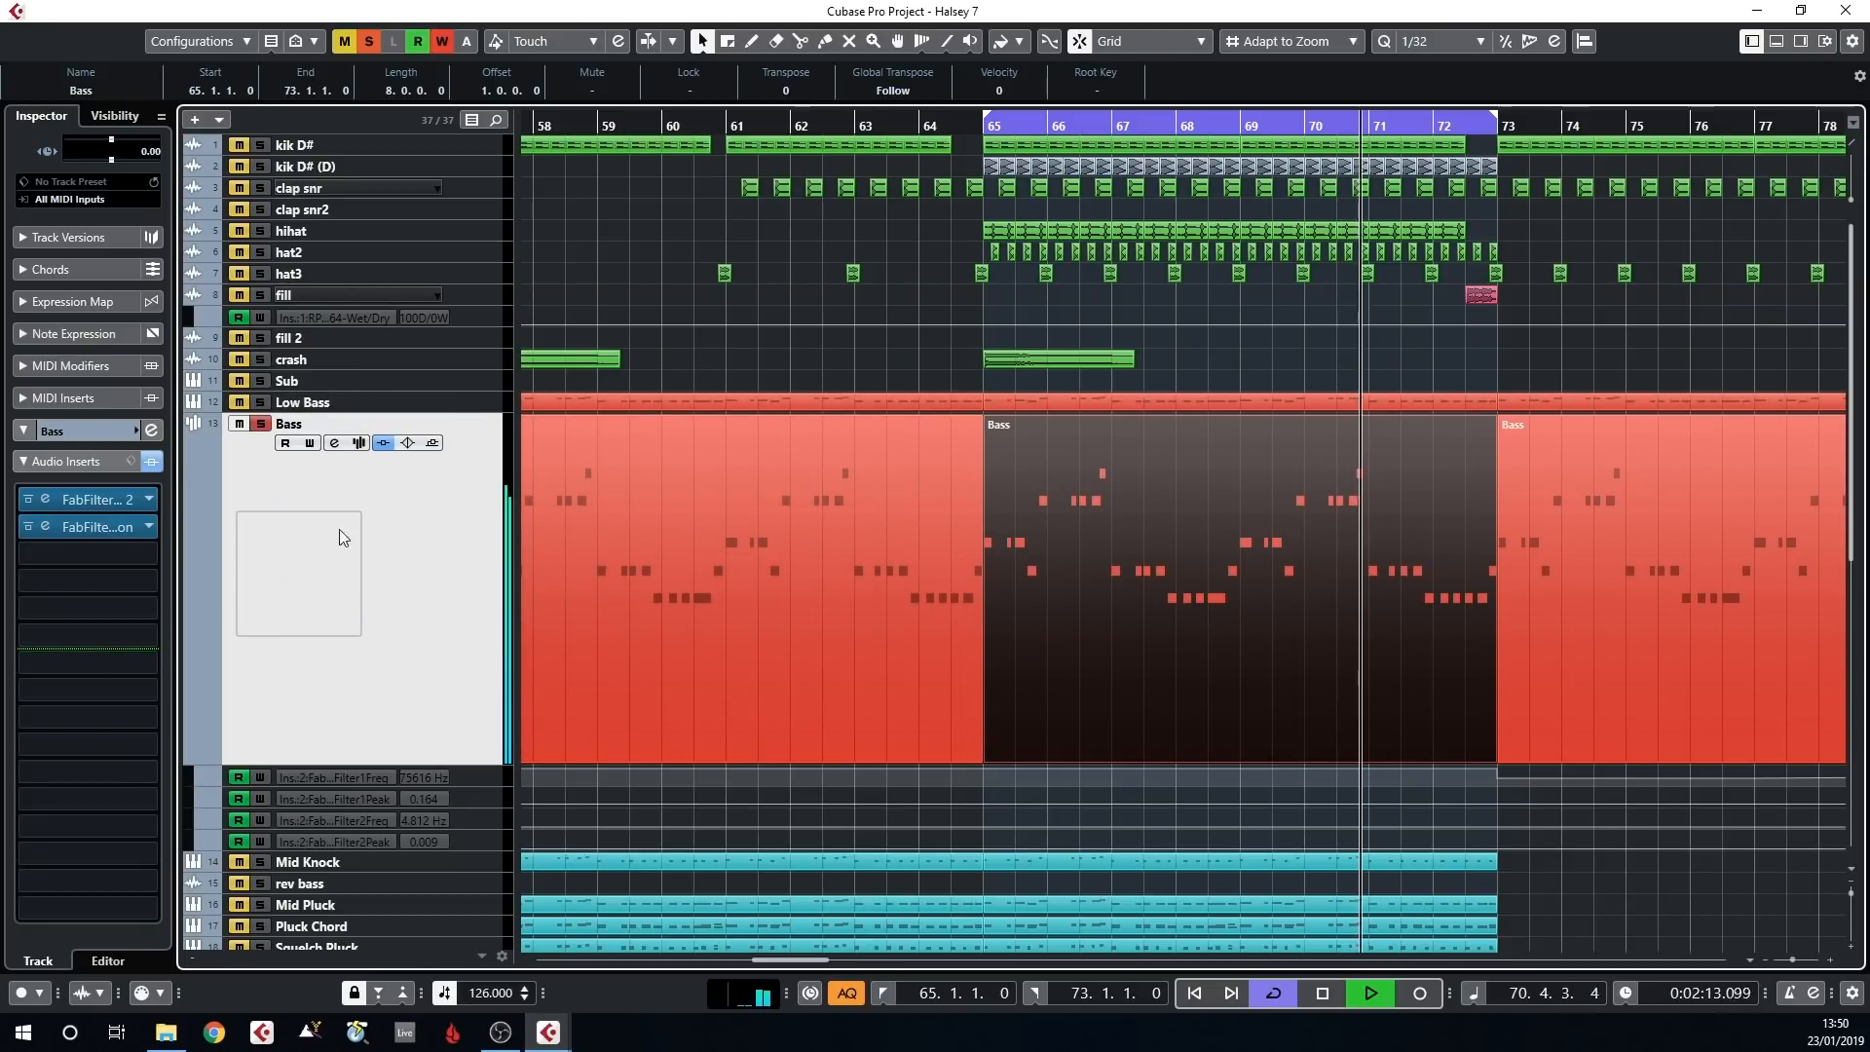
pyautogui.doubleClick(105, 500)
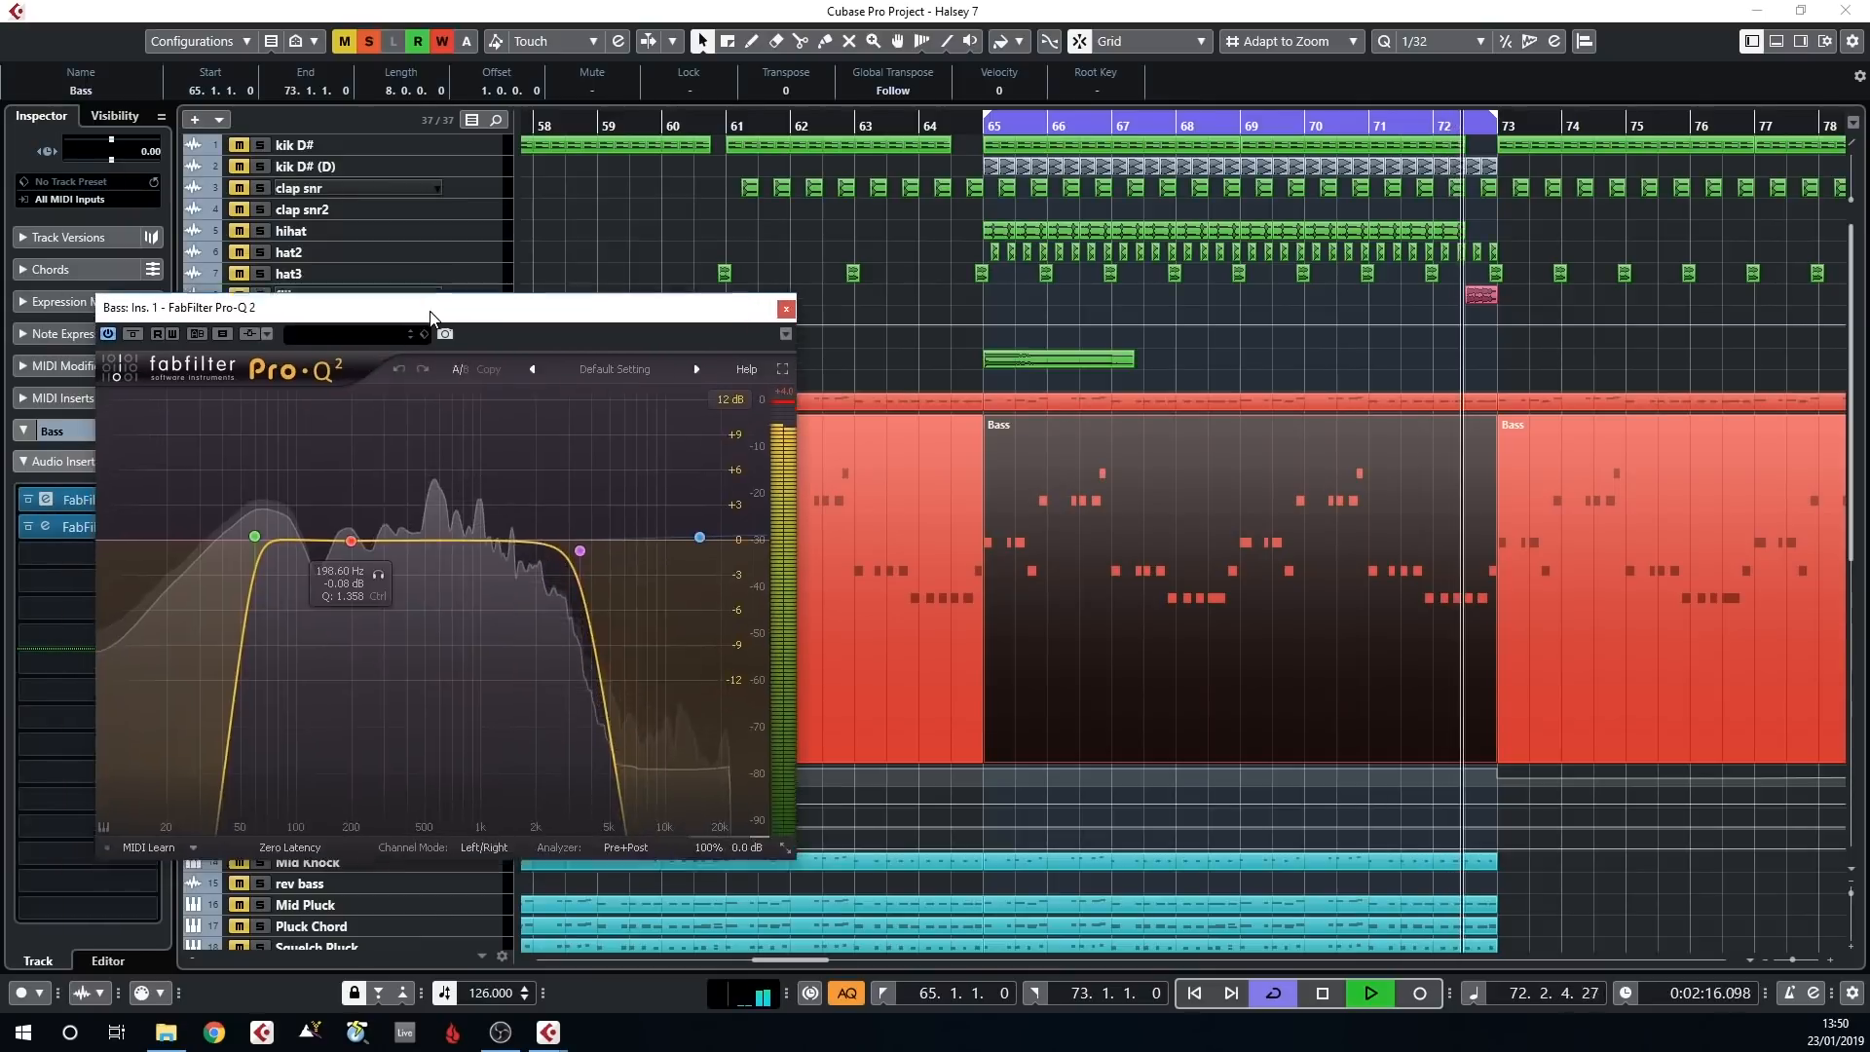
pyautogui.moveTo(432, 316); pyautogui.dragTo(474, 246)
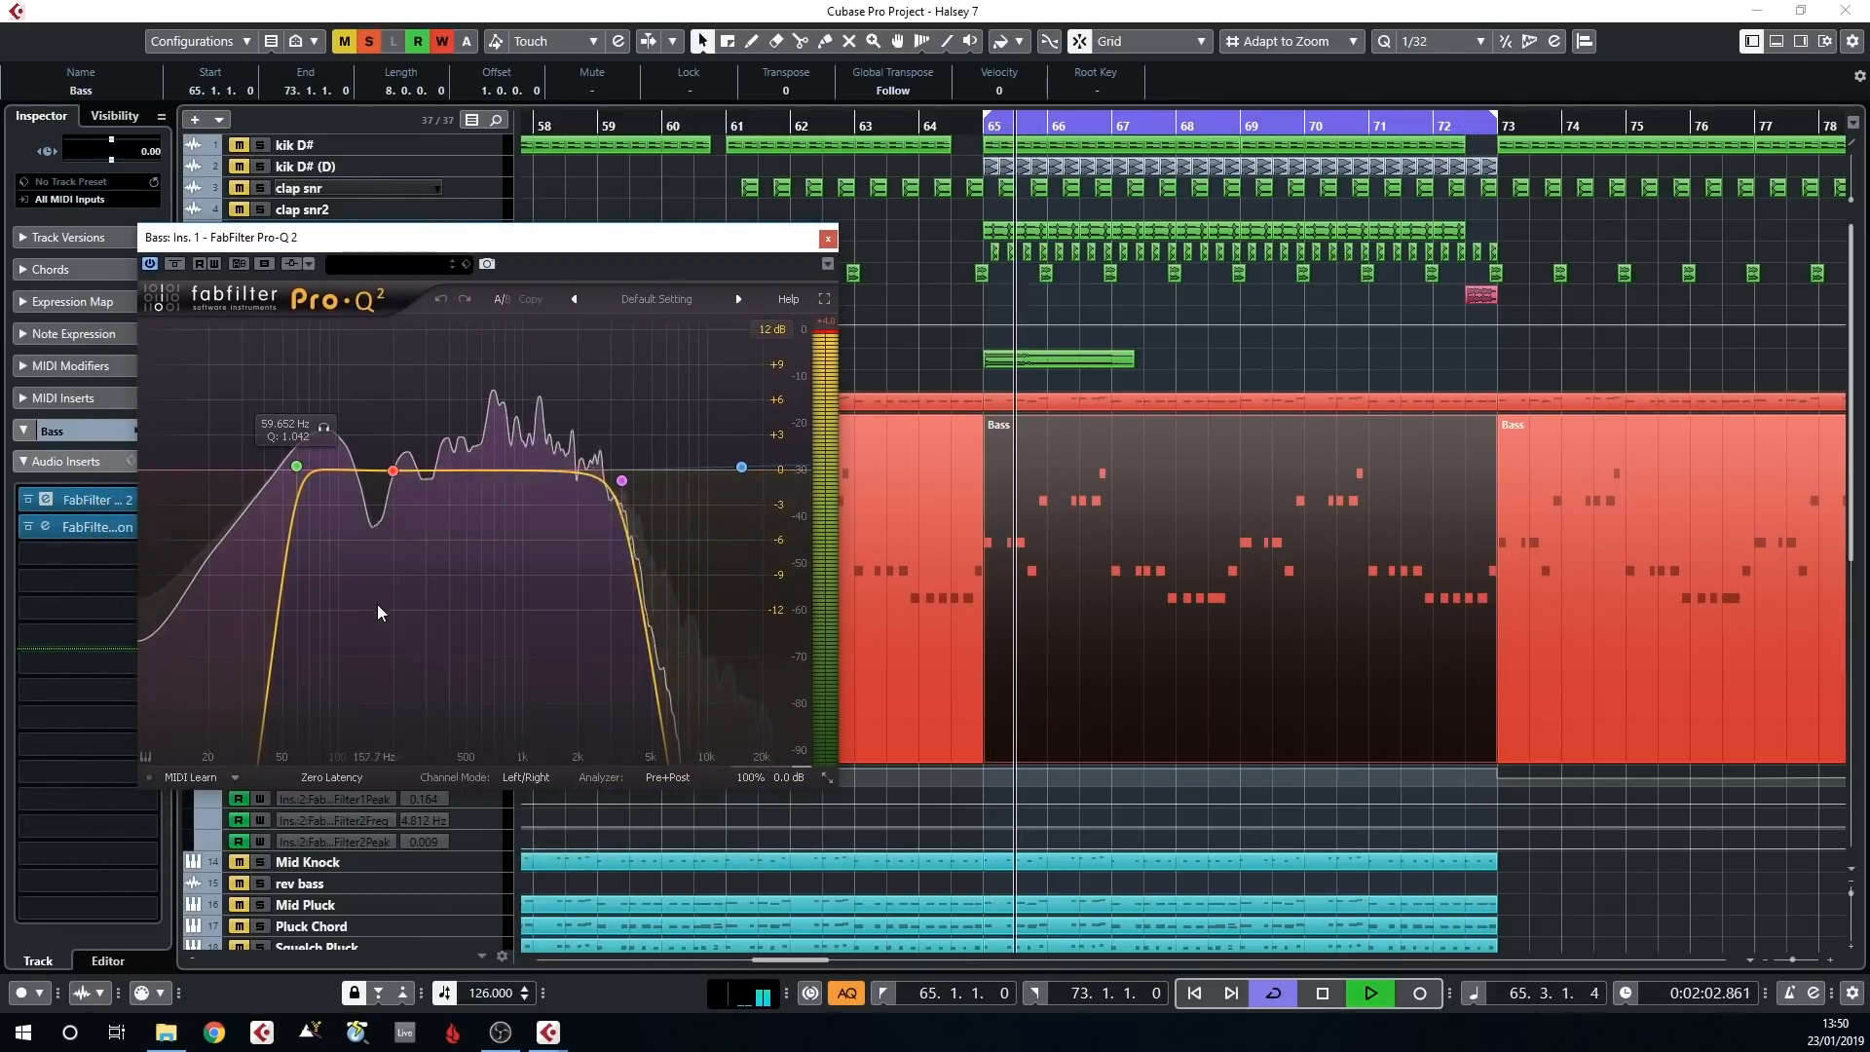
pyautogui.click(826, 239)
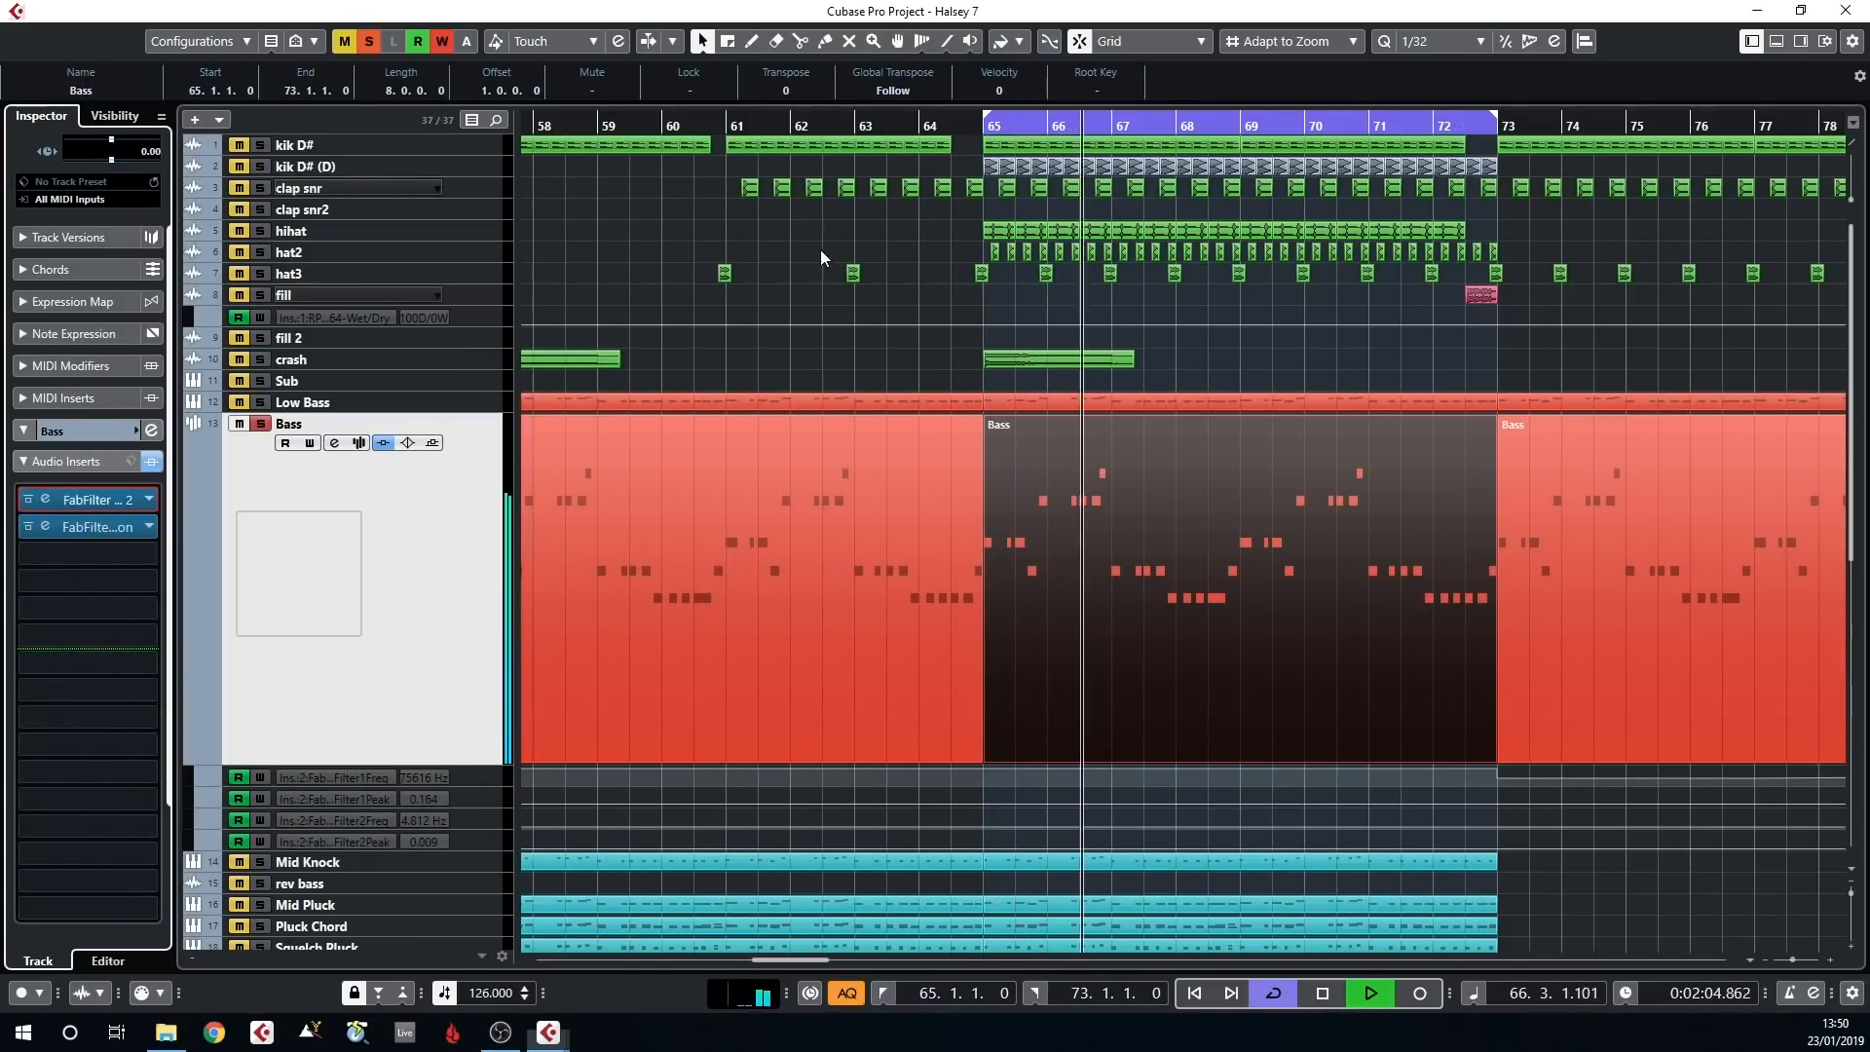
pyautogui.press('space')
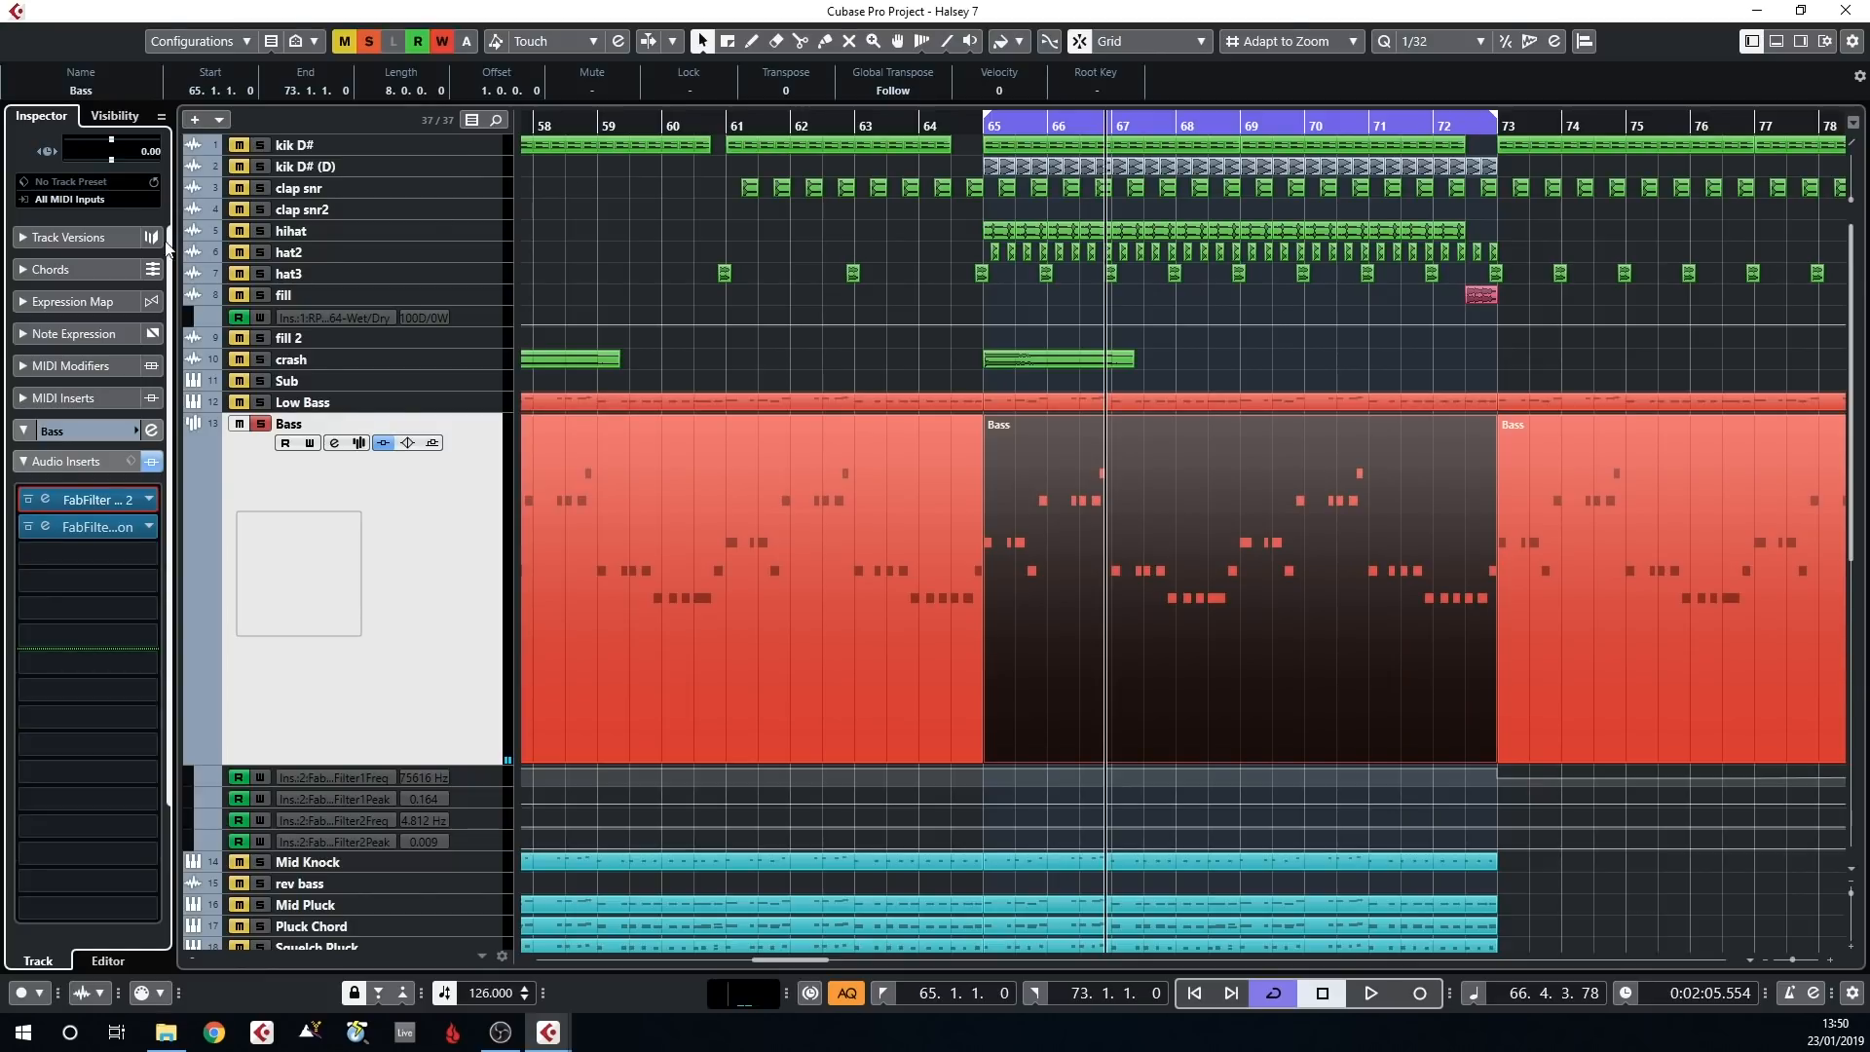
# Solo the kik D# (D) track alongside Bass, enlarge its track height, and audition the loop from bar 65
pyautogui.click(263, 165)
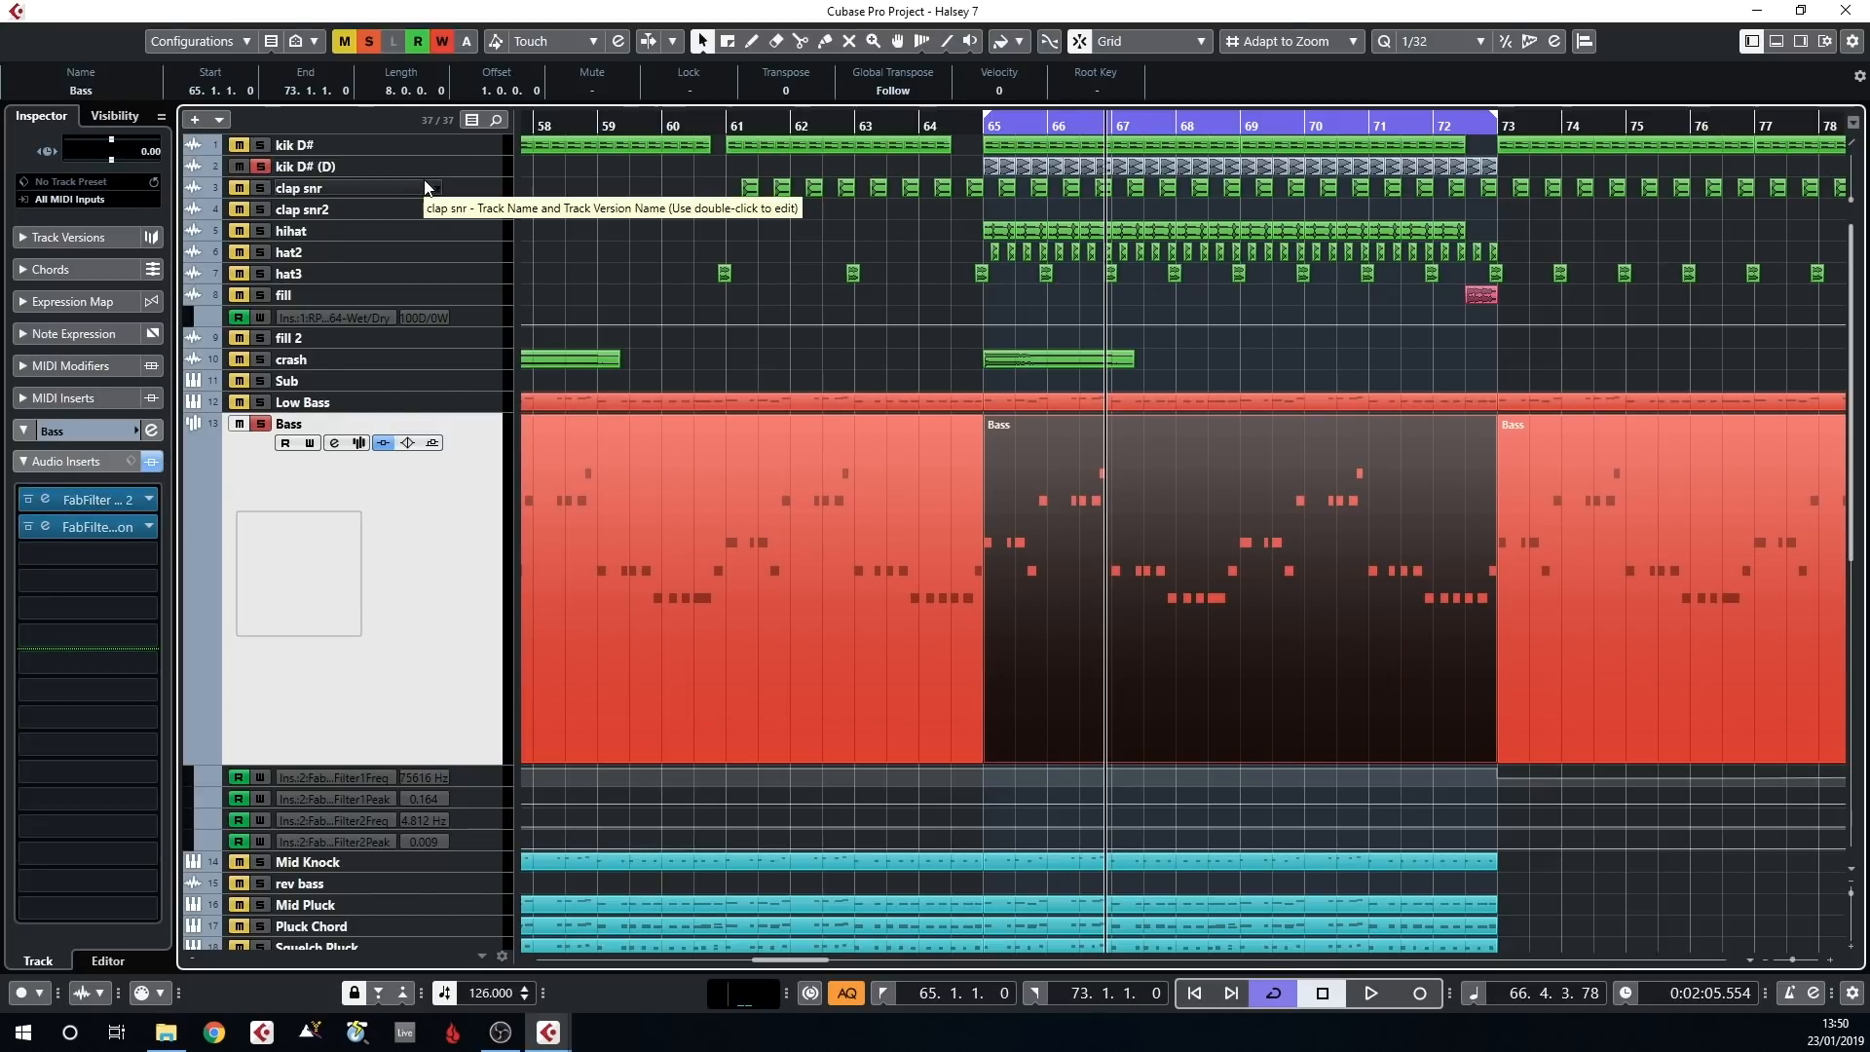
pyautogui.moveTo(424, 175); pyautogui.dragTo(428, 287)
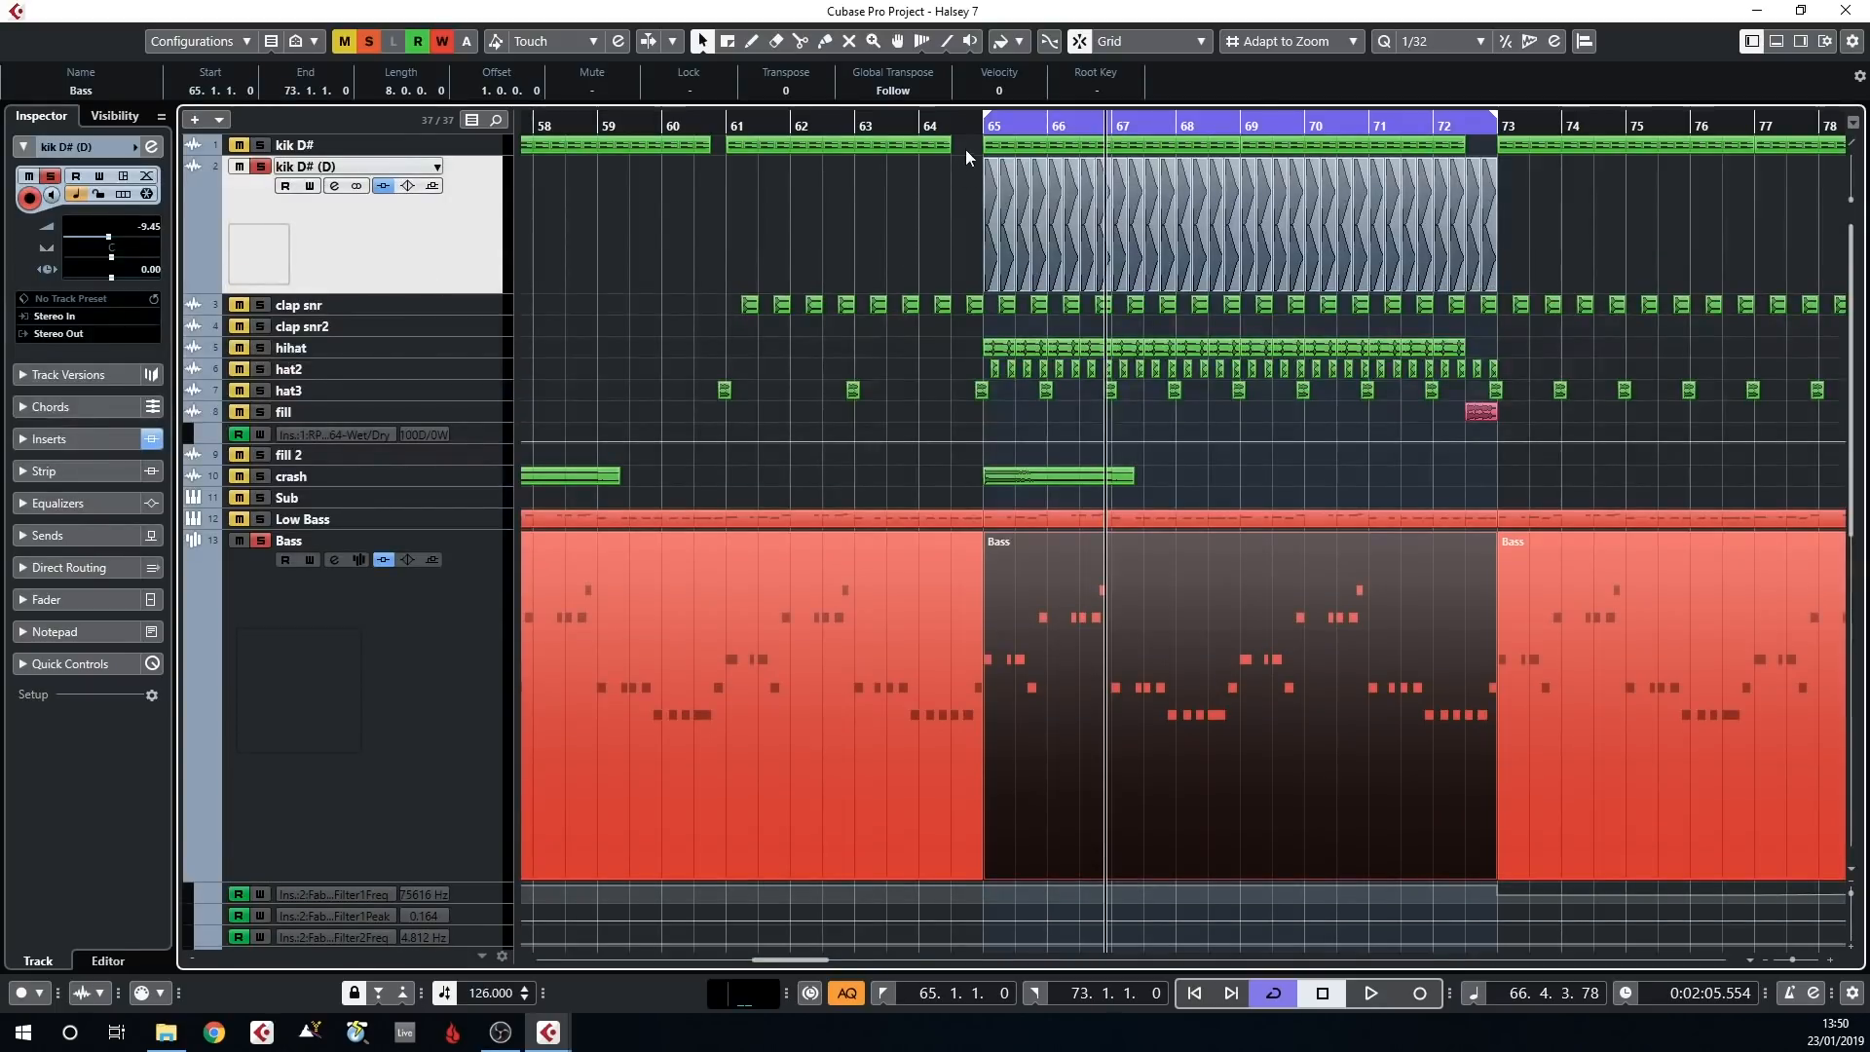
pyautogui.click(981, 126)
pyautogui.press('space')
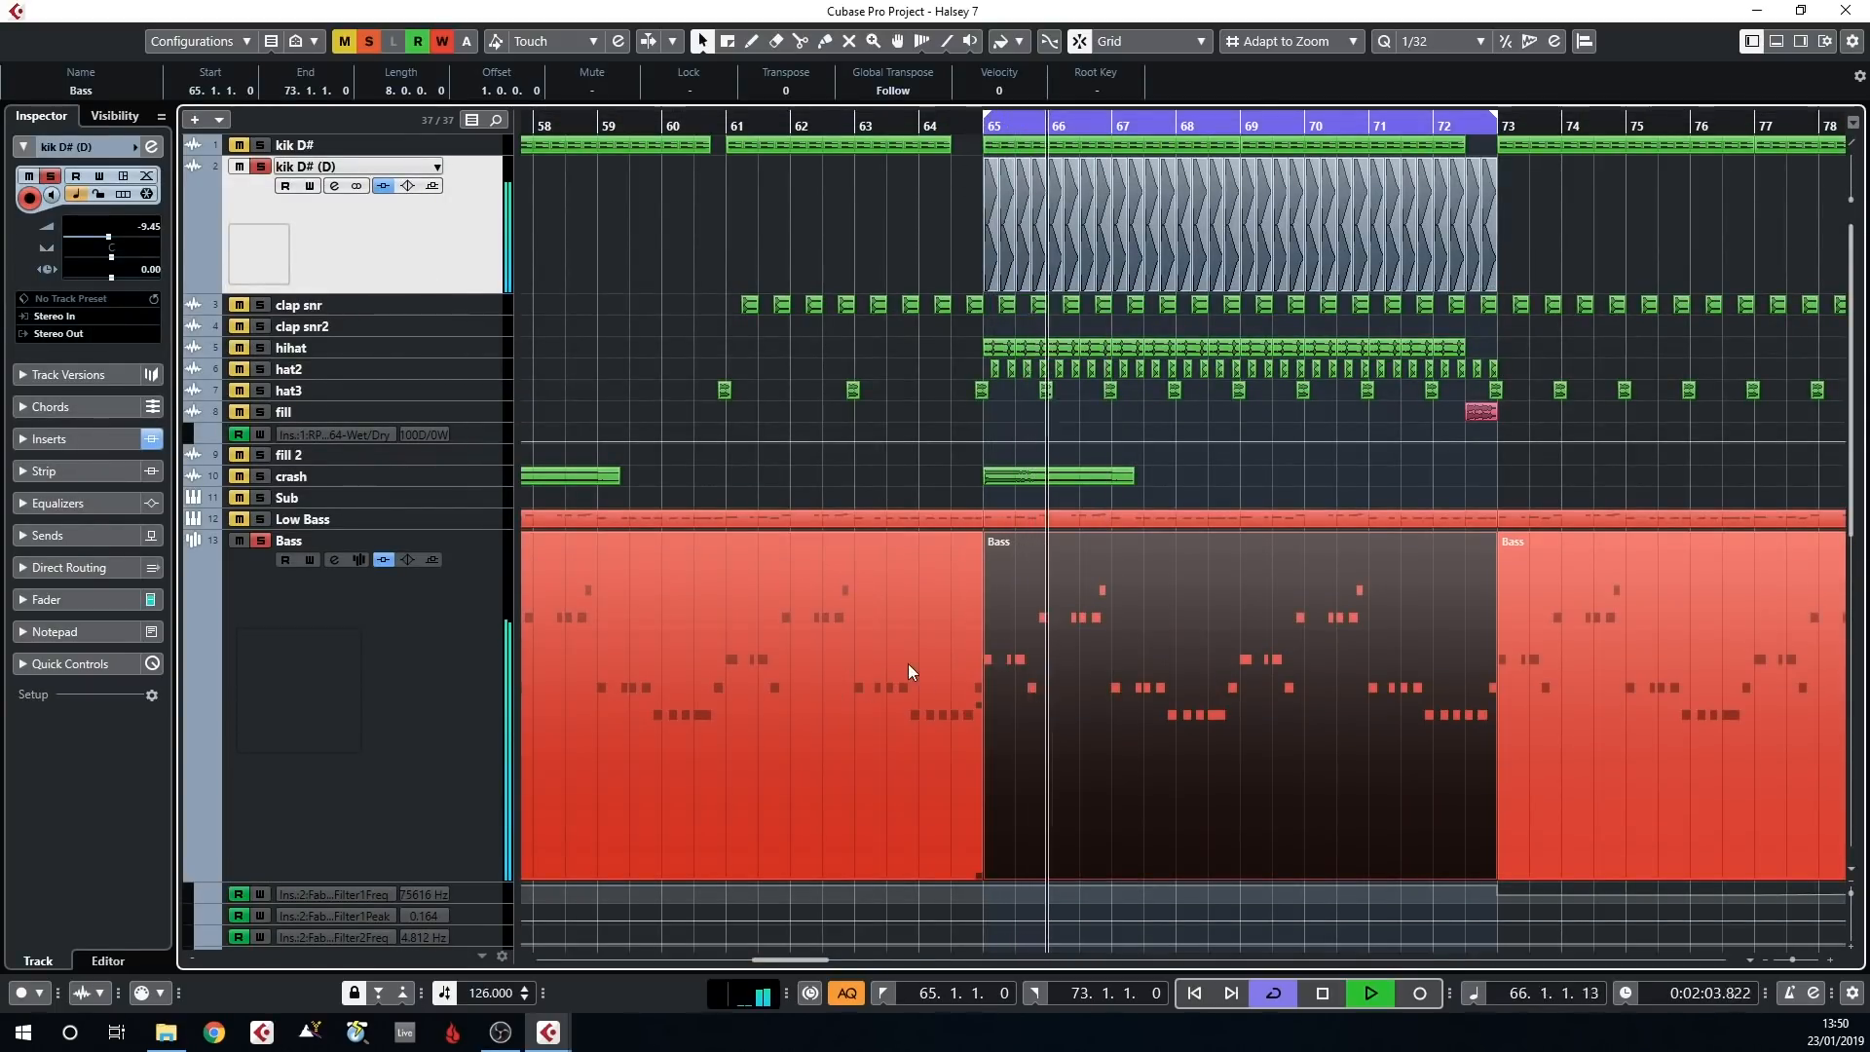
pyautogui.press('space')
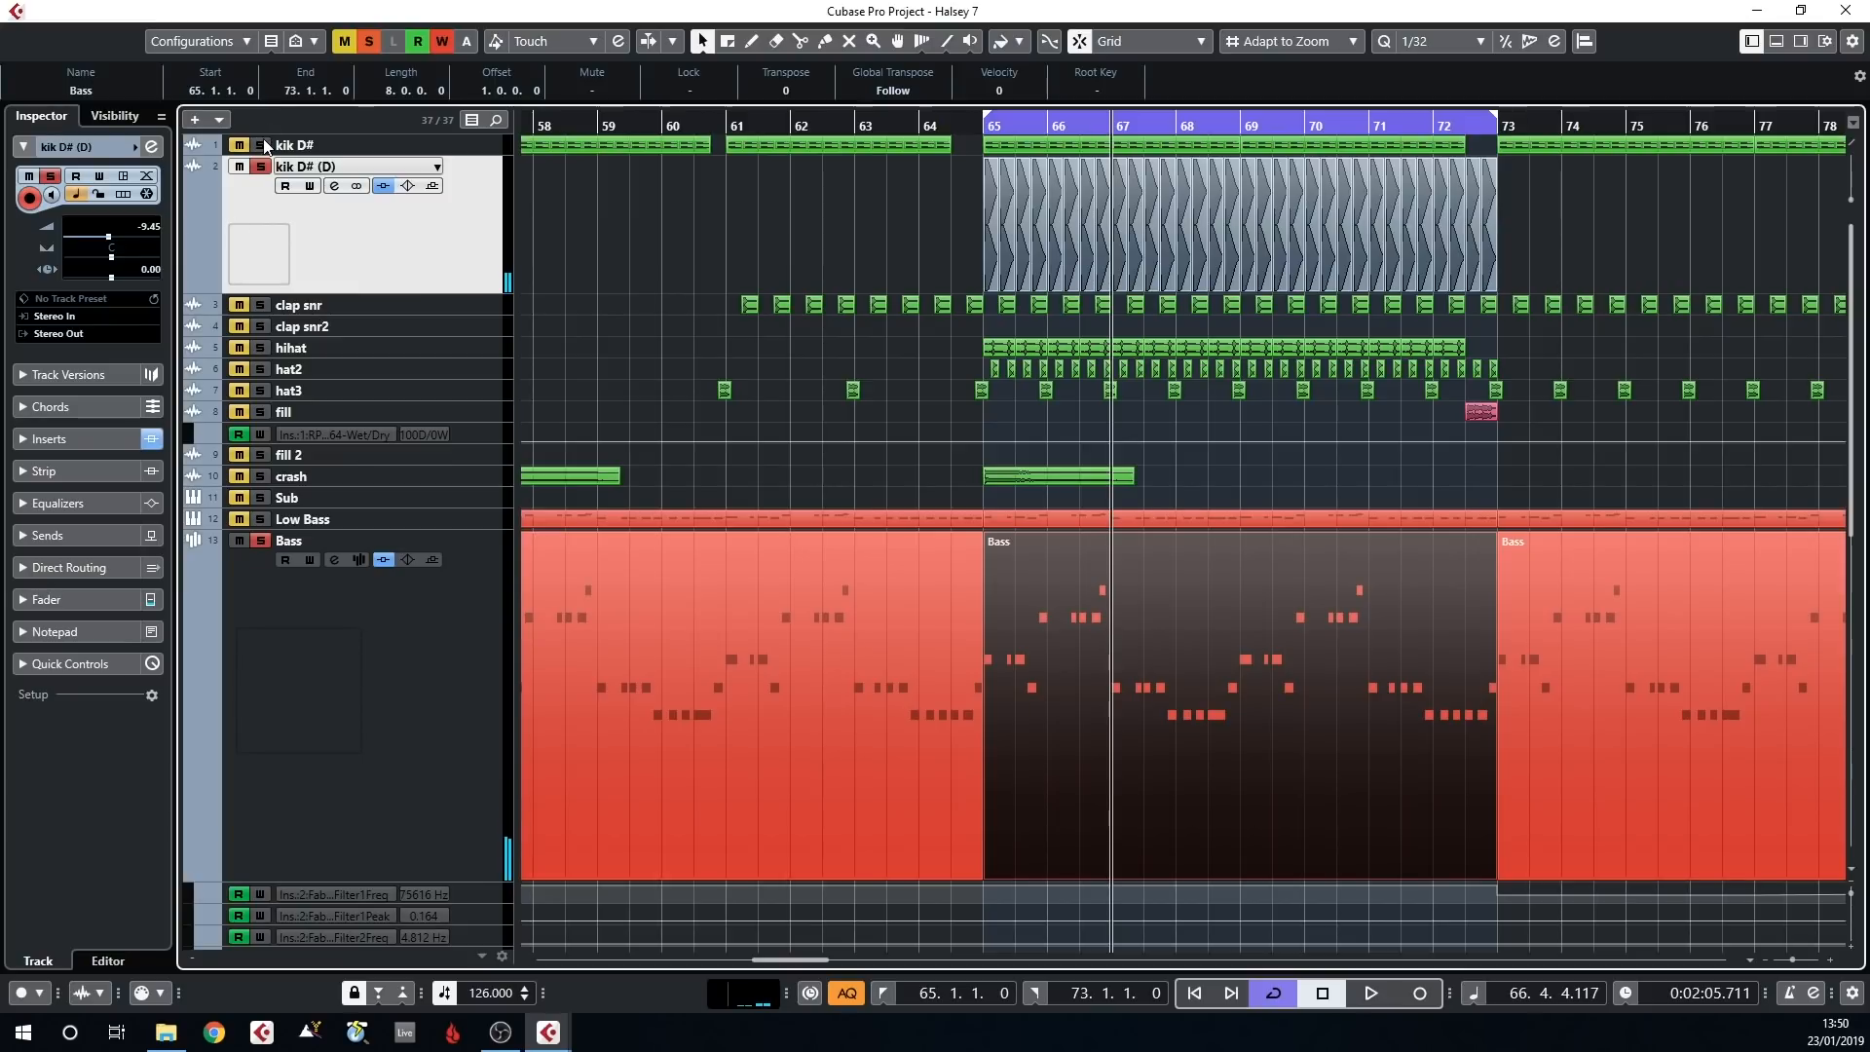
# Solo kik D# instead of kik D# (D) and play the loop from bar 65 with Bass
pyautogui.hscroll(2, 1058, 364)
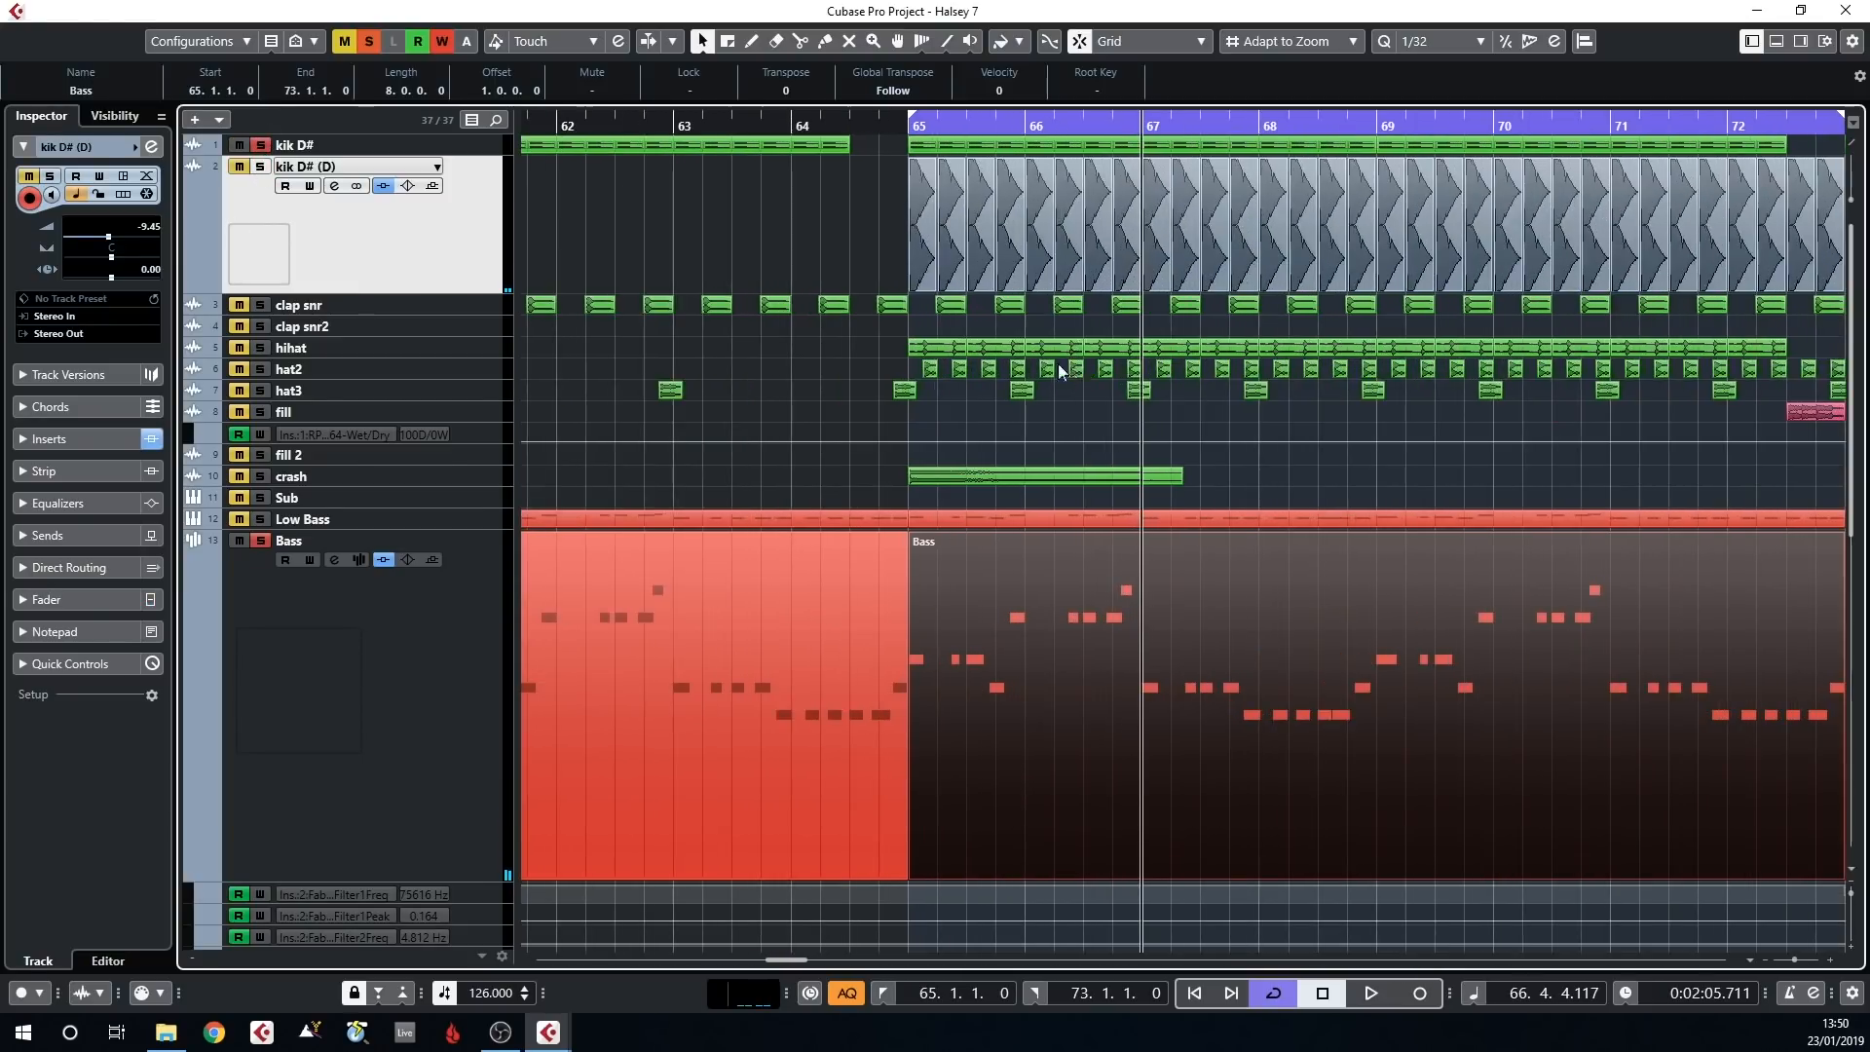
pyautogui.hscroll(-1, 966, 216)
pyautogui.click(939, 124)
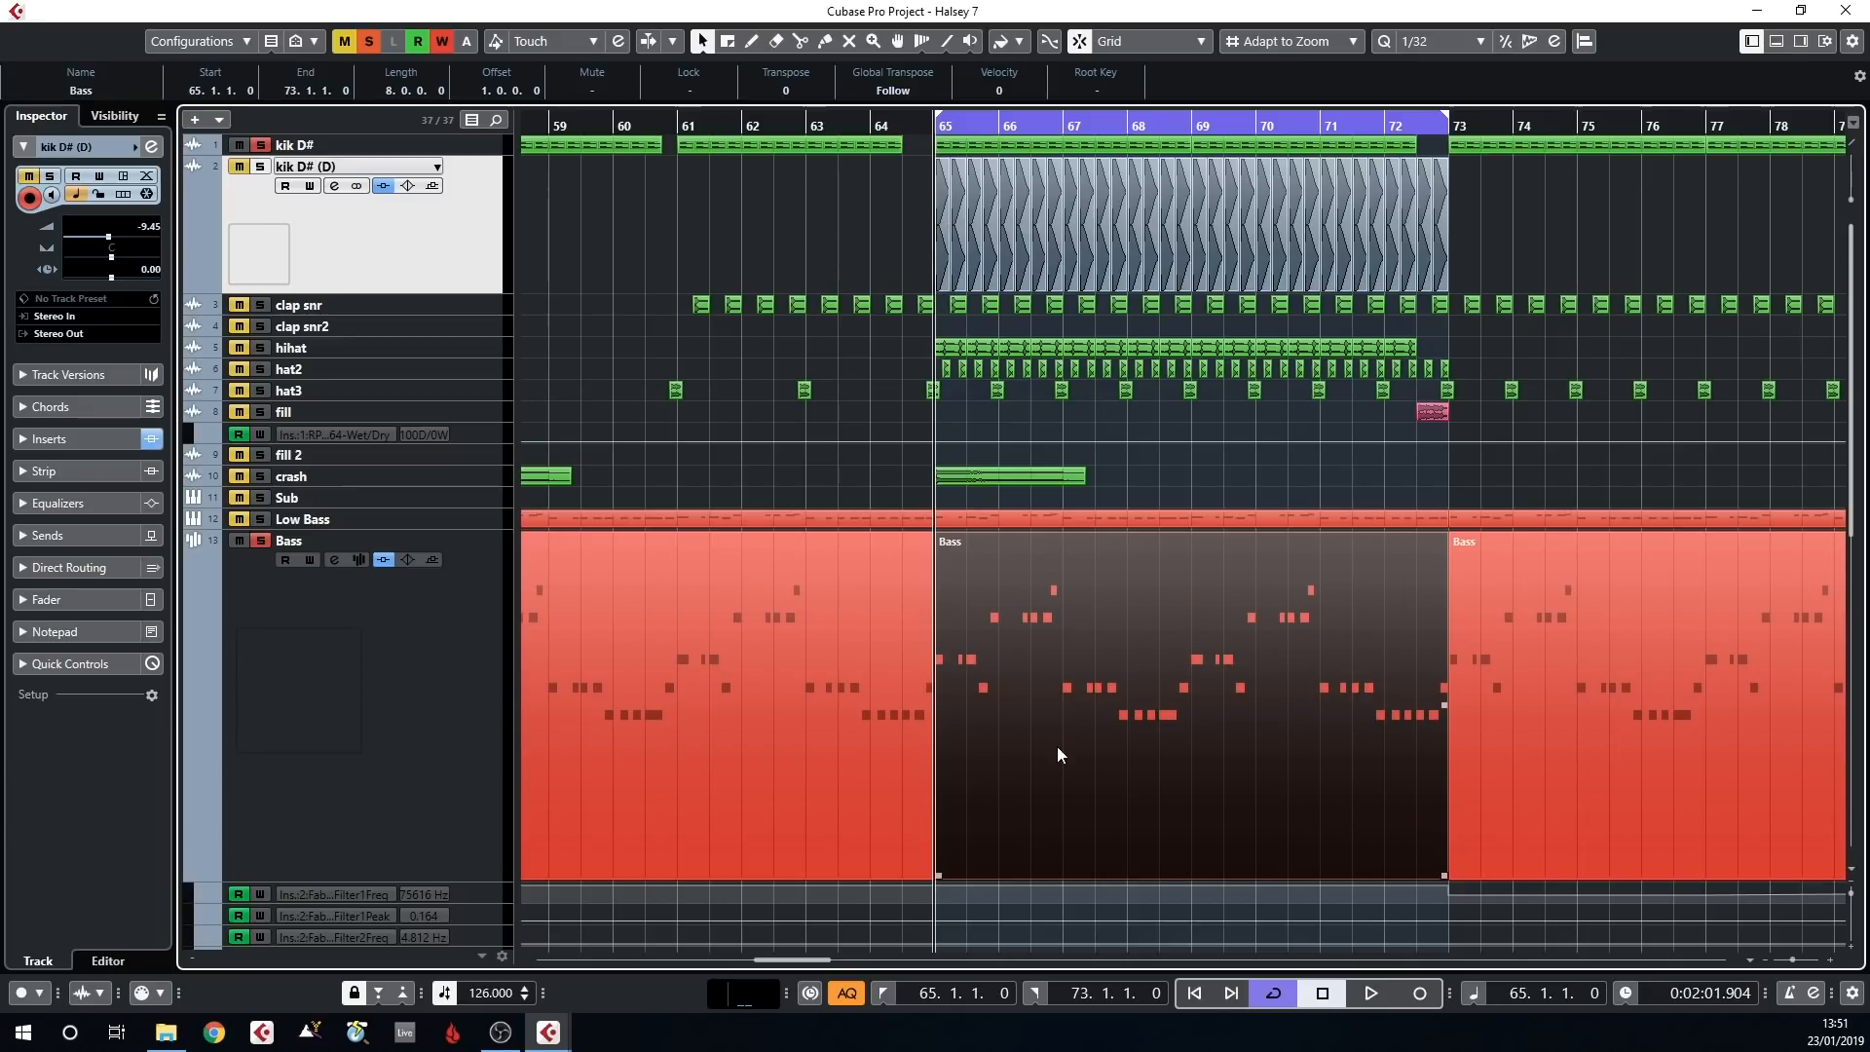
pyautogui.press('space')
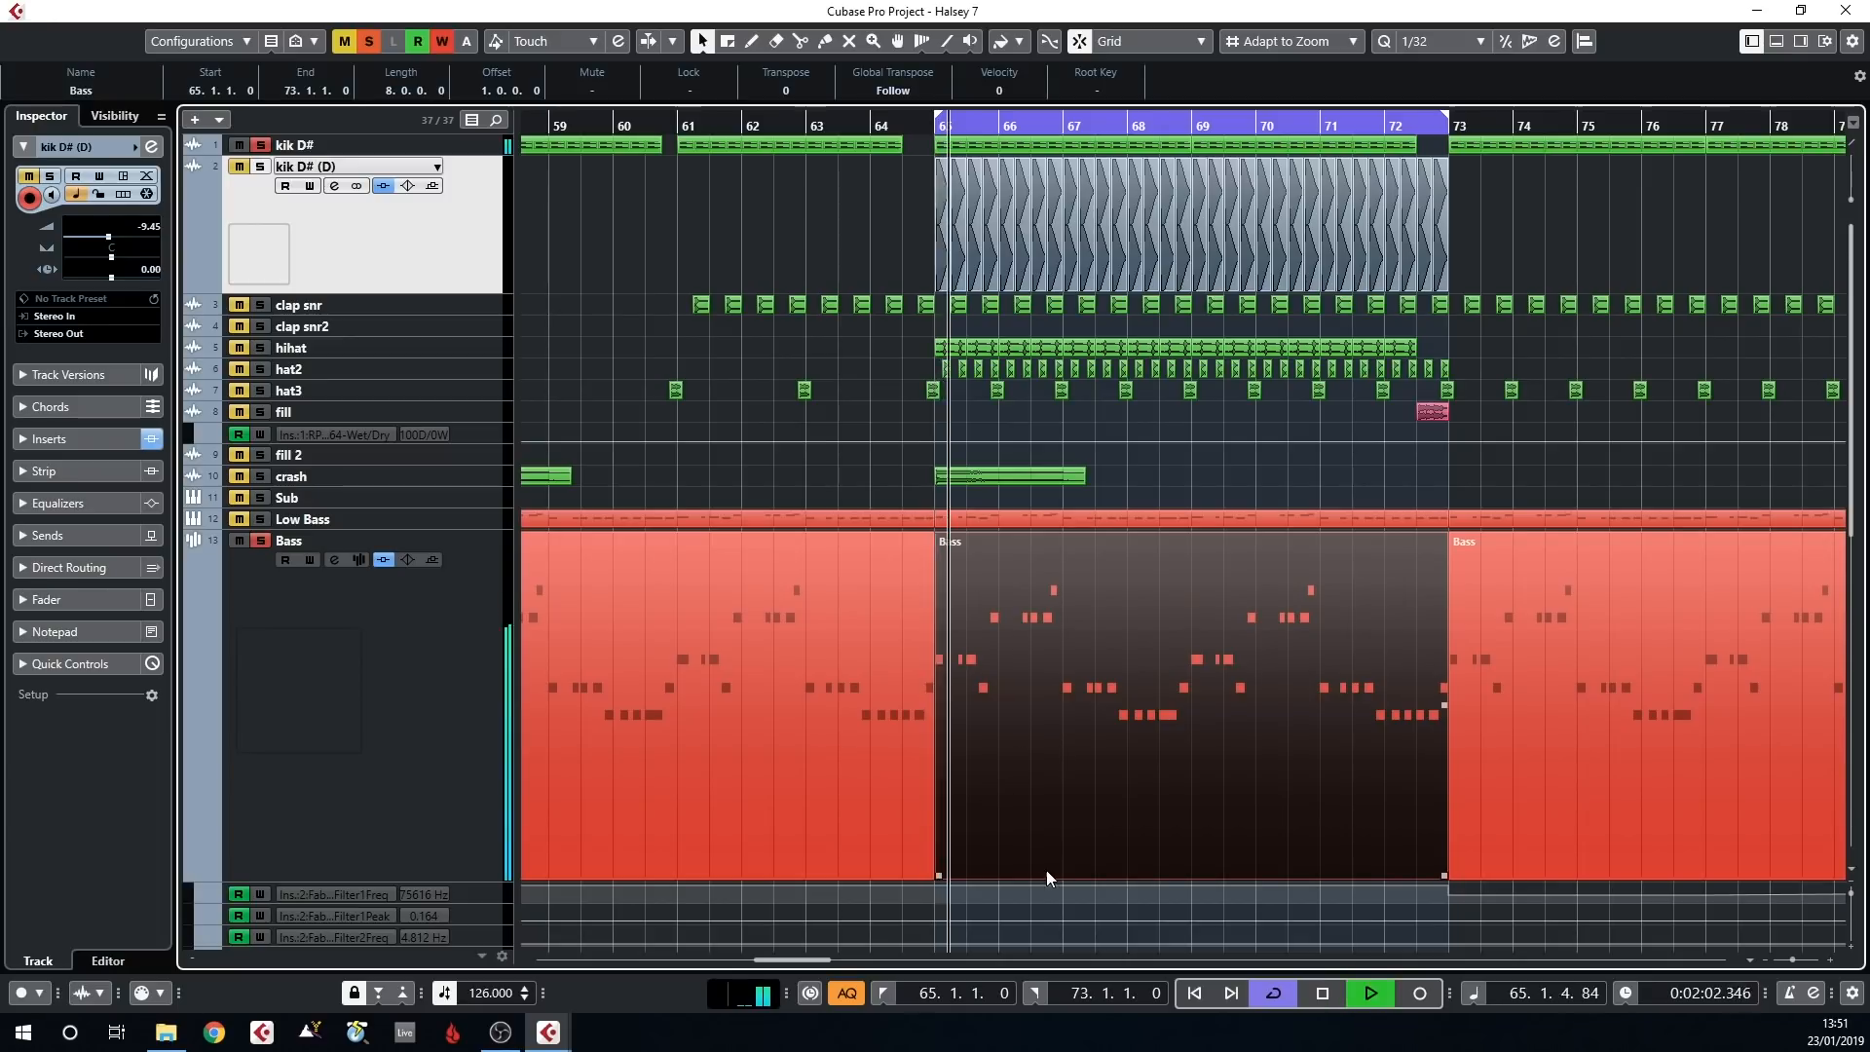
# Compare the two kicks by switching the solo to kik D# (D) and back to kik D#, stopping playback when done
pyautogui.click(261, 170)
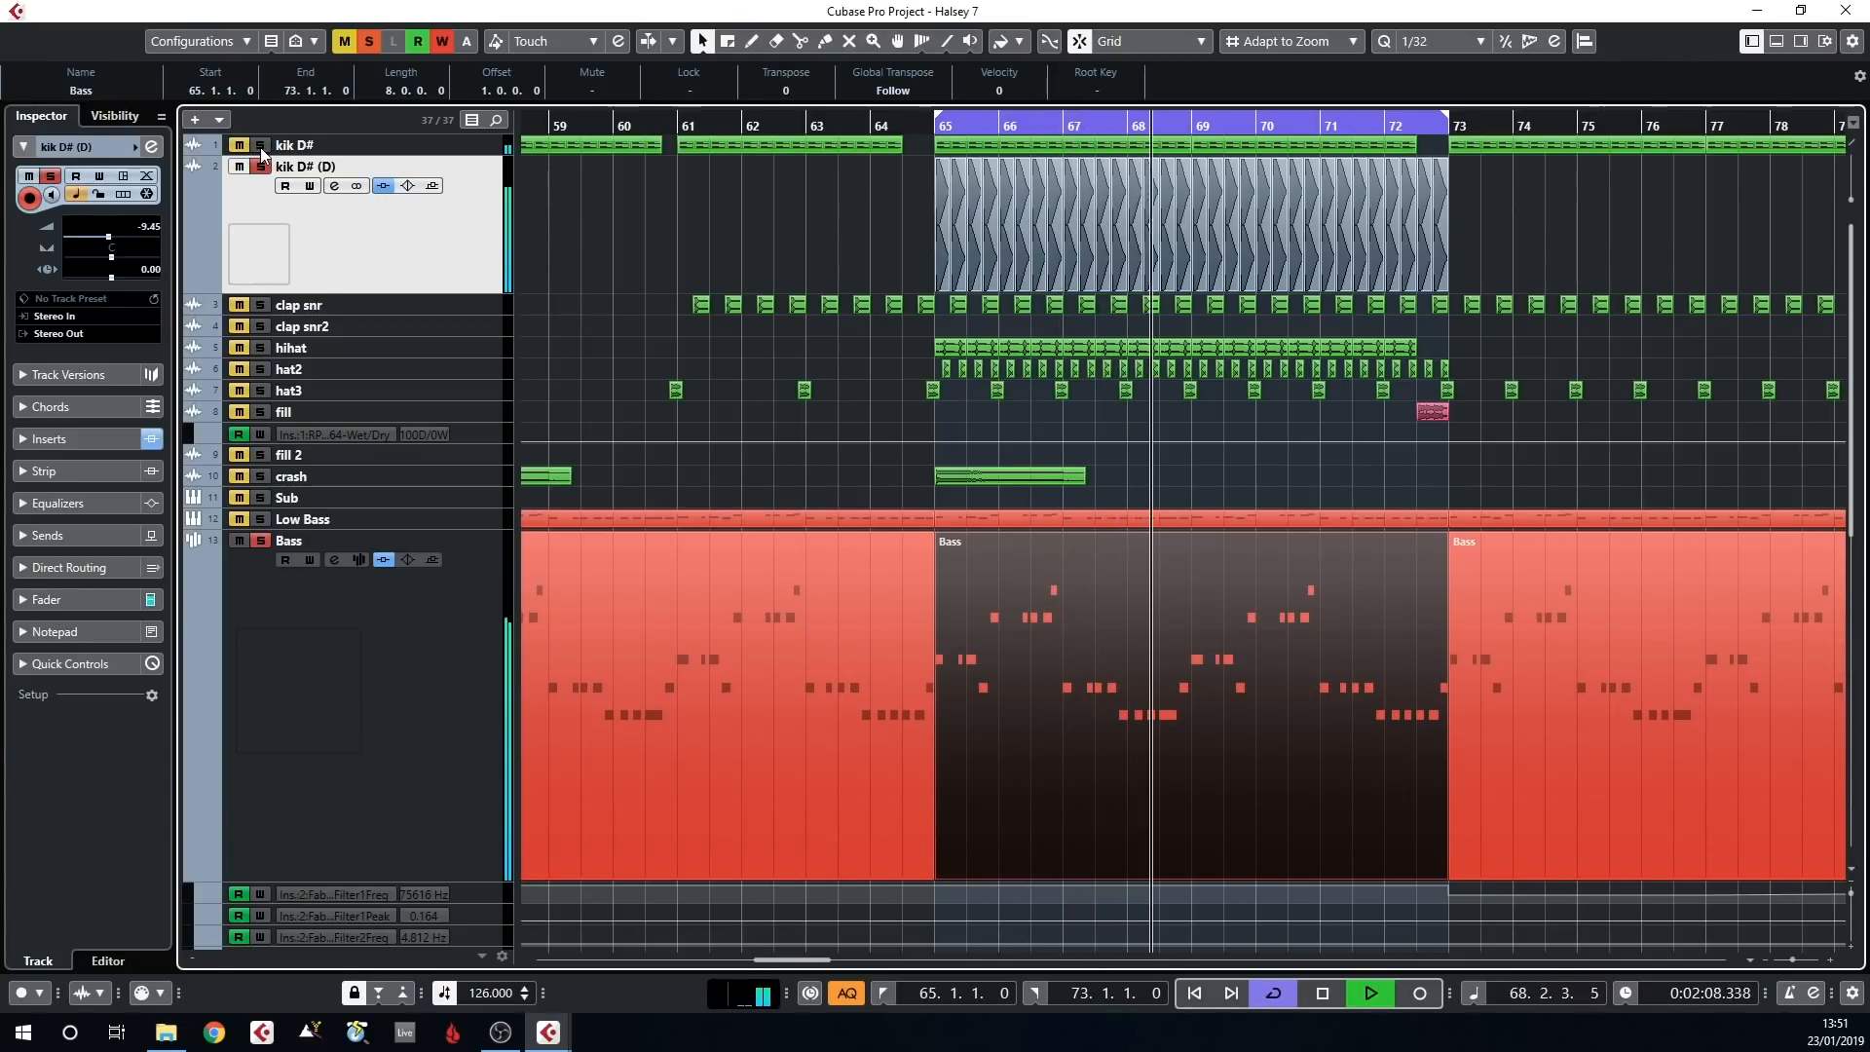
pyautogui.click(260, 168)
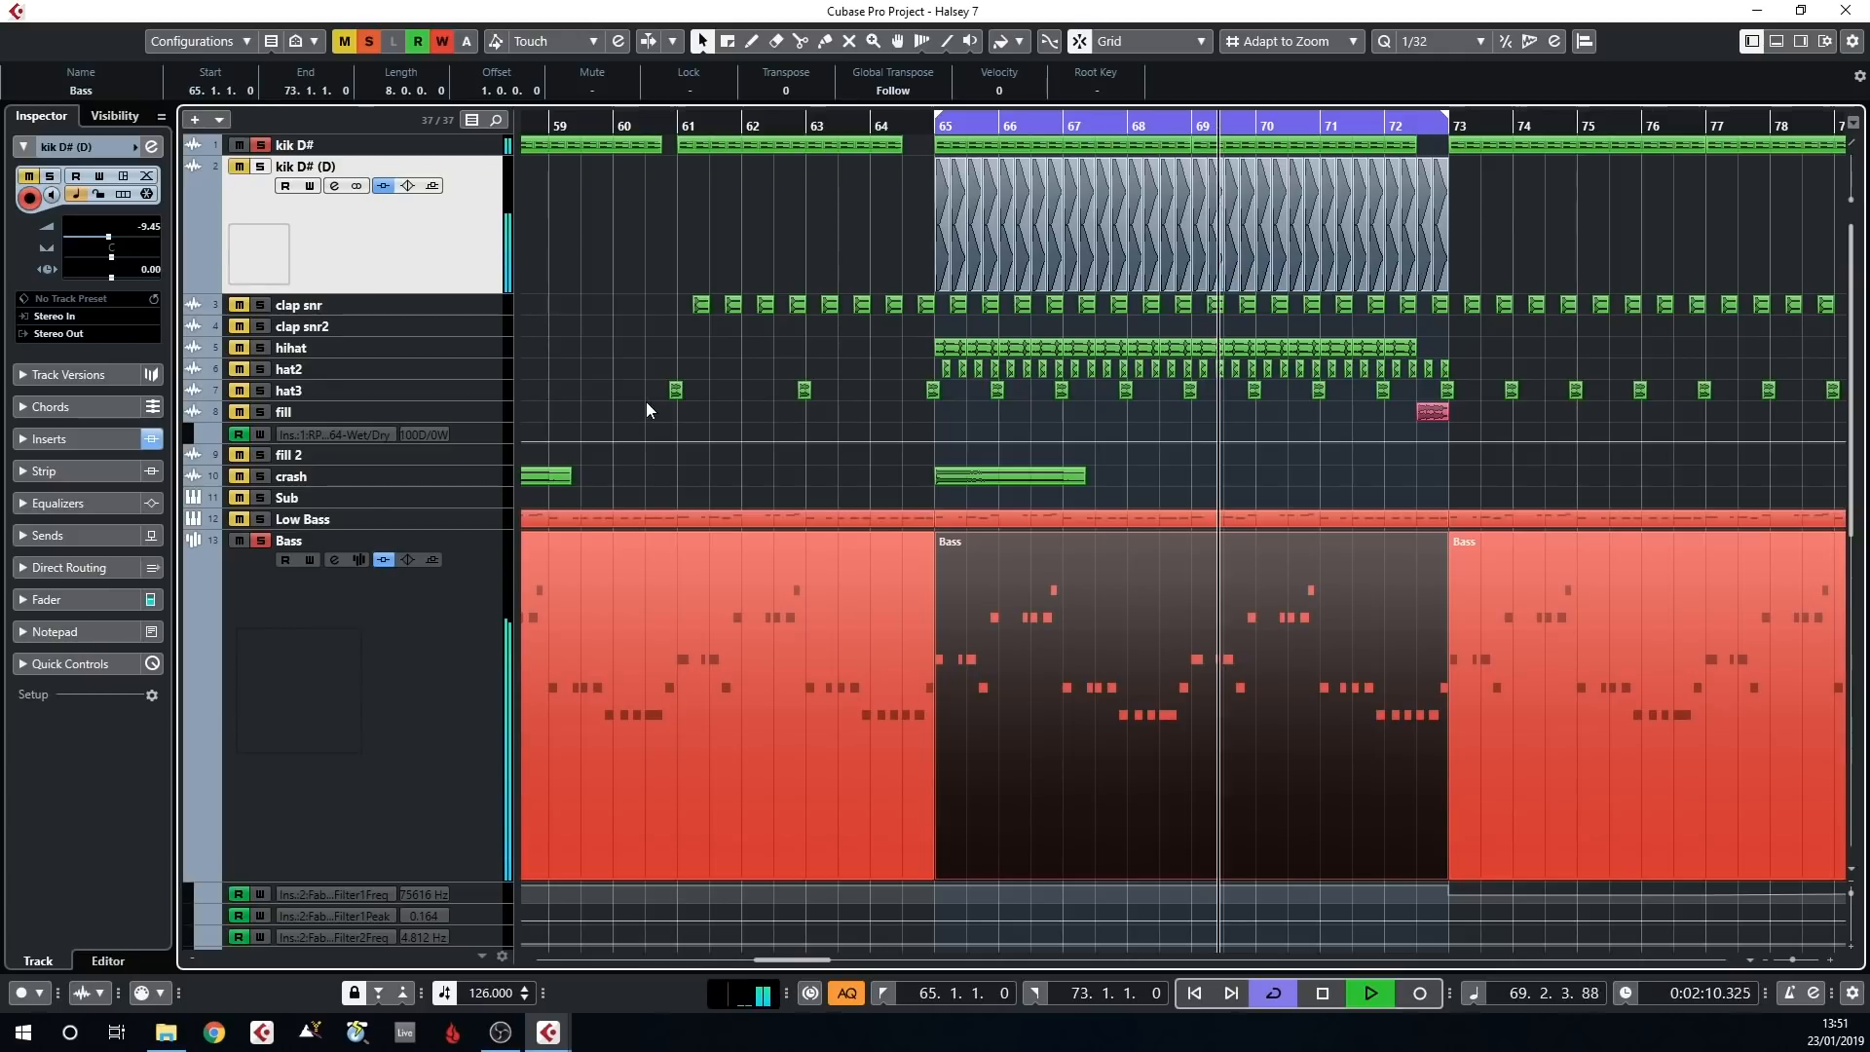
pyautogui.press('space')
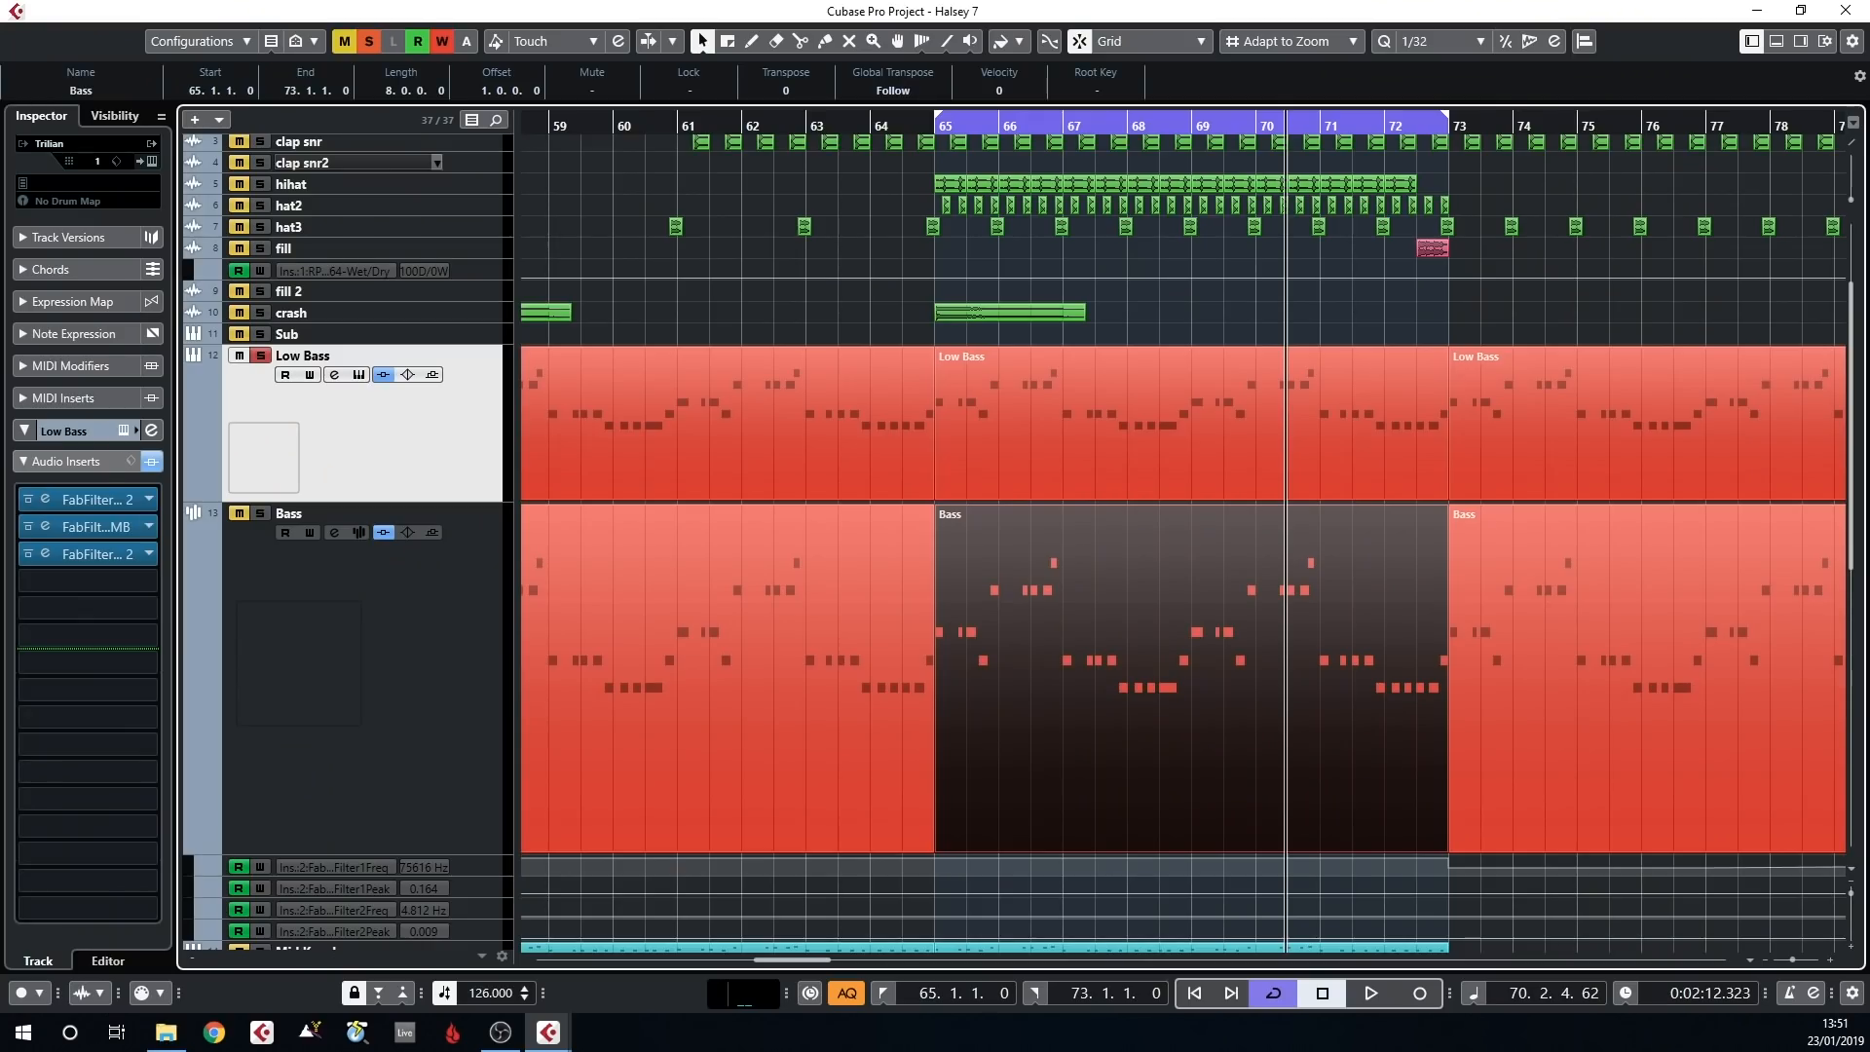
# View the Low Bass track's Trilian instrument and its first FabFilter Pro-Q 2 insert during playback, closing both windows
pyautogui.click(145, 444)
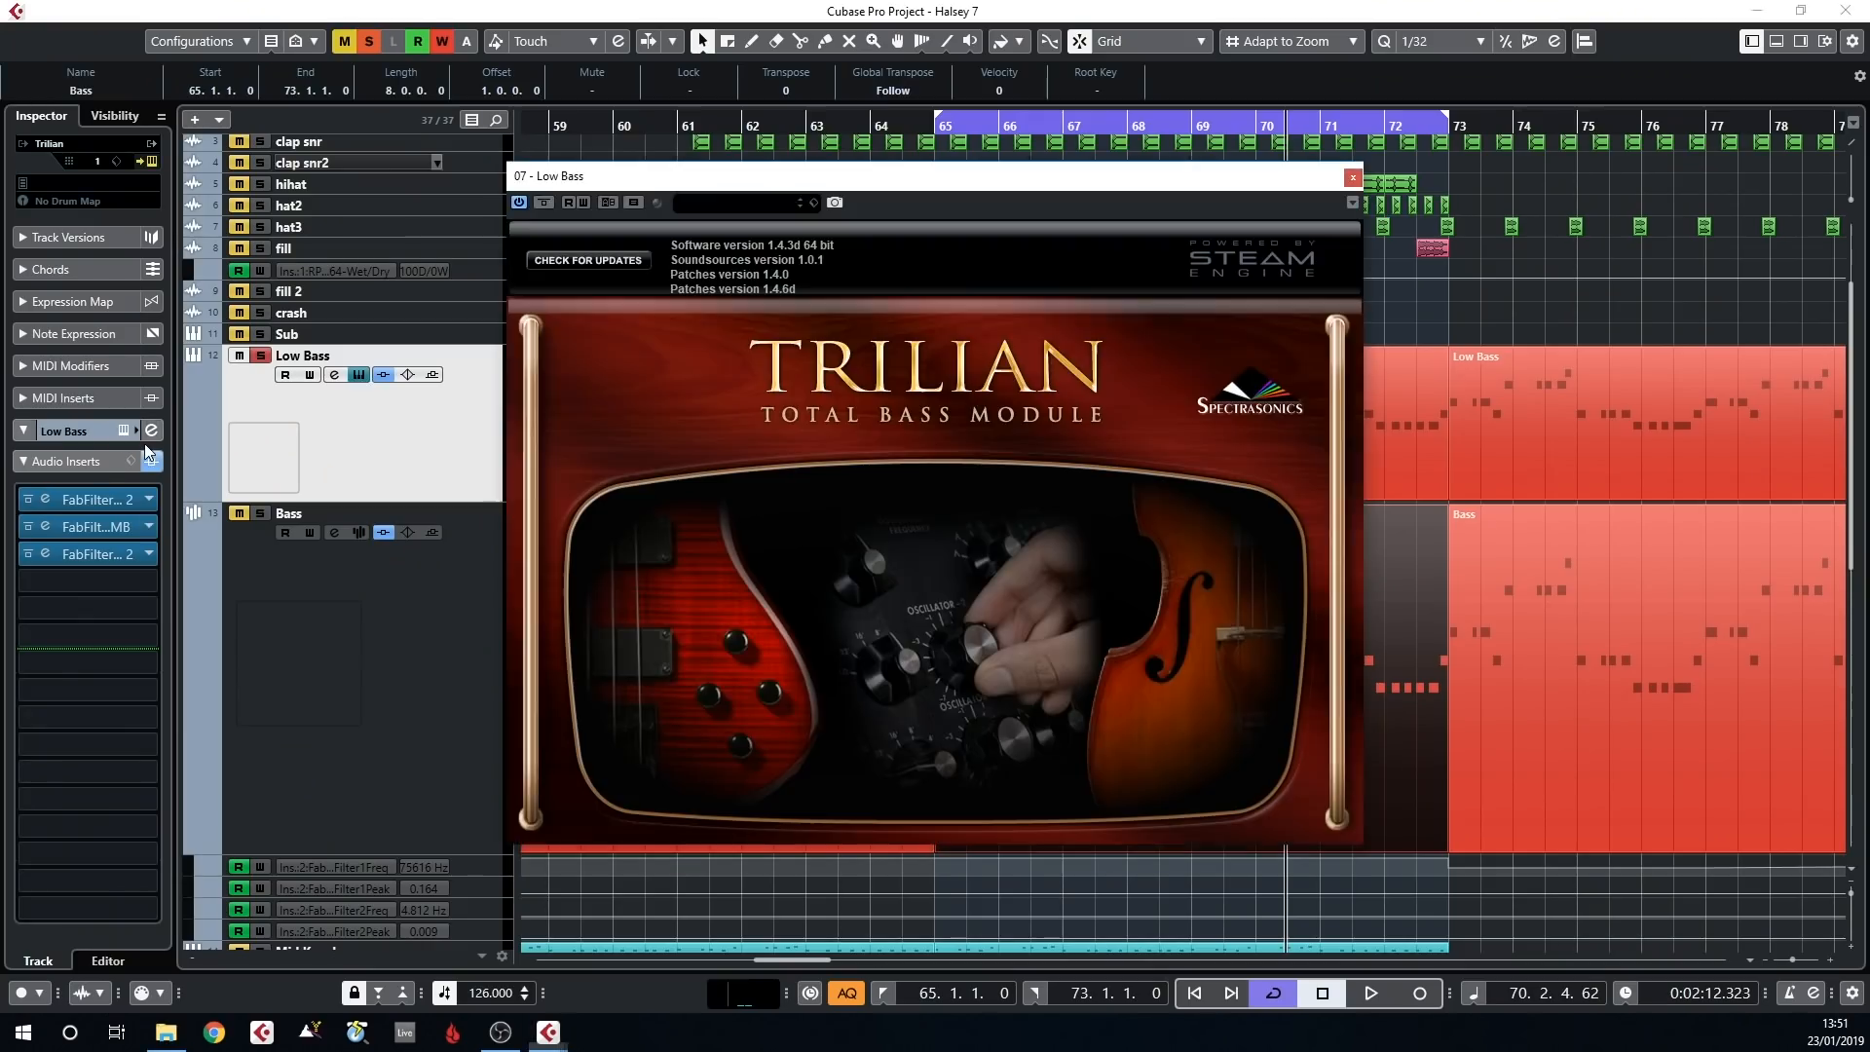
pyautogui.click(1350, 178)
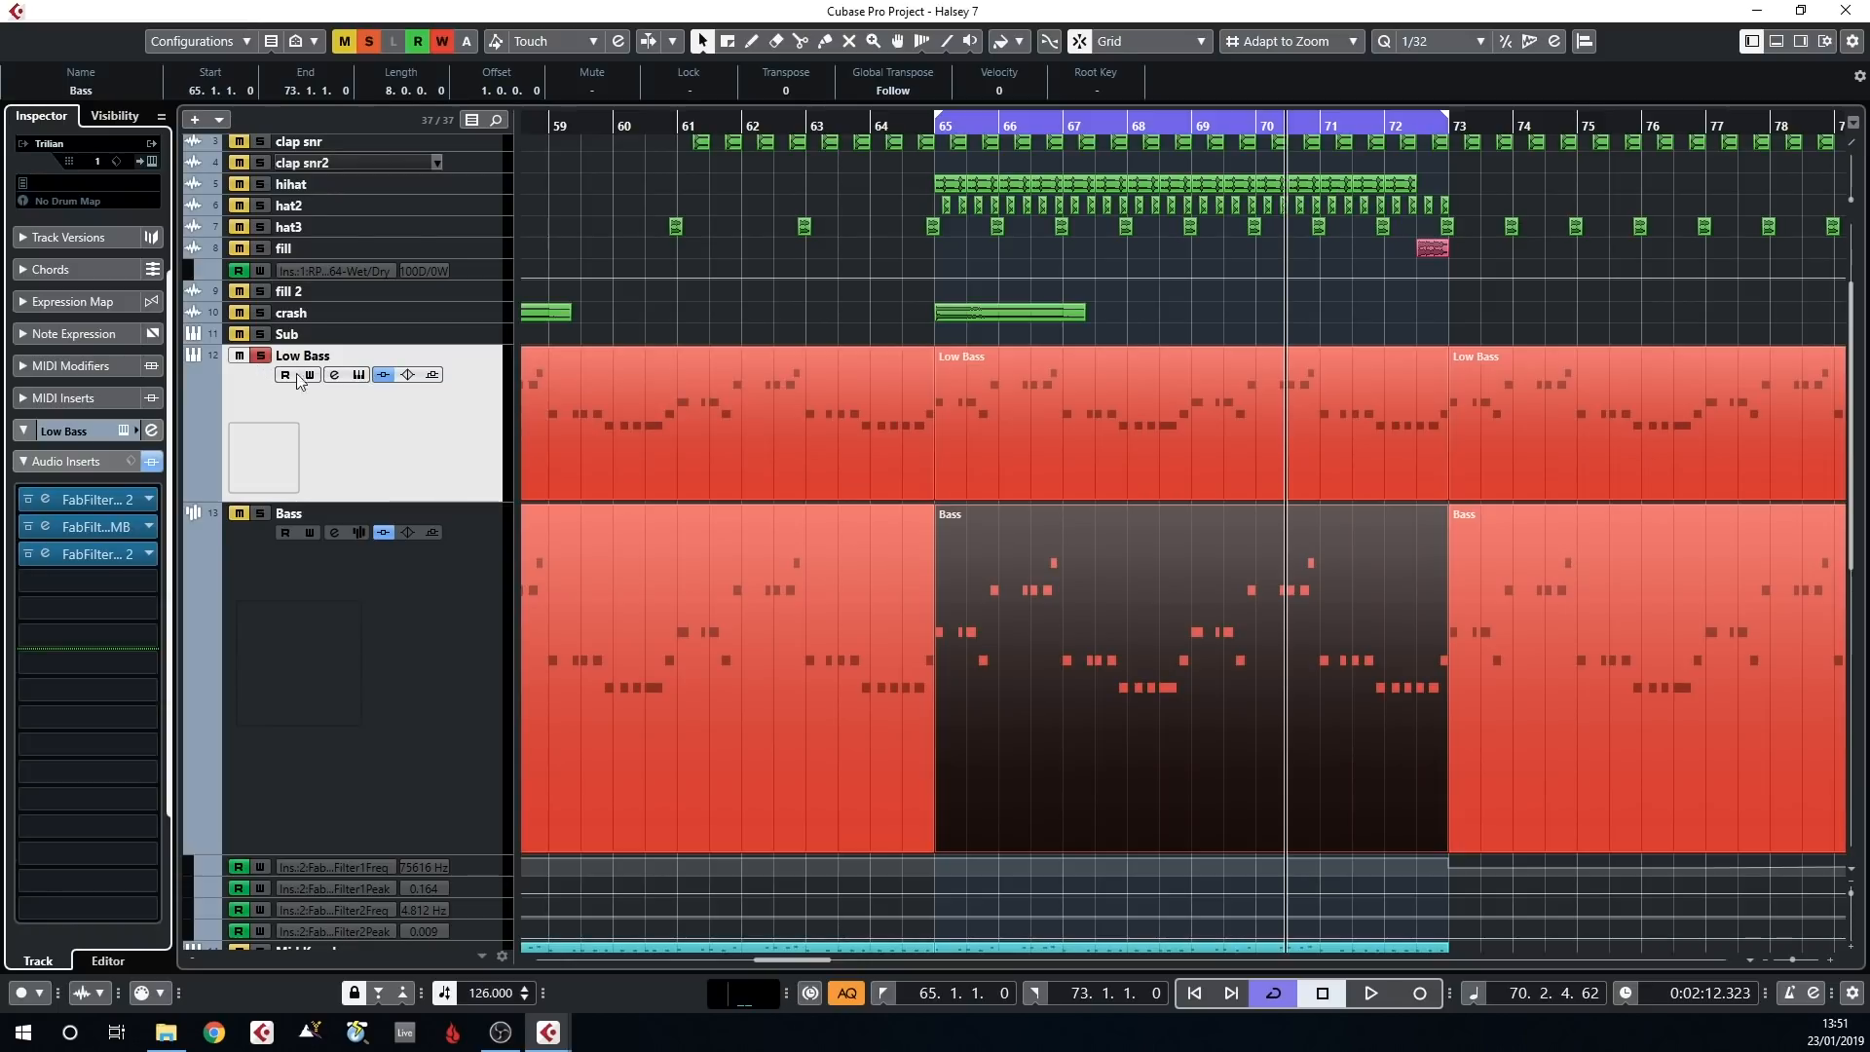
pyautogui.click(89, 500)
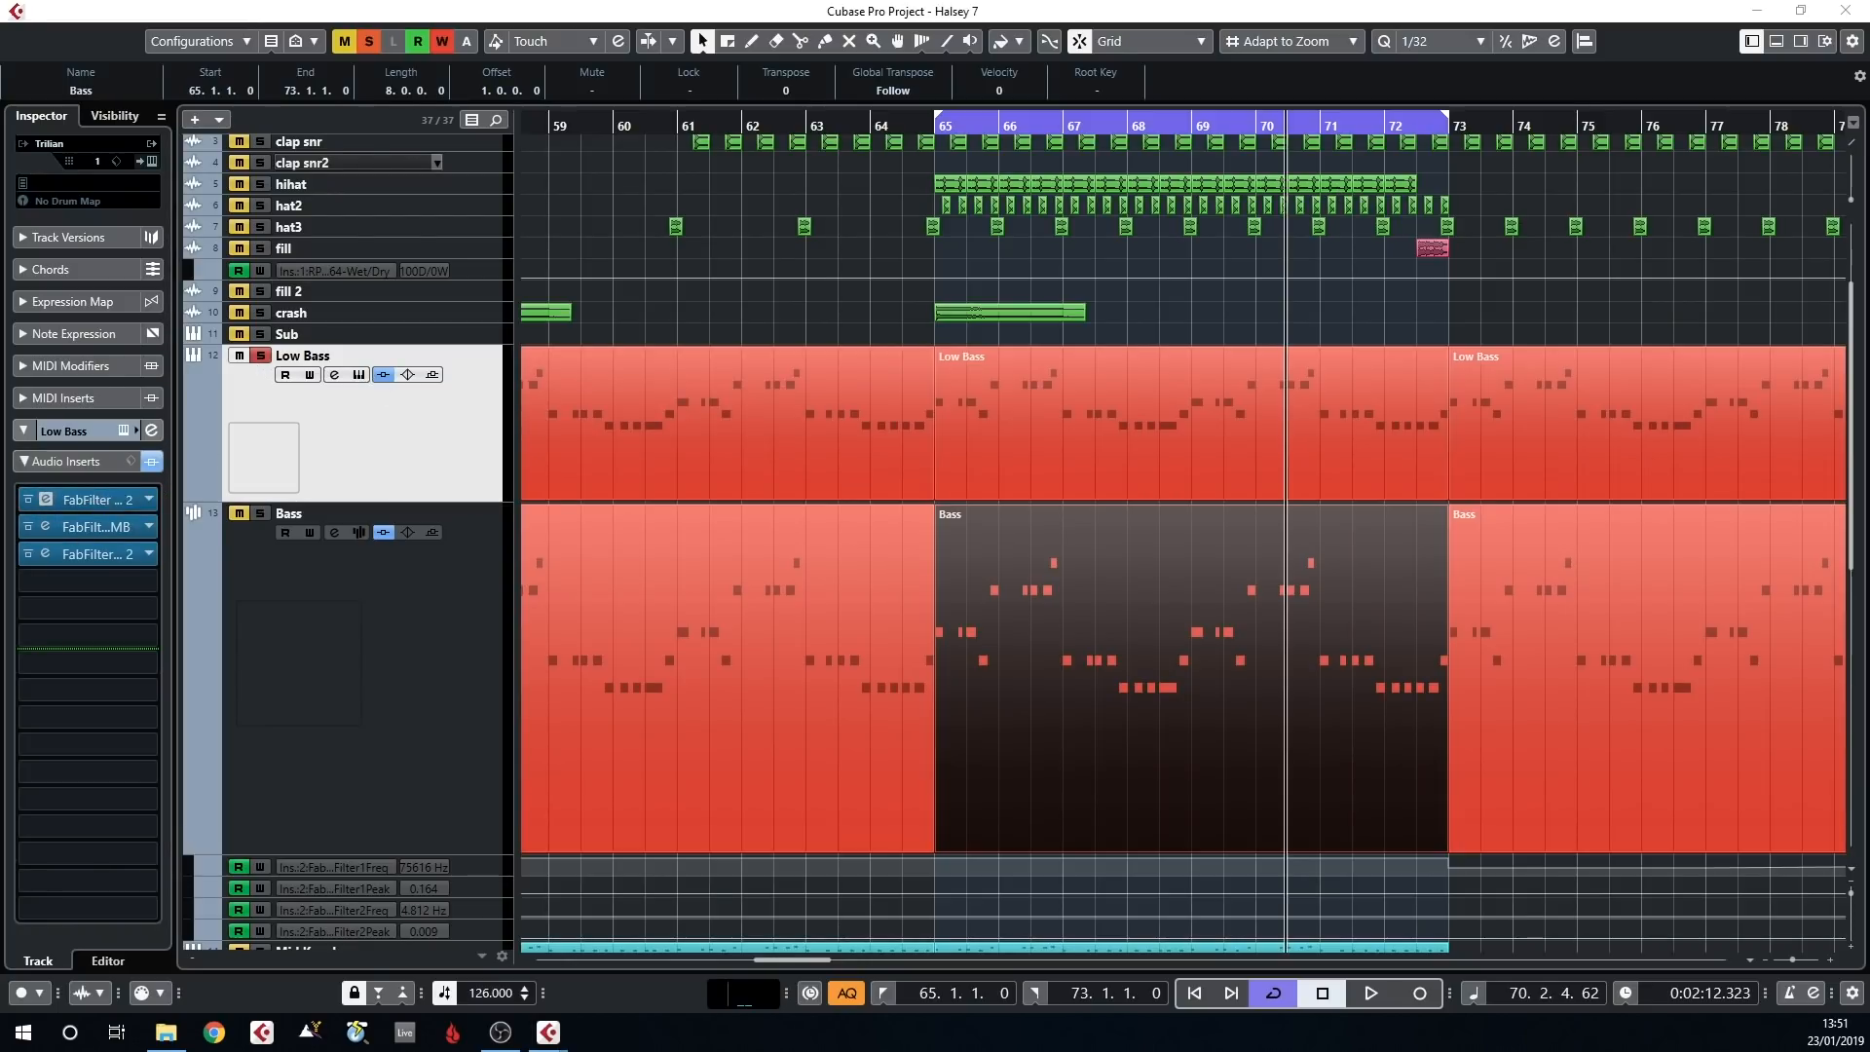
pyautogui.moveTo(718, 355); pyautogui.dragTo(1335, 322)
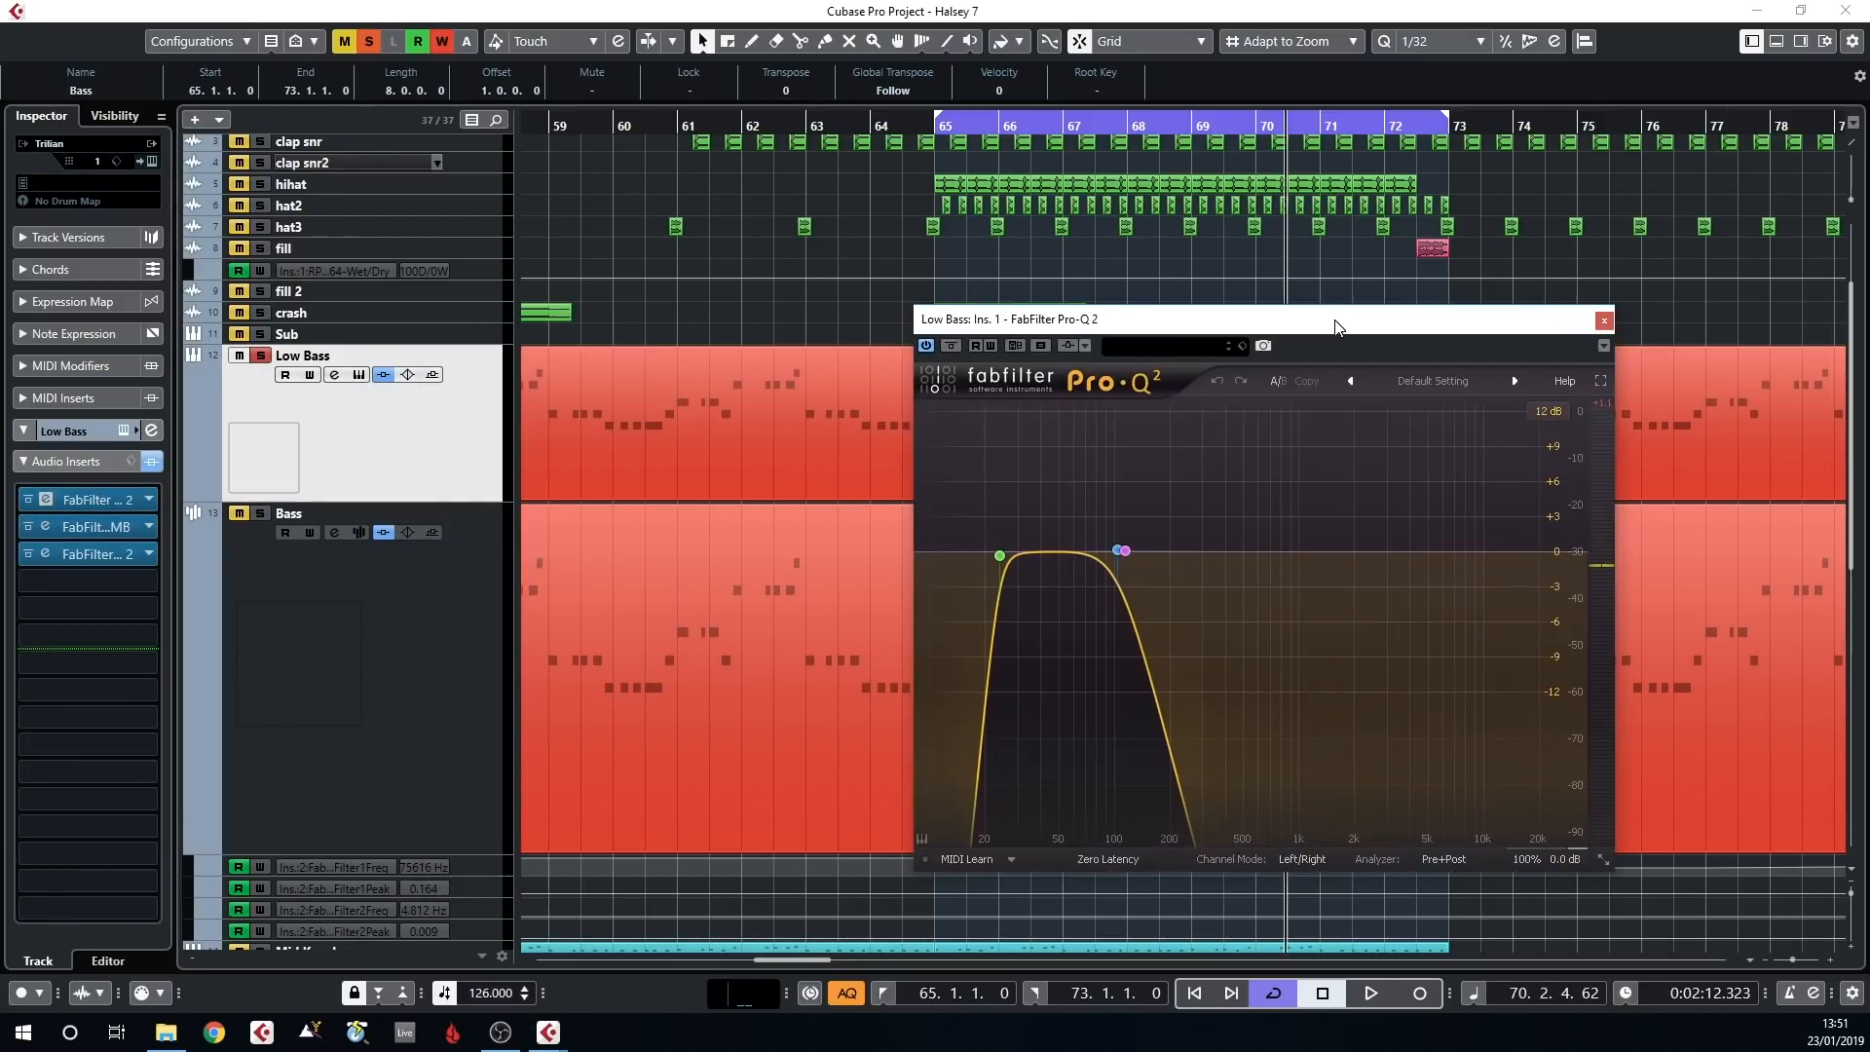
pyautogui.press('space')
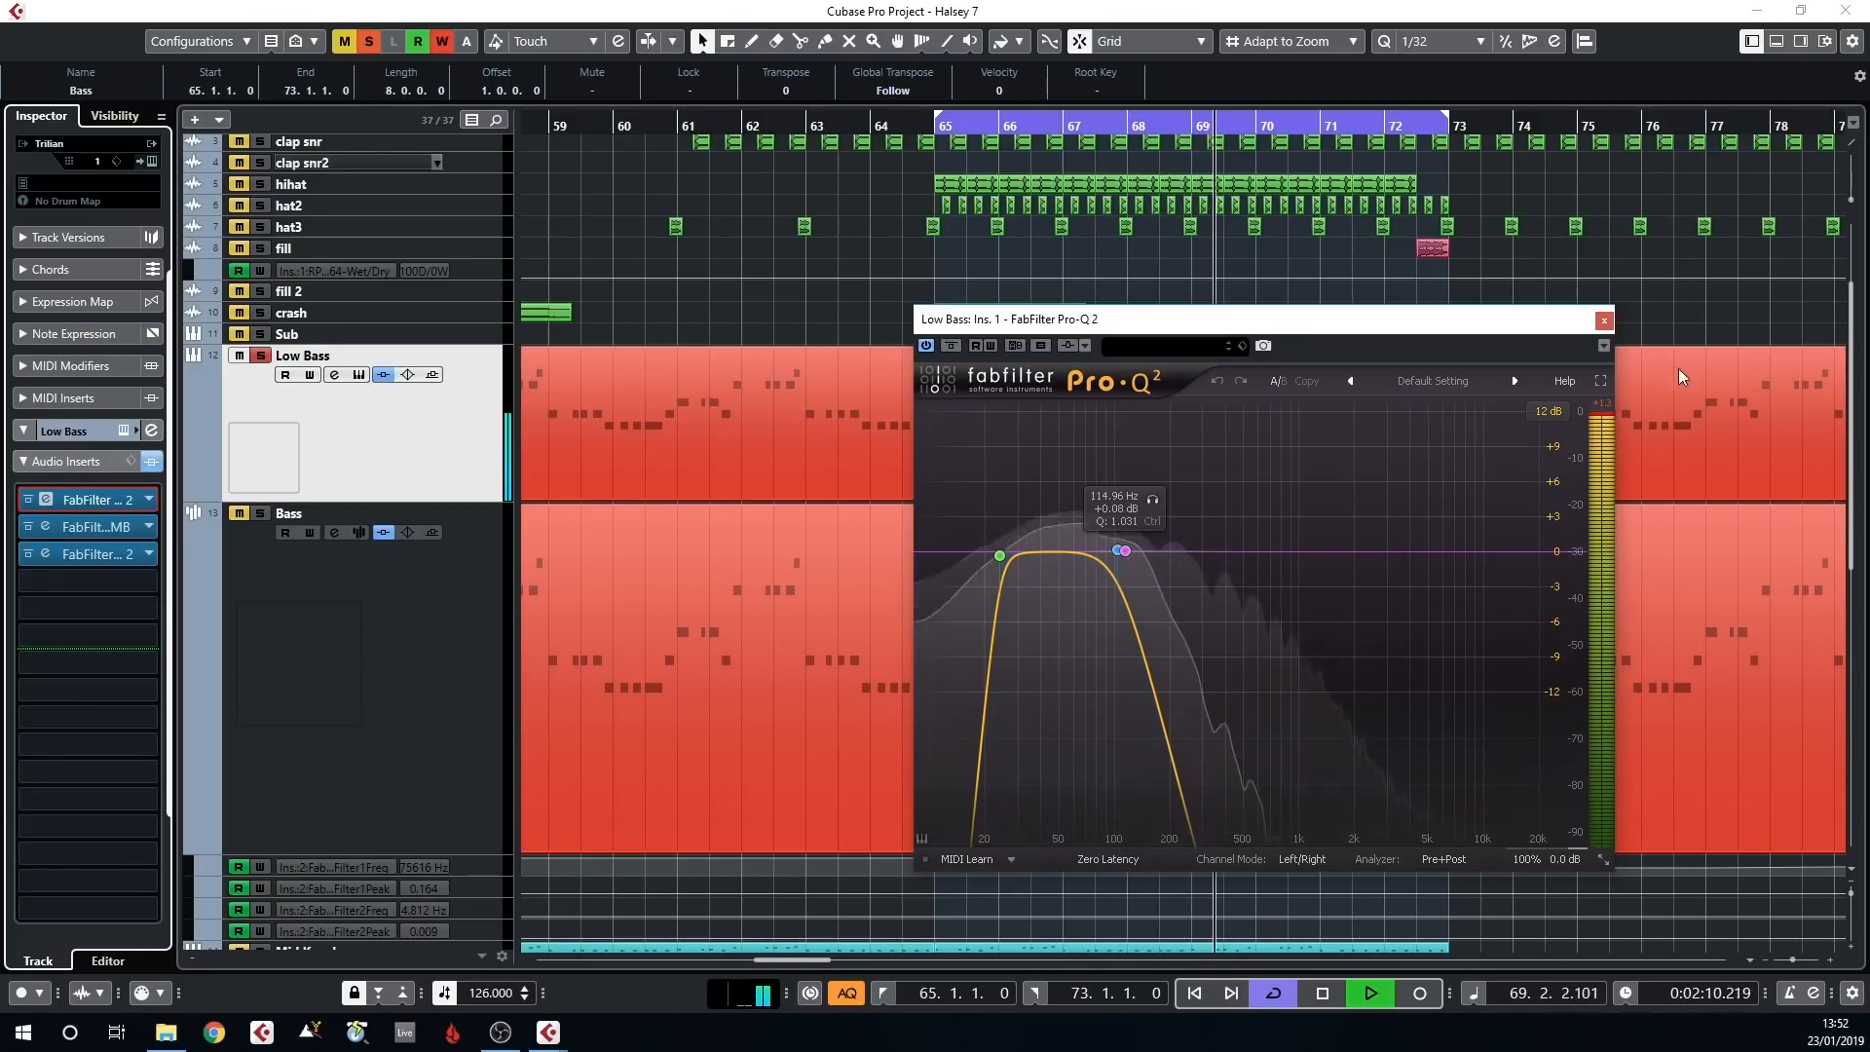
pyautogui.click(1605, 319)
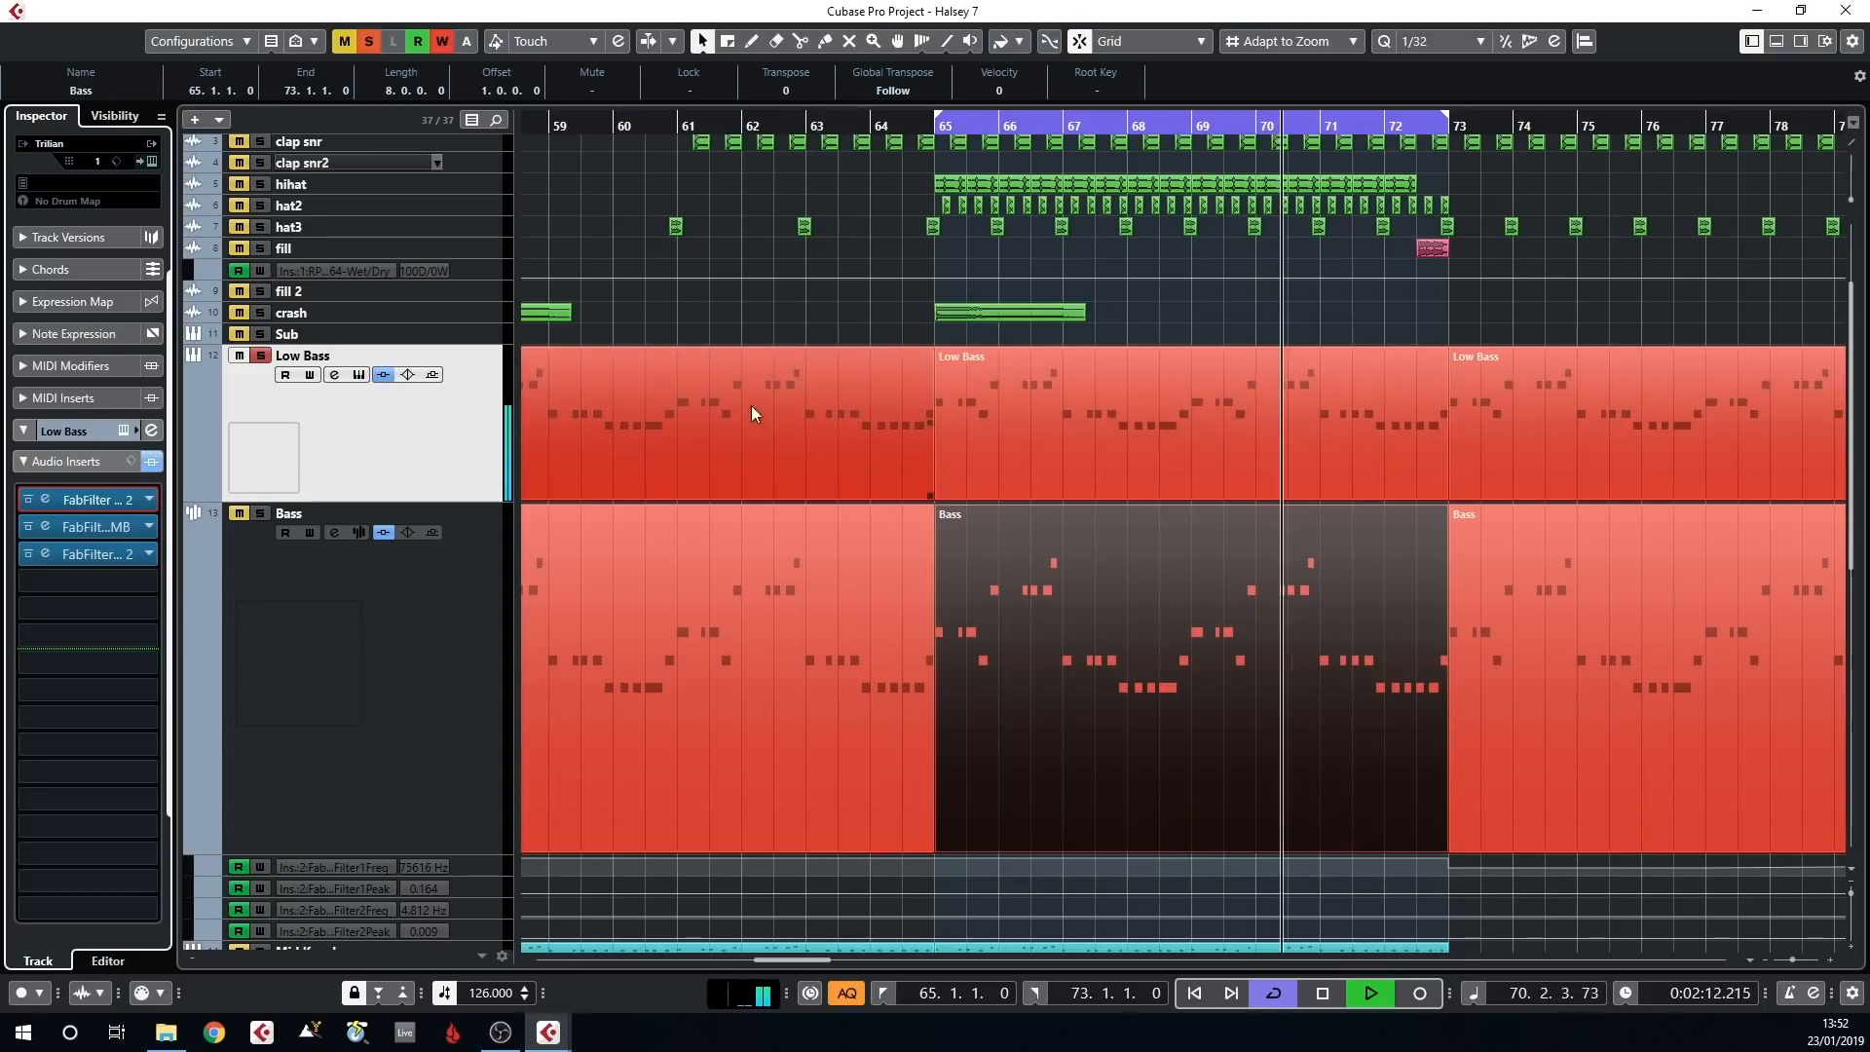
# Select the kik D# track and solo the Bass track so it plays together with the kick and Low Bass
pyautogui.scroll(3, 349, 338)
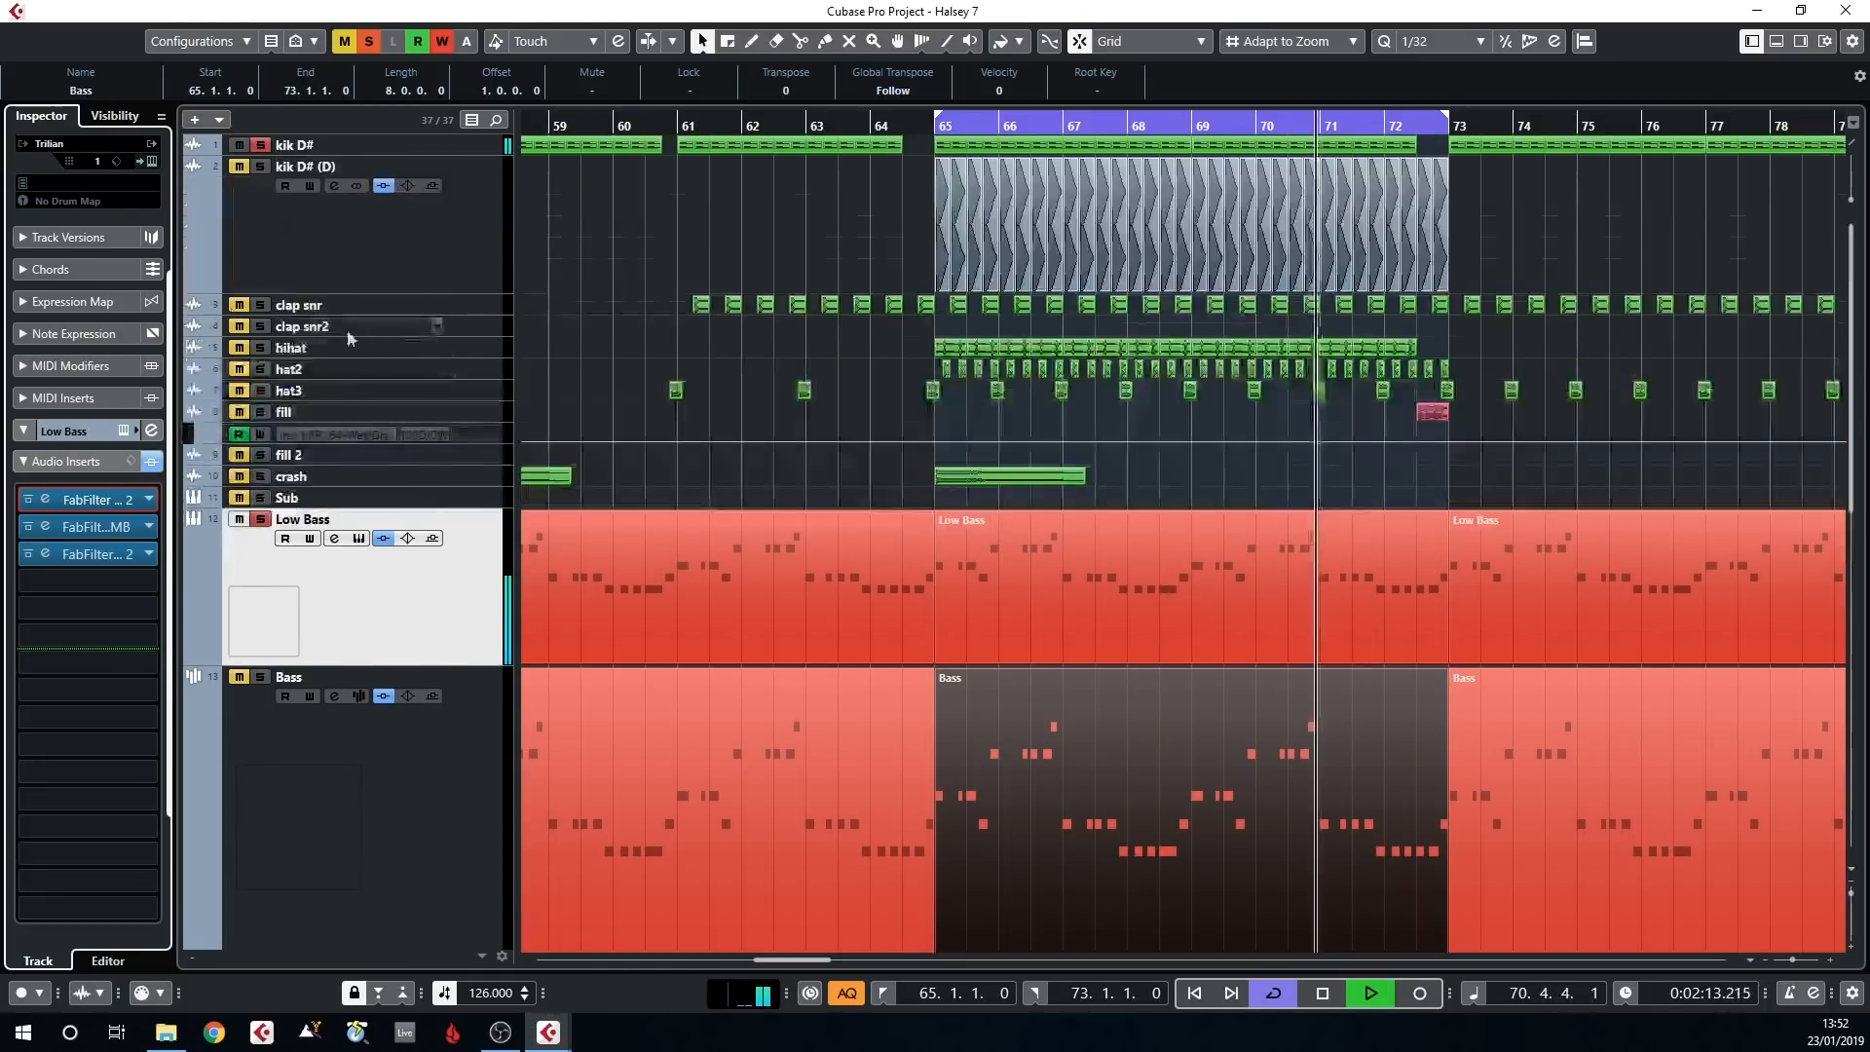
pyautogui.click(307, 144)
pyautogui.scroll(-4, 943, 291)
pyautogui.scroll(4, 943, 290)
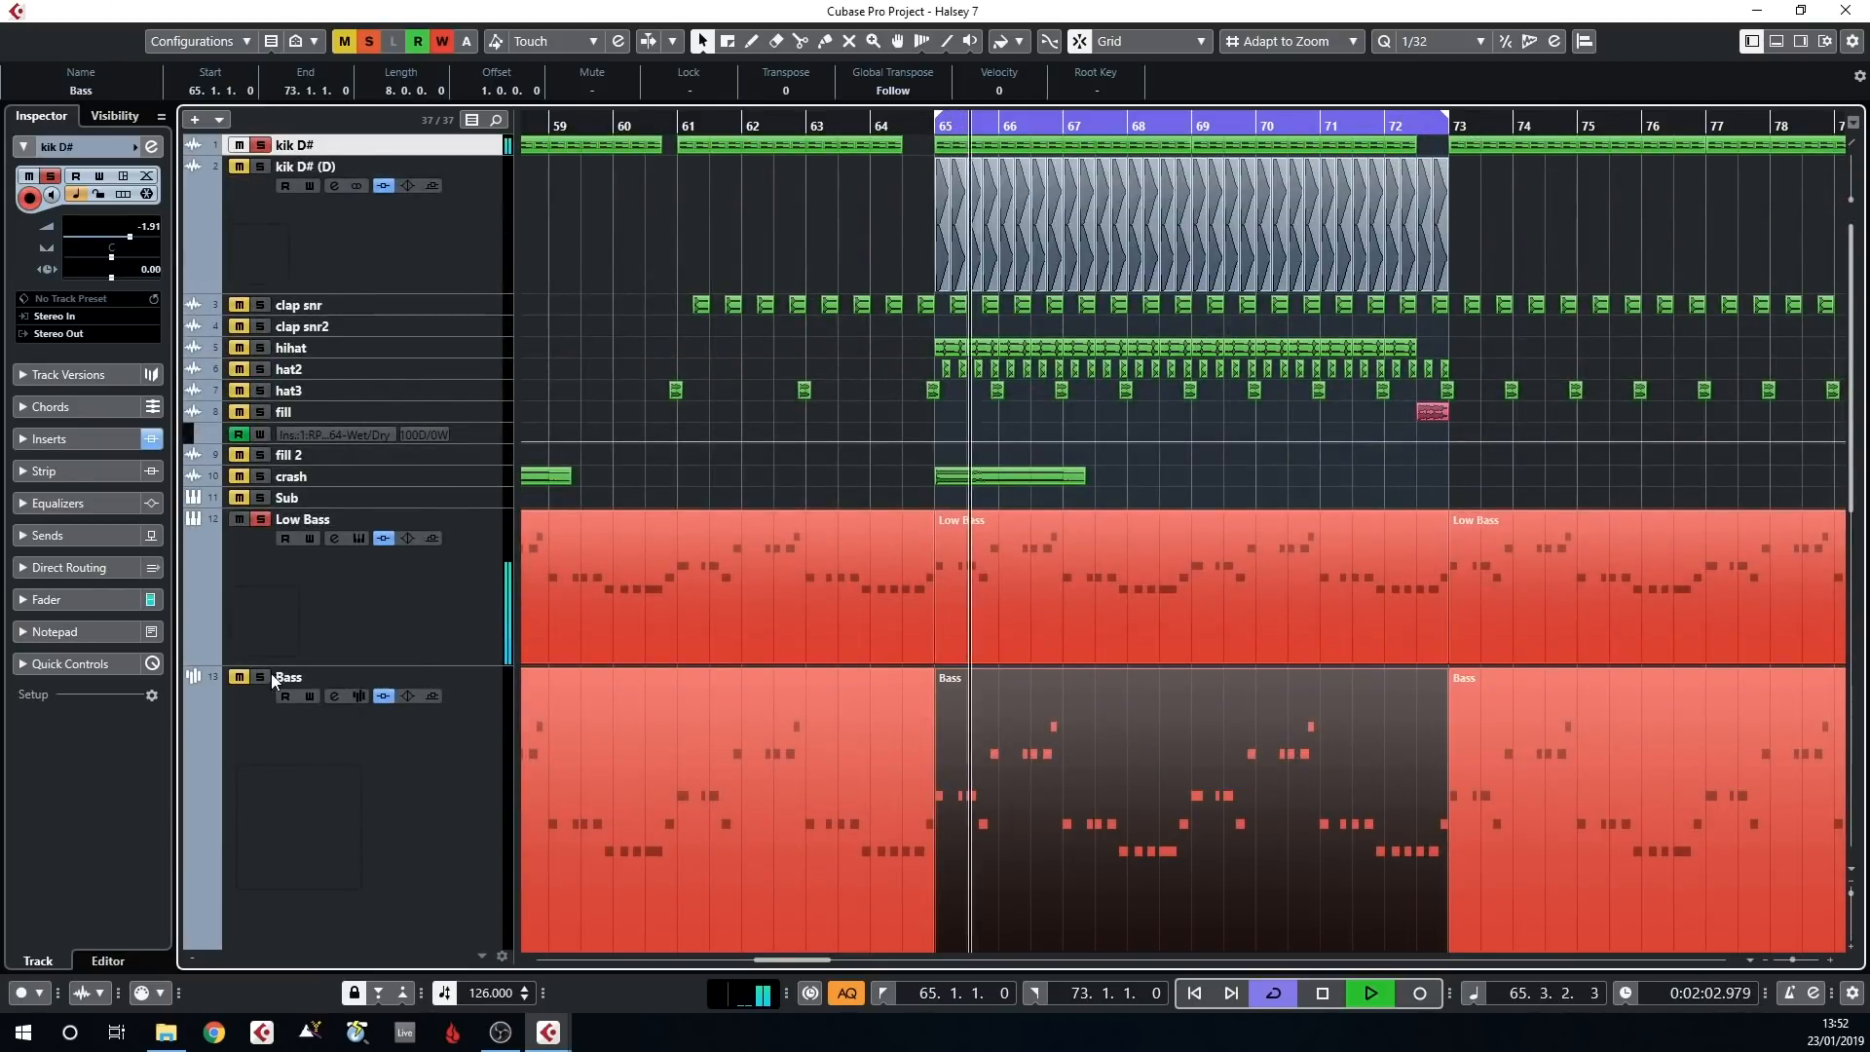
pyautogui.scroll(-4, 799, 489)
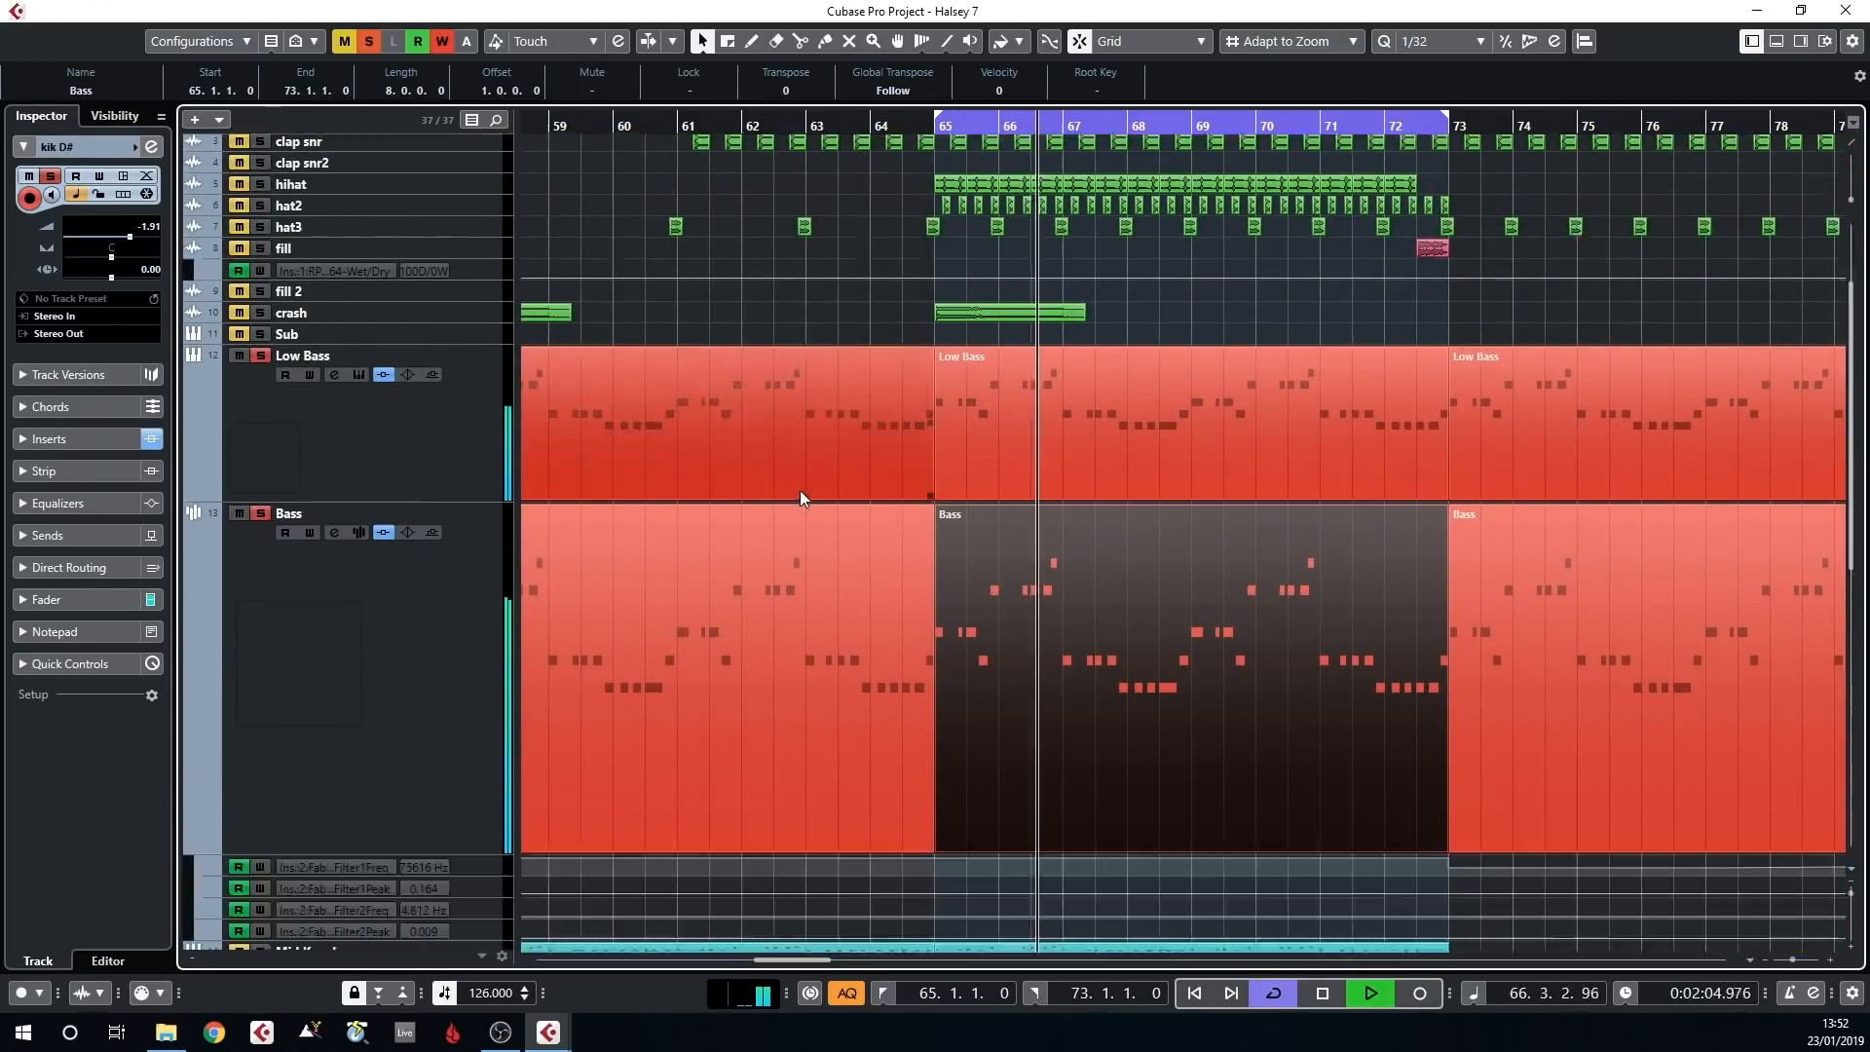
pyautogui.scroll(4, 745, 517)
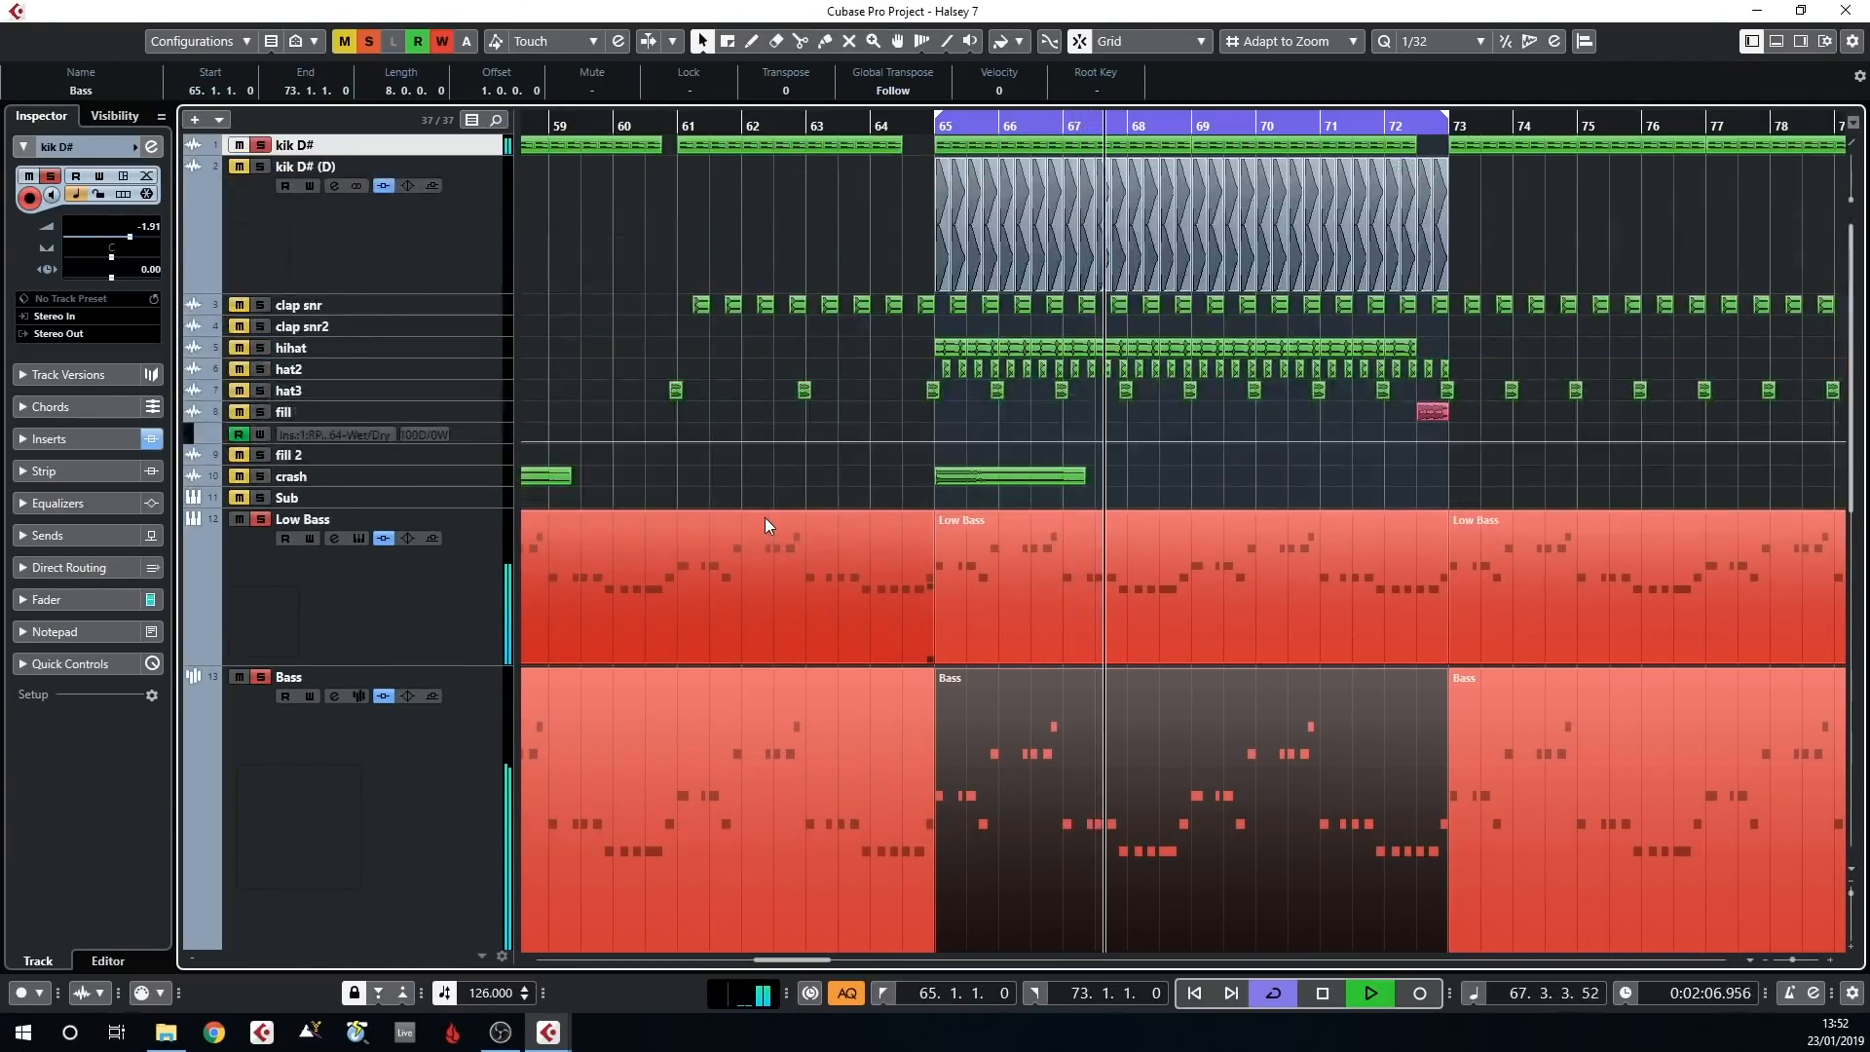
pyautogui.scroll(-2, 879, 434)
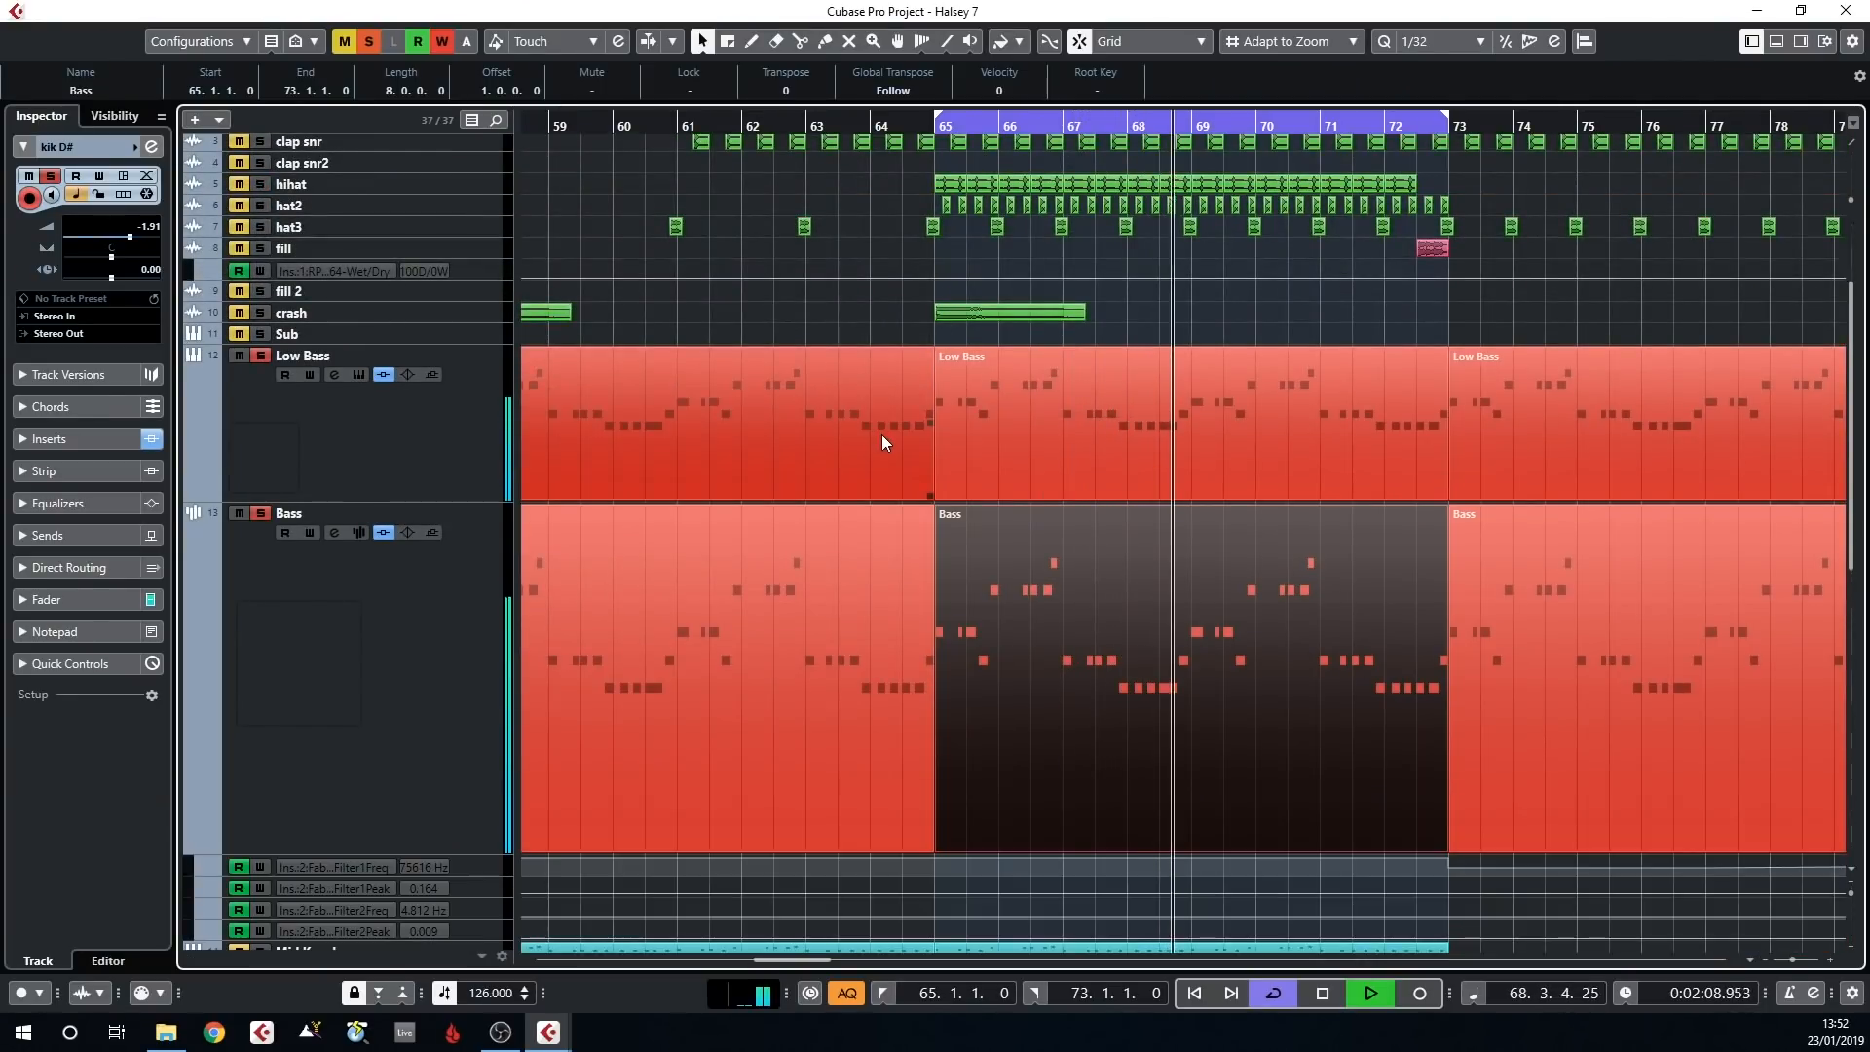
pyautogui.scroll(-2, 878, 444)
pyautogui.scroll(-2, 1213, 365)
pyautogui.scroll(6, 1225, 483)
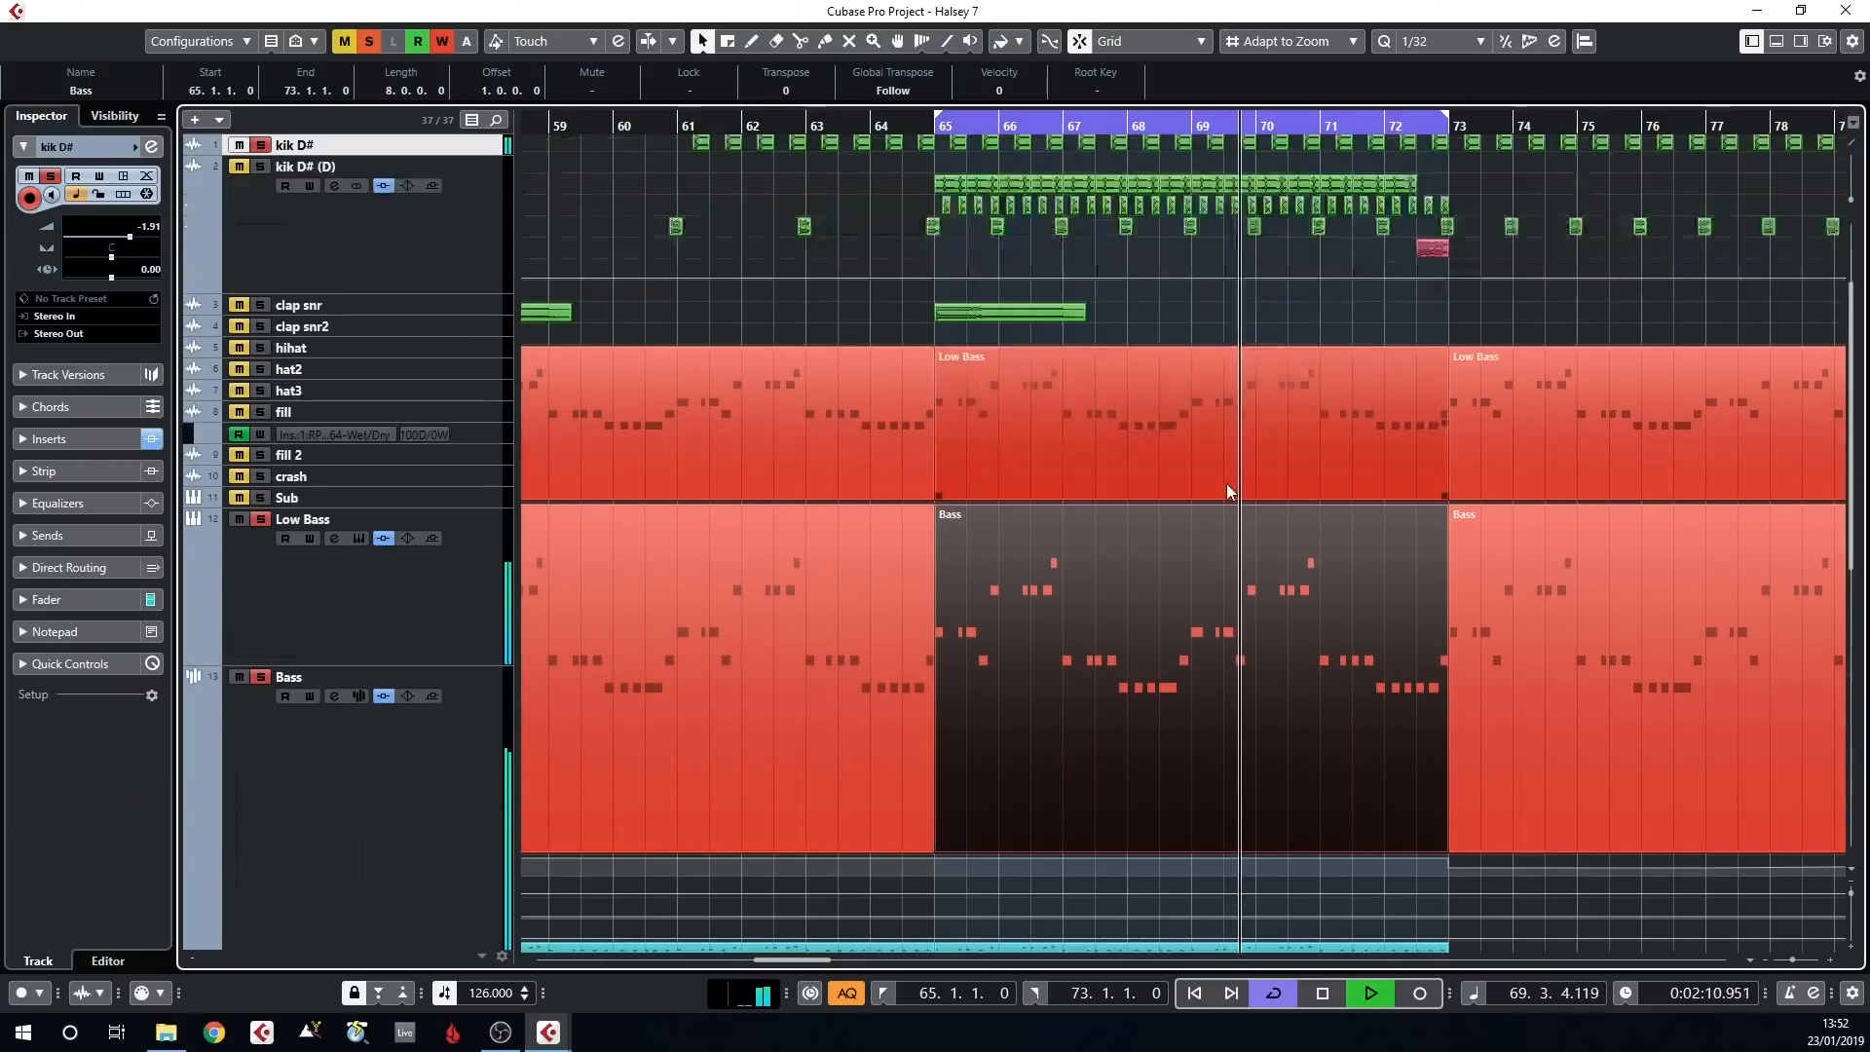
pyautogui.scroll(-2, 388, 650)
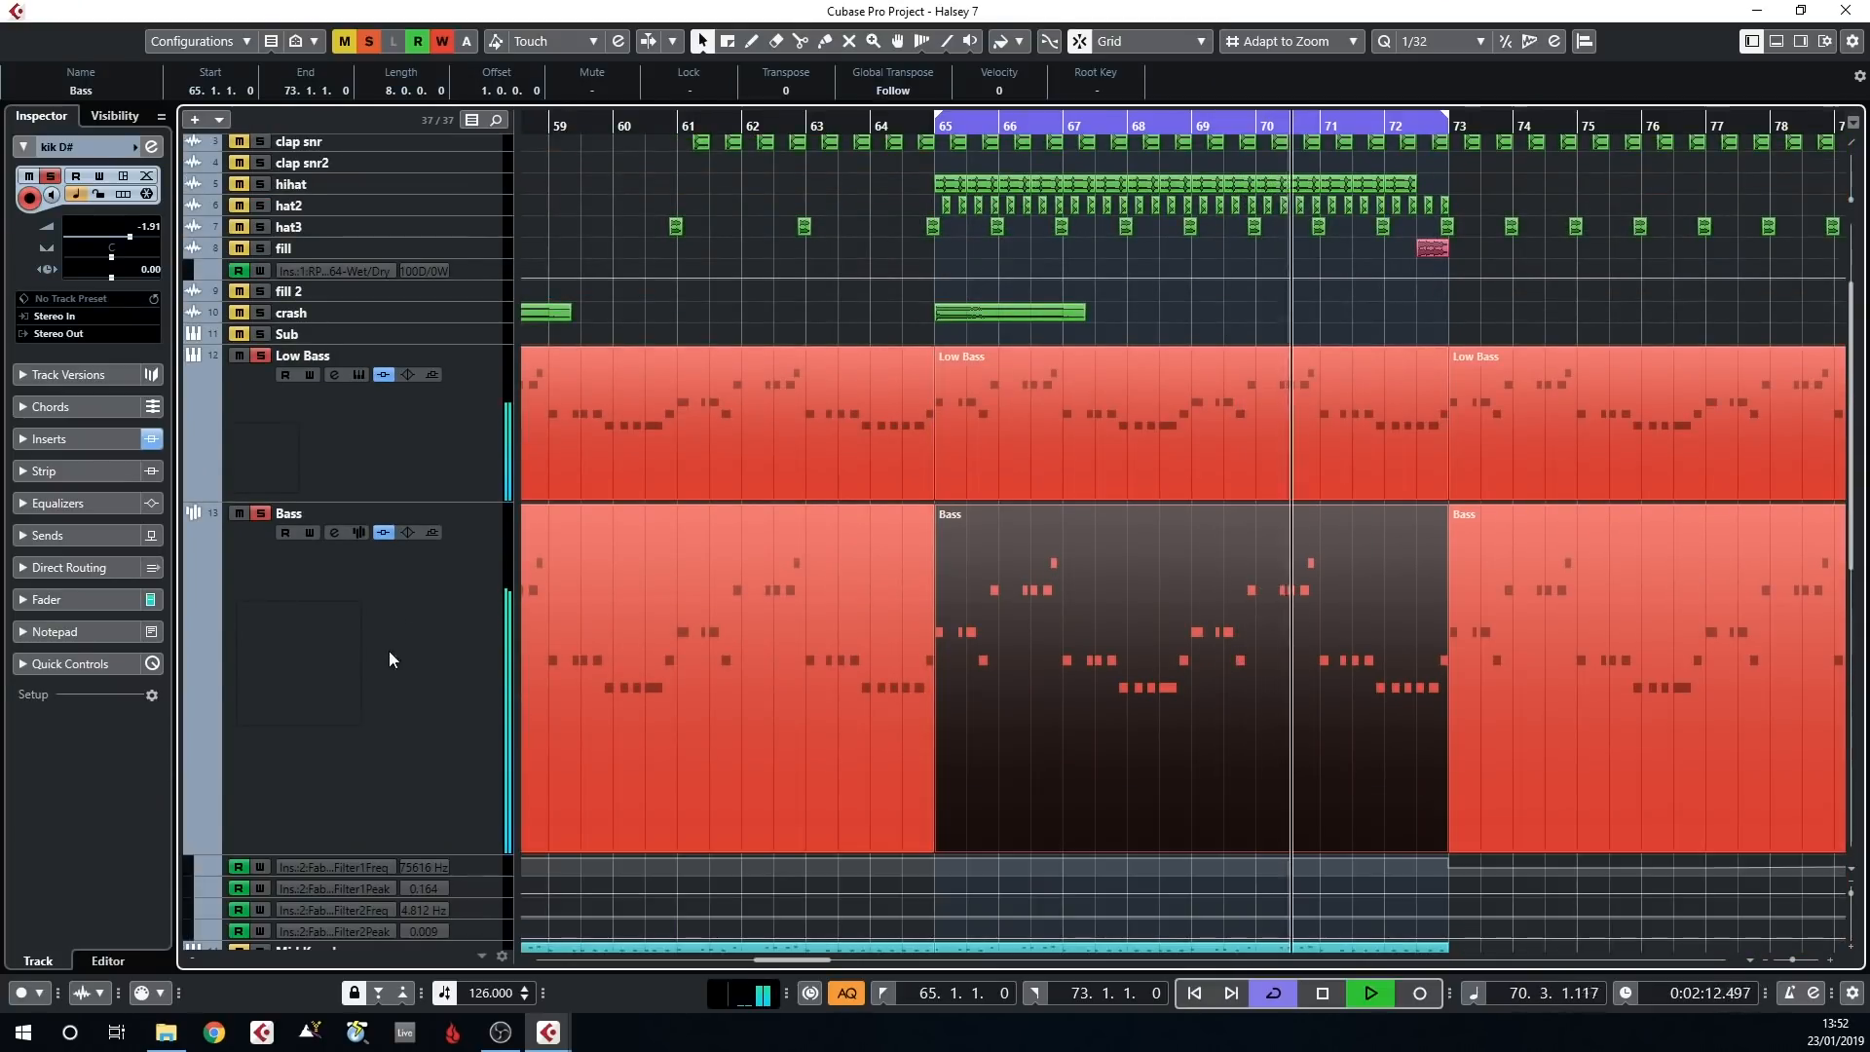
# Select and solo the Mid Knock track alongside the kick and both basses, and restart the loop from bar 65
pyautogui.click(452, 577)
pyautogui.scroll(-4, 458, 557)
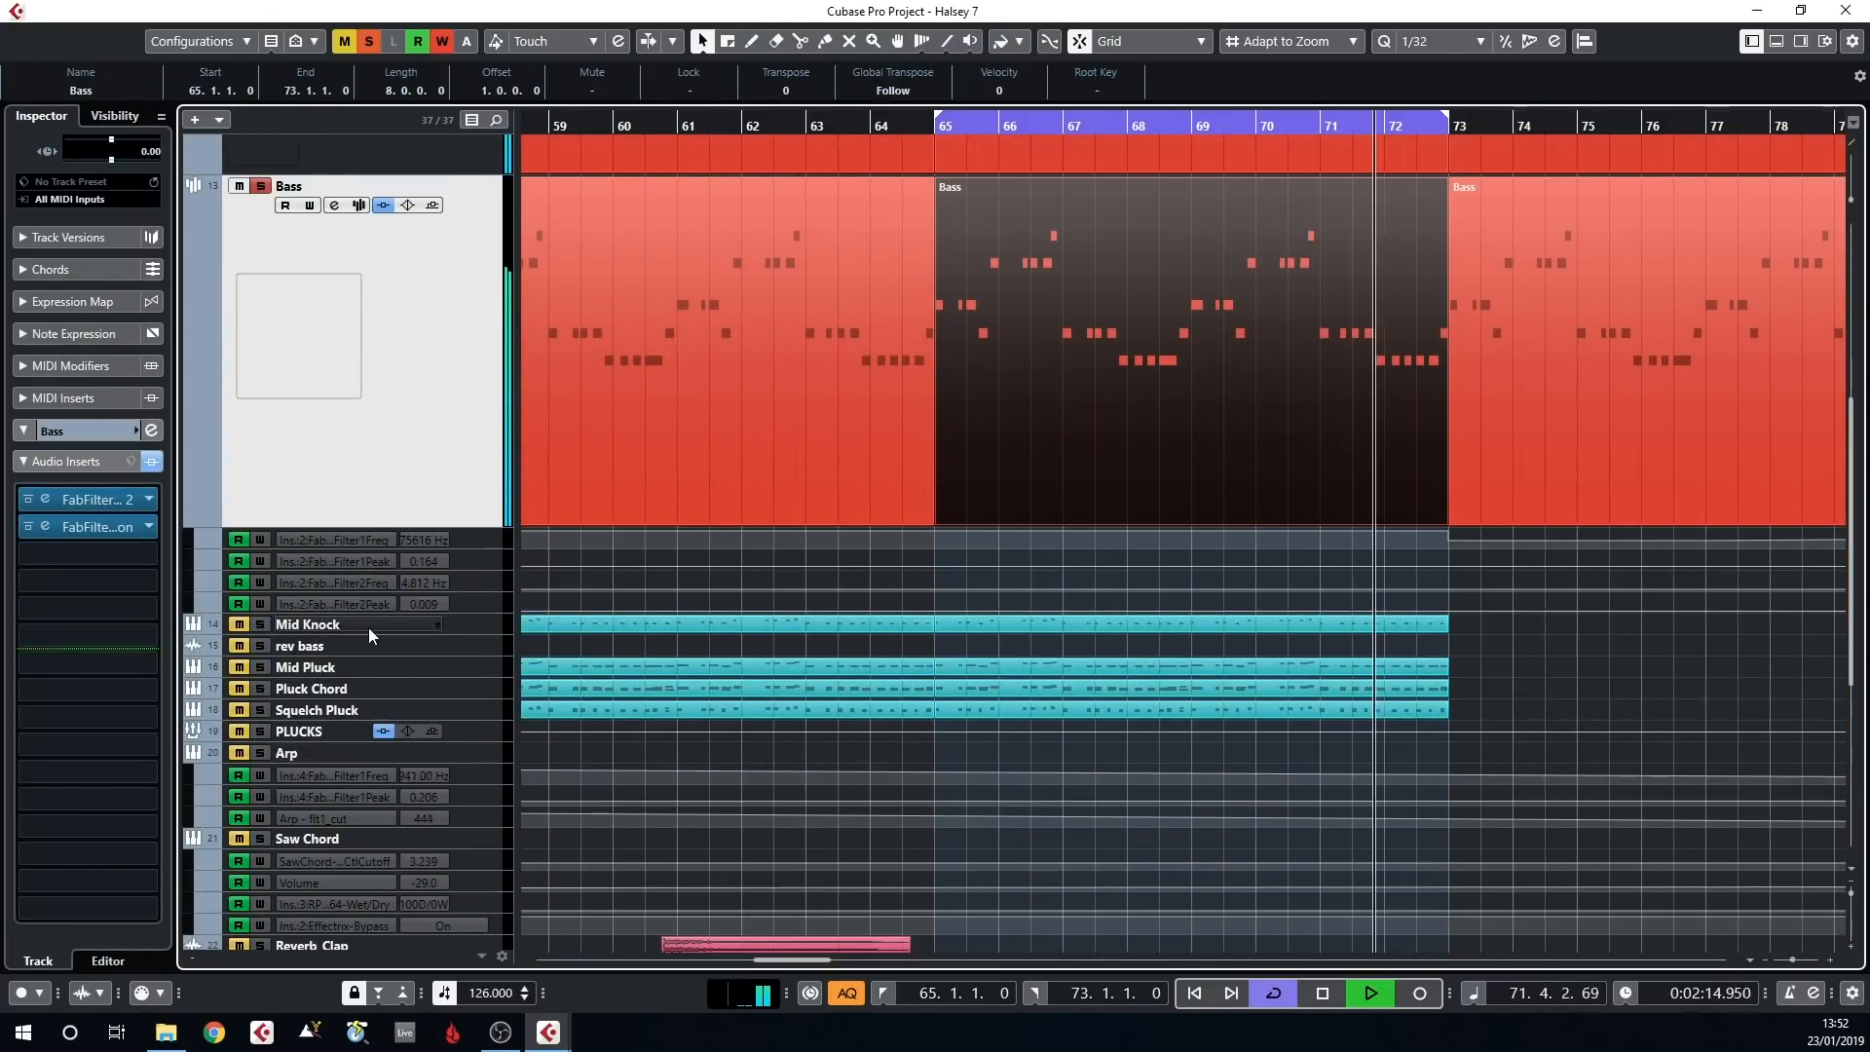
pyautogui.scroll(4, 1002, 331)
pyautogui.scroll(-2, 876, 453)
pyautogui.press('space')
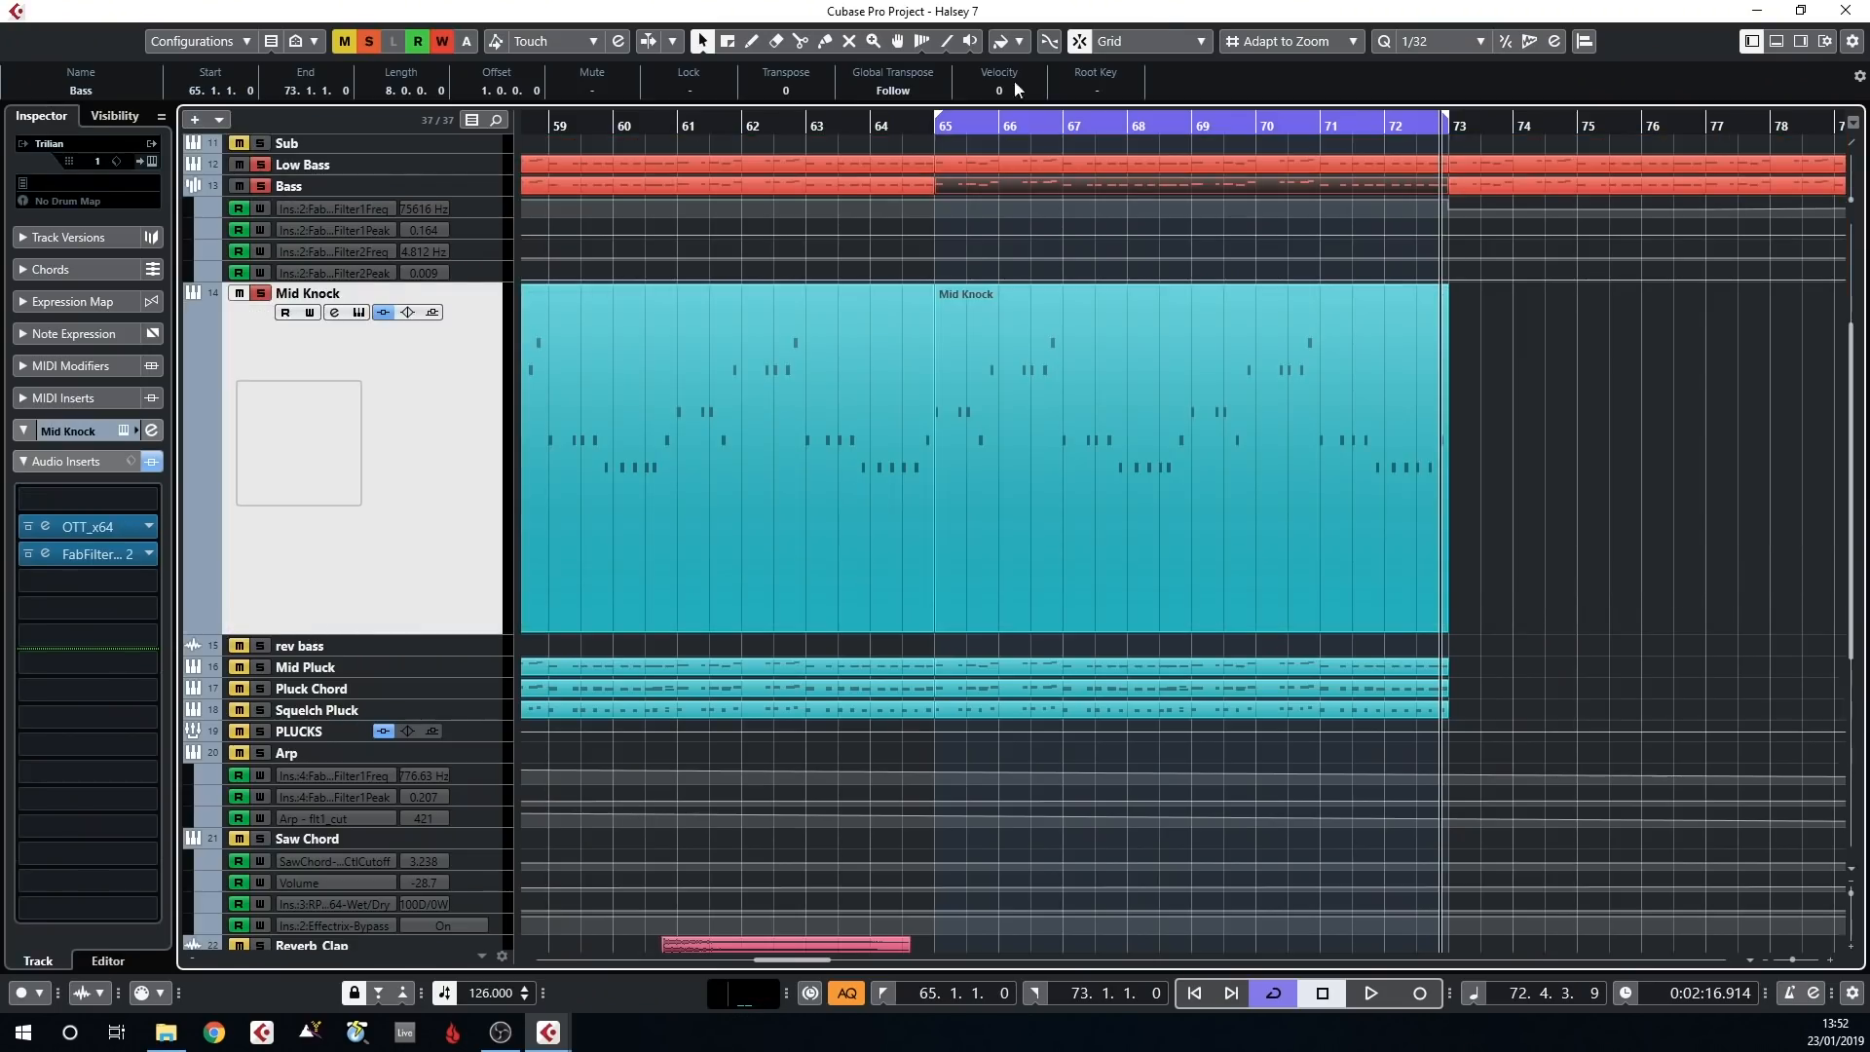
pyautogui.scroll(5, 390, 361)
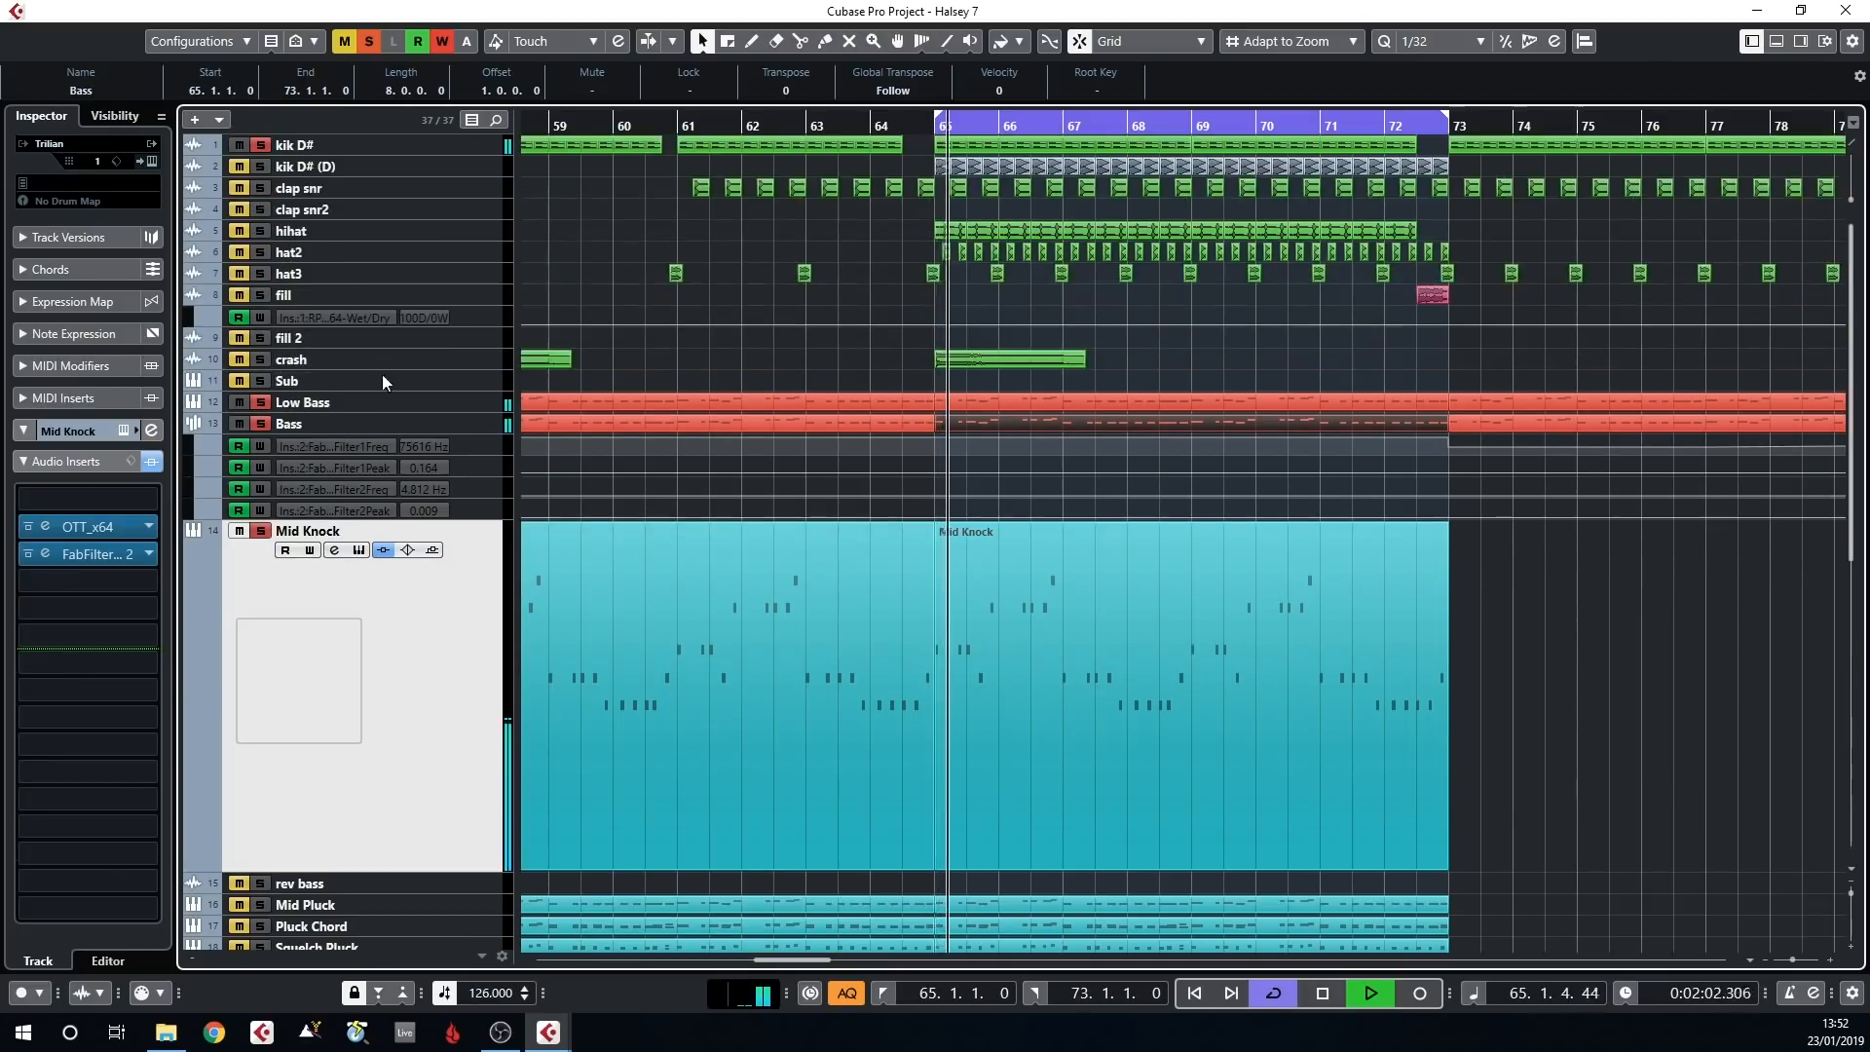
# Audition Mid Knock with the Low Bass and Bass solos switched off, and solo both bass tracks again
pyautogui.click(264, 398)
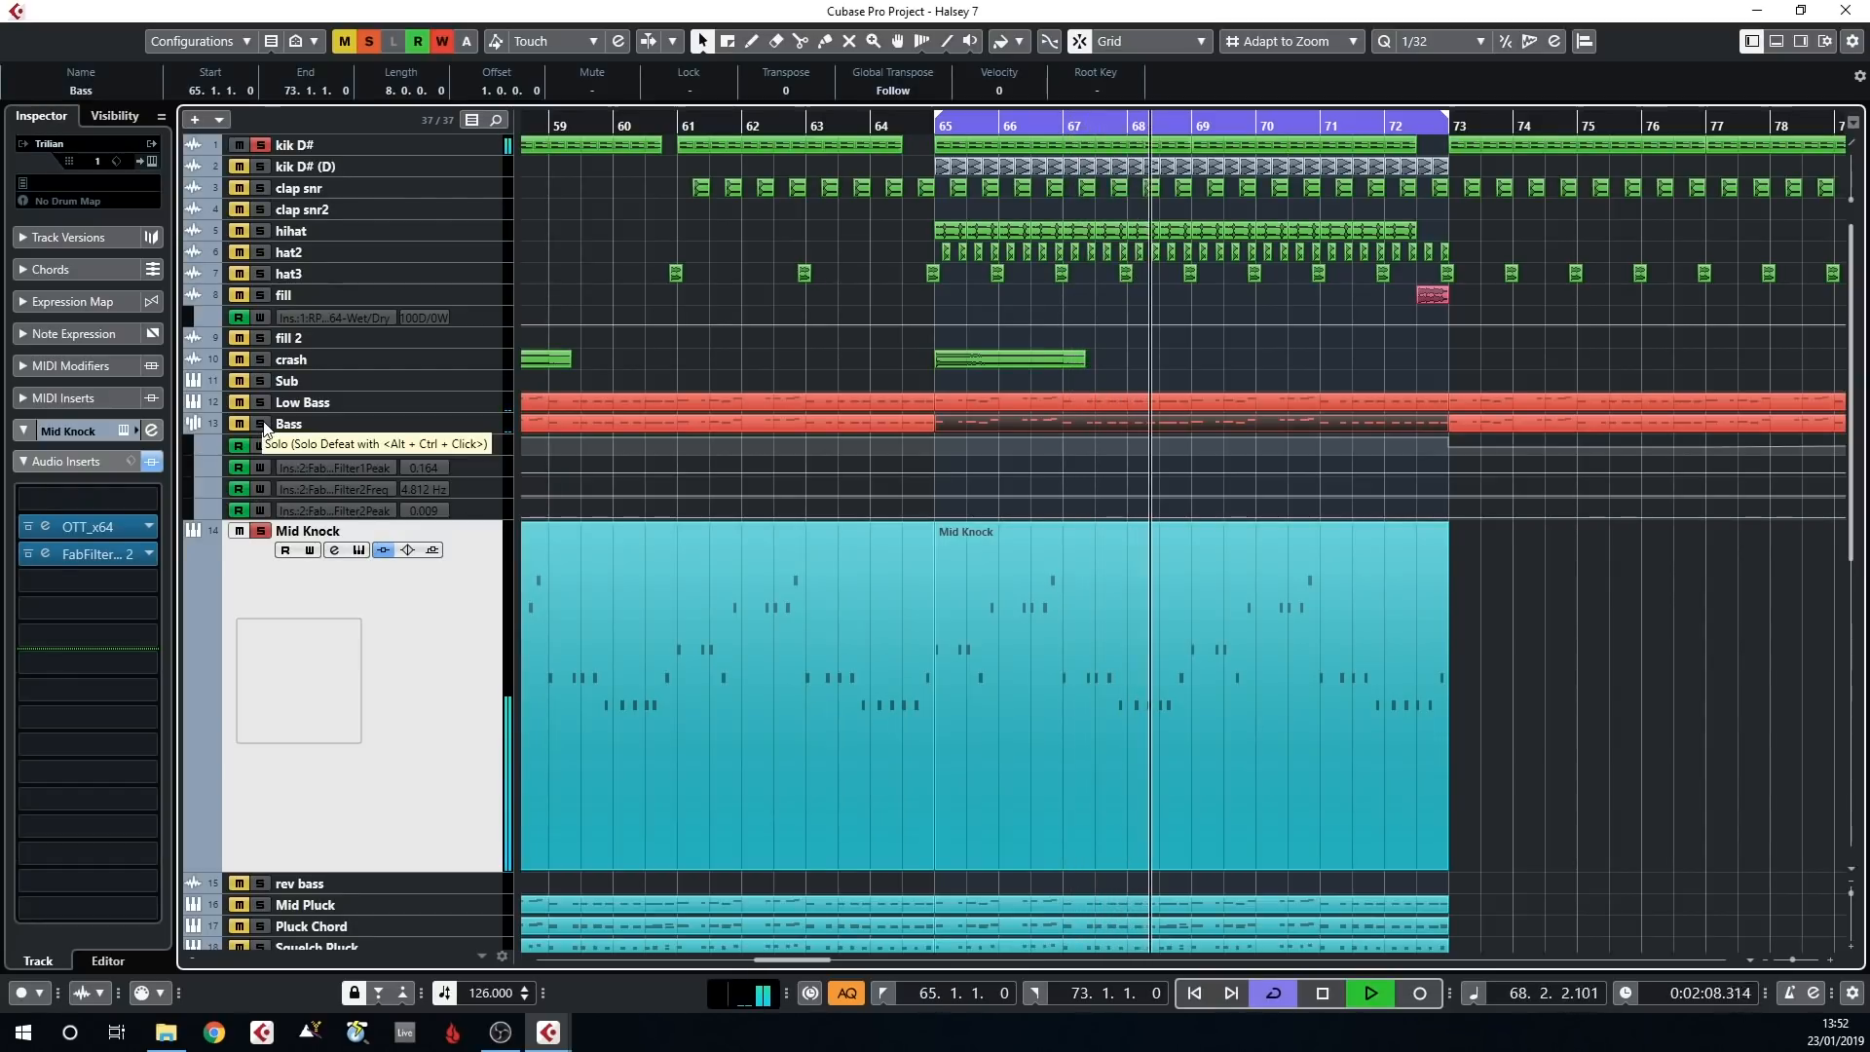
pyautogui.click(264, 425)
pyautogui.click(263, 404)
pyautogui.scroll(-5, 566, 466)
pyautogui.scroll(5, 976, 445)
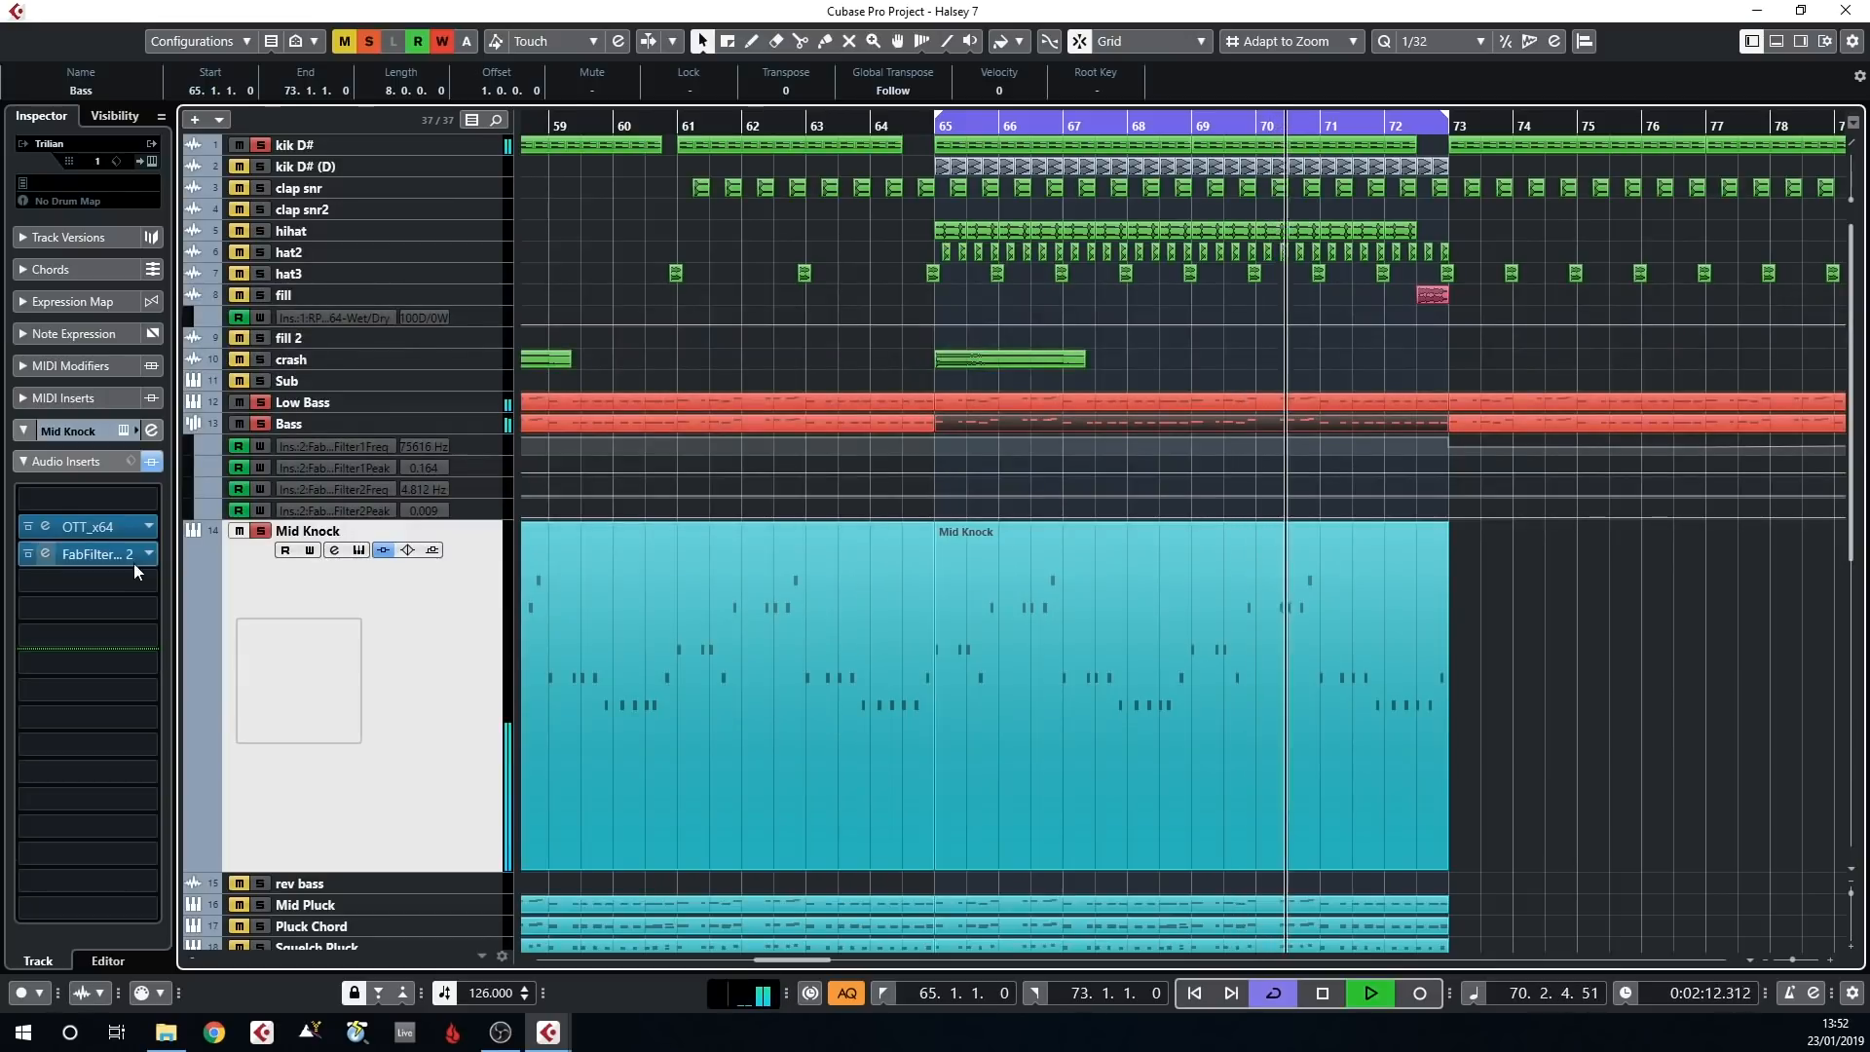
# View the Mid Knock track's OTT_x64 and FabFilter inserts during playback, closing both plugin windows
pyautogui.click(108, 523)
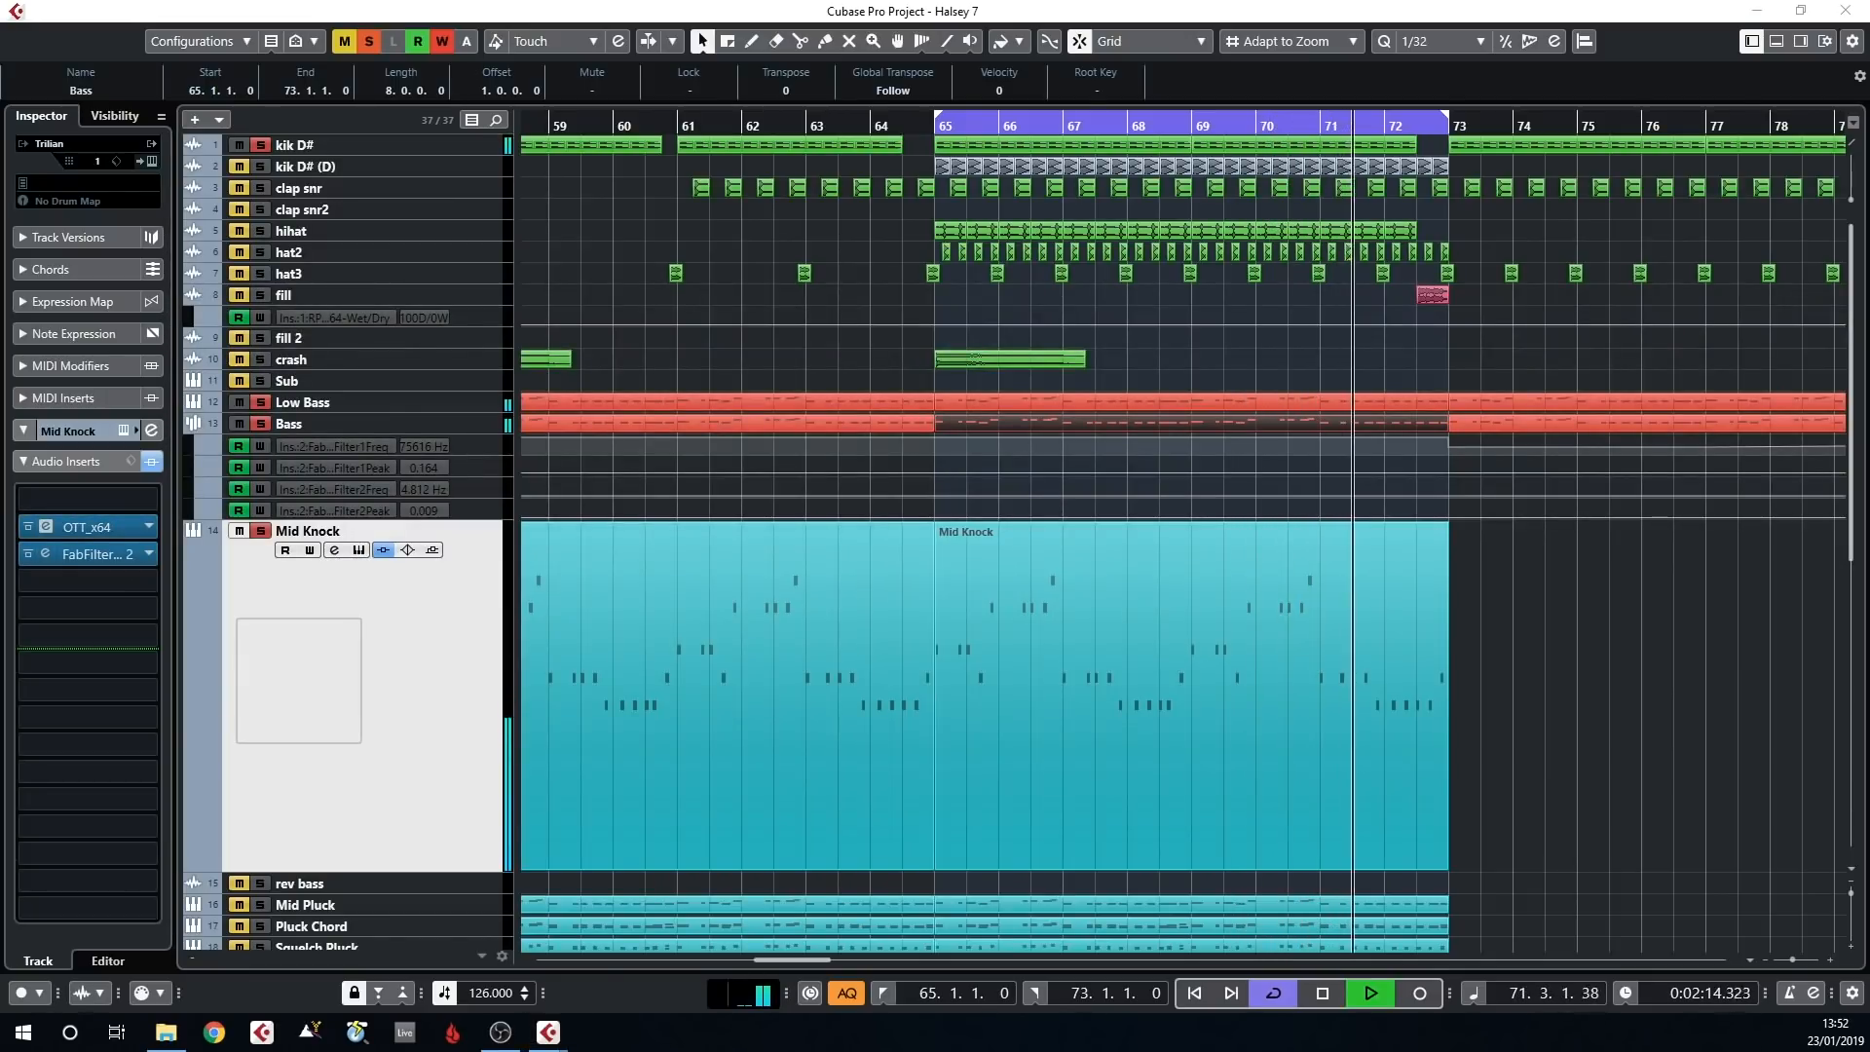
pyautogui.moveTo(373, 261); pyautogui.dragTo(884, 255)
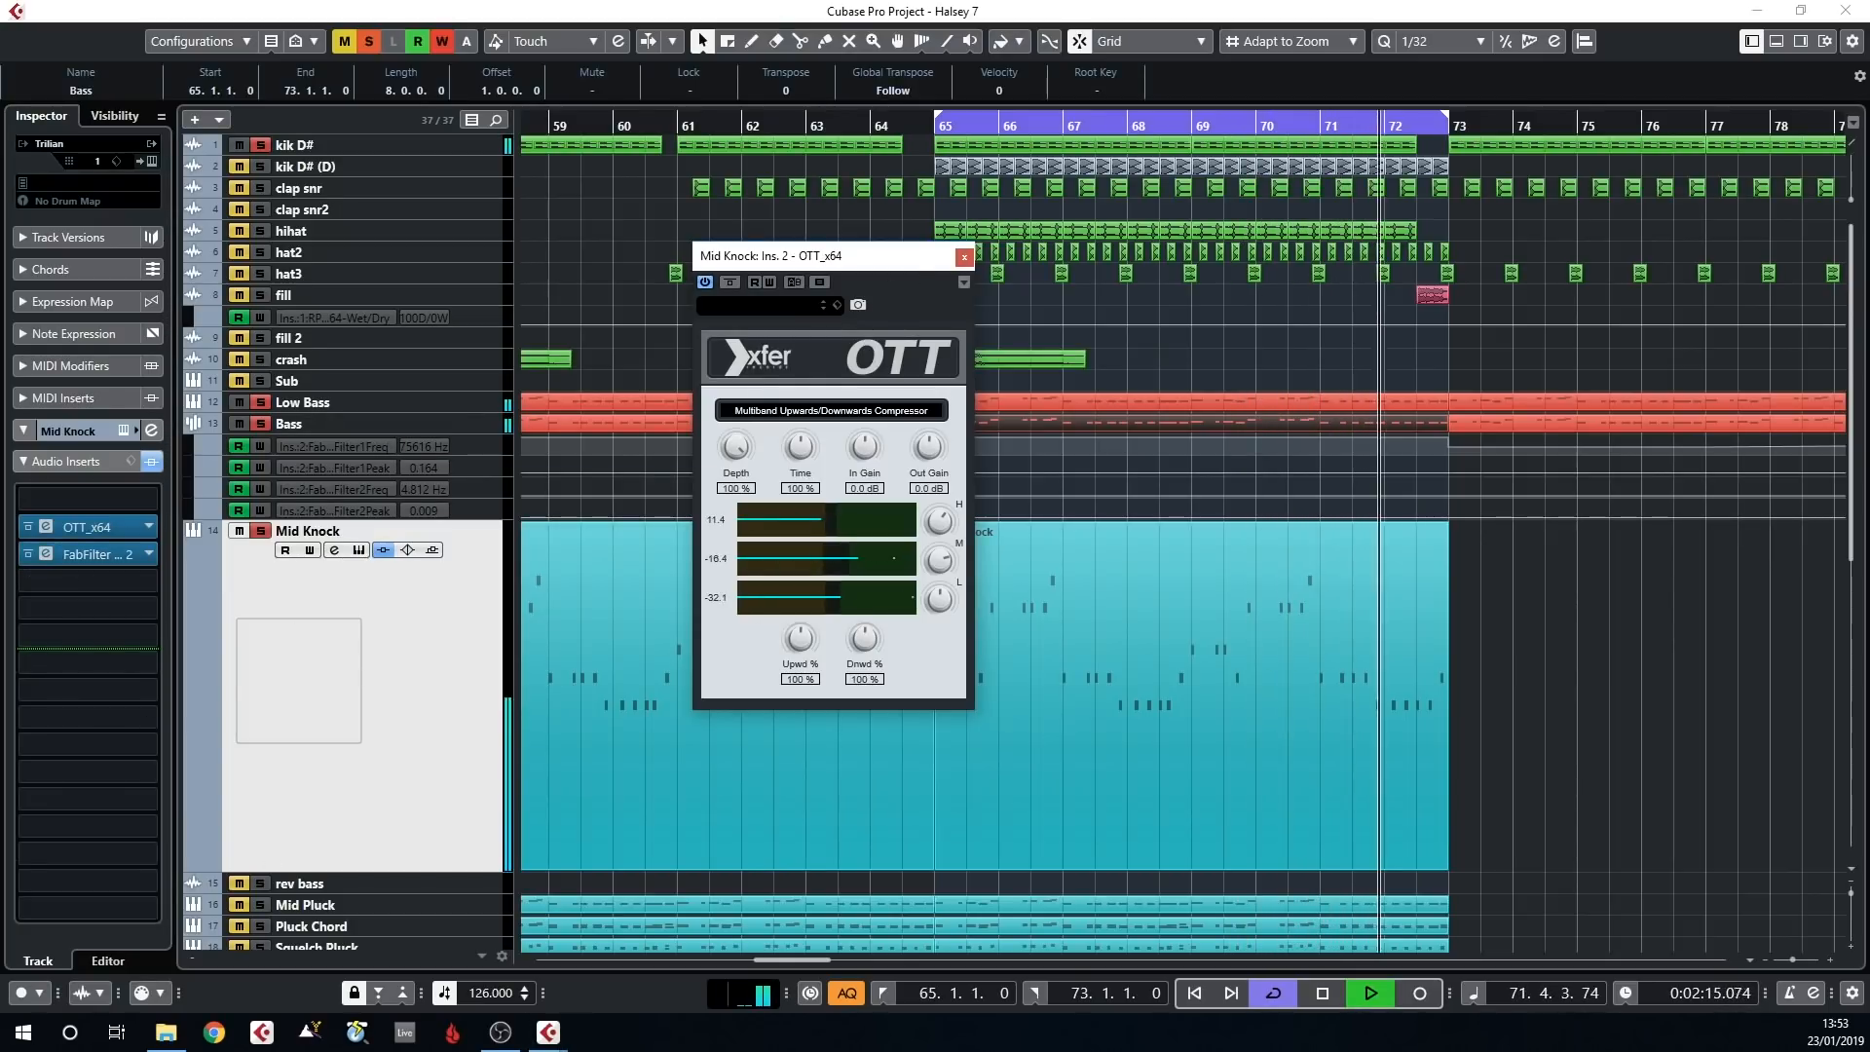
pyautogui.click(46, 553)
pyautogui.moveTo(220, 327); pyautogui.dragTo(671, 281)
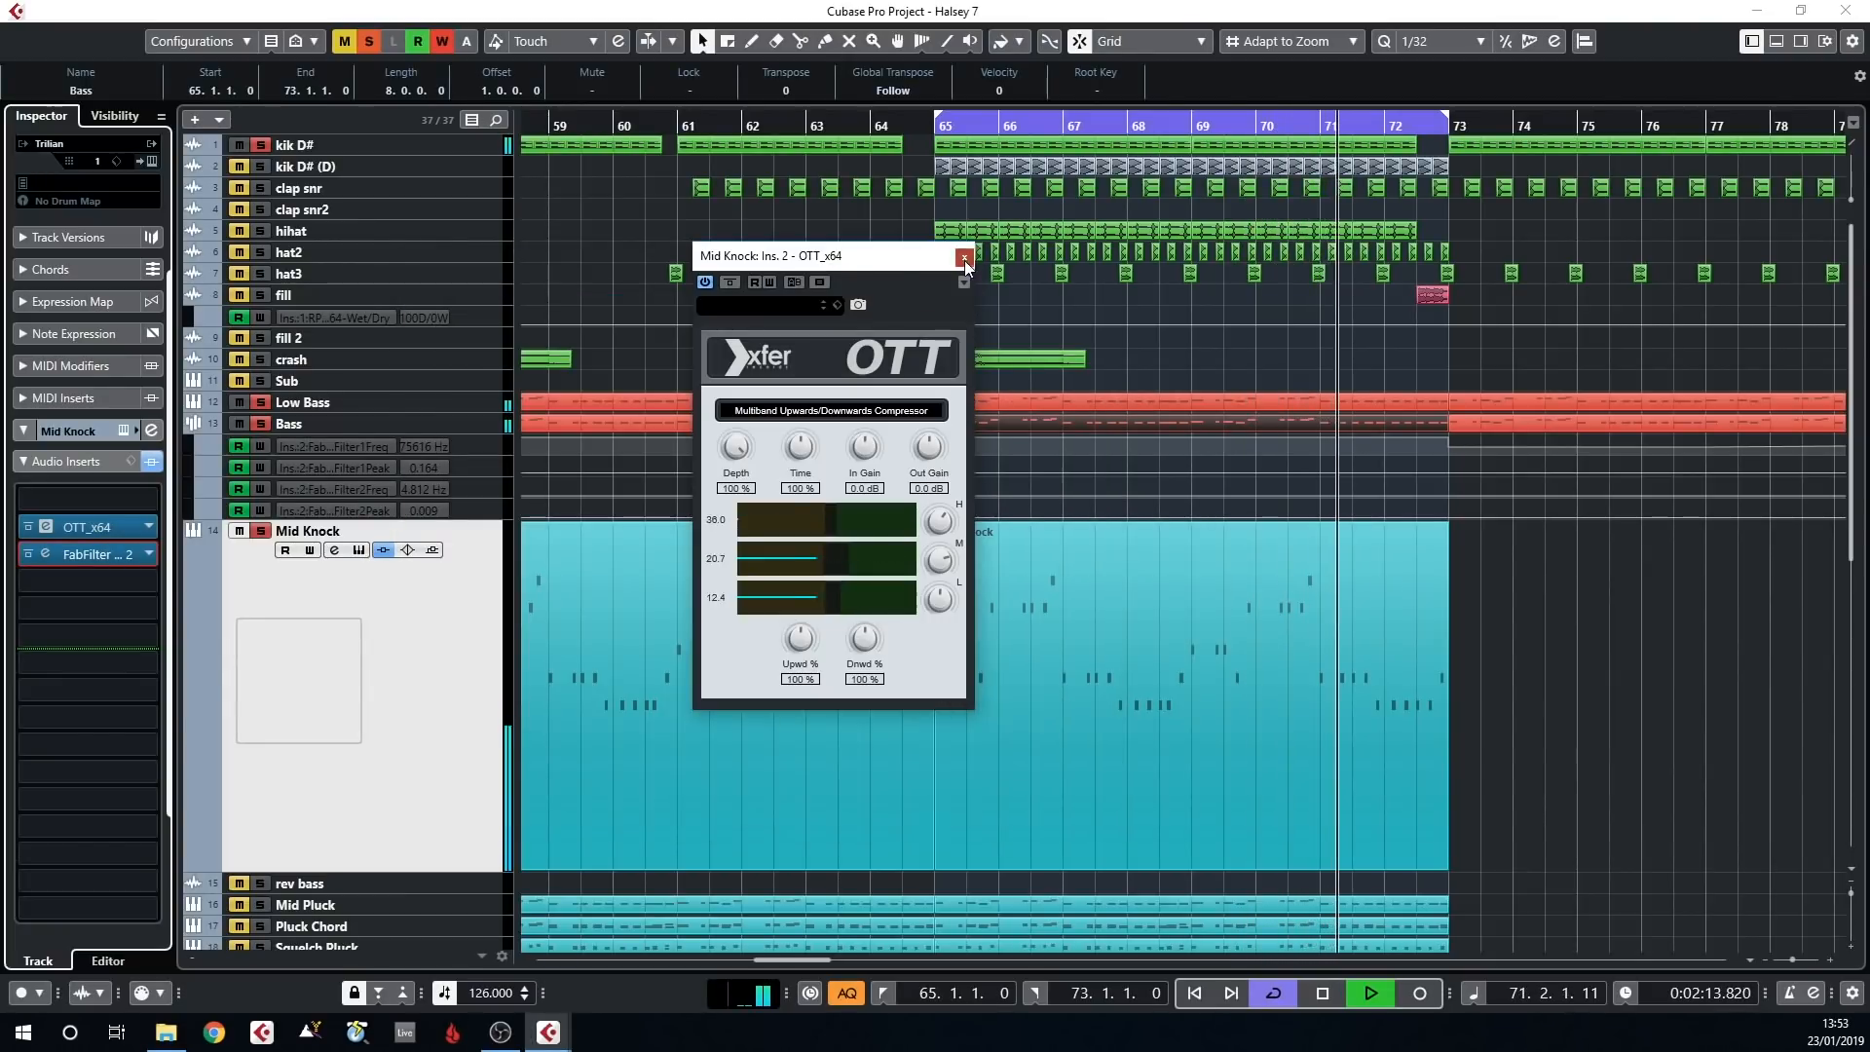
pyautogui.click(964, 257)
pyautogui.scroll(-5, 991, 411)
pyautogui.scroll(3, 961, 436)
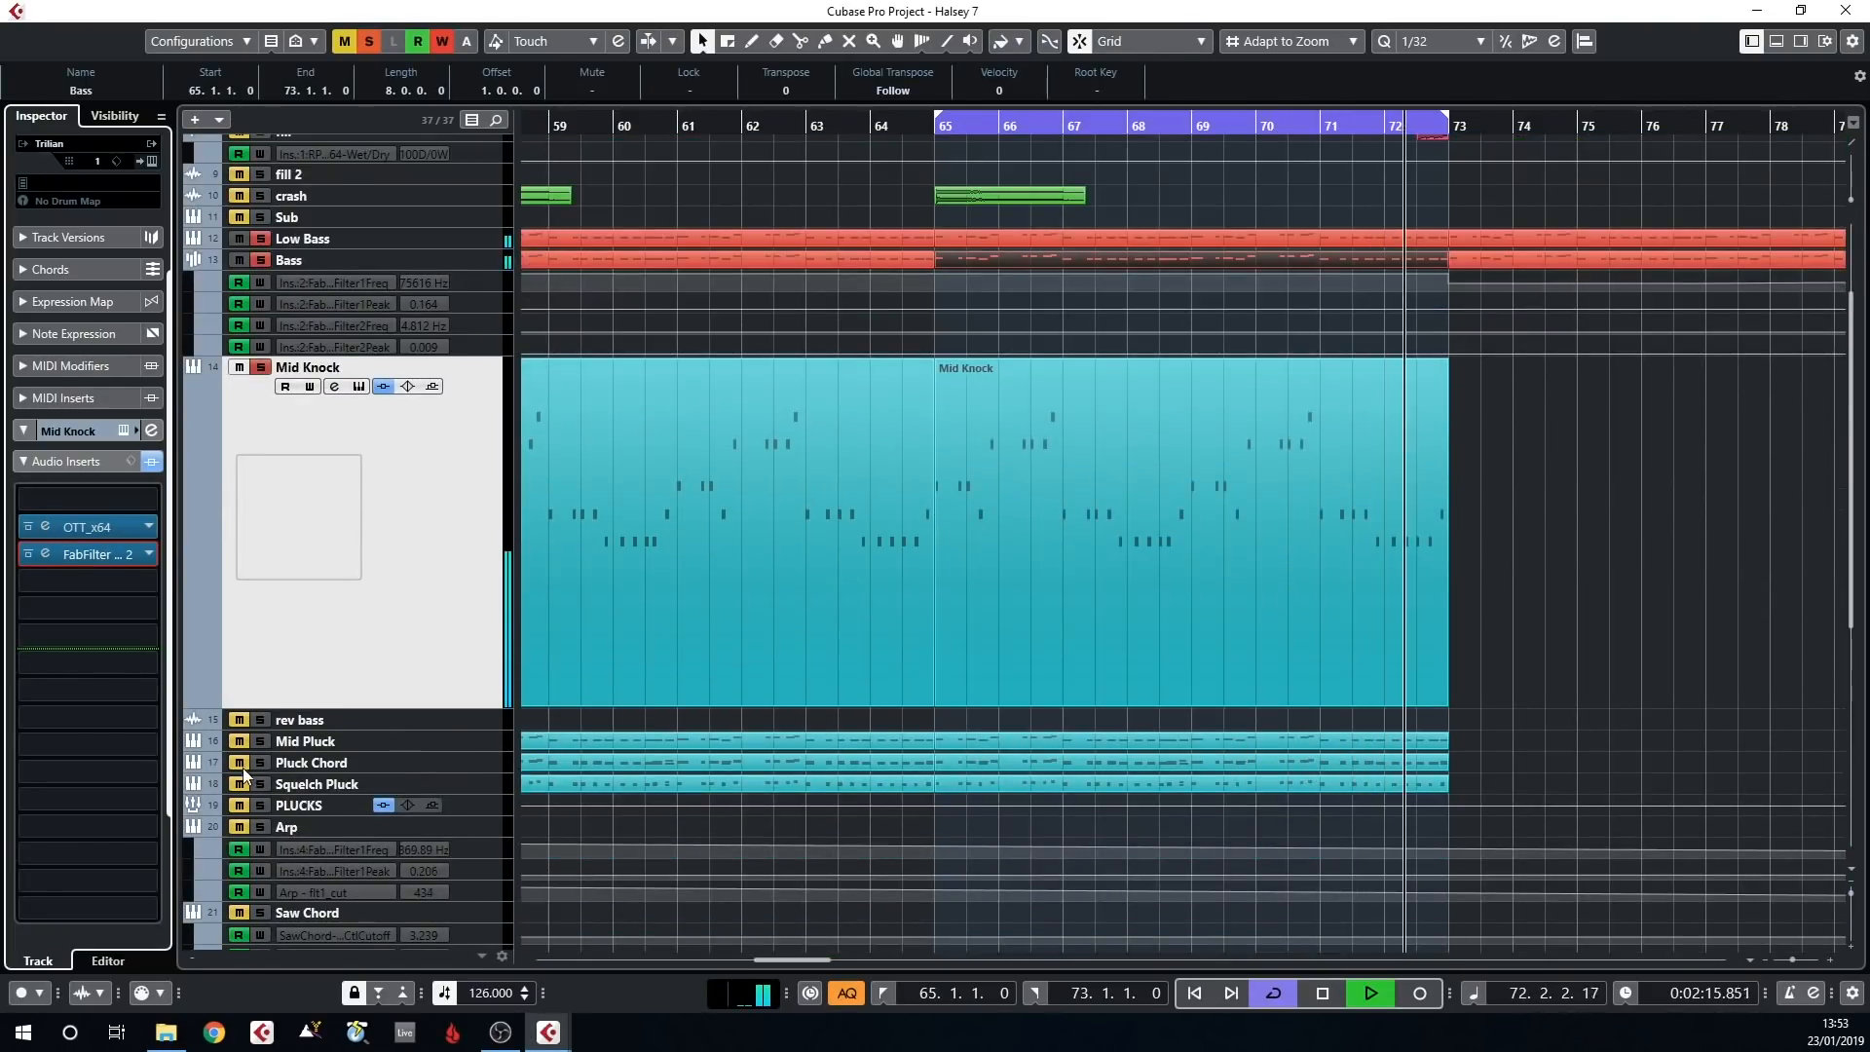
# Solo the Mid Pluck track, enlarge its height to show the notes, and open its Sylenth1 instrument
pyautogui.click(311, 746)
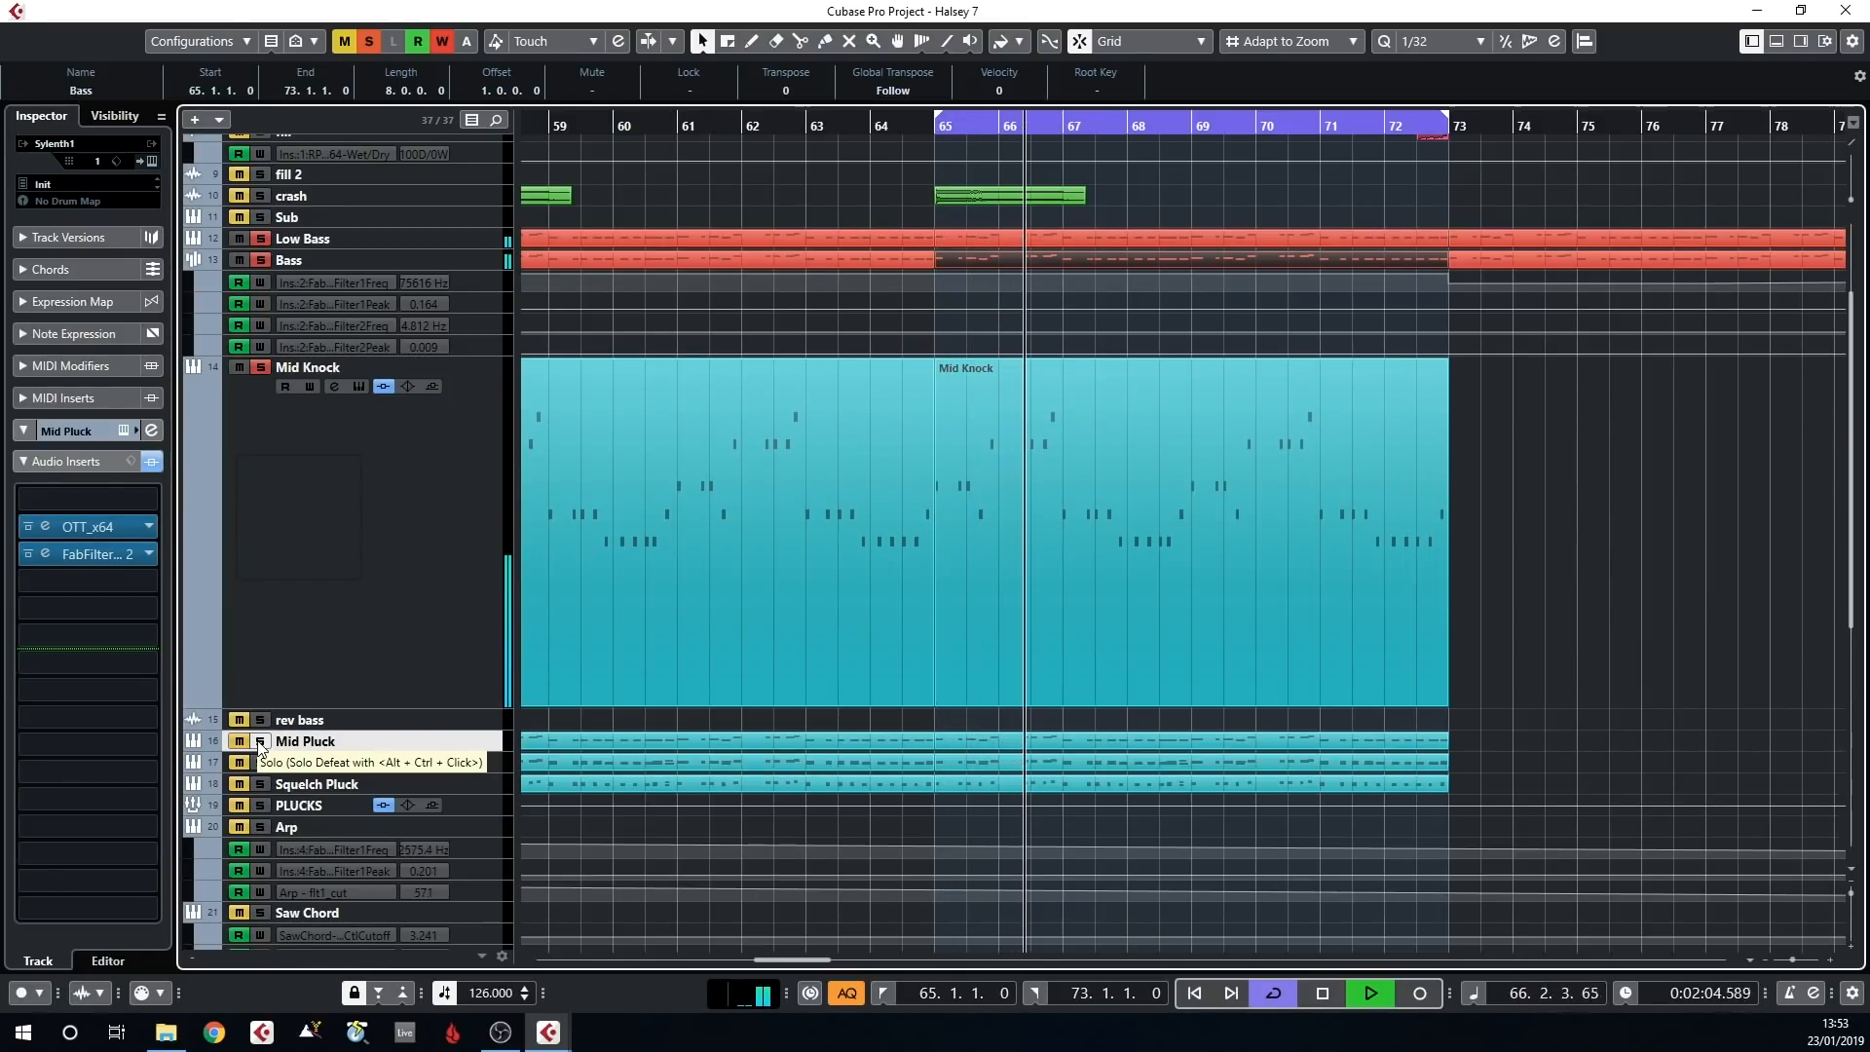
pyautogui.moveTo(314, 752); pyautogui.dragTo(313, 806)
pyautogui.scroll(-3, 903, 557)
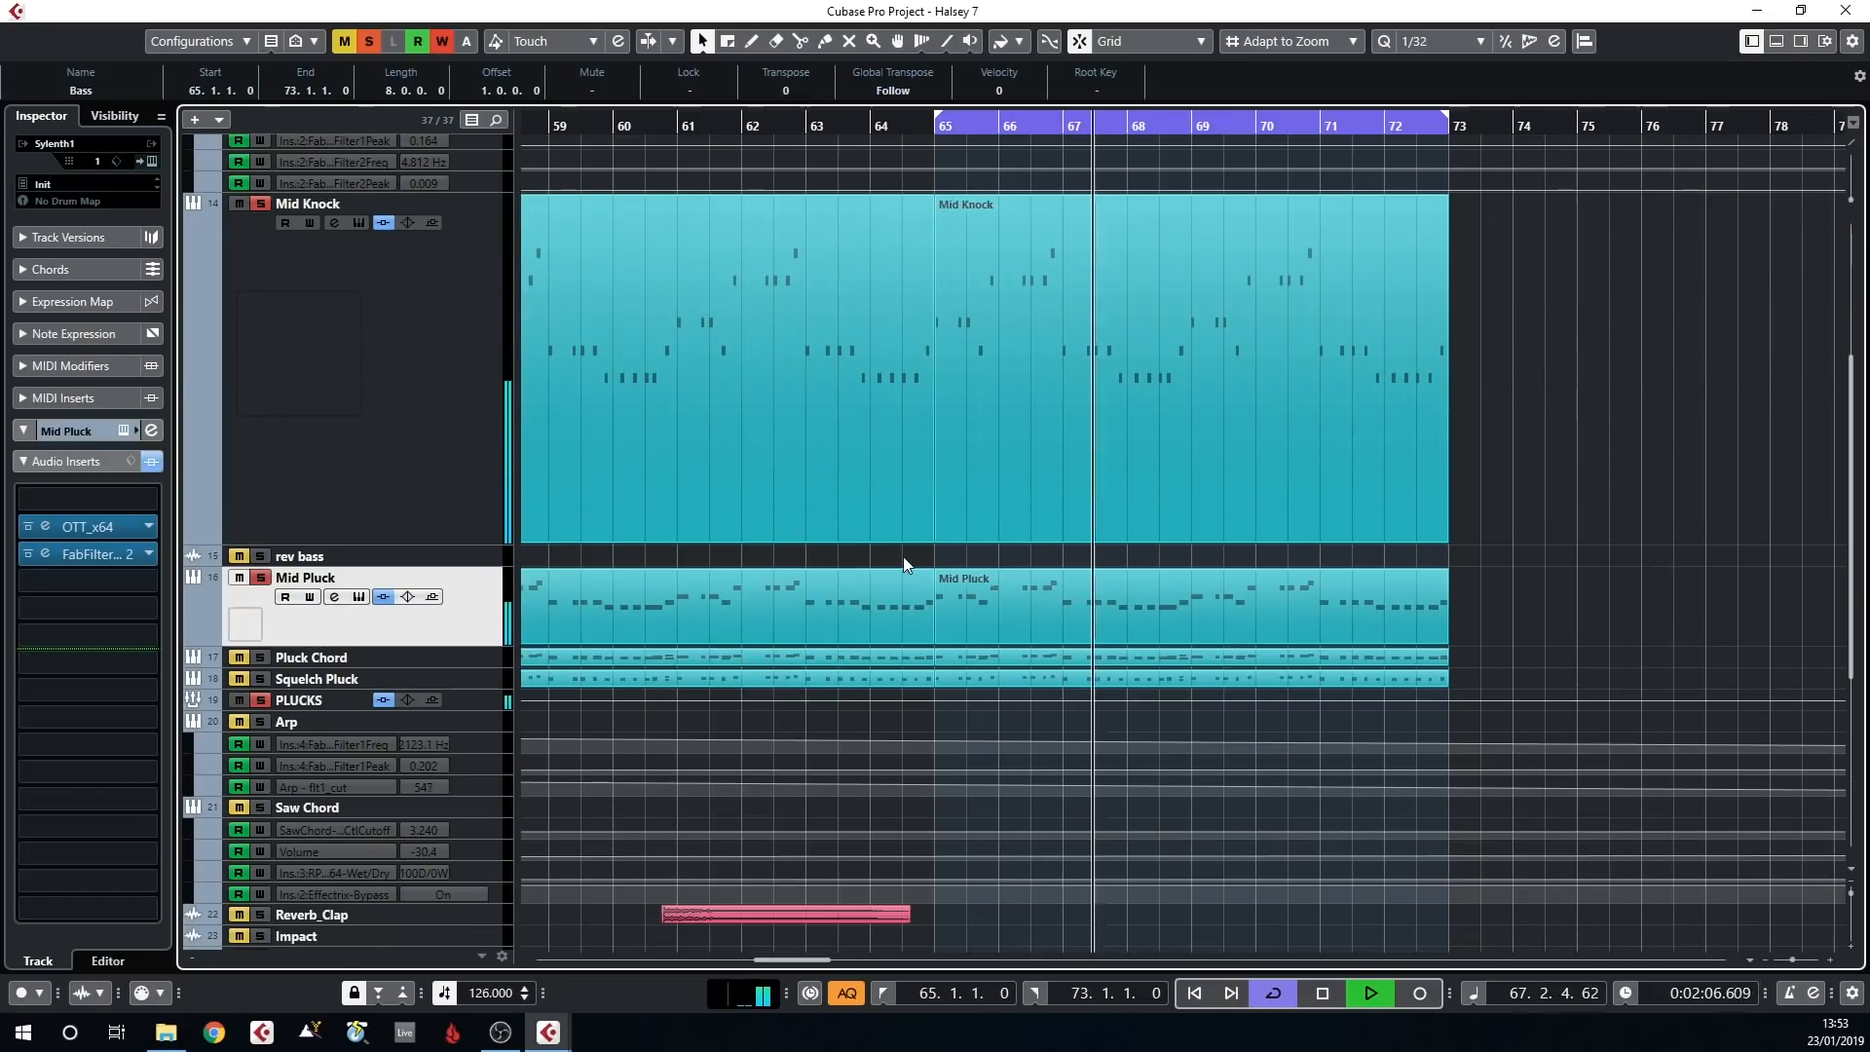
pyautogui.click(125, 430)
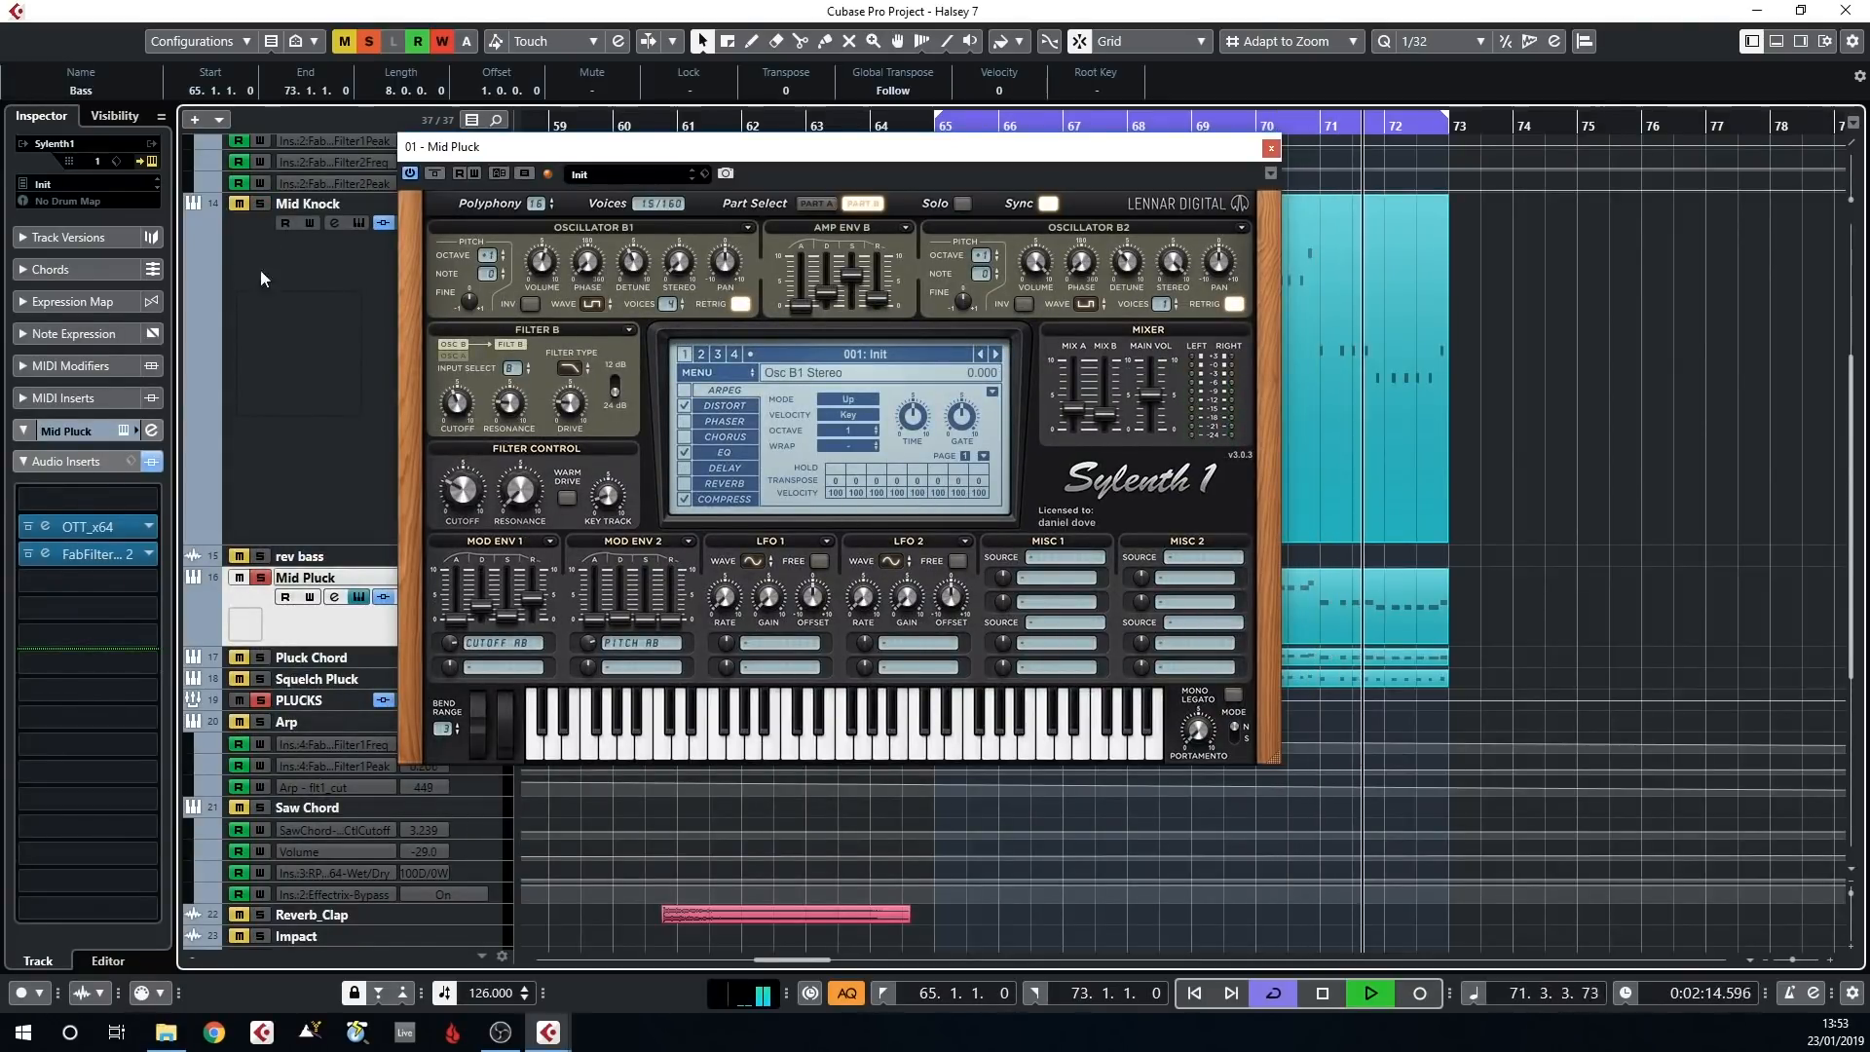
# Sweep Sylenth1's Filter Control cutoff up to about 9.1 and back down, and adjust the Mod Env 1 decay
pyautogui.scroll(6, 258, 292)
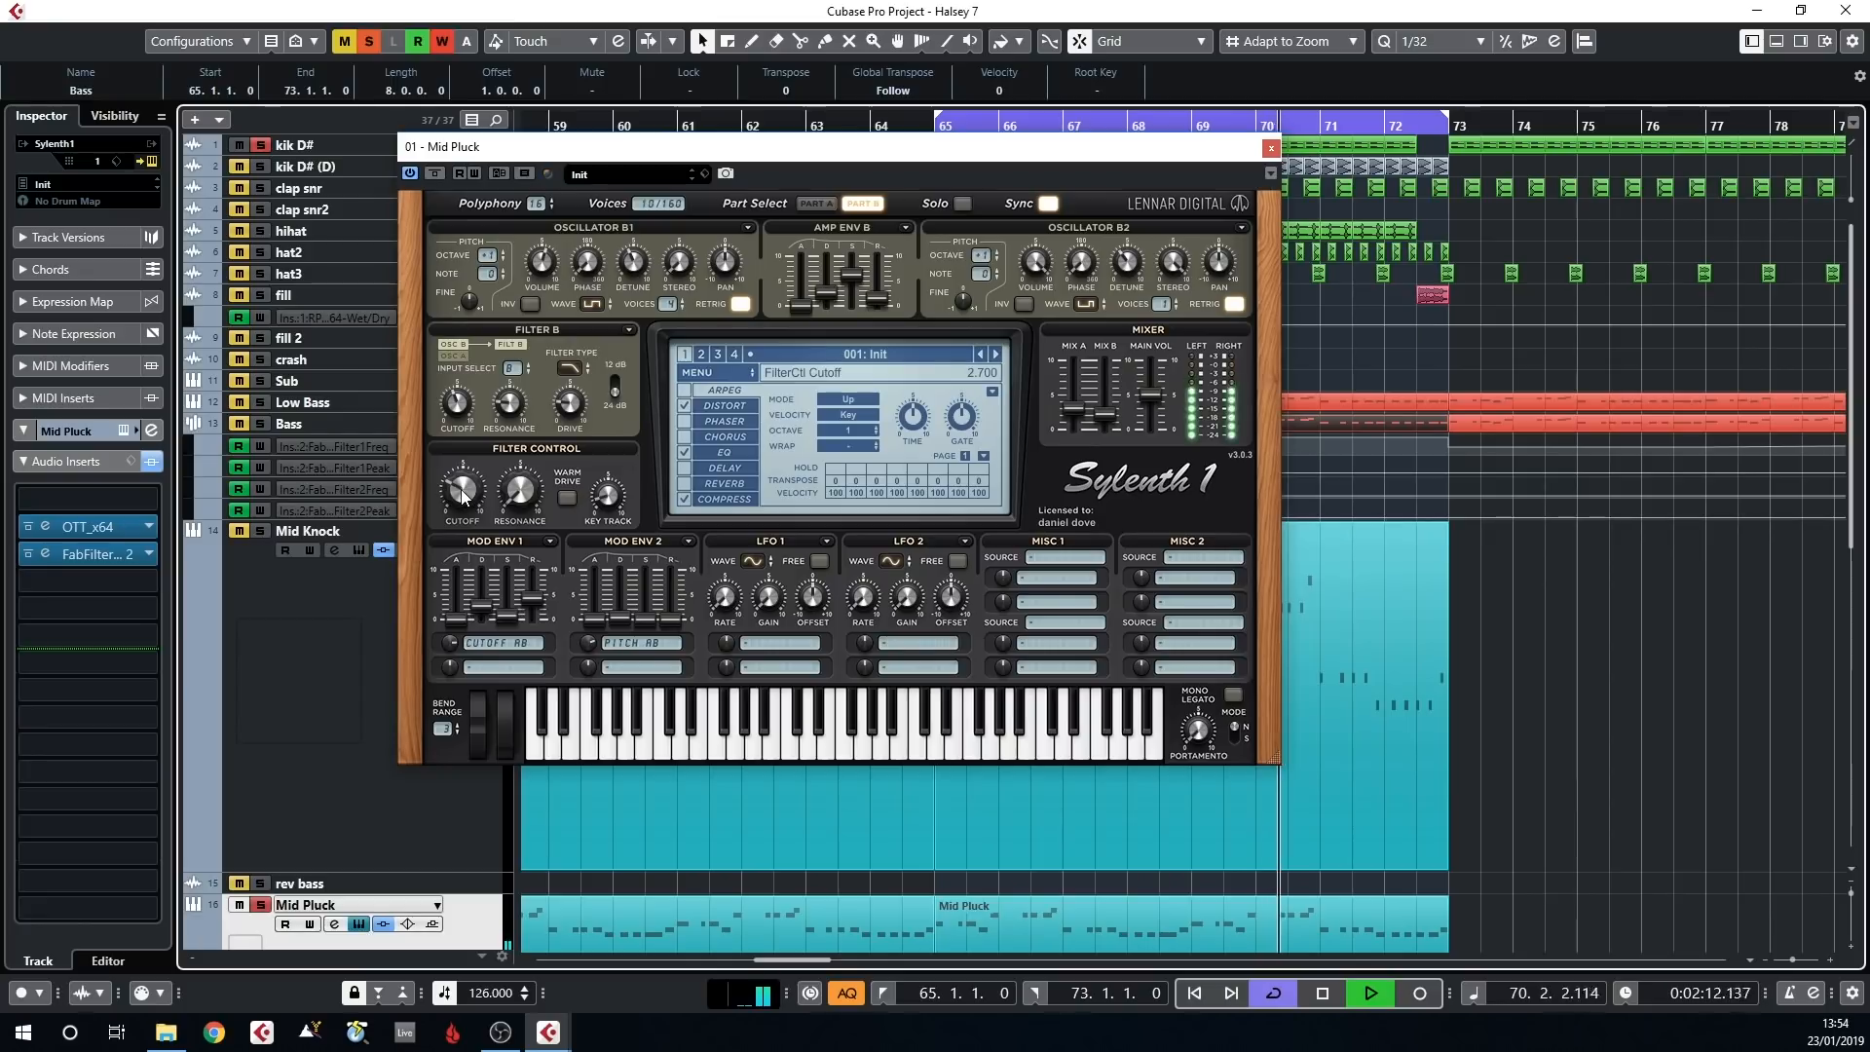
pyautogui.moveTo(462, 490); pyautogui.dragTo(467, 322)
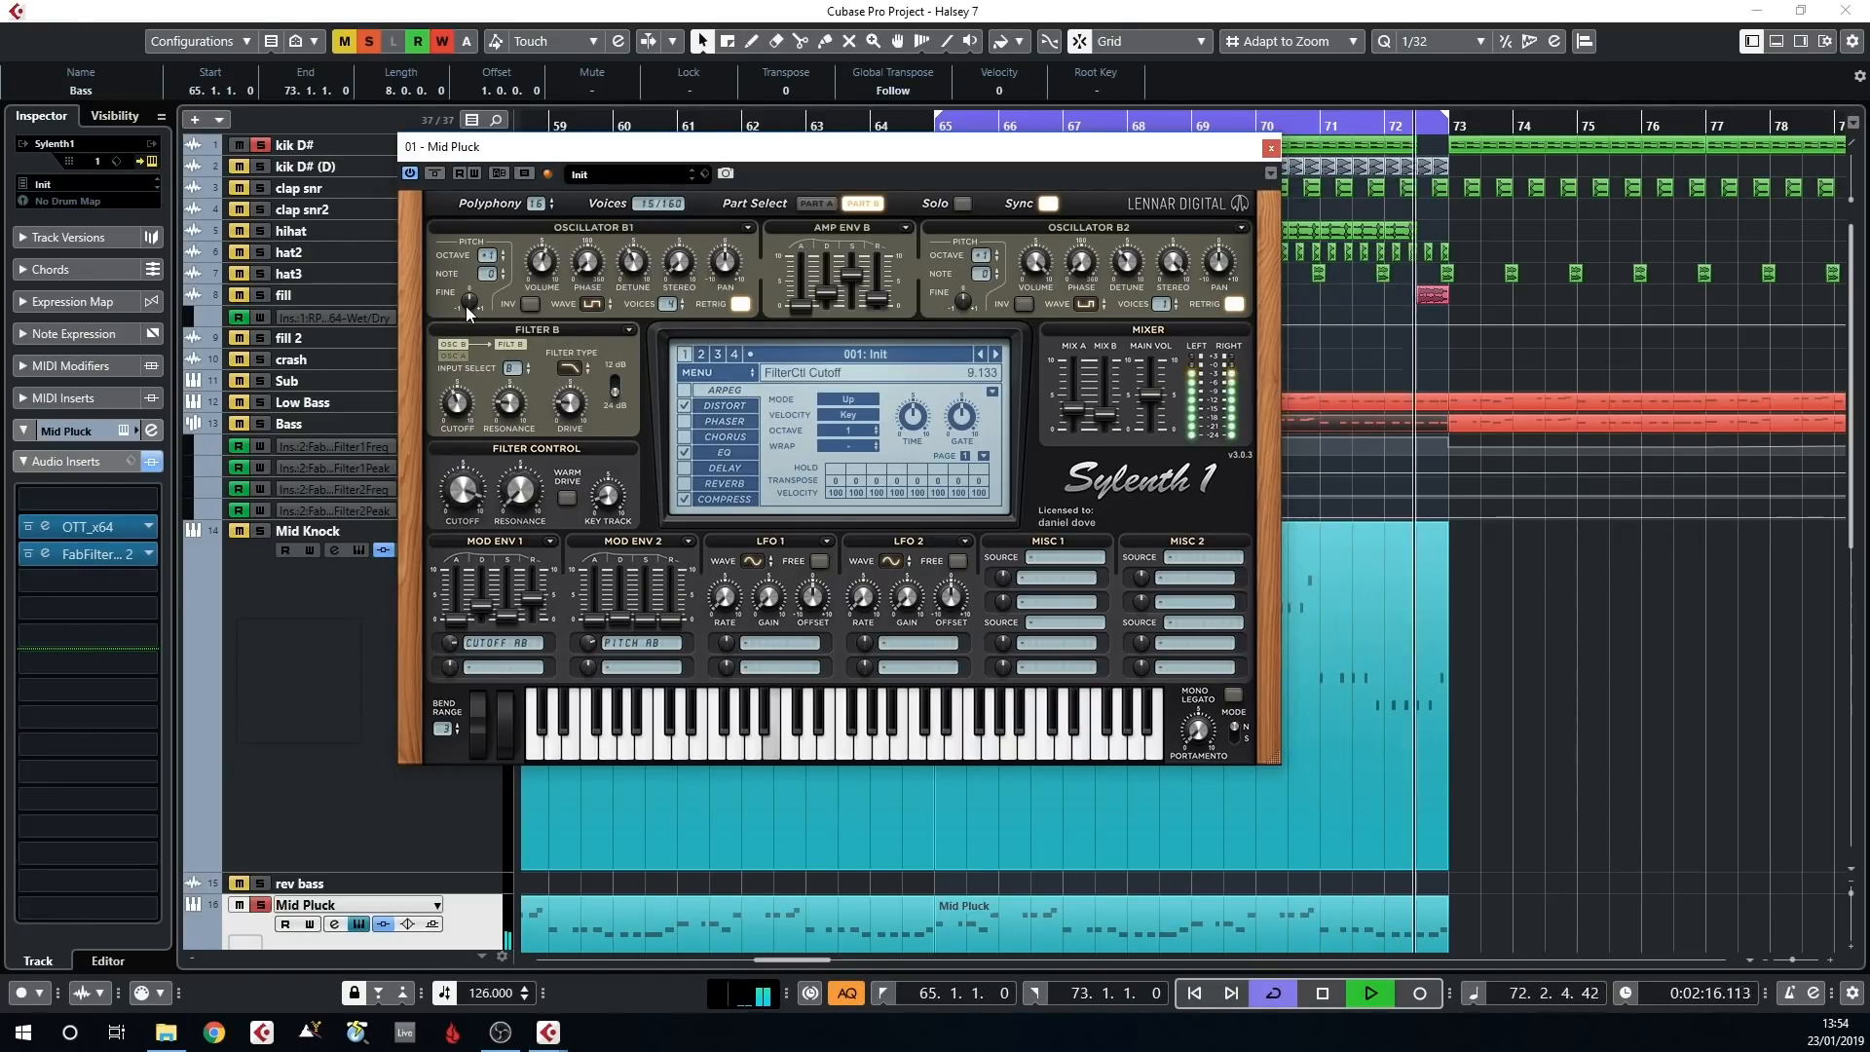
pyautogui.moveTo(465, 306); pyautogui.dragTo(487, 429)
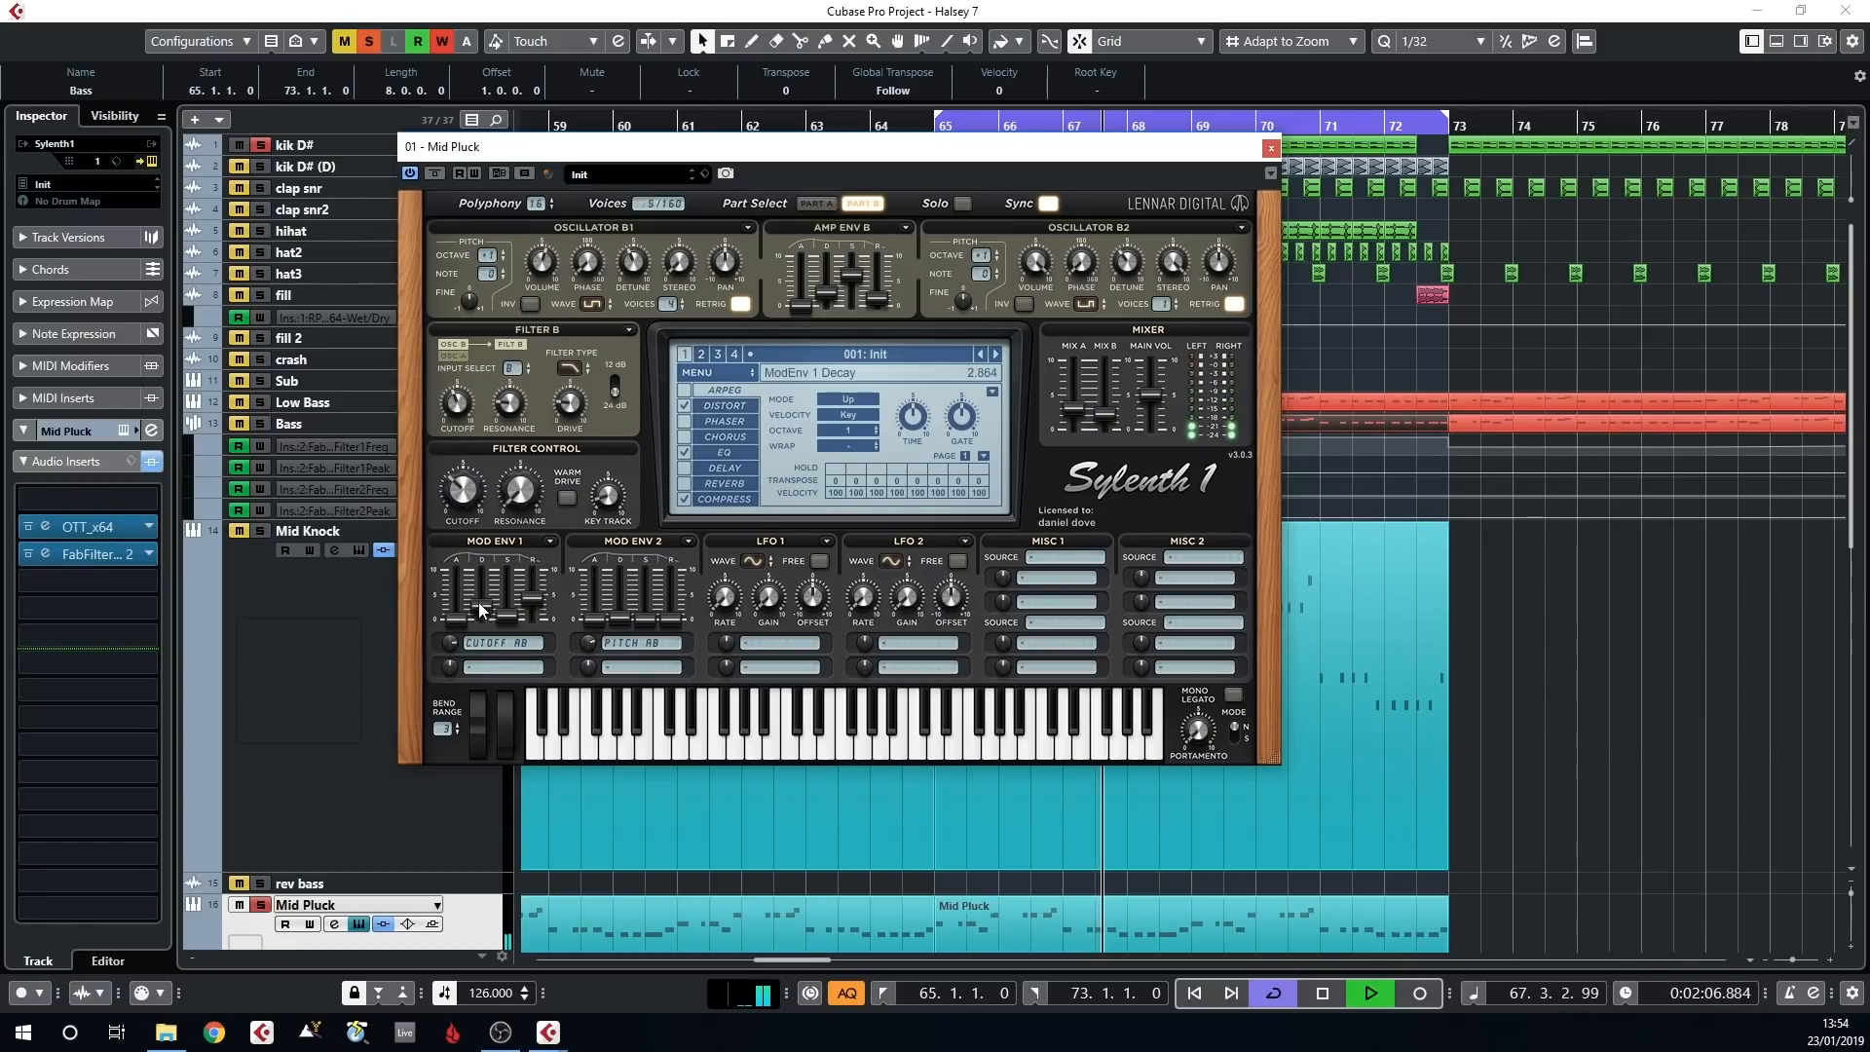
pyautogui.click(514, 625)
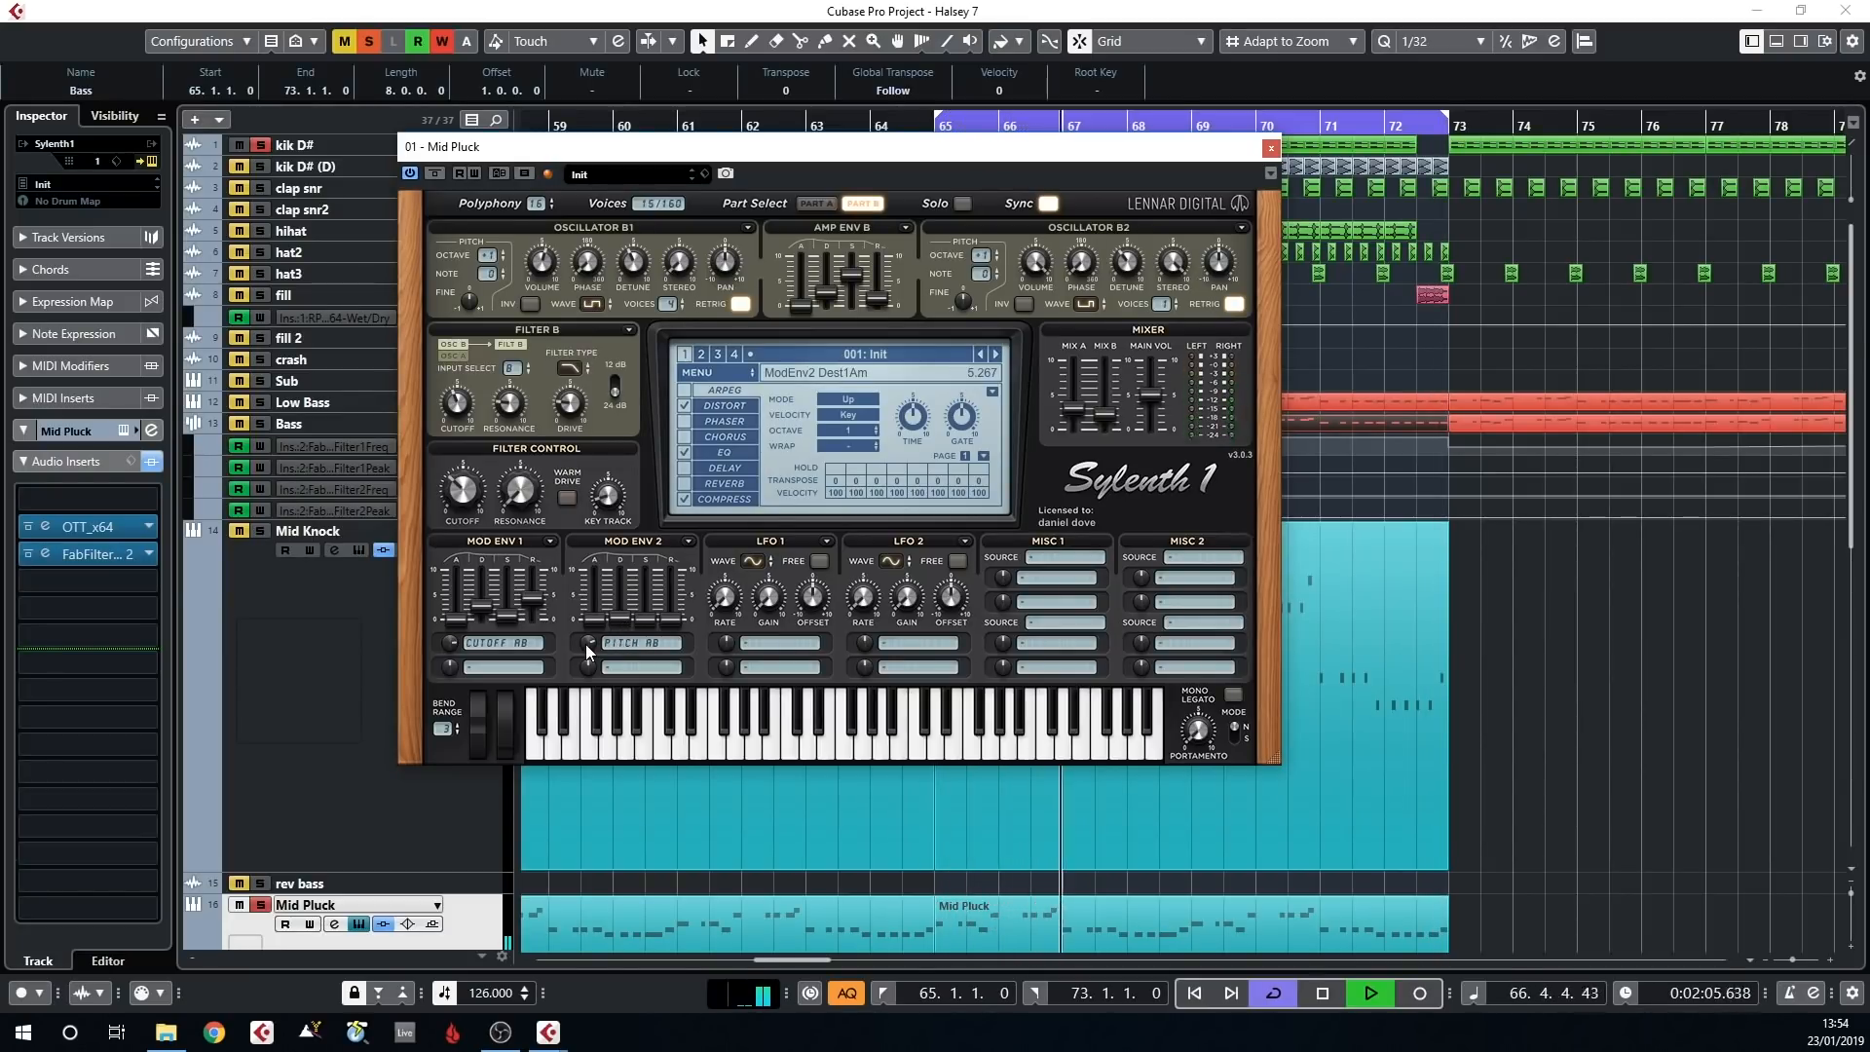
# Lower the Mod Env 2 pitch amount to about 0.47, raise it back to about 4.5, and close Sylenth1
pyautogui.moveTo(586, 645); pyautogui.dragTo(587, 714)
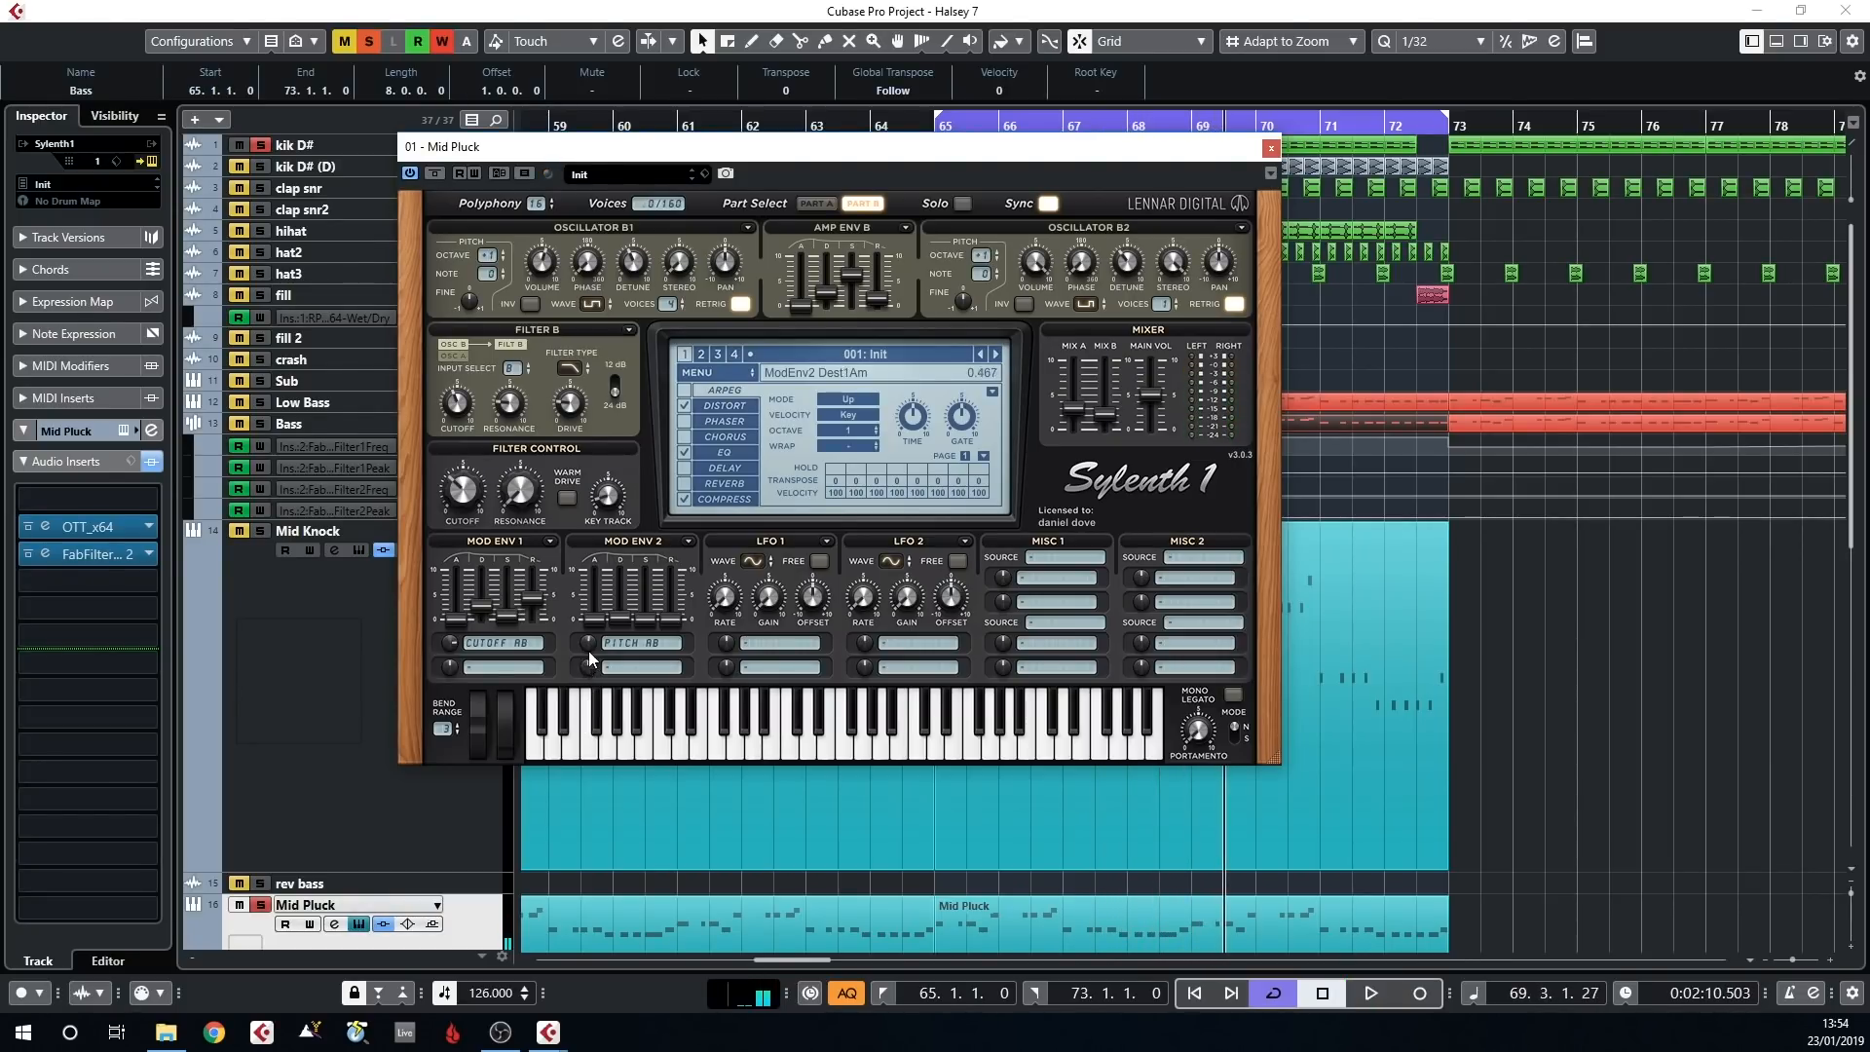
pyautogui.moveTo(588, 641); pyautogui.dragTo(589, 593)
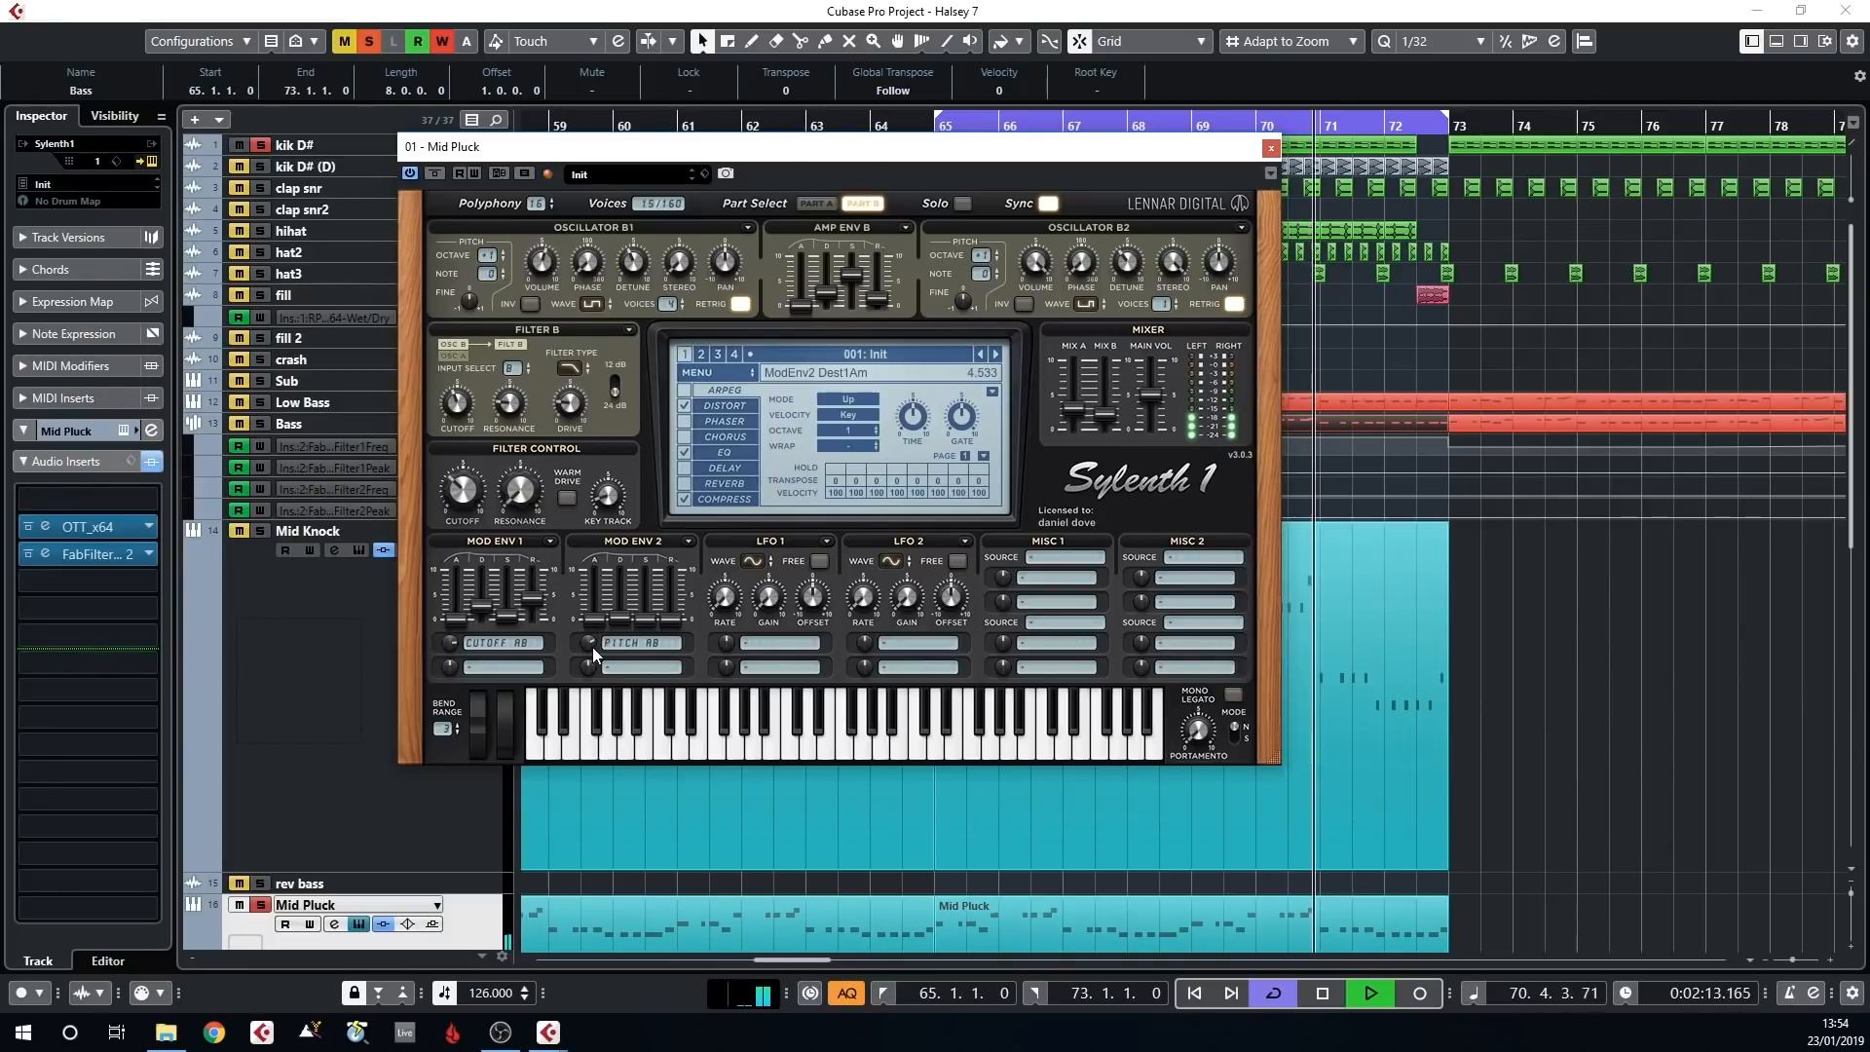
pyautogui.click(1271, 148)
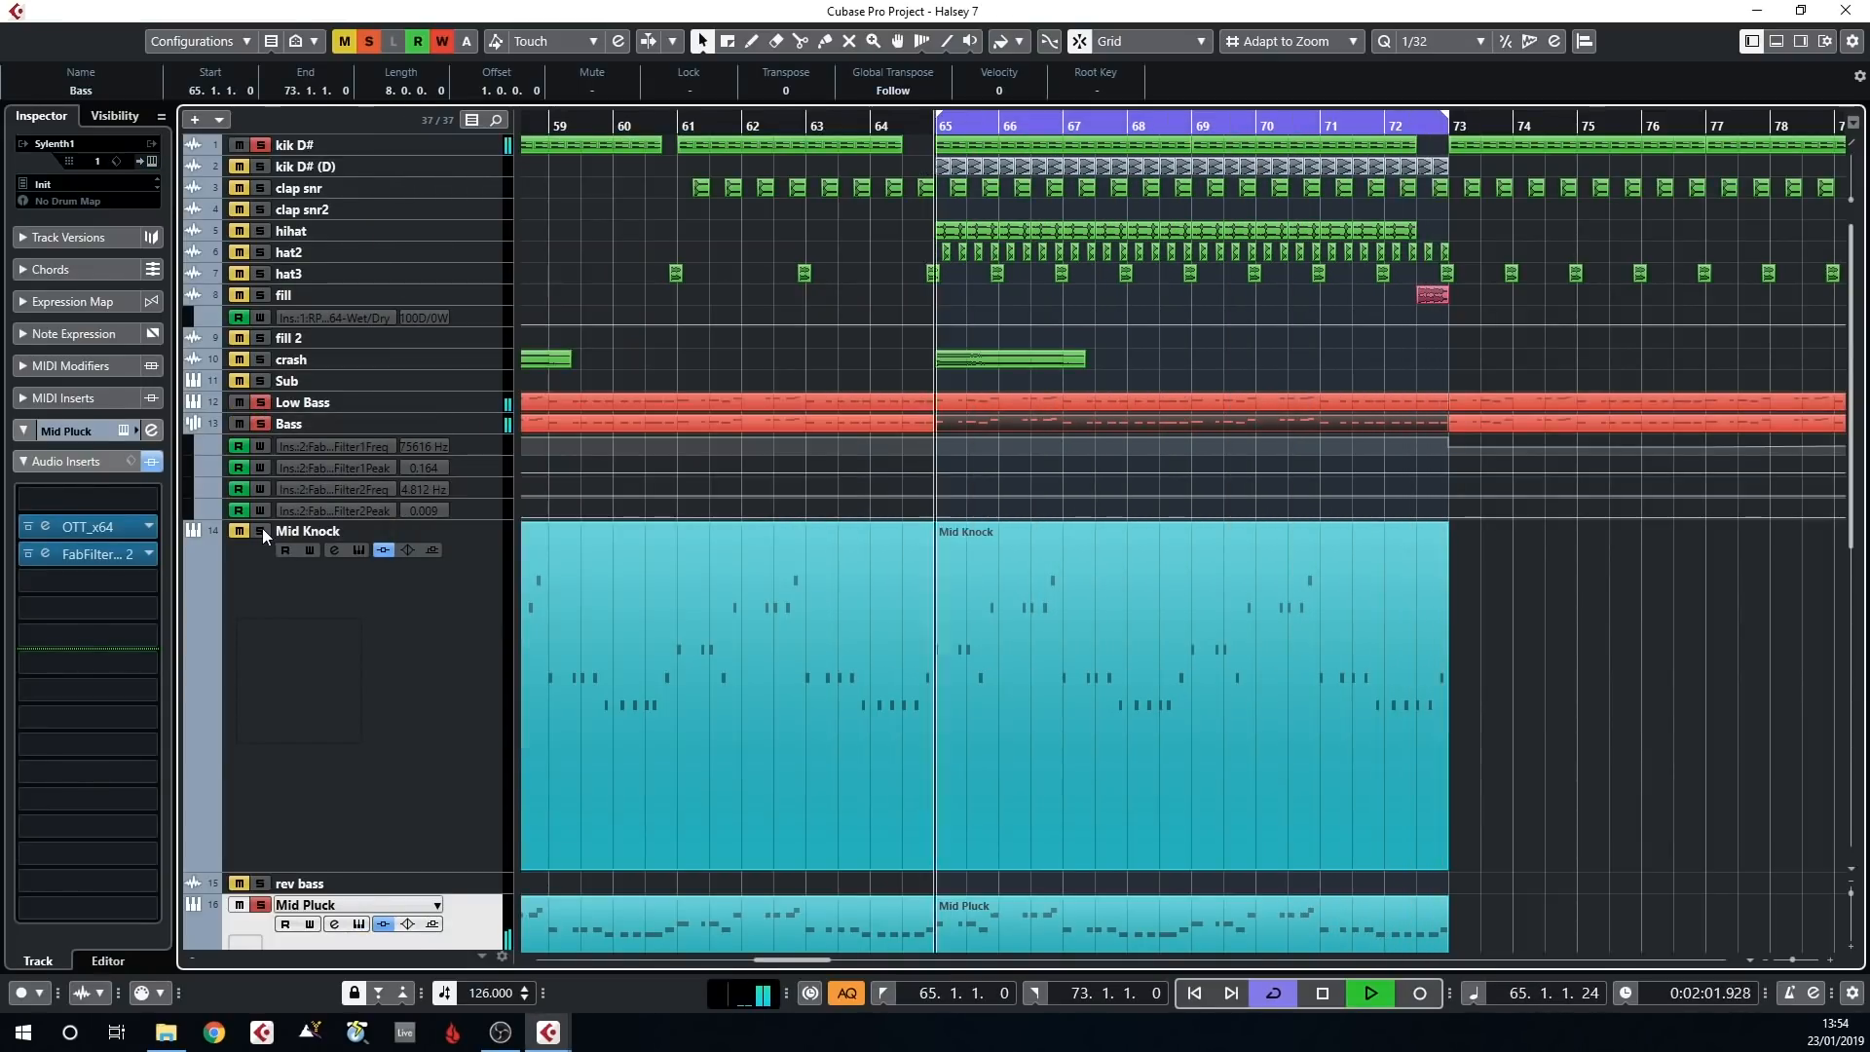
# Compare the Mid Knock and Mid Pluck solos during playback, and view Mid Pluck's Sylenth1 once more before closing it
pyautogui.scroll(-5, 549, 494)
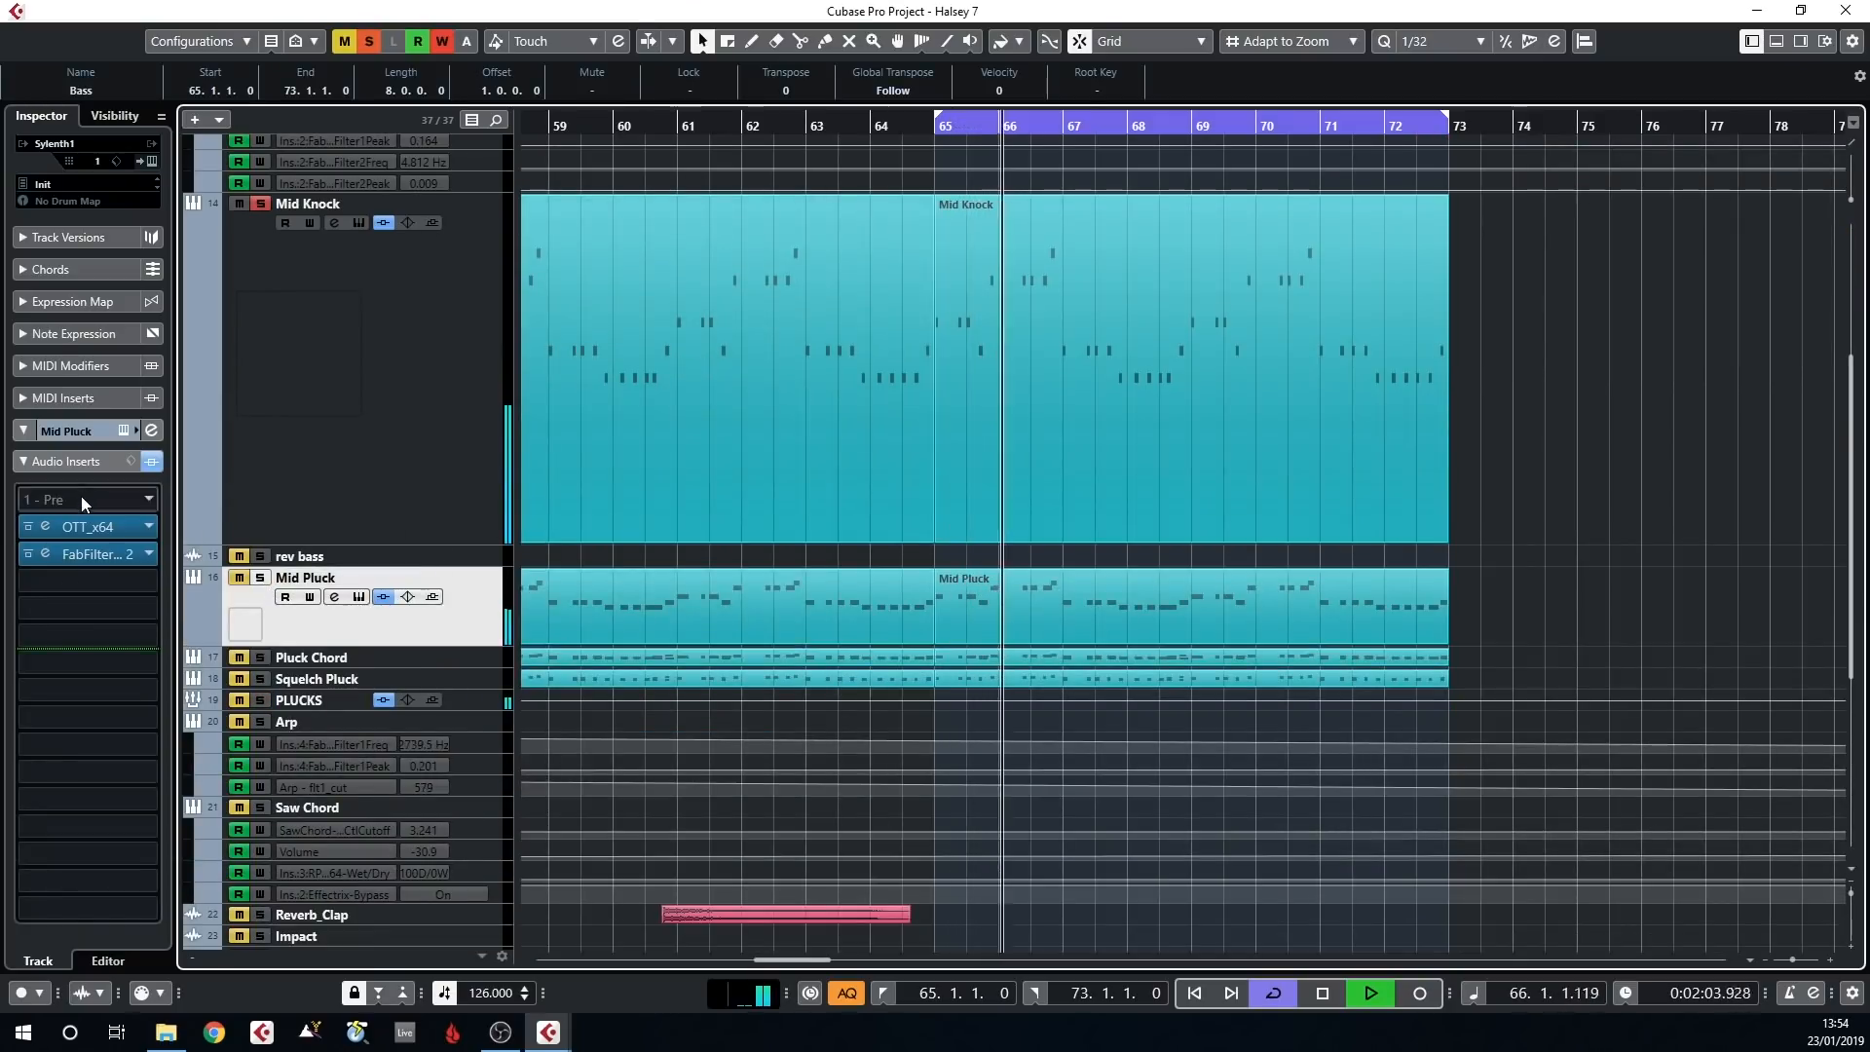
pyautogui.click(124, 429)
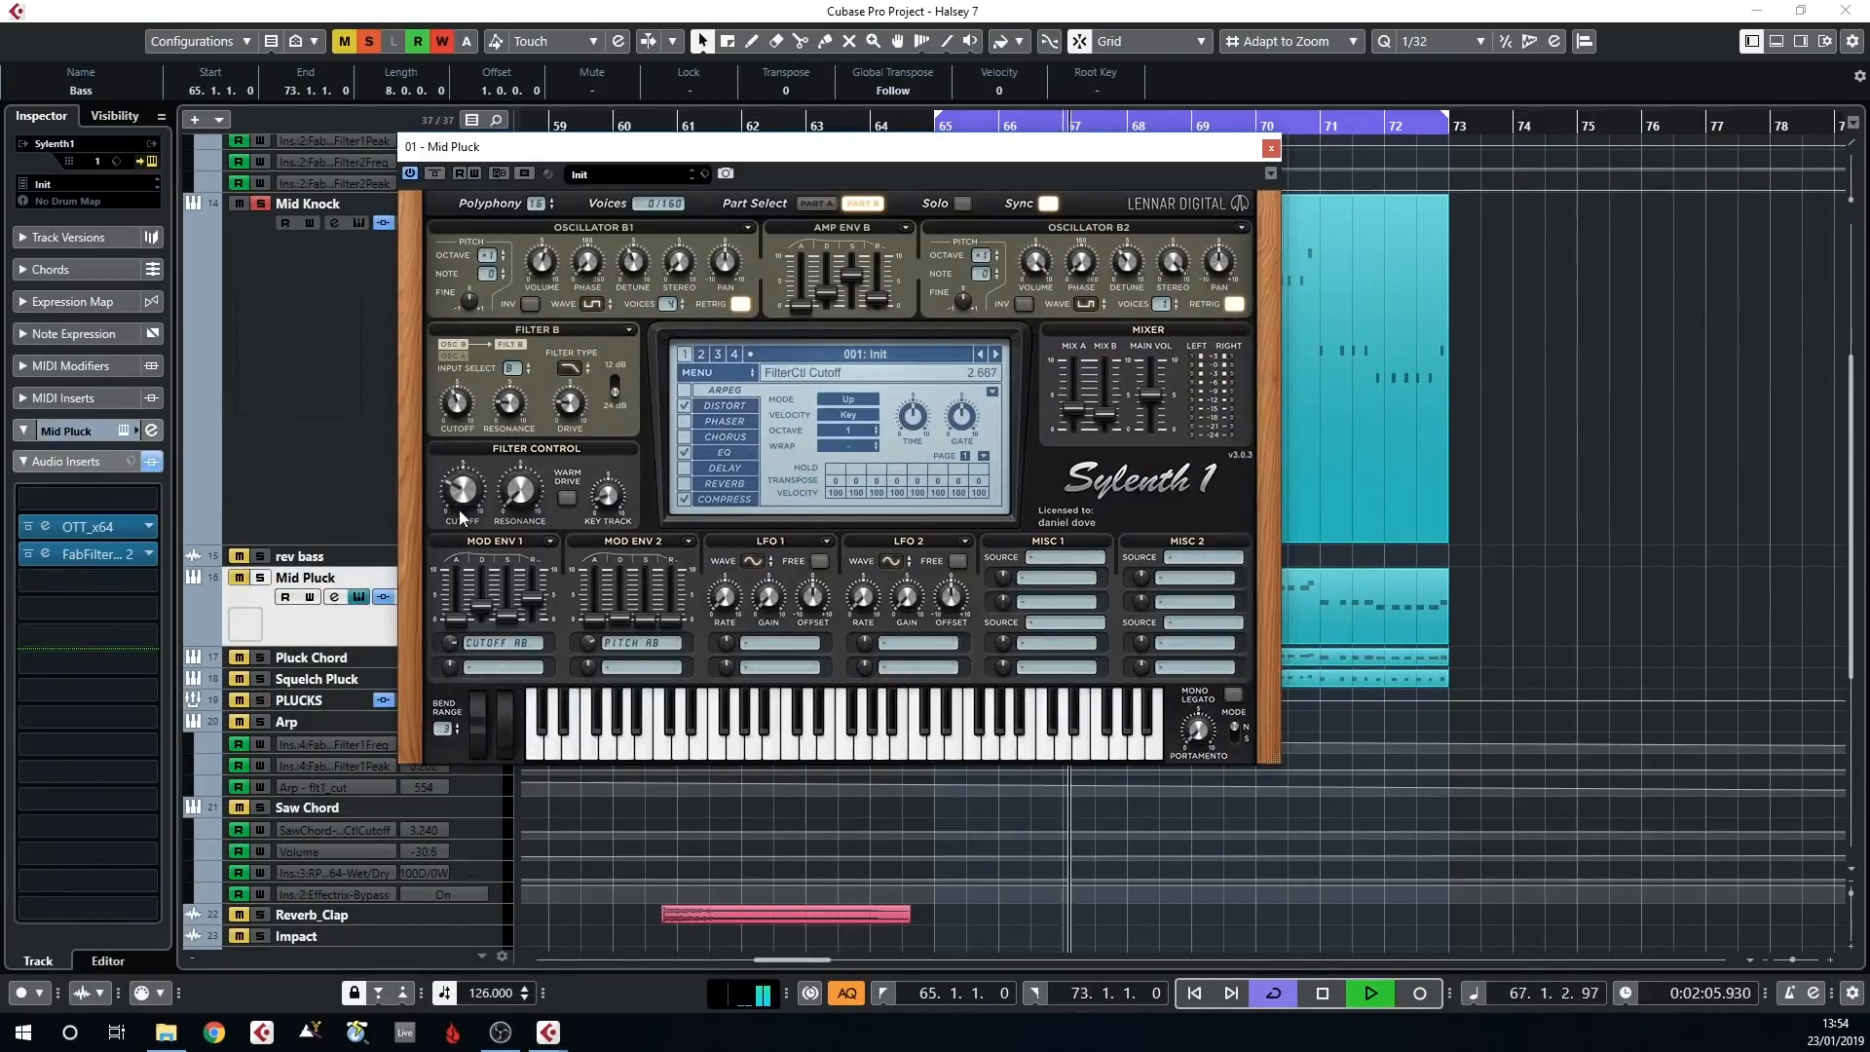
pyautogui.click(1272, 149)
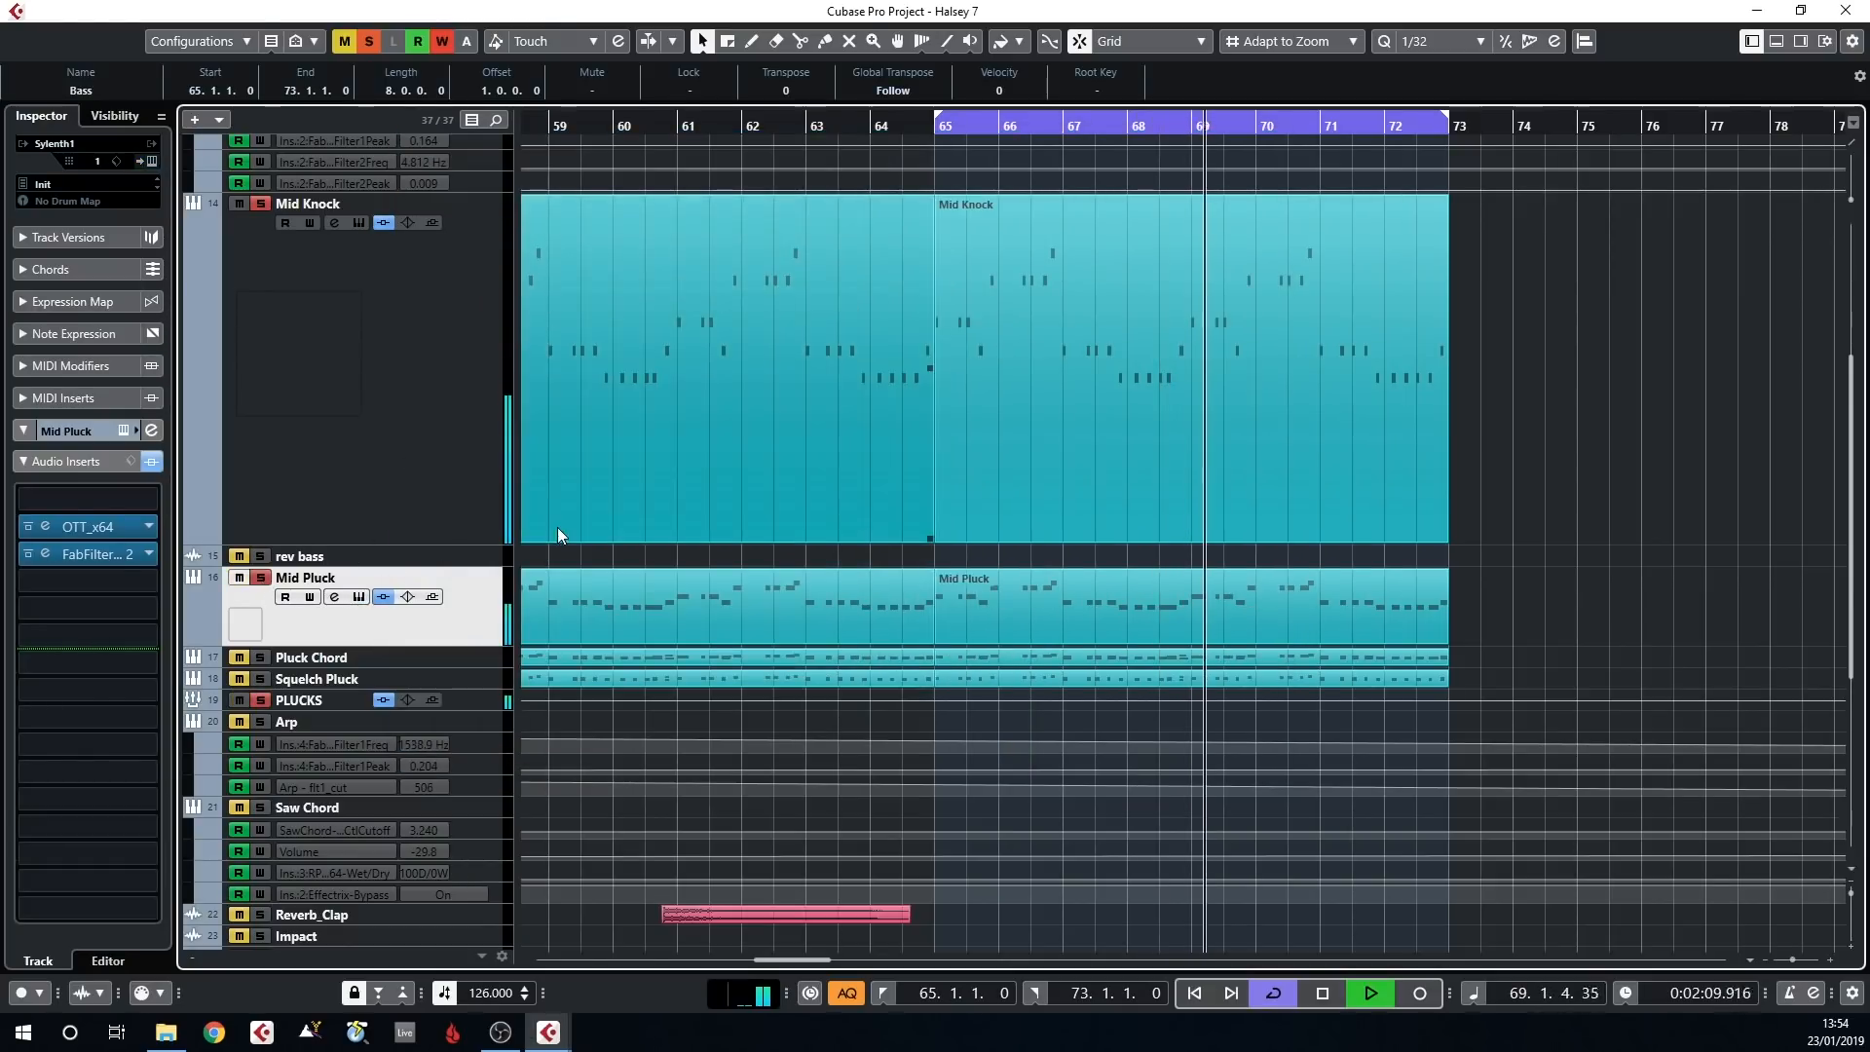
# Solo the Pluck Chord track and view its MIDI part from bar 65 in the key editor, closing the editor when done
pyautogui.scroll(-5, 588, 577)
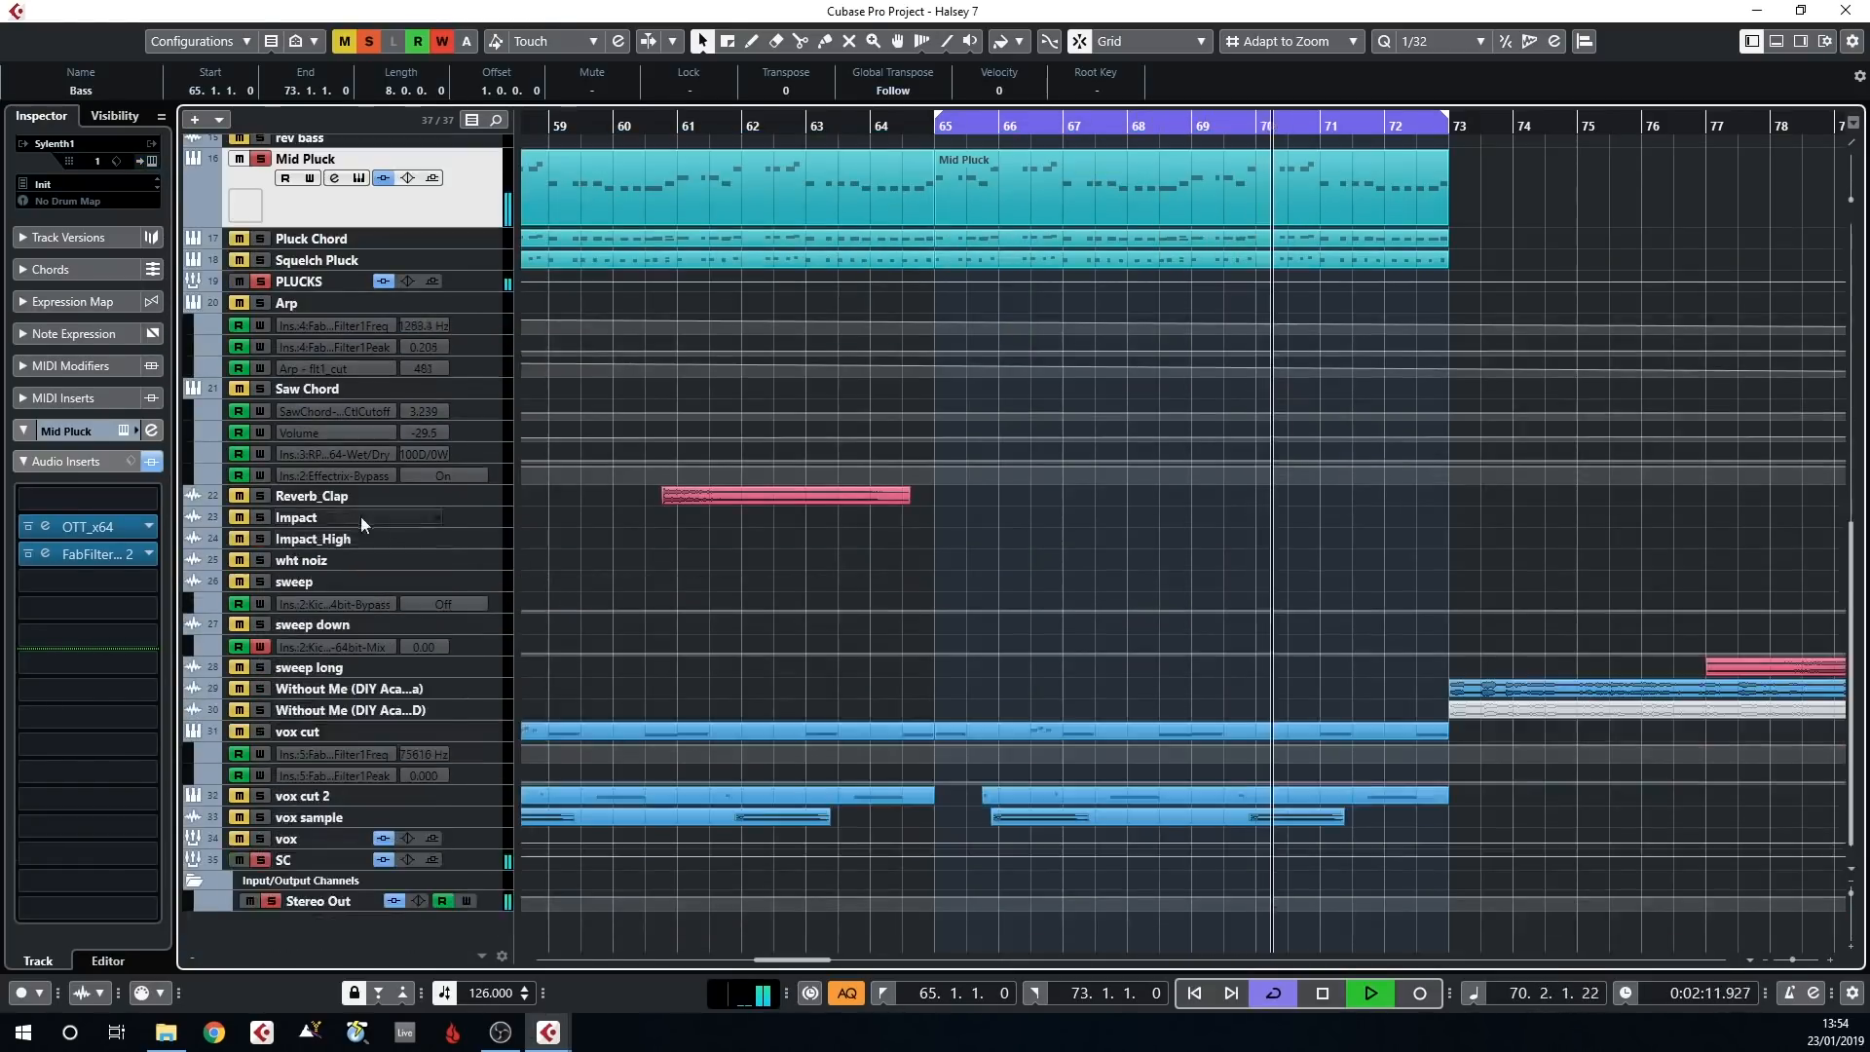
pyautogui.scroll(2, 361, 516)
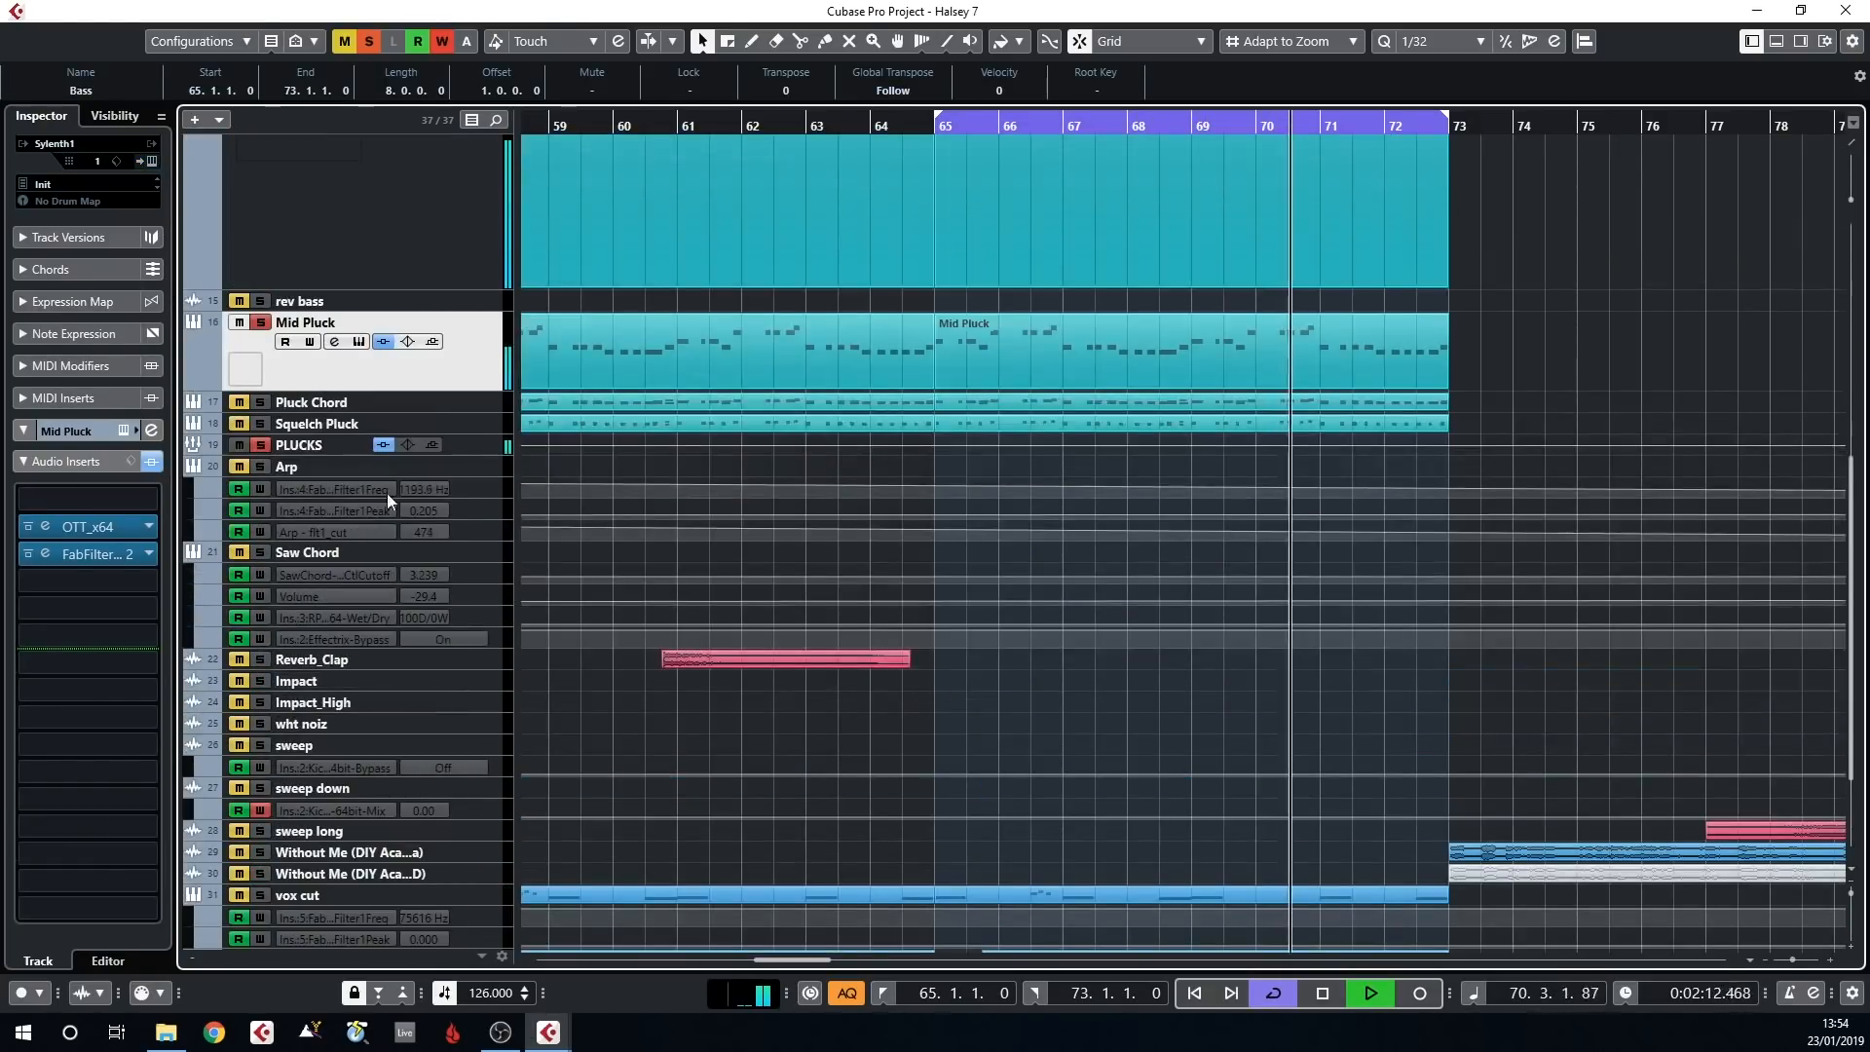
pyautogui.click(331, 406)
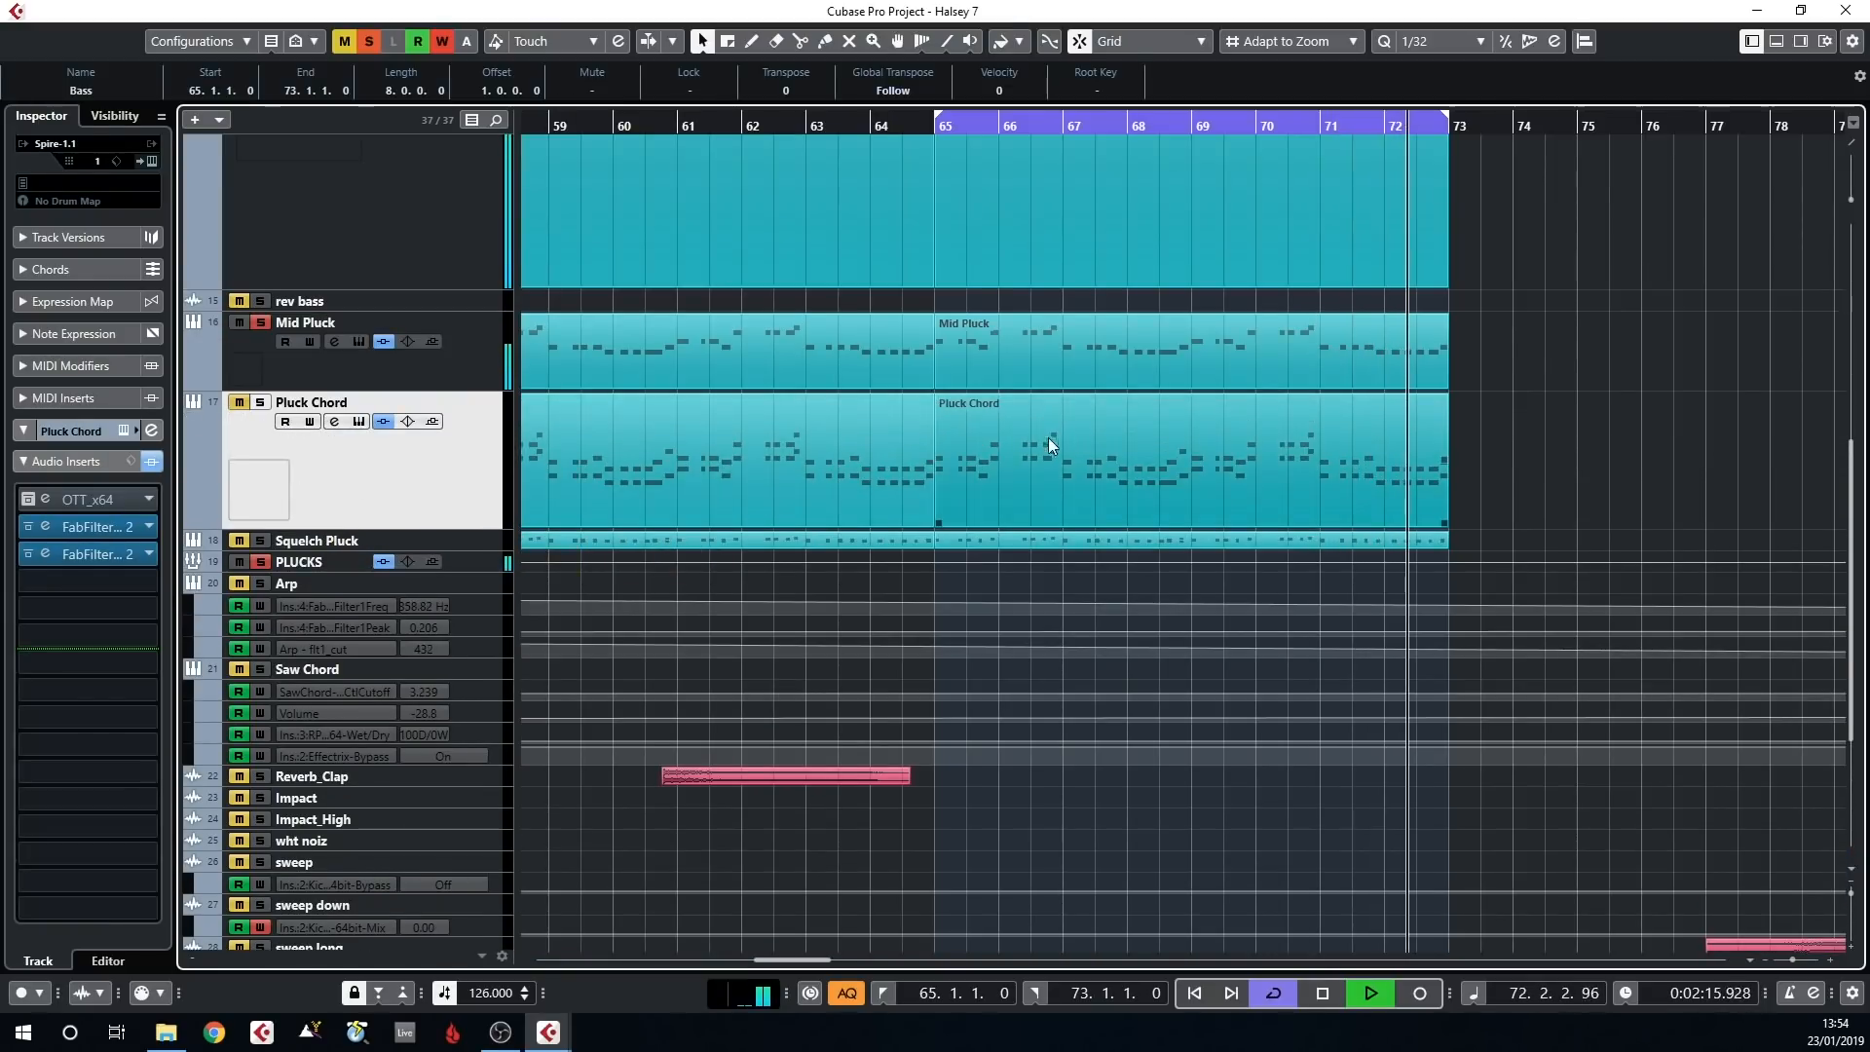
pyautogui.doubleClick(1043, 443)
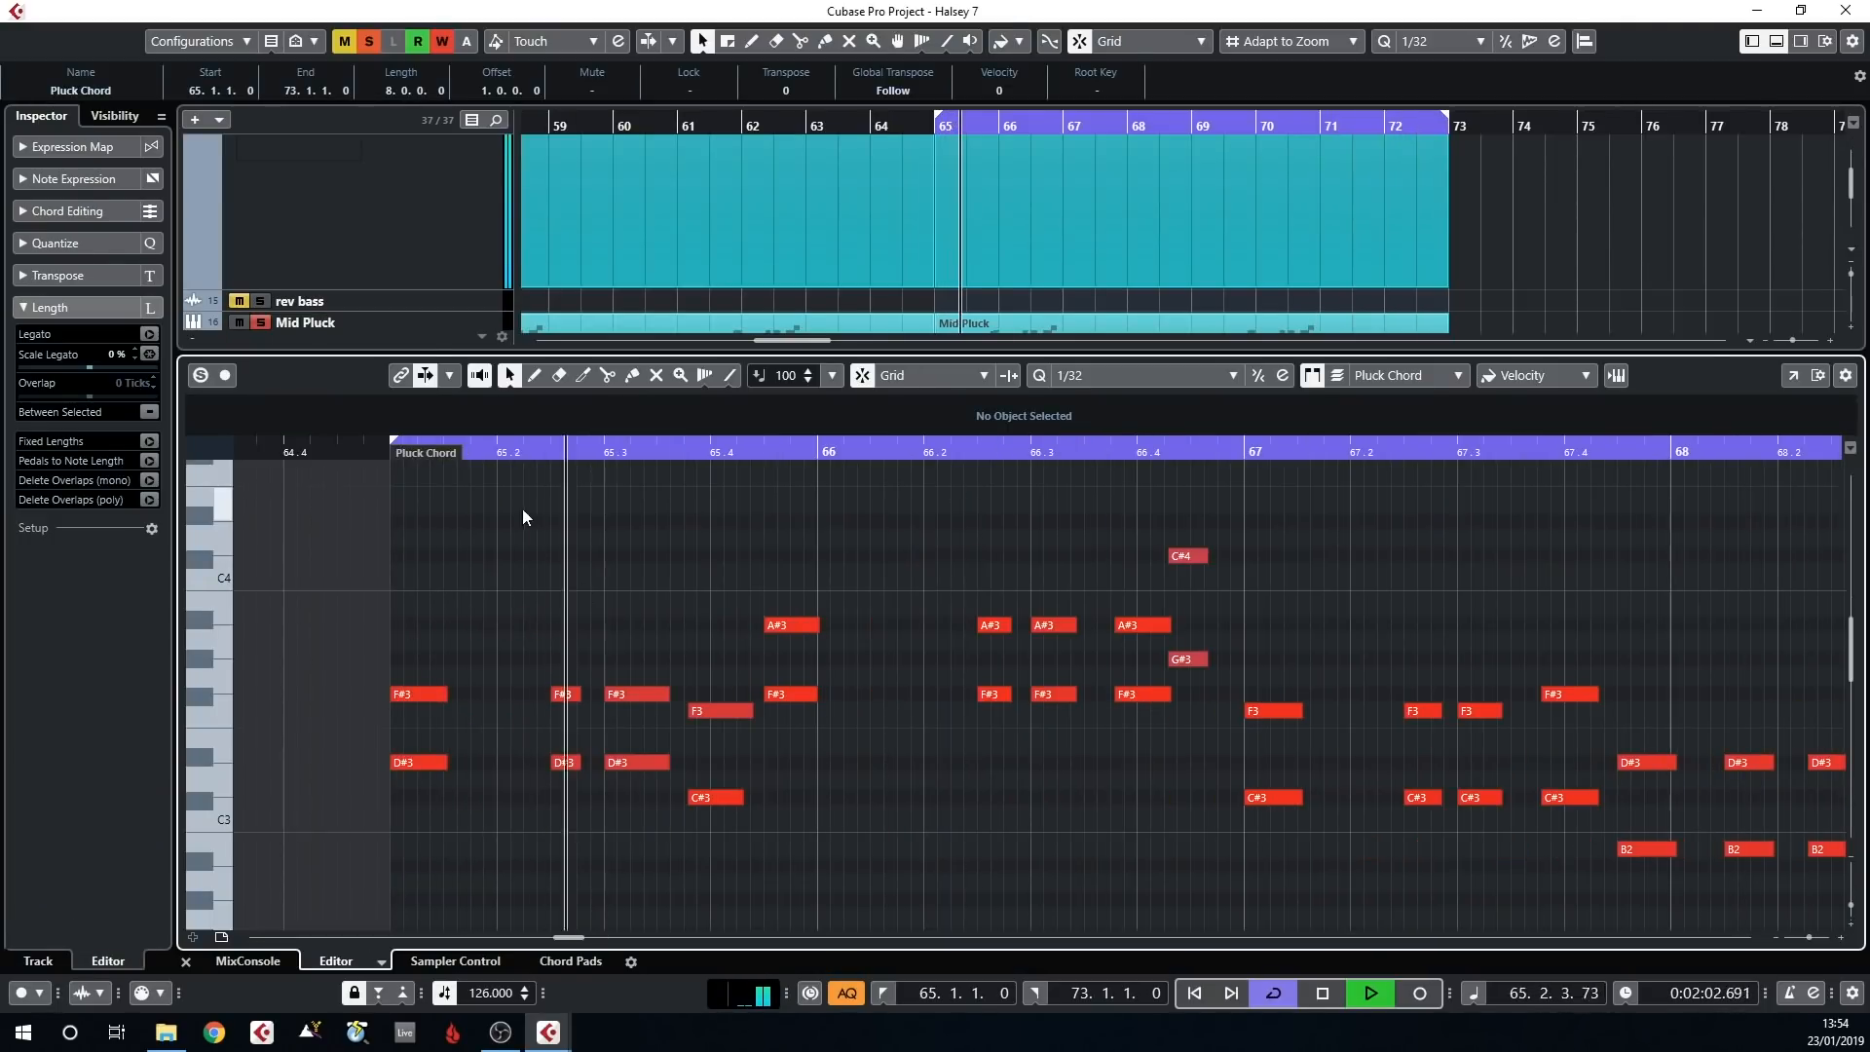
pyautogui.press('Return')
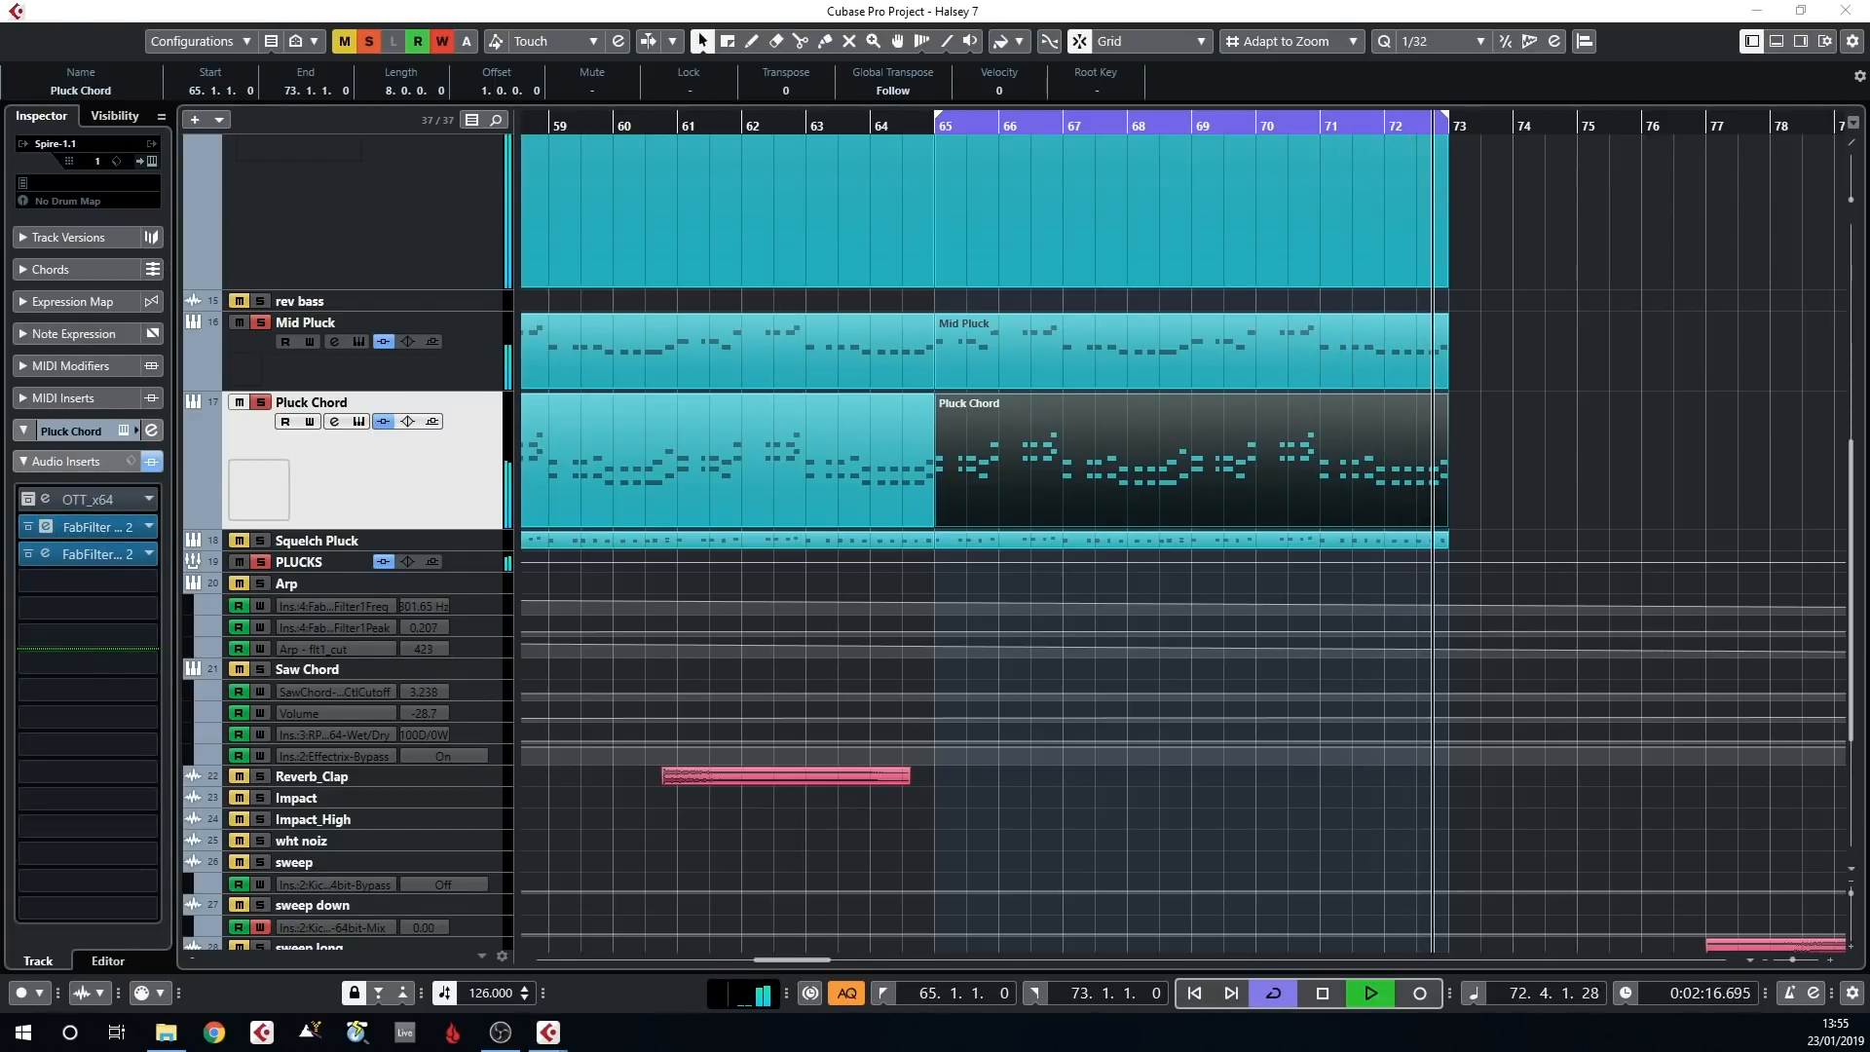
# Open the Pluck Chord track's first FabFilter Pro-Q 2 insert, reposition its window and examine the EQ curve
pyautogui.click(45, 526)
pyautogui.moveTo(779, 243); pyautogui.dragTo(803, 241)
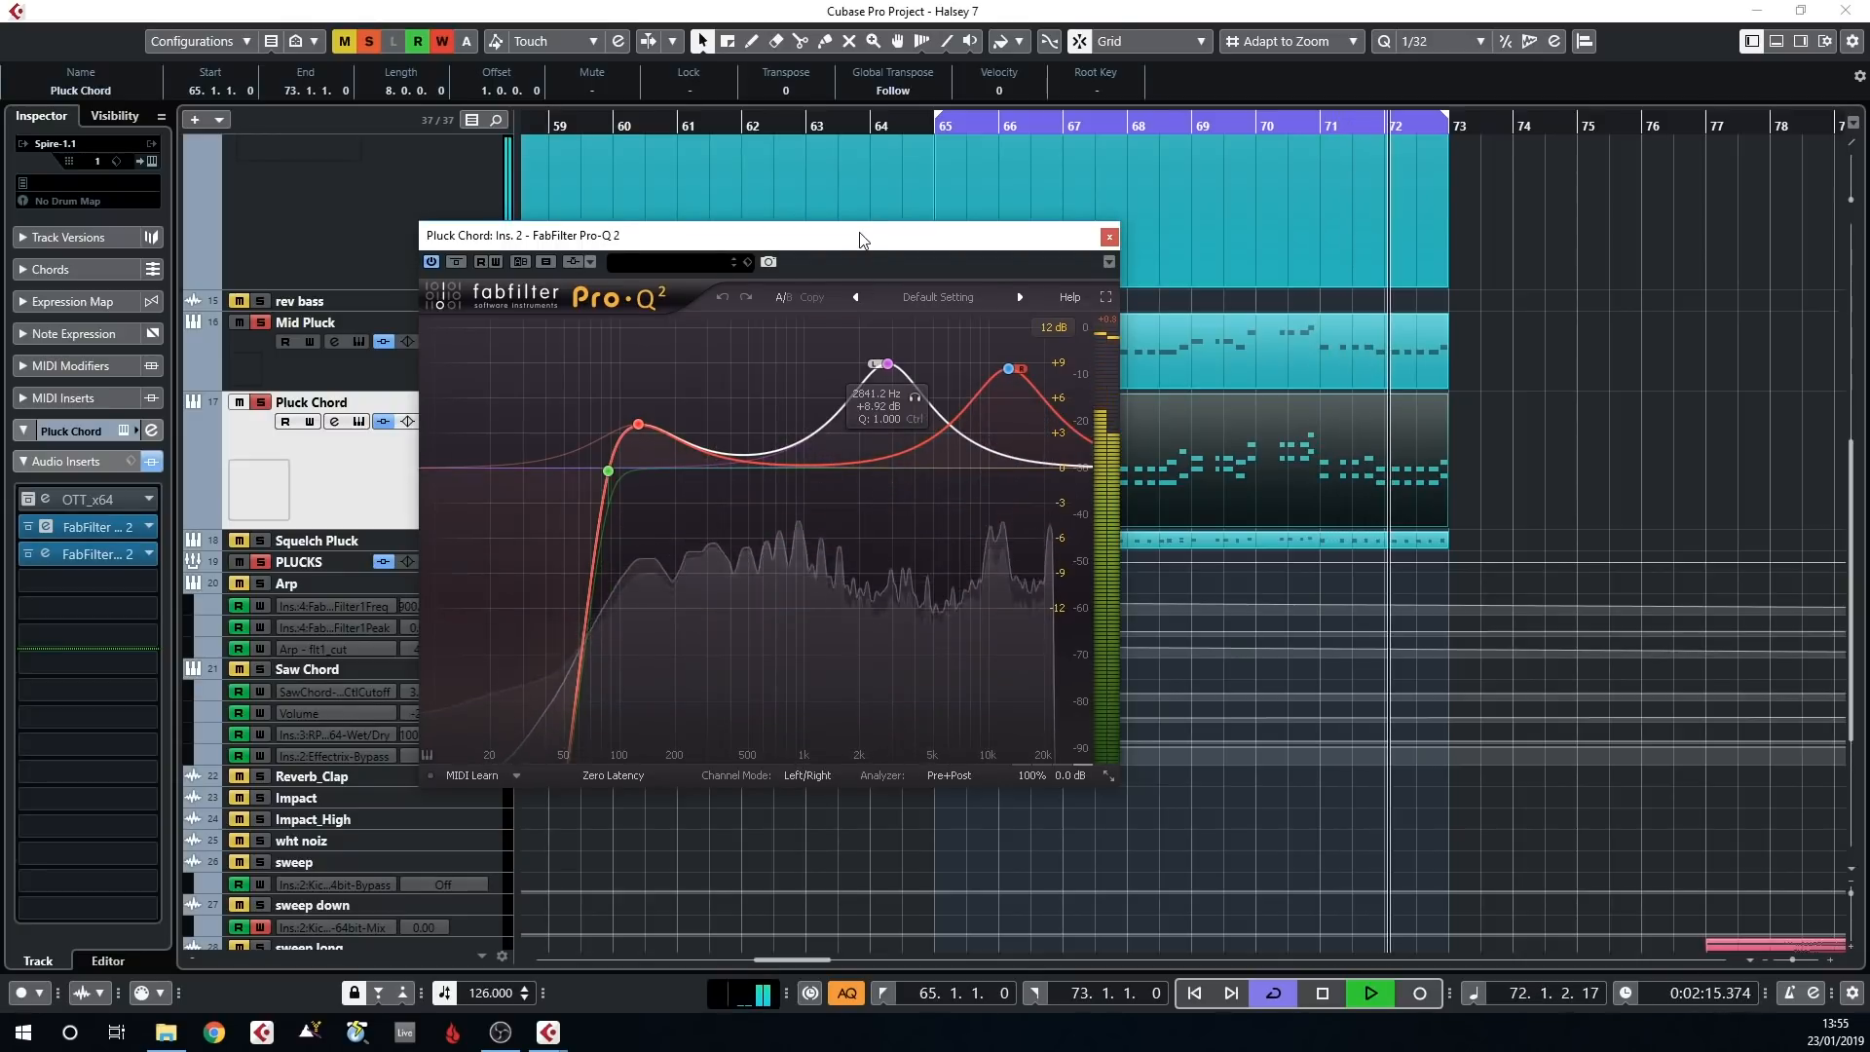
pyautogui.moveTo(860, 237); pyautogui.dragTo(869, 233)
pyautogui.moveTo(776, 476); pyautogui.dragTo(776, 475)
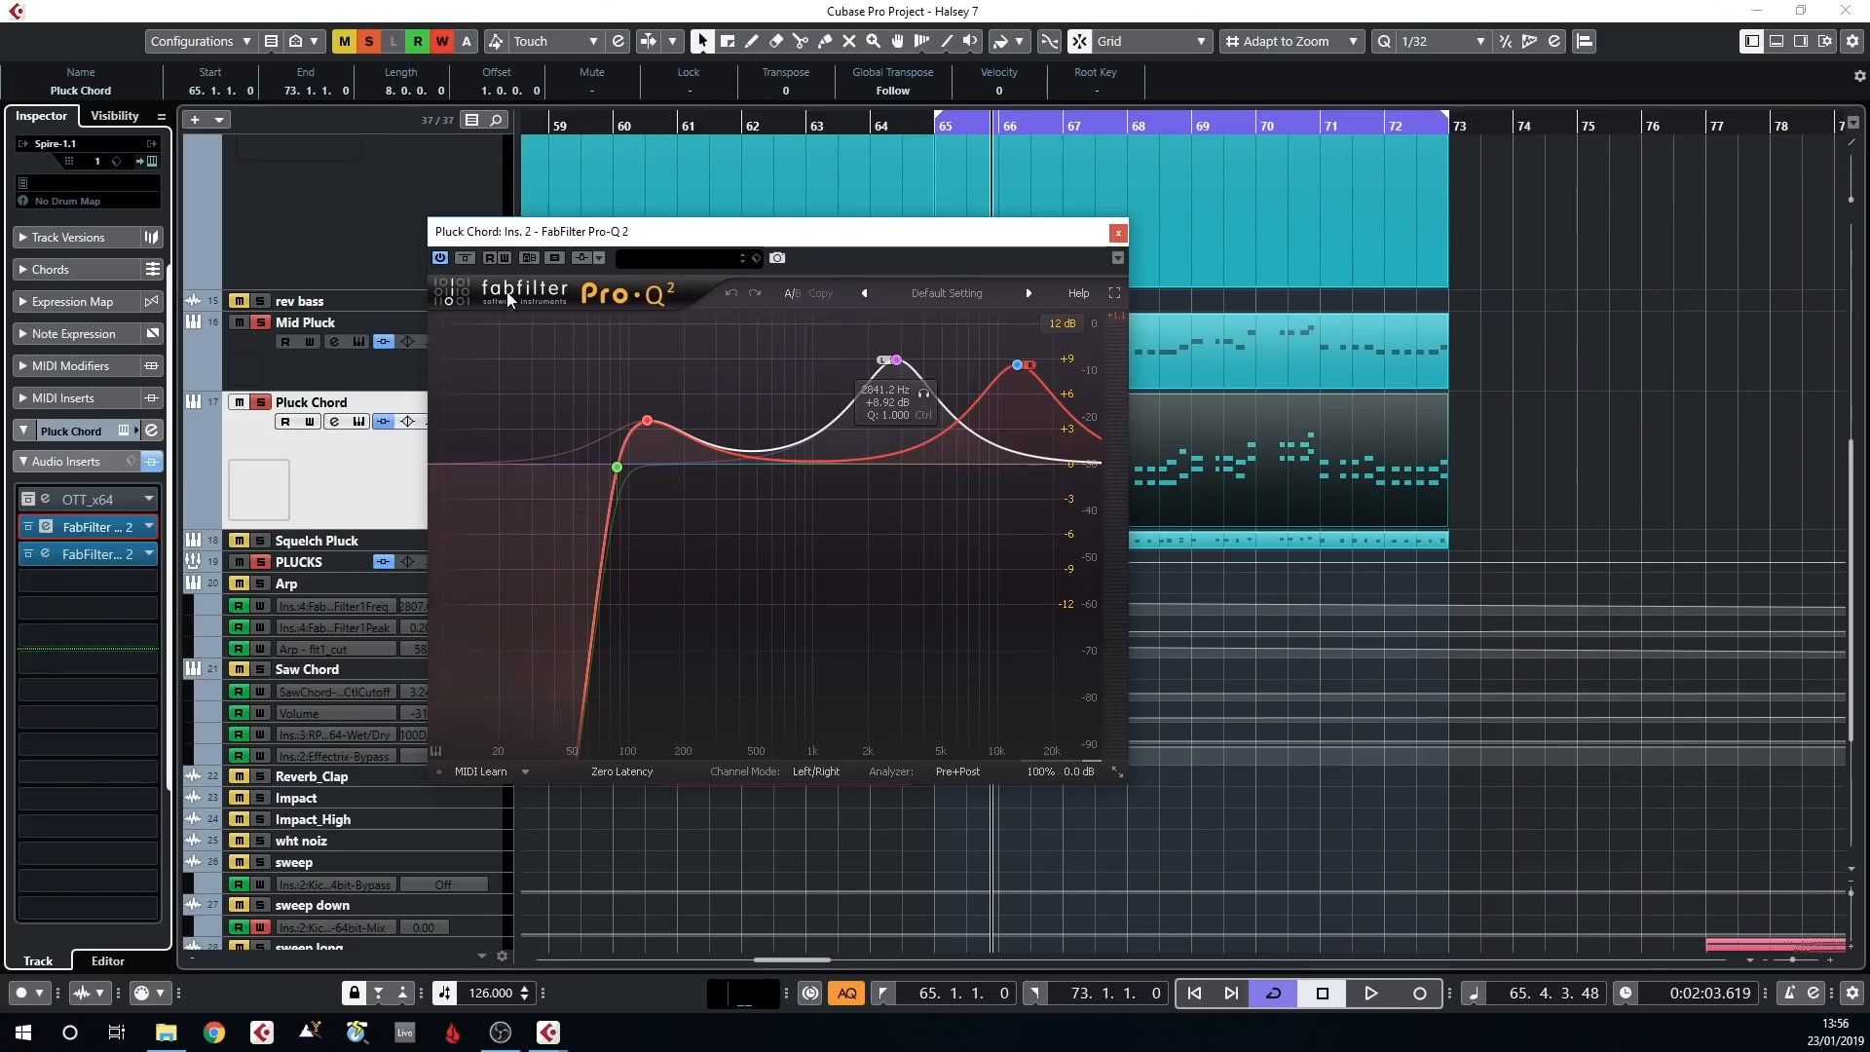
# Compare Pluck Chord with the Pro-Q 2 bypassed and active, stop playback and close the EQ window
pyautogui.click(466, 260)
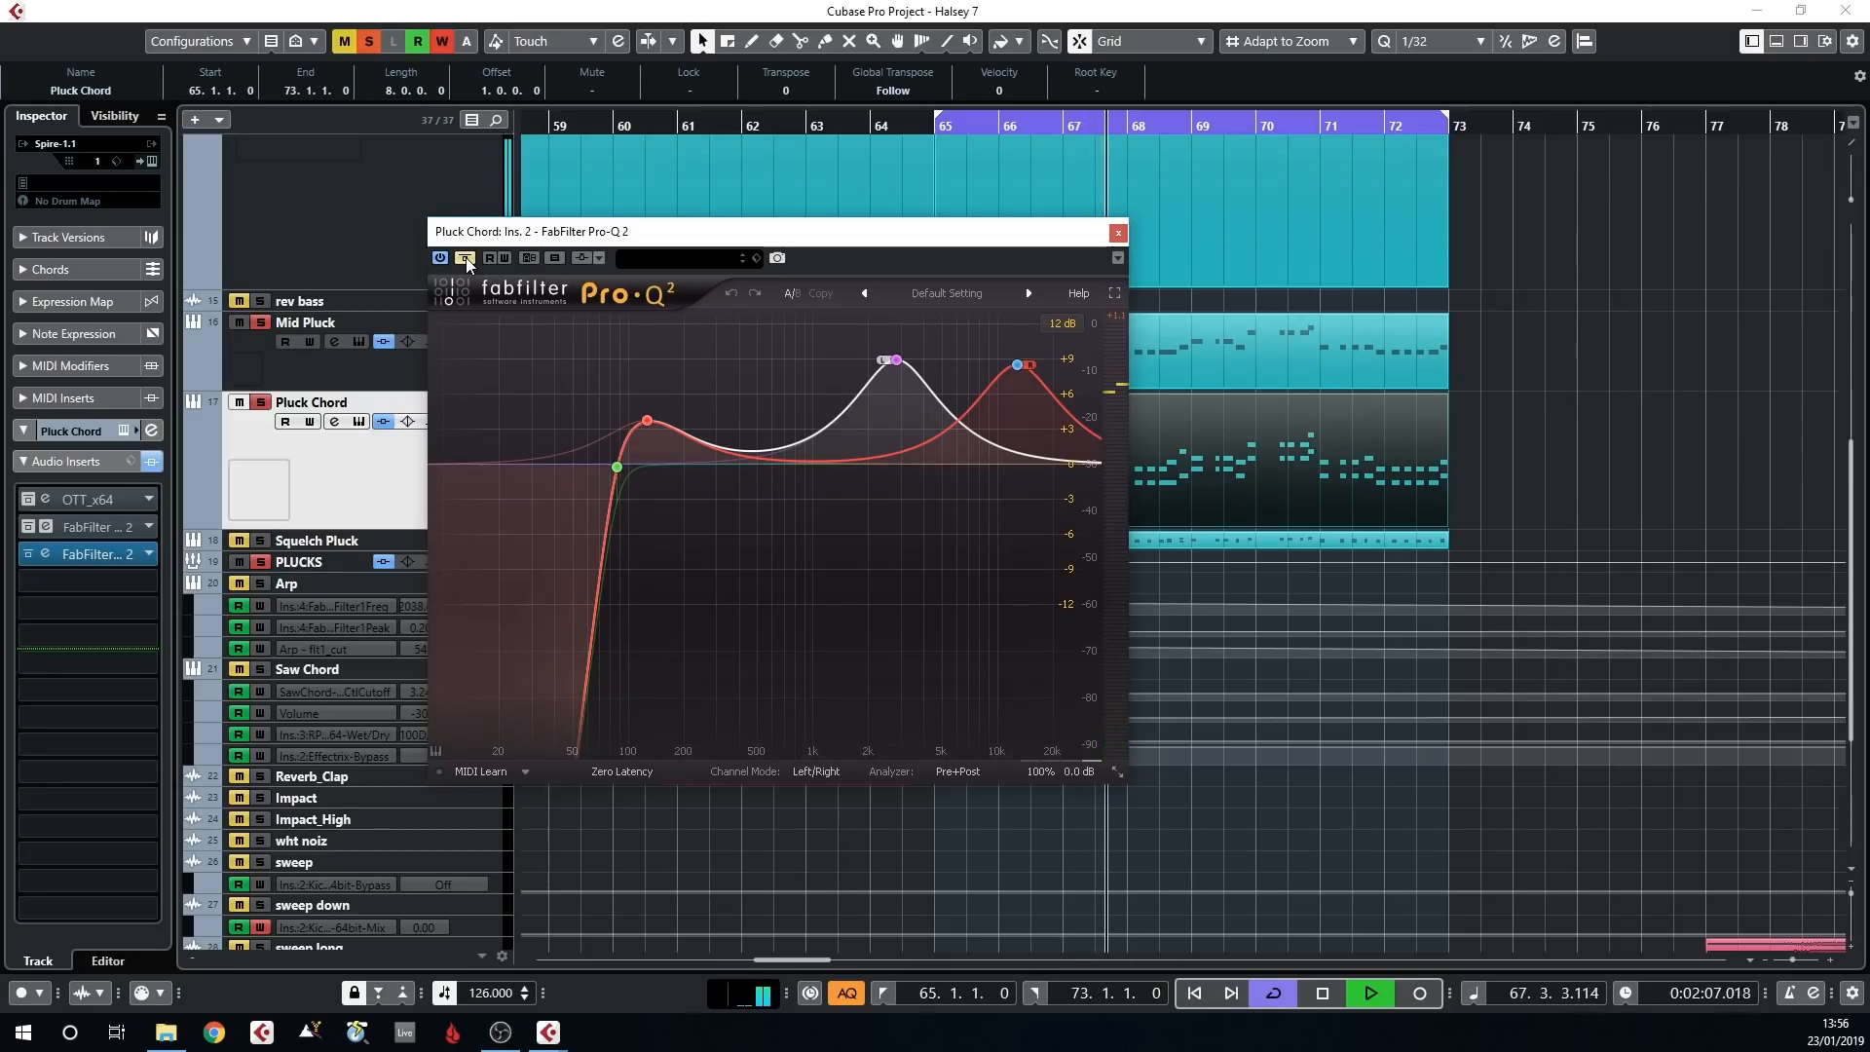
pyautogui.click(466, 259)
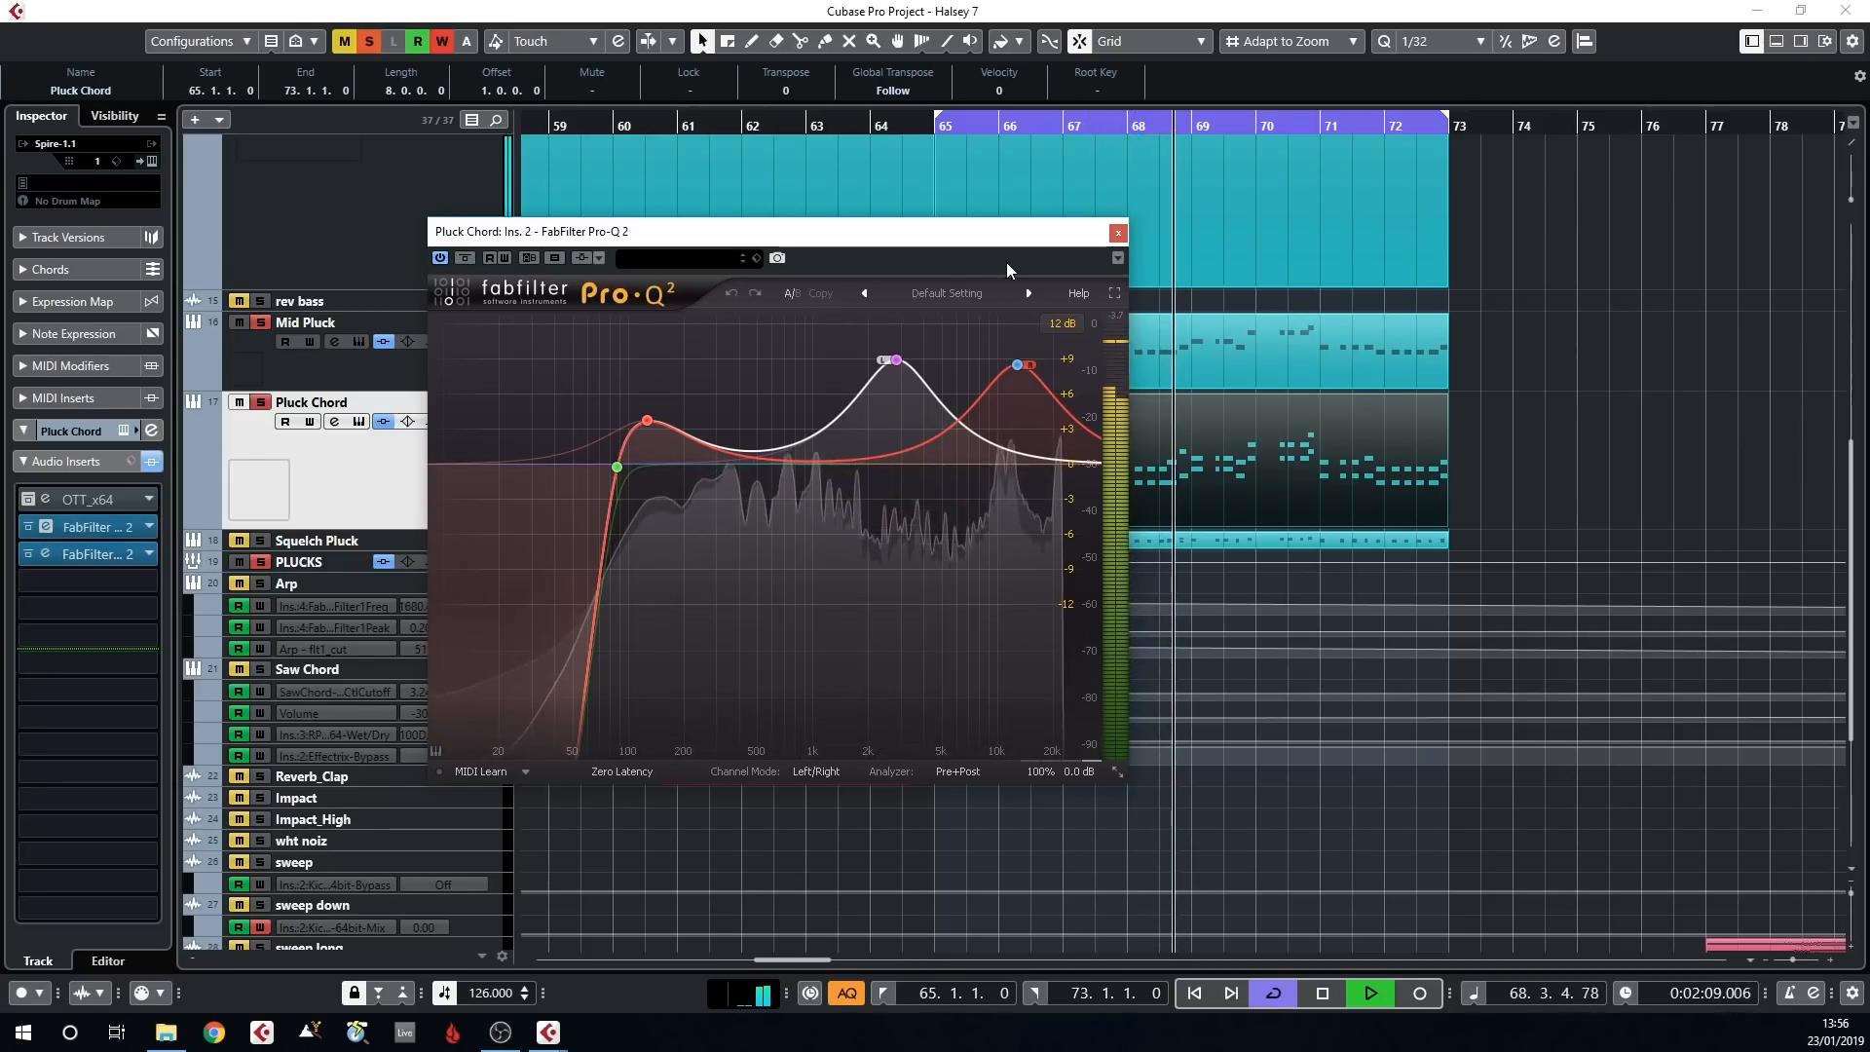
pyautogui.press('space')
pyautogui.click(1119, 232)
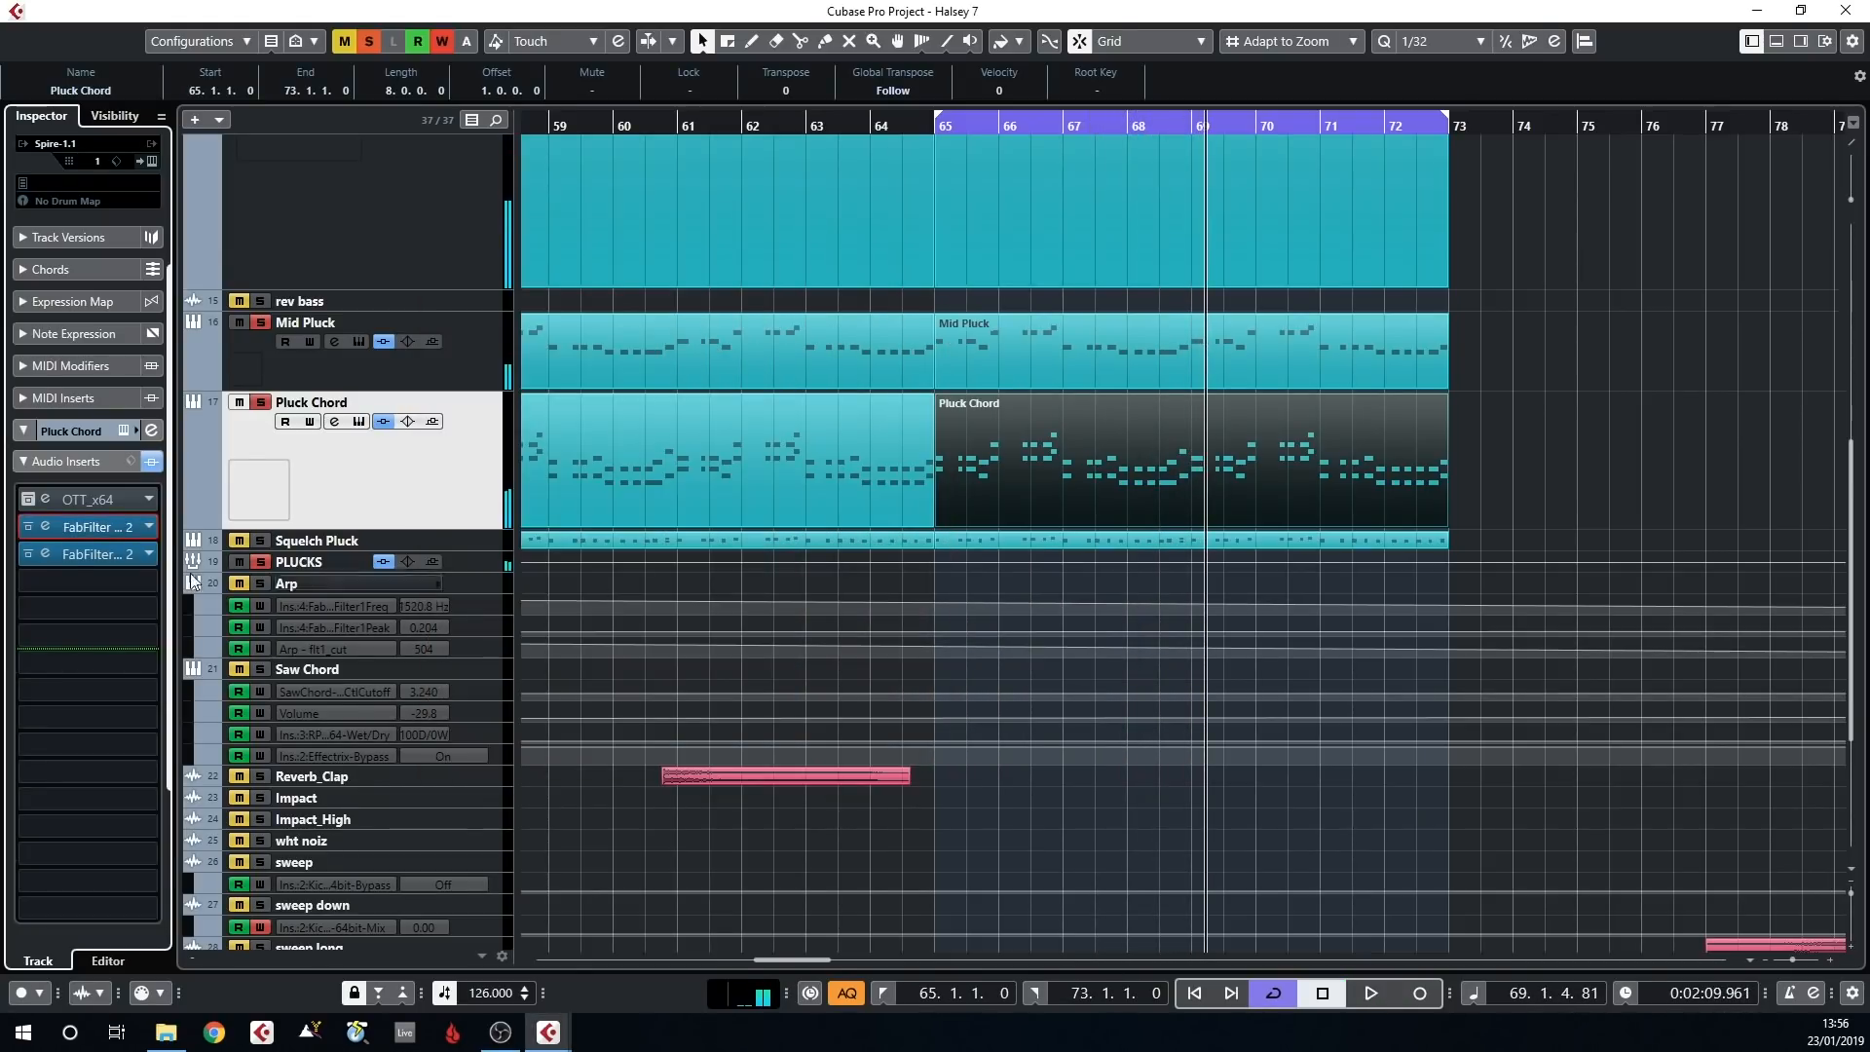
# Solo the Squelch Pluck track and view its MIDI part from bar 65 in the key editor, closing the editor when done
pyautogui.click(261, 541)
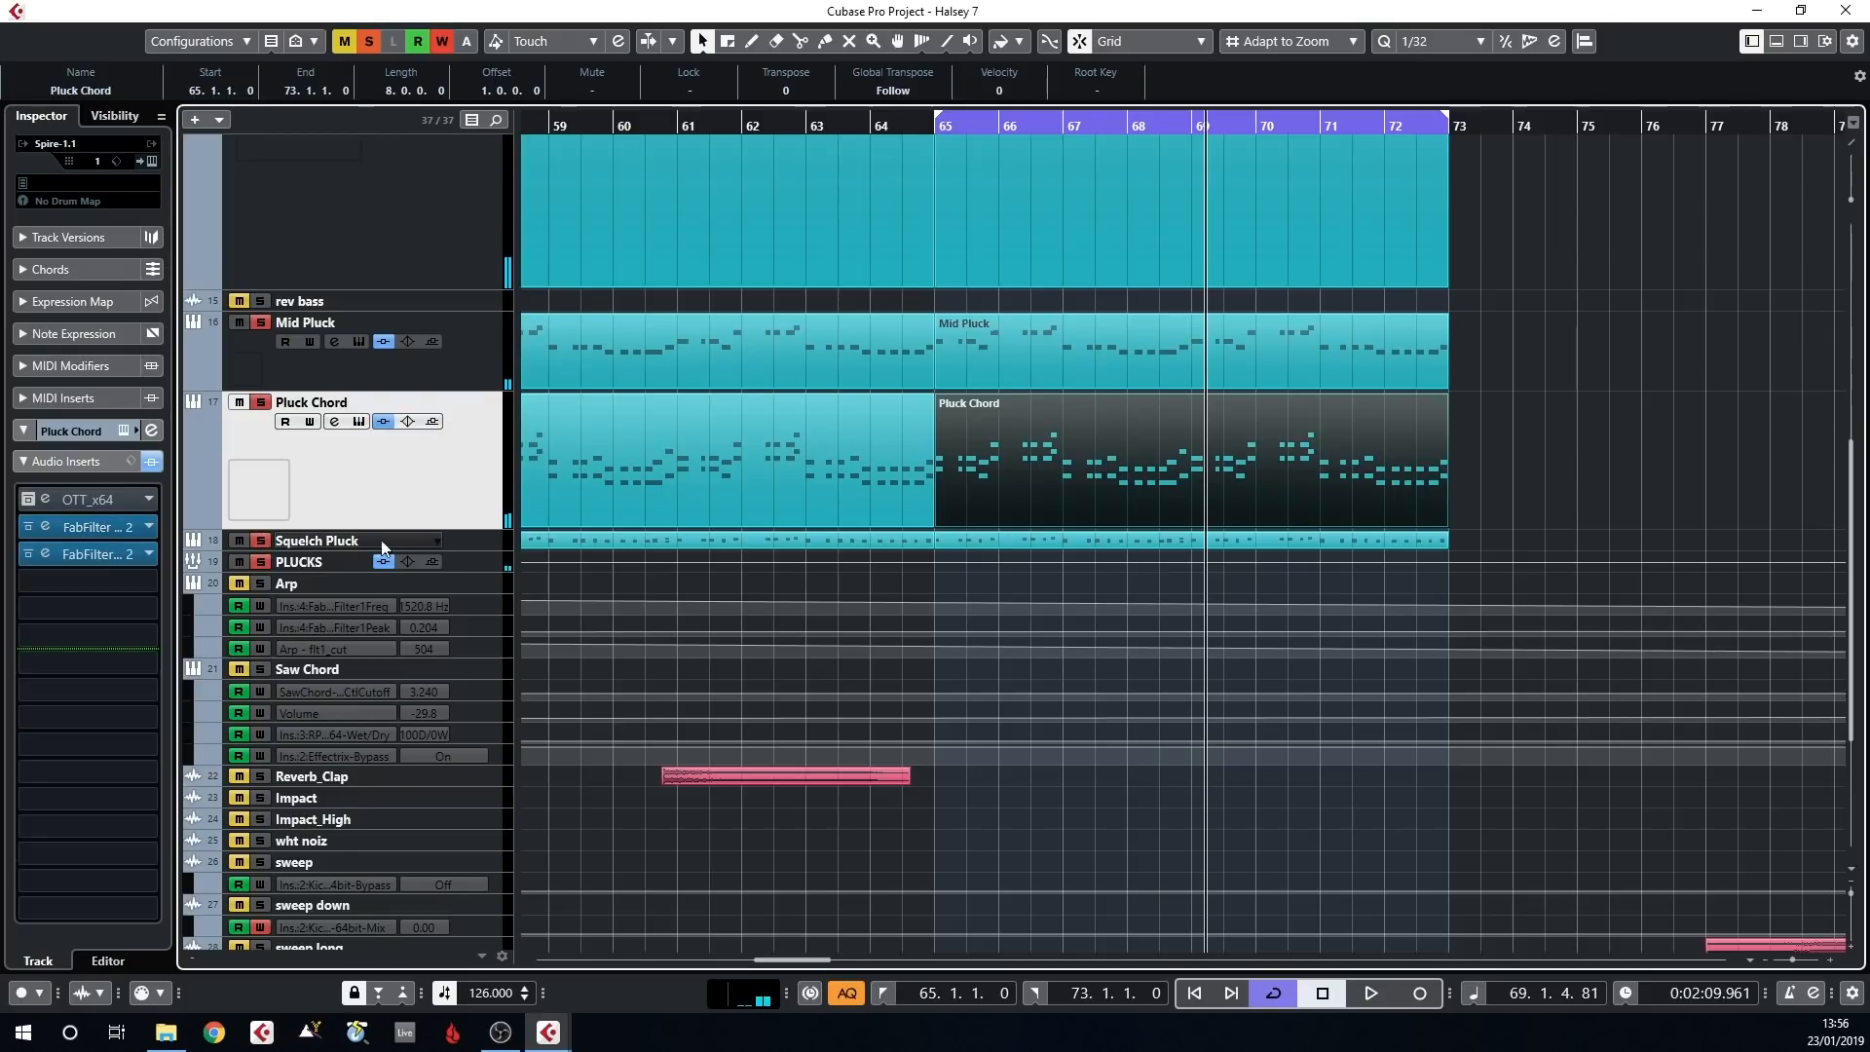
pyautogui.click(461, 547)
pyautogui.doubleClick(967, 542)
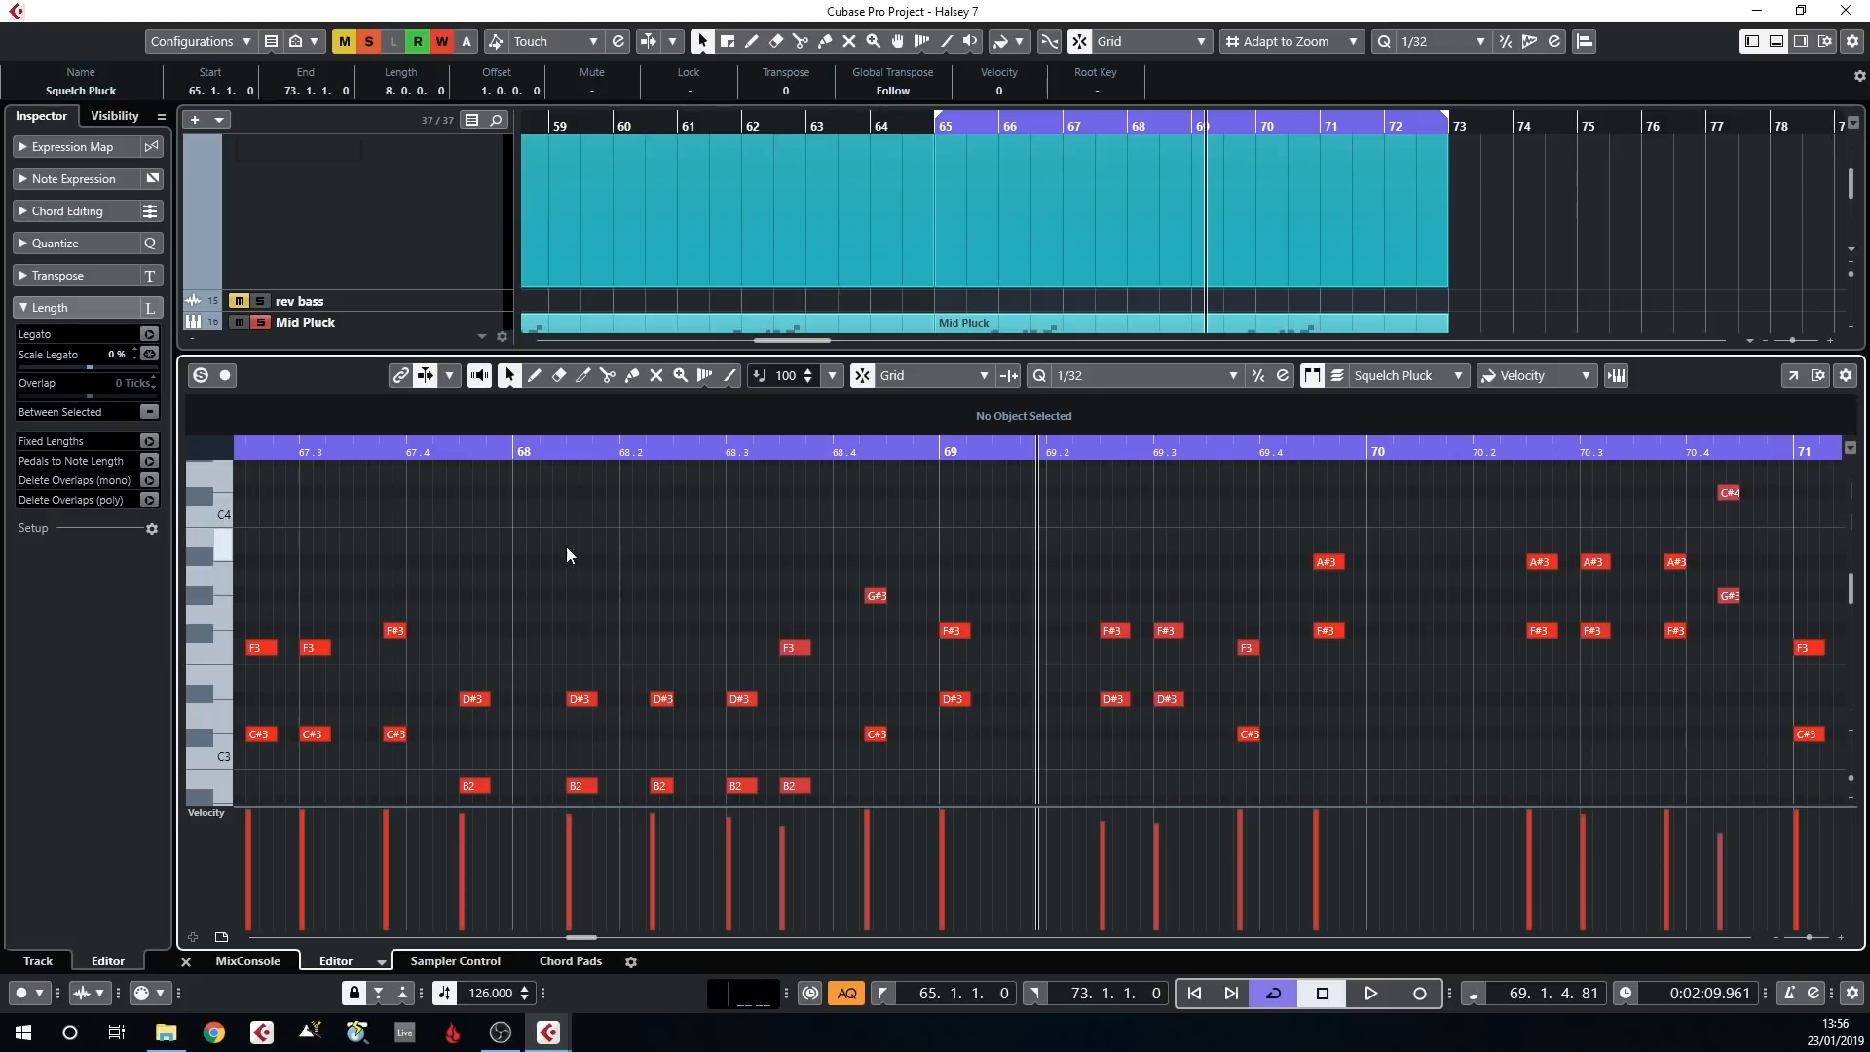
pyautogui.hotkey('ctrl', 'e')
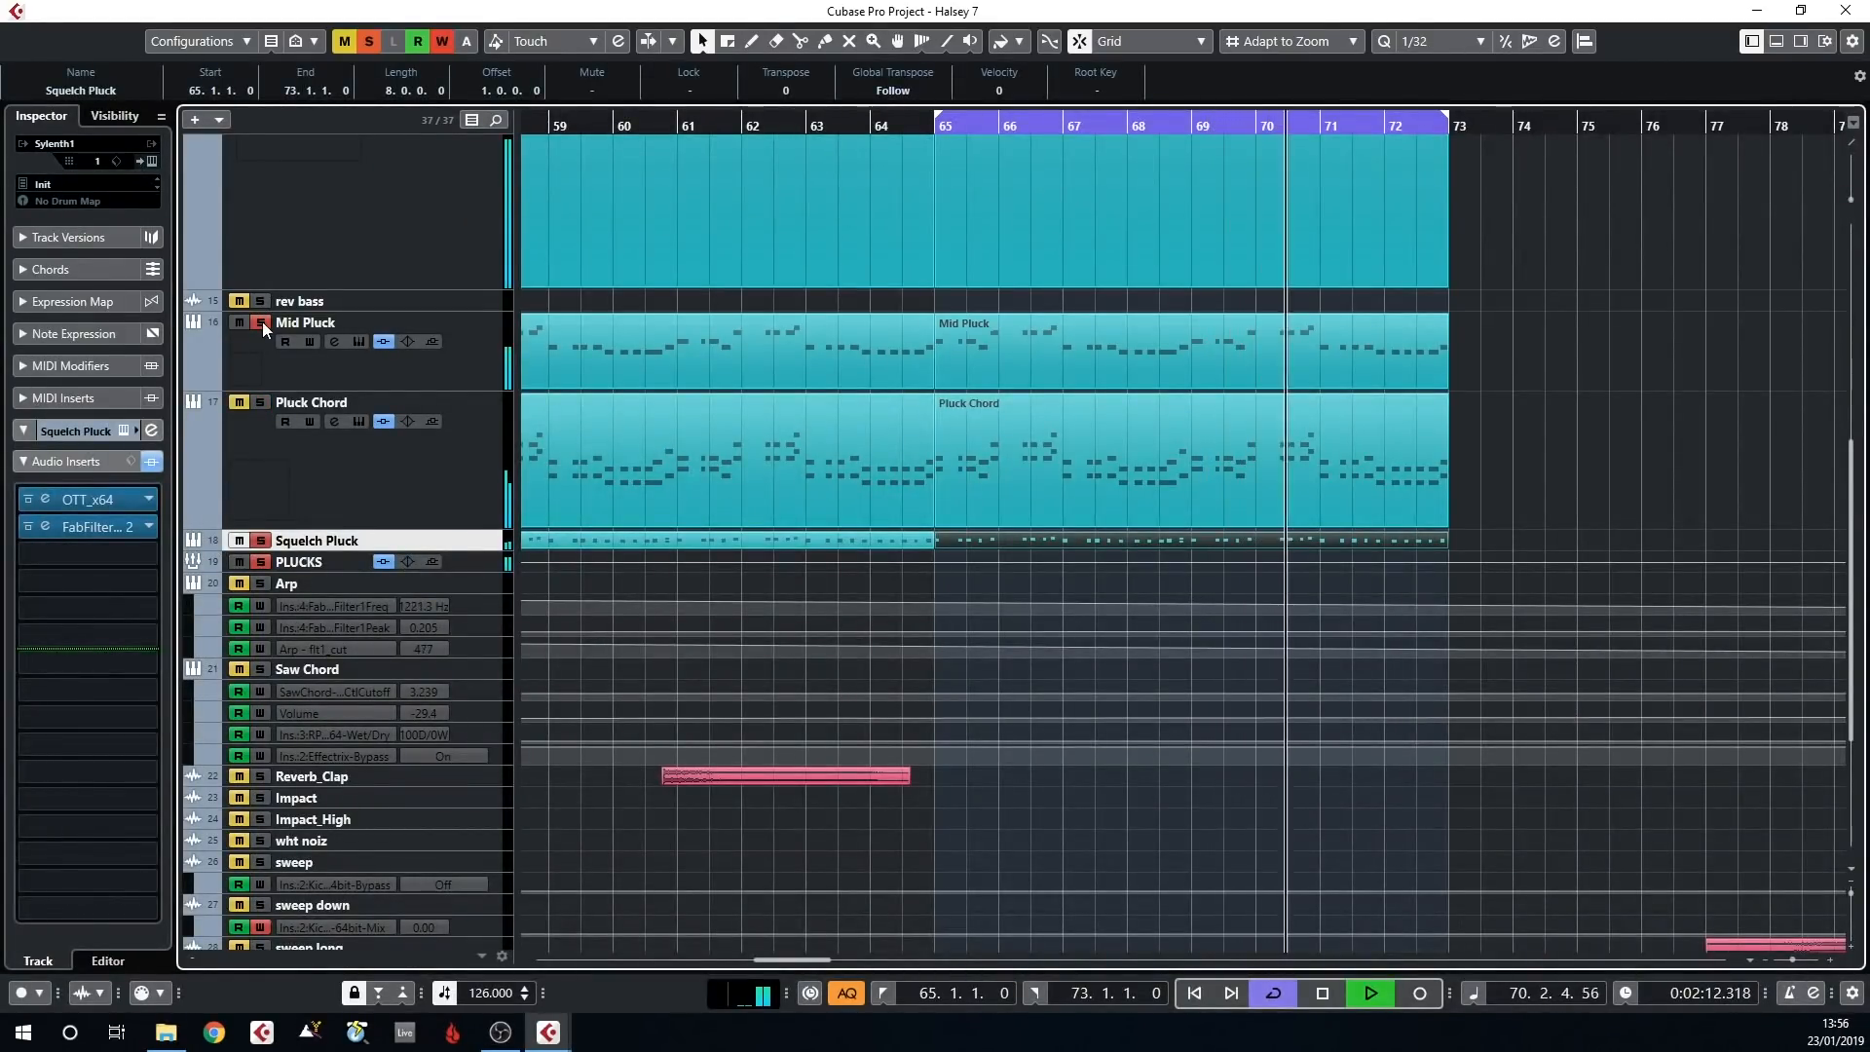
# Unsolo the Mid Pluck, Mid Knock, Low Bass and Bass tracks so Squelch Pluck is heard without them
pyautogui.scroll(5, 317, 417)
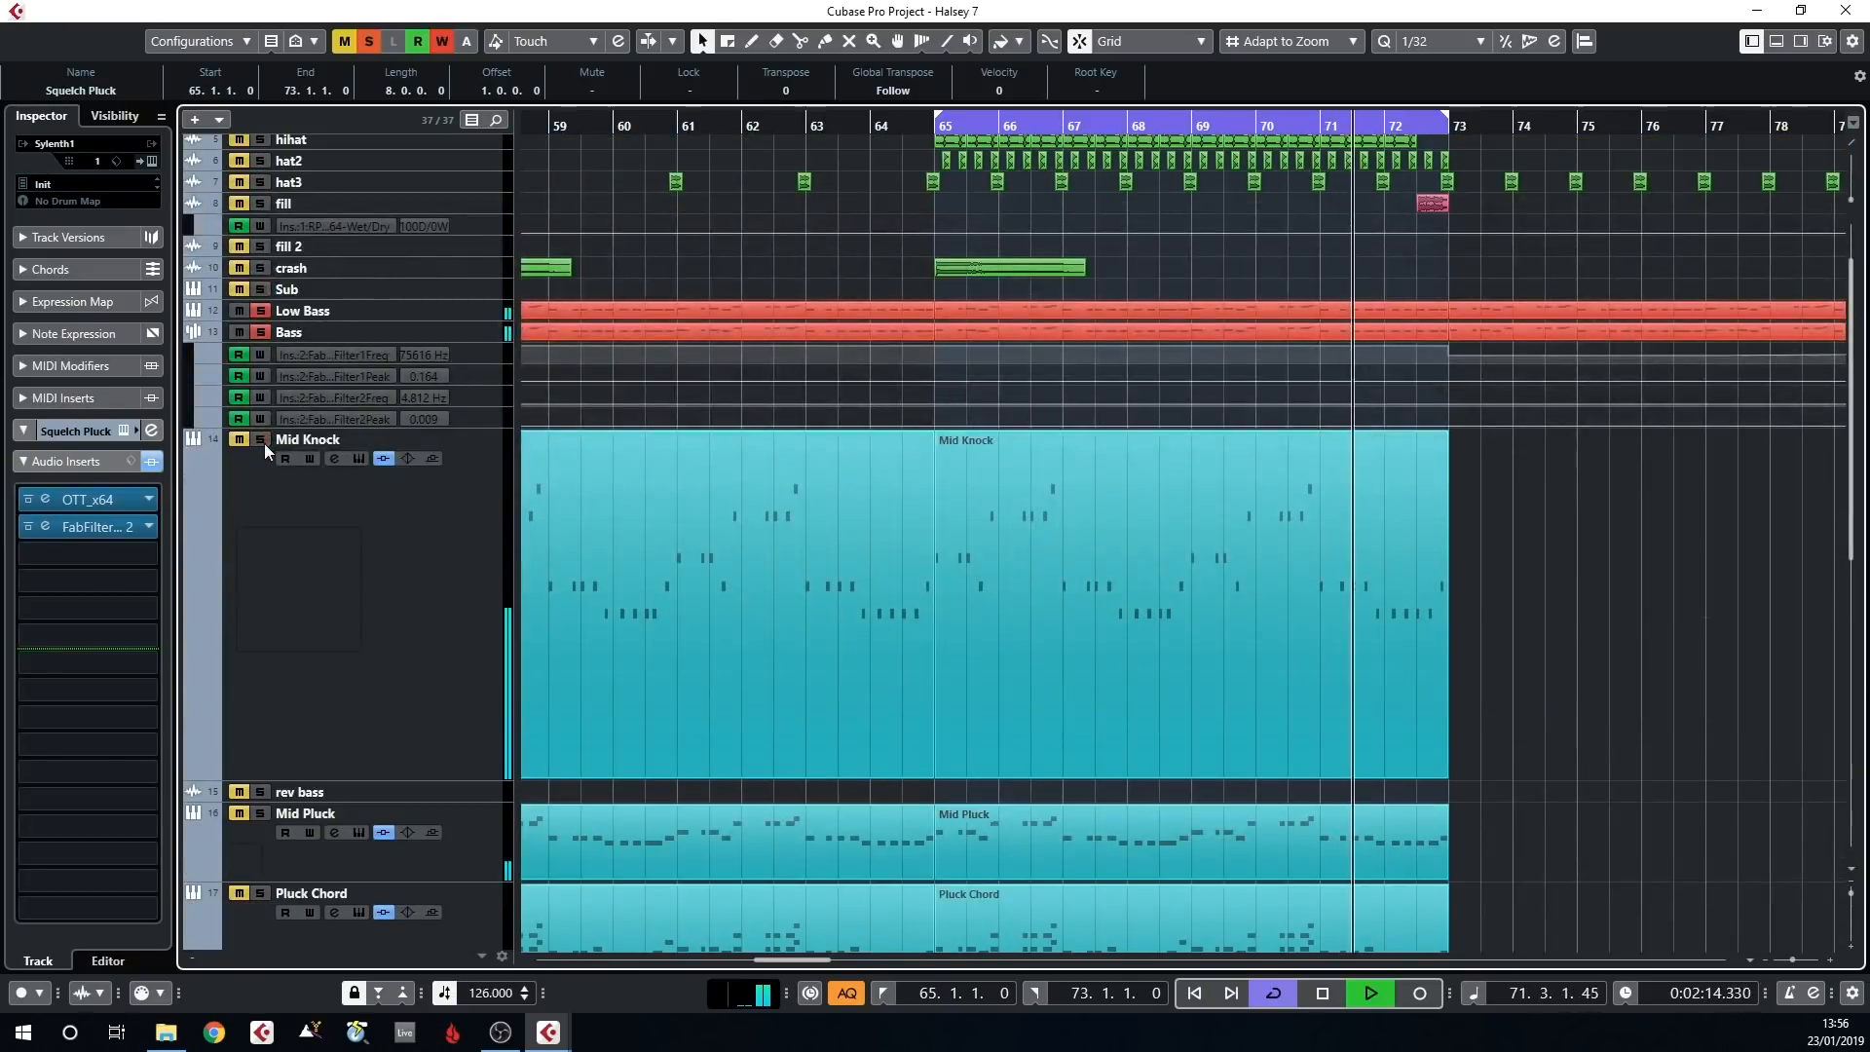
pyautogui.click(255, 318)
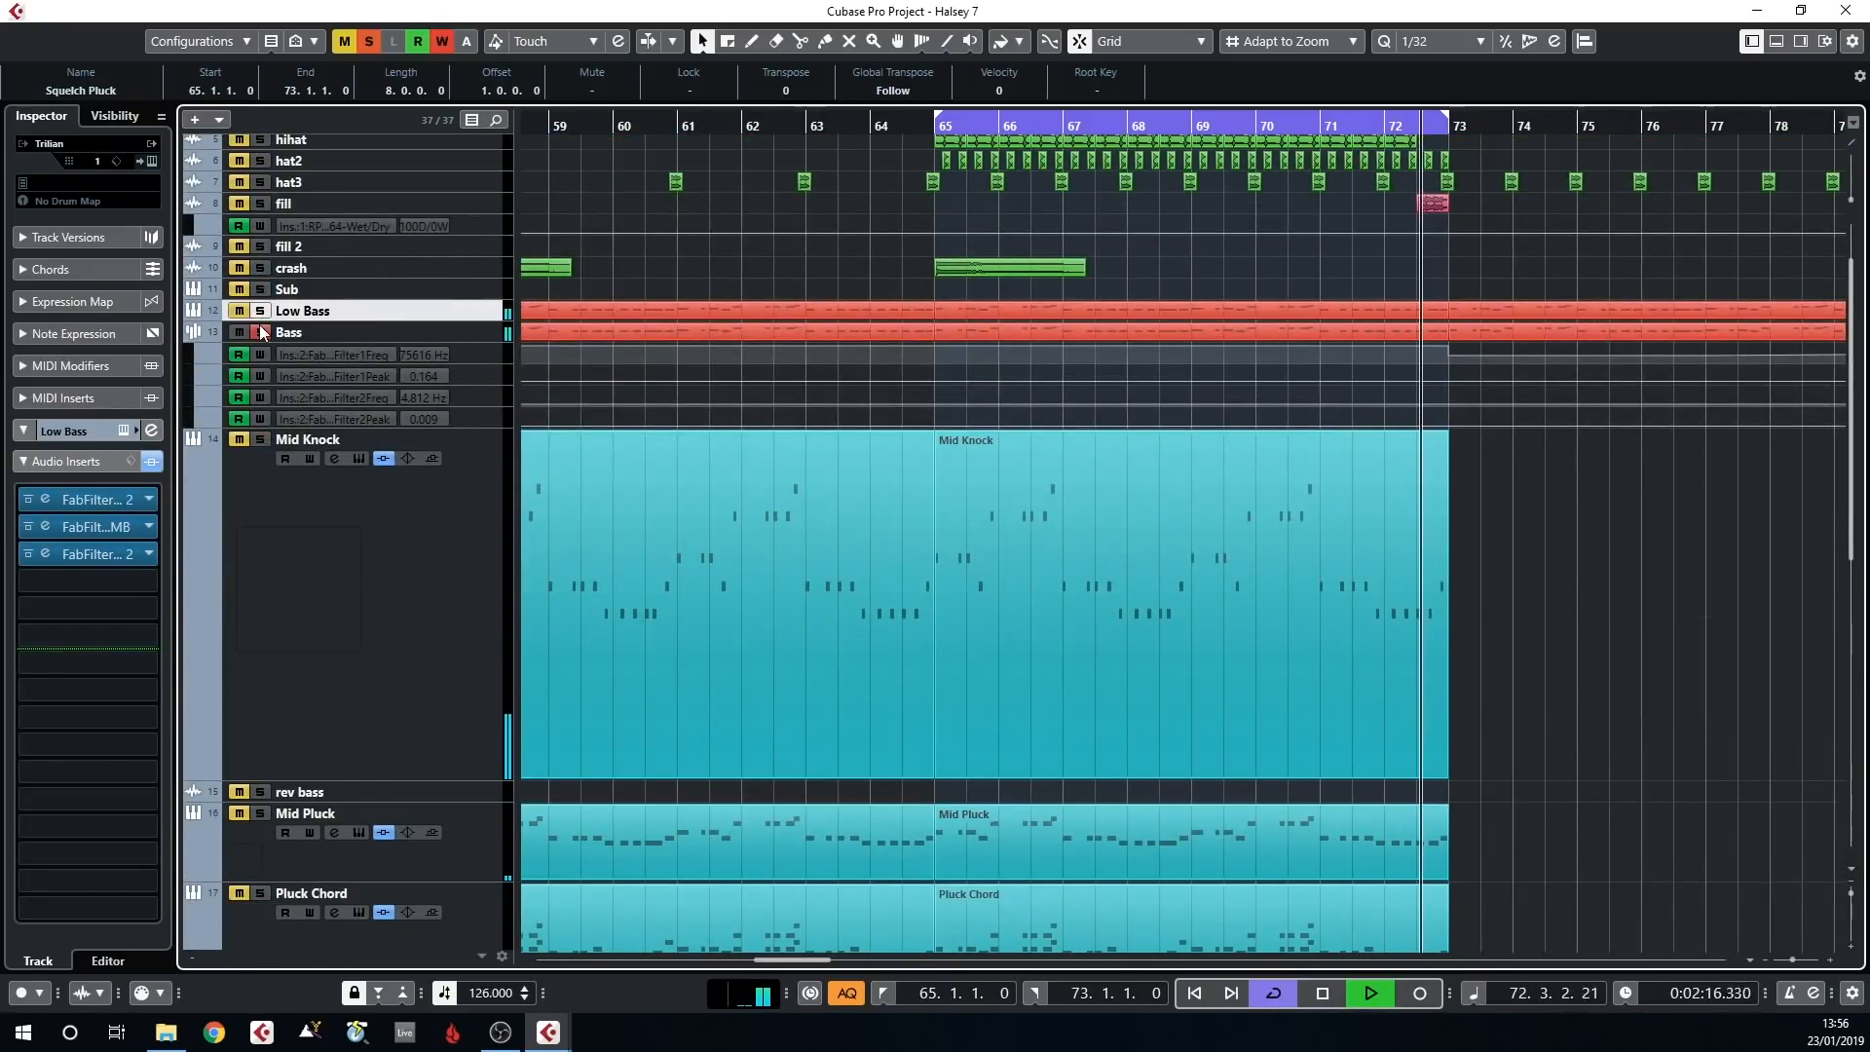
pyautogui.scroll(-5, 557, 357)
# Examine the Squelch Pluck track's OTT settings and FabFilter Pro-Q 2 curve, closing each plug-in window when done
pyautogui.click(399, 536)
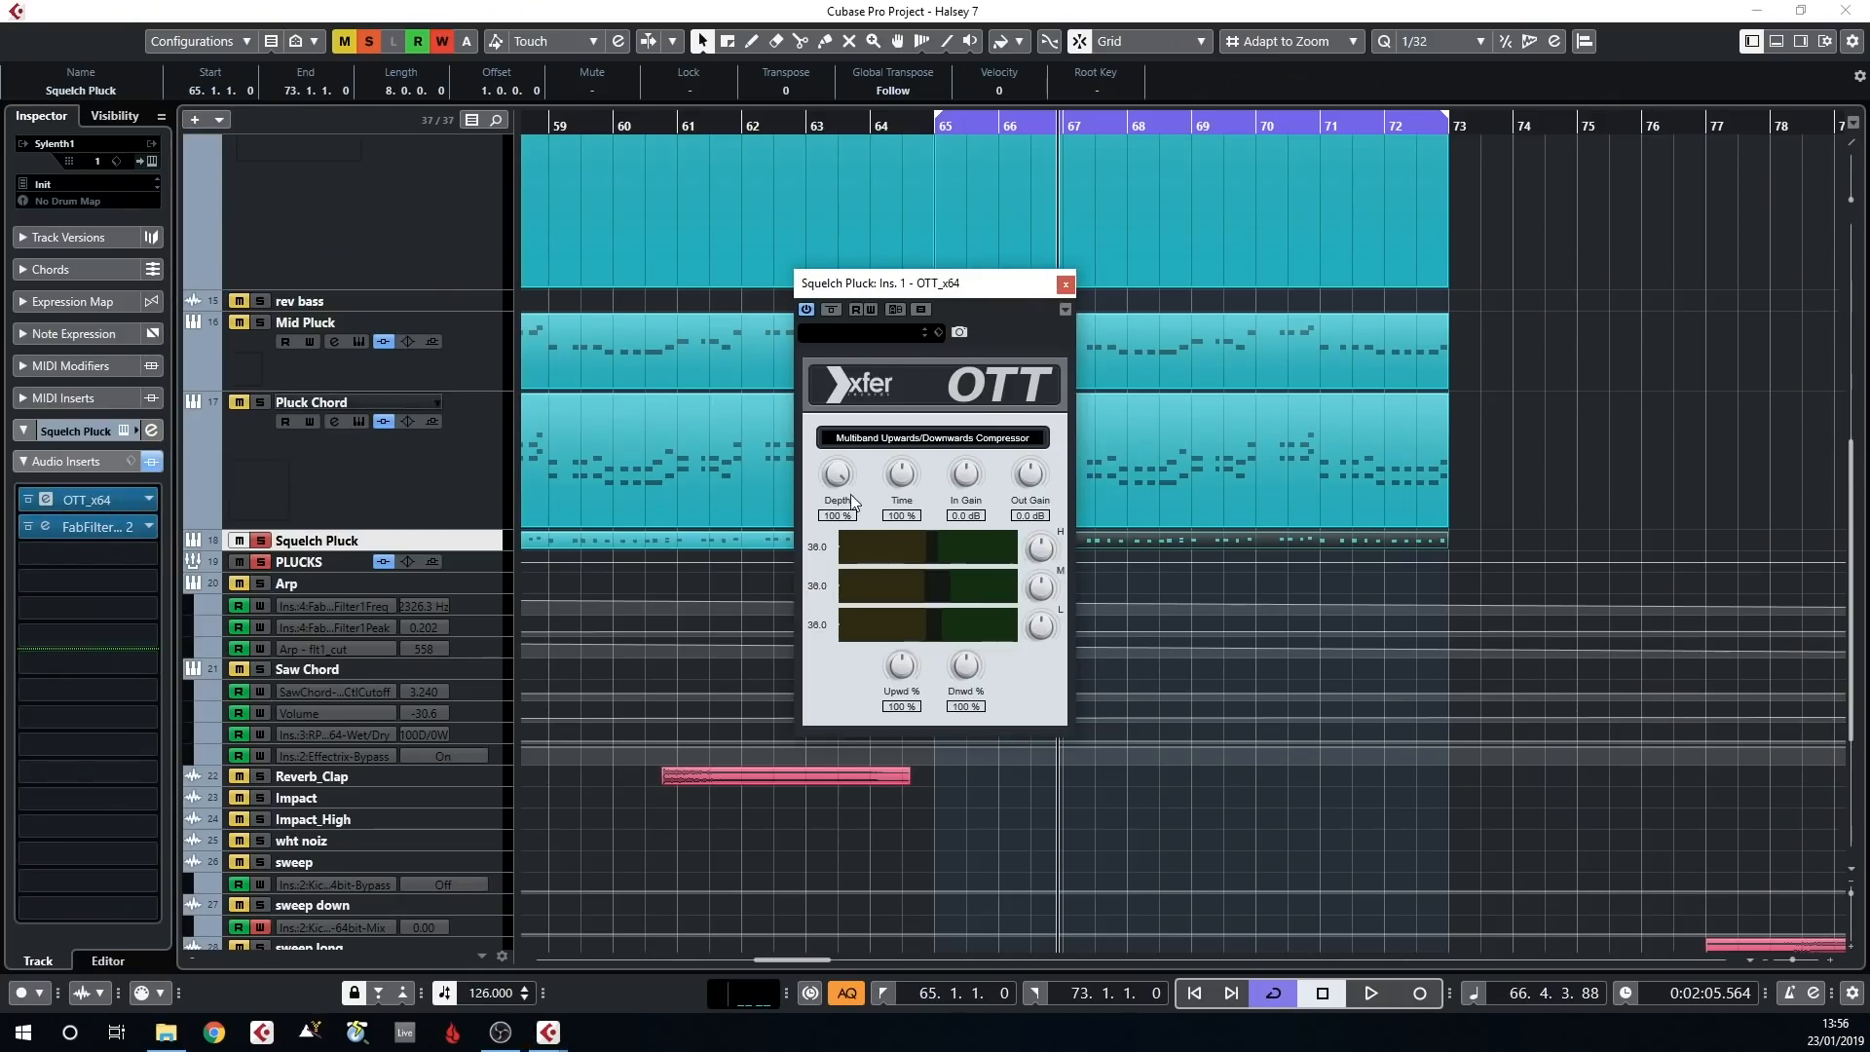
pyautogui.click(111, 532)
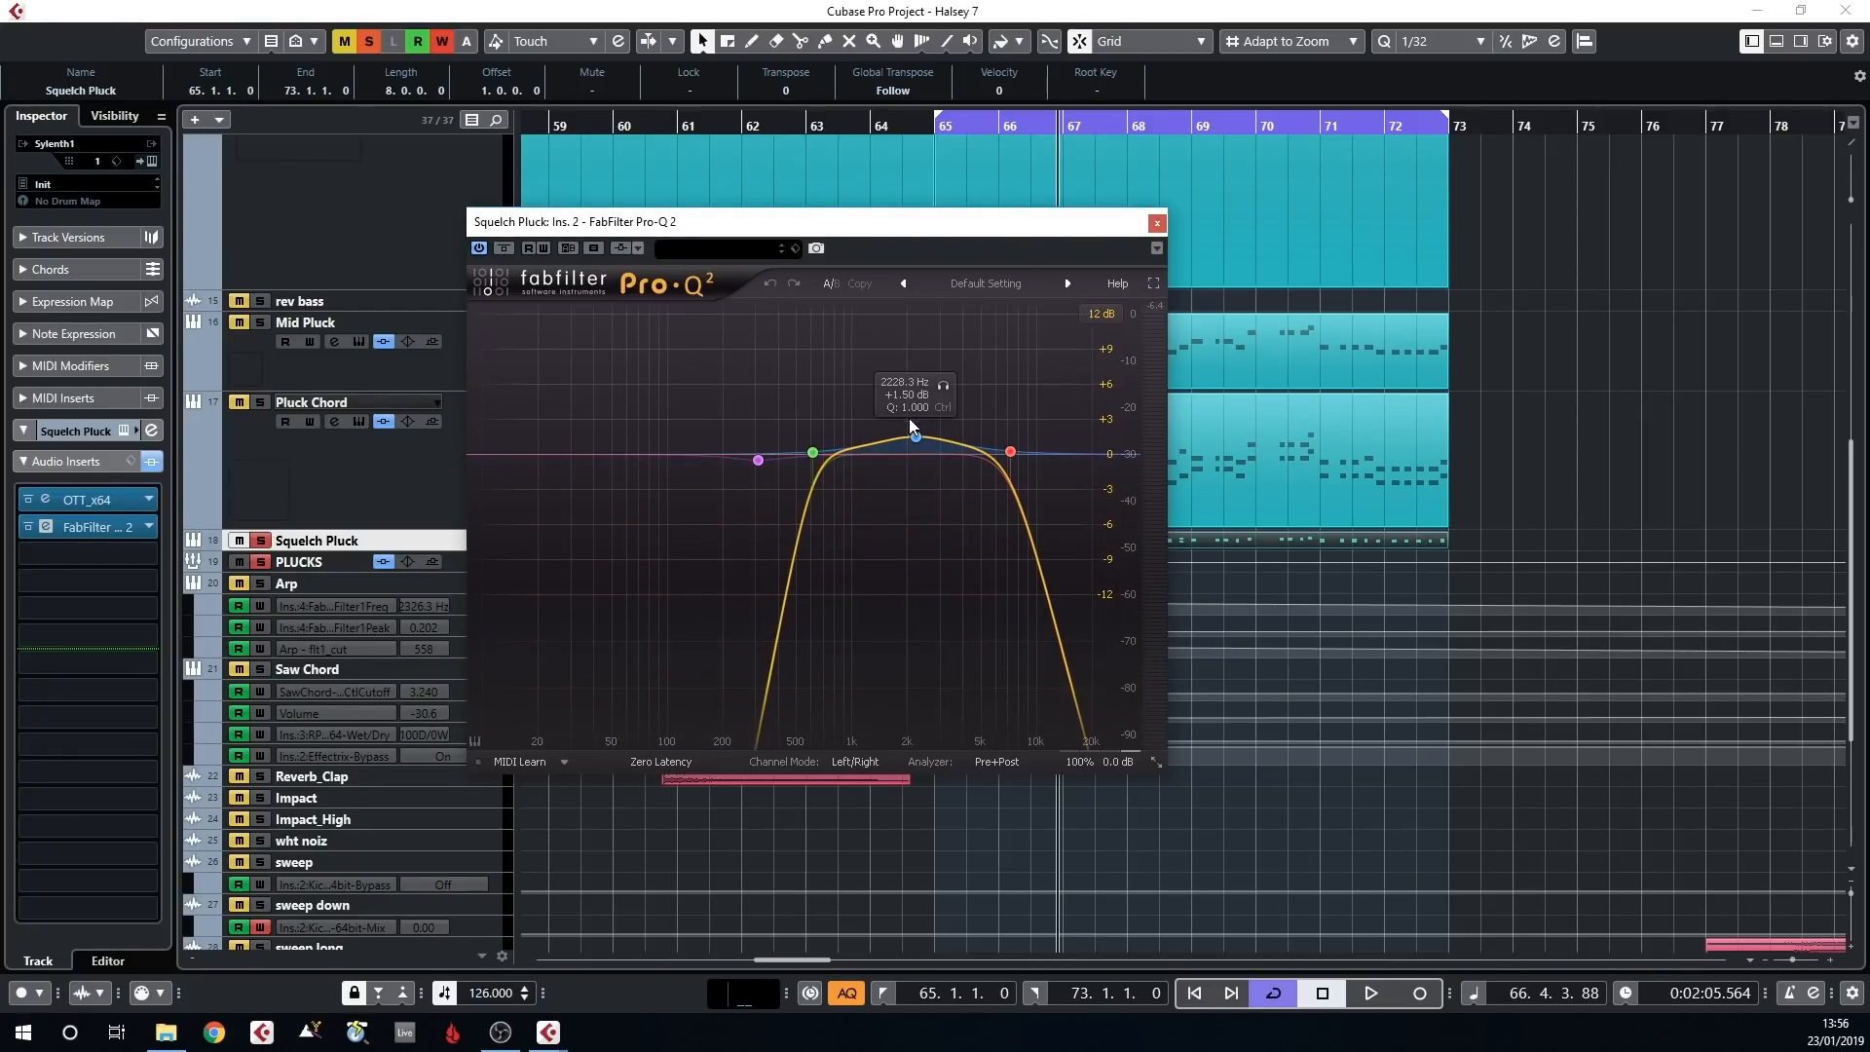
pyautogui.click(1158, 223)
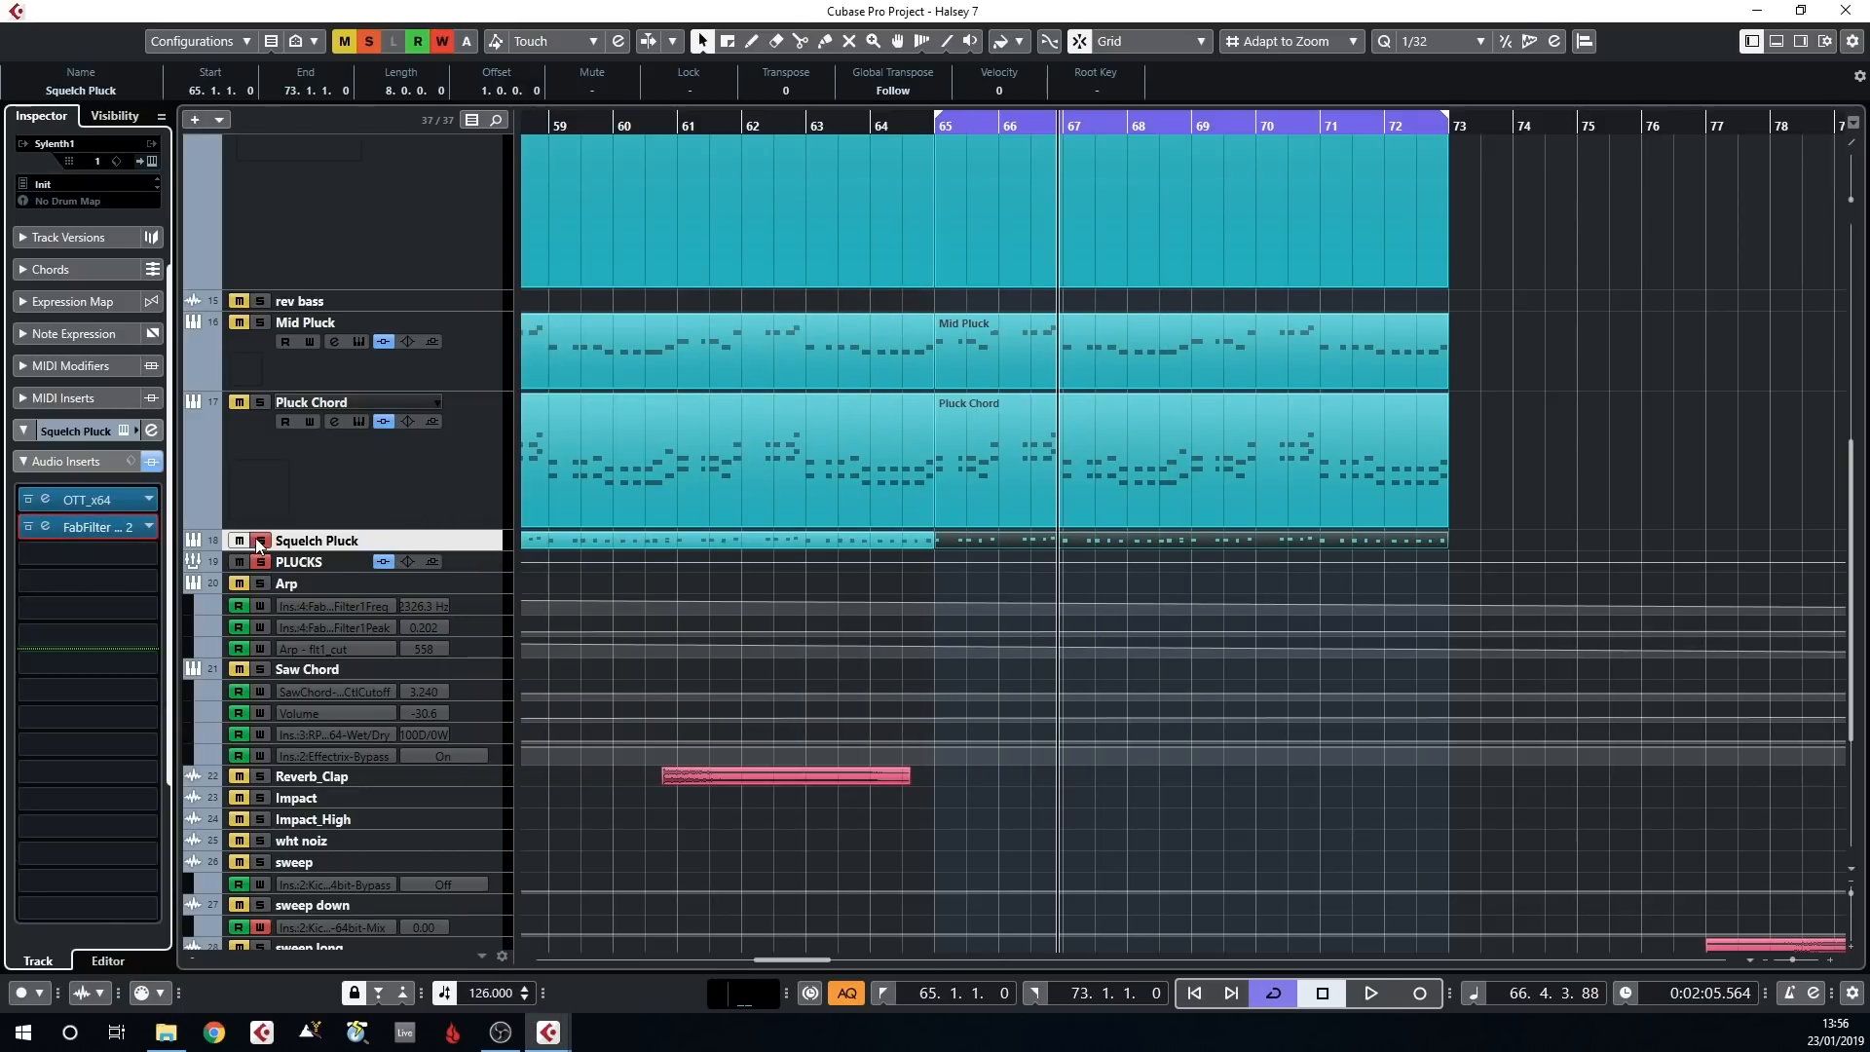
# Unsolo the pluck tracks, solo the kick, clap and hat tracks, and return the playback position to bar 65
pyautogui.scroll(6, 400, 425)
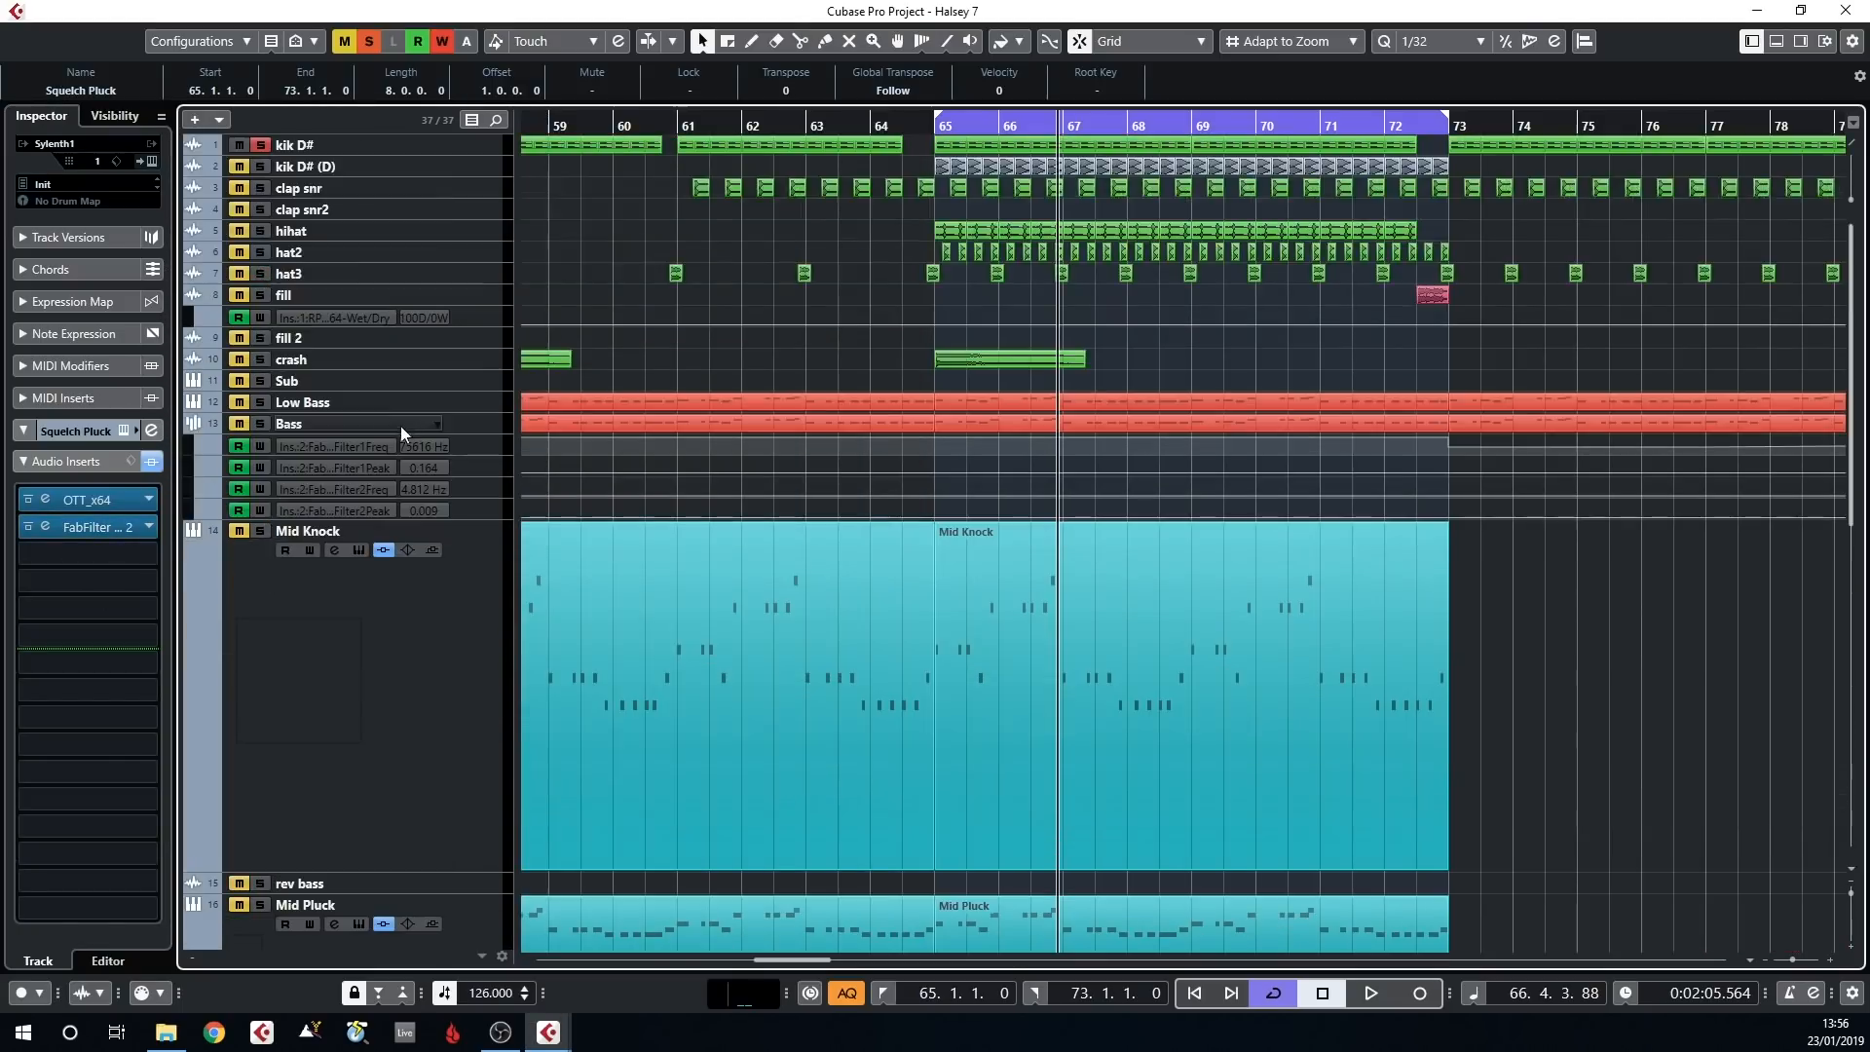
pyautogui.click(262, 144)
pyautogui.click(261, 250)
pyautogui.click(260, 272)
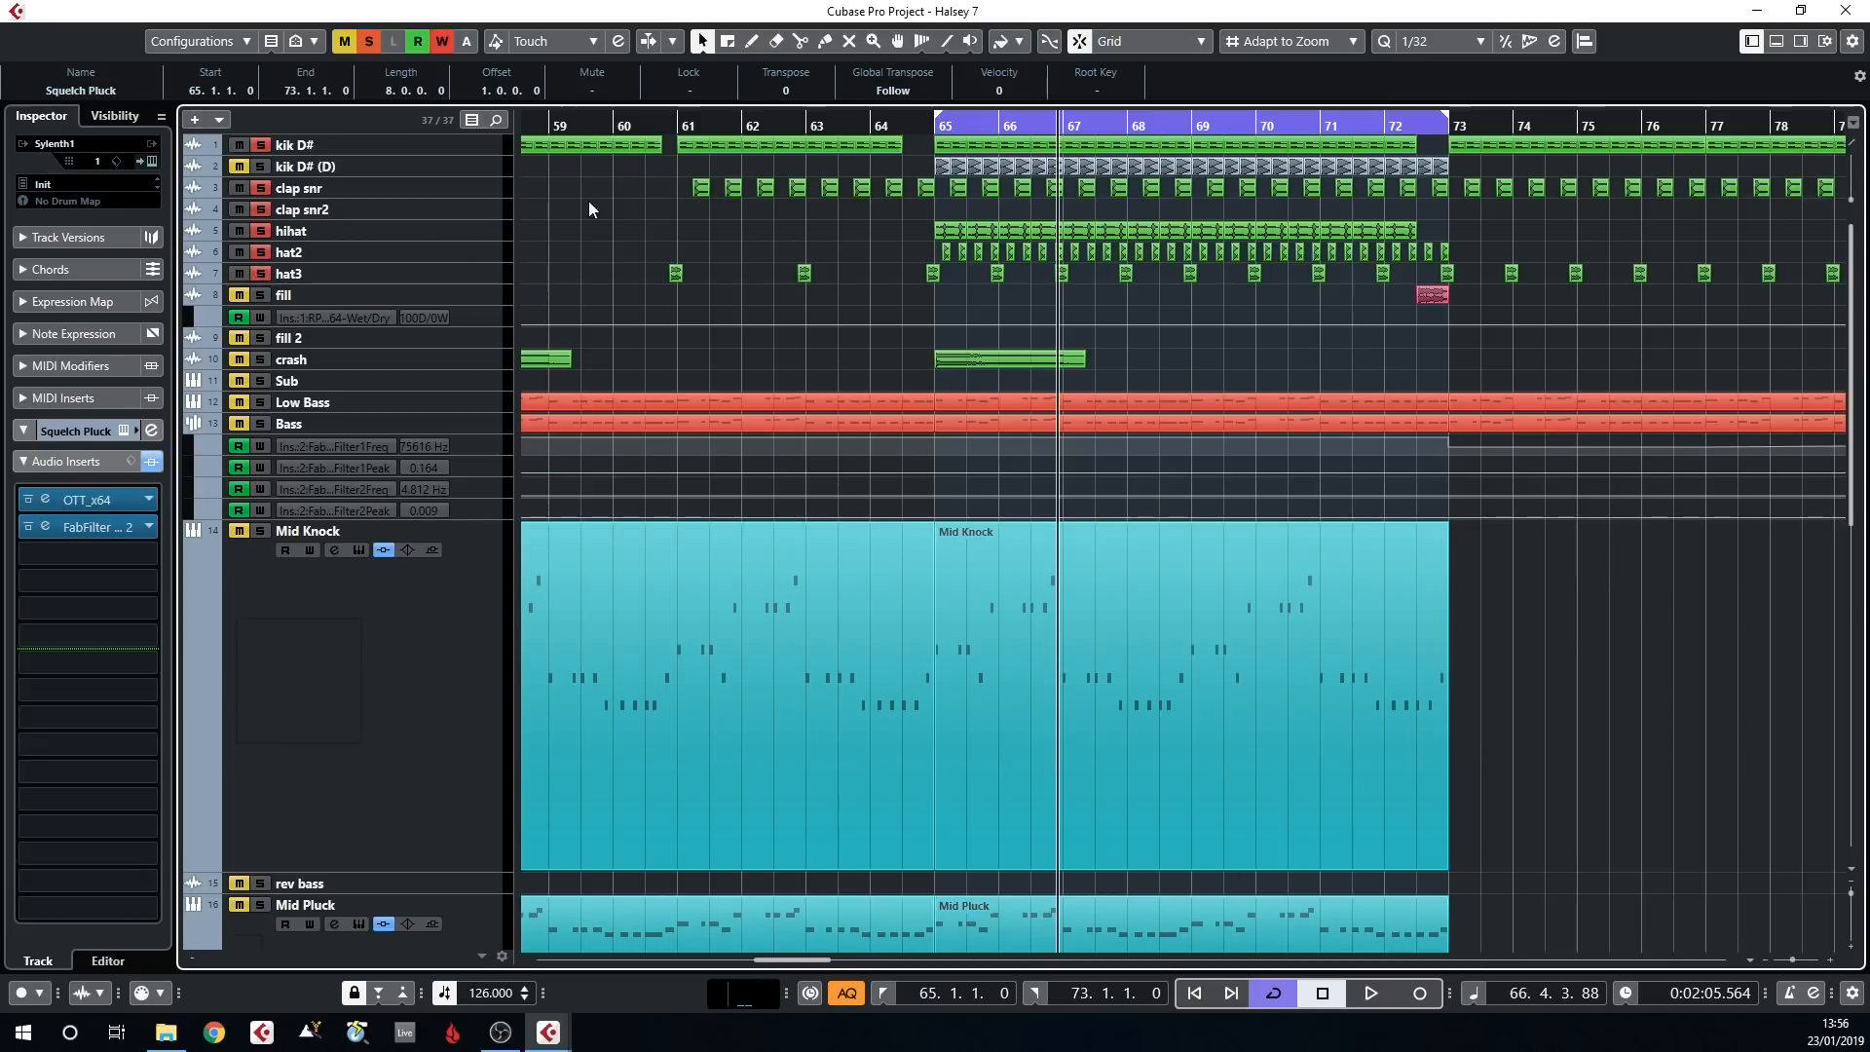
pyautogui.click(925, 125)
# Take hat2 and hat3 out of solo, audition the hihat with kick and clap from bar 65, and enlarge the hihat track
pyautogui.rightClick(437, 249)
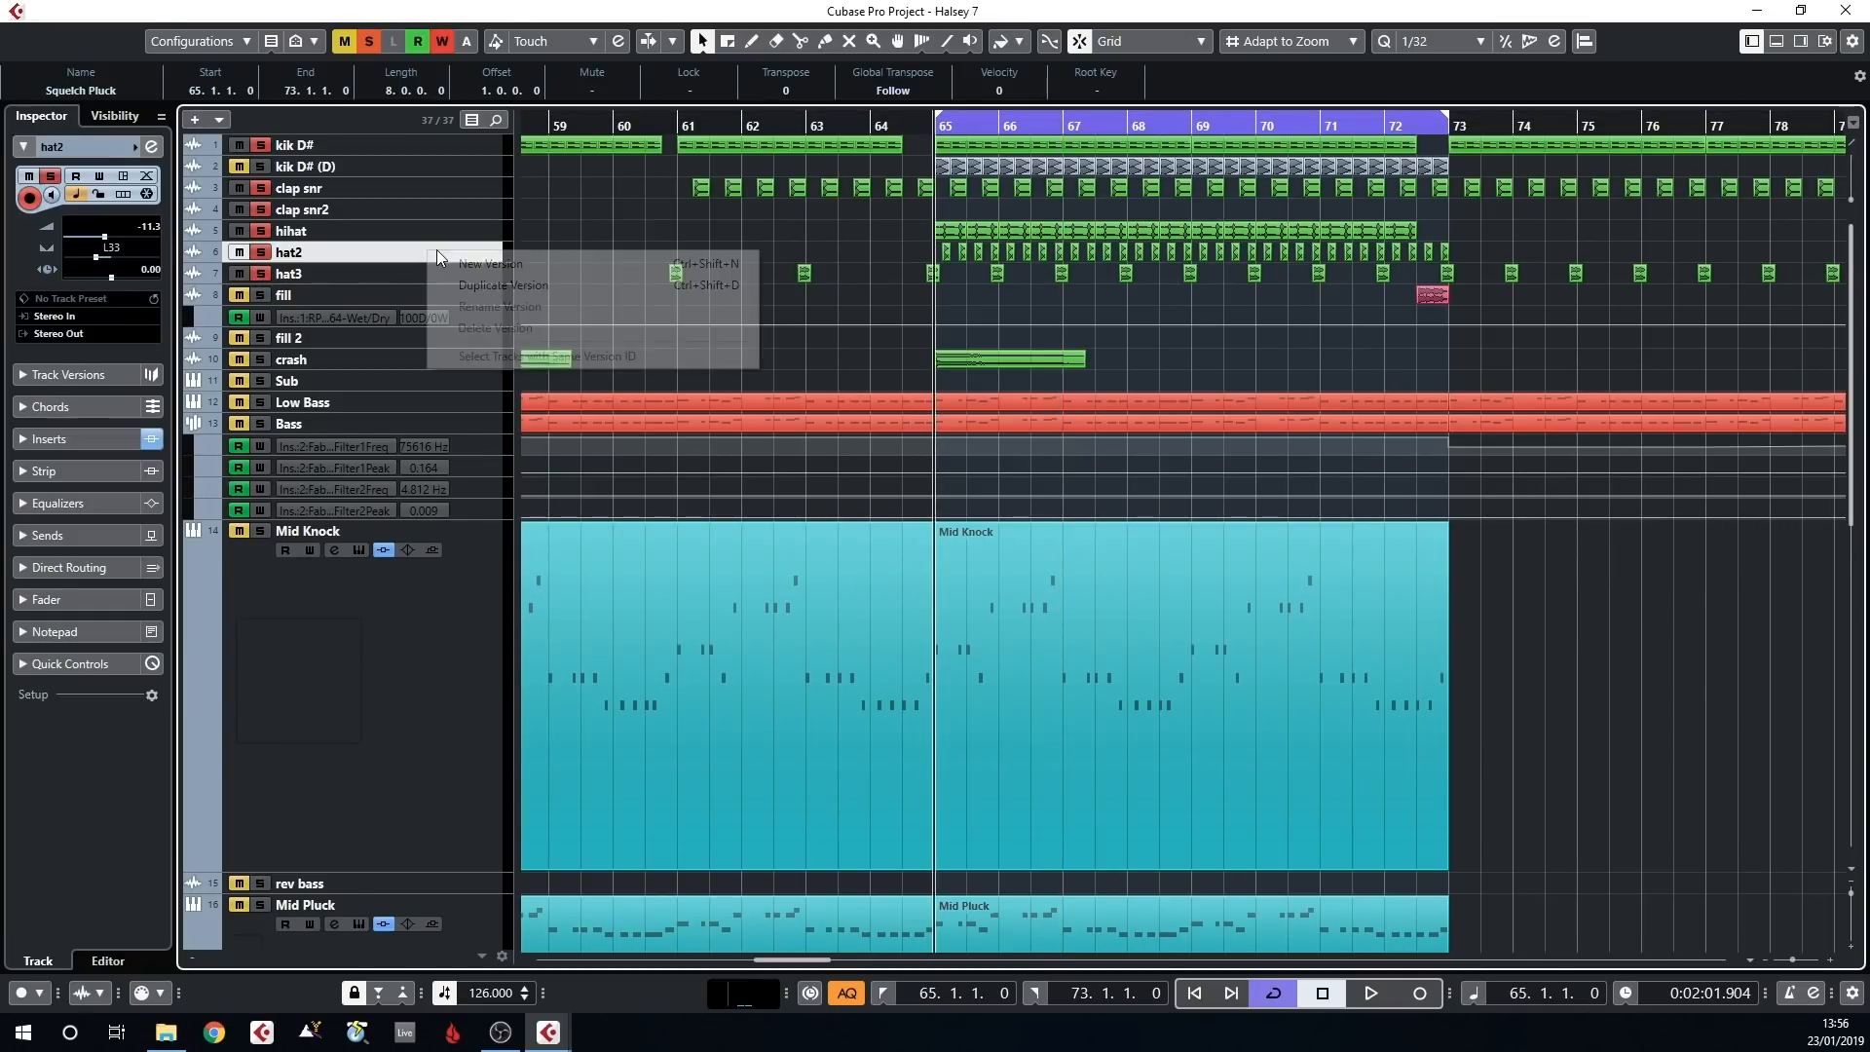
pyautogui.click(530, 223)
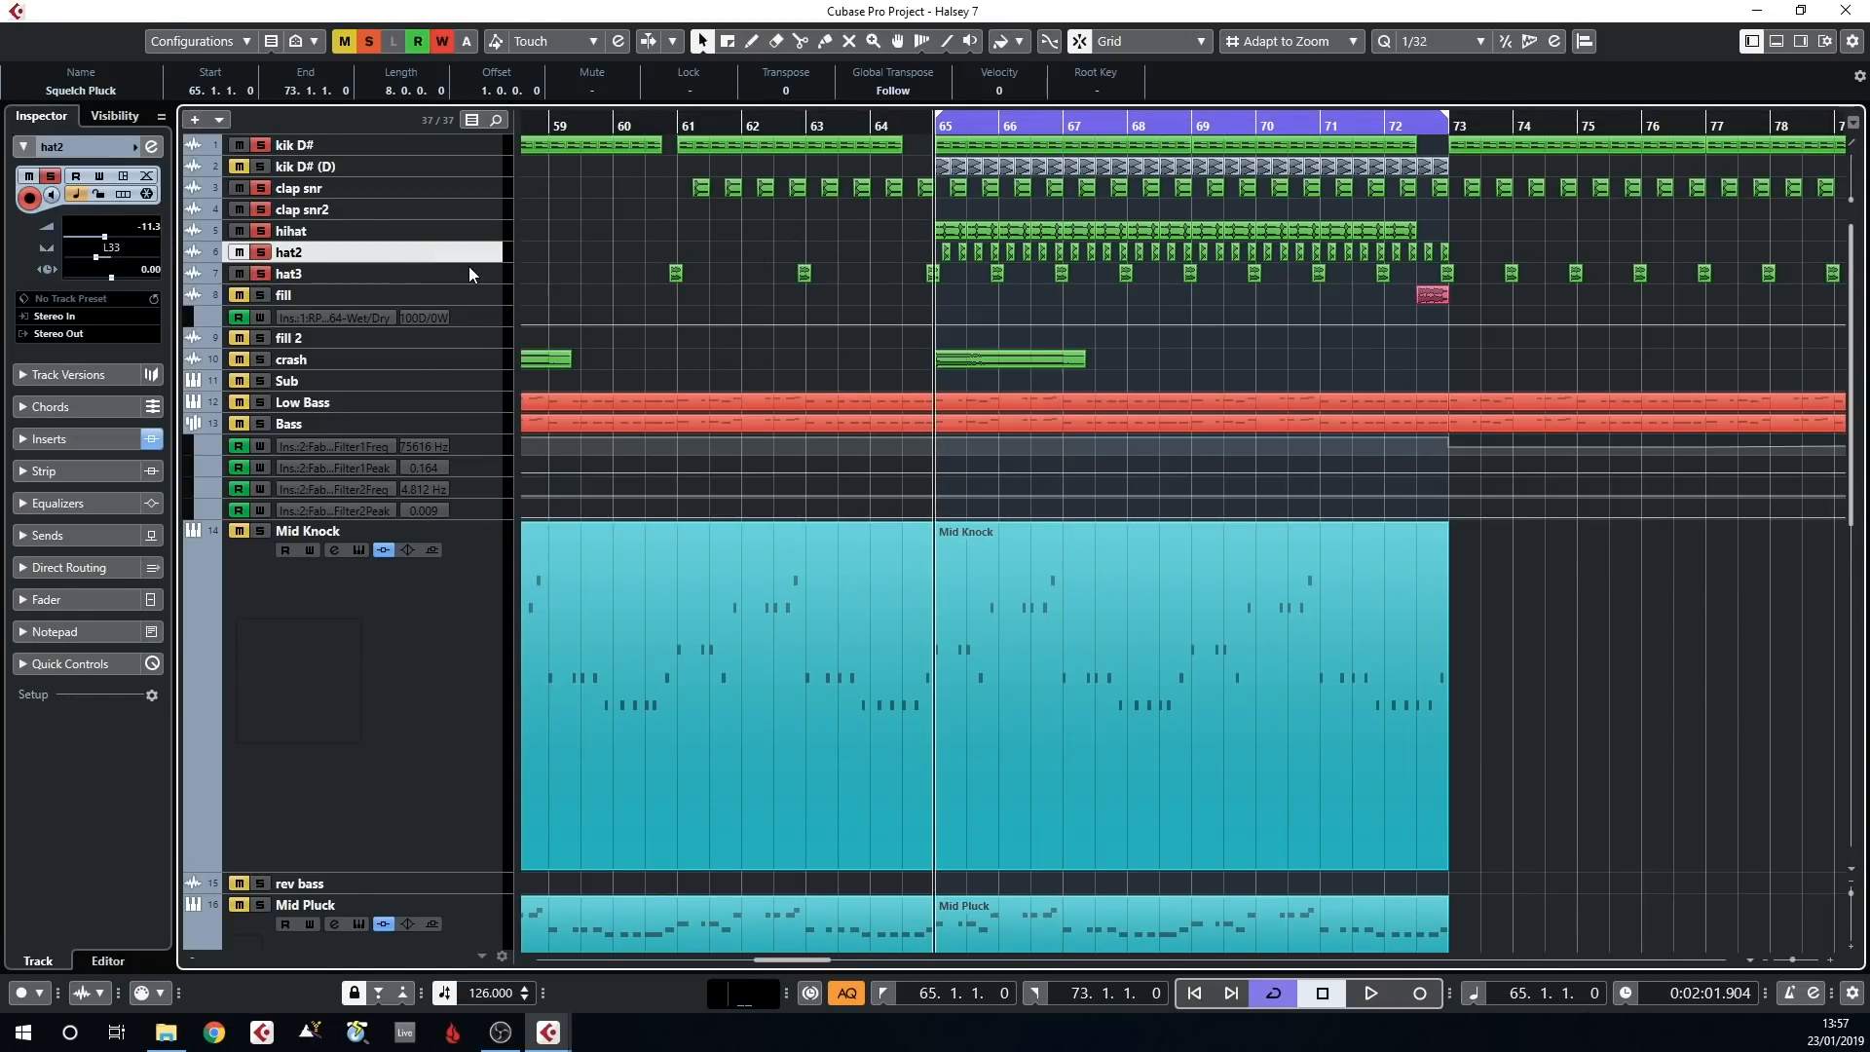
pyautogui.click(469, 232)
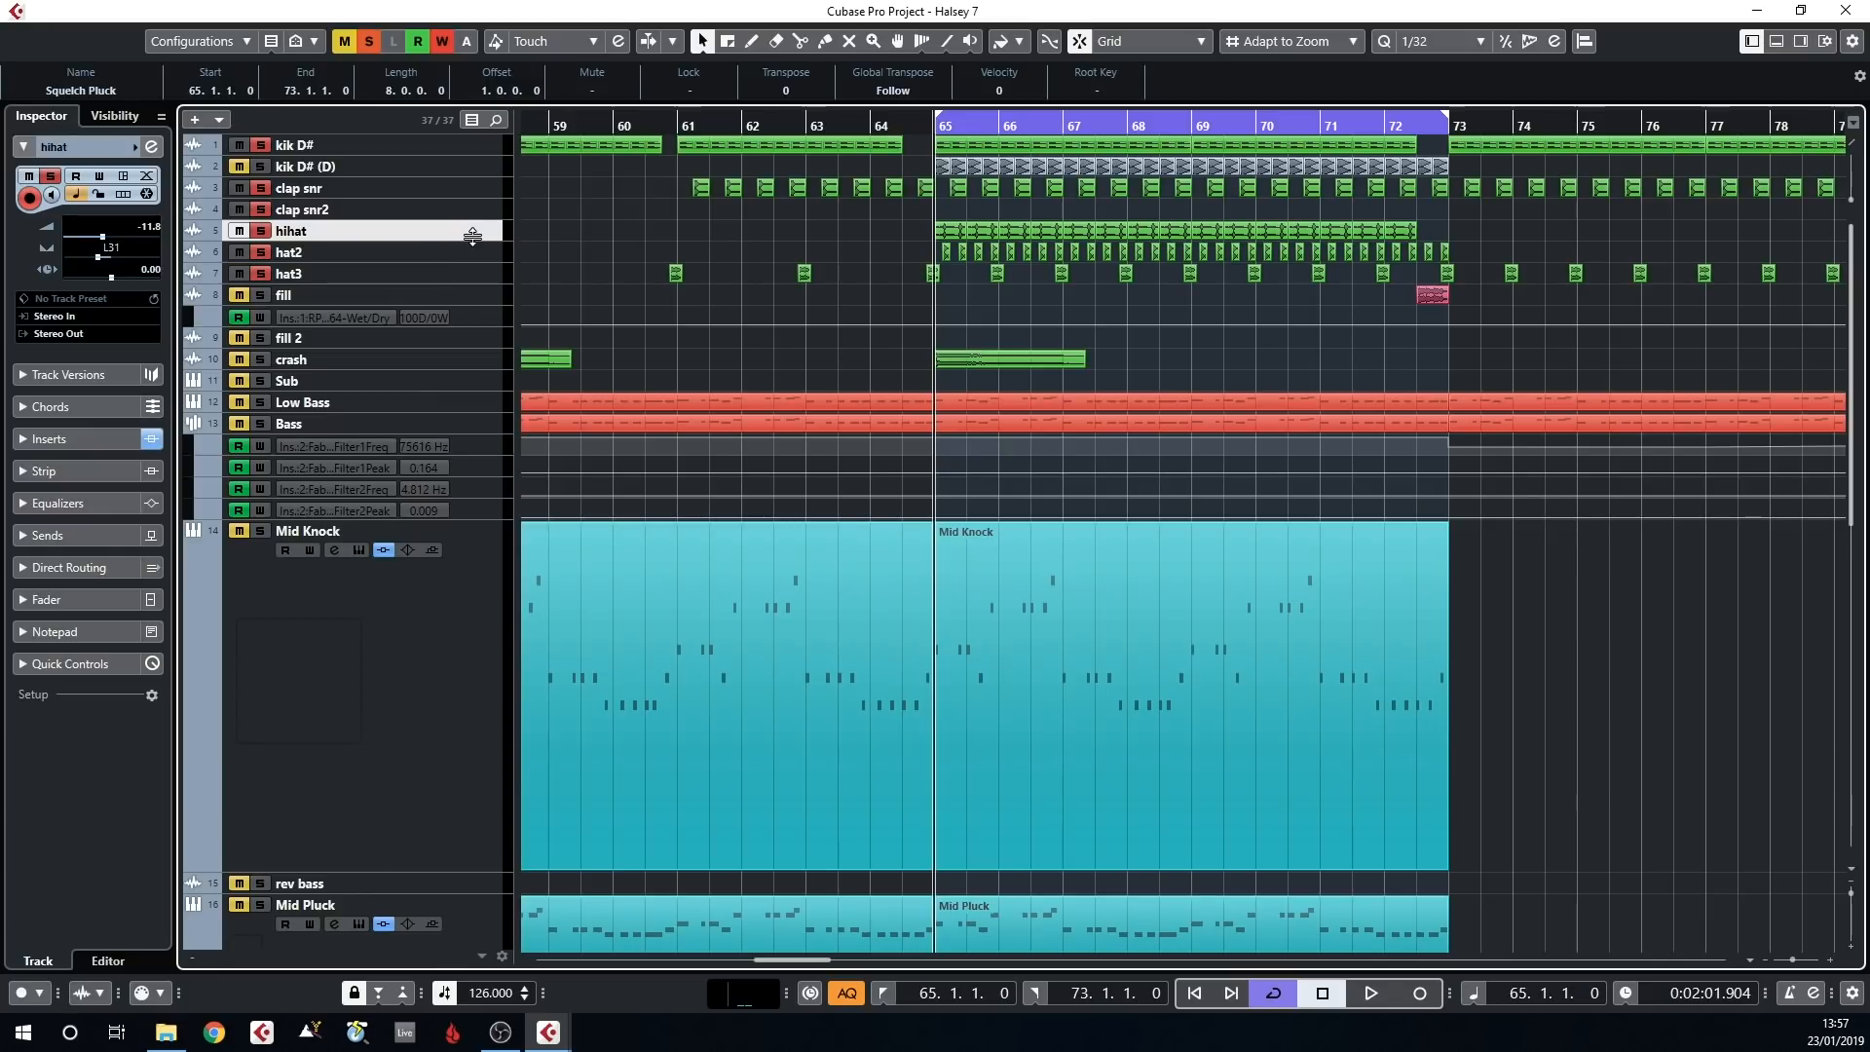
pyautogui.moveTo(265, 250); pyautogui.dragTo(261, 273)
pyautogui.press('space')
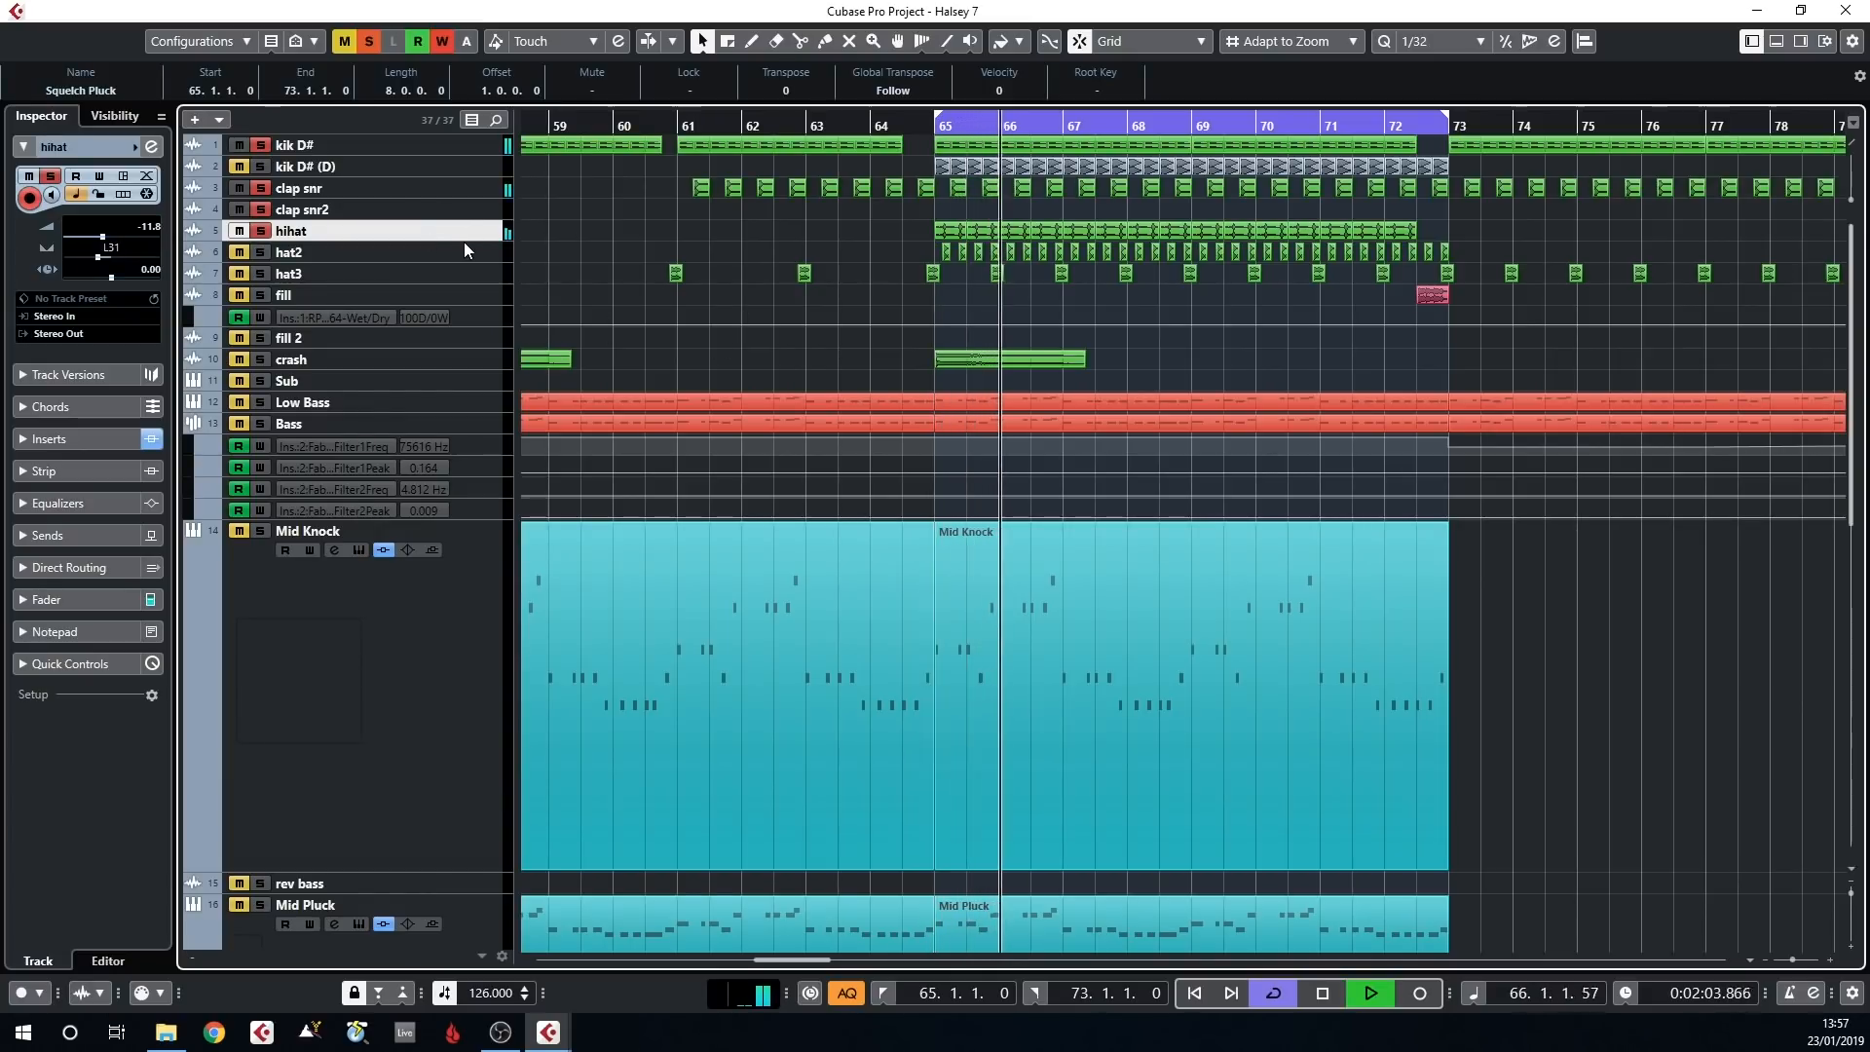
pyautogui.moveTo(464, 241); pyautogui.dragTo(466, 281)
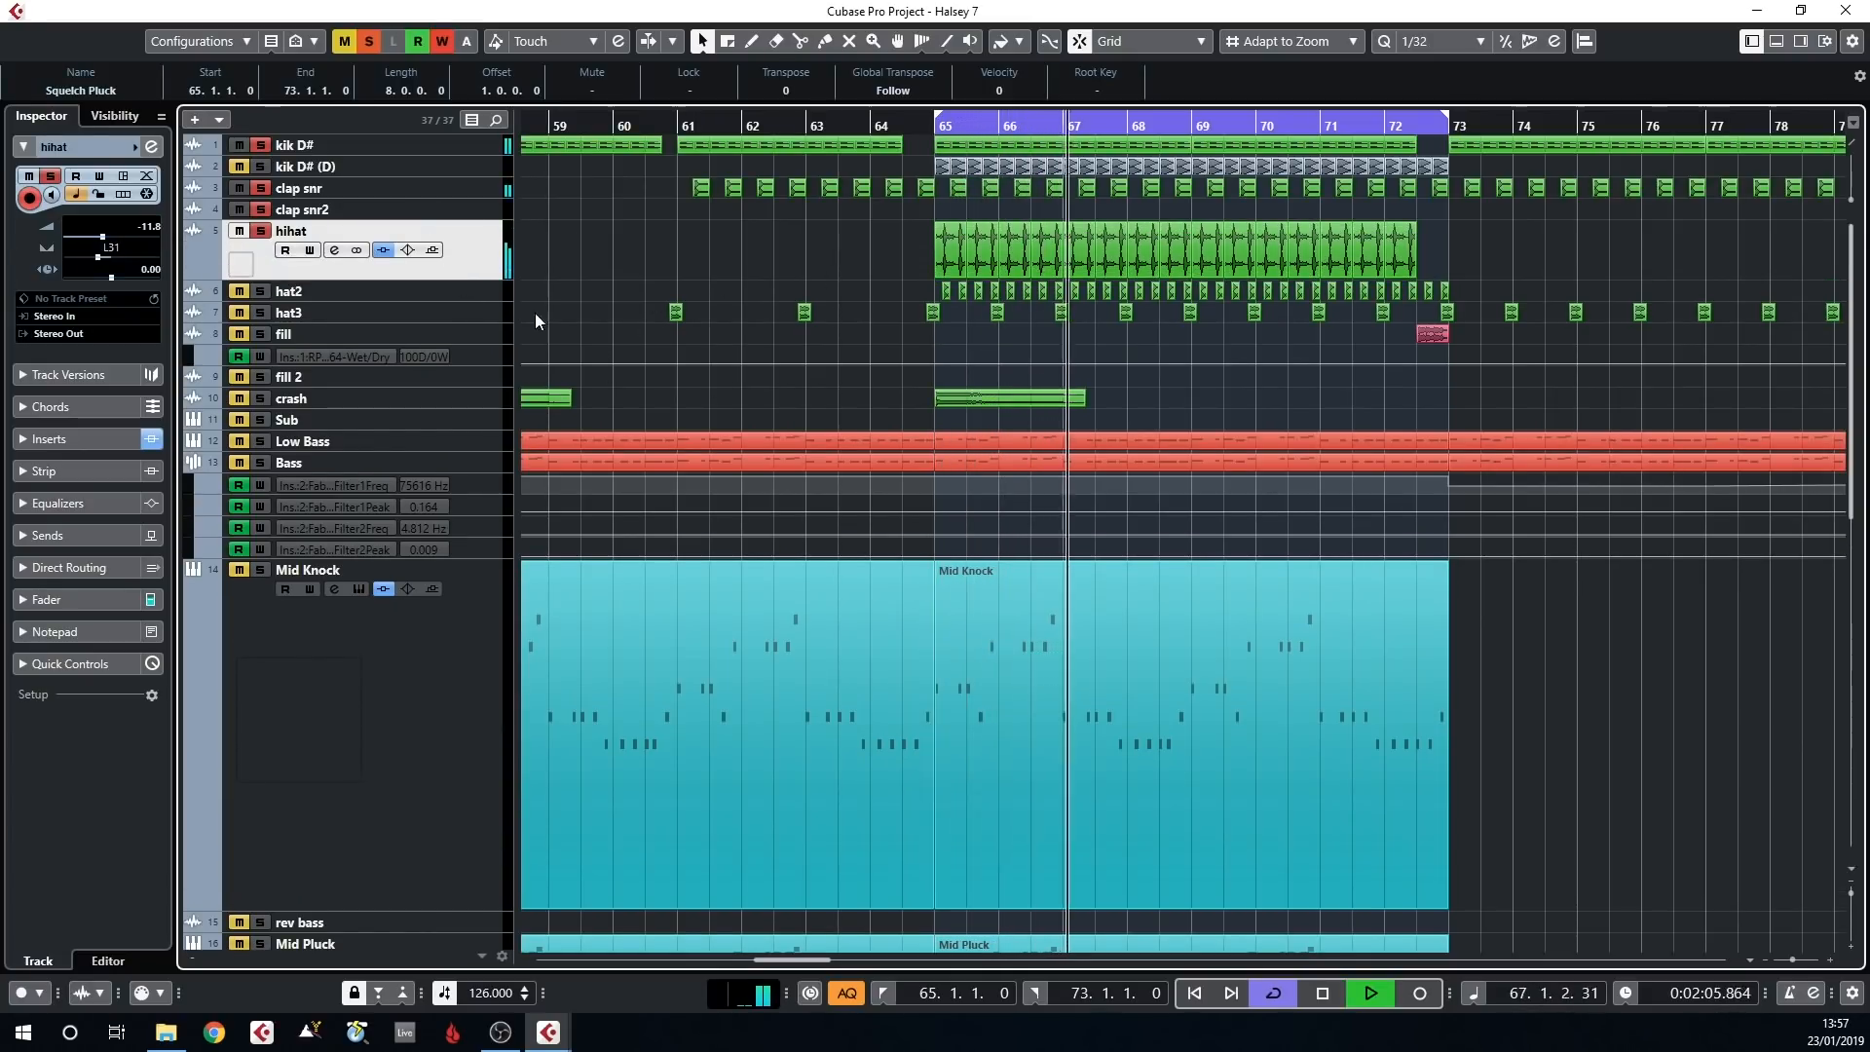
# Add hat2 and hat3 back to the solo, audition the layered hats with the drums, and stop playback
pyautogui.click(261, 291)
pyautogui.press('space')
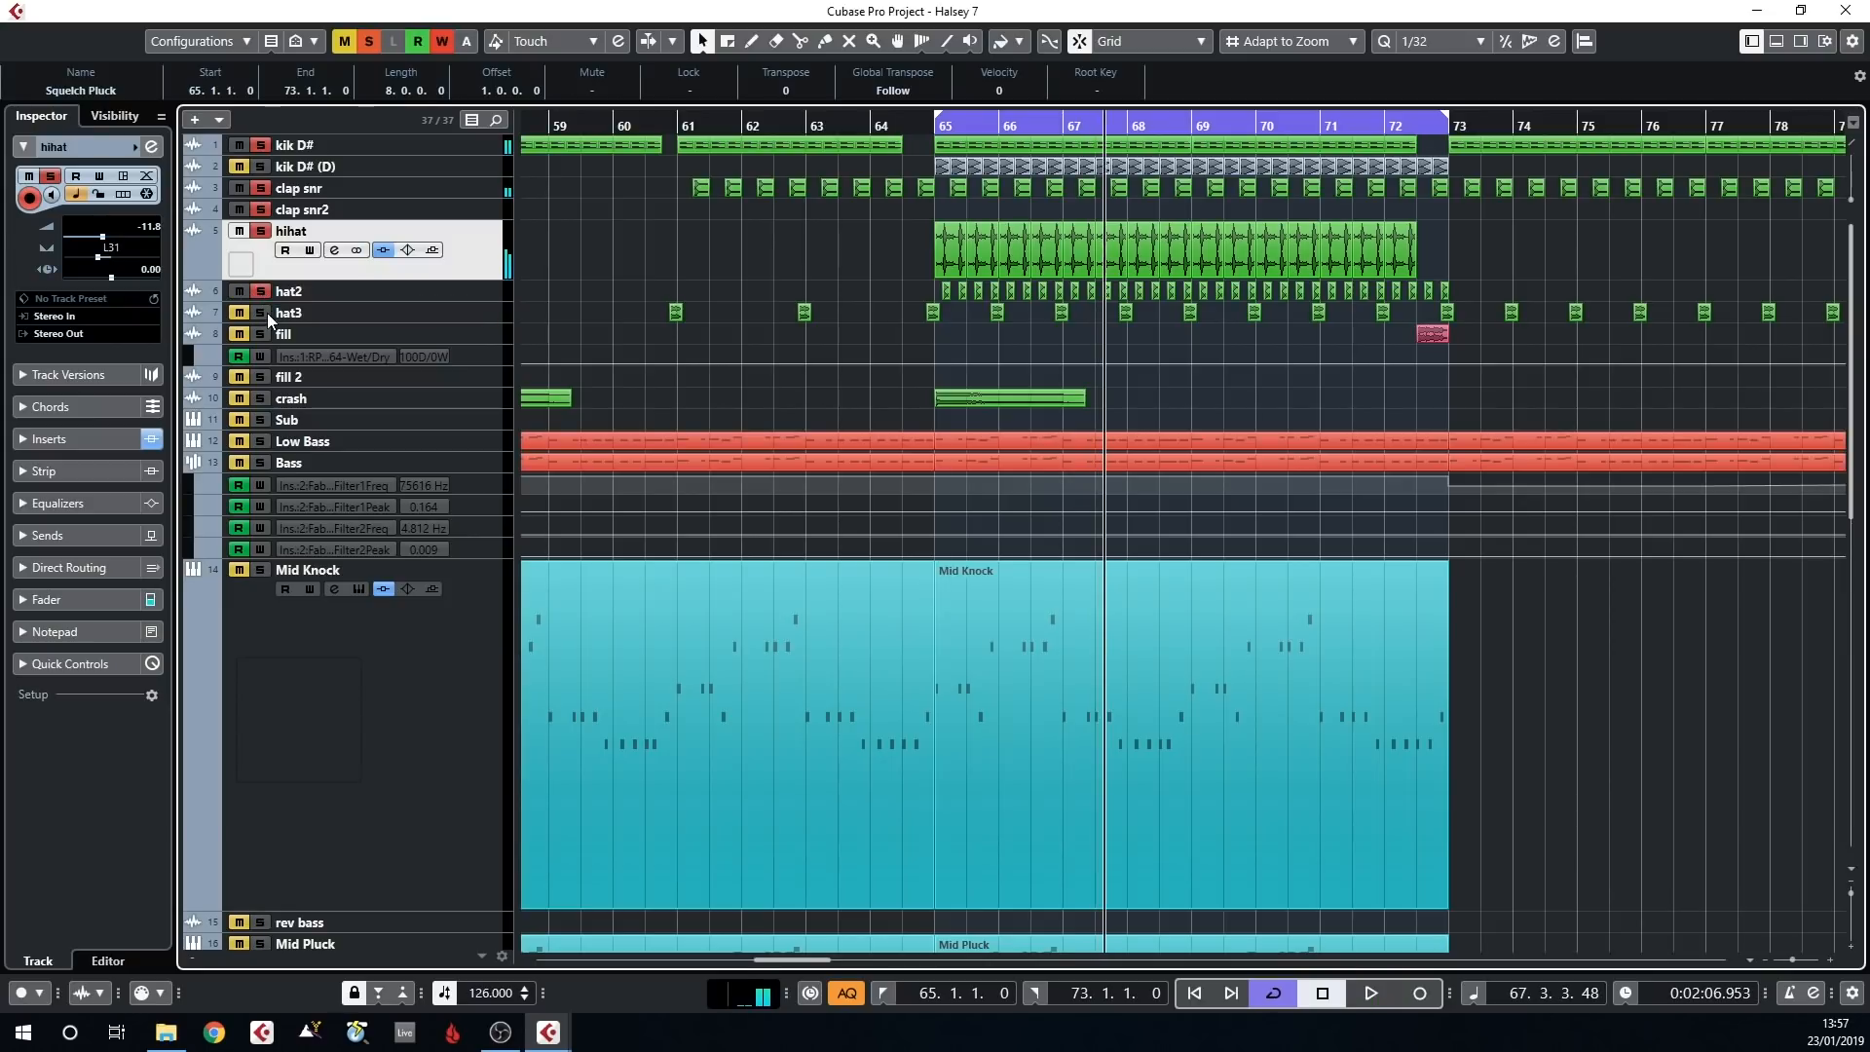
pyautogui.press('space')
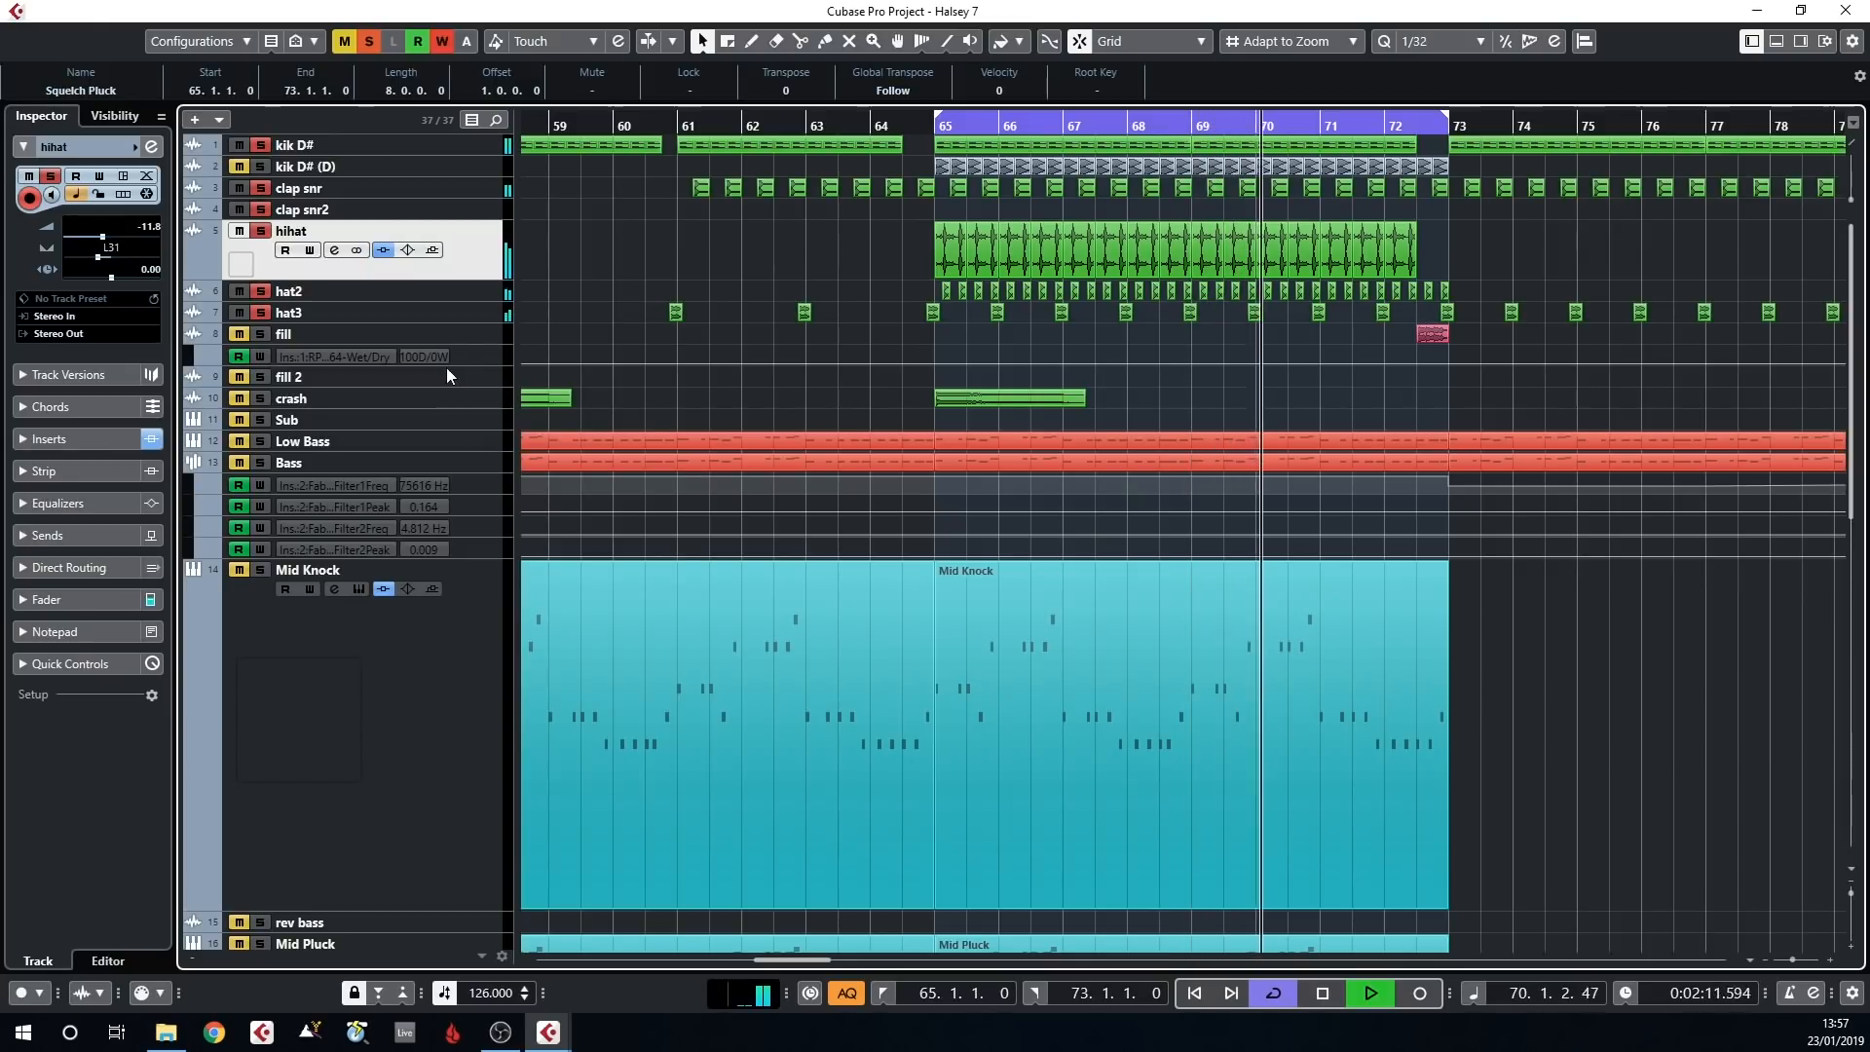
pyautogui.press('space')
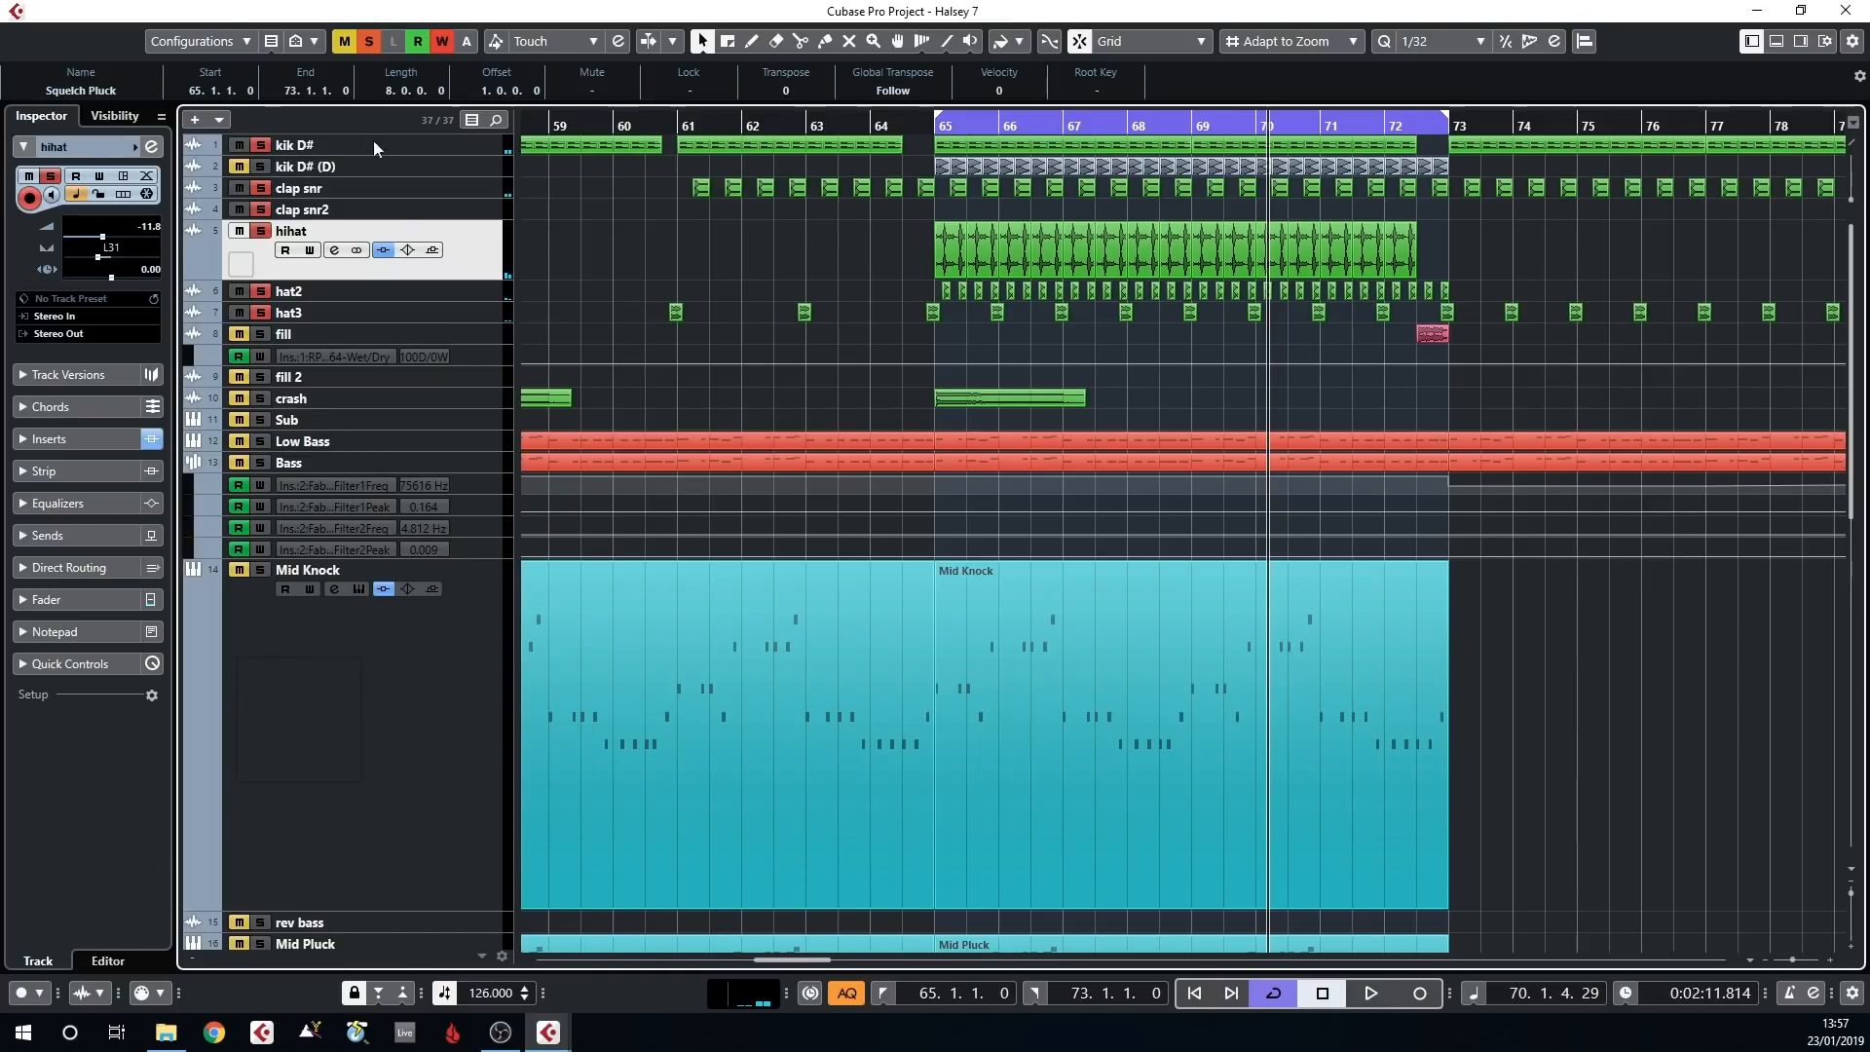
# Clear all solos, solo the vox cut, vox cut 2 and vox sample tracks, and audition the vocals from bar 65
pyautogui.click(367, 41)
pyautogui.scroll(-10, 865, 360)
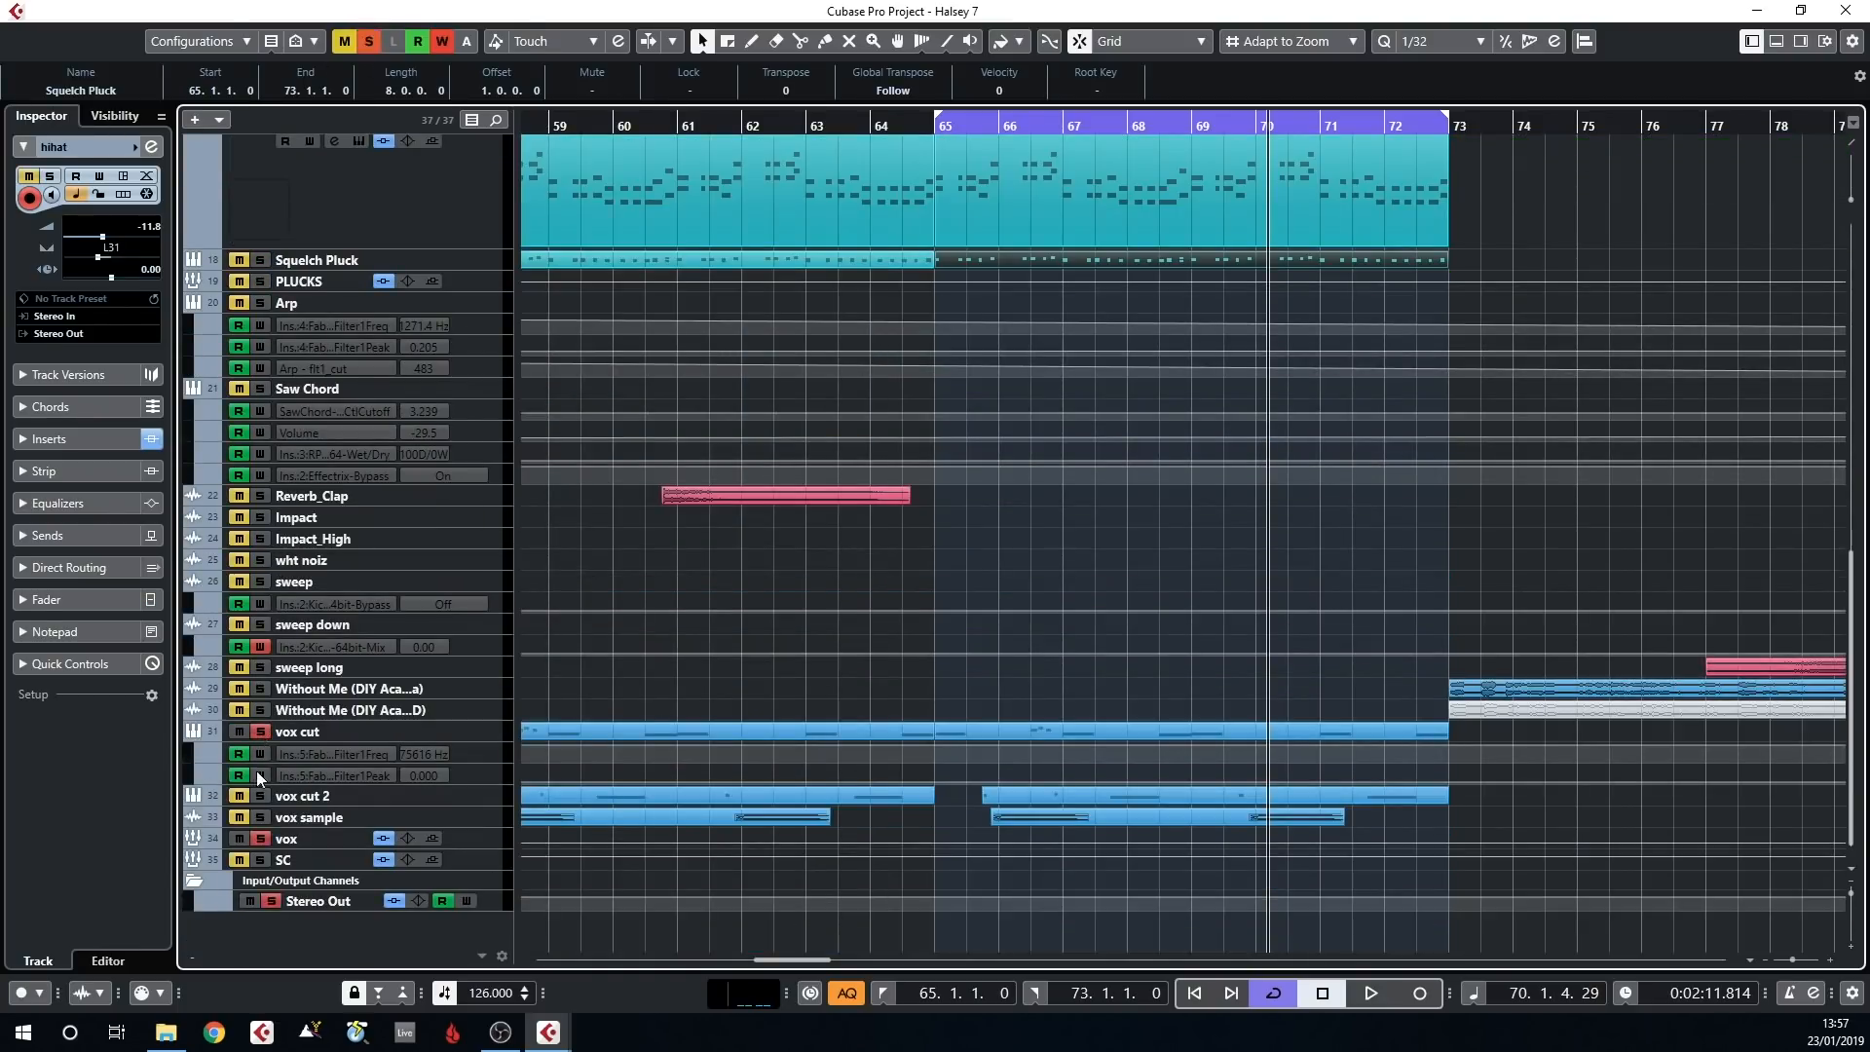
pyautogui.press('space')
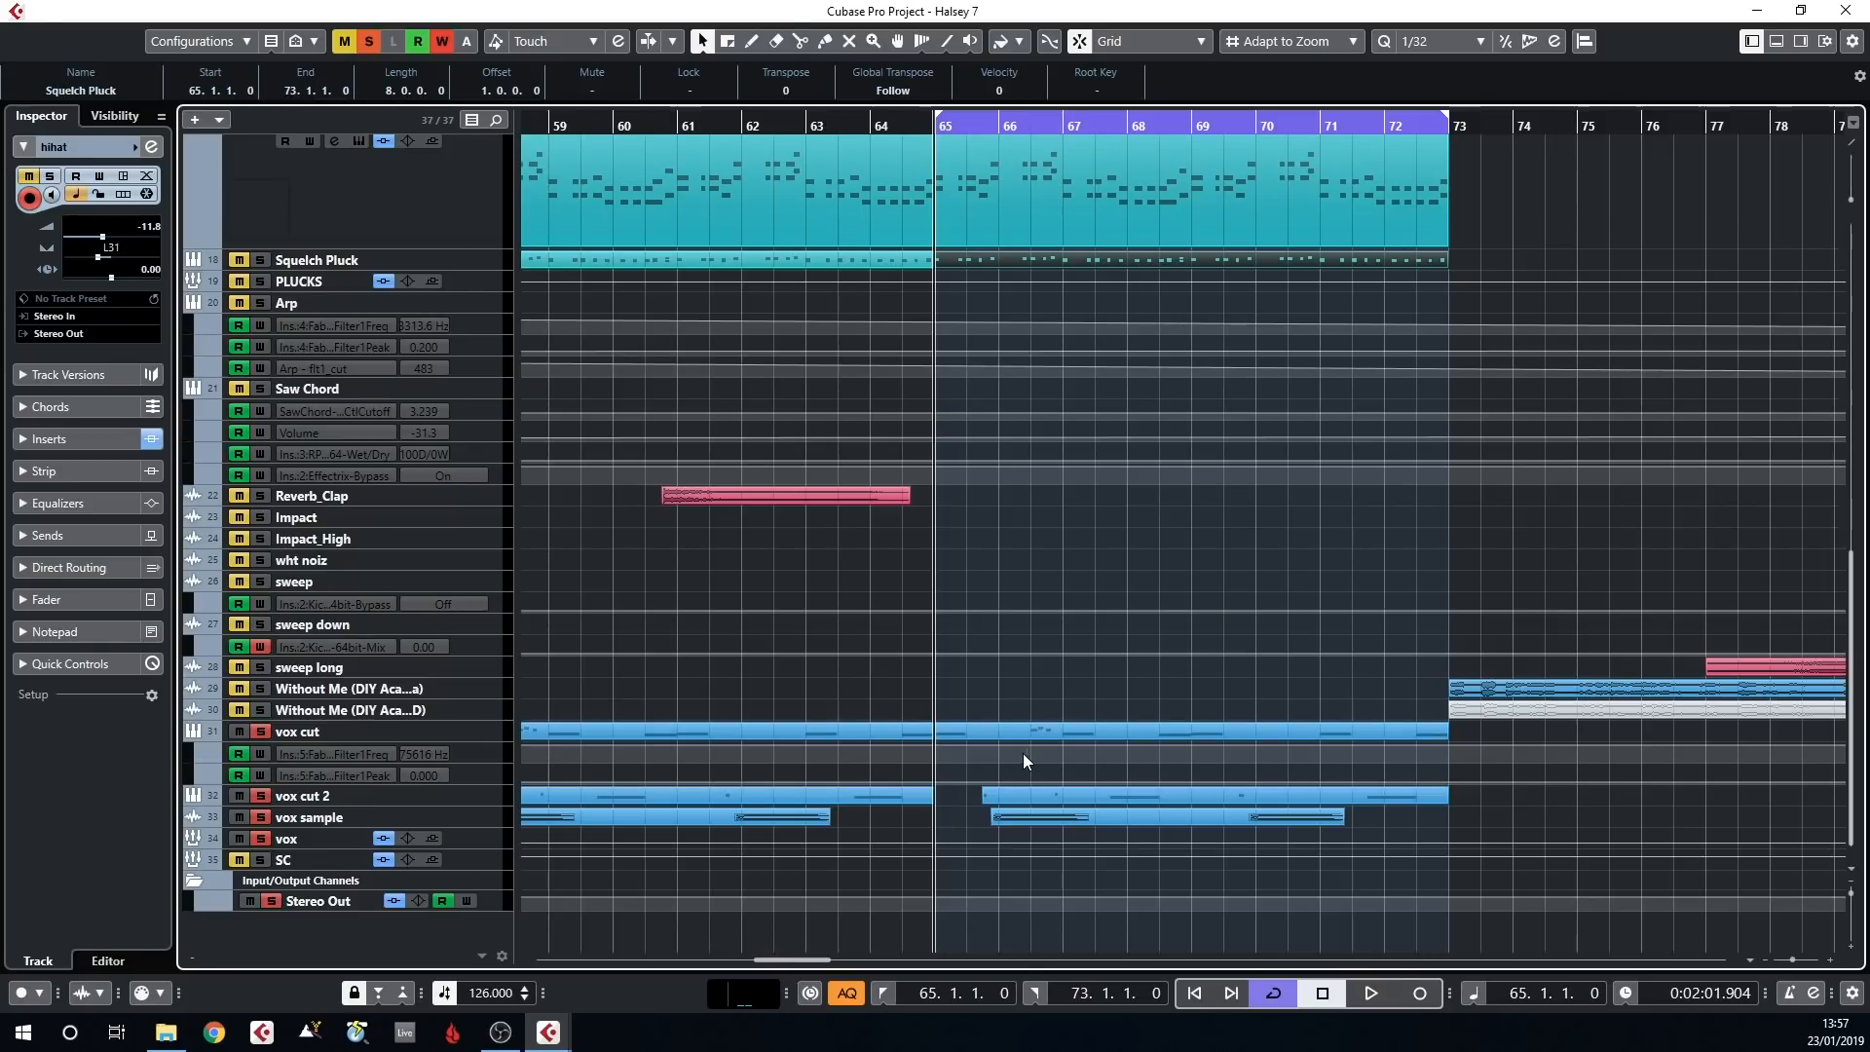
pyautogui.press('space')
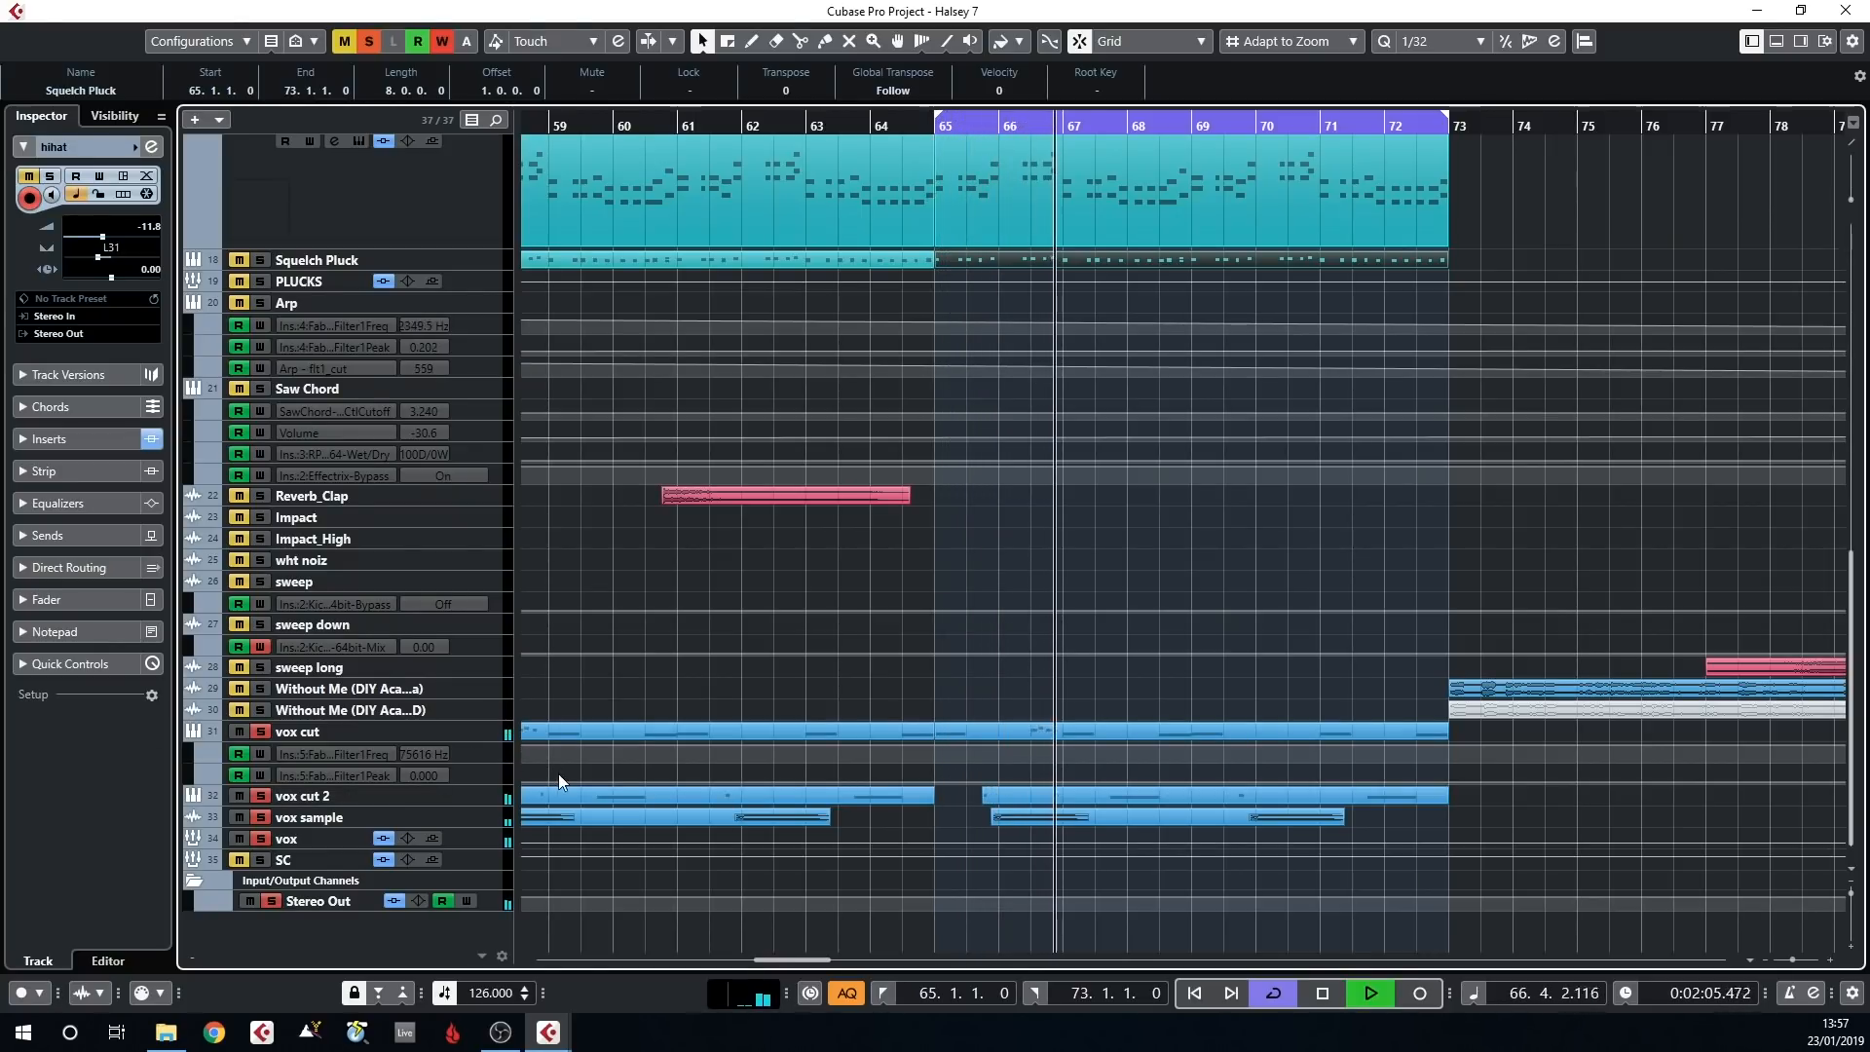
pyautogui.press('space')
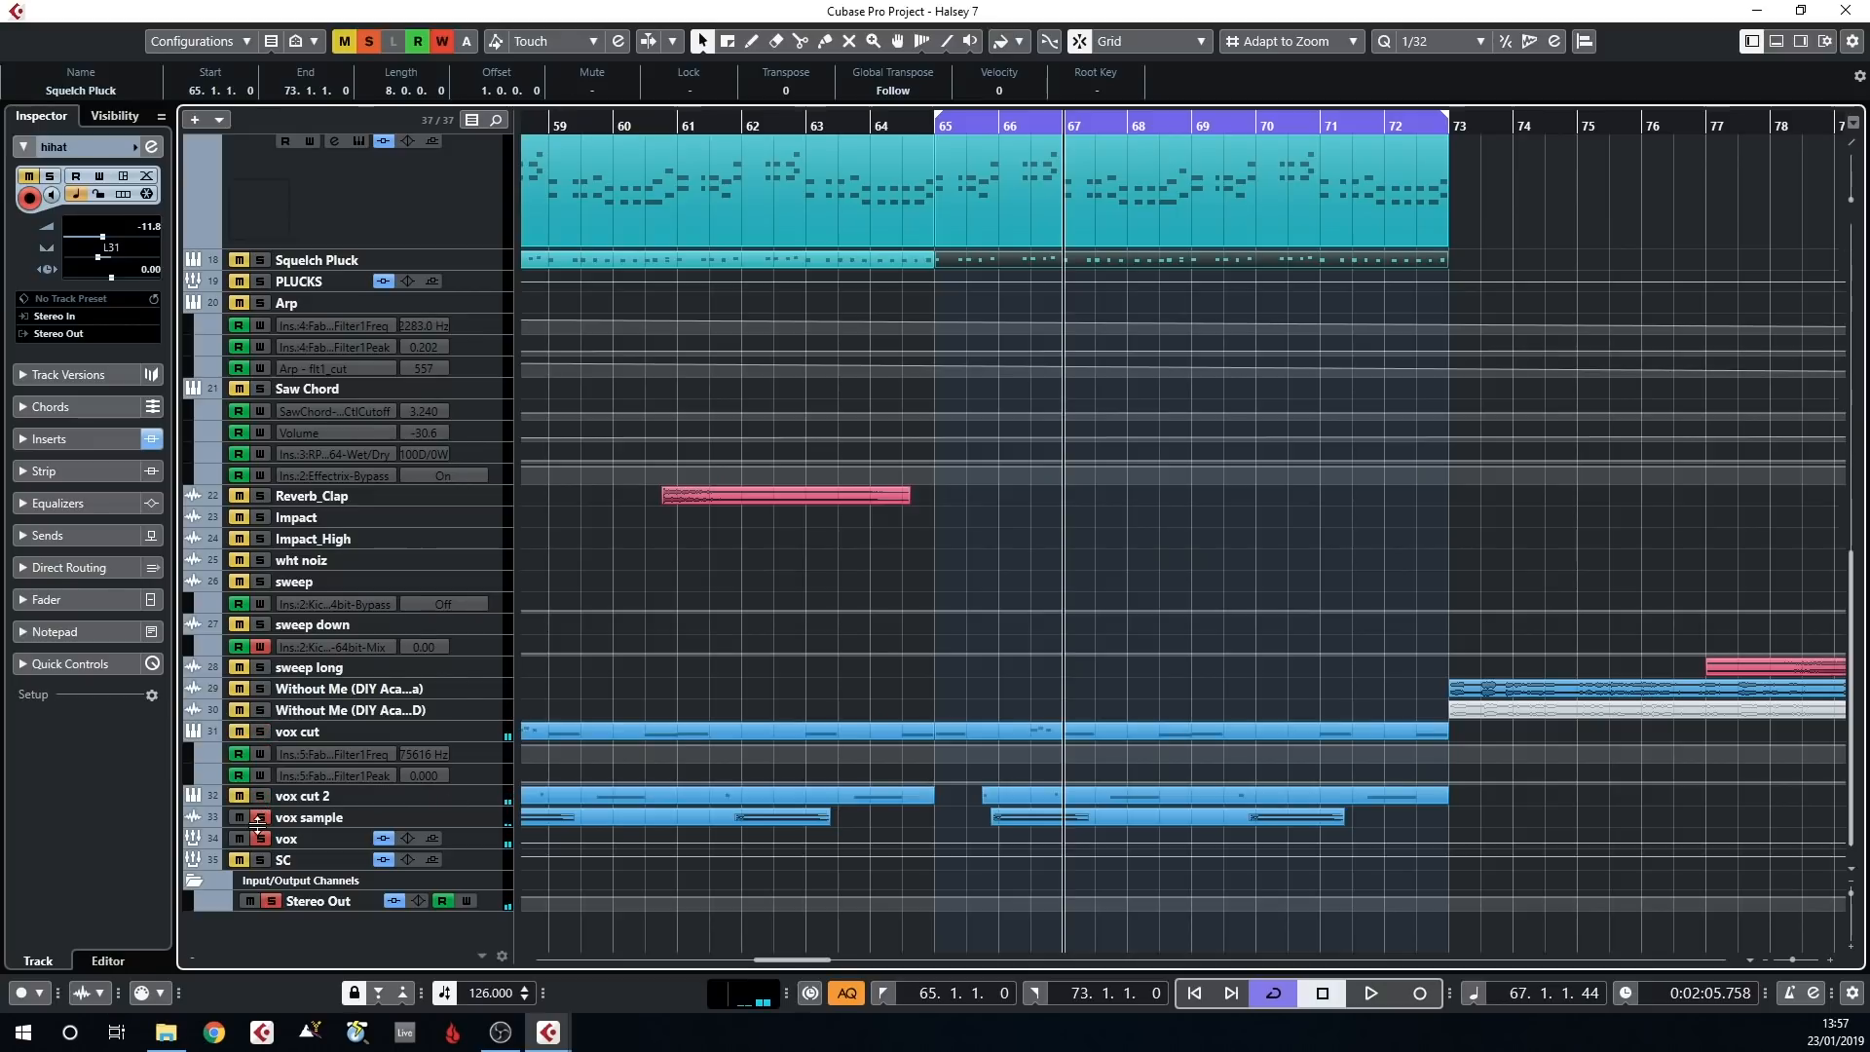
# Clear the vocal solos, play the full arrangement from bar 65 while viewing all its tracks, and stop playback
pyautogui.scroll(10, 454, 314)
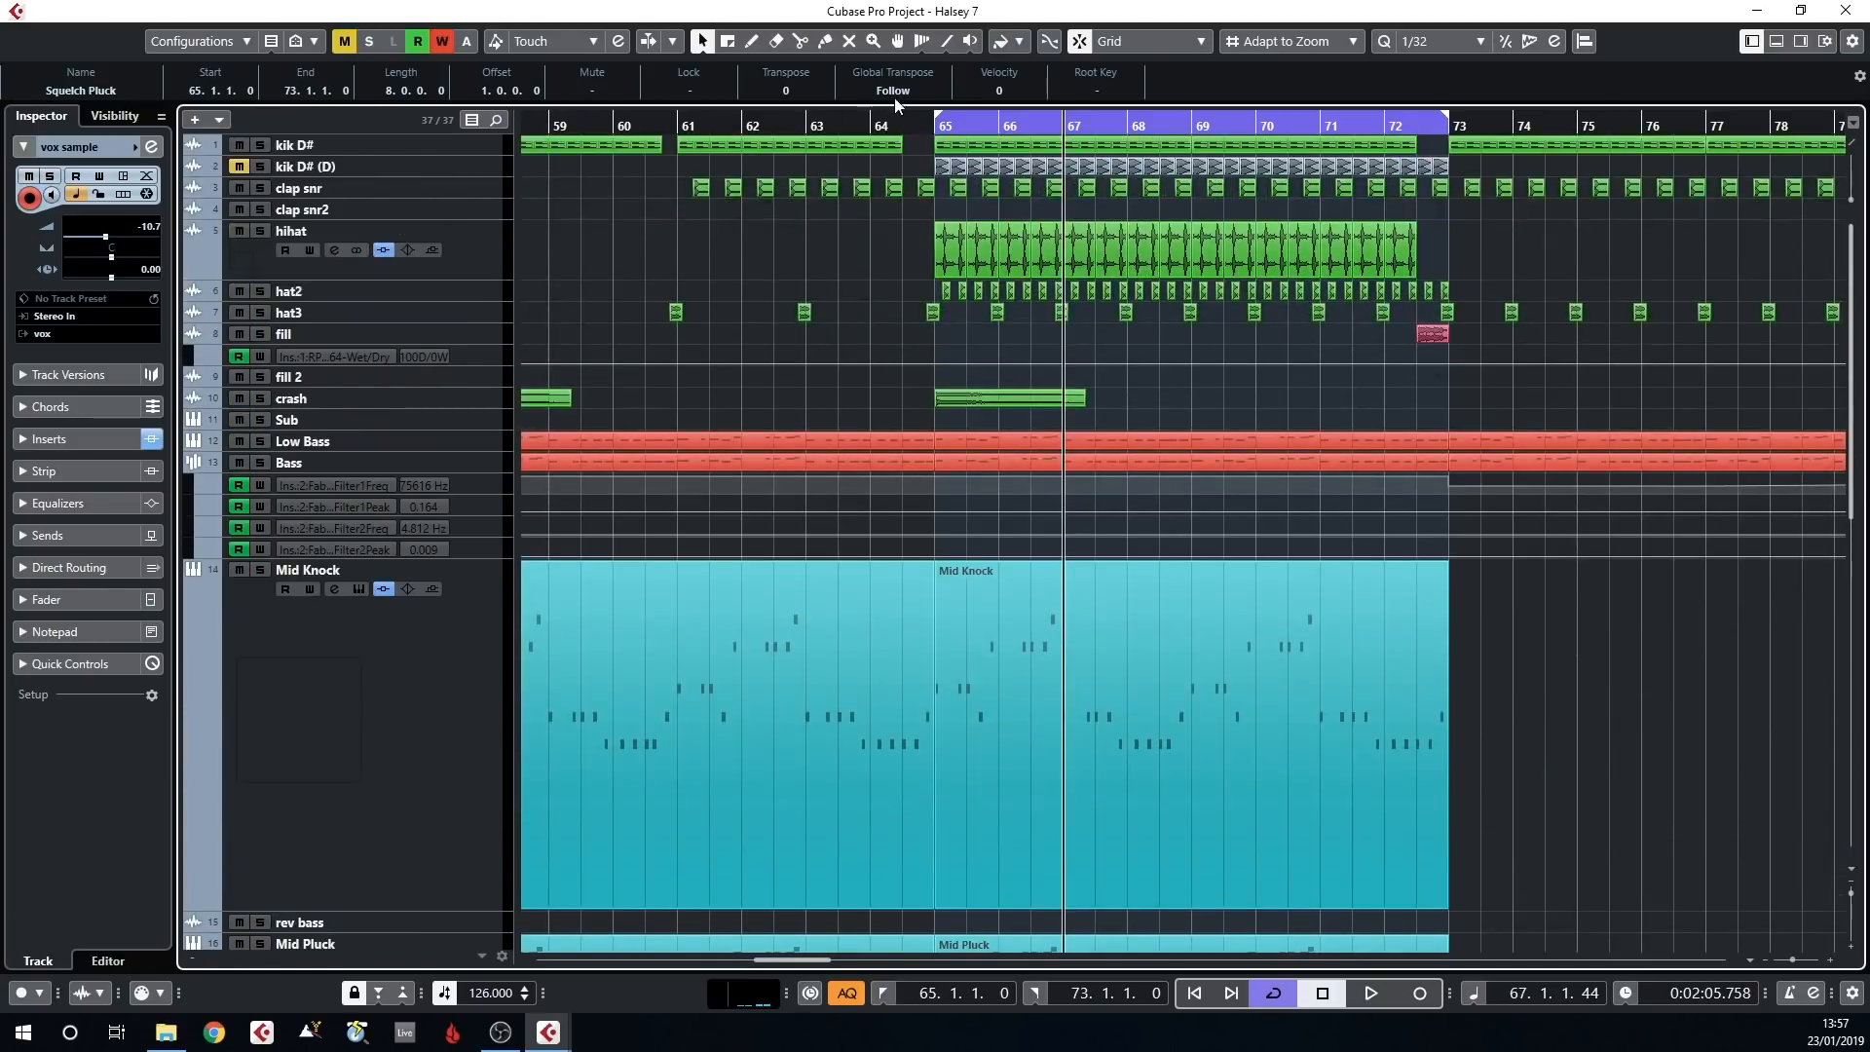
pyautogui.click(933, 132)
pyautogui.click(900, 127)
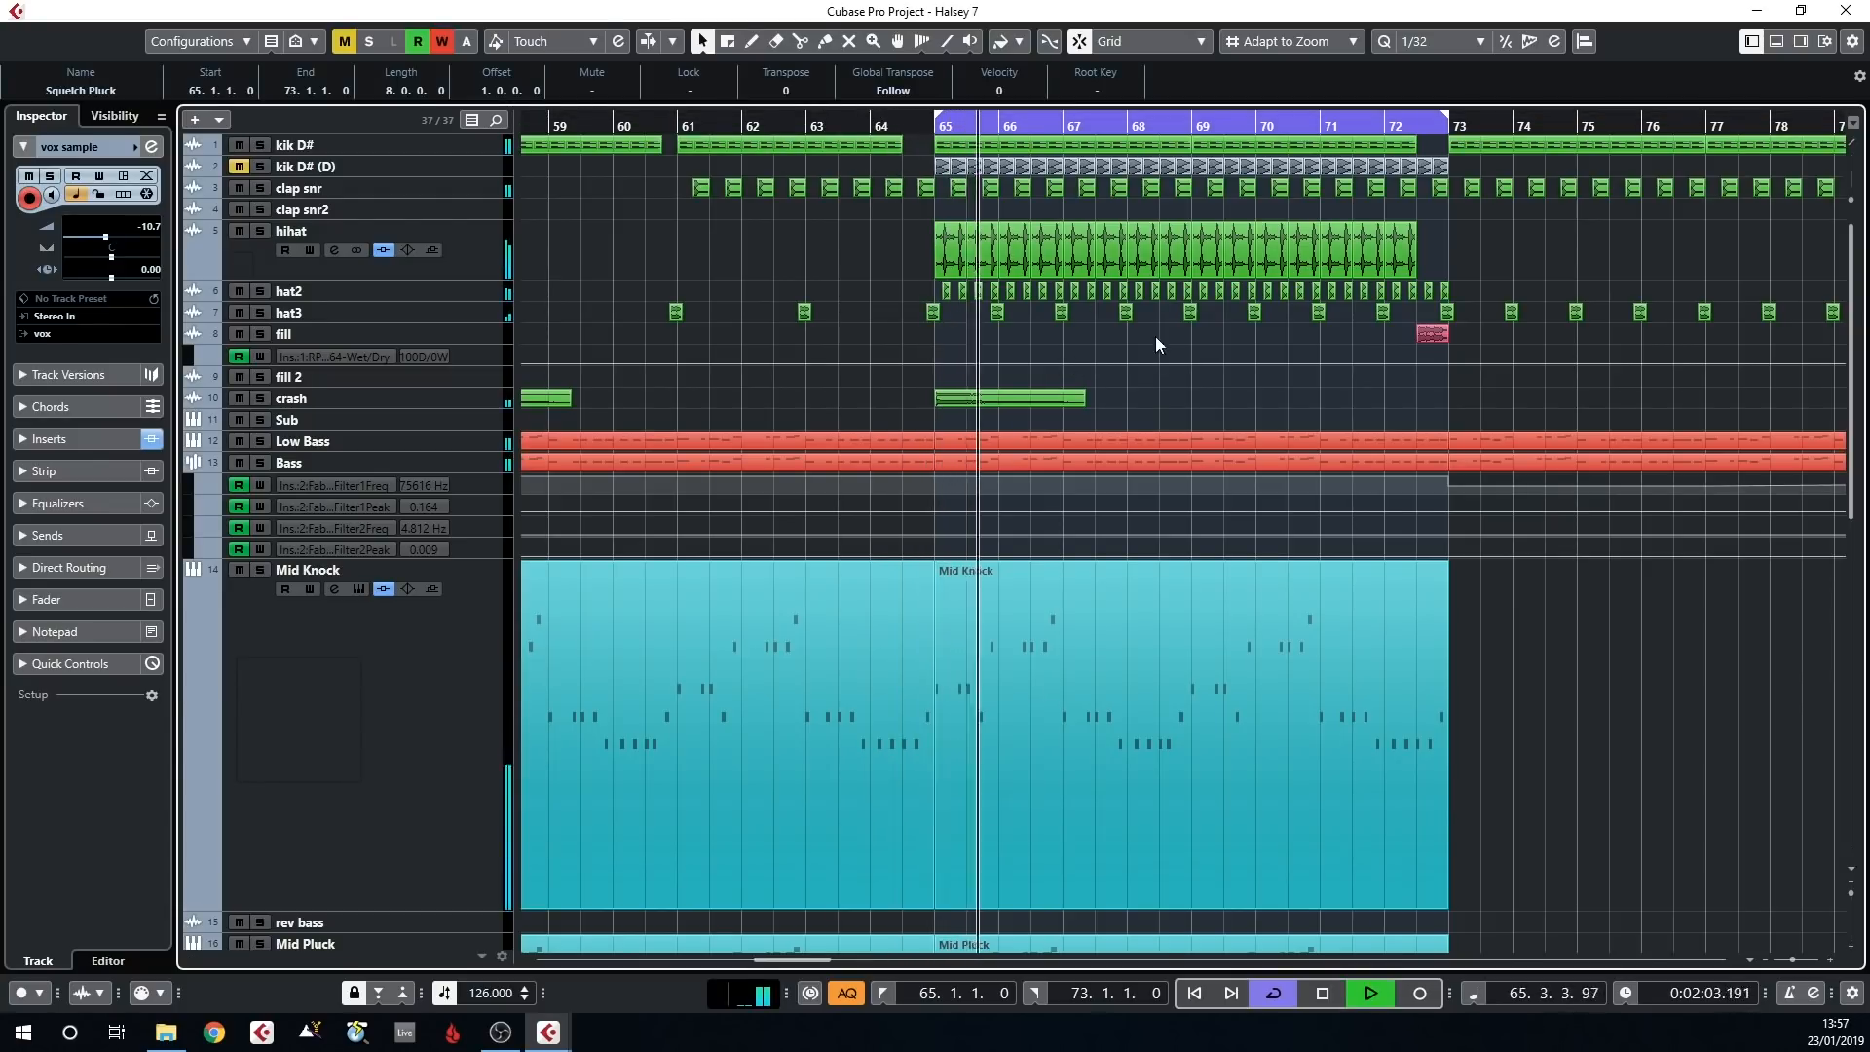
pyautogui.scroll(-3, 1156, 336)
pyautogui.scroll(-10, 1237, 390)
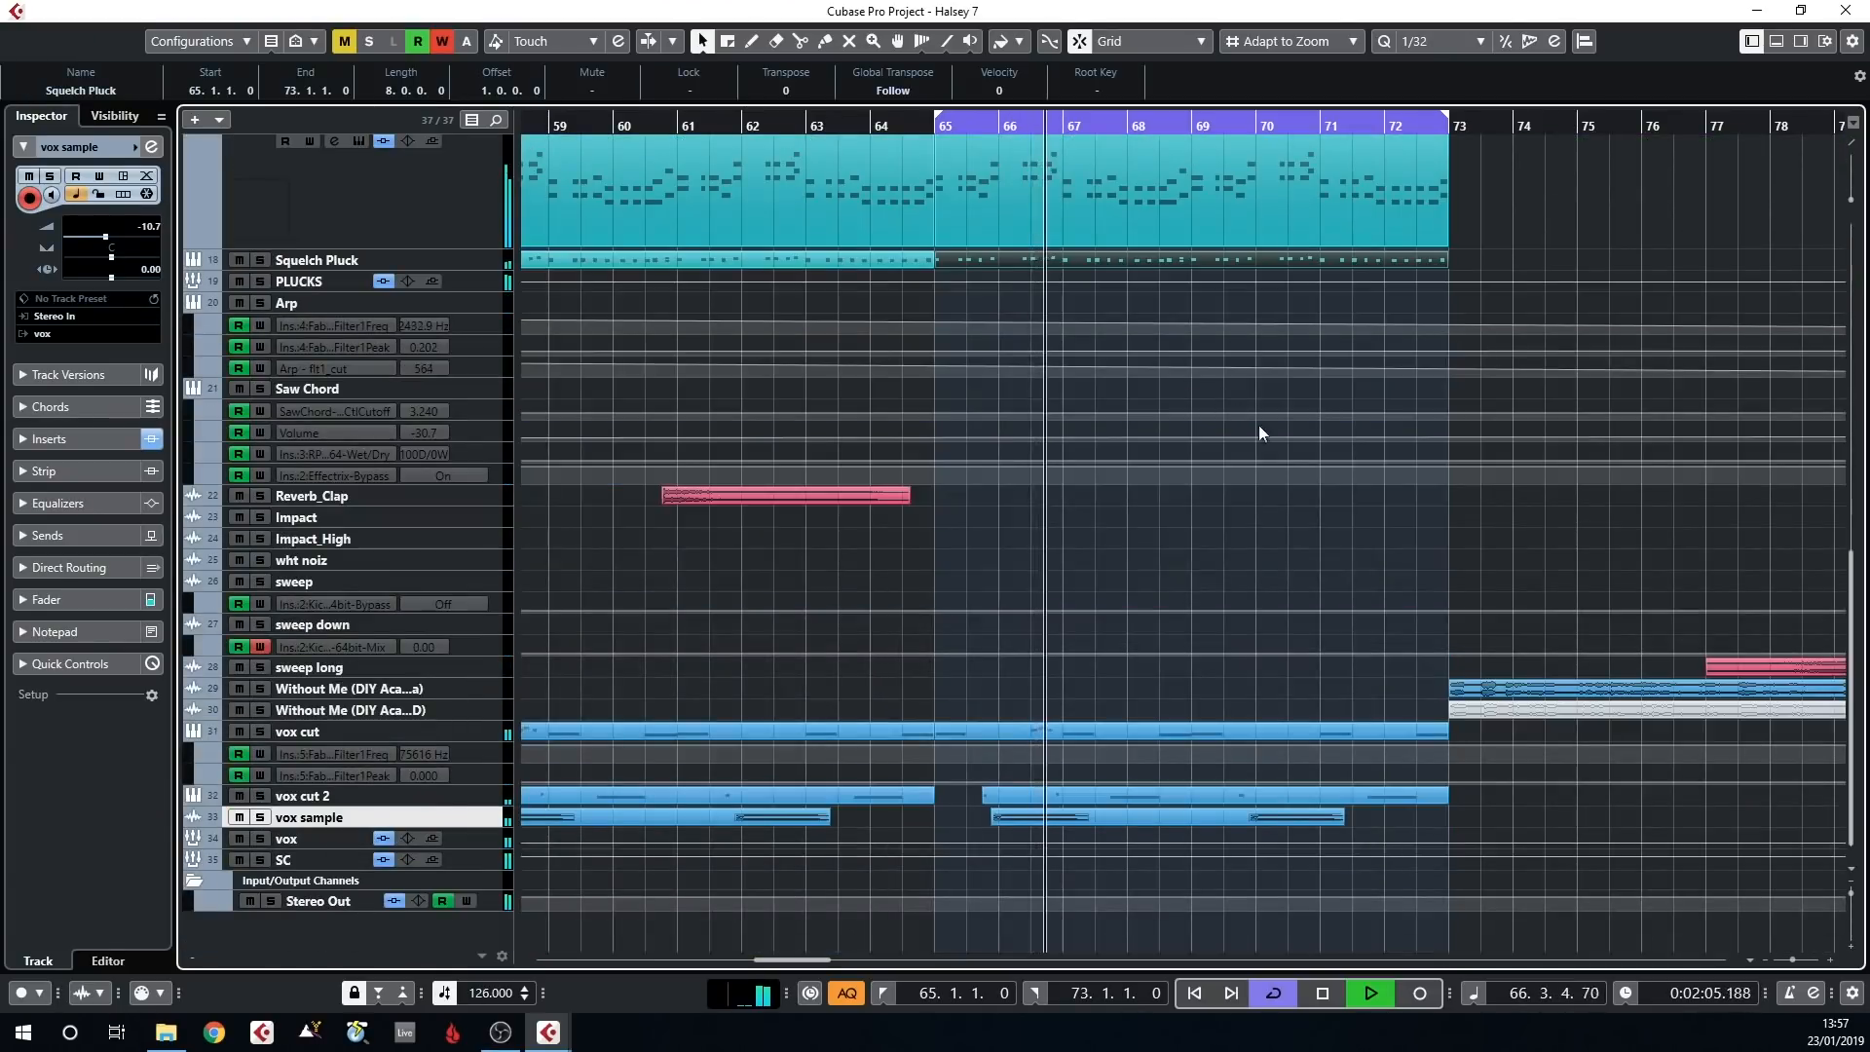
pyautogui.scroll(15, 1252, 428)
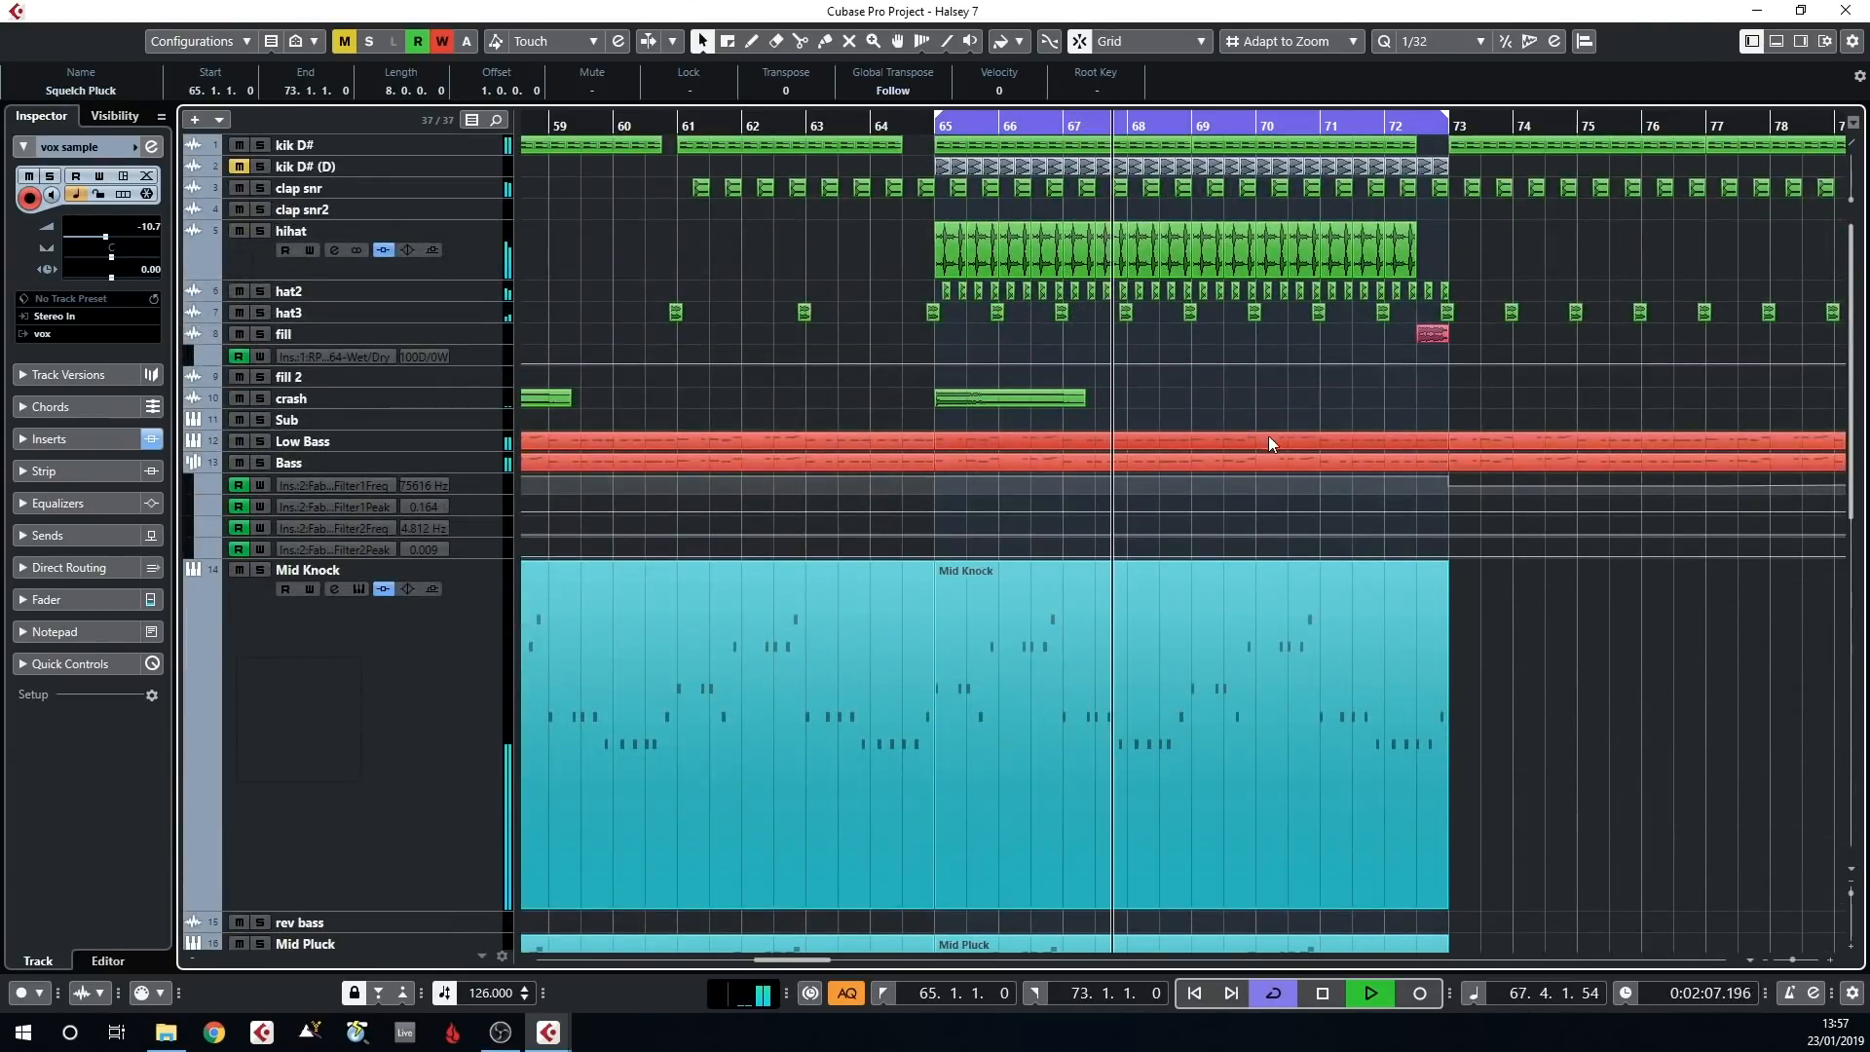
pyautogui.press('space')
# Return to bar 65, select the tracks from Mid Knock through Squelch Pluck and mute them together
pyautogui.click(940, 122)
pyautogui.scroll(-5, 461, 519)
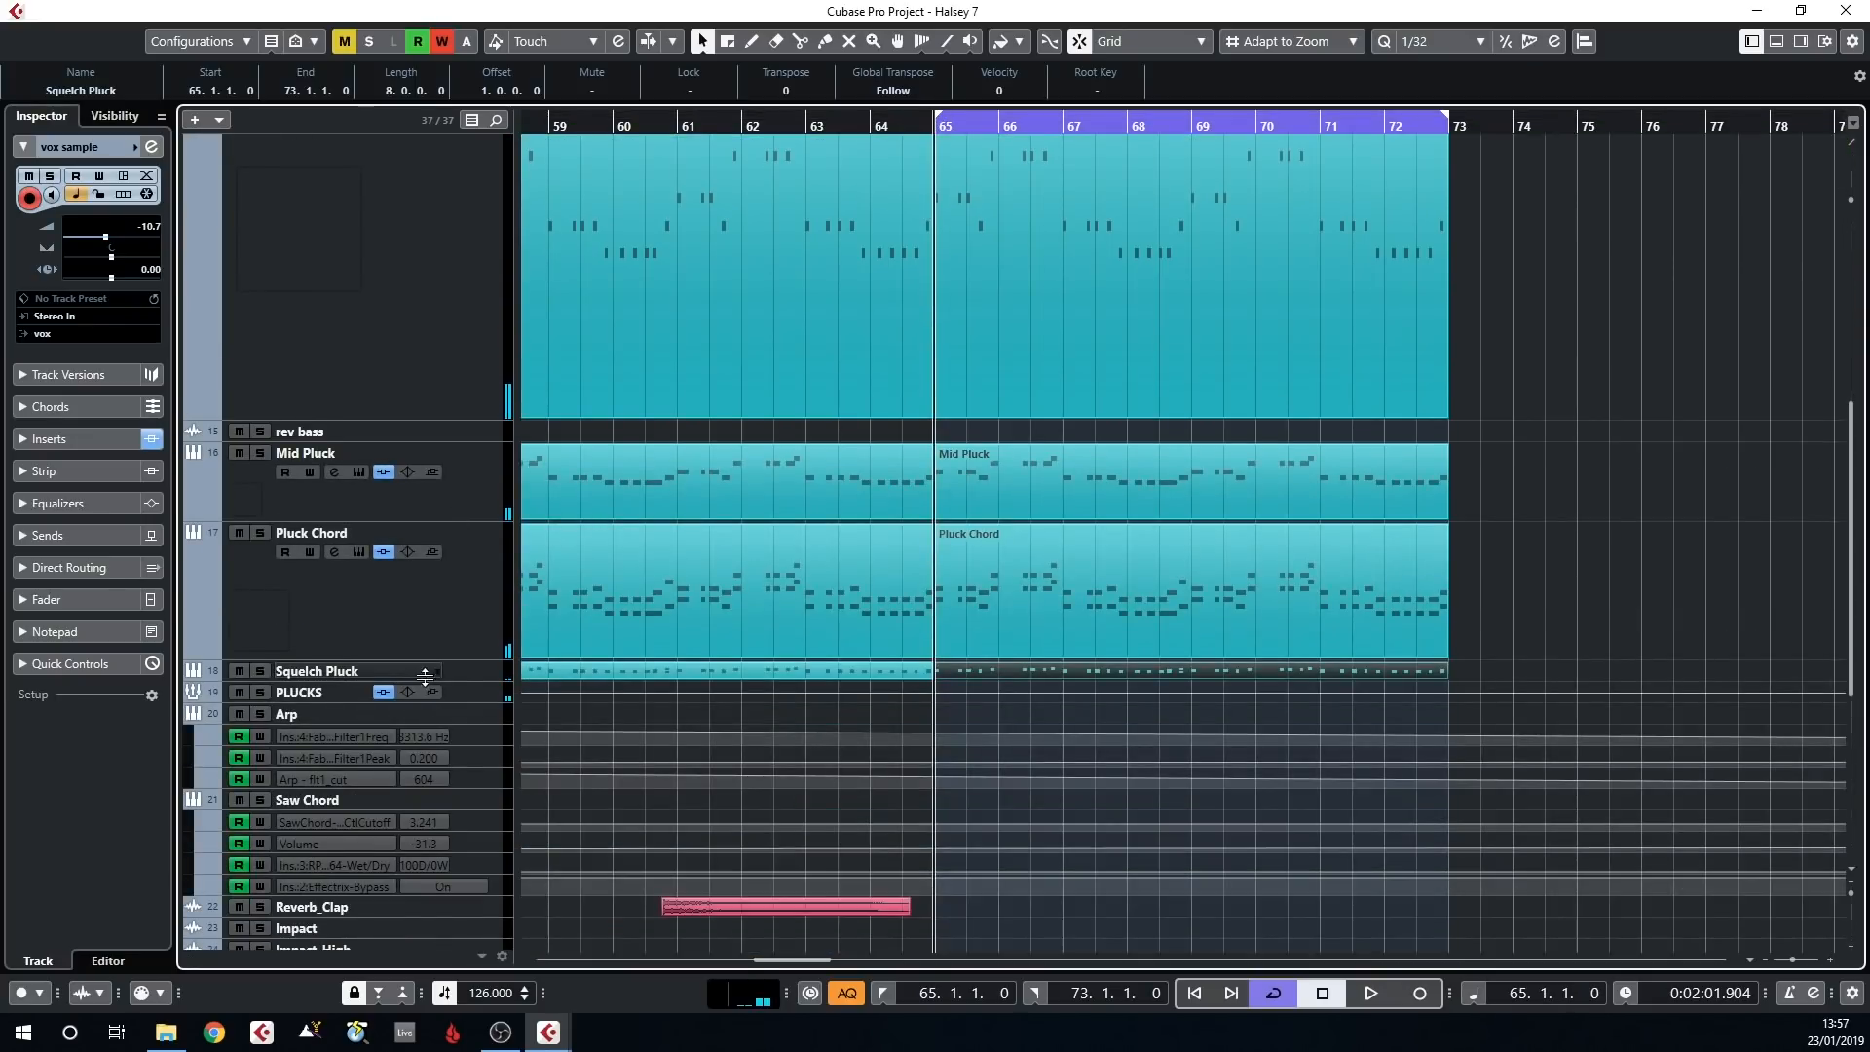
pyautogui.click(443, 668)
pyautogui.scroll(3, 413, 513)
pyautogui.click(408, 531)
pyautogui.press('m')
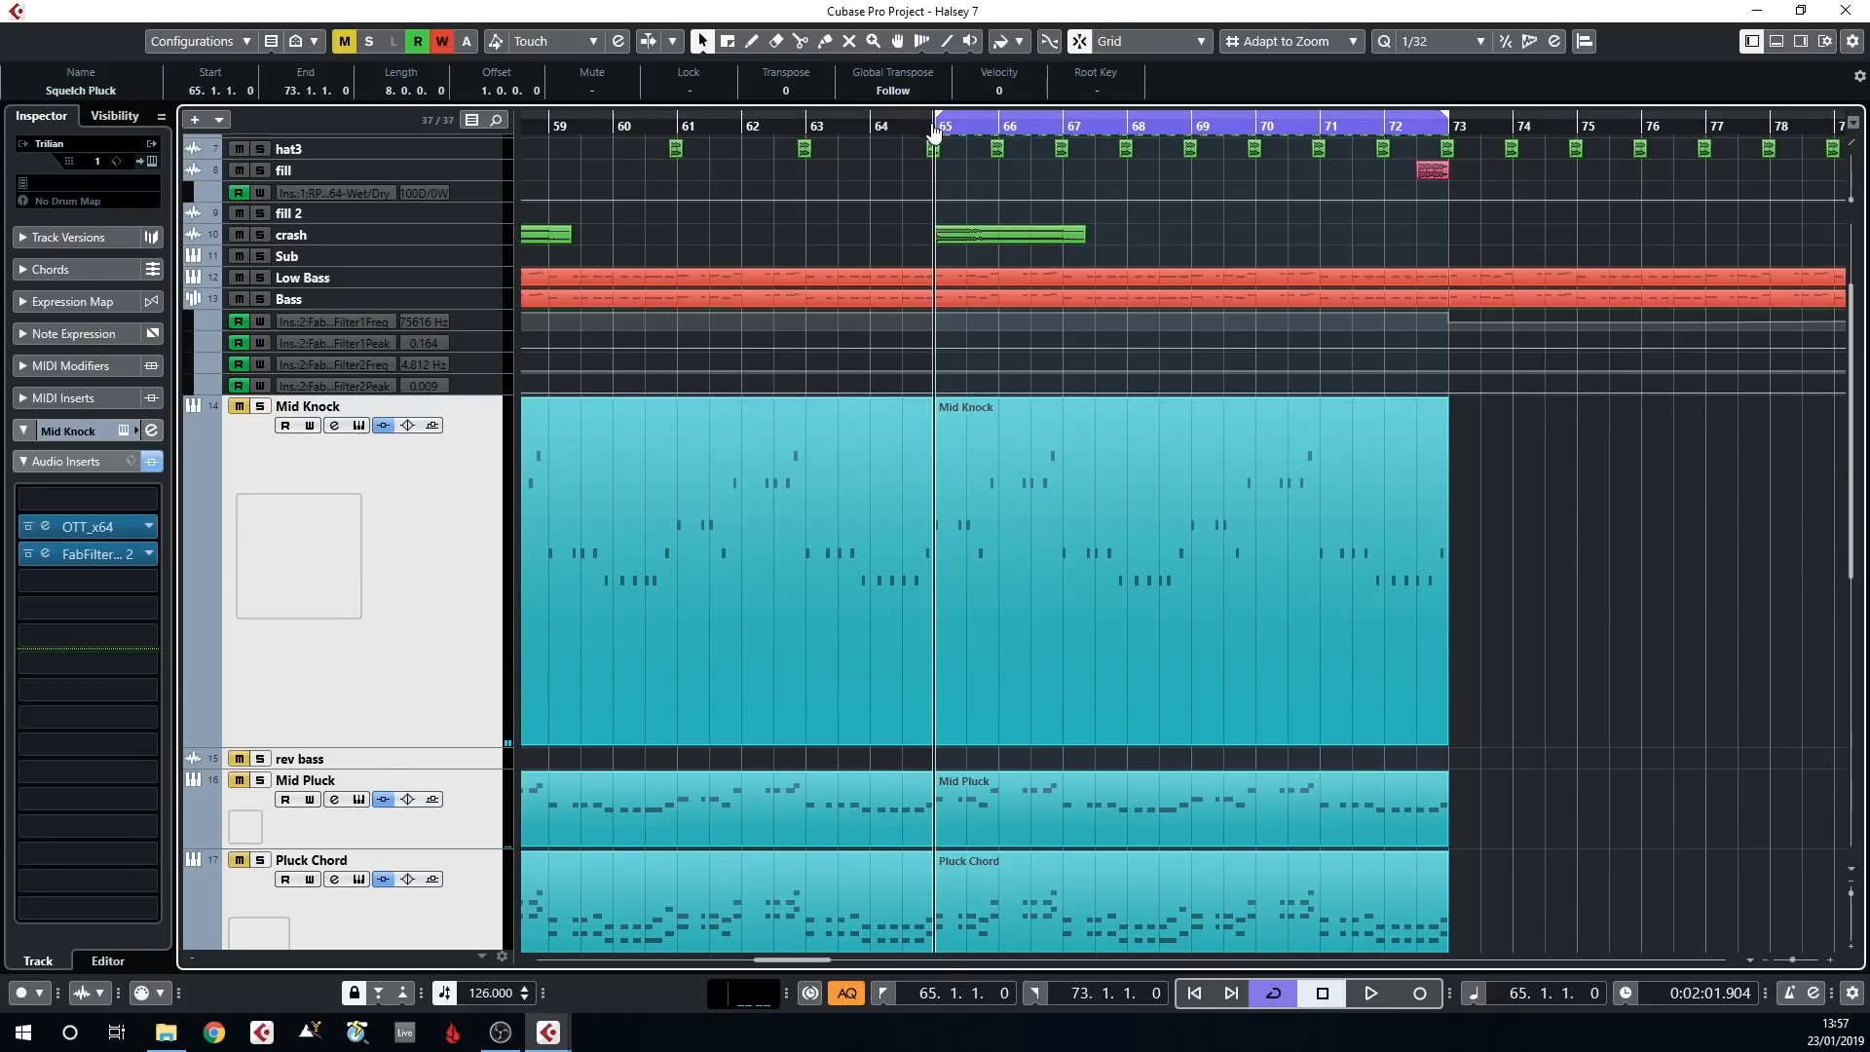
# Play from bar 65 with the Mid Knock and pluck layers muted, unmuting them during playback to compare
pyautogui.scroll(3, 953, 284)
pyautogui.press('space')
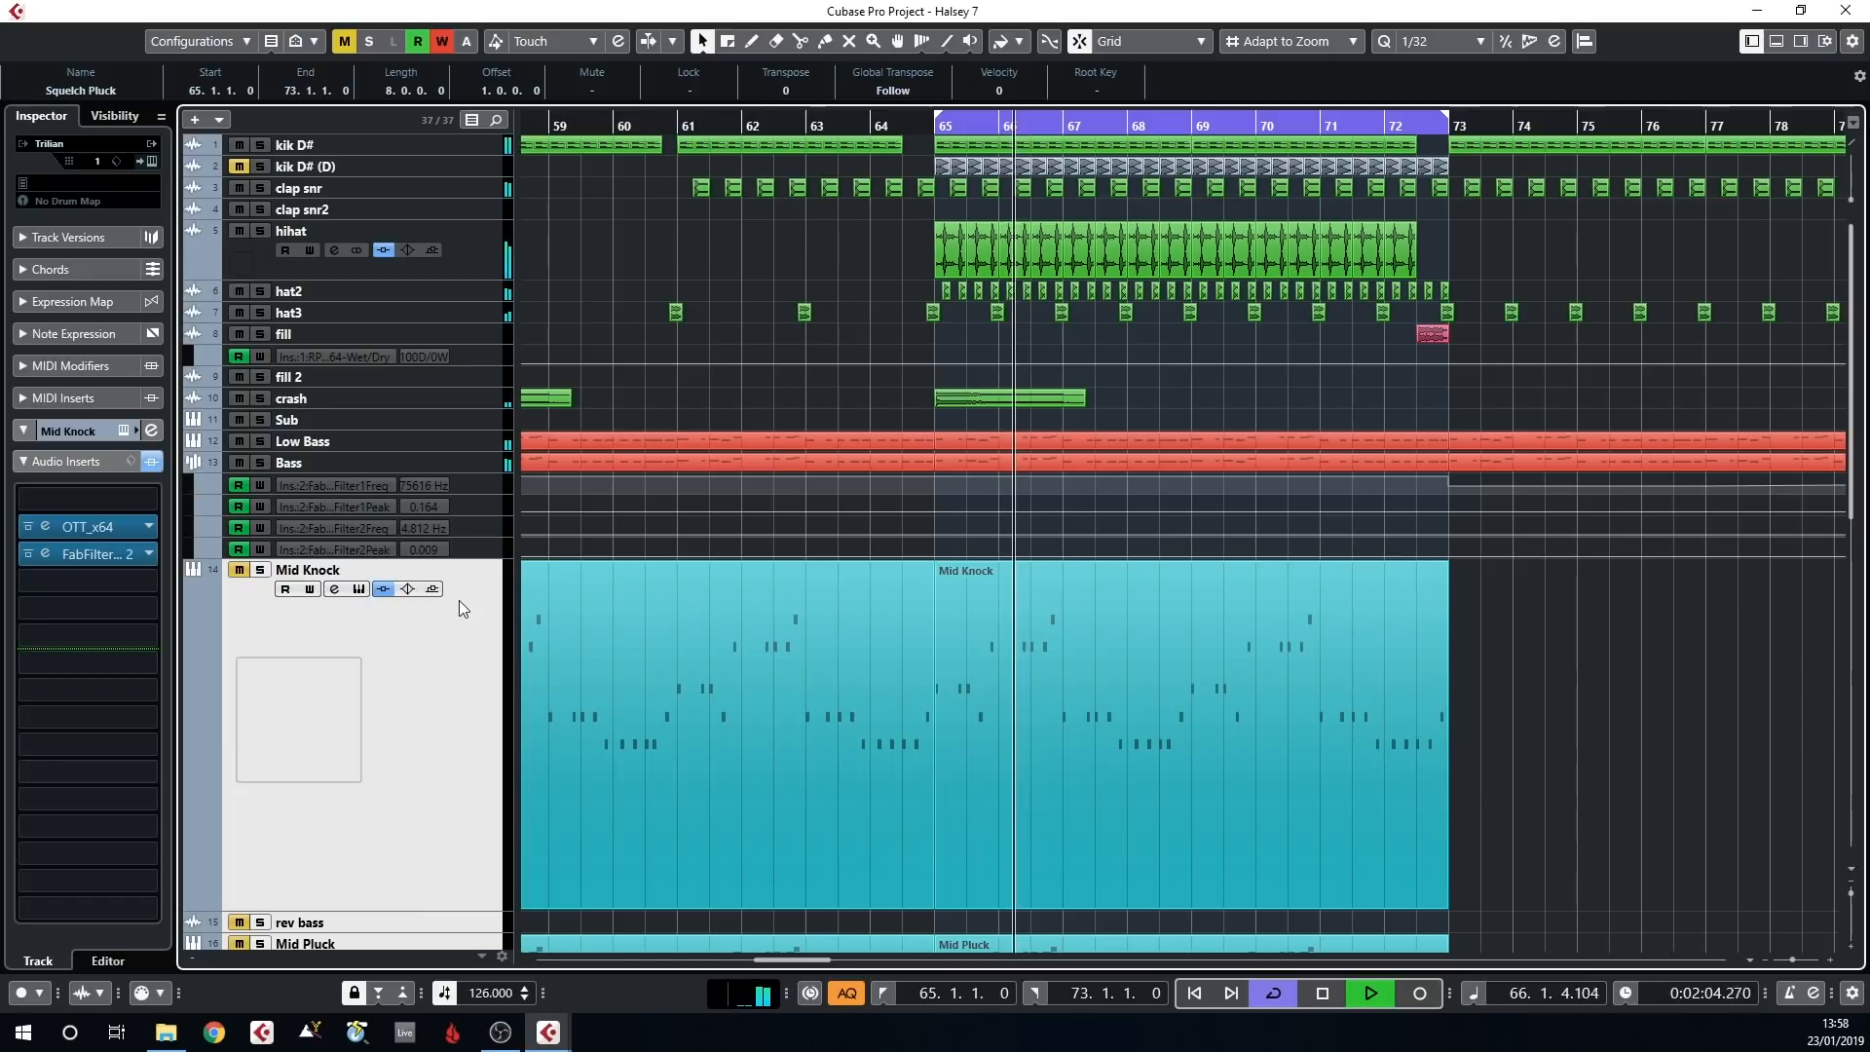
pyautogui.scroll(-6, 709, 529)
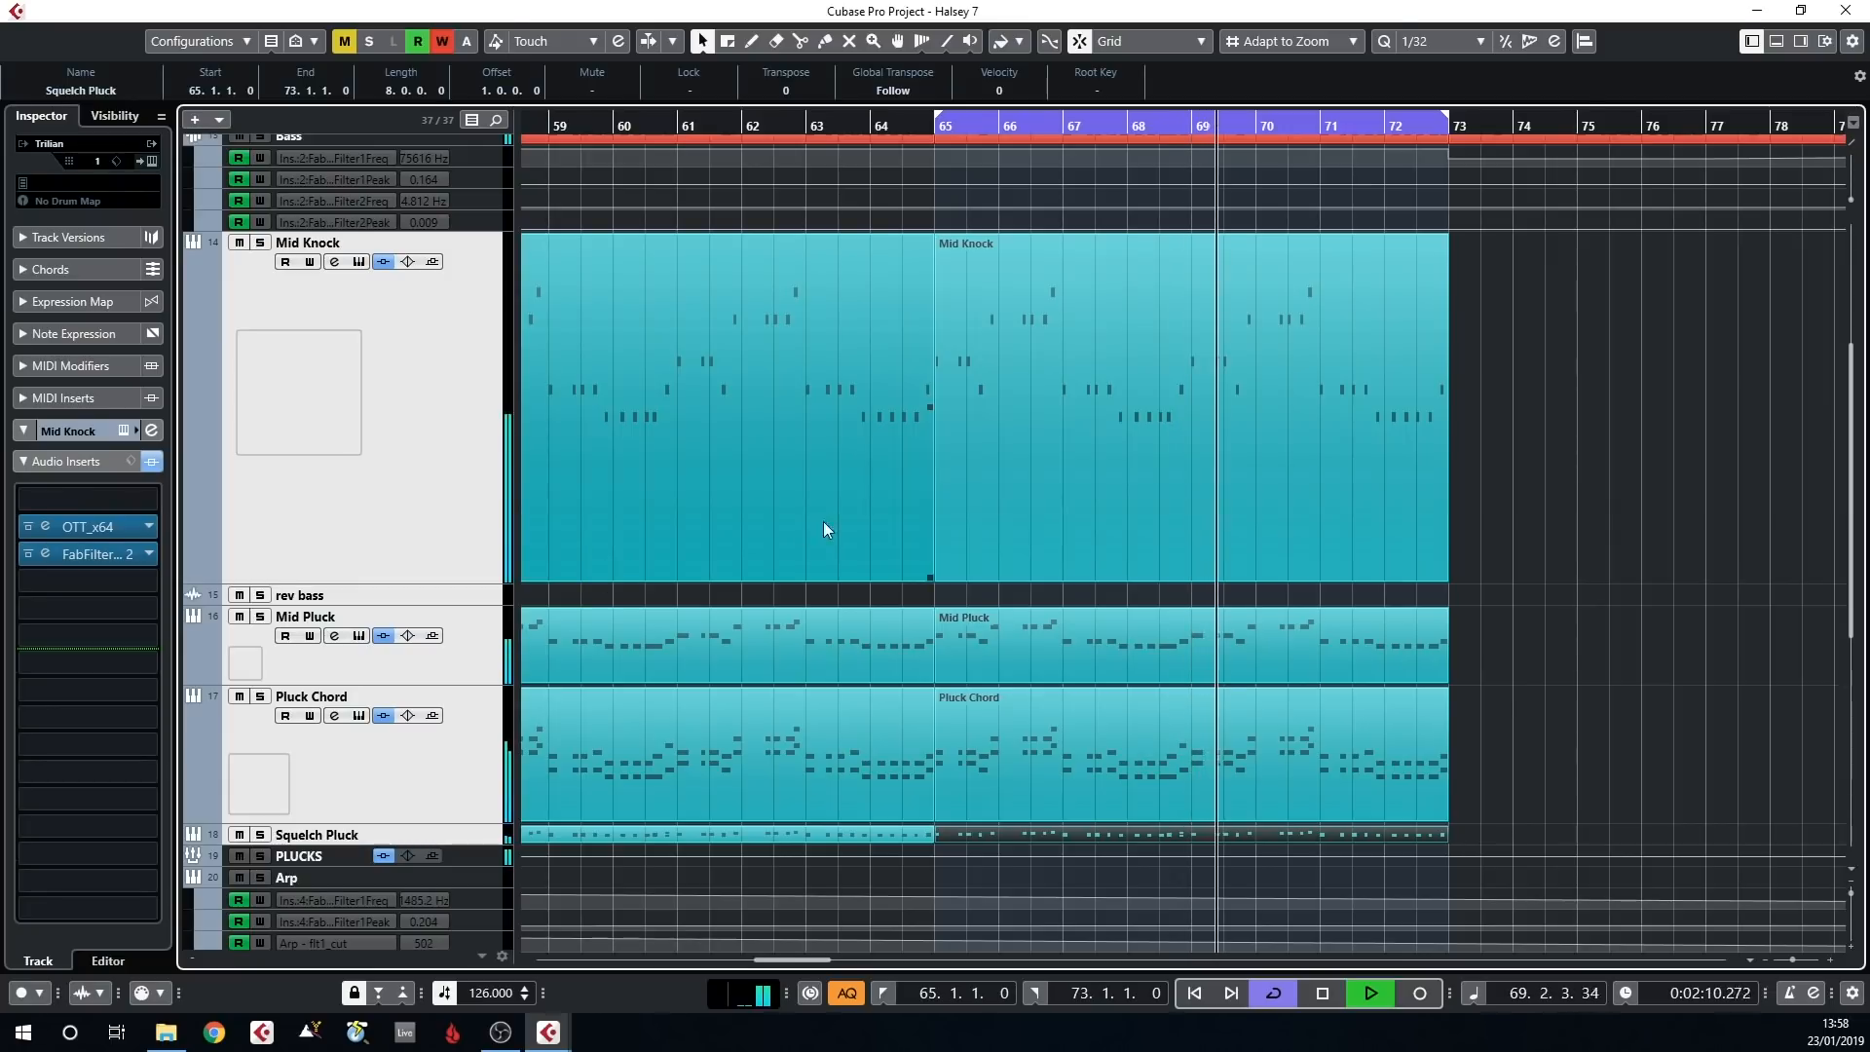
pyautogui.scroll(-10, 832, 516)
pyautogui.scroll(12, 828, 524)
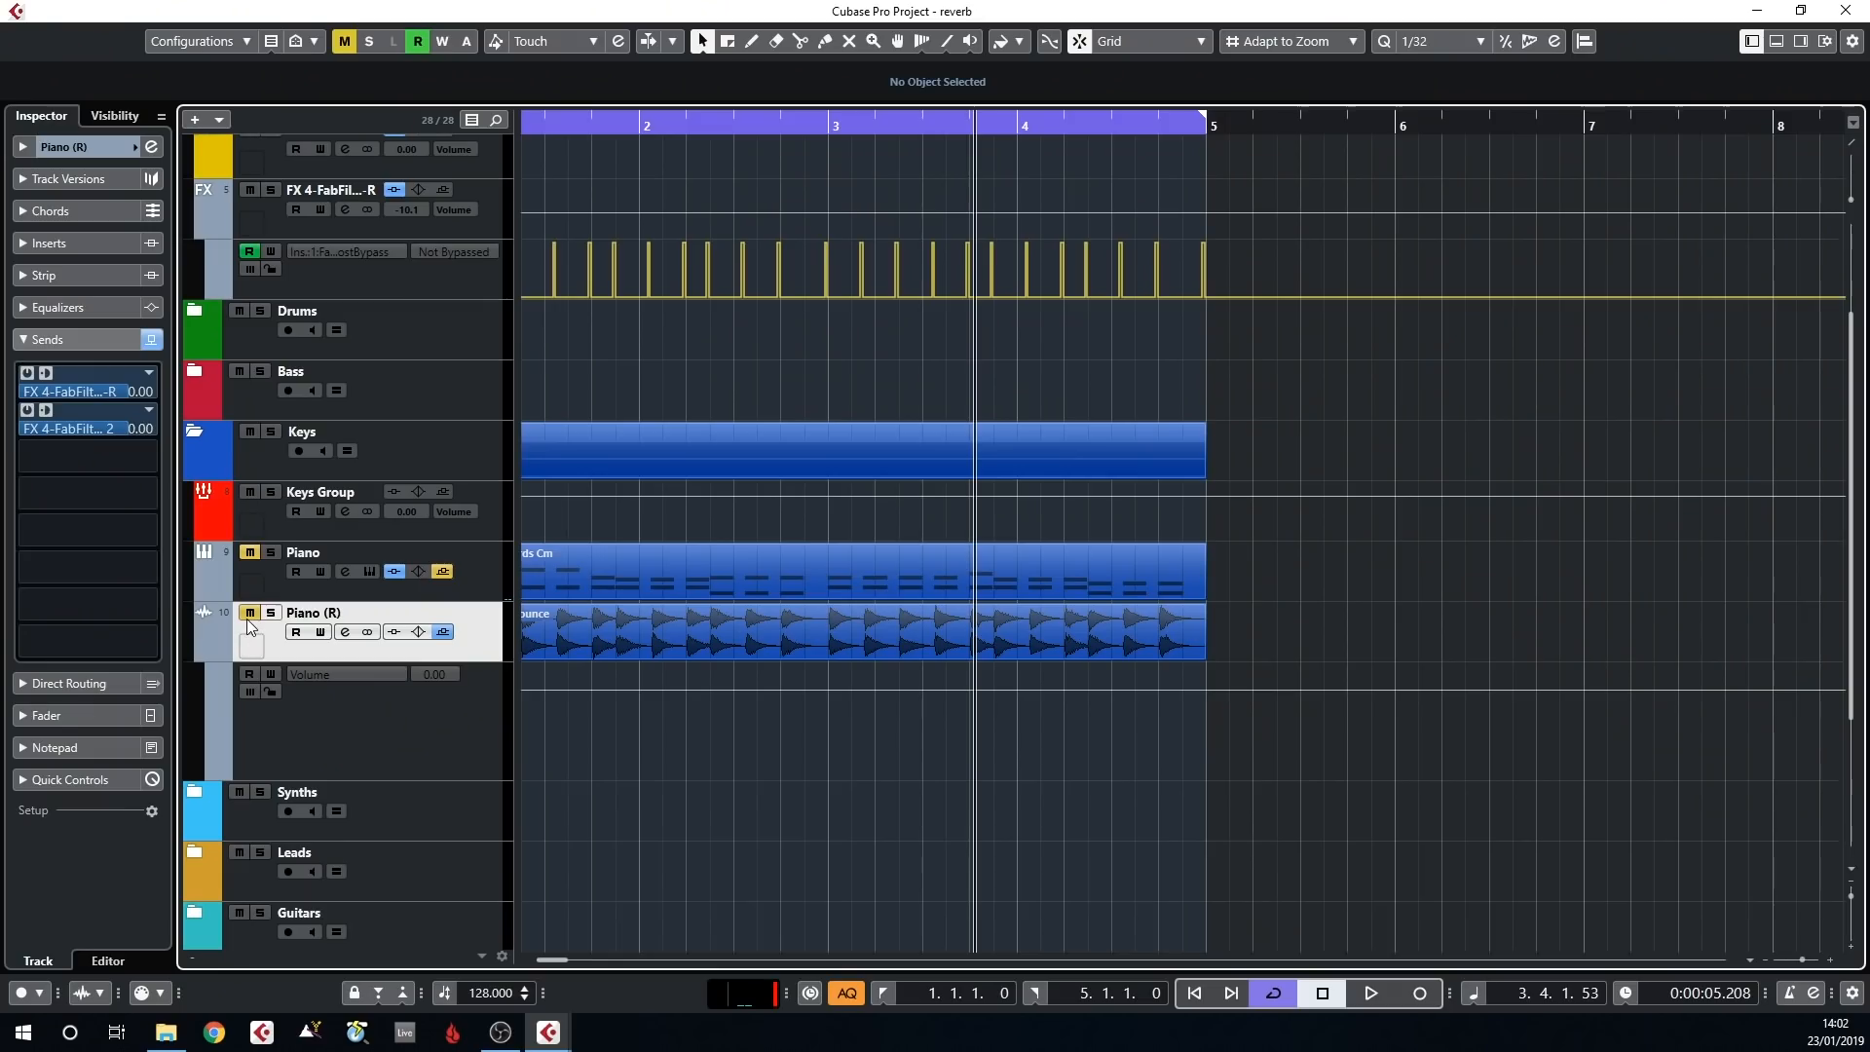
# In the reverb project, enlarge the Piano (R) track and inspect the reverb channel's FabFilter Pro-C 2 insert, moving its window aside
pyautogui.click(248, 618)
pyautogui.moveTo(482, 659); pyautogui.dragTo(477, 703)
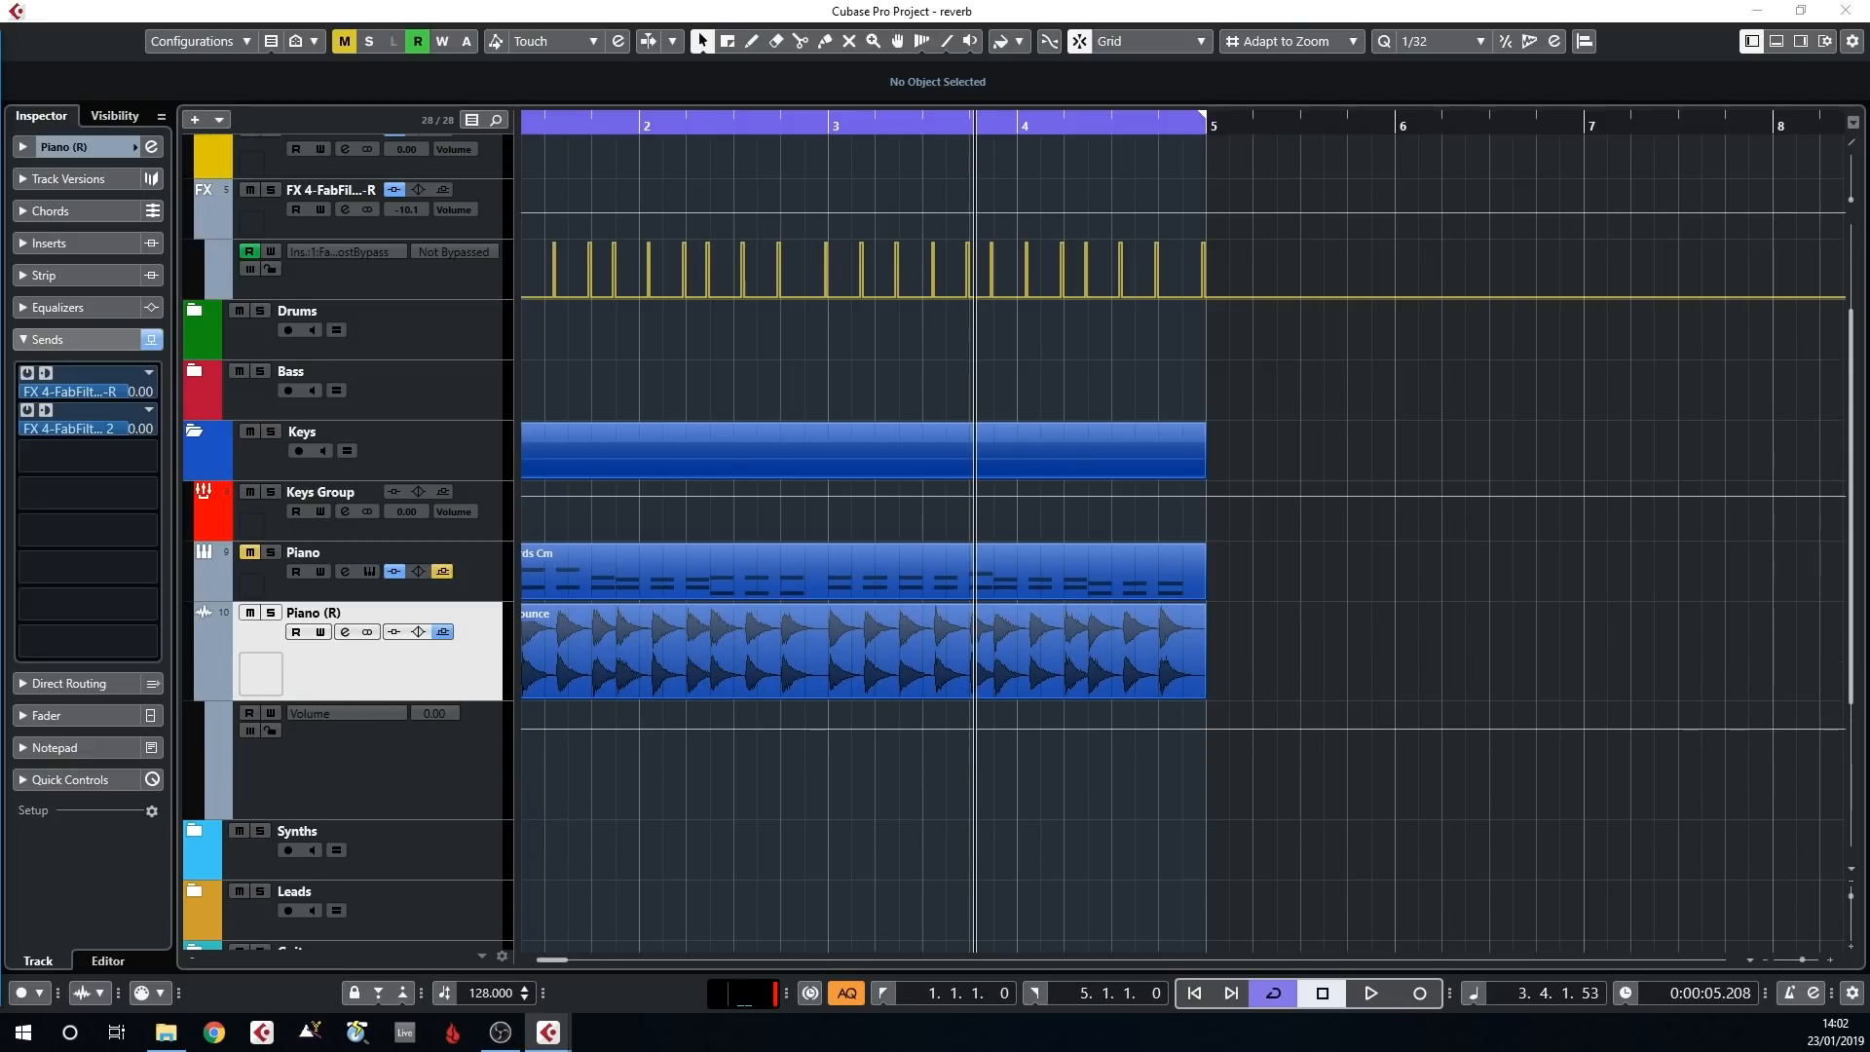
pyautogui.moveTo(552, 279); pyautogui.dragTo(1235, 139)
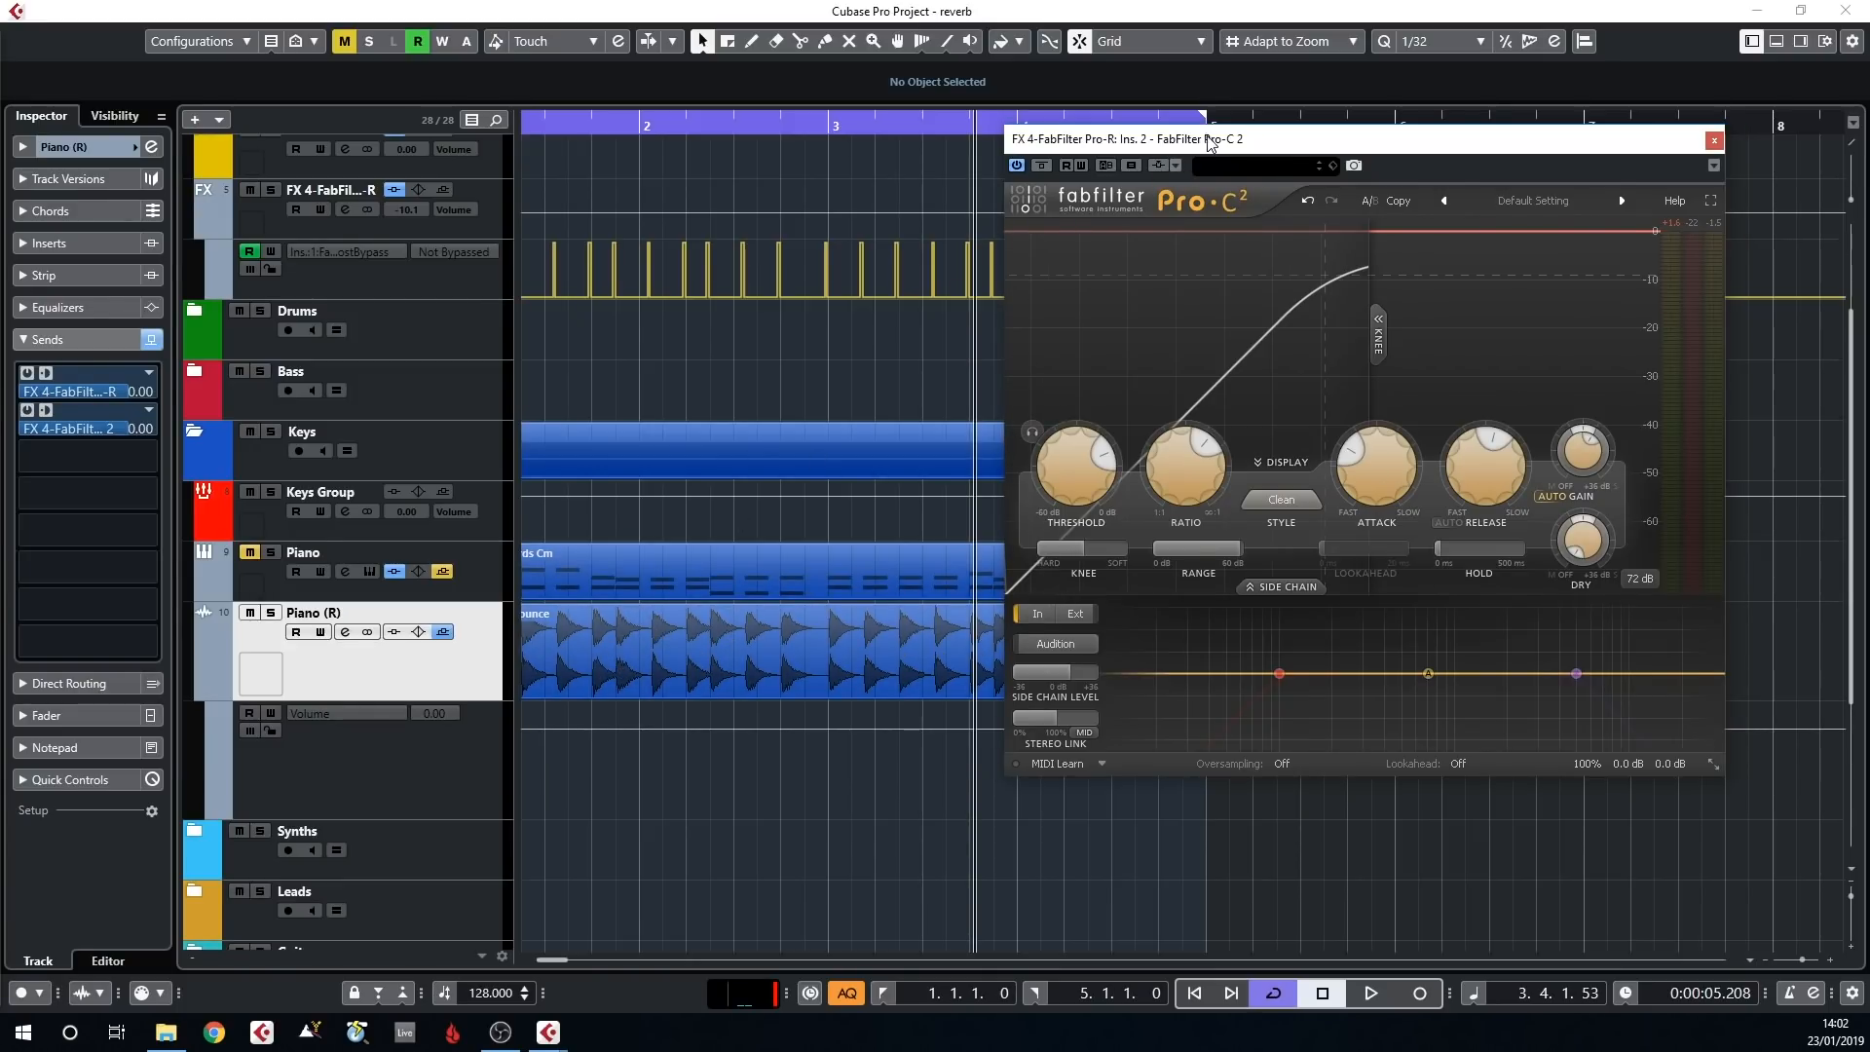
pyautogui.moveTo(1211, 142); pyautogui.dragTo(1325, 139)
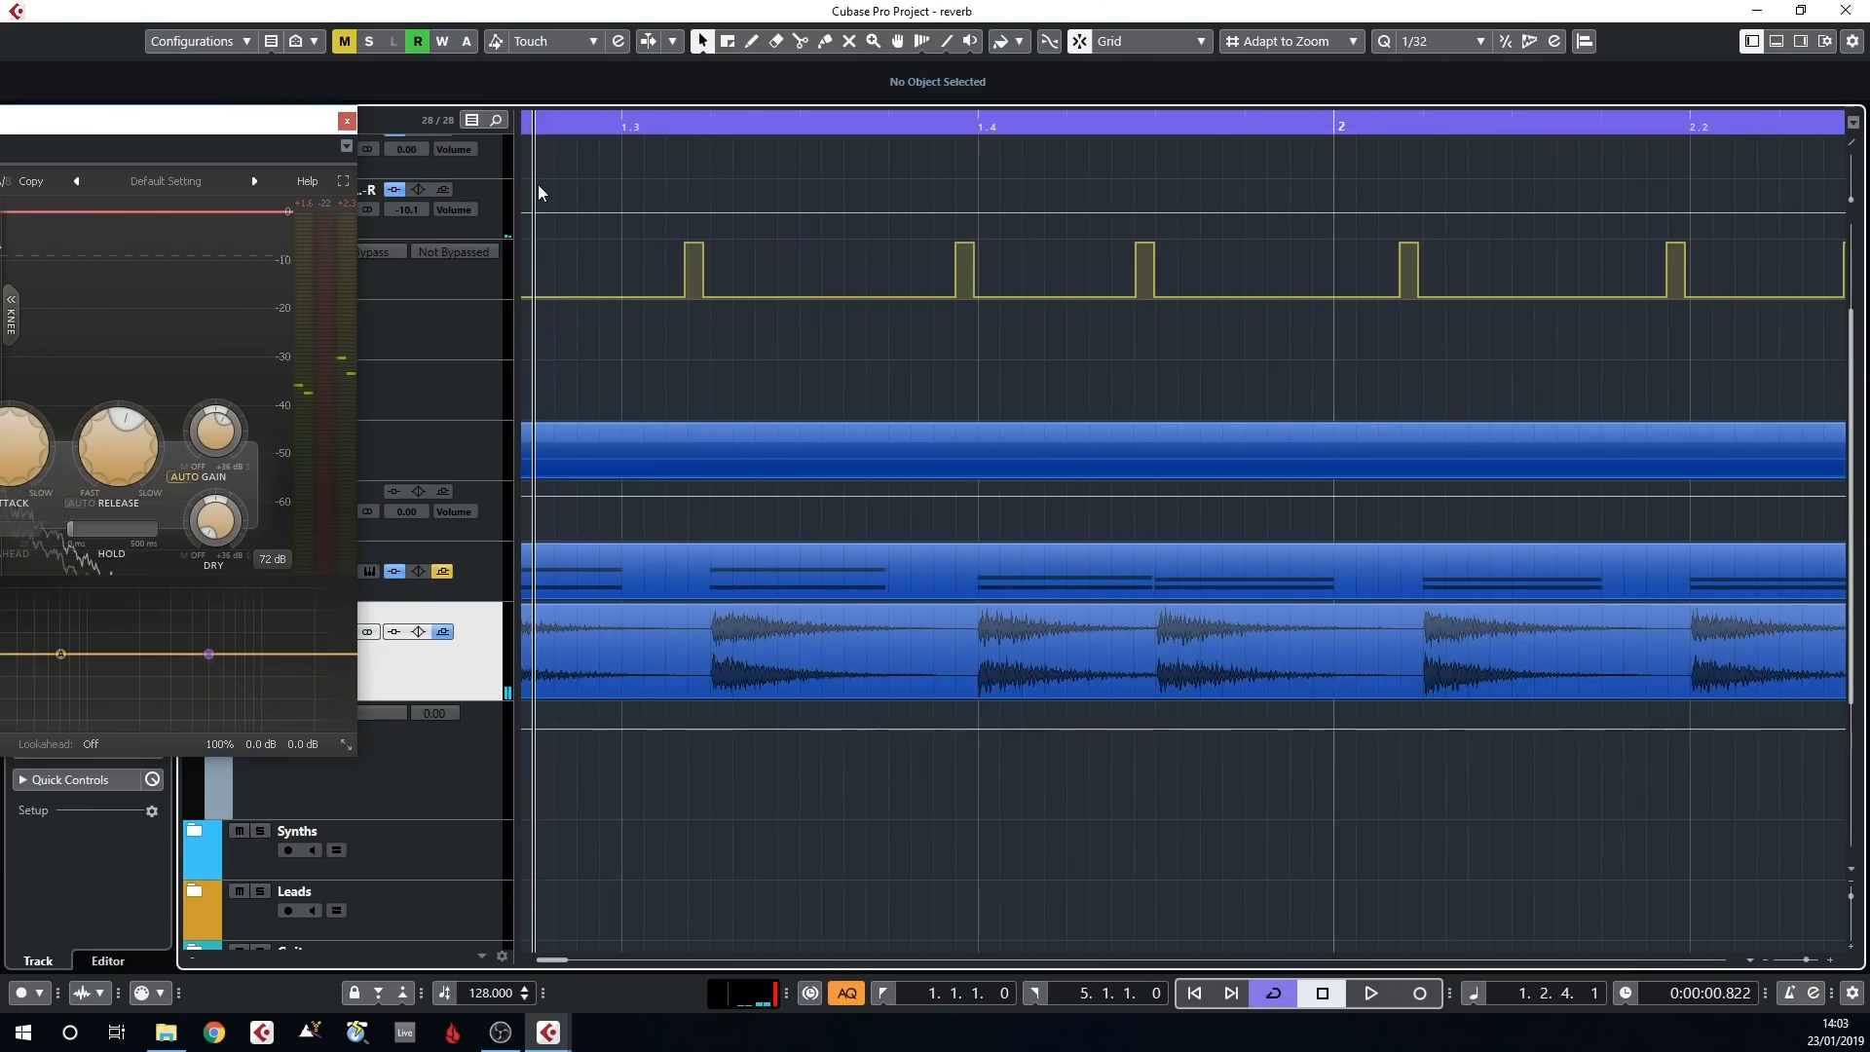
# Move the end point of the bypass automation pulse before beat 1.4 to 1. 4. 1. 0 and play the piano part
pyautogui.moveTo(958, 122); pyautogui.dragTo(956, 155)
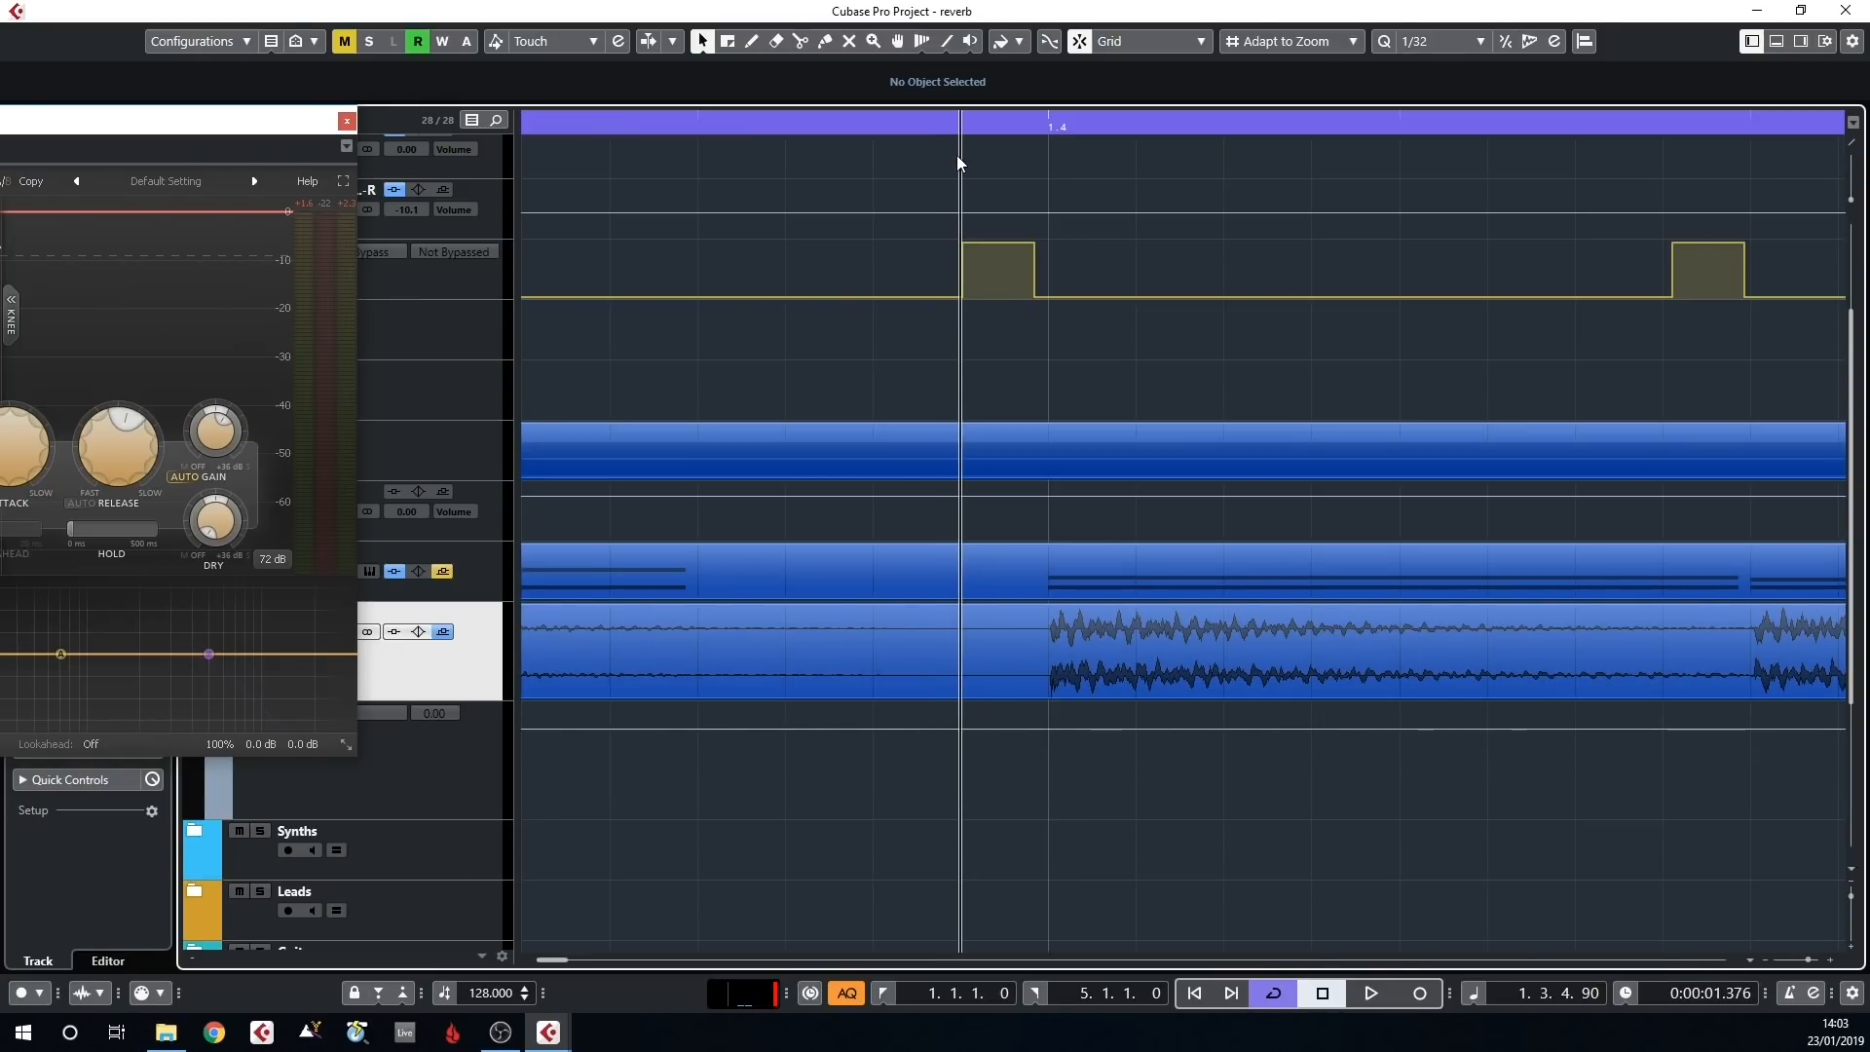
pyautogui.moveTo(1016, 124); pyautogui.dragTo(1039, 123)
pyautogui.moveTo(1032, 304); pyautogui.dragTo(1038, 301)
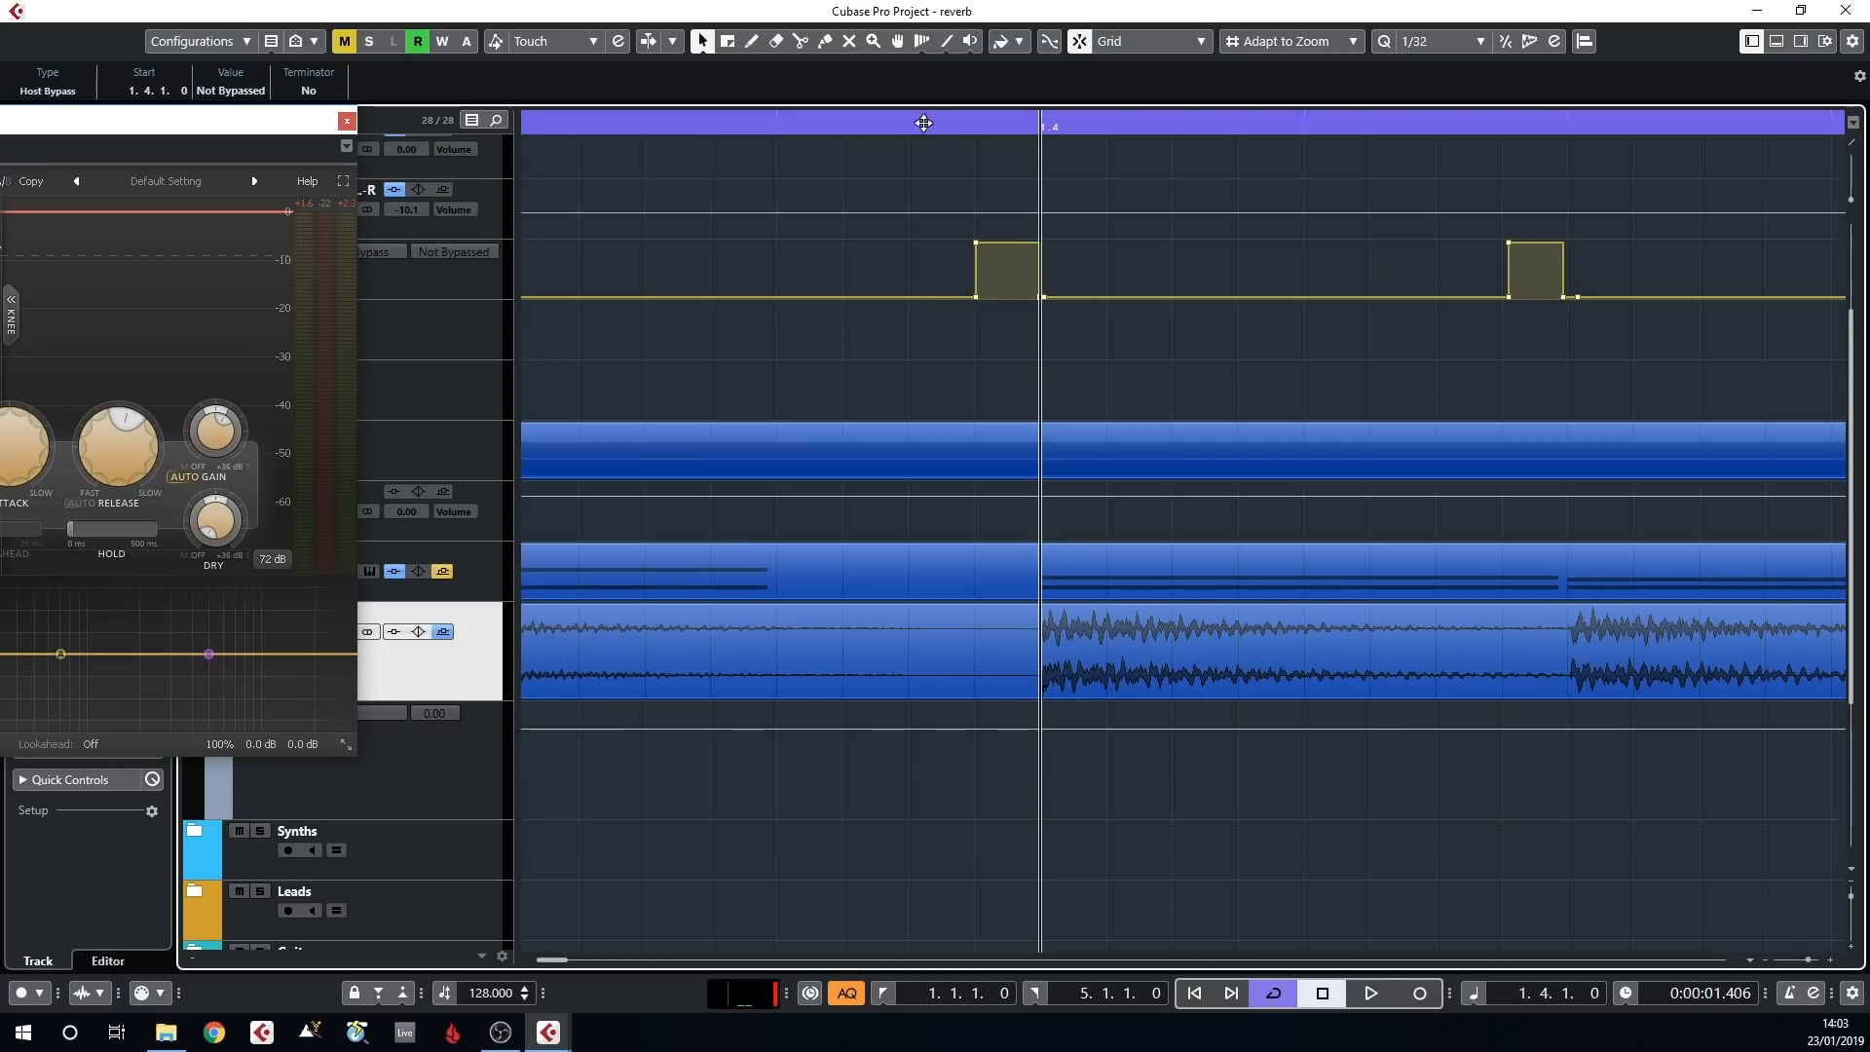
pyautogui.moveTo(919, 124); pyautogui.dragTo(923, 91)
pyautogui.press('space')
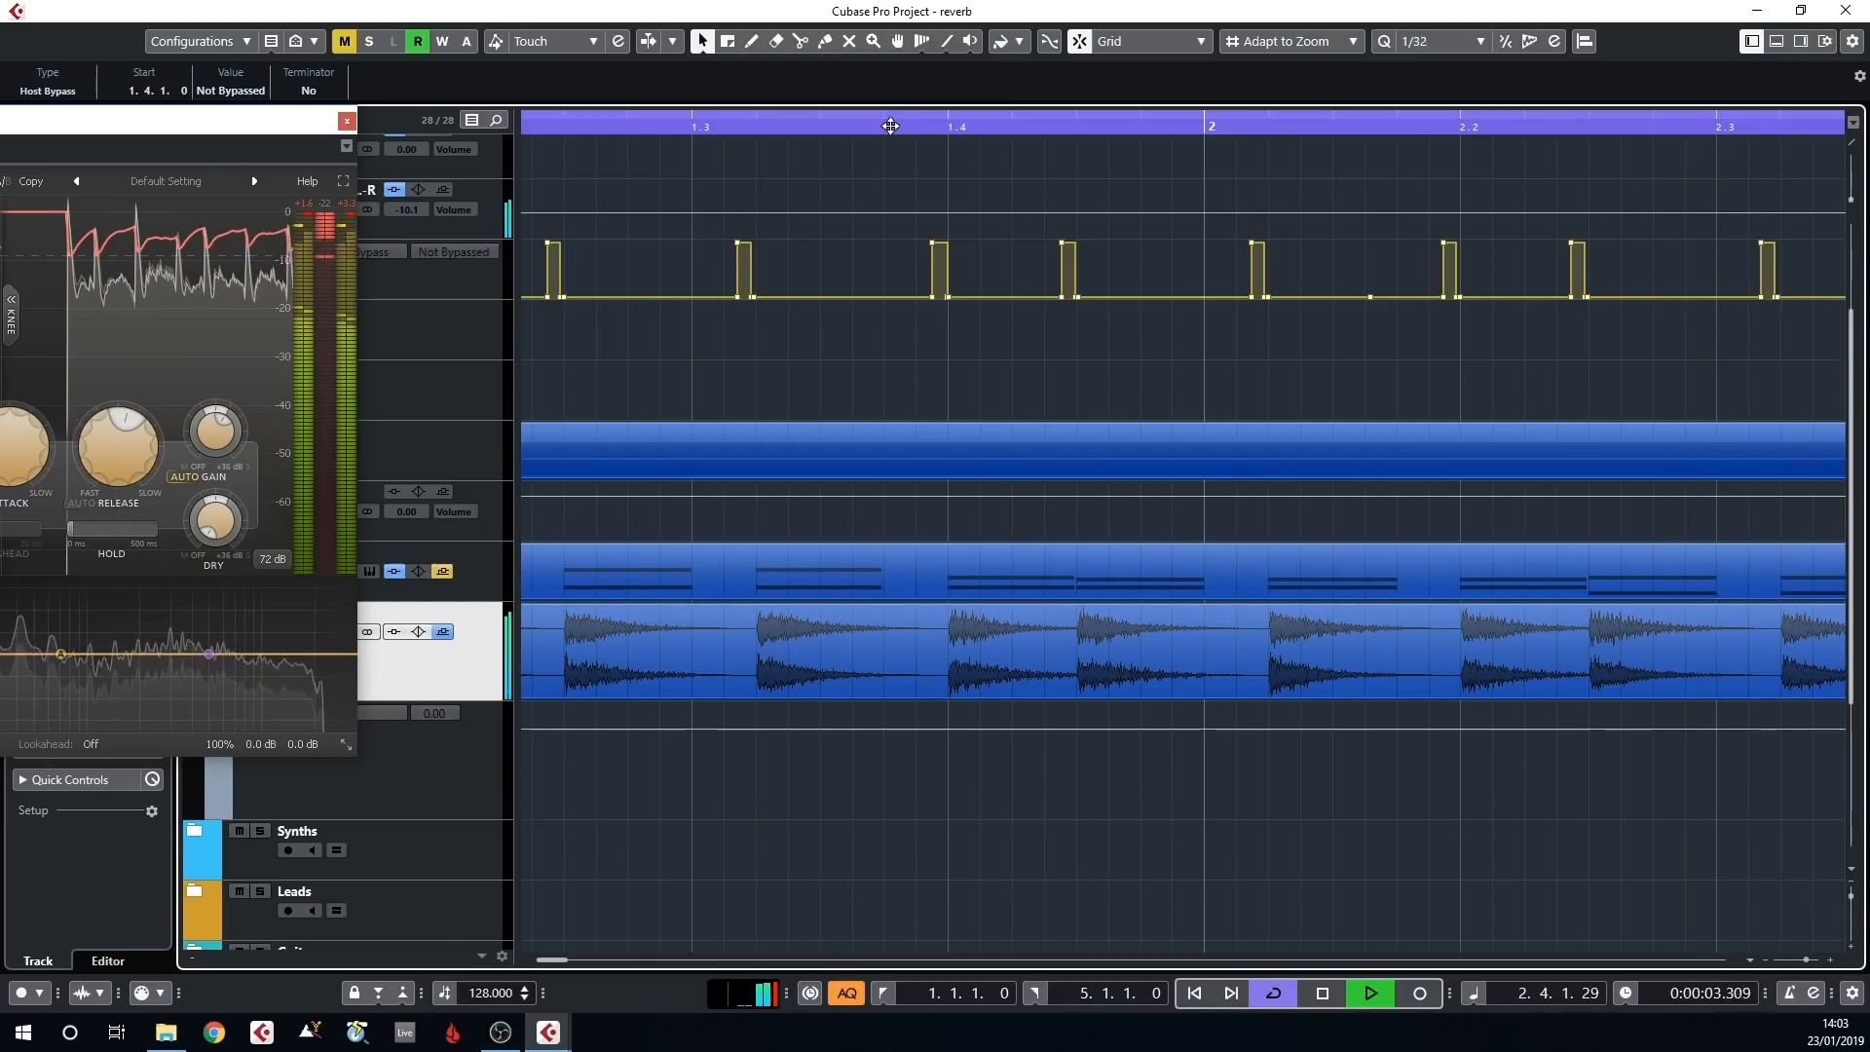
# Close the FabFilter Pro-C 2 window and toggle the mutes on the Piano (R) and Piano tracks during playback to compare them
pyautogui.press('g')
pyautogui.press('g')
pyautogui.press('g')
pyautogui.press('g')
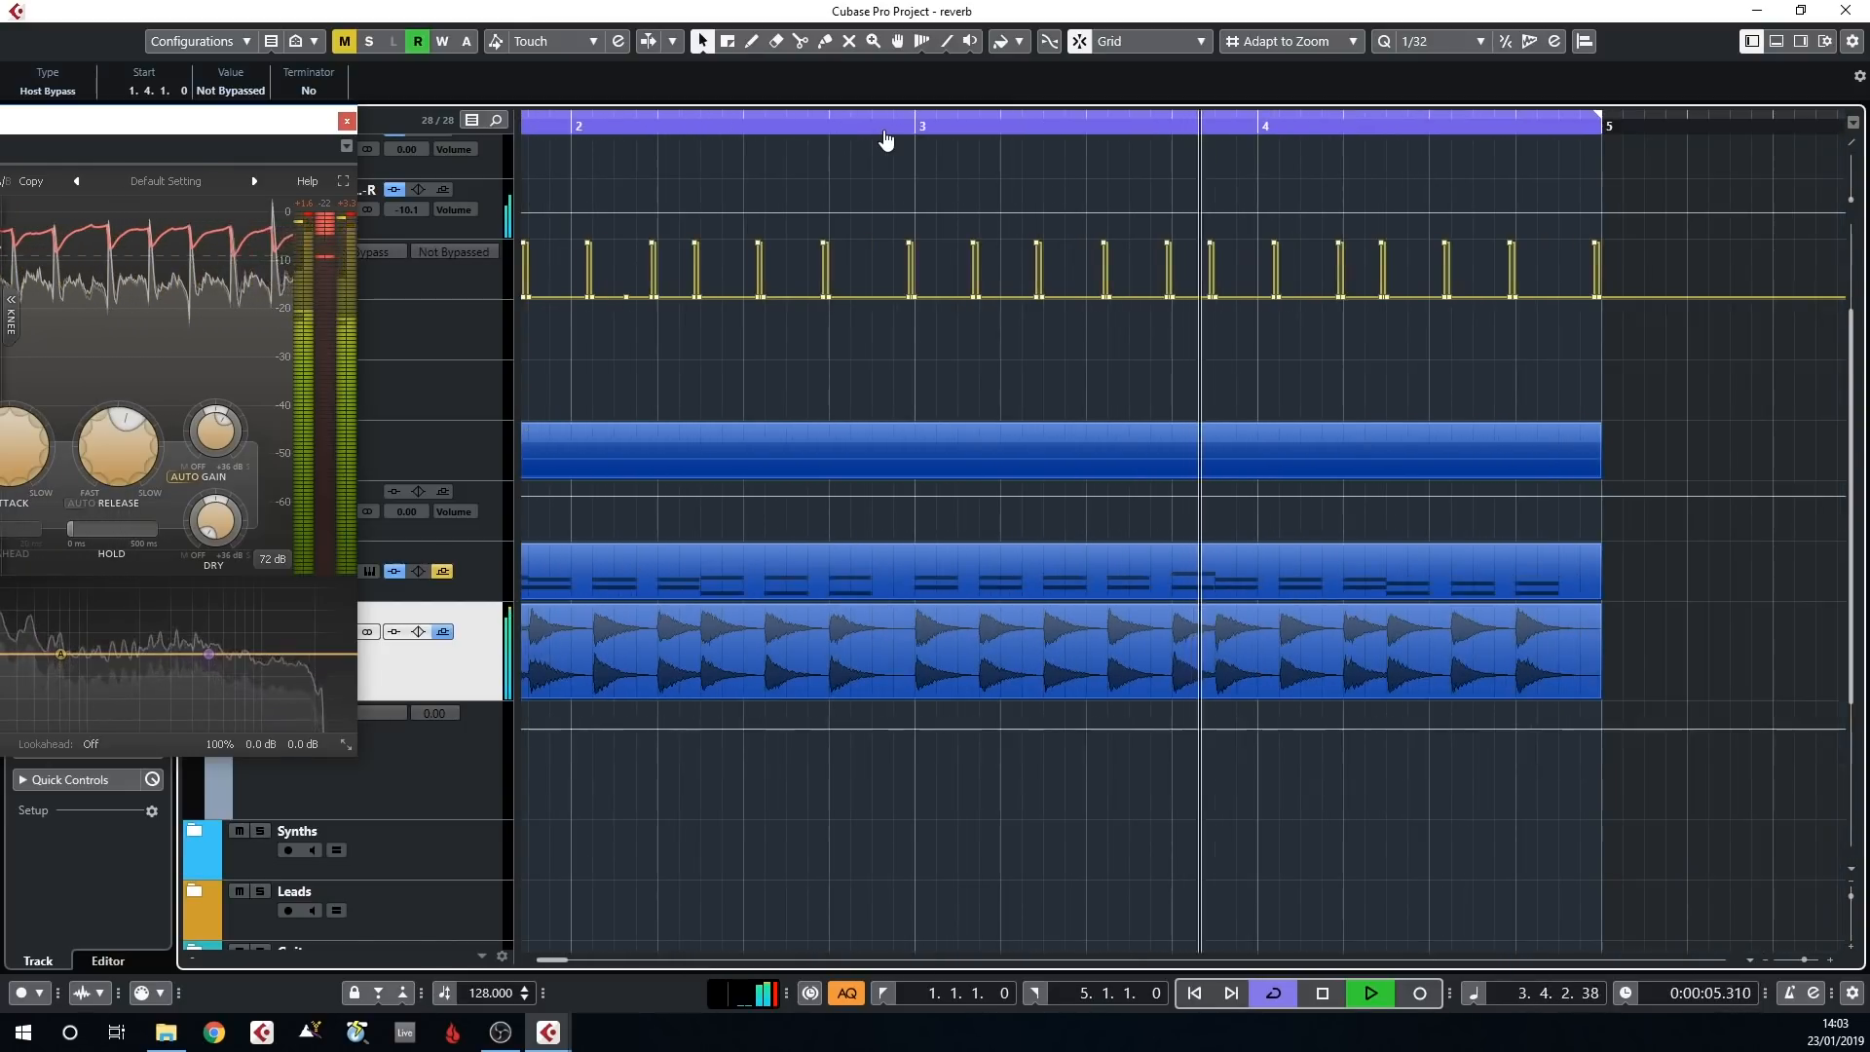
pyautogui.click(347, 121)
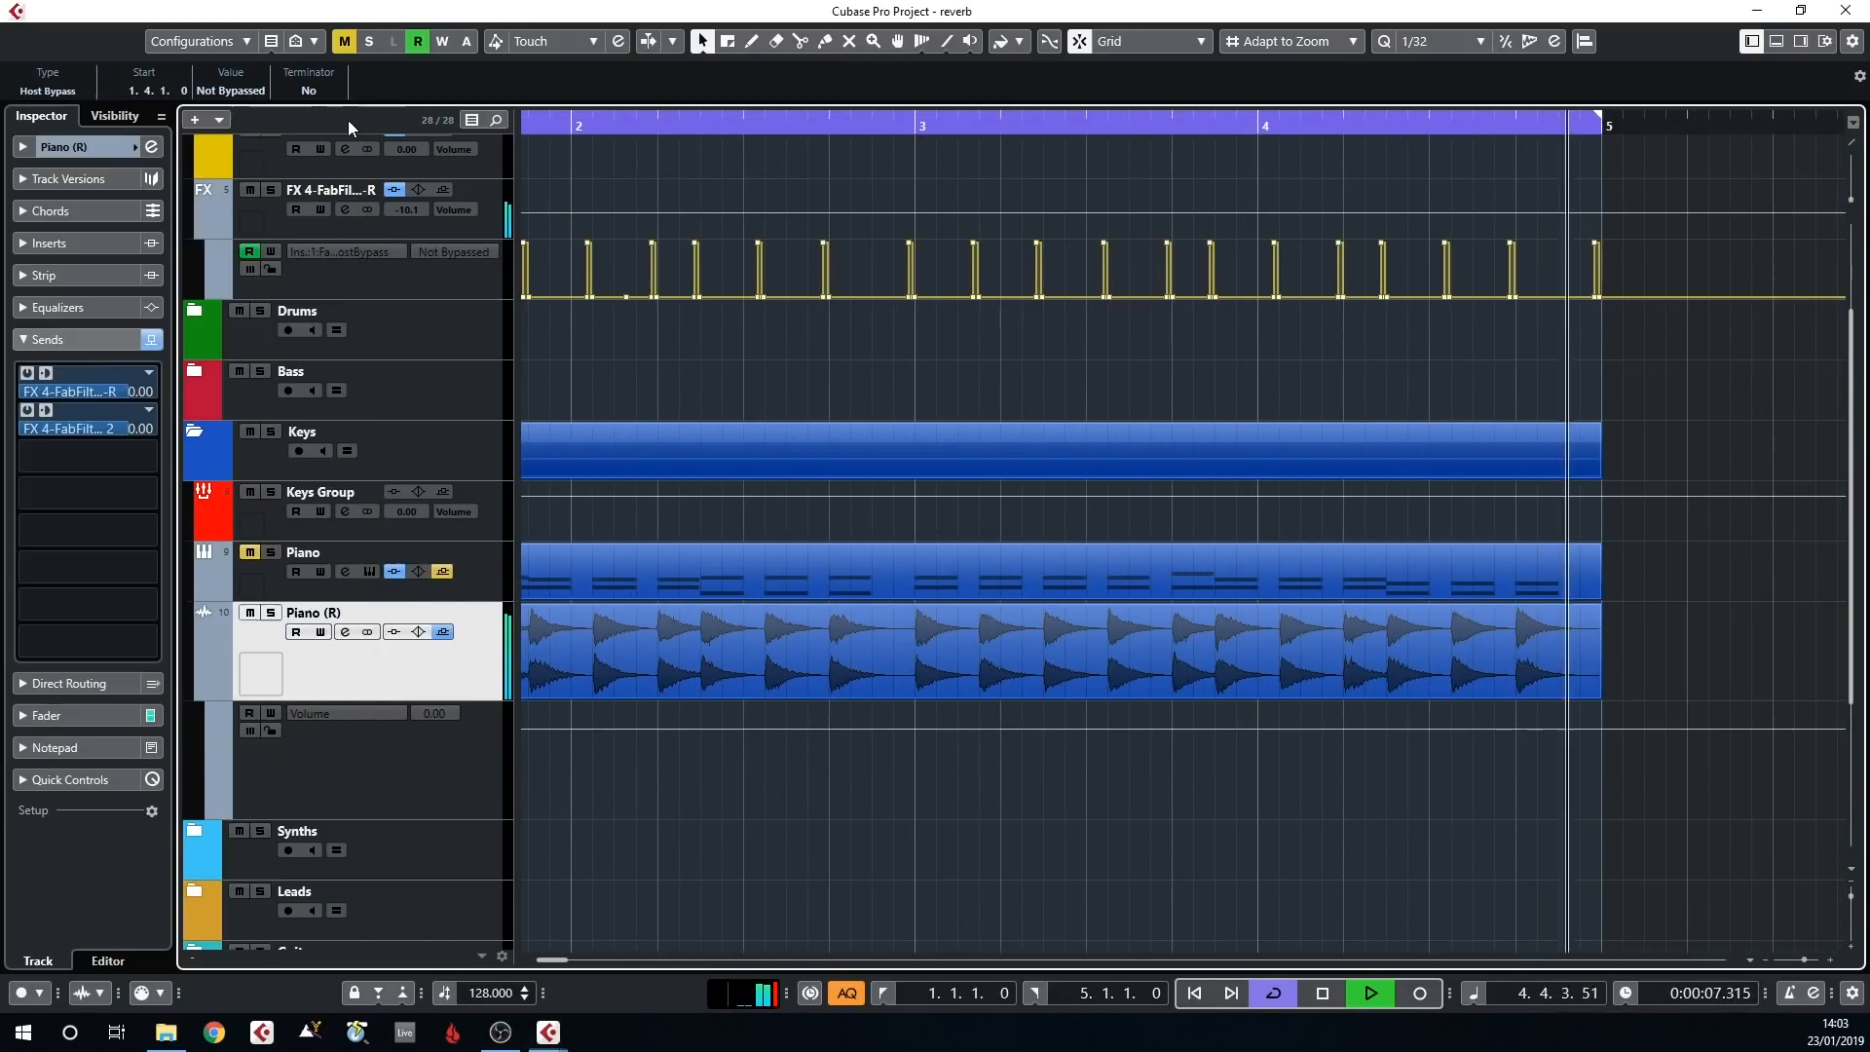
pyautogui.click(250, 613)
pyautogui.click(249, 553)
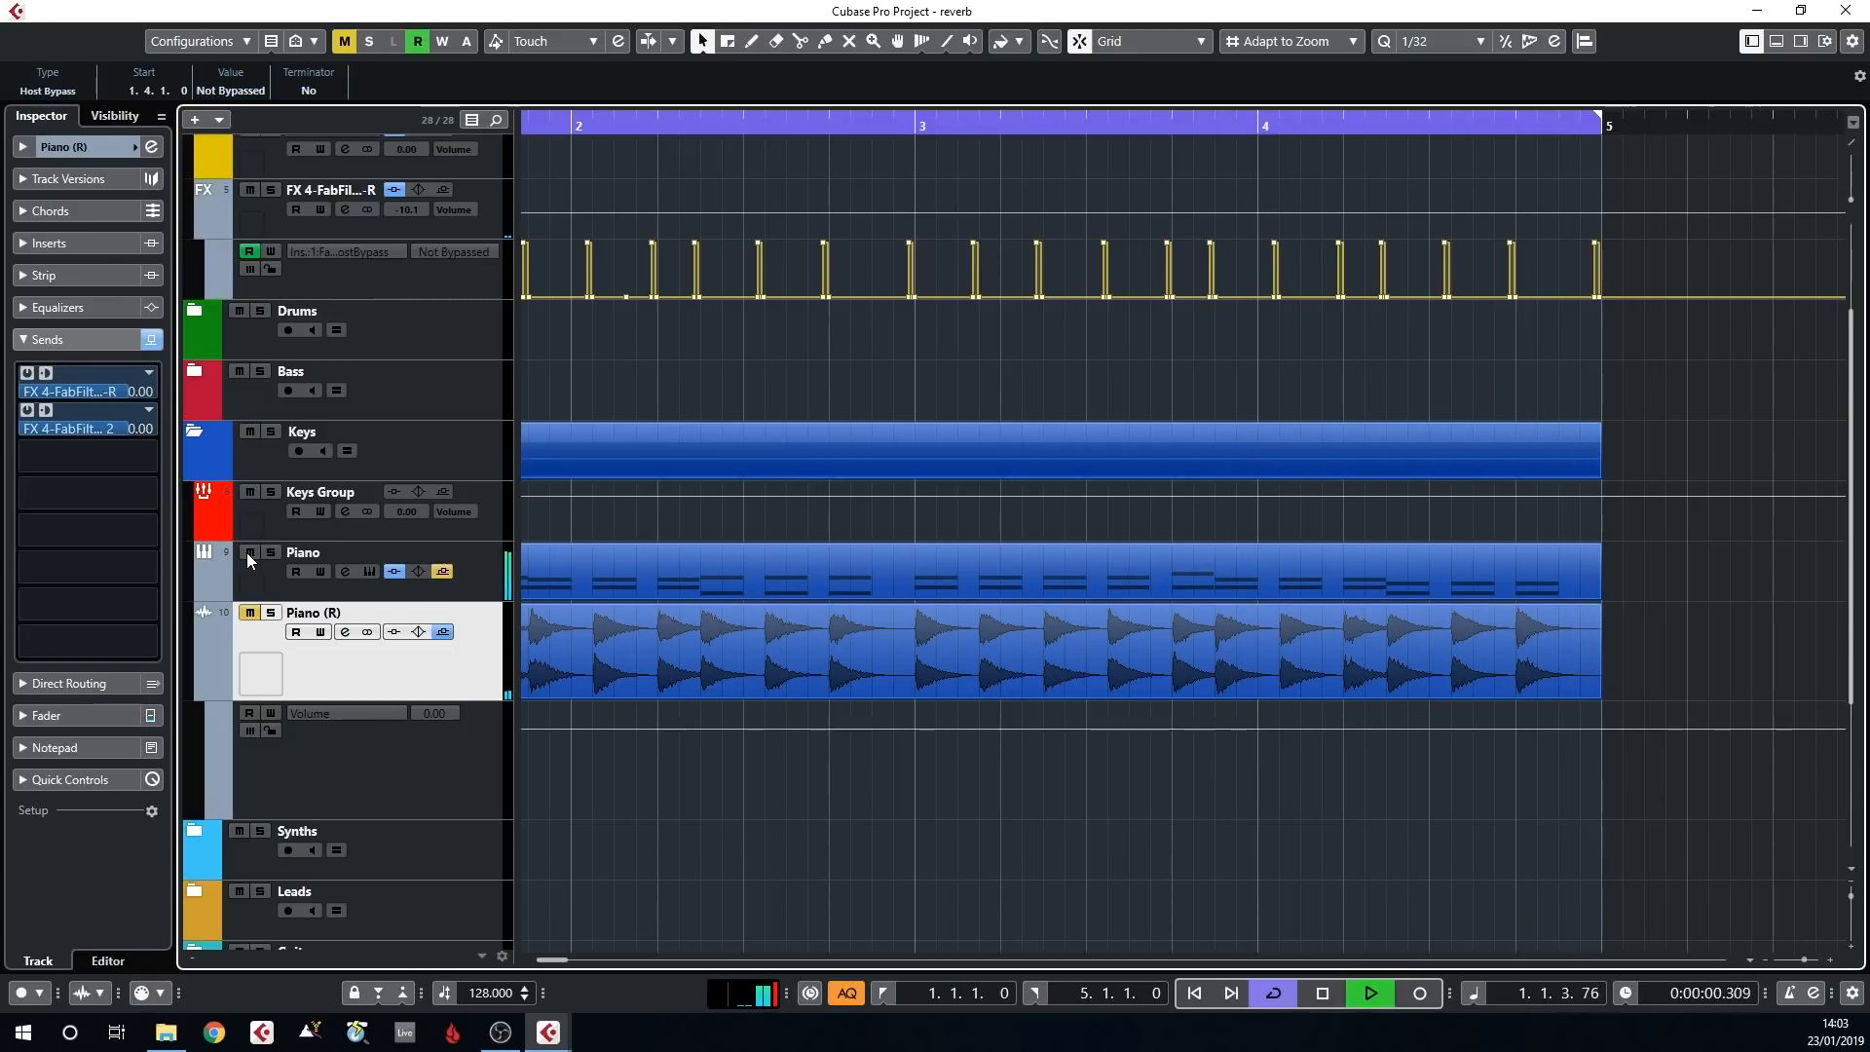
pyautogui.click(249, 614)
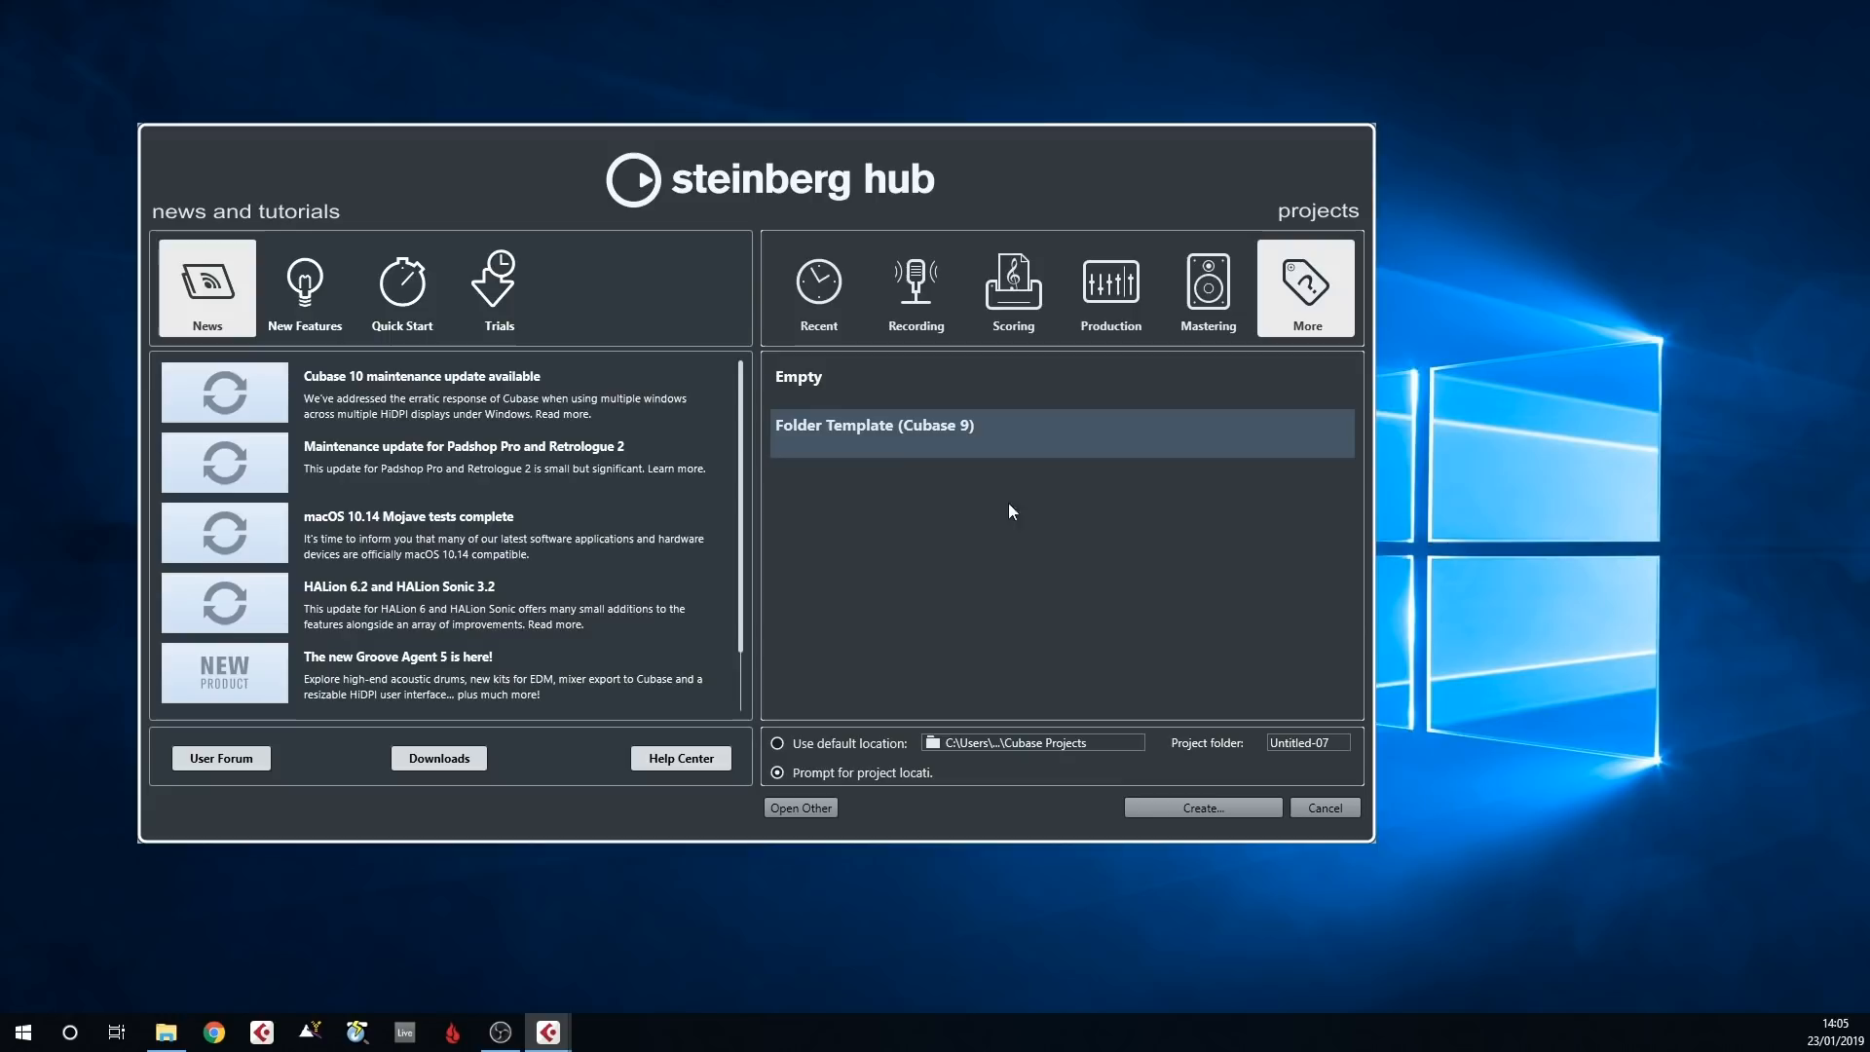
# Create a new project from the Folder Template (Cubase 9) and select its folder tracks one by one from Drums to Misc
pyautogui.doubleClick(862, 440)
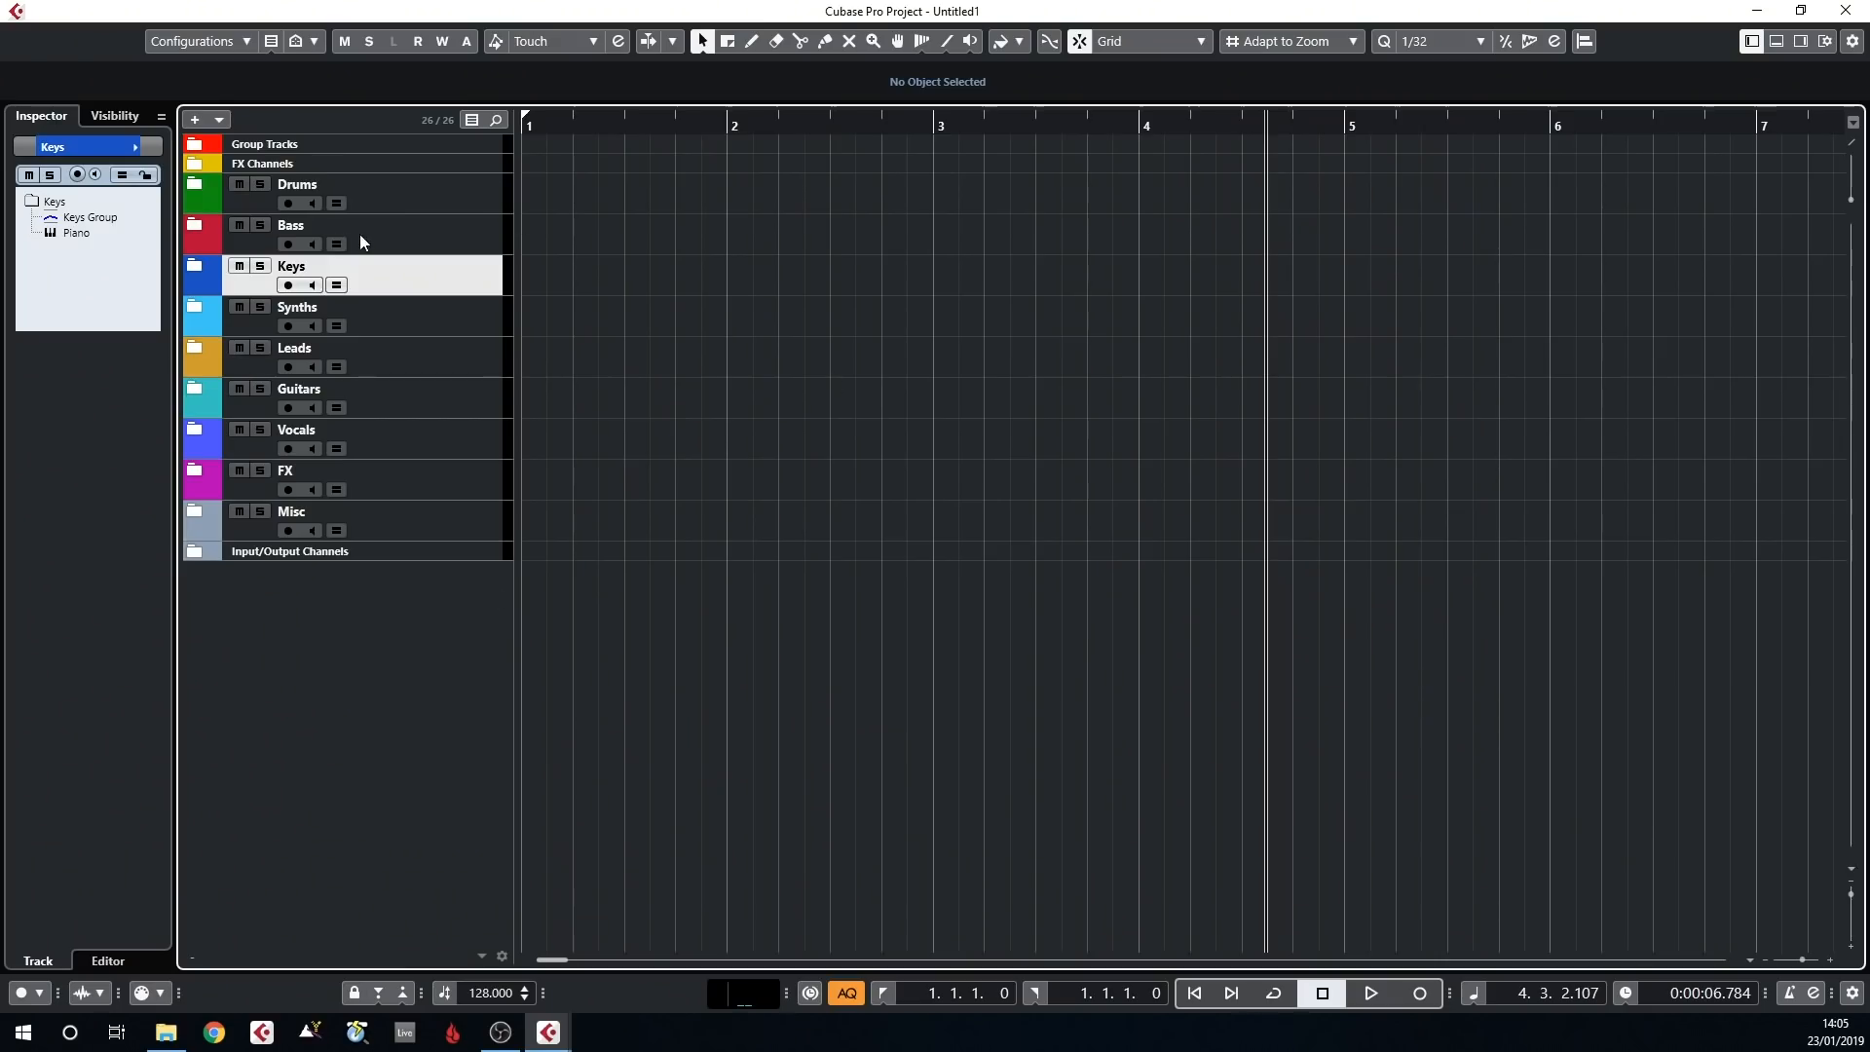
pyautogui.click(420, 203)
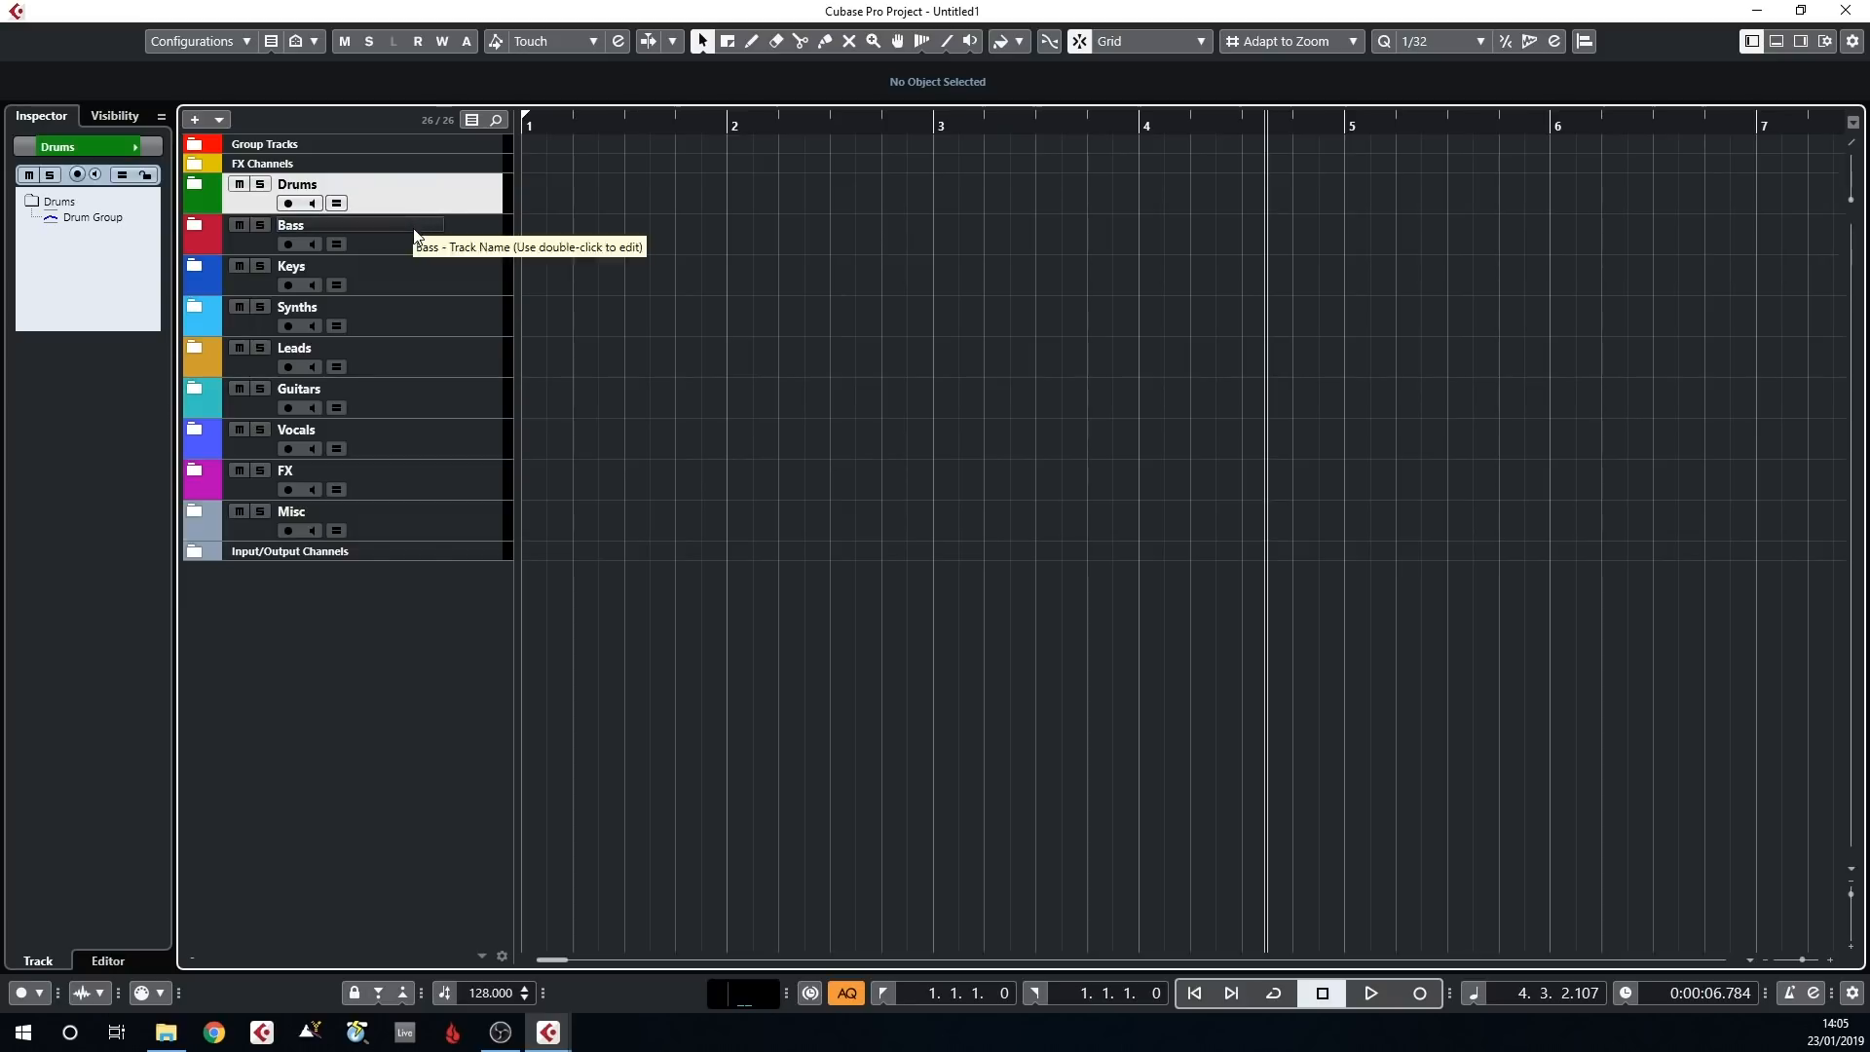
pyautogui.click(415, 229)
pyautogui.click(442, 273)
pyautogui.click(437, 327)
pyautogui.click(439, 362)
pyautogui.click(447, 404)
pyautogui.click(447, 436)
pyautogui.click(438, 479)
pyautogui.click(440, 510)
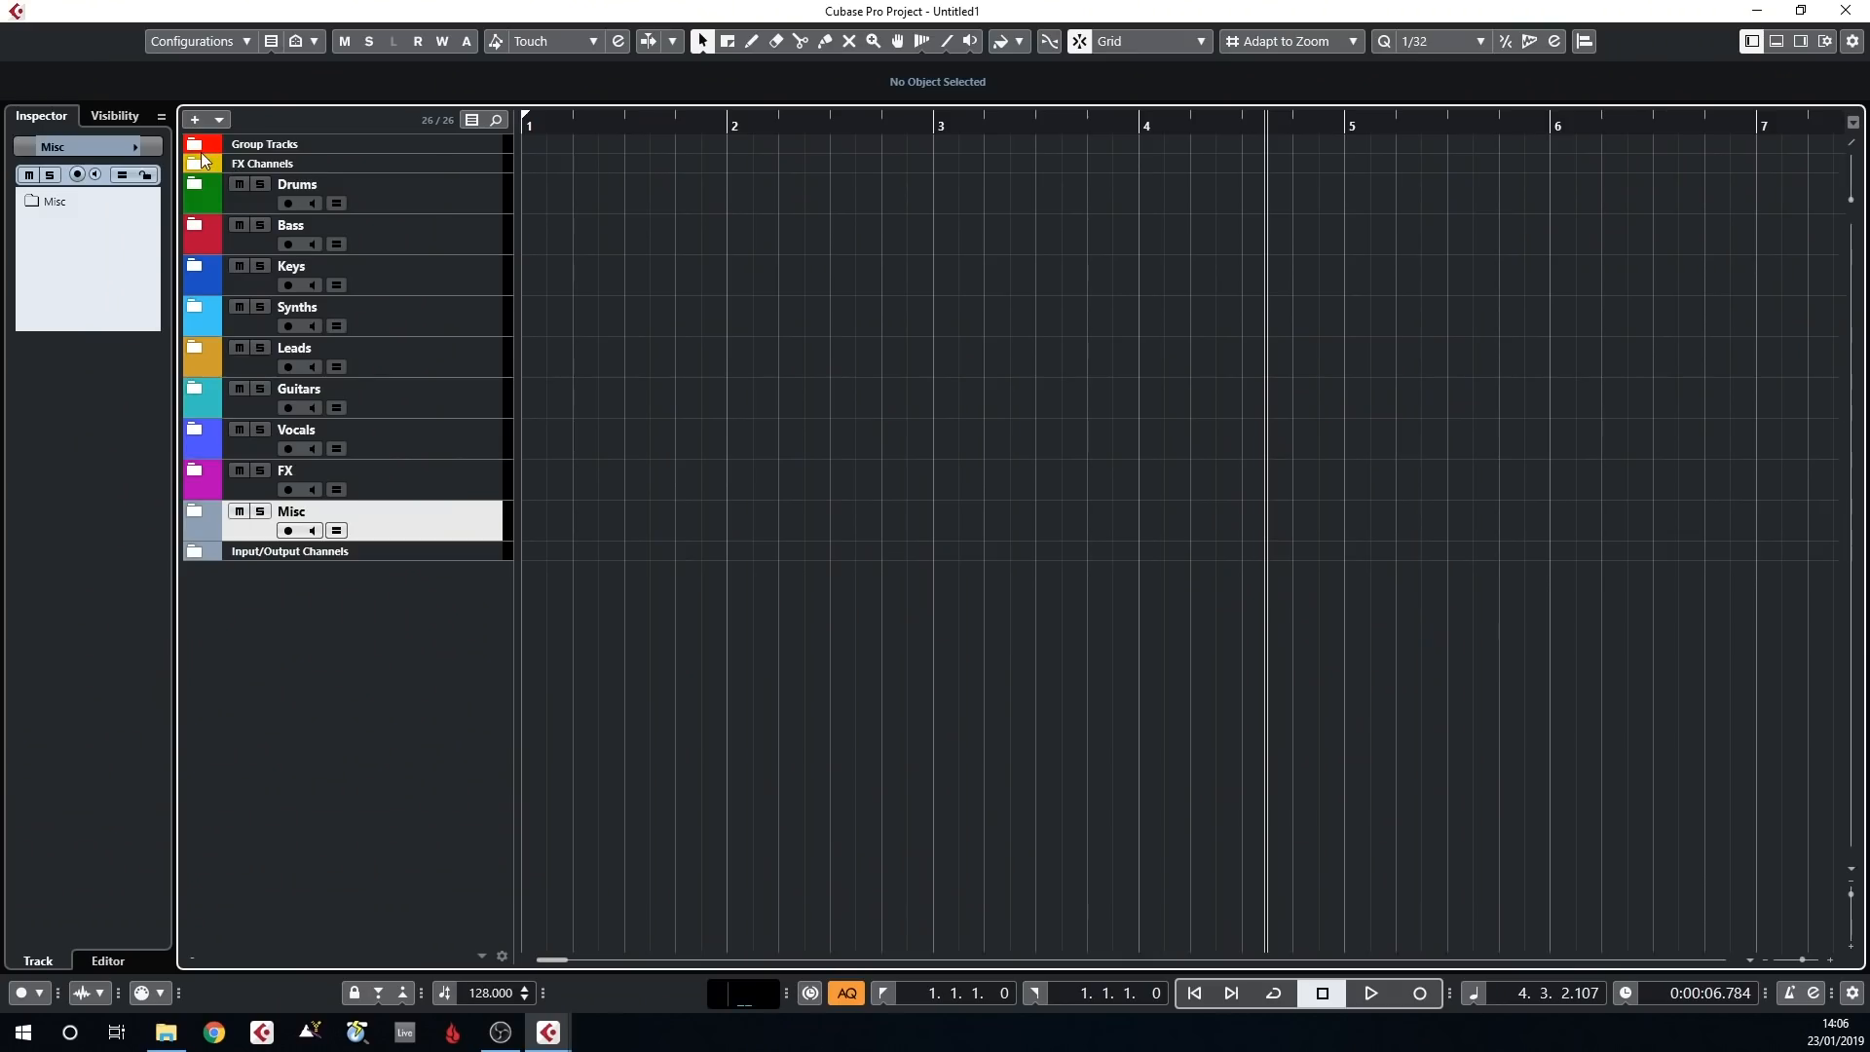
# Expand the Group Tracks folder and open the VPS Multiband Sidechain insert on the SC Heavy group track
pyautogui.click(197, 146)
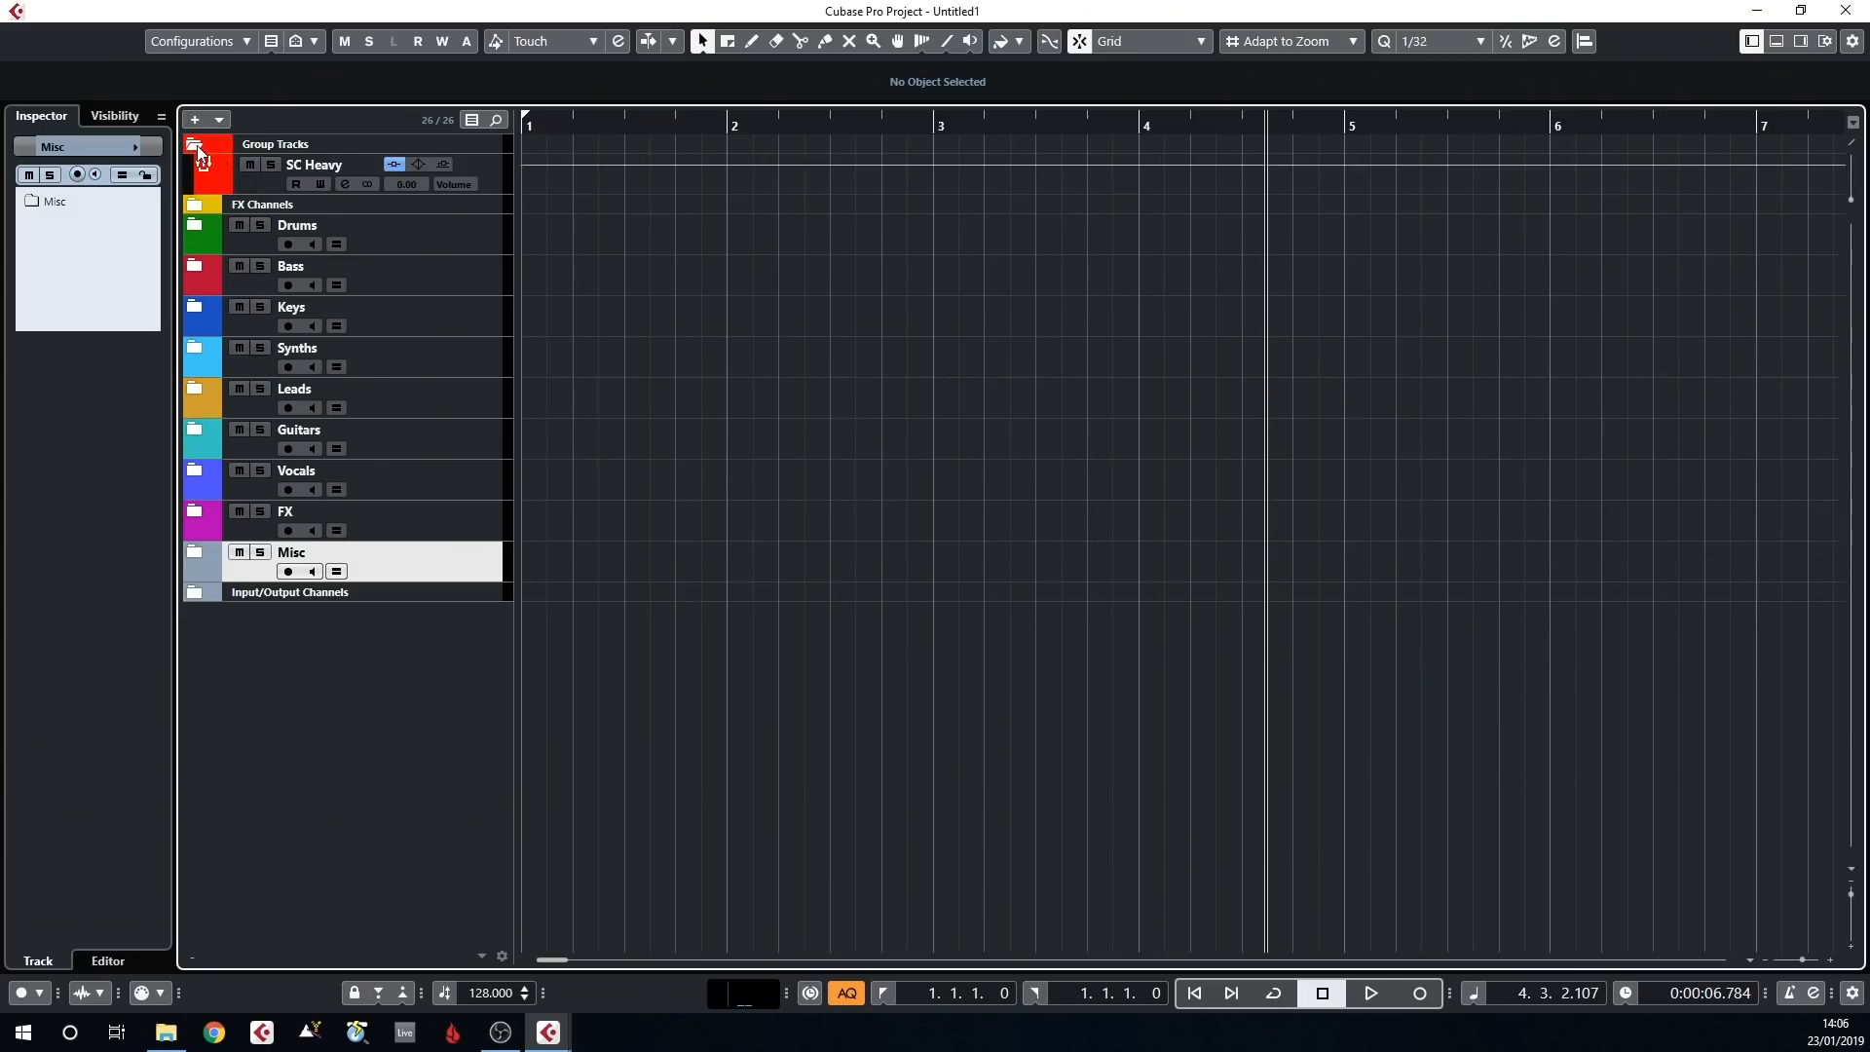
pyautogui.click(265, 191)
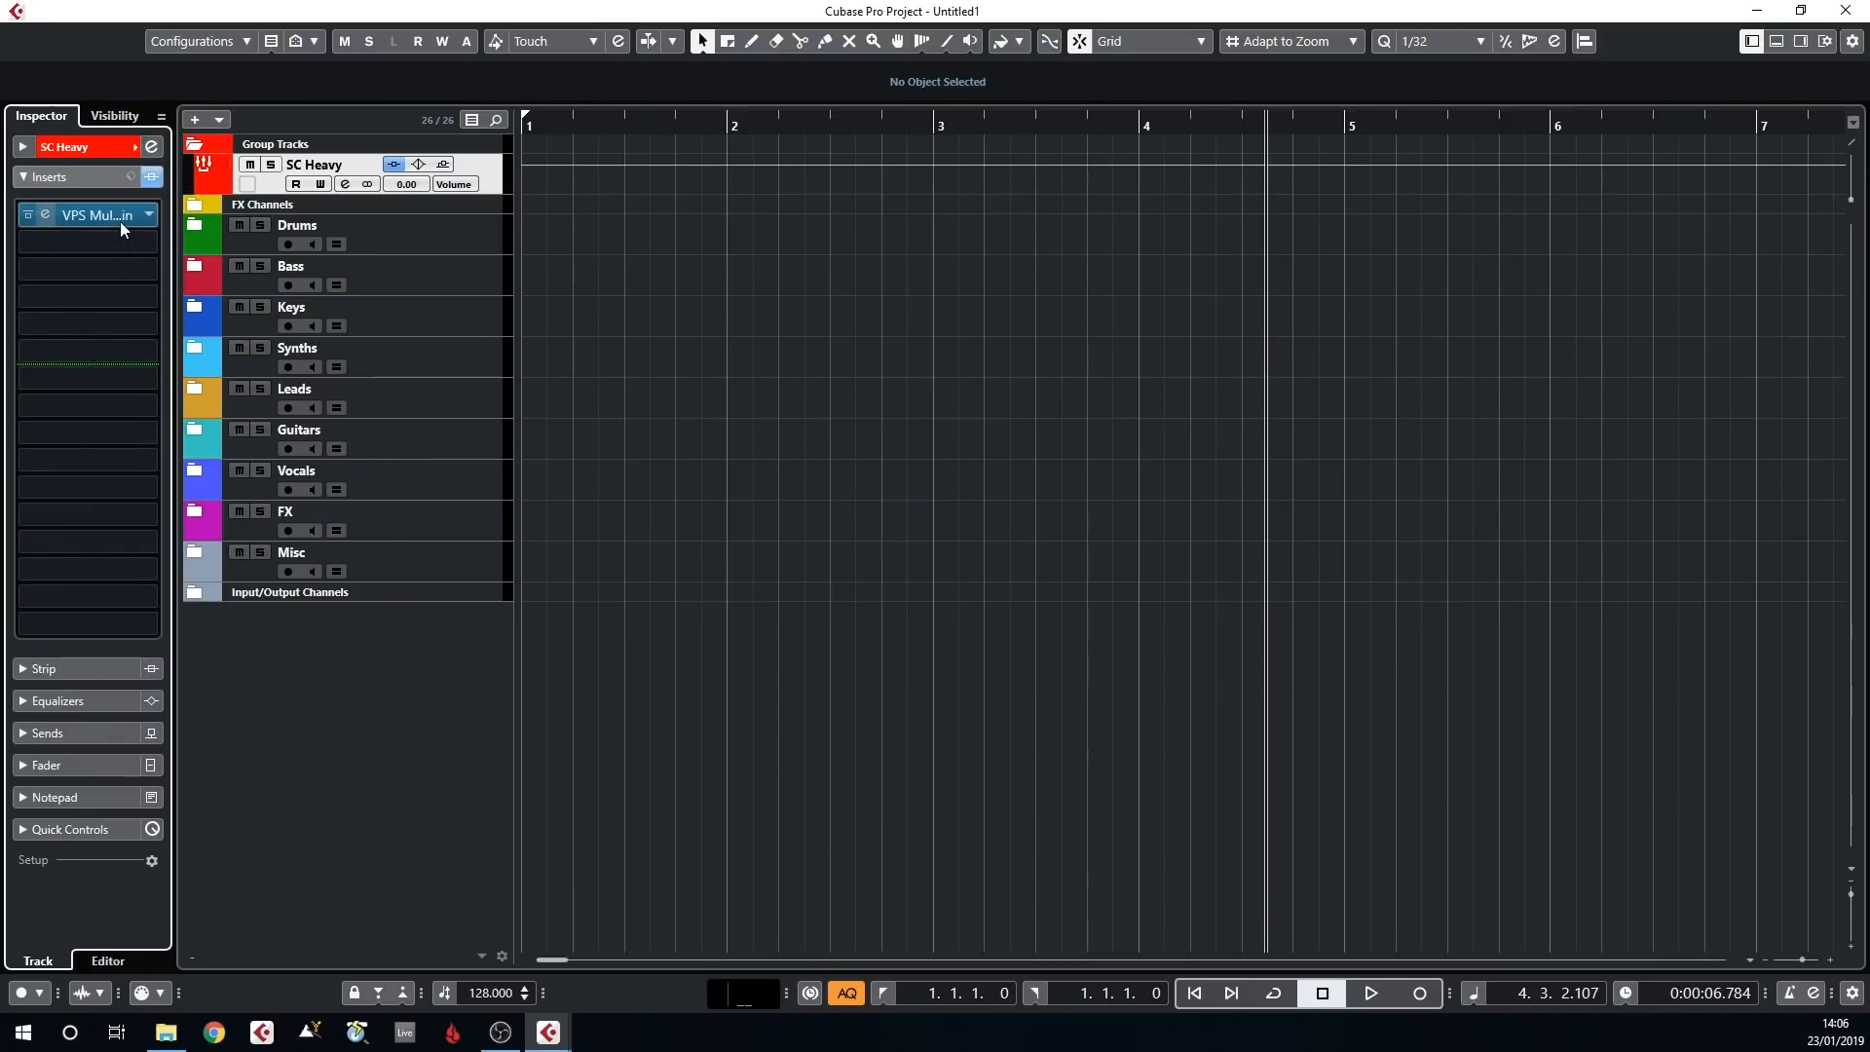
pyautogui.click(119, 216)
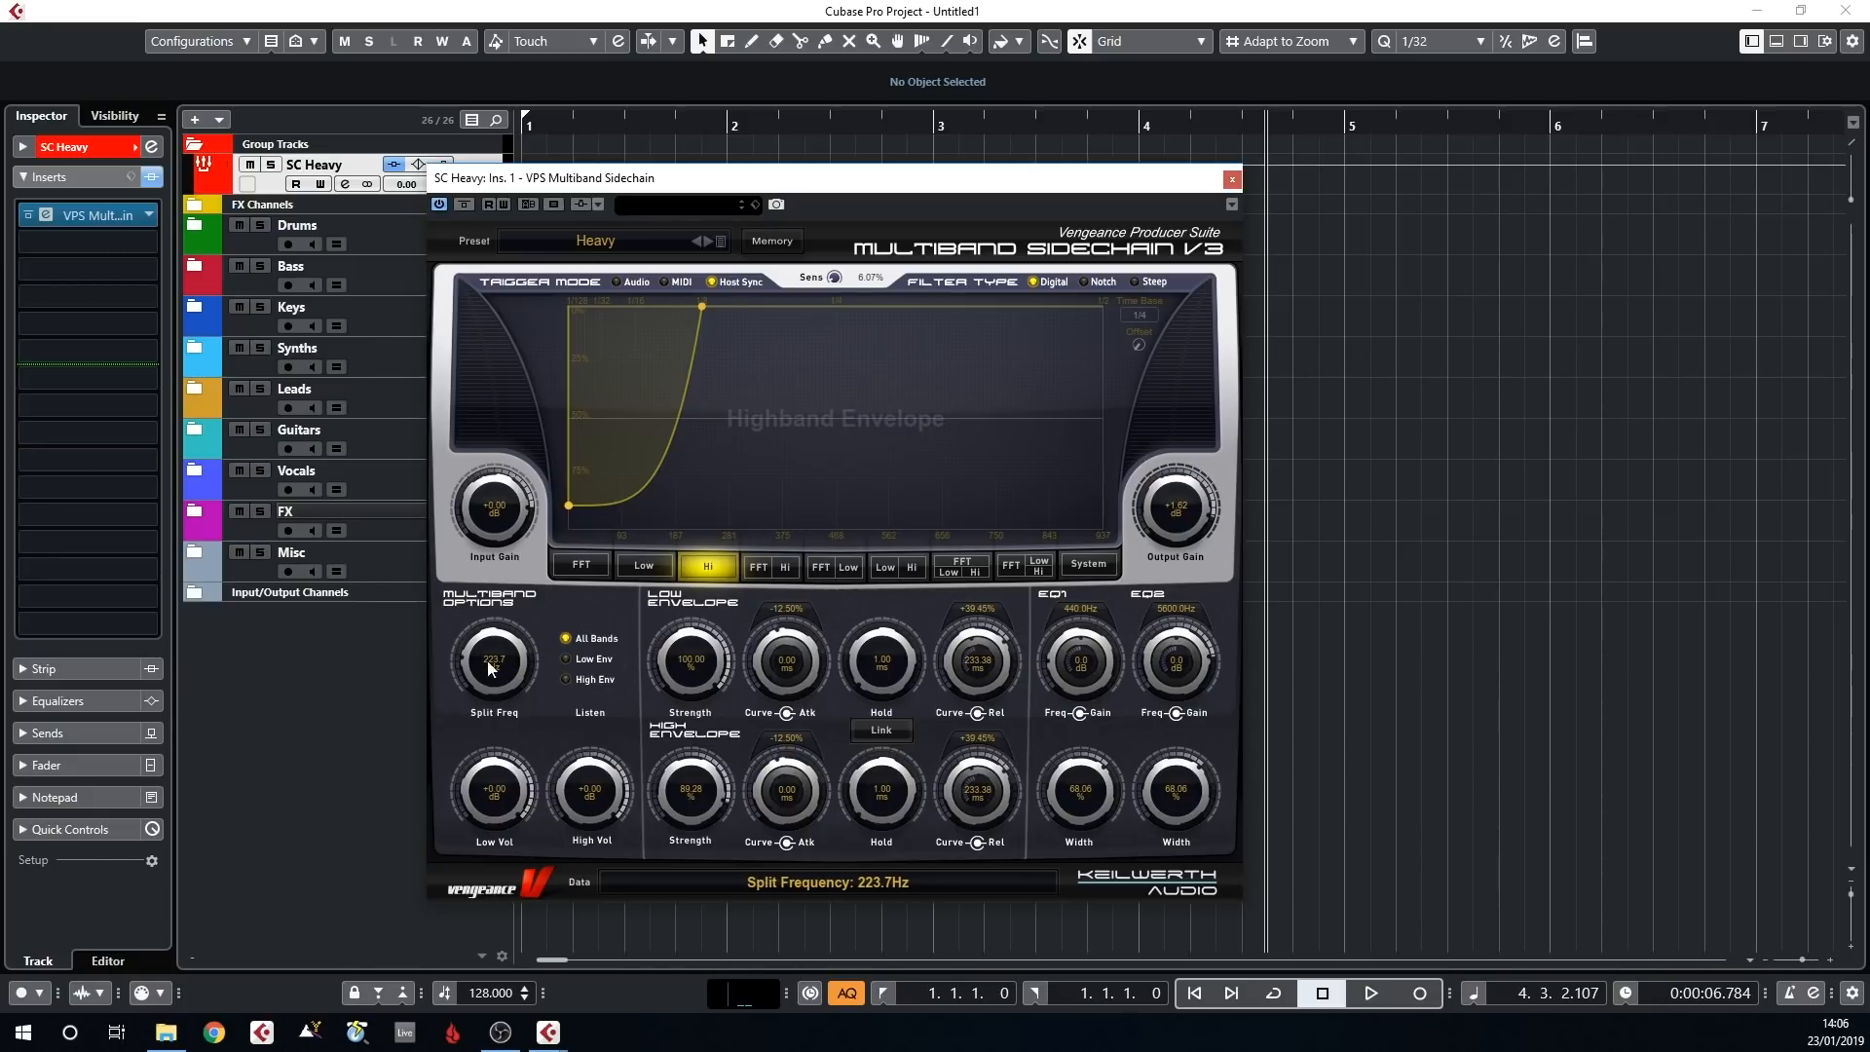
# Compare the lowband and highband envelopes, reduce the highband envelope's strength to 63.52%, and close the sidechain plug-in
pyautogui.click(642, 567)
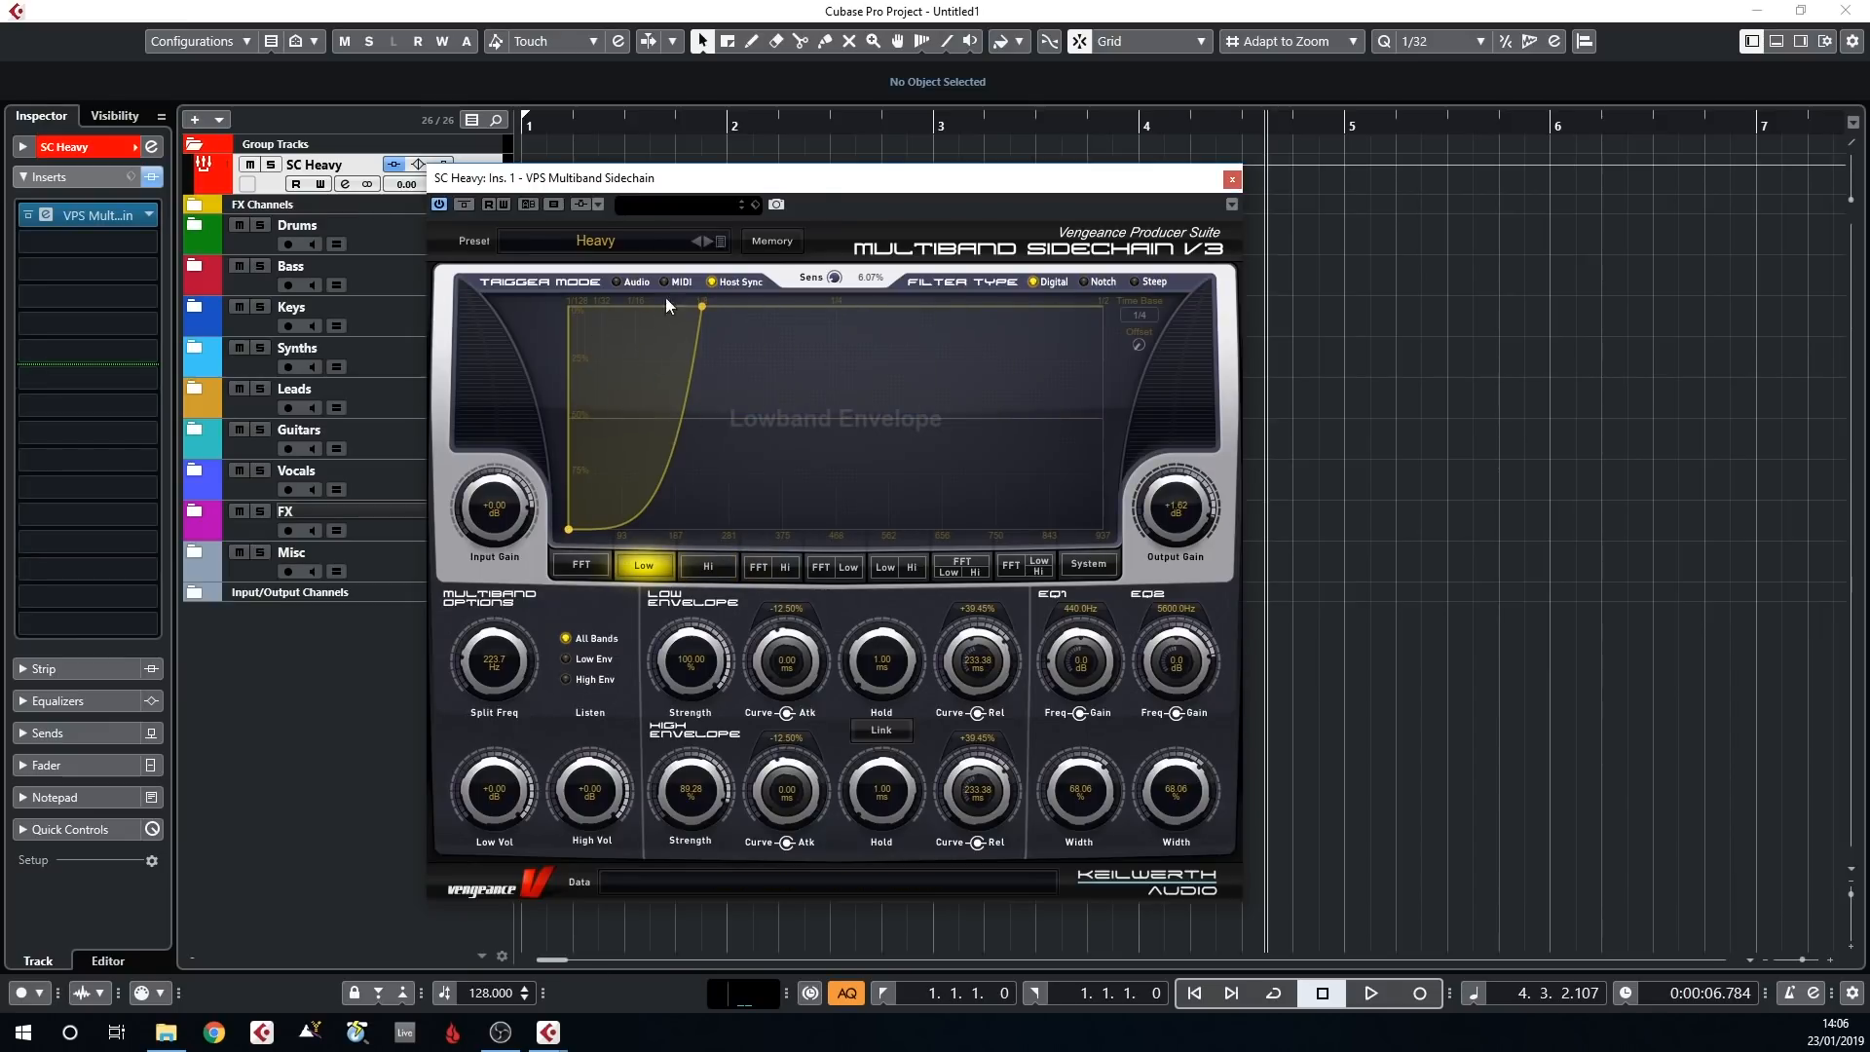
pyautogui.click(703, 567)
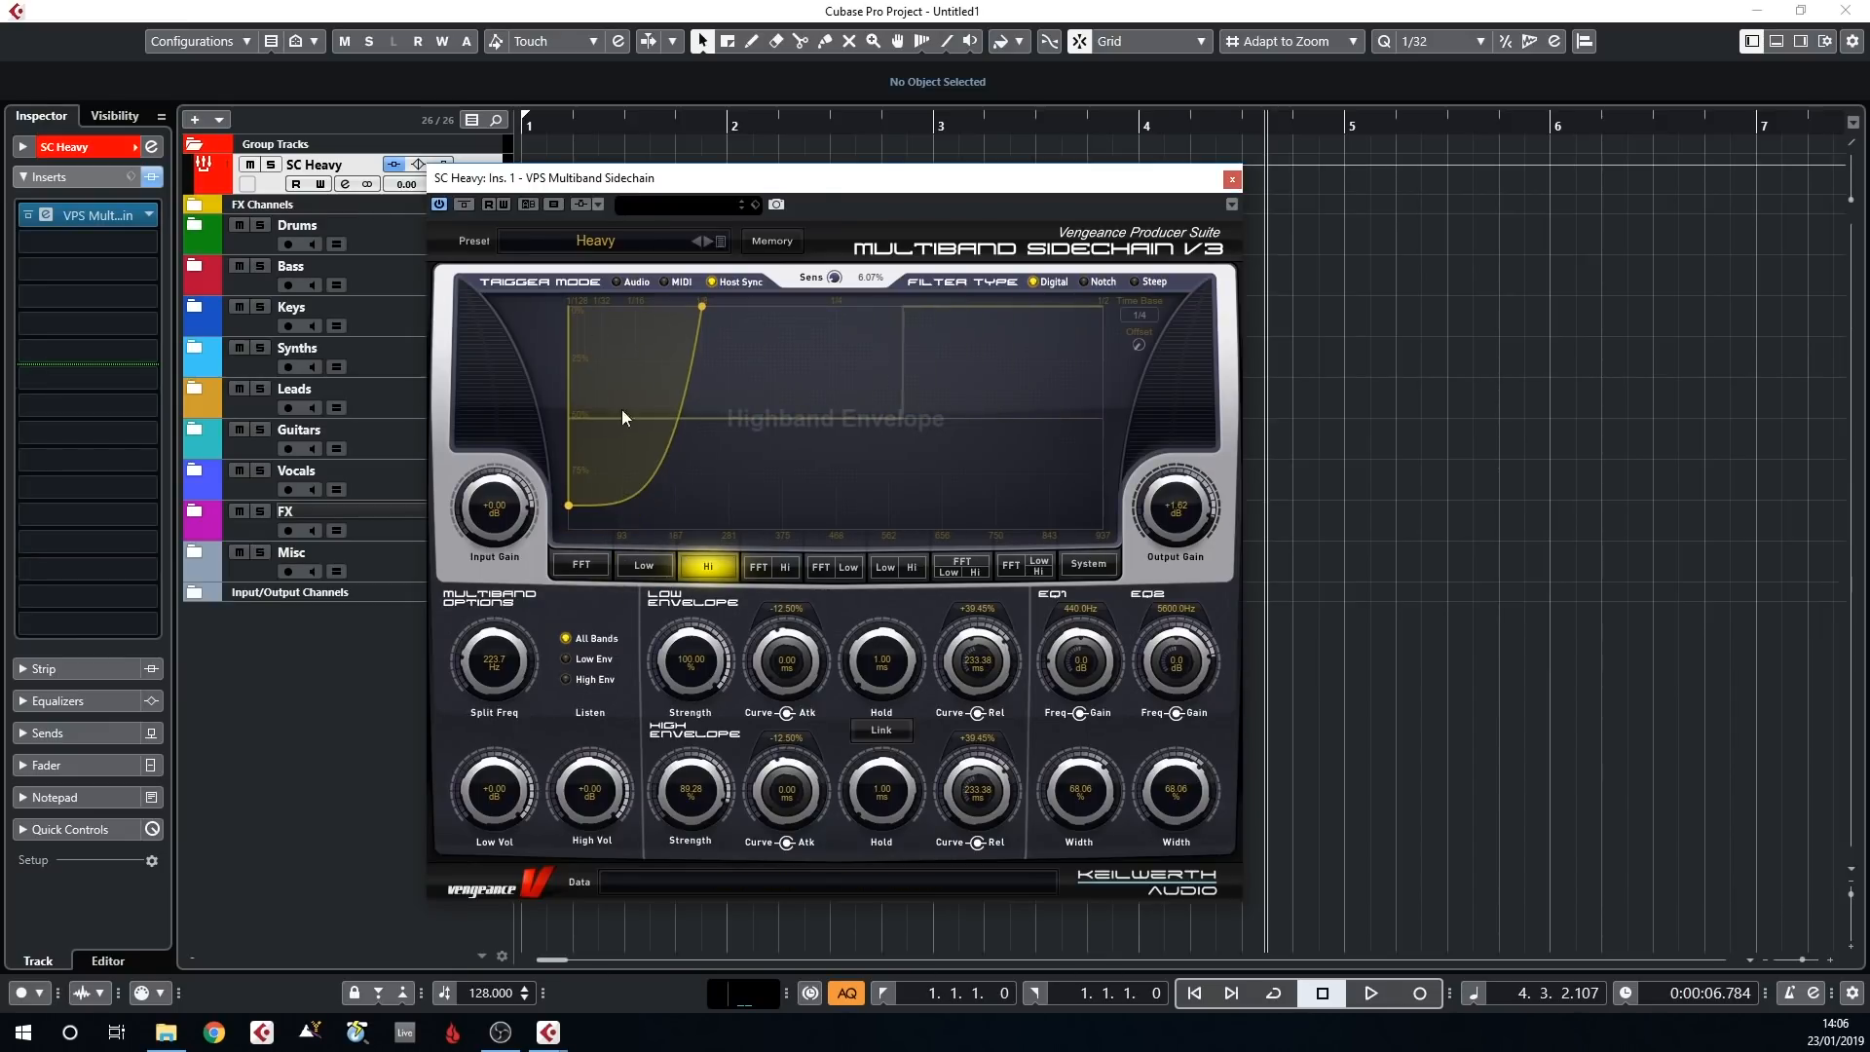
pyautogui.moveTo(568, 506)
pyautogui.mouseDown()
pyautogui.moveTo(563, 406)
pyautogui.moveTo(556, 474)
pyautogui.mouseUp()
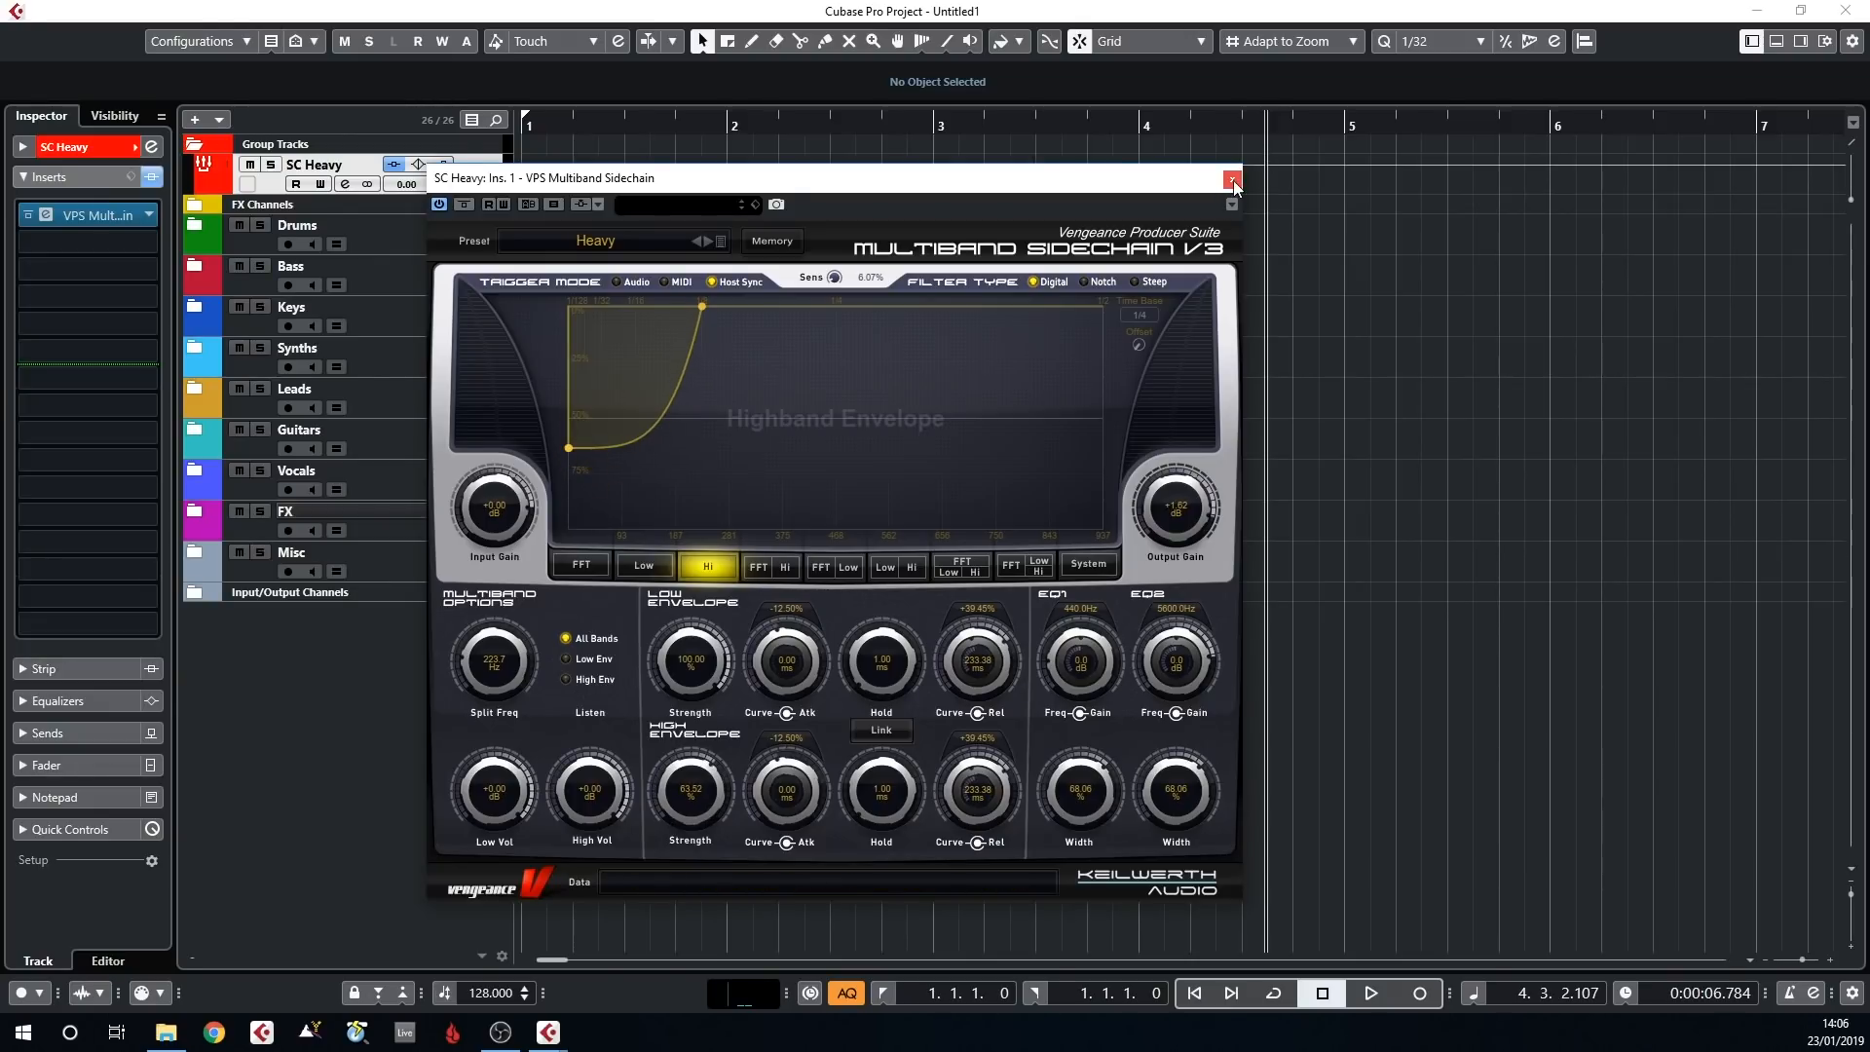
pyautogui.click(1232, 181)
# Expand the FX Channels, Keys, Drums and Bass folders, inspecting the Piano and Keys Group tracks inside Keys
pyautogui.click(195, 205)
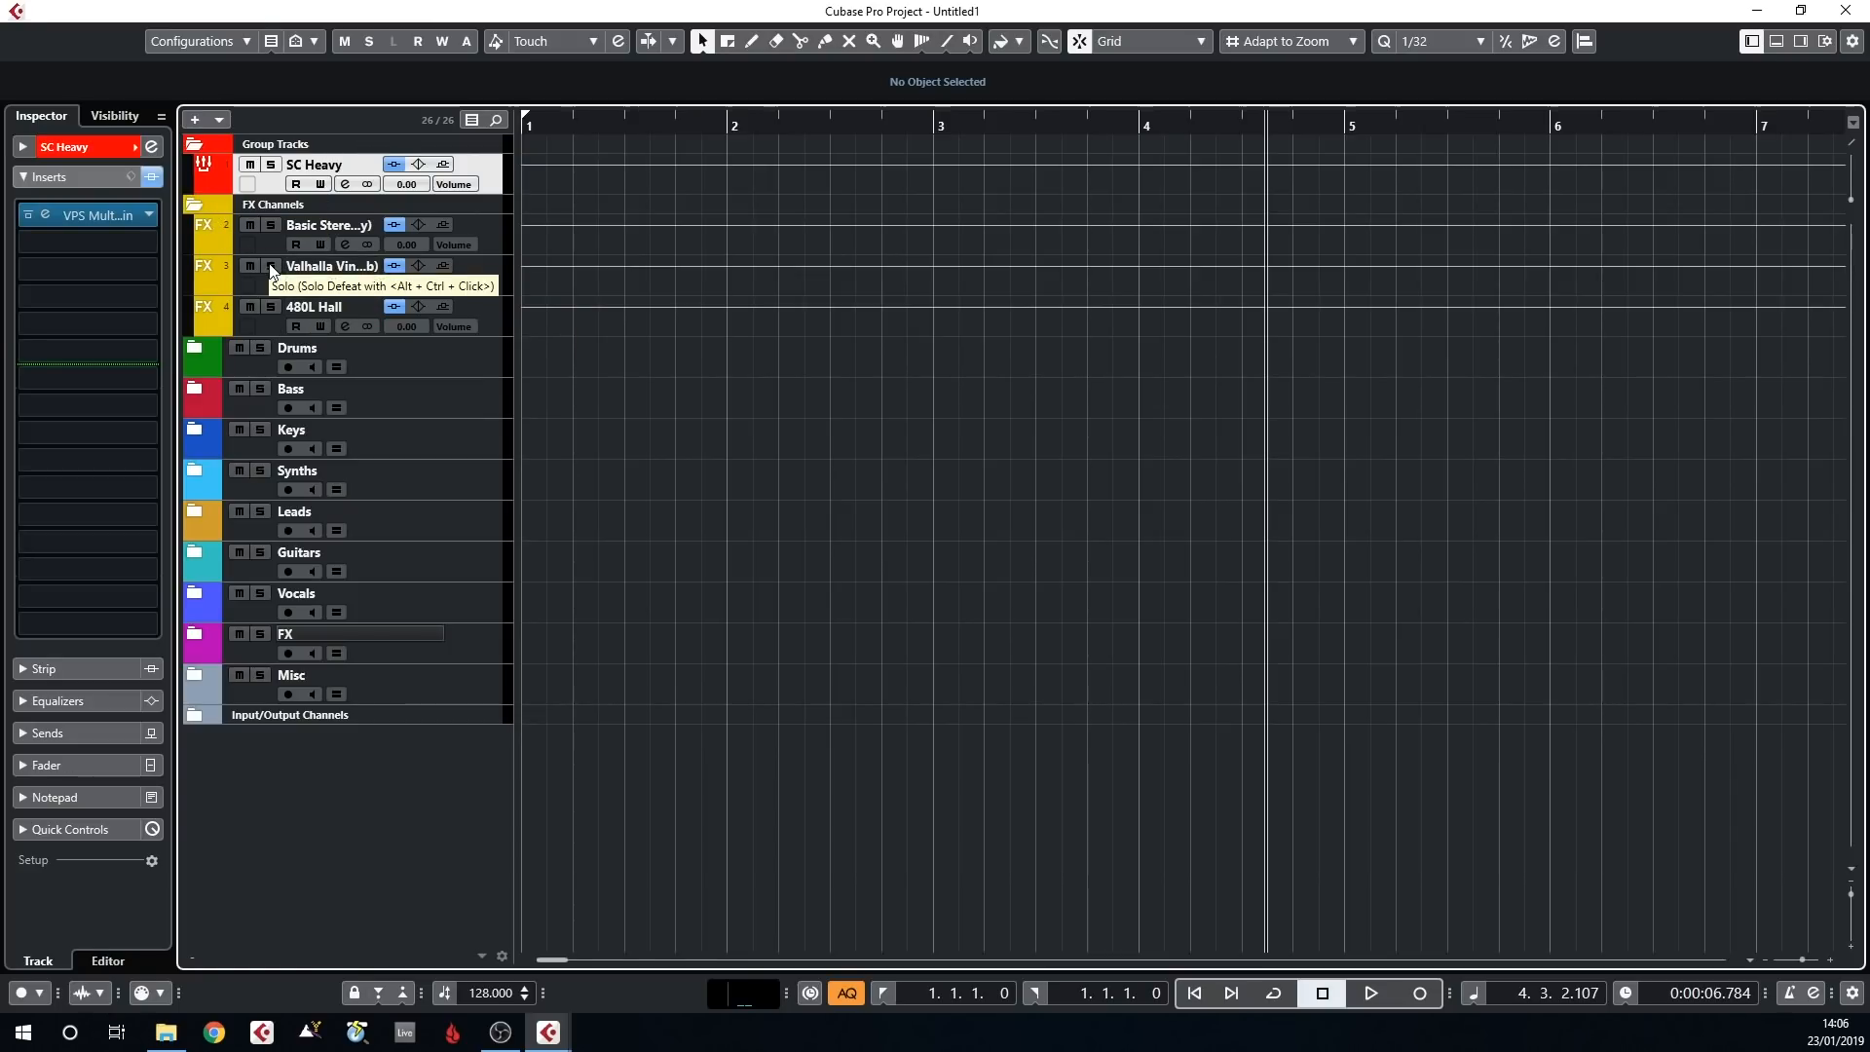
pyautogui.click(195, 431)
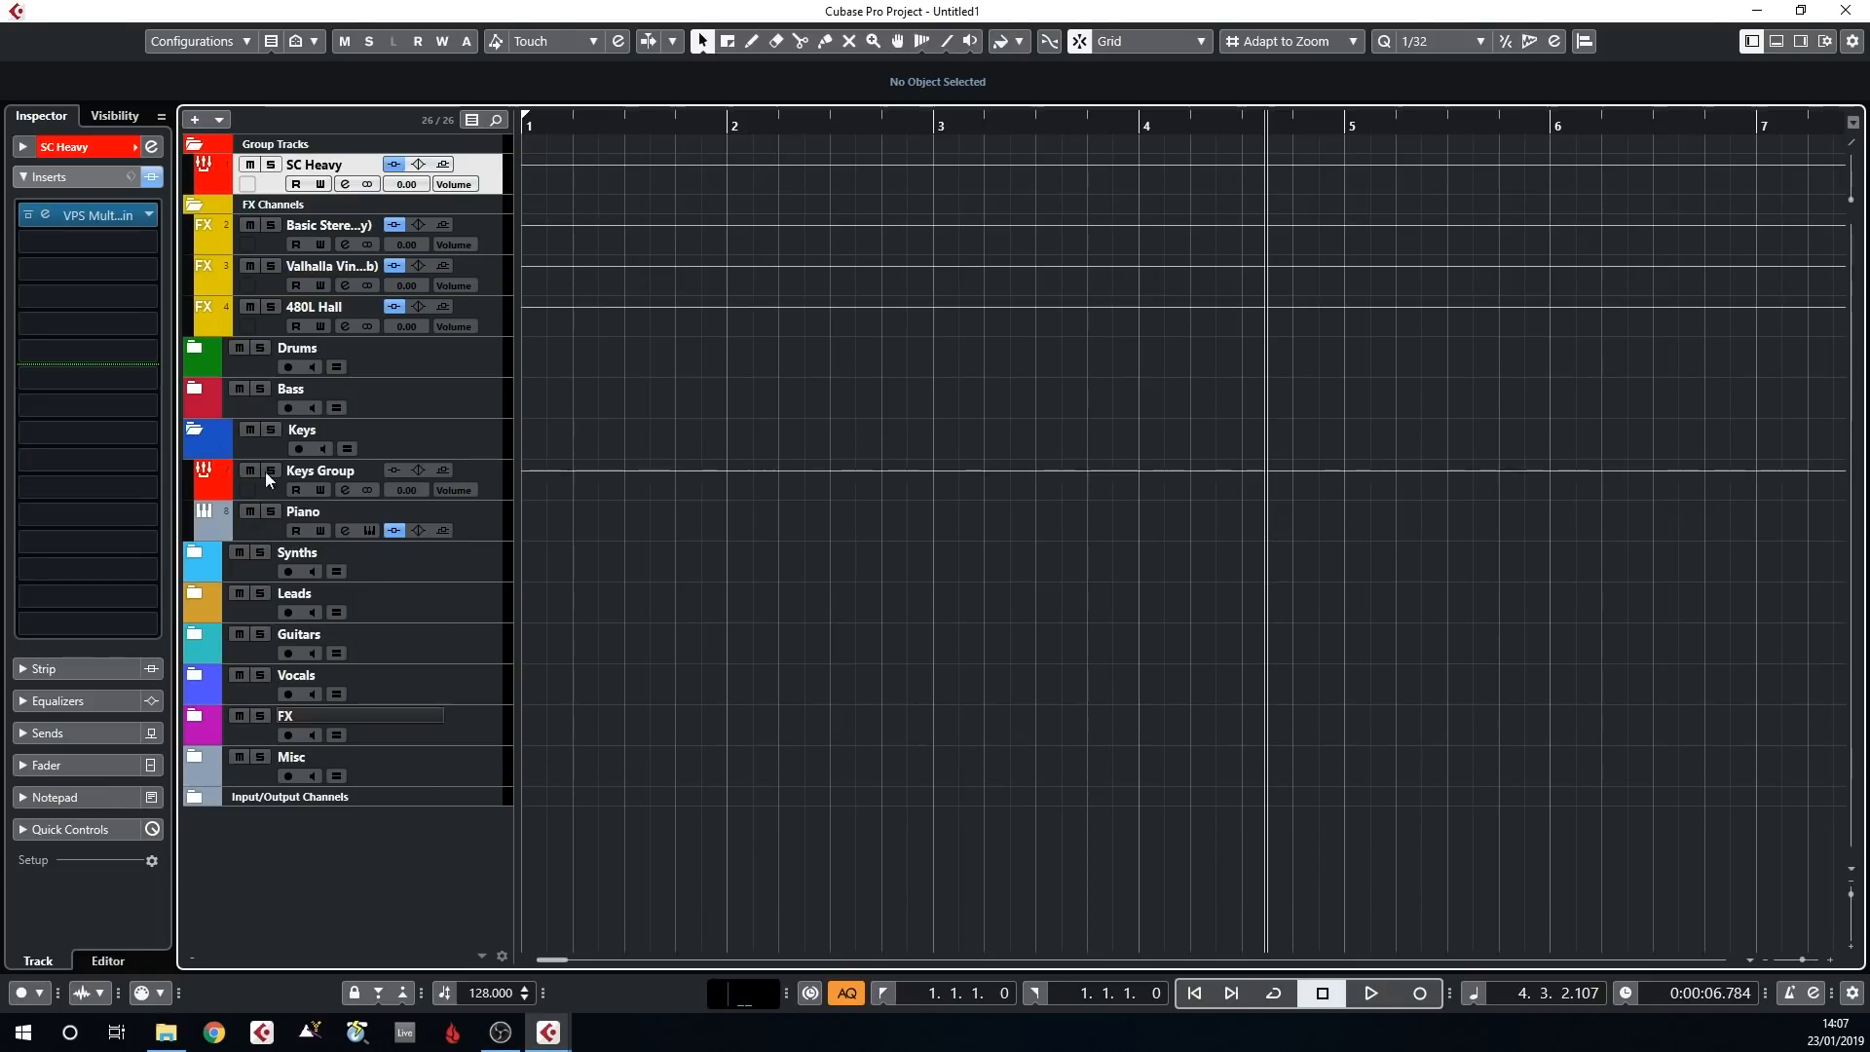
pyautogui.click(263, 525)
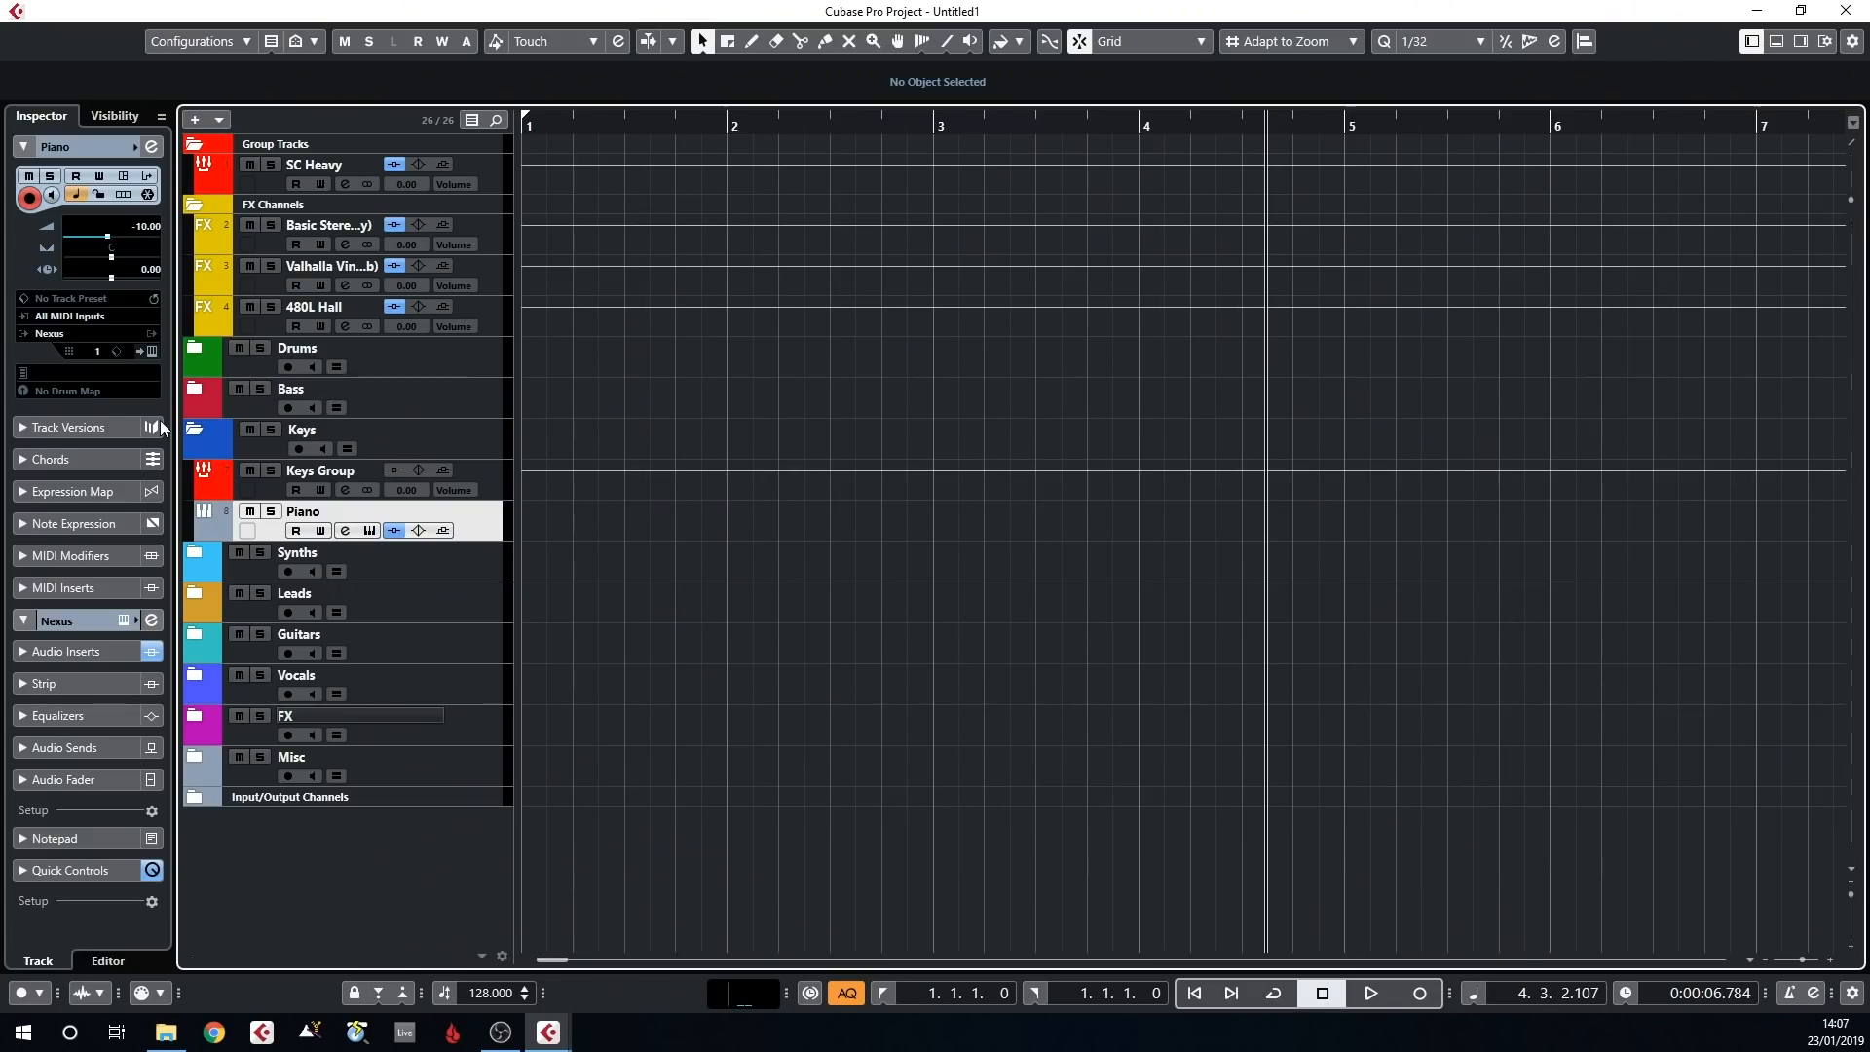
pyautogui.click(257, 495)
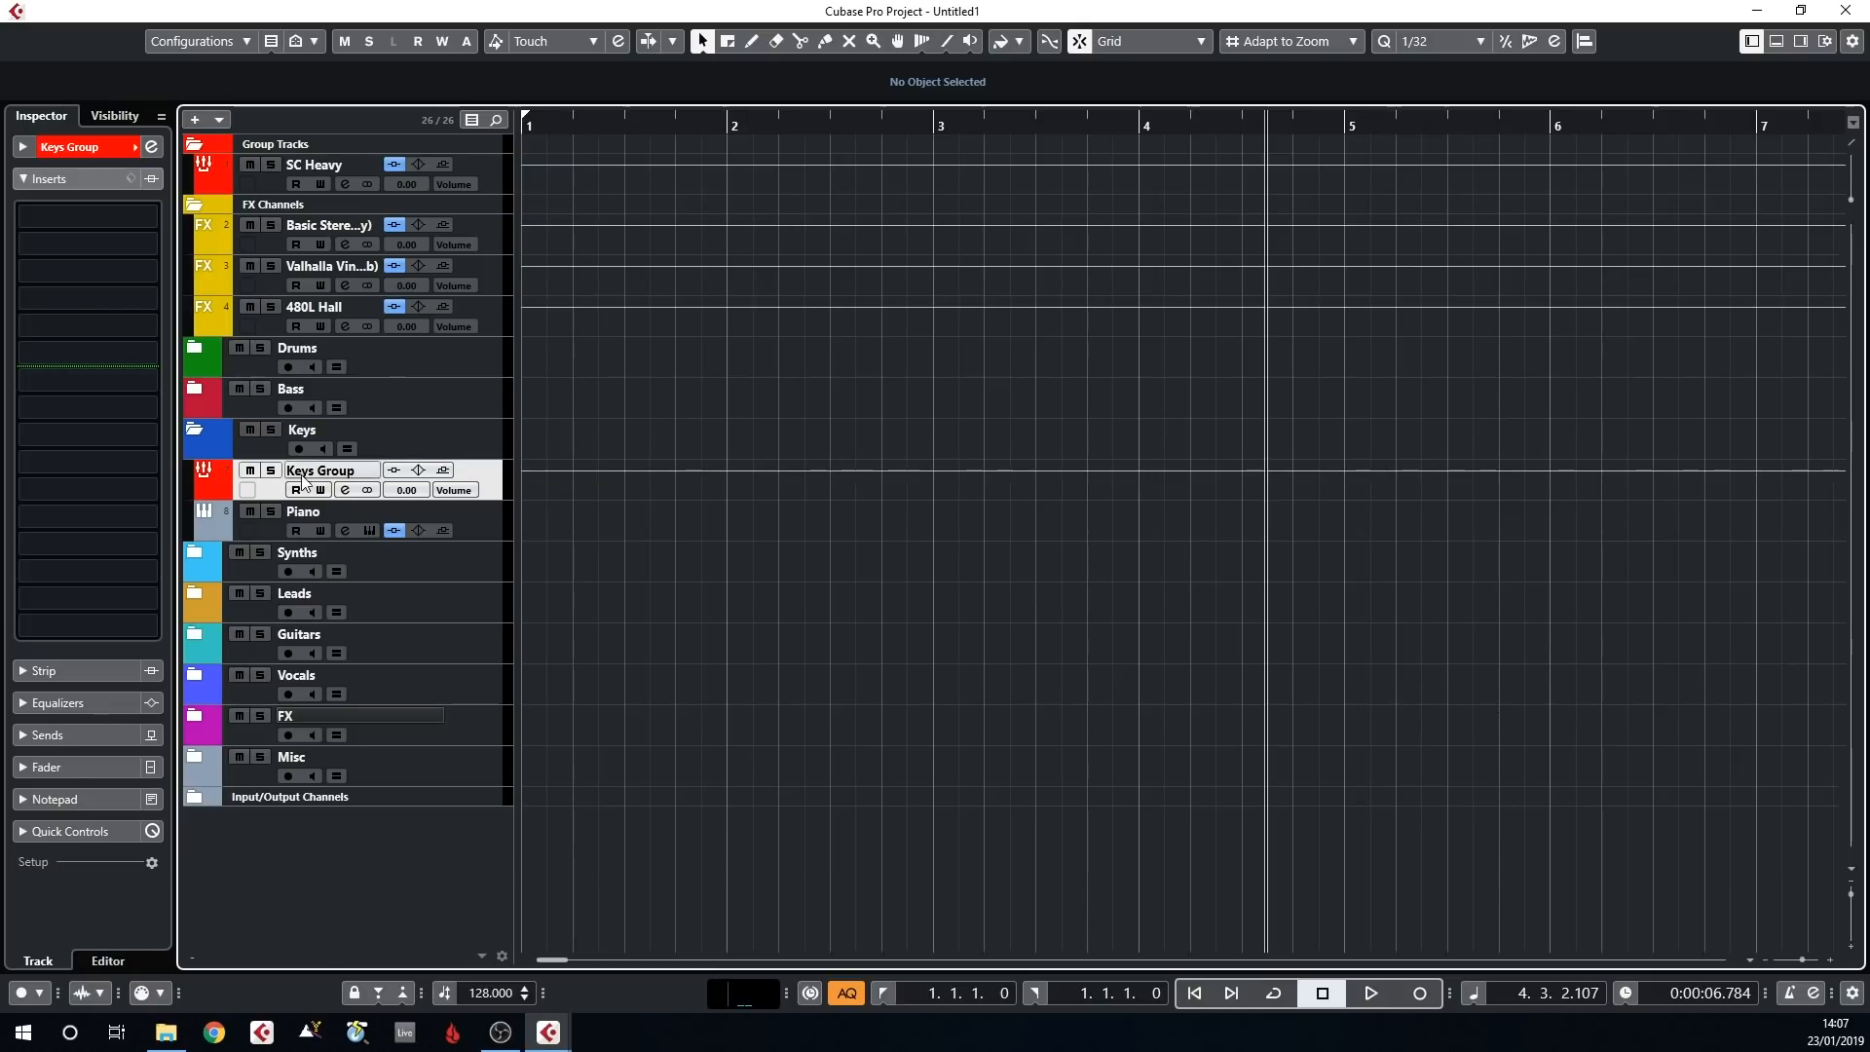
pyautogui.click(191, 351)
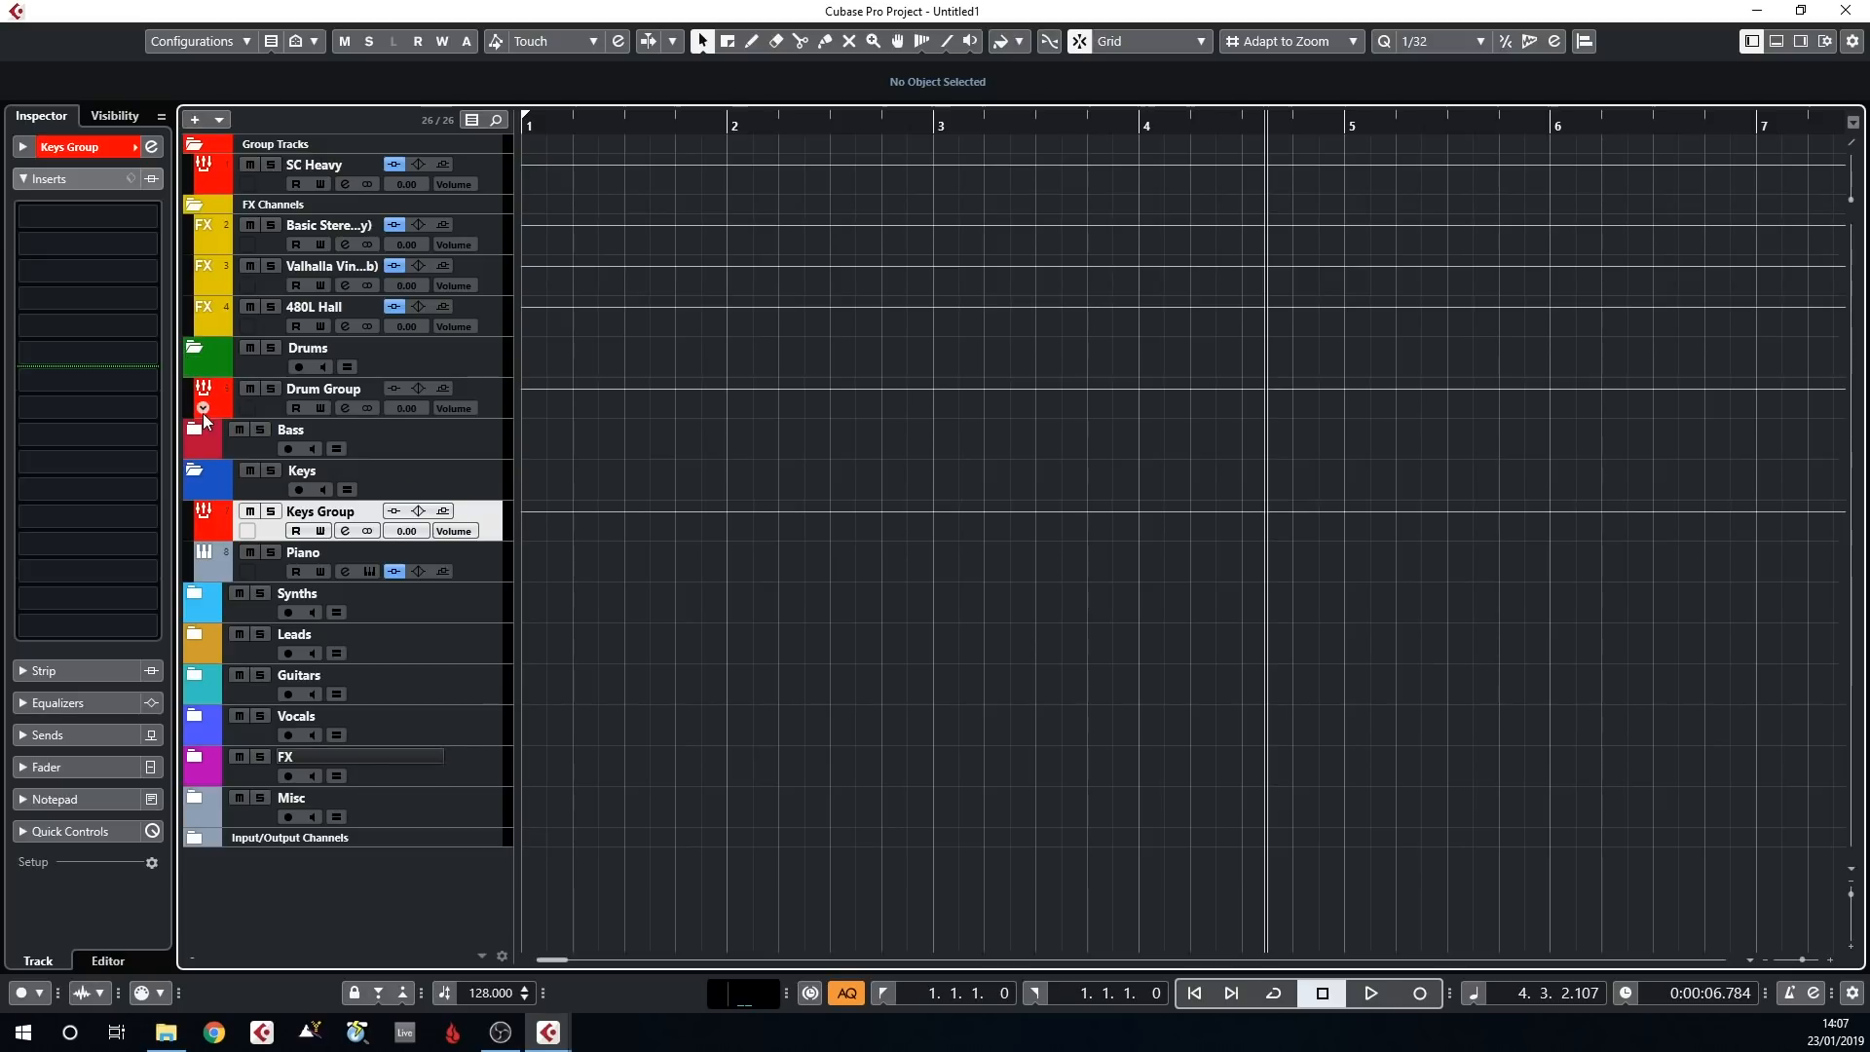
pyautogui.click(196, 436)
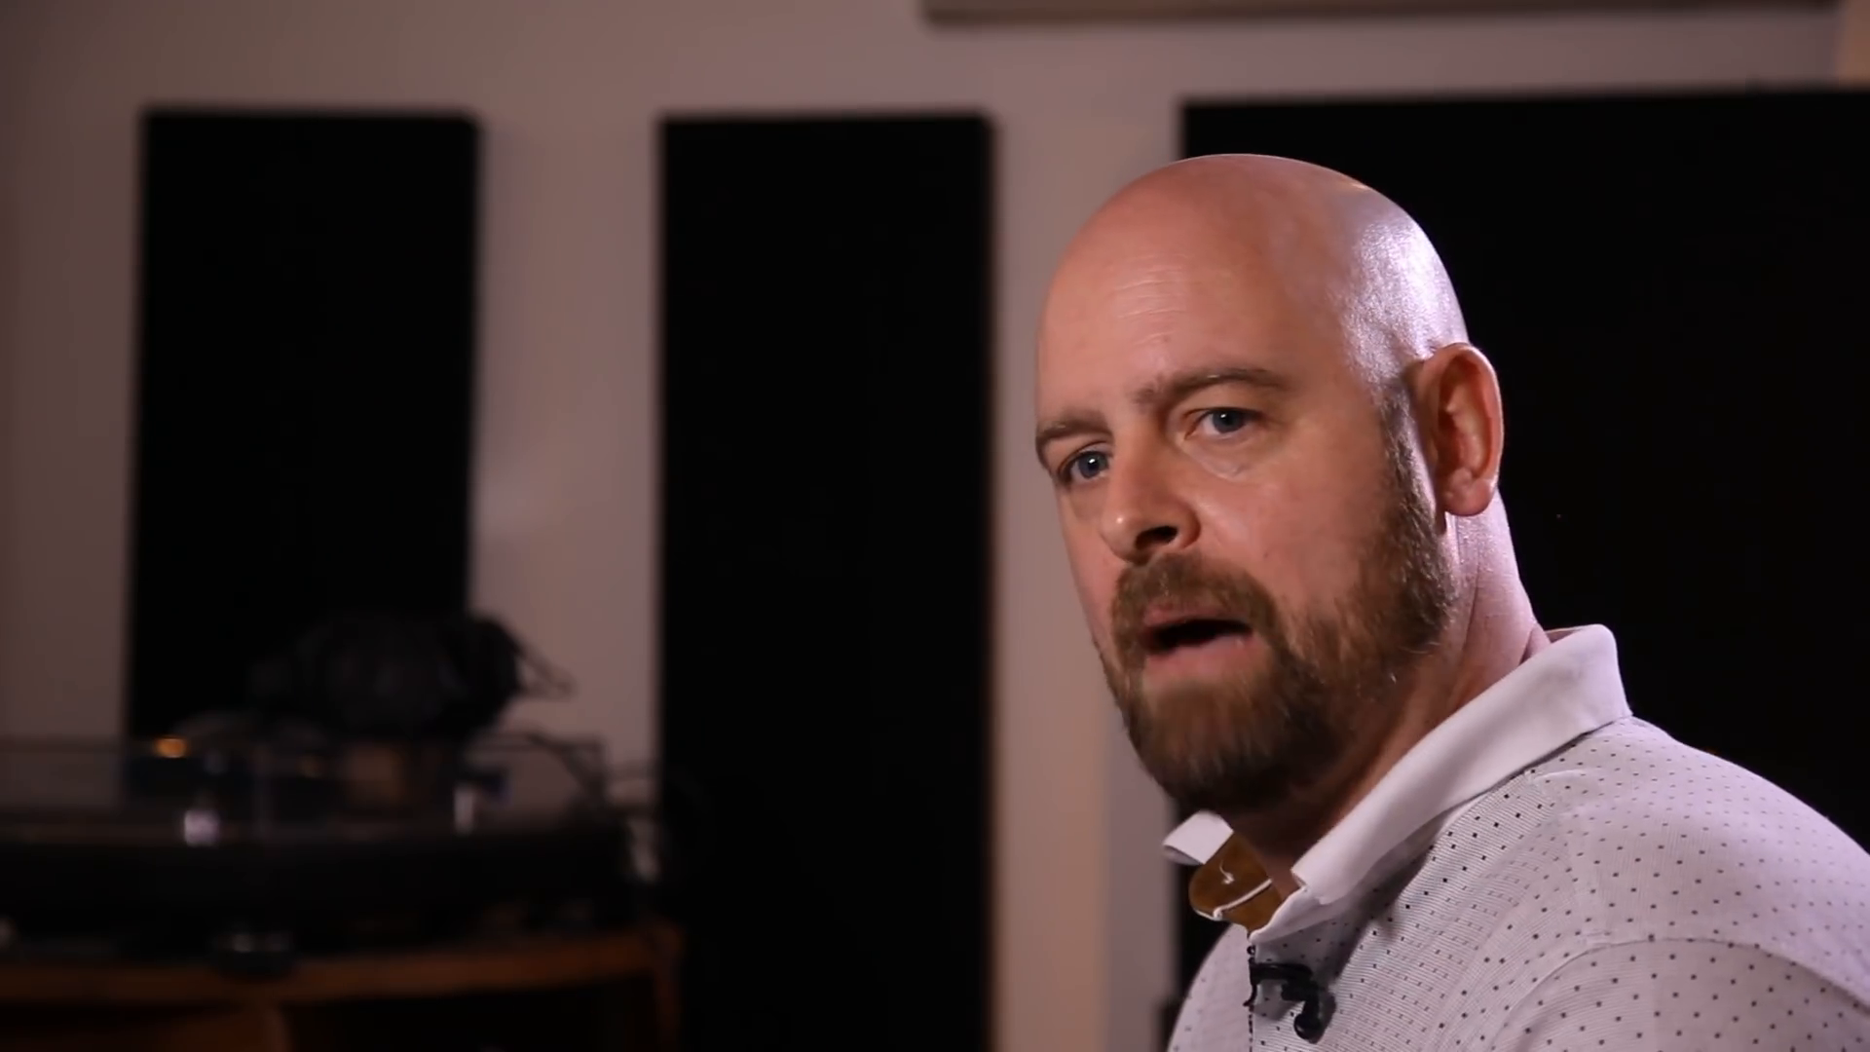
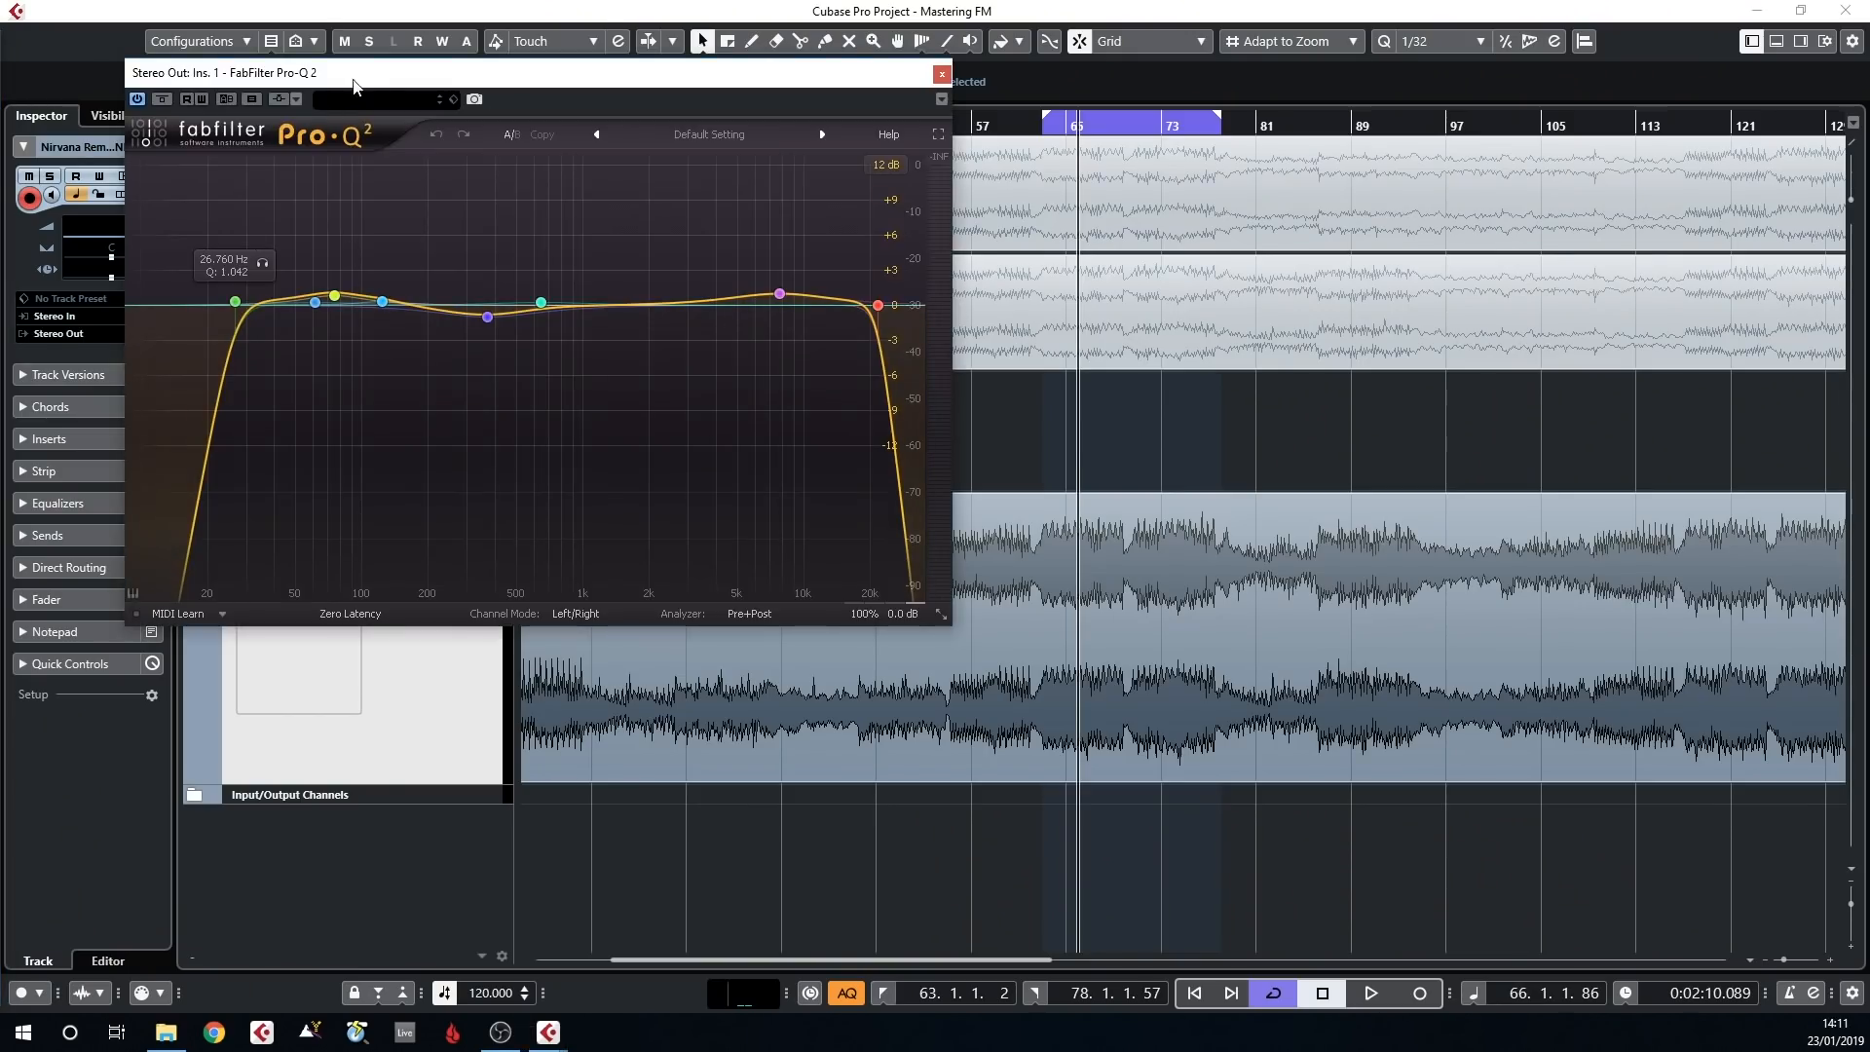
# Compare the Stereo Out's first insert, FabFilter Pro-Q 2, bypassed and active during playback, and close the plug-in
pyautogui.moveTo(353, 86); pyautogui.dragTo(293, 137)
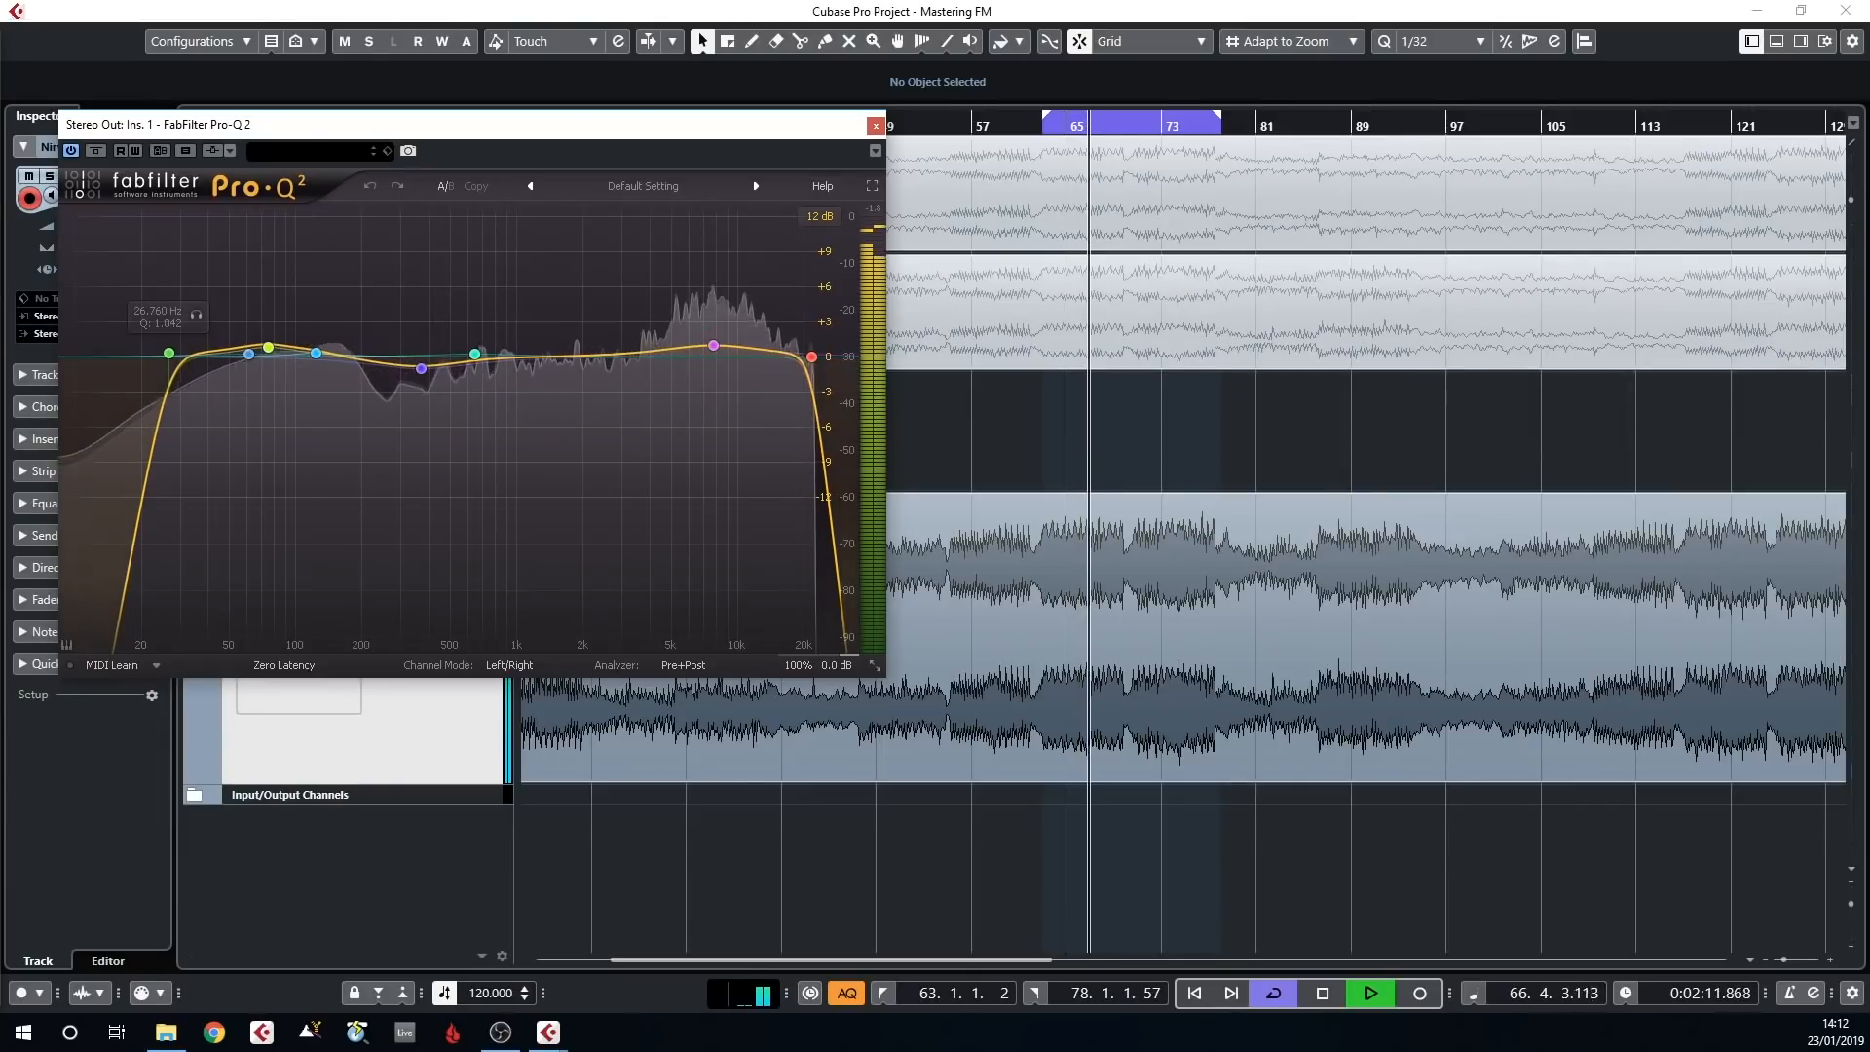
pyautogui.click(95, 151)
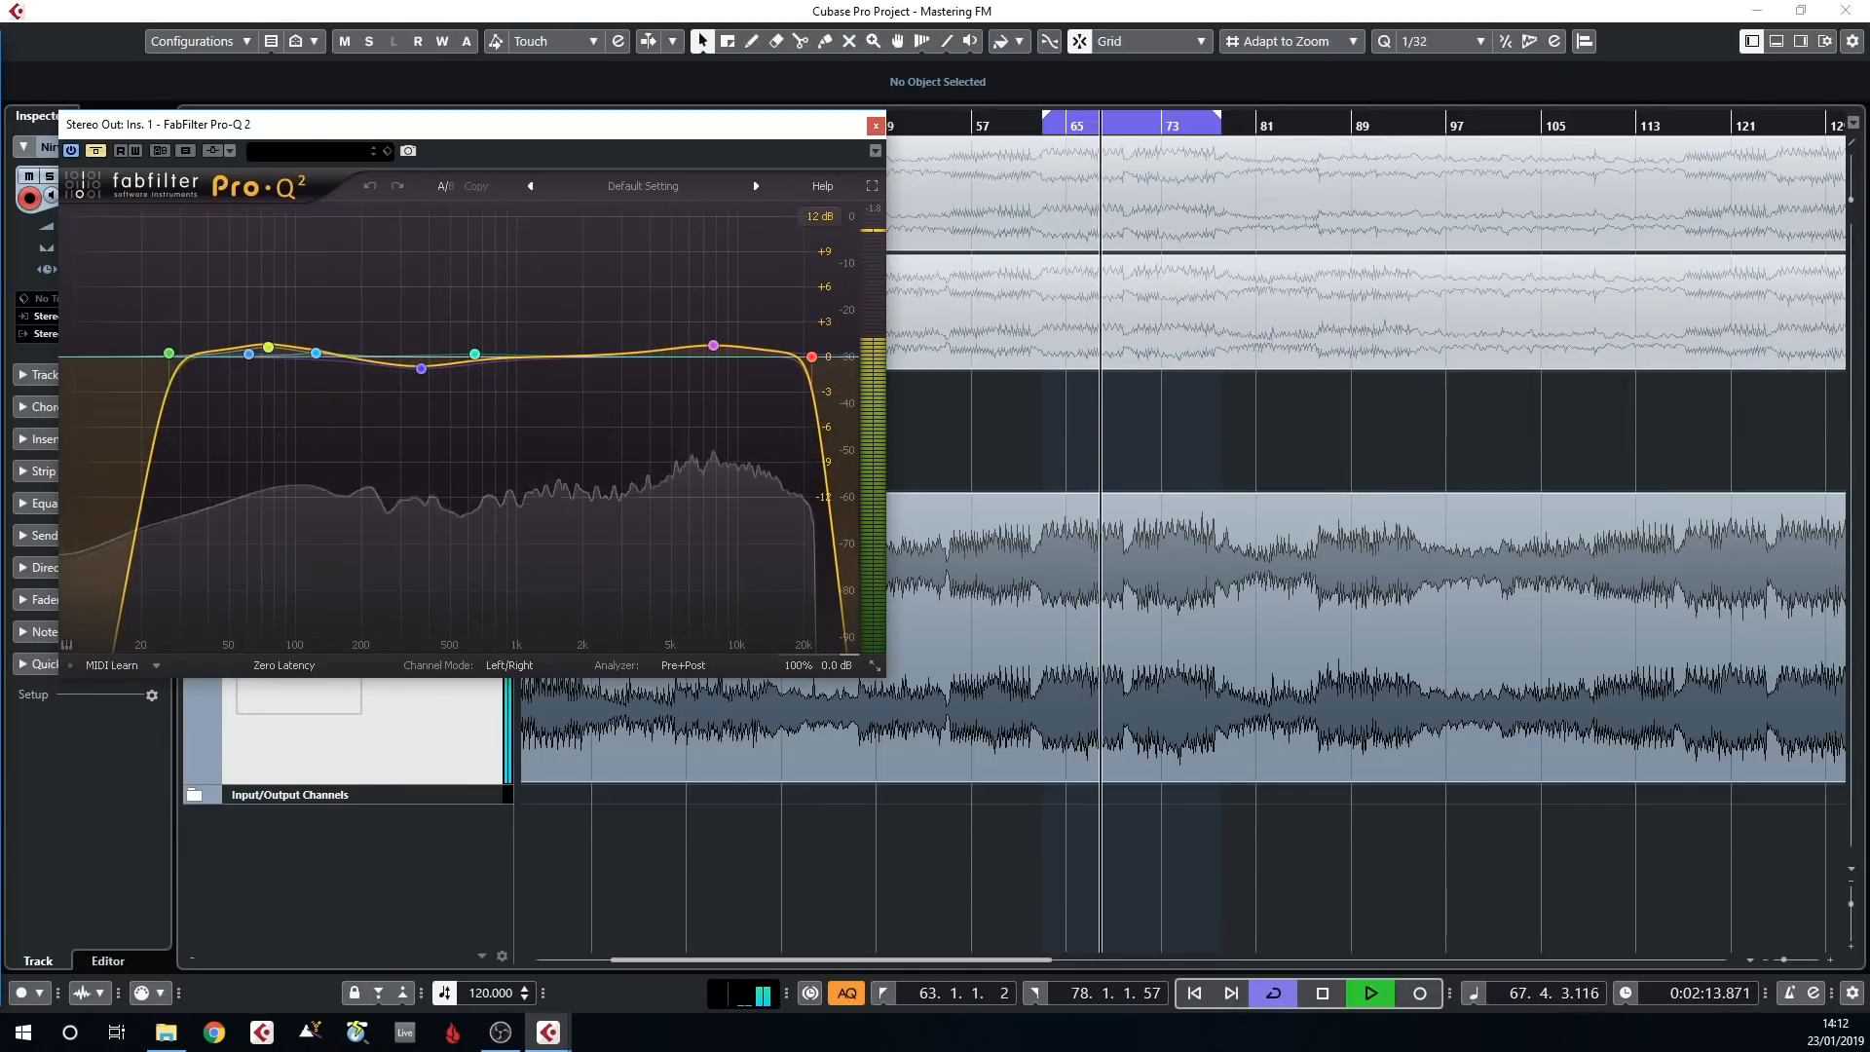
pyautogui.click(96, 151)
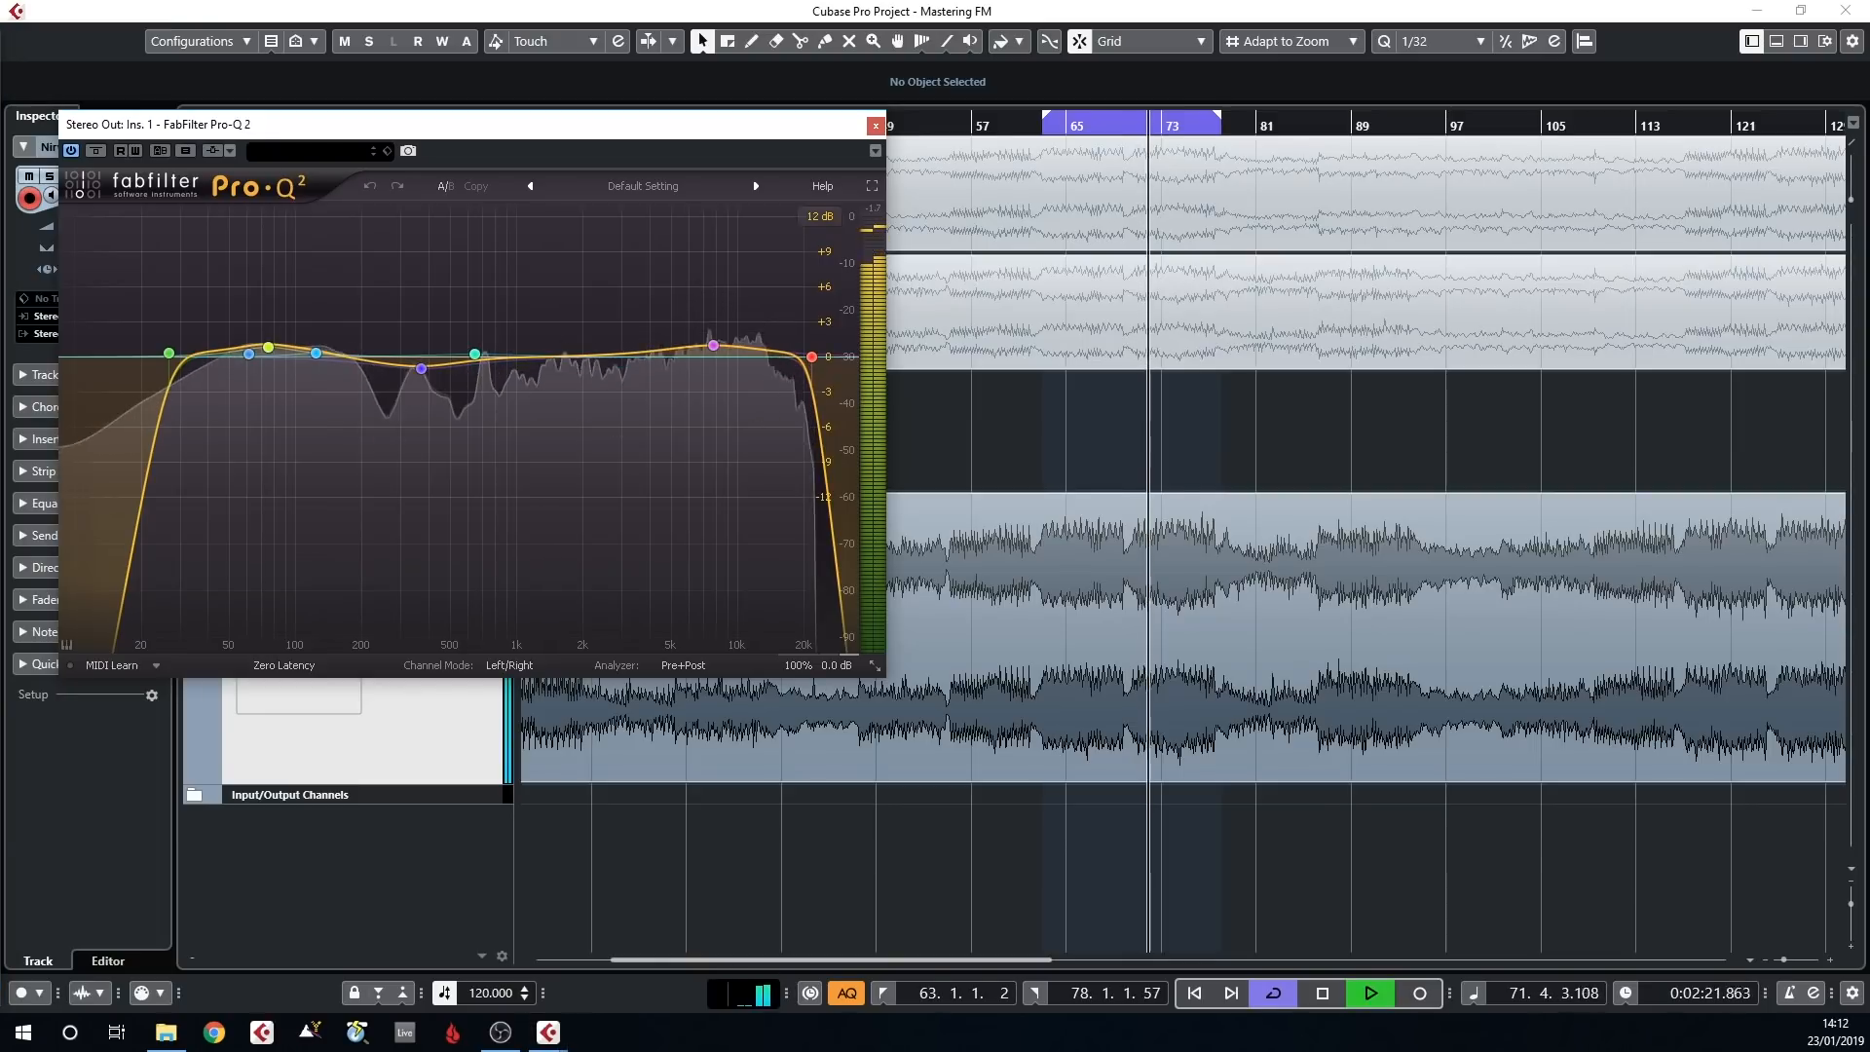
pyautogui.click(874, 125)
# Examine the low-frequency side band of the FabFilter Pro-Q 3 on Stereo Out insert 2, compare it bypassed and active, and close it
pyautogui.moveTo(0, 293); pyautogui.dragTo(852, 187)
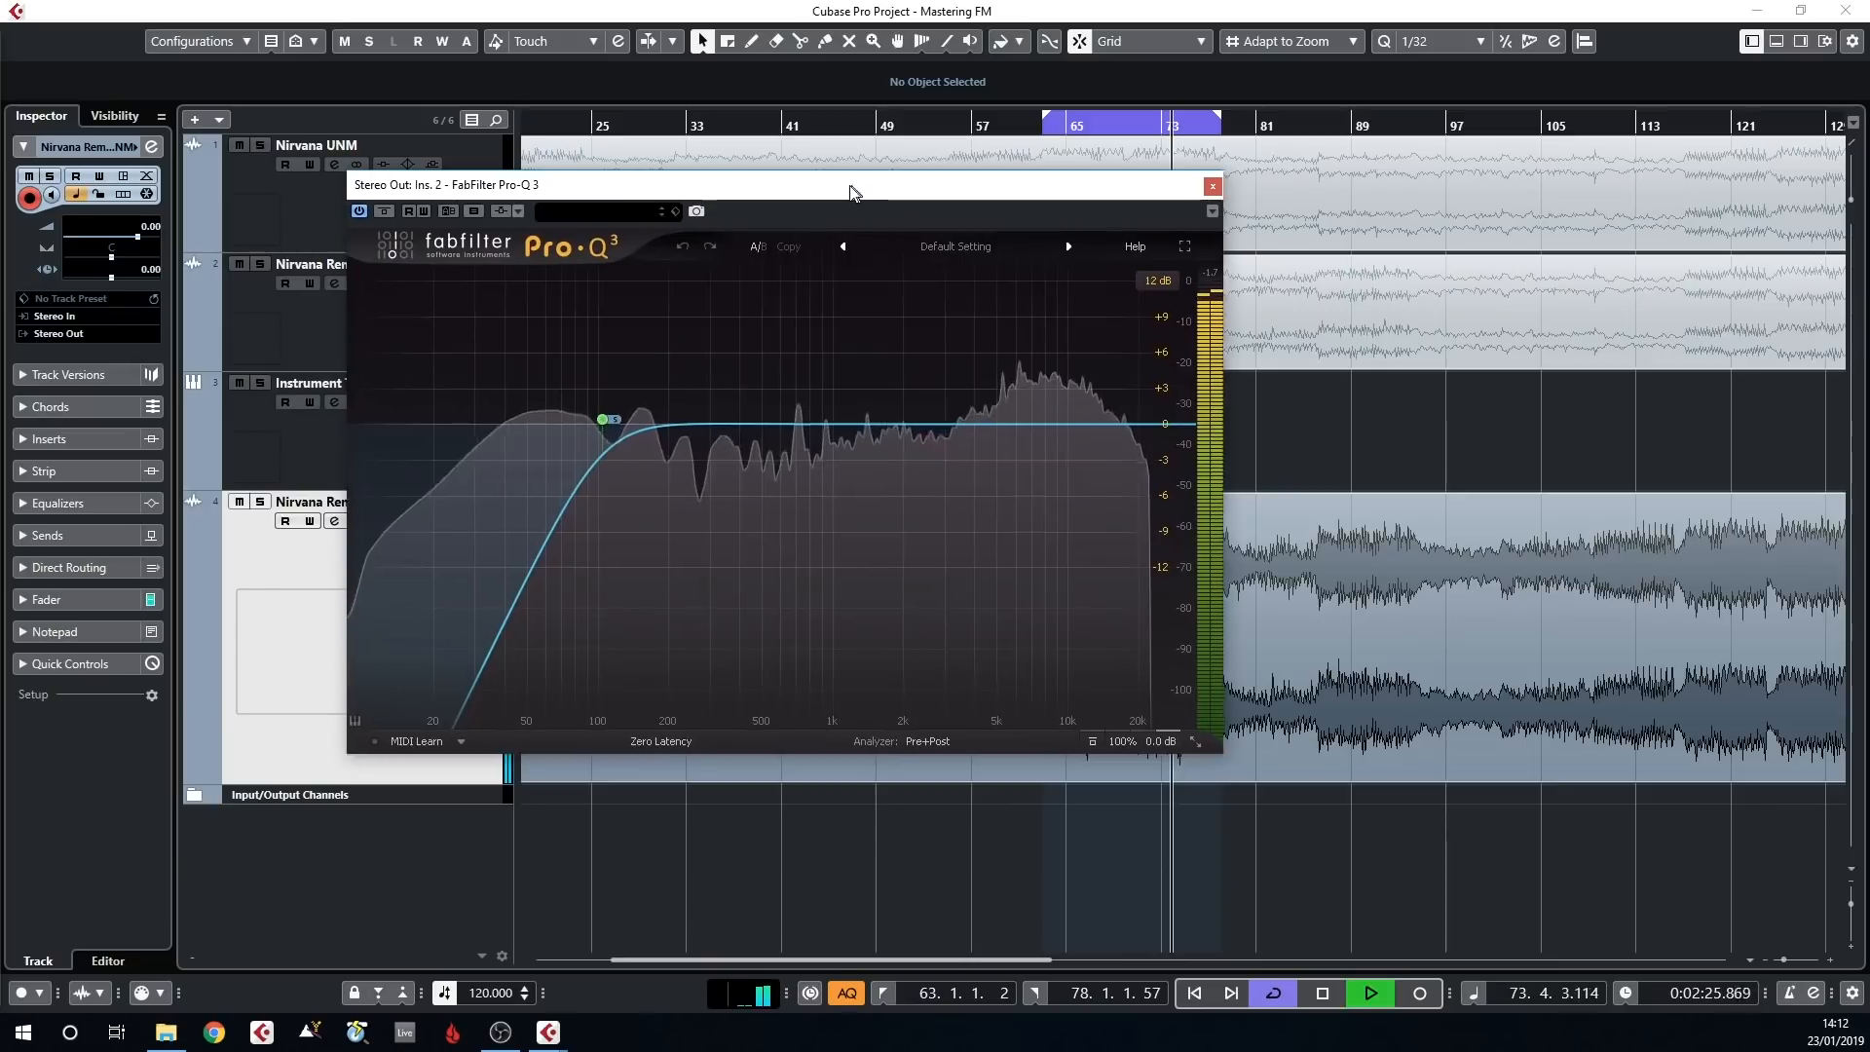
pyautogui.press('space')
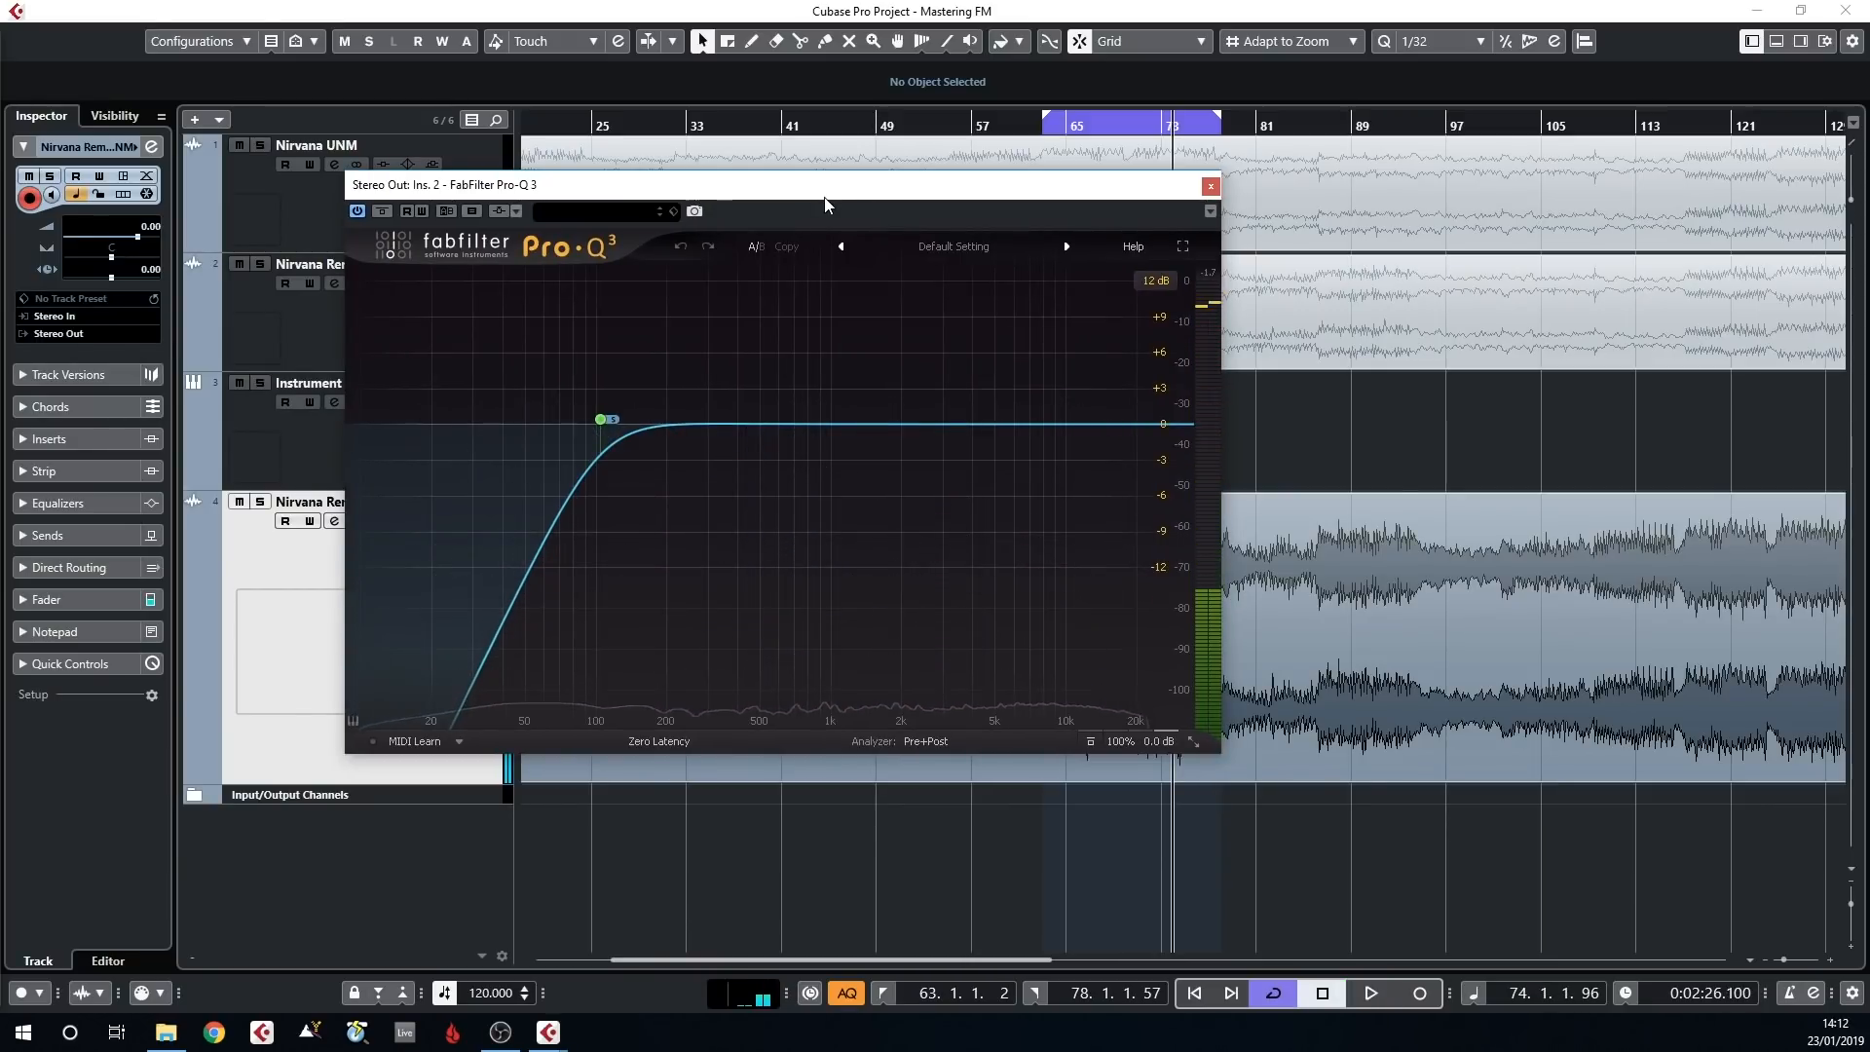
pyautogui.moveTo(559, 372)
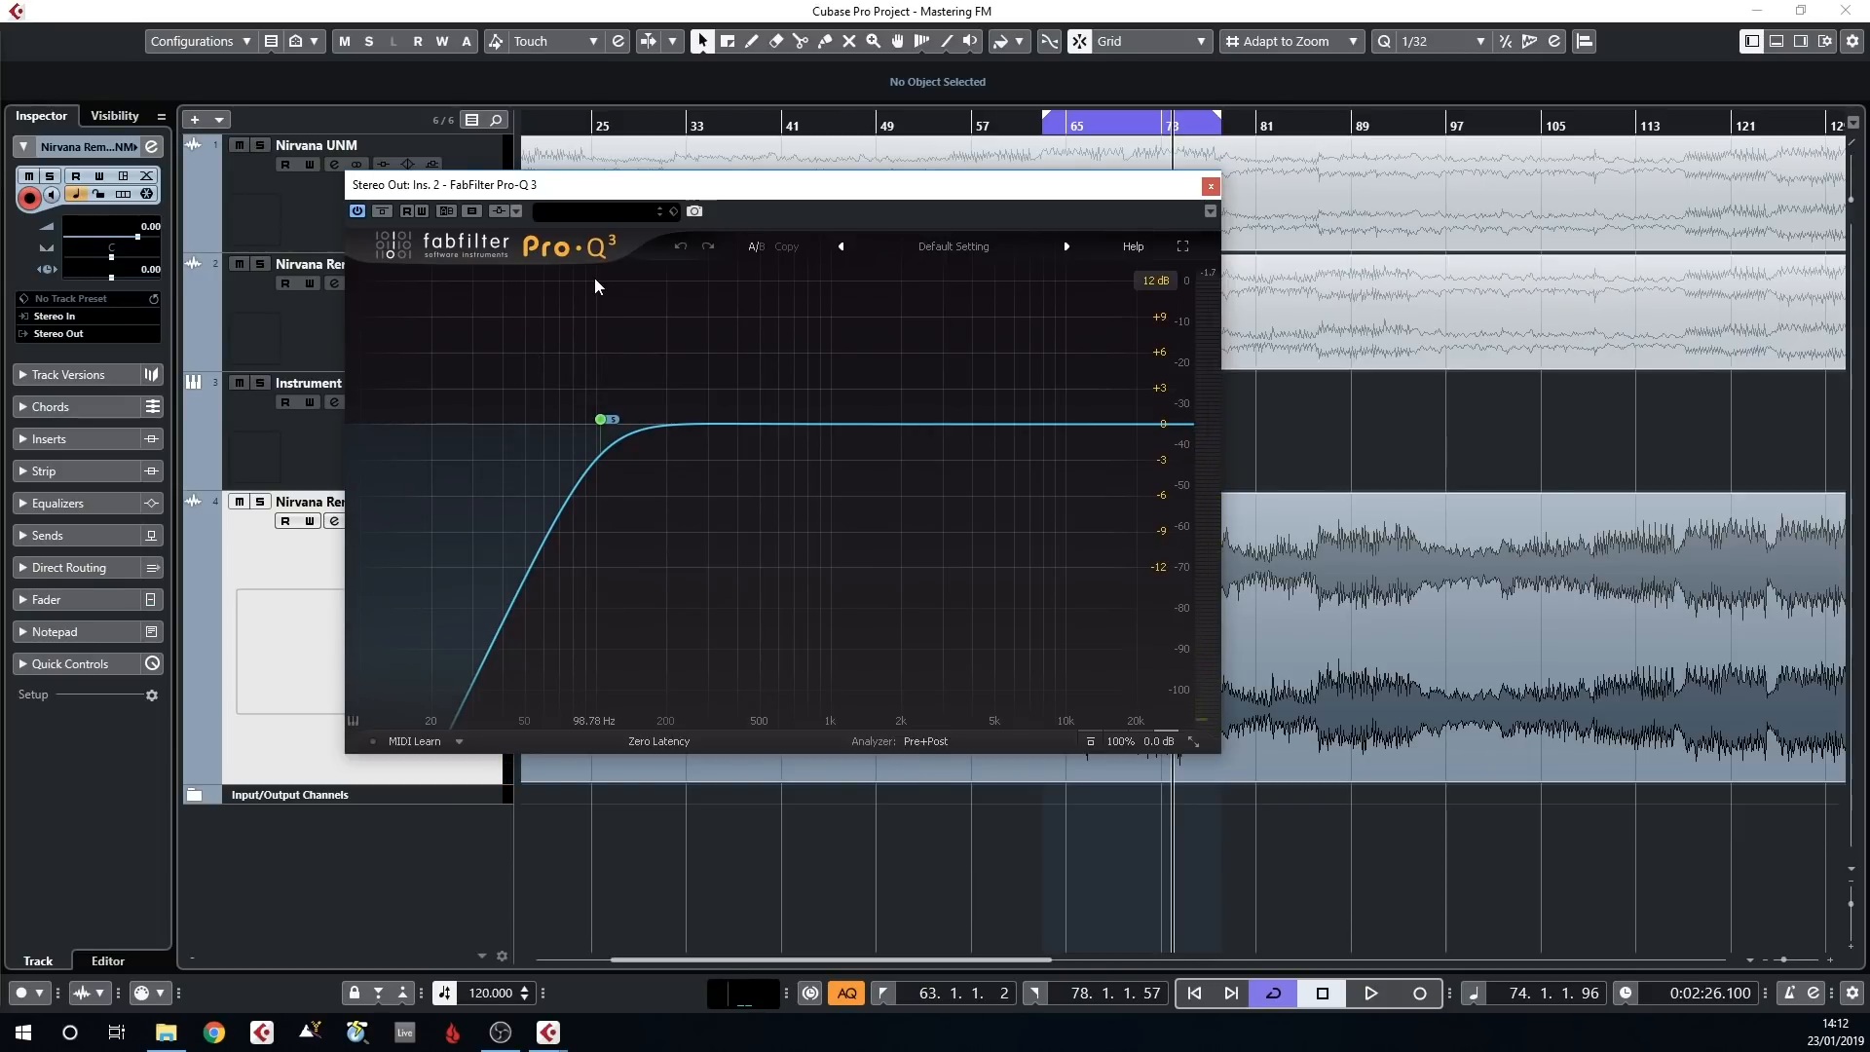
pyautogui.moveTo(605, 431)
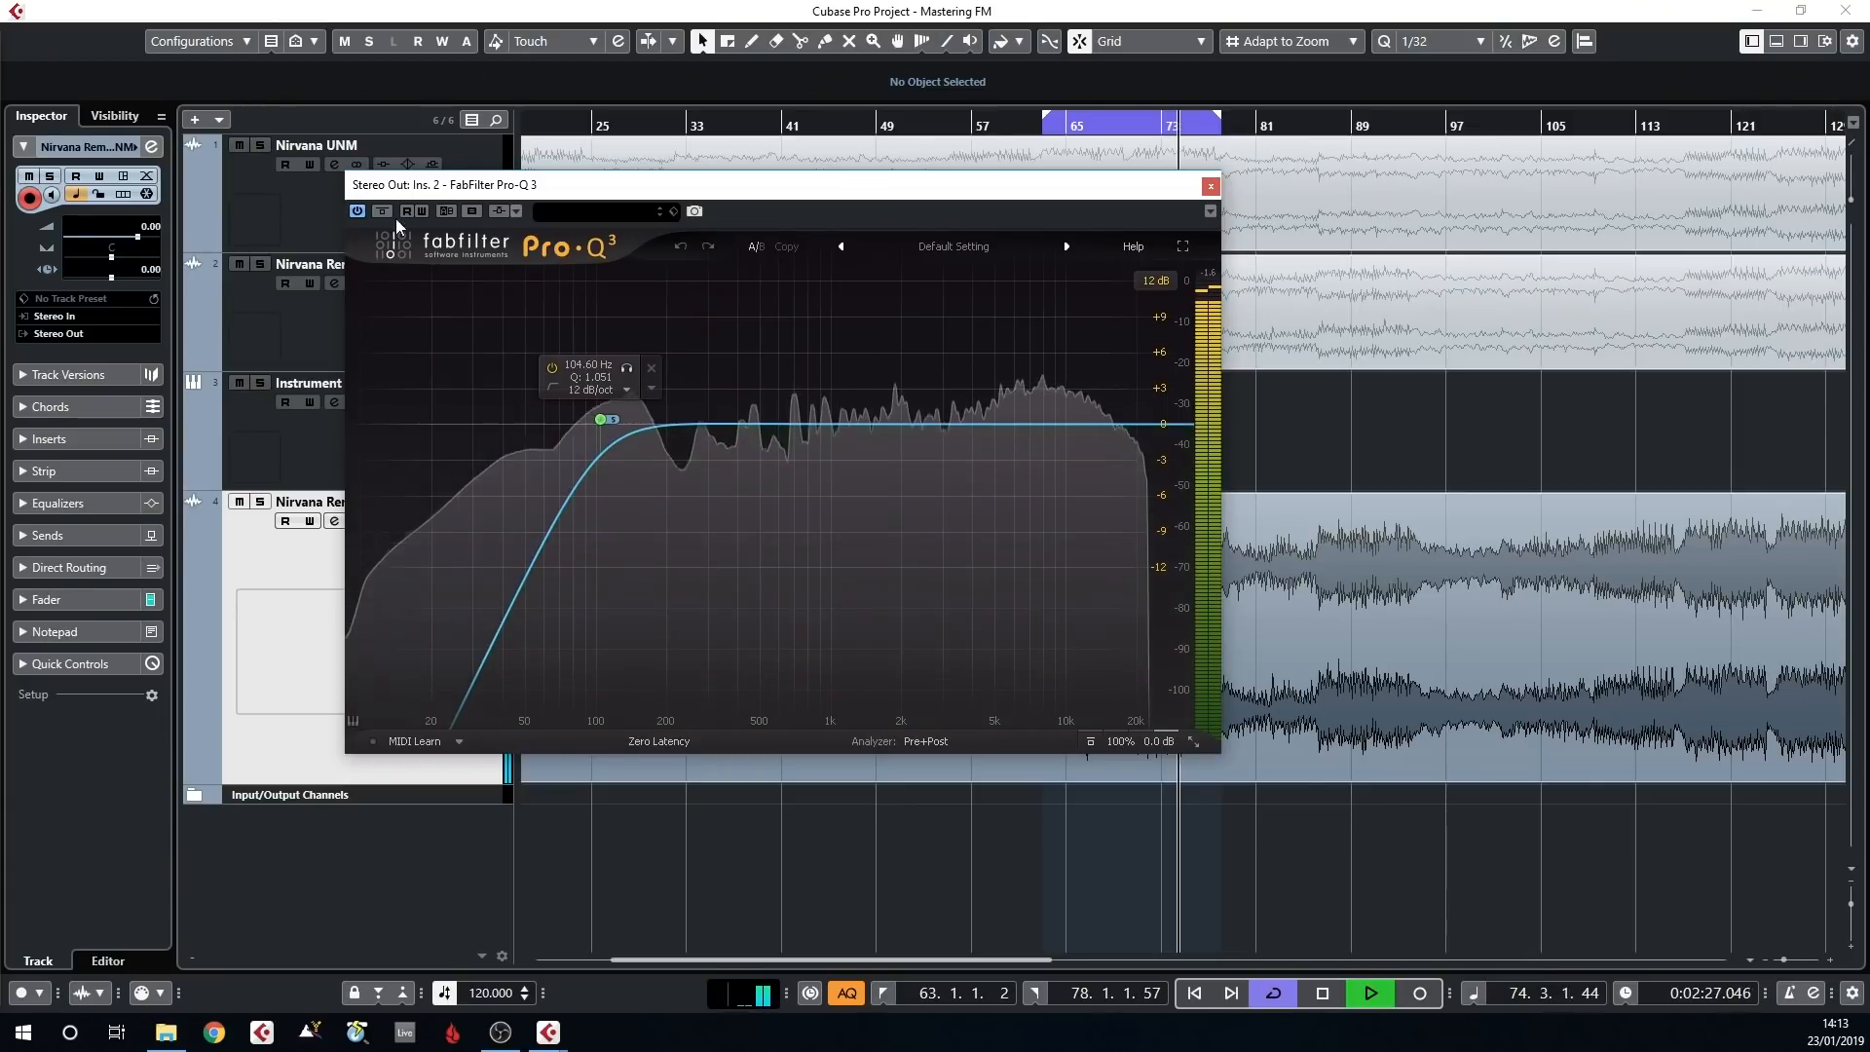
pyautogui.click(380, 215)
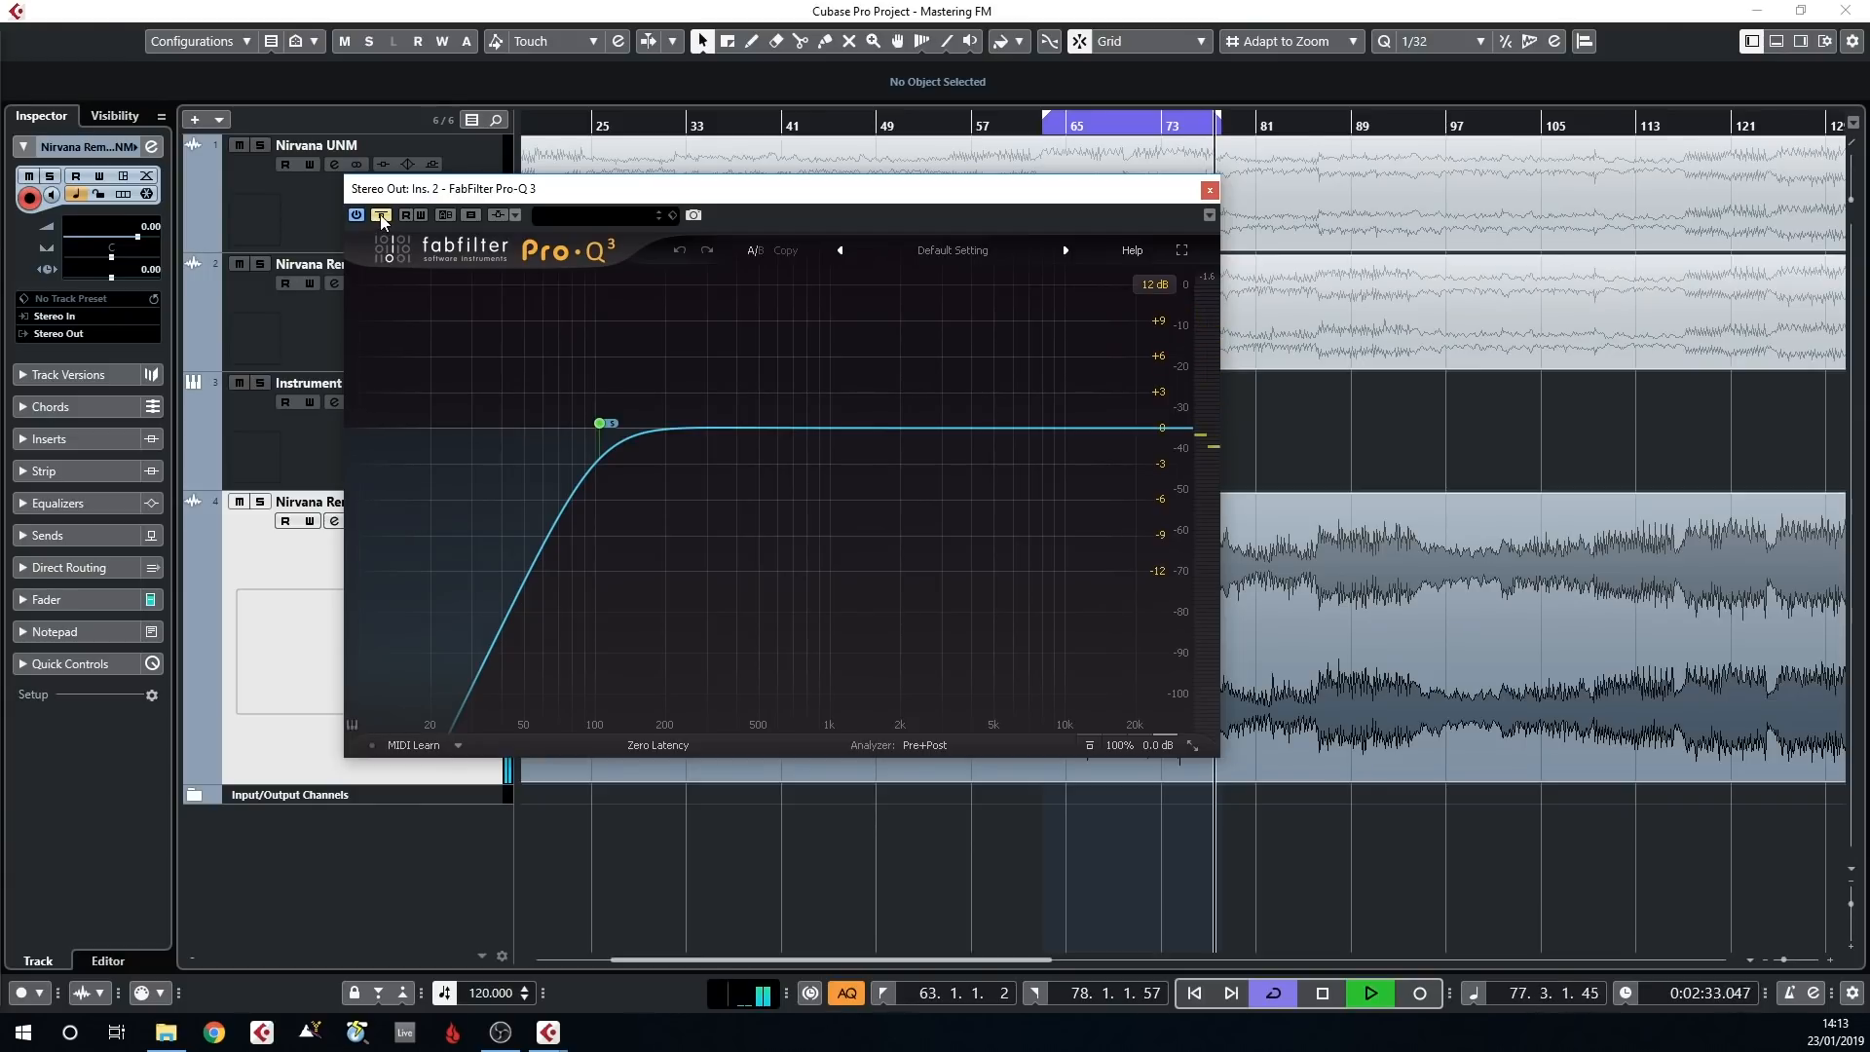
pyautogui.click(380, 215)
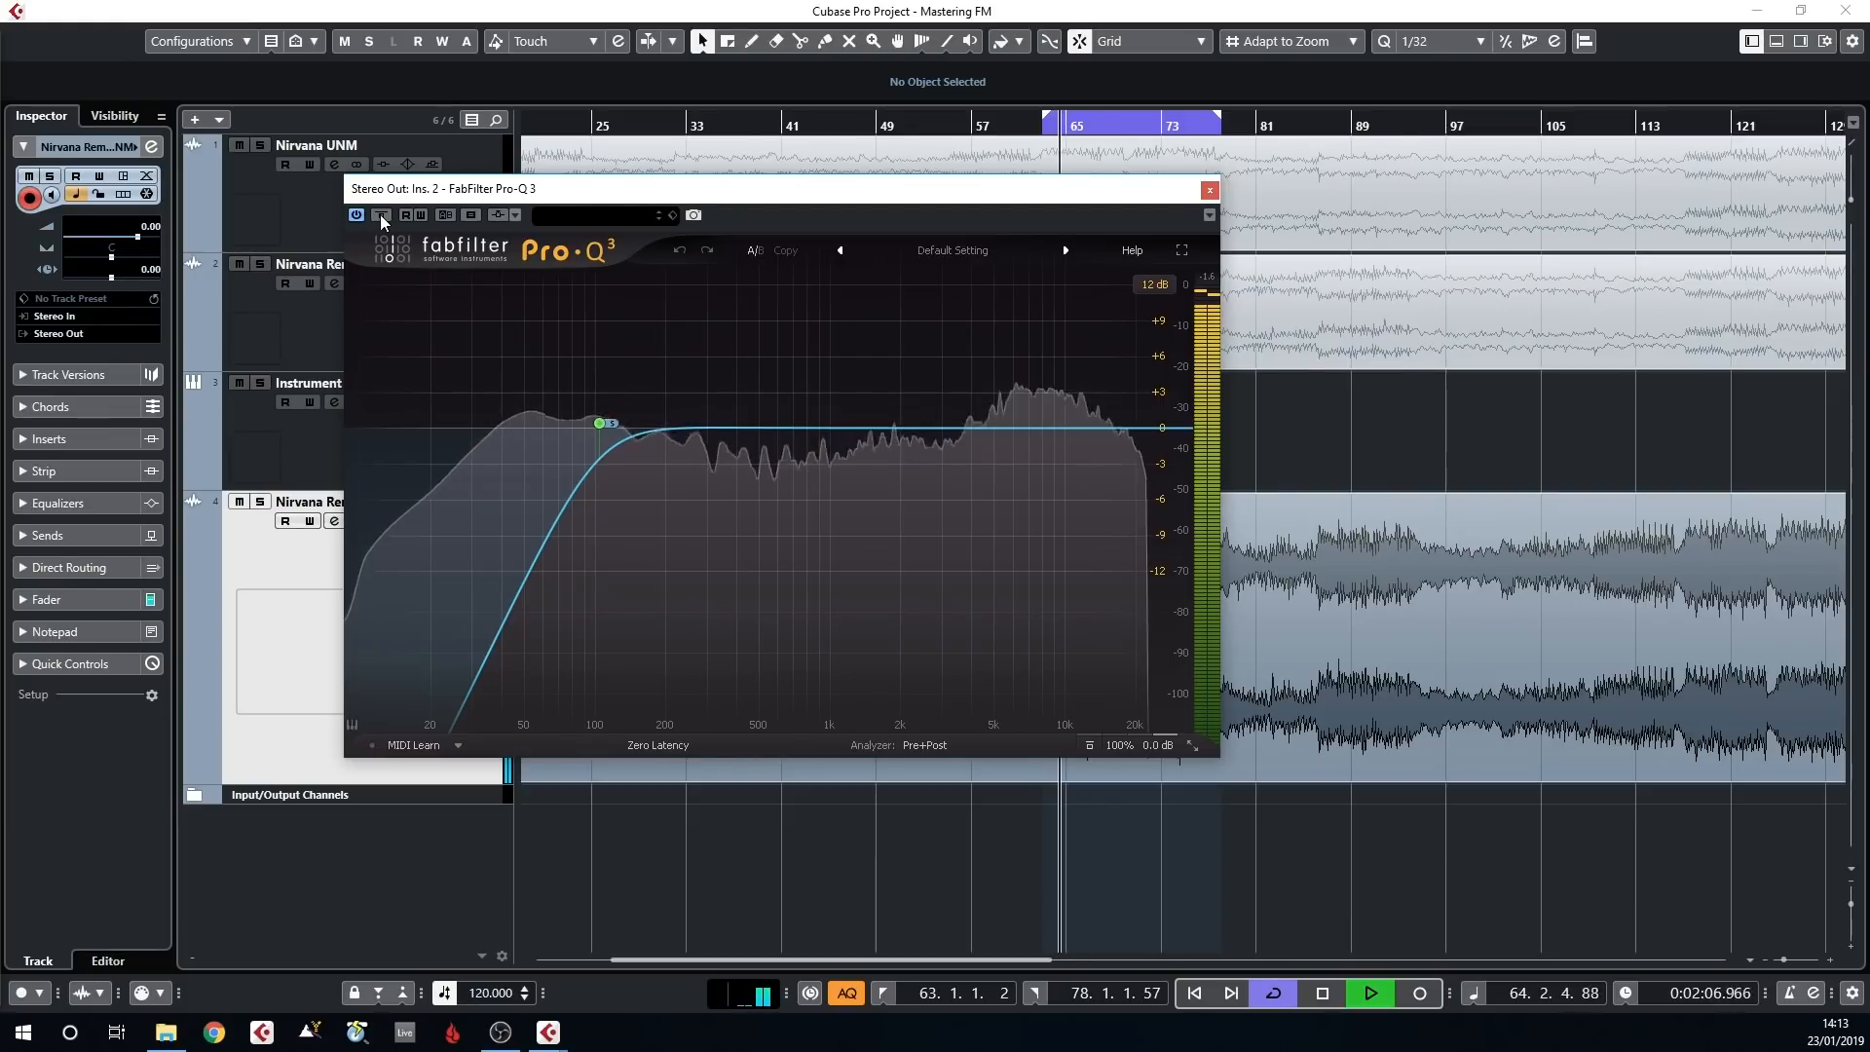
pyautogui.click(1209, 189)
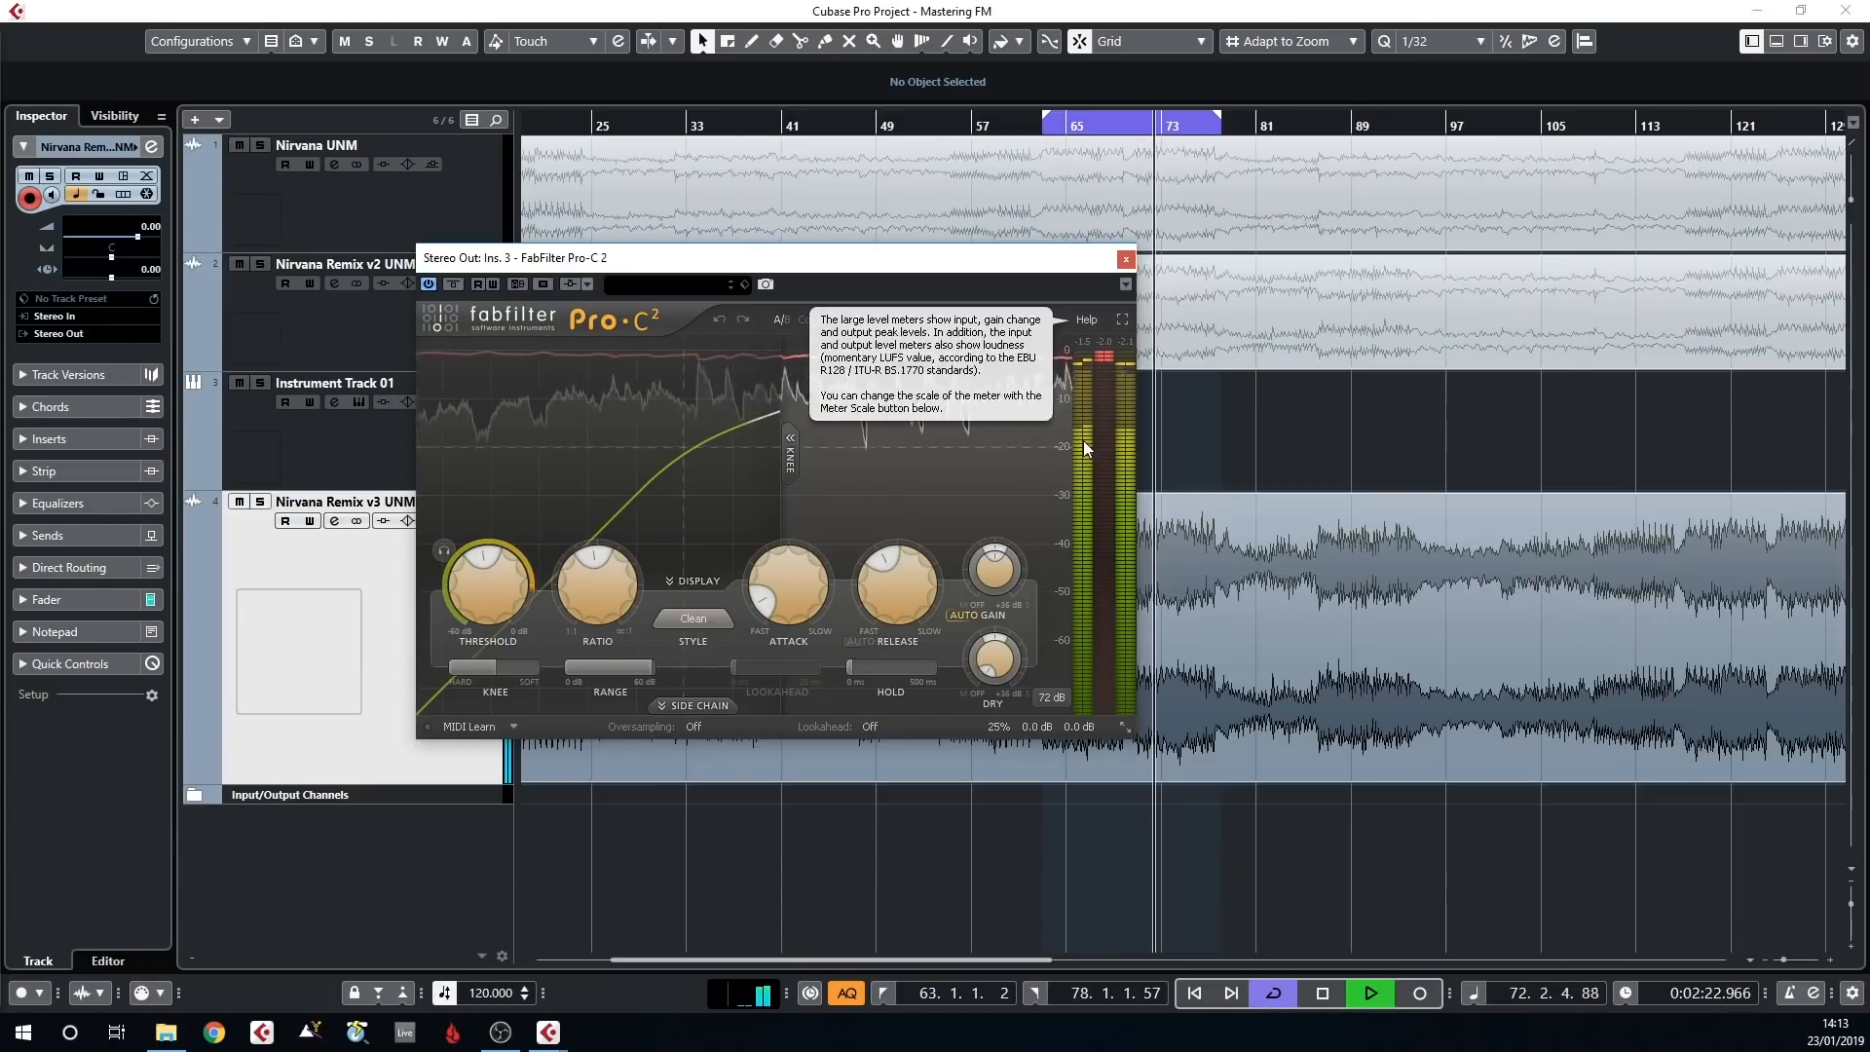
# Stop playback and close the Pro-C 2 compressor, then compare the Pro-Q 3 on Stereo Out insert 4 bypassed and active before closing it
pyautogui.press('space')
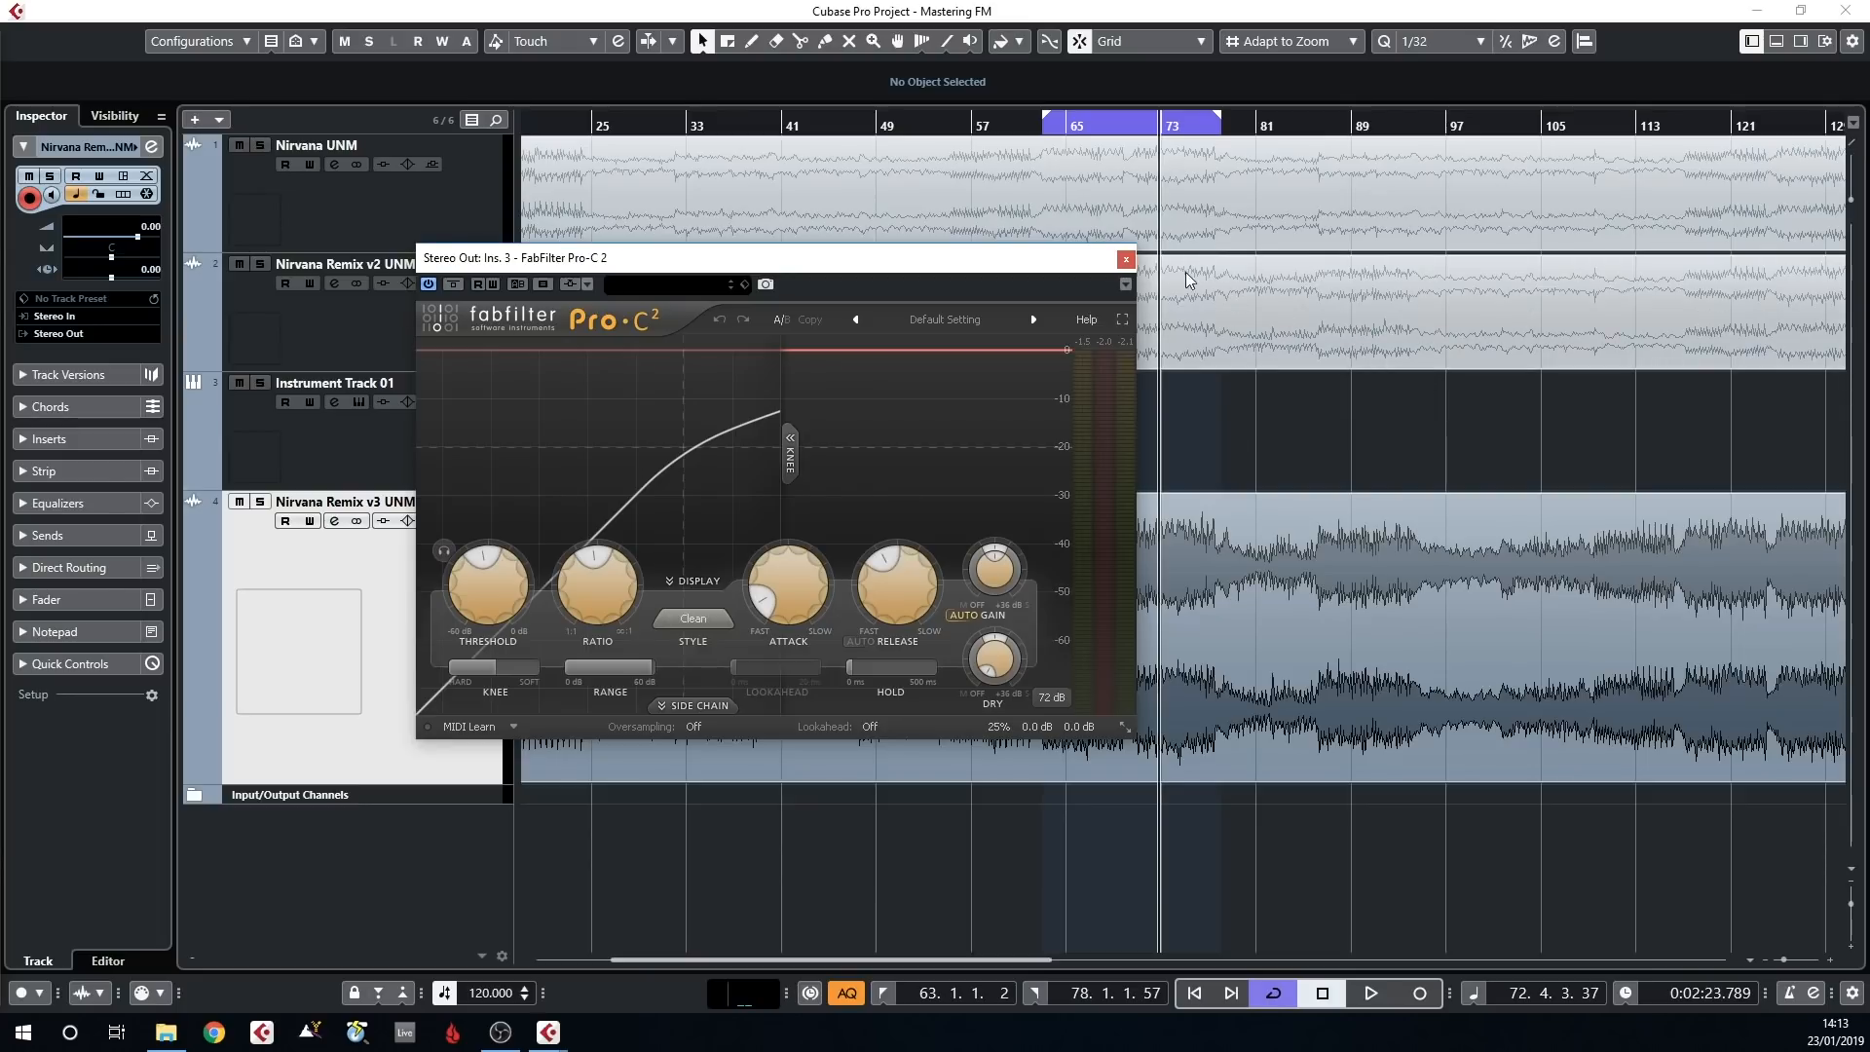
pyautogui.click(1124, 261)
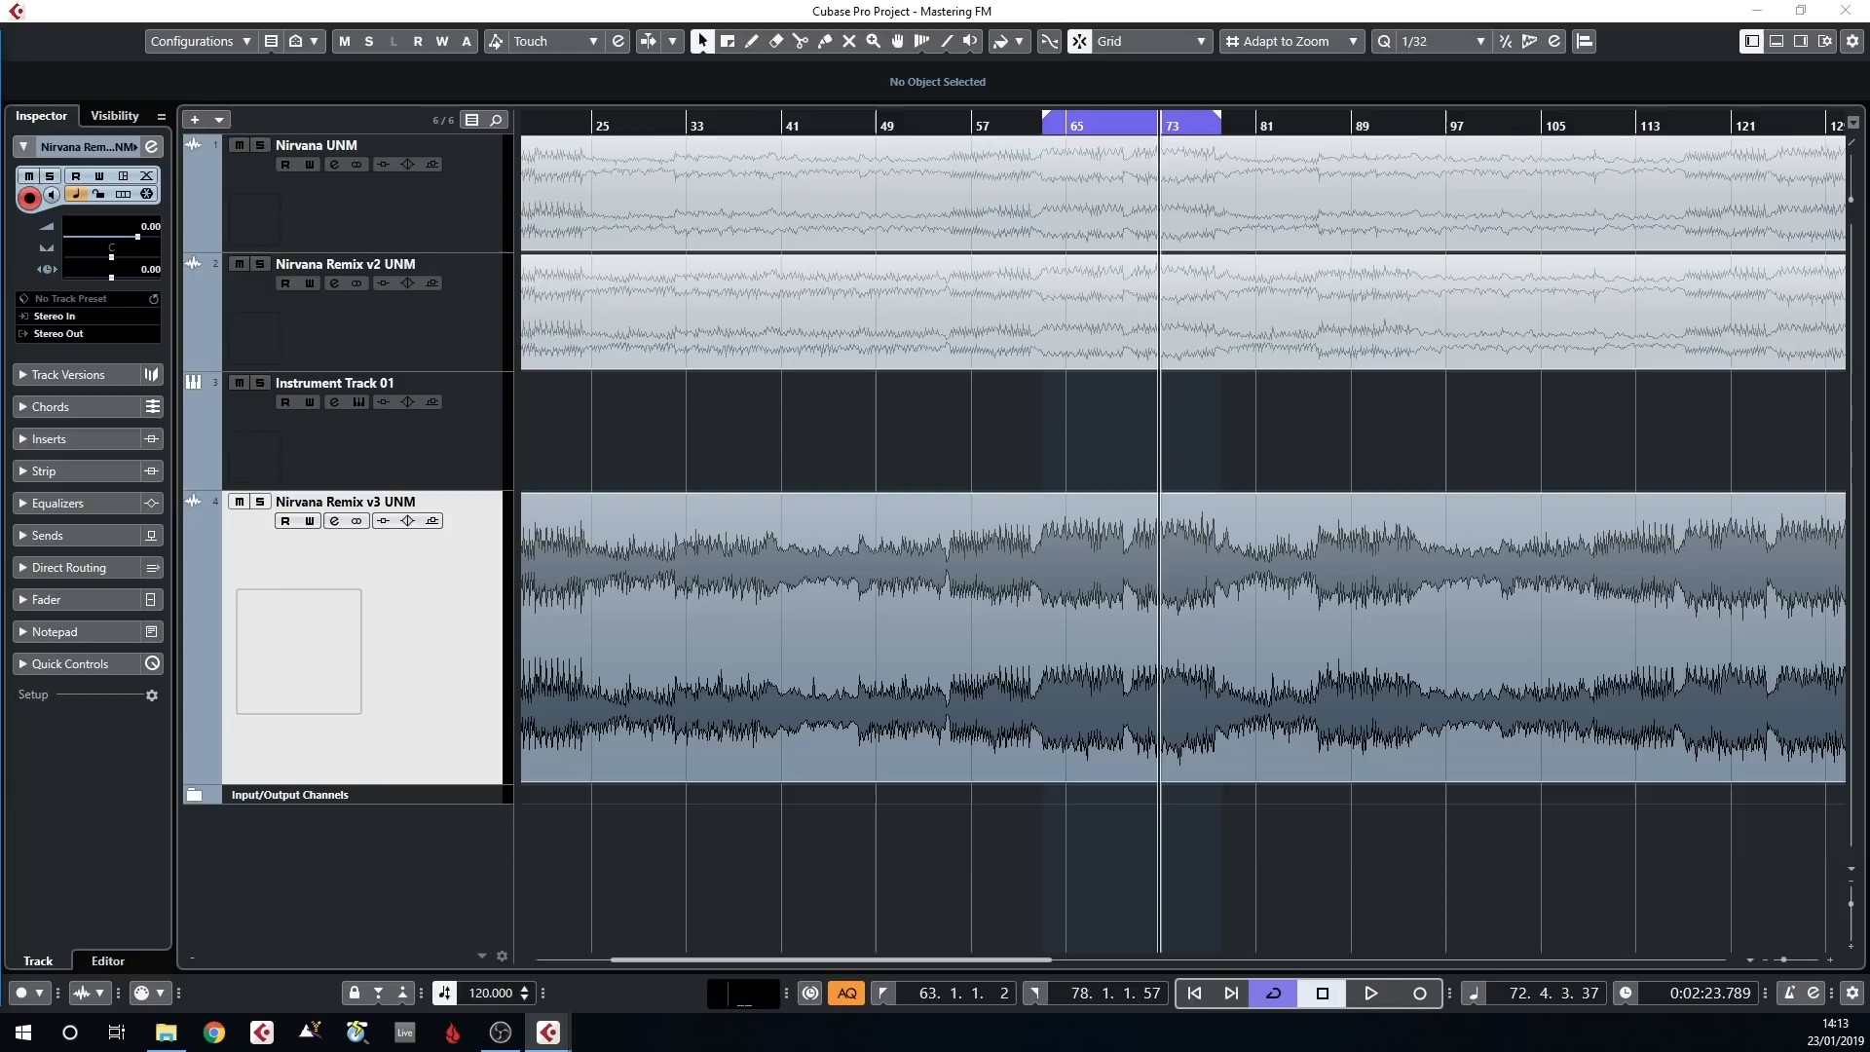
pyautogui.moveTo(0, 285); pyautogui.dragTo(931, 202)
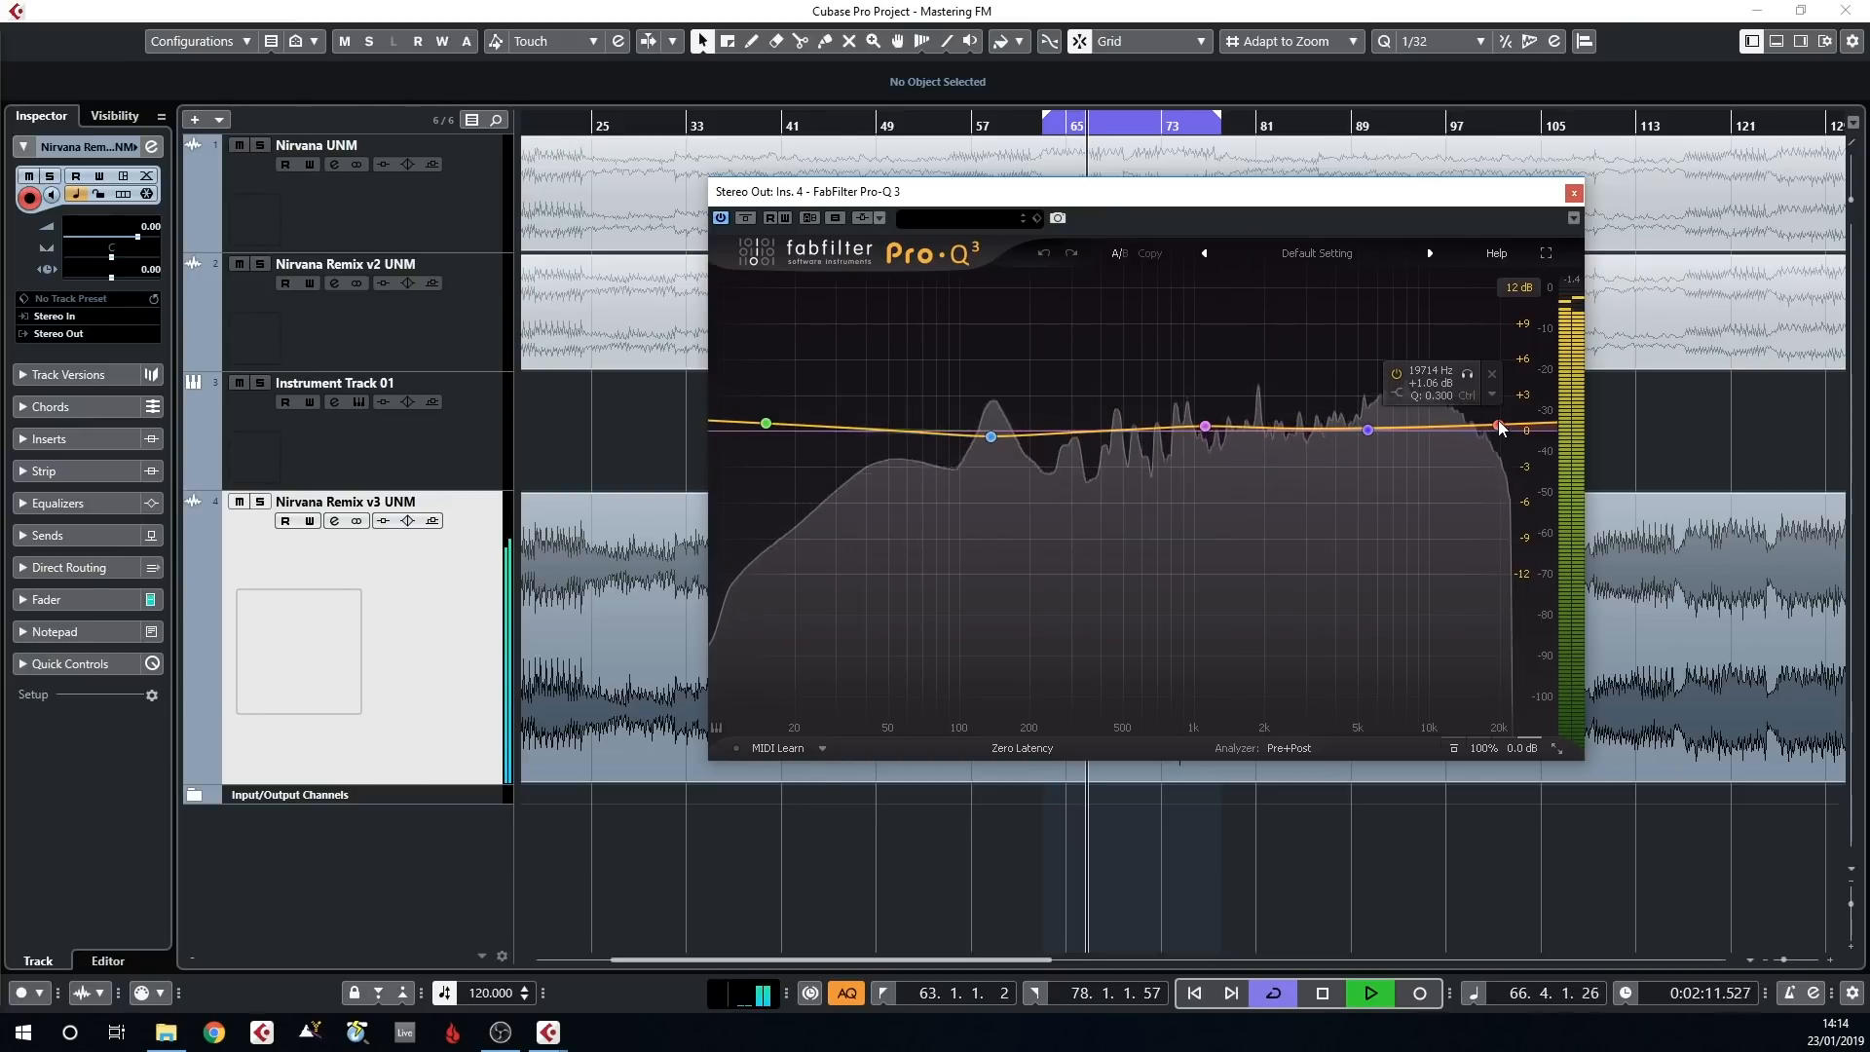
pyautogui.click(745, 222)
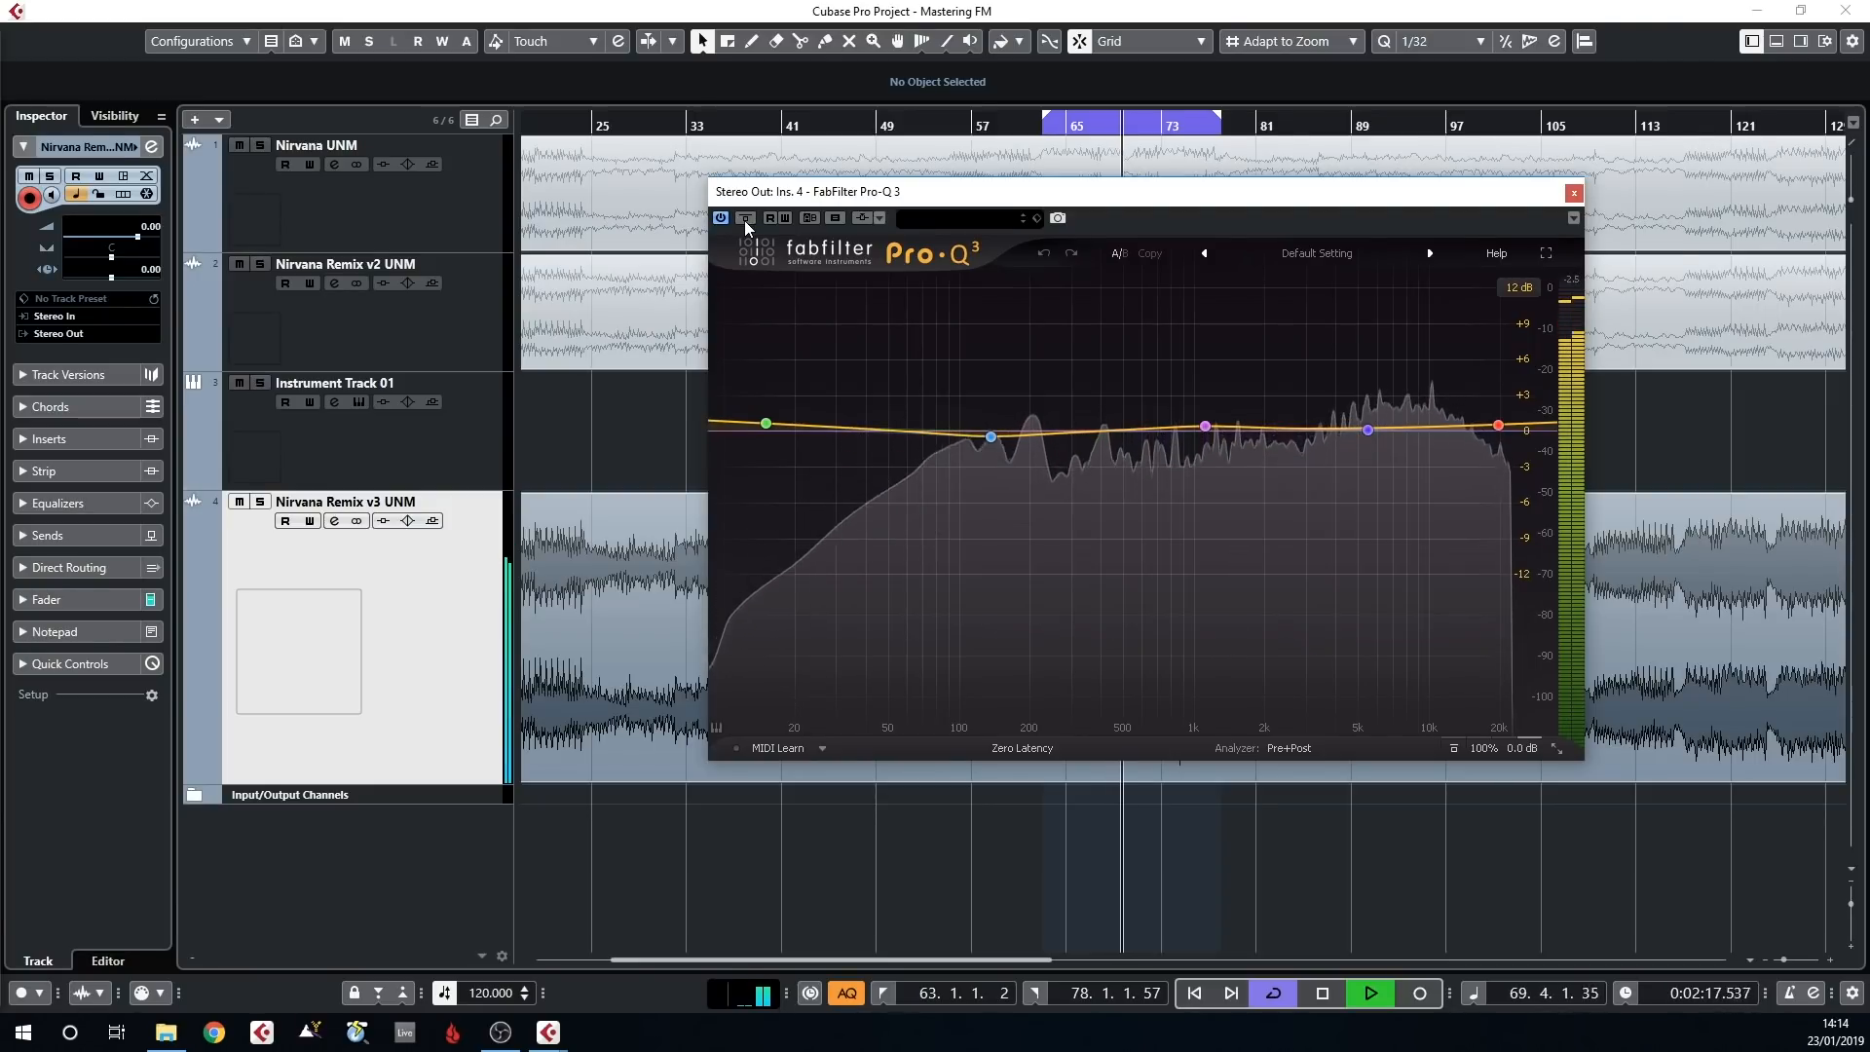
pyautogui.click(1570, 191)
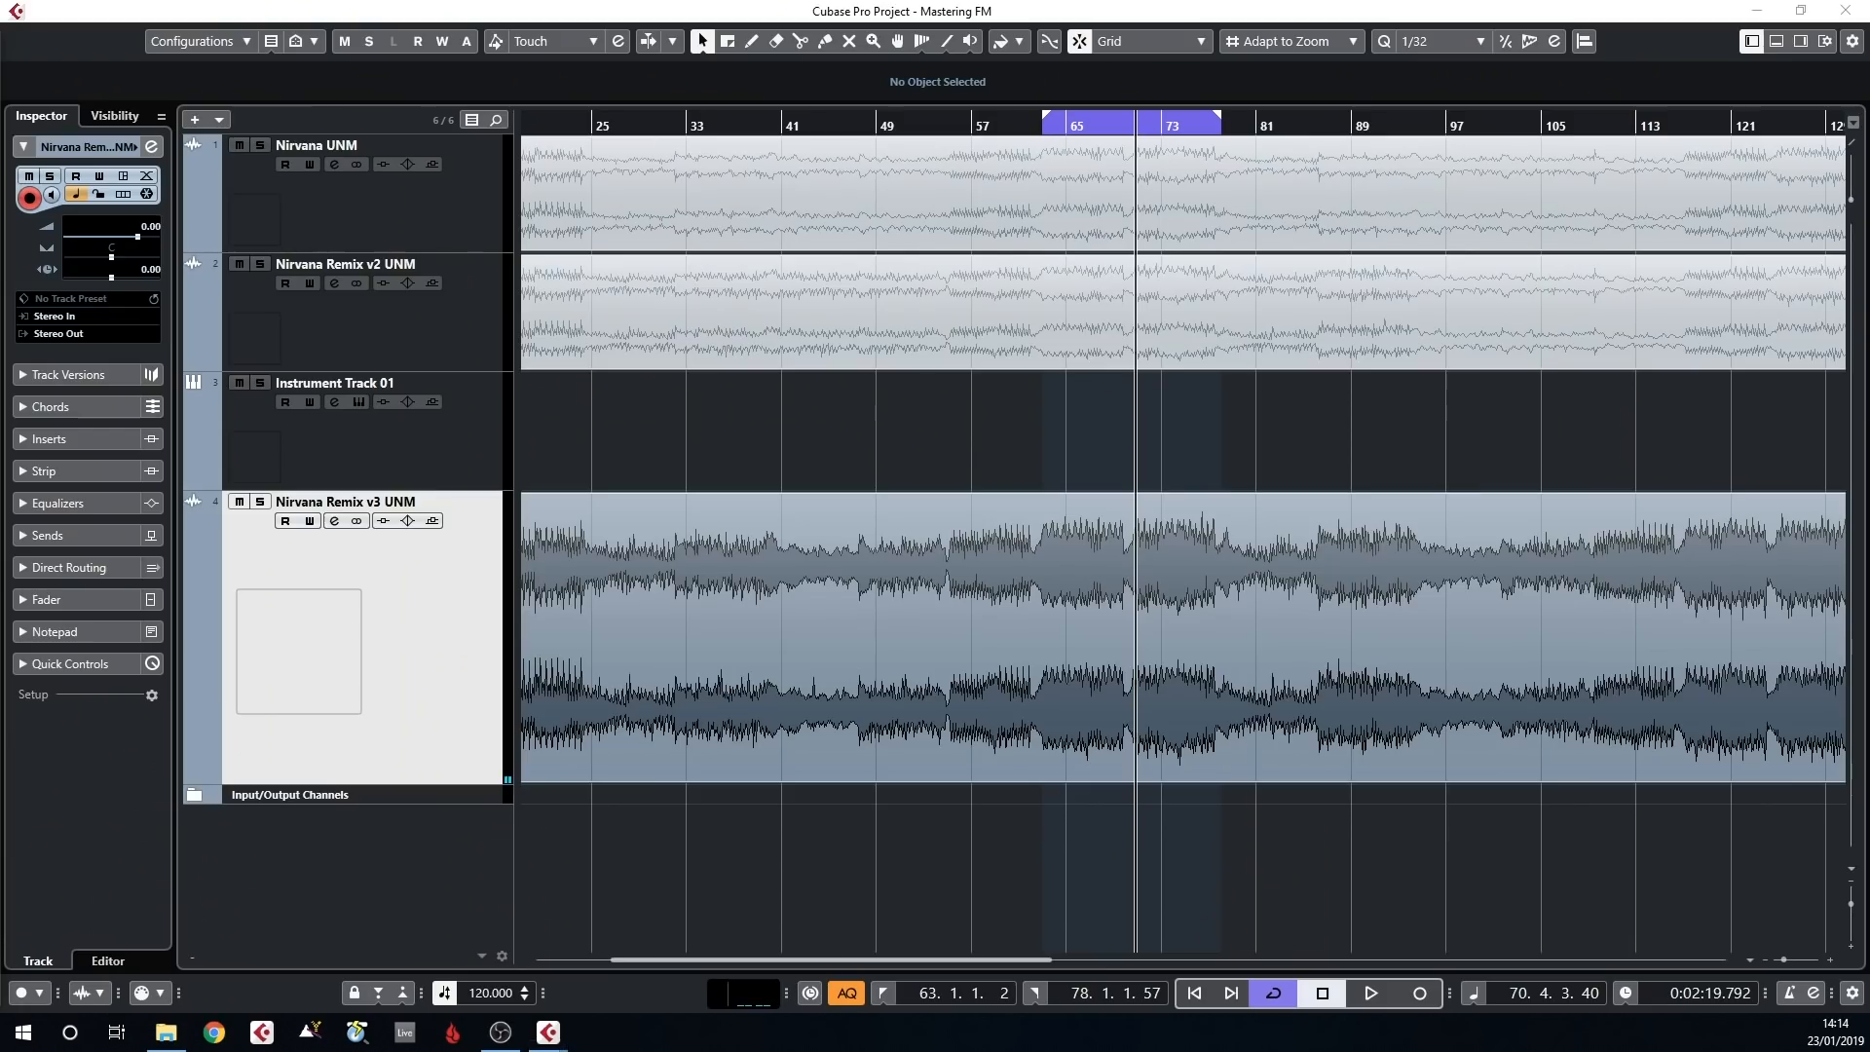
# Play the loop and solo each of the four bands of the FabFilter Pro-MB on Stereo Out insert 5 in turn, and close the plug-in
pyautogui.moveTo(0, 200); pyautogui.dragTo(328, 85)
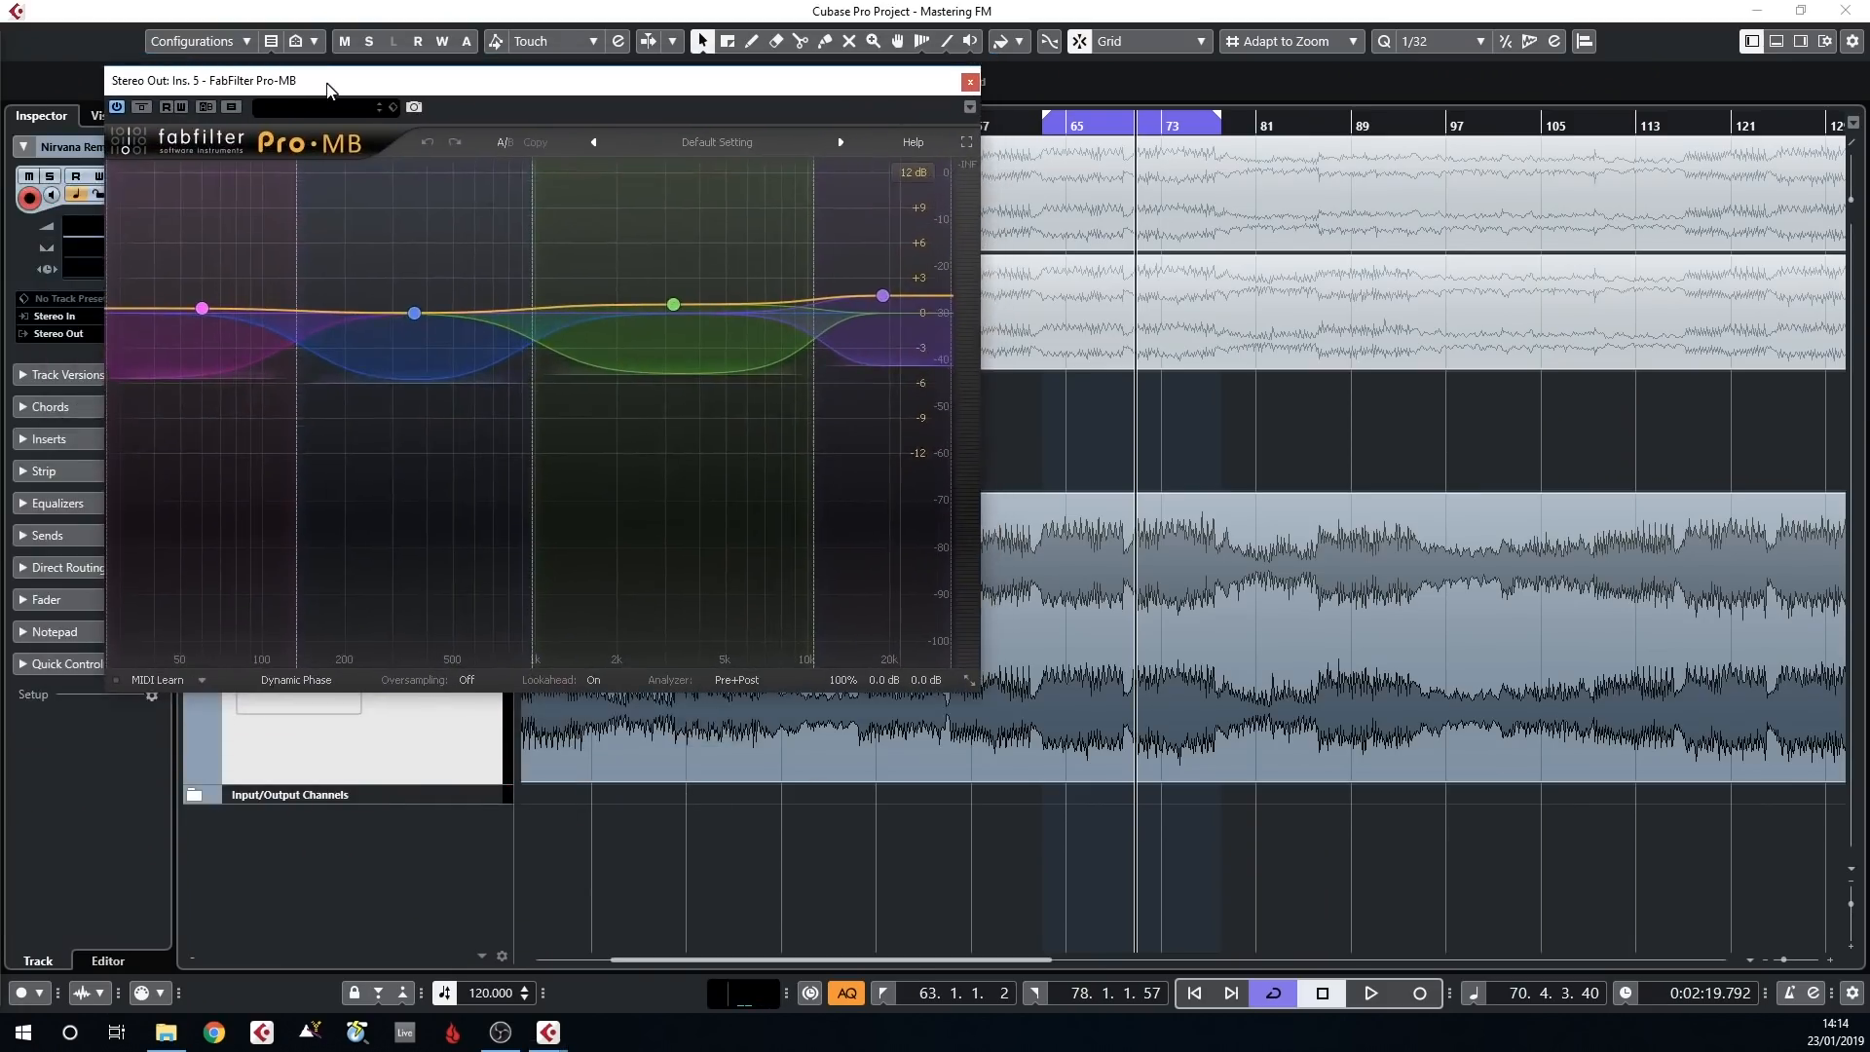
pyautogui.press('space')
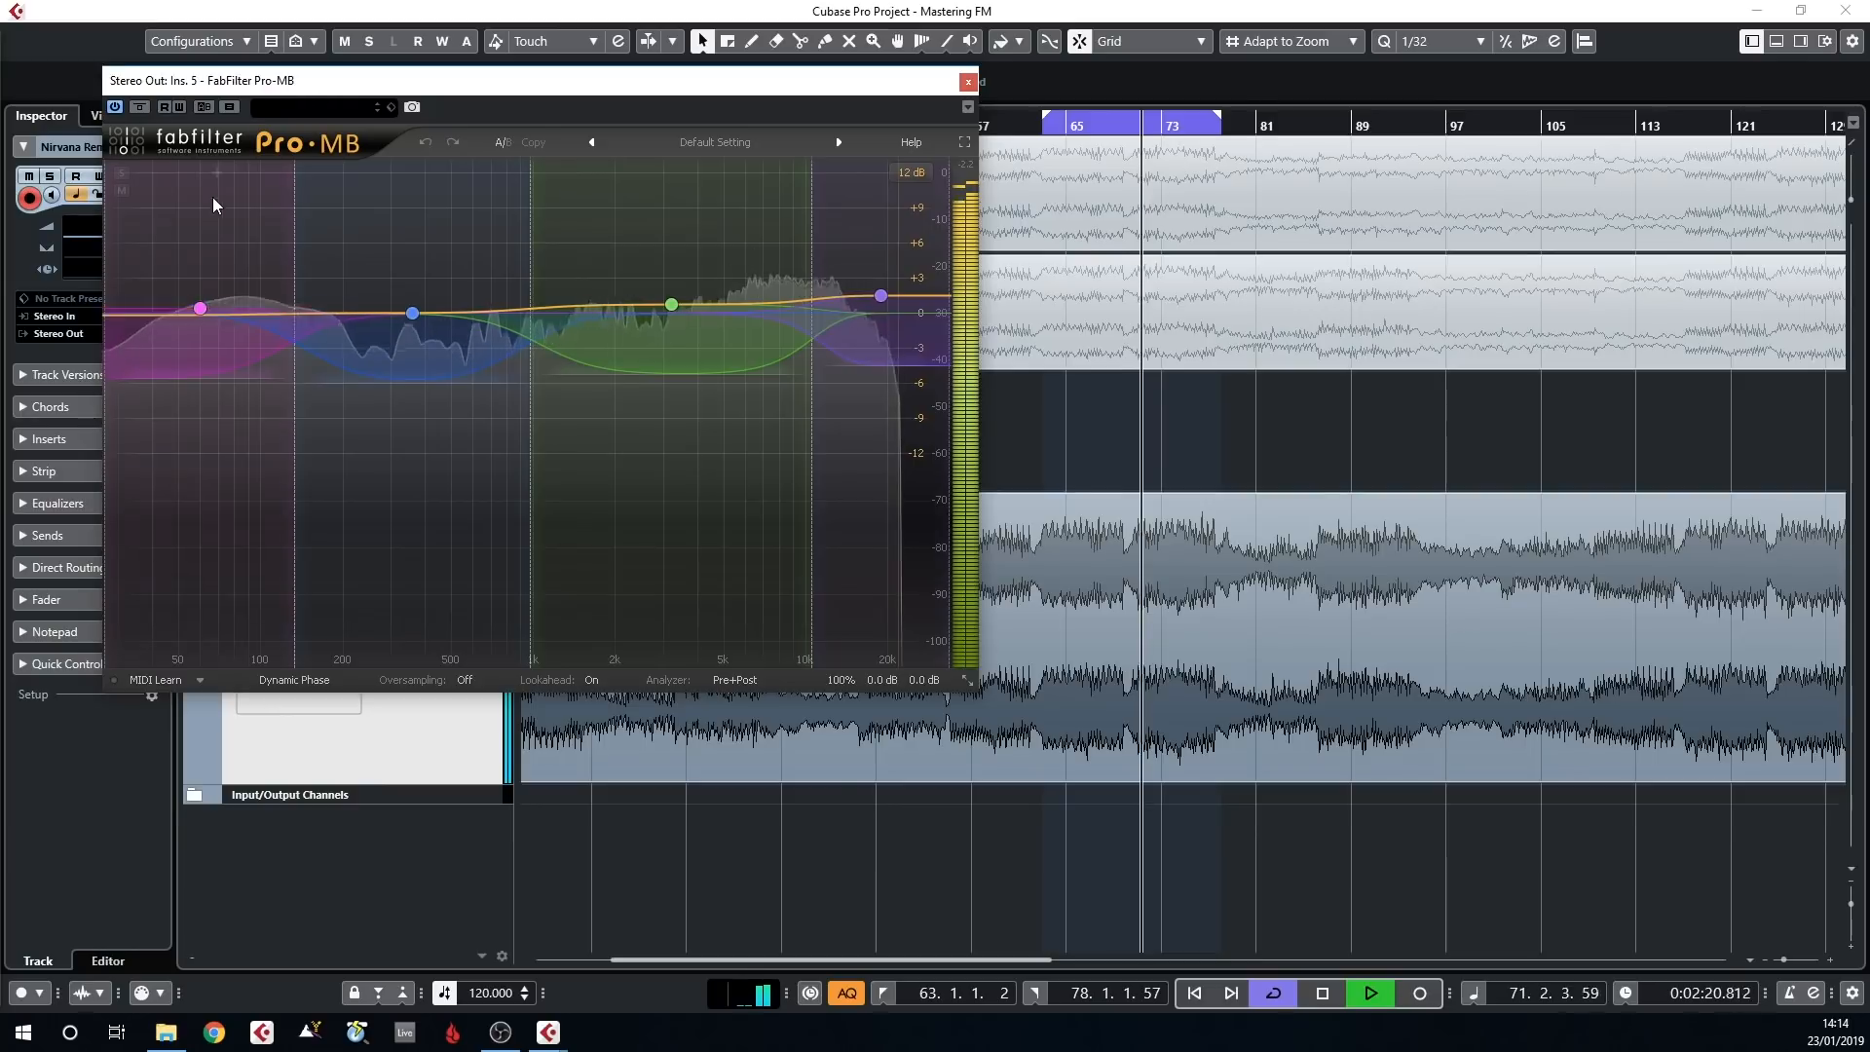
pyautogui.moveTo(197, 314)
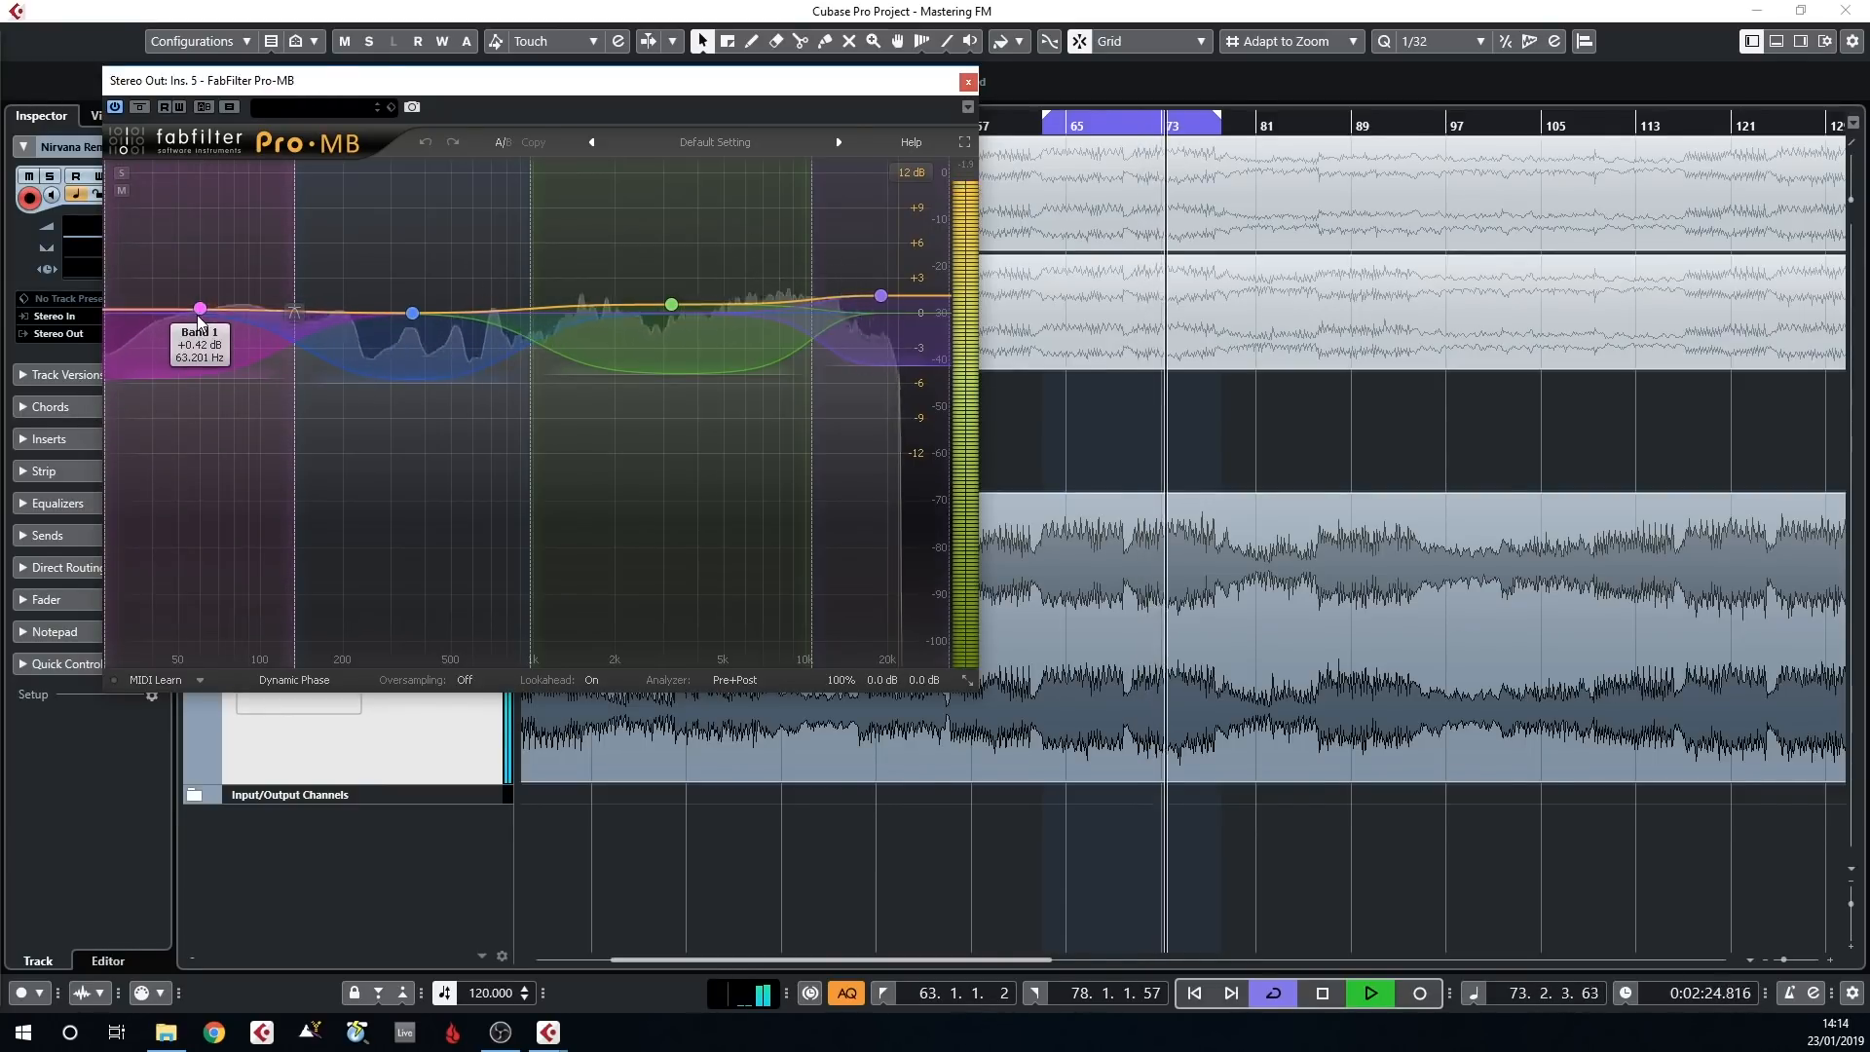
pyautogui.click(122, 173)
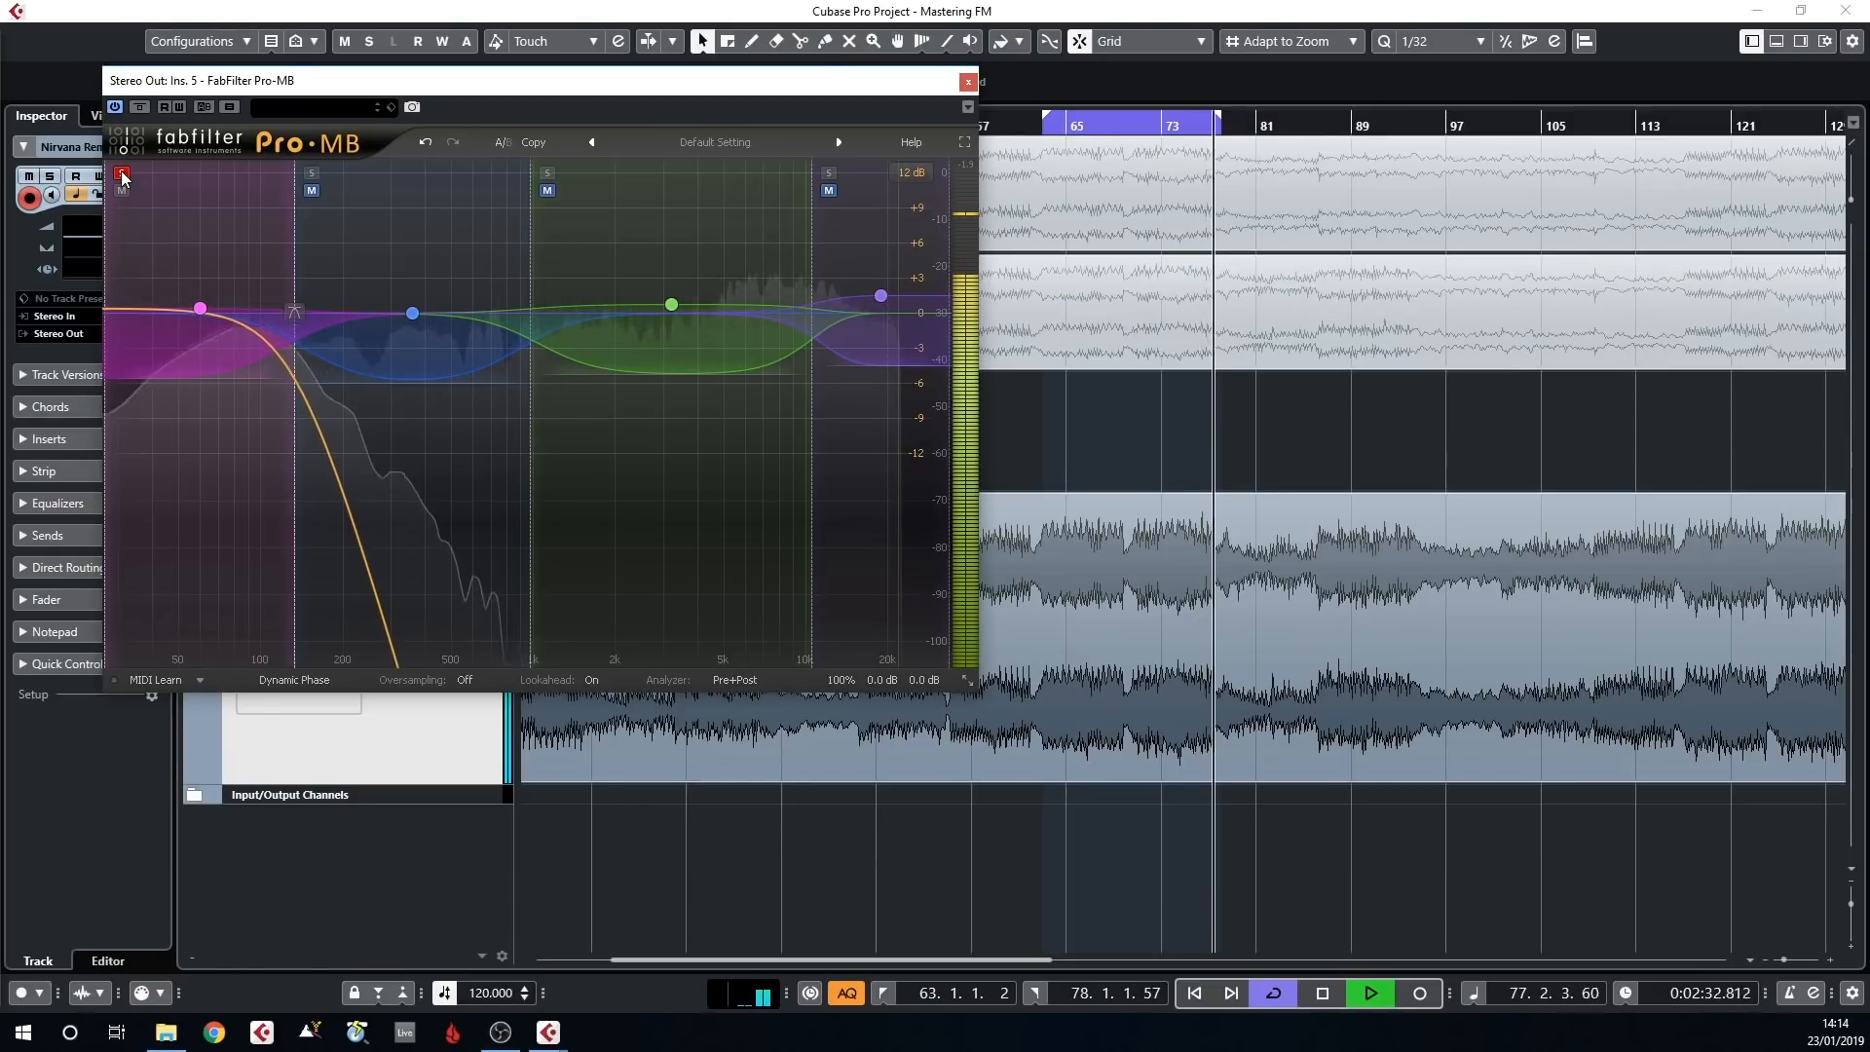
pyautogui.click(121, 173)
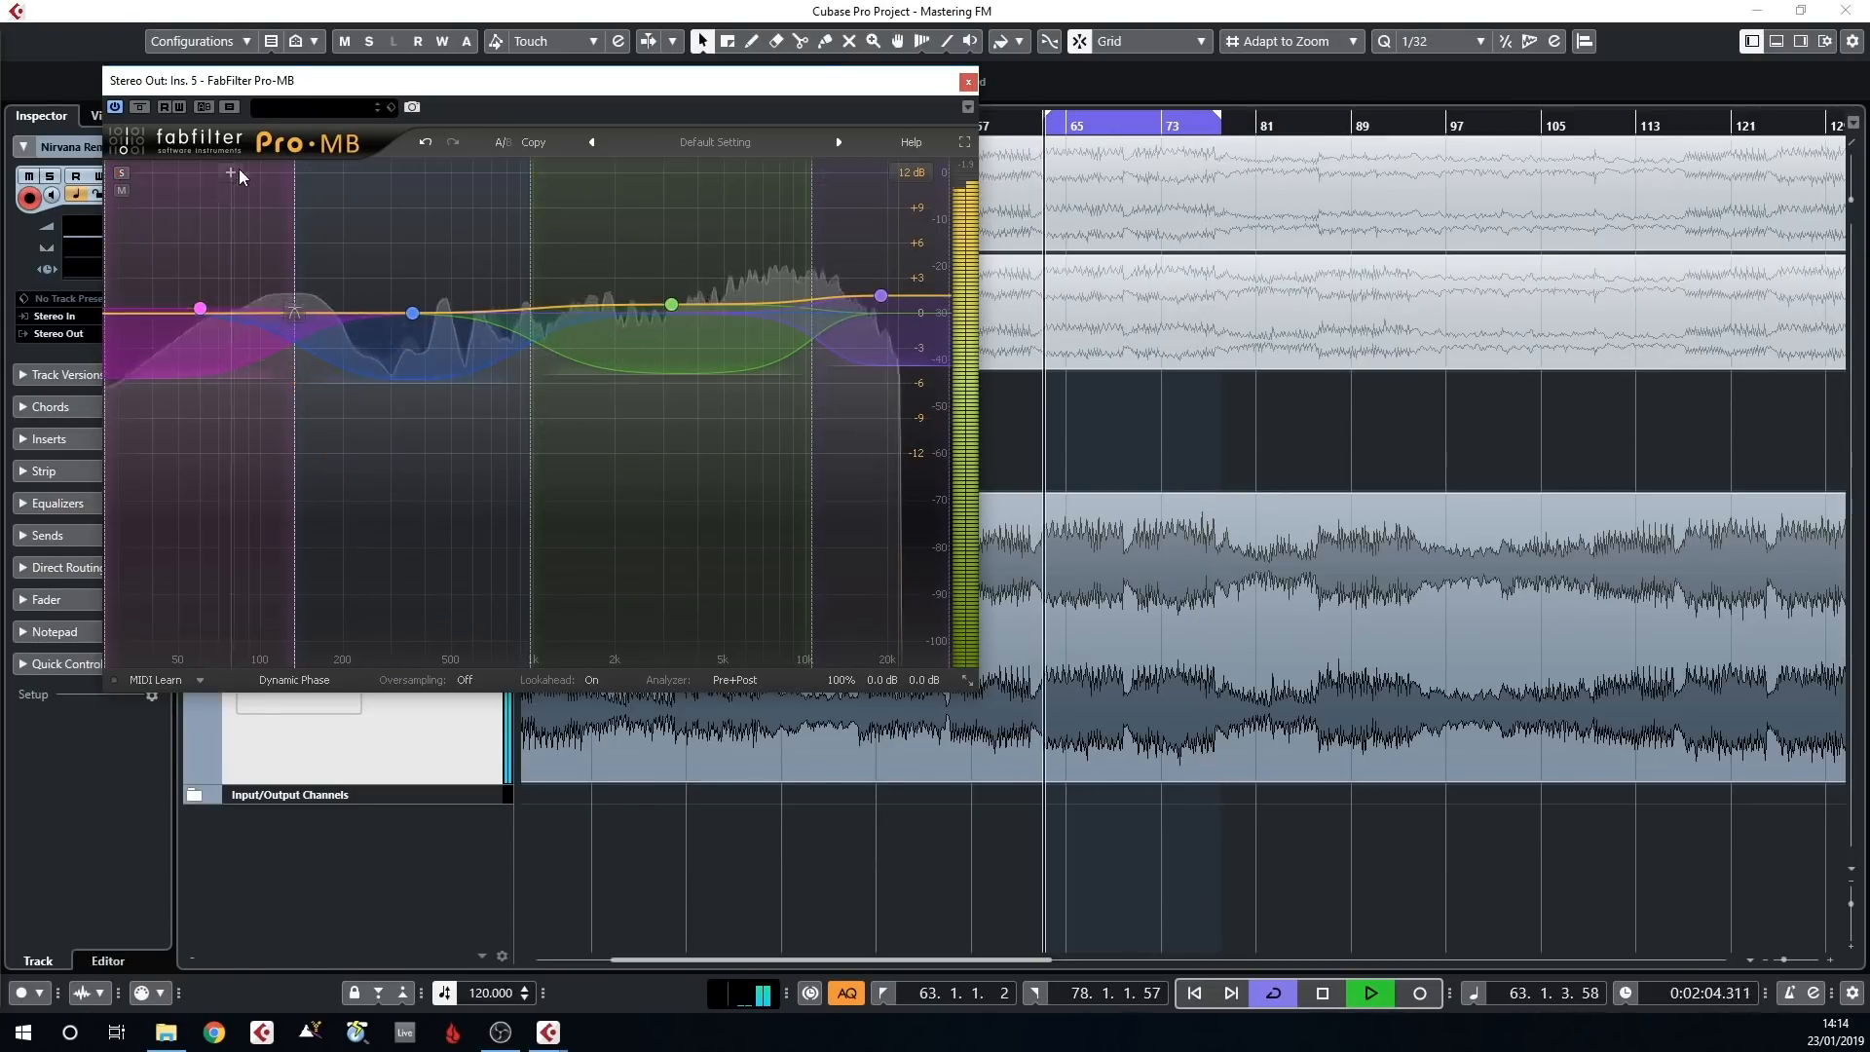
pyautogui.click(312, 174)
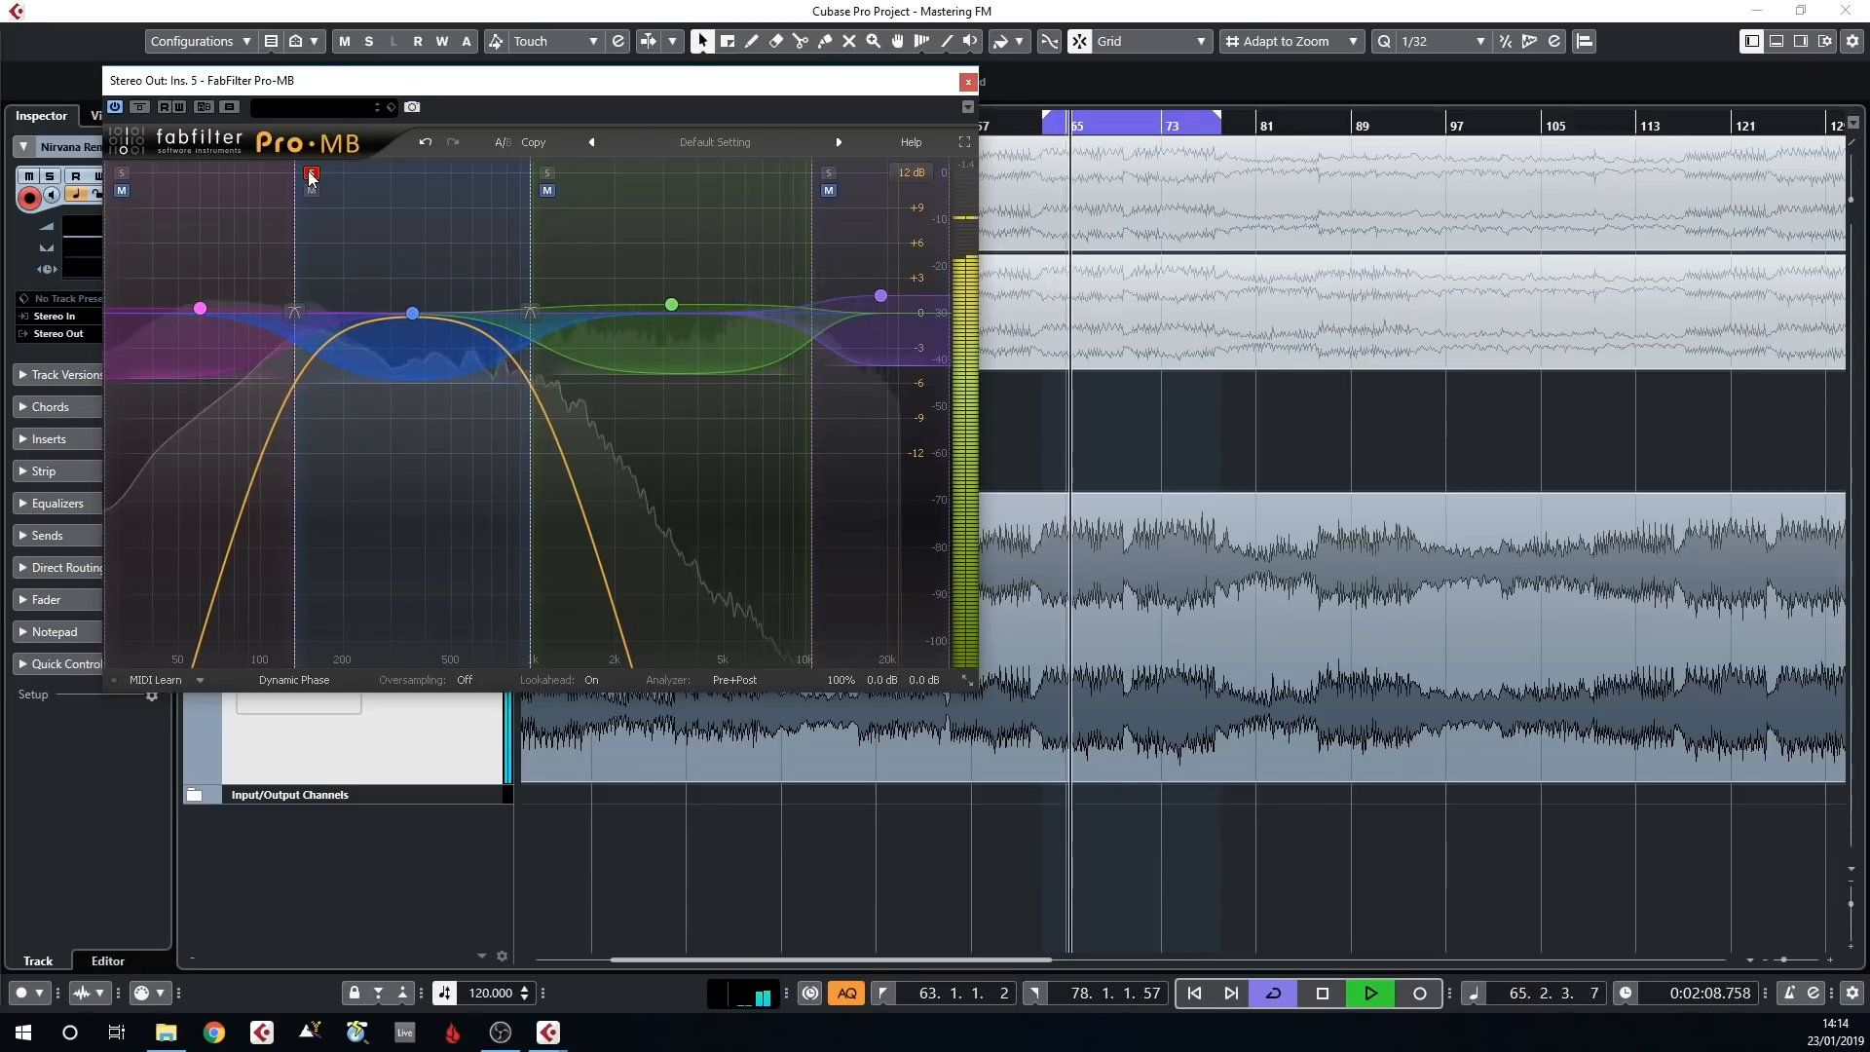
pyautogui.click(312, 174)
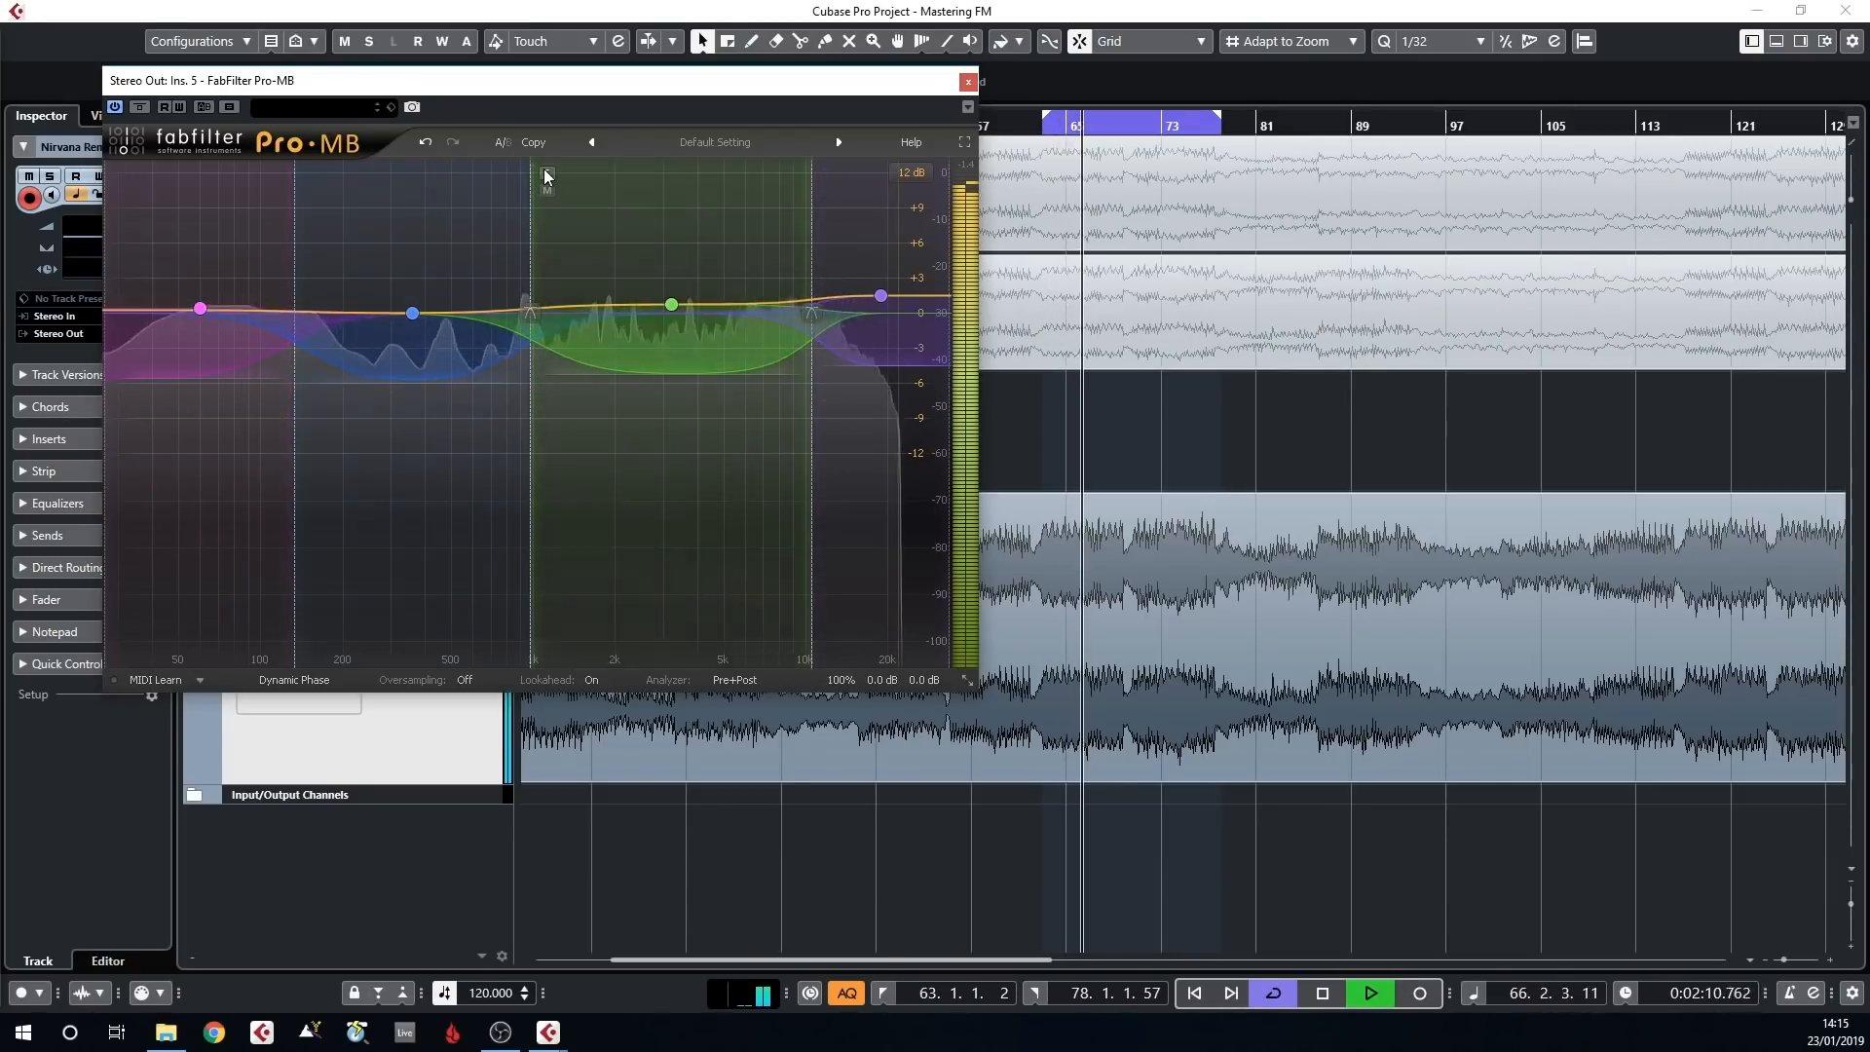
pyautogui.click(546, 174)
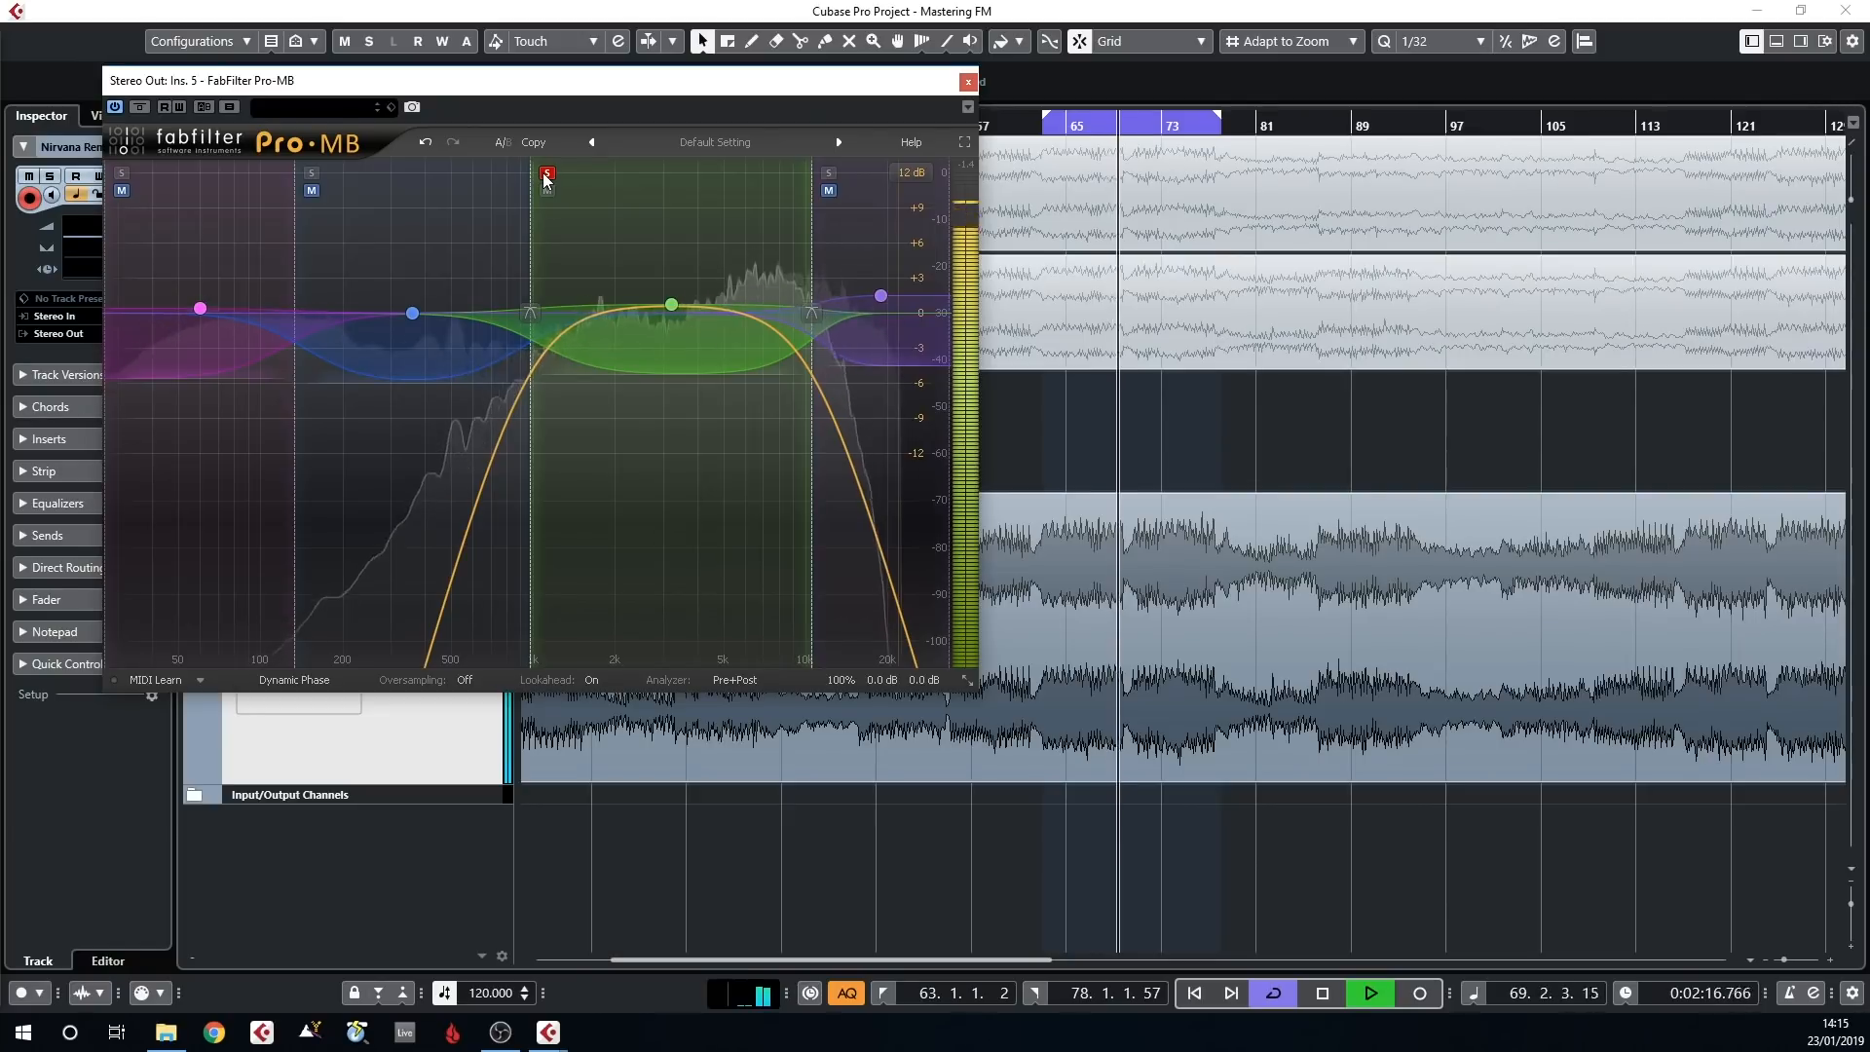
pyautogui.click(546, 174)
pyautogui.click(828, 174)
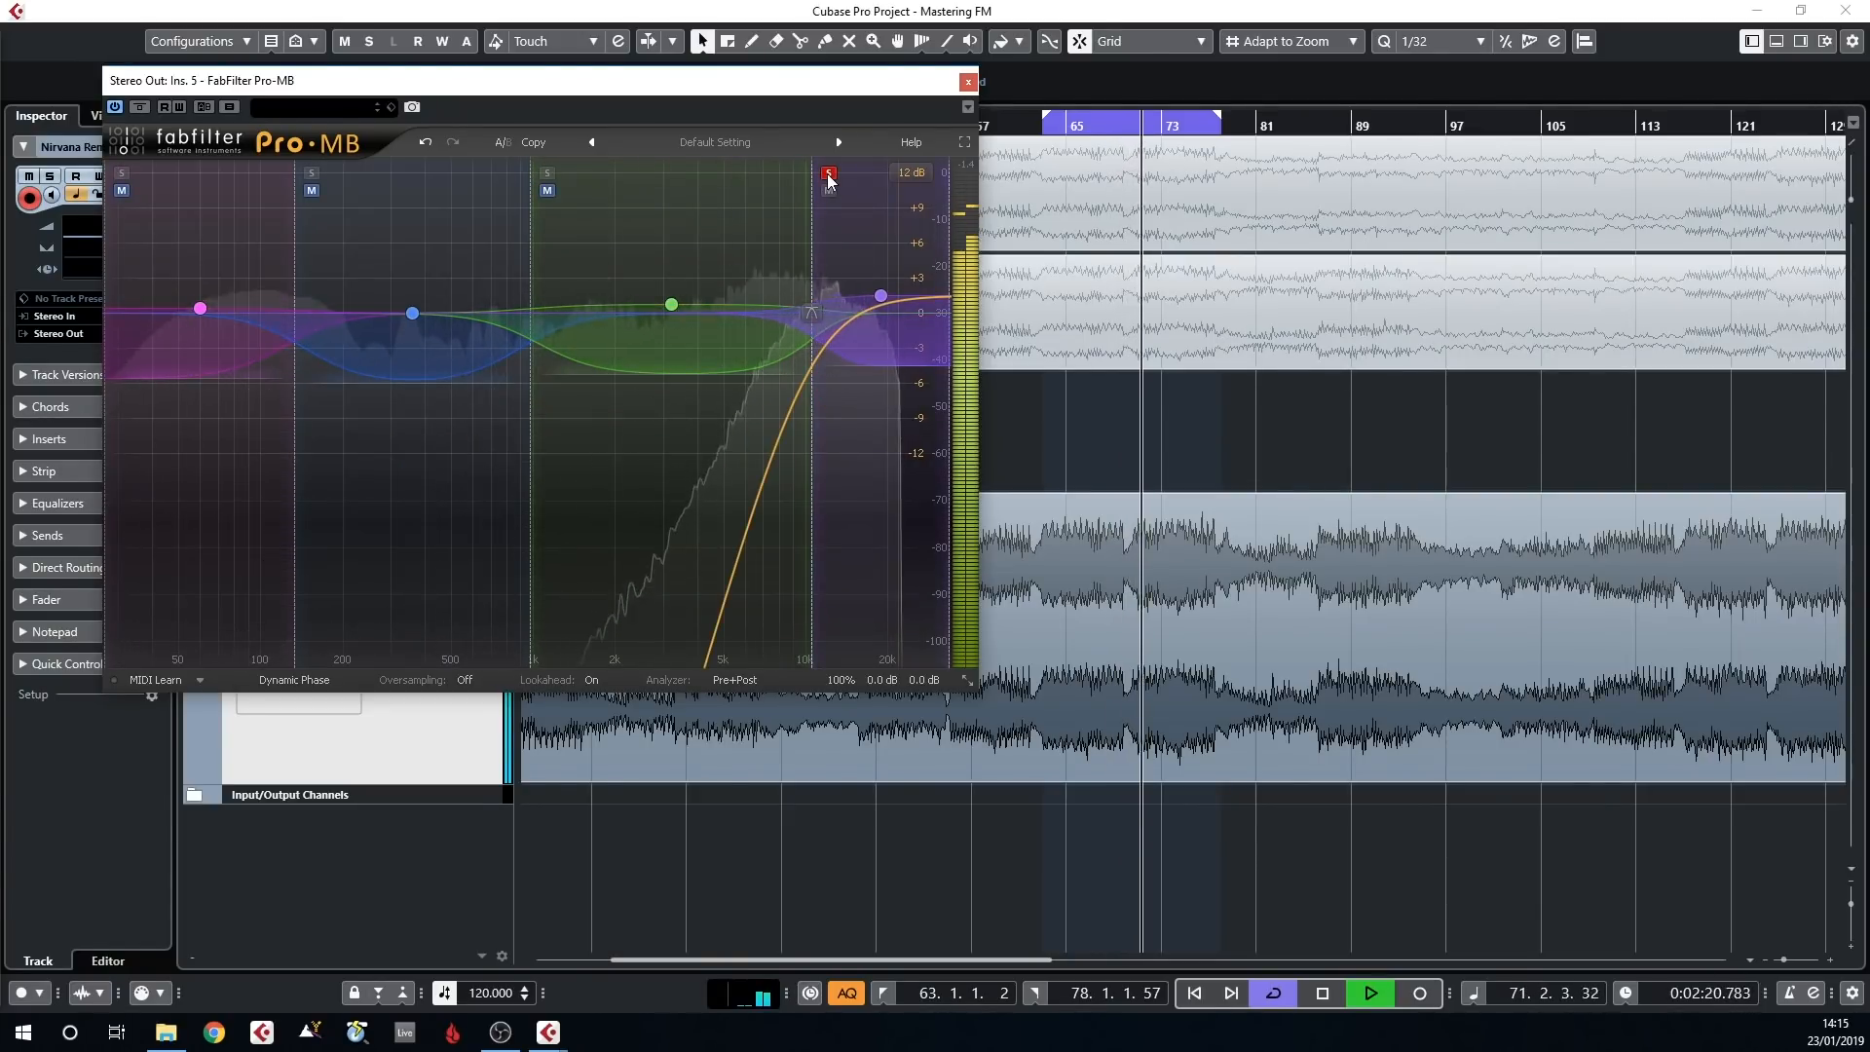
pyautogui.click(828, 175)
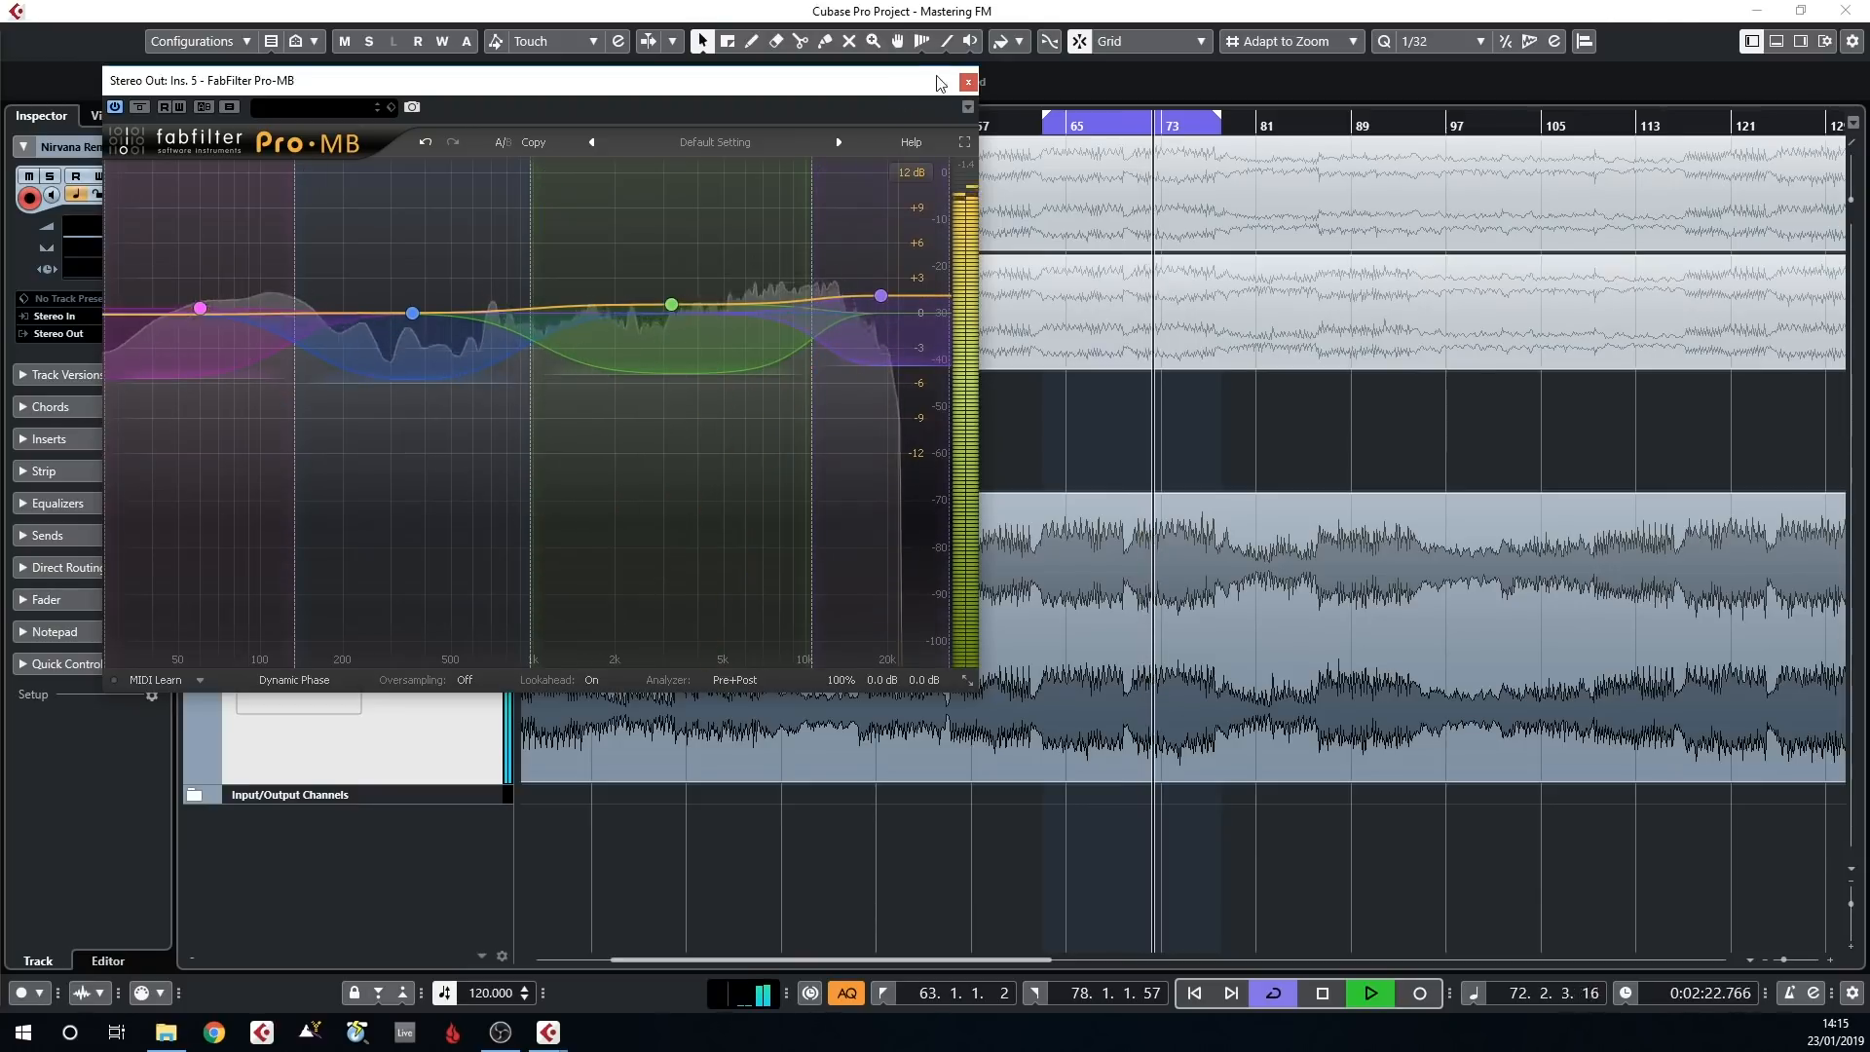
pyautogui.click(968, 81)
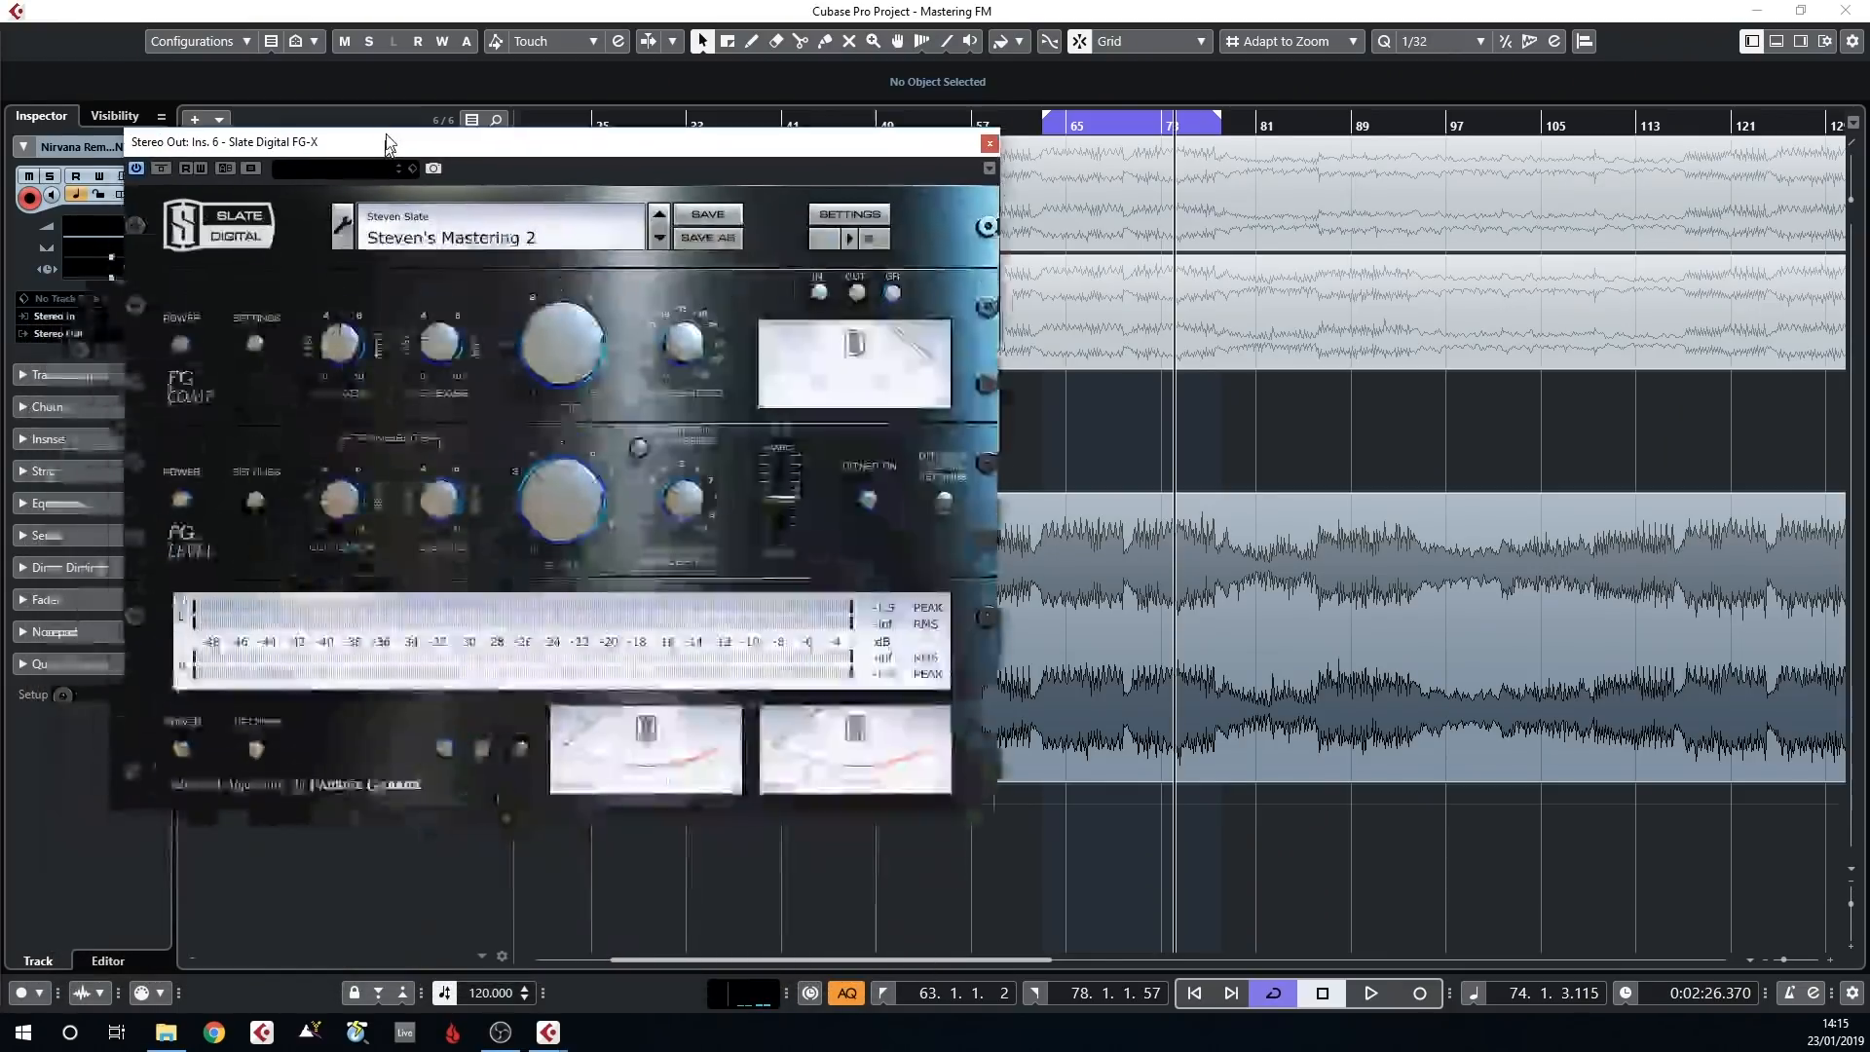
# Open the Slate Digital FG-X on Stereo Out insert 6 and move its window clear of the right-hand waveforms
pyautogui.moveTo(385, 147); pyautogui.dragTo(315, 86)
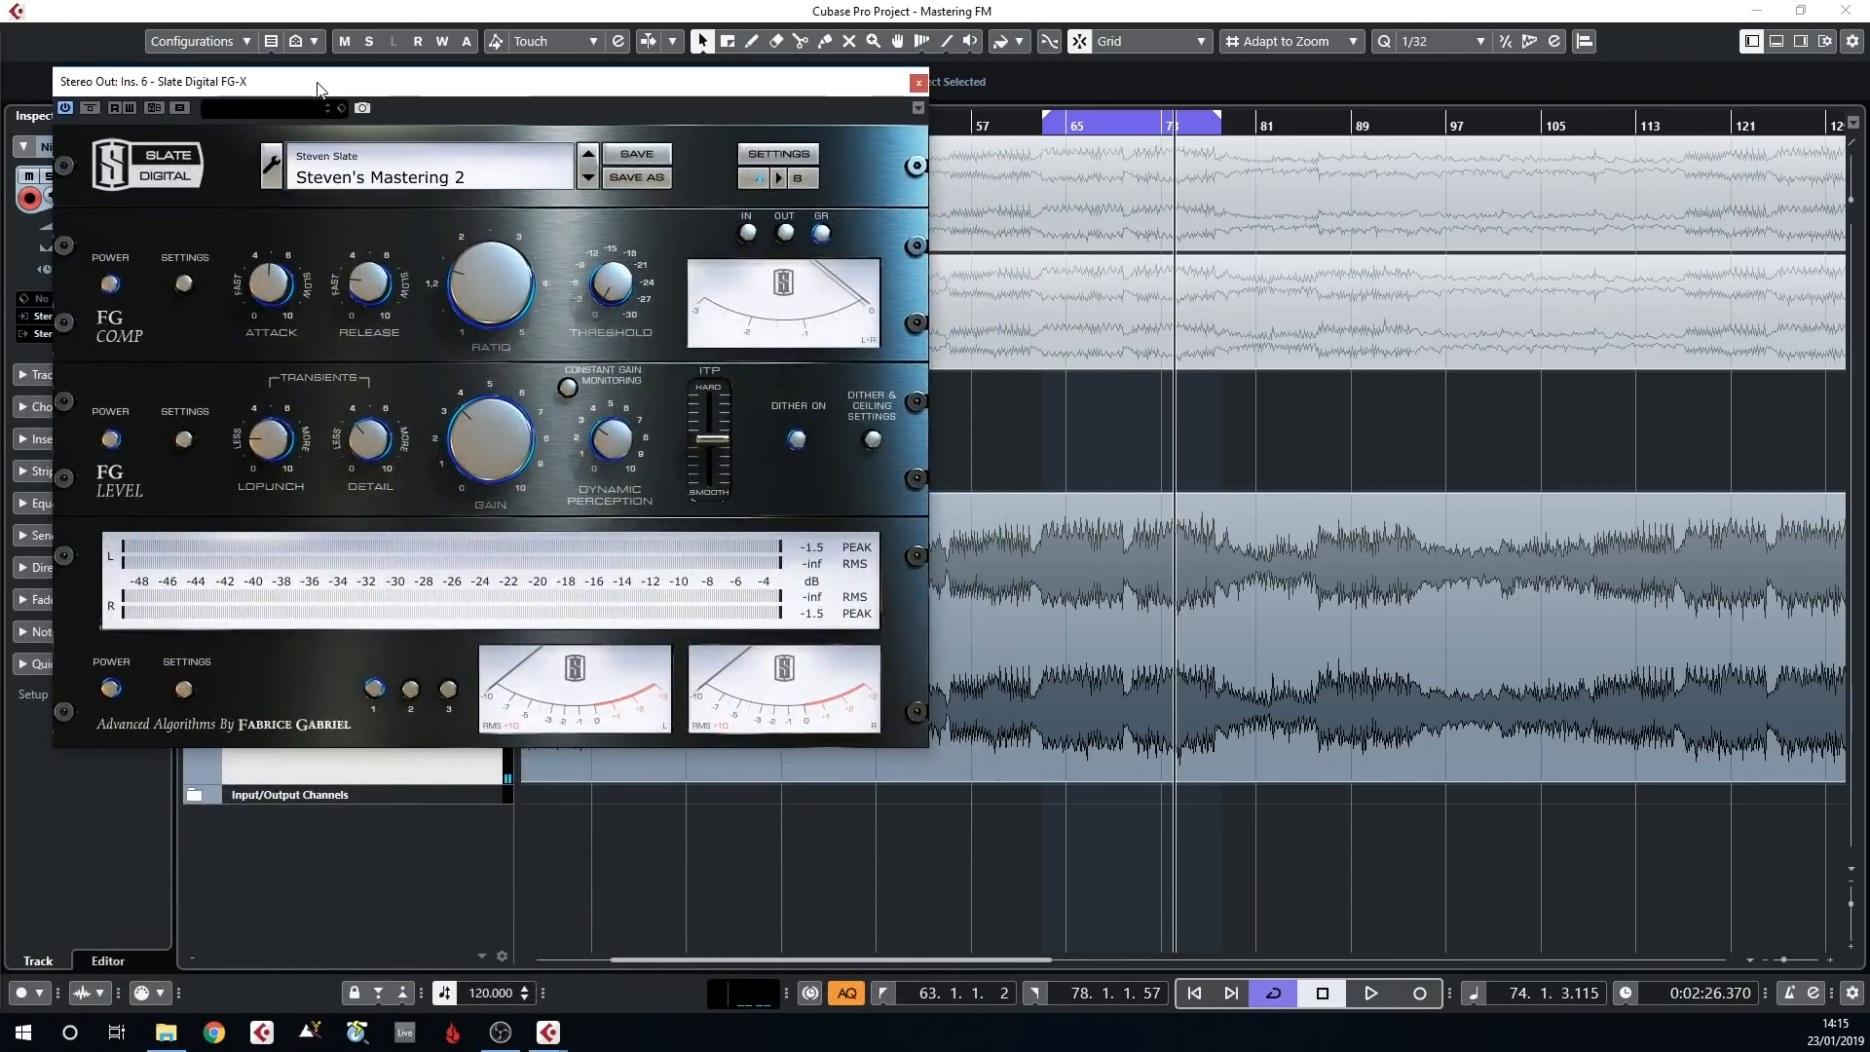
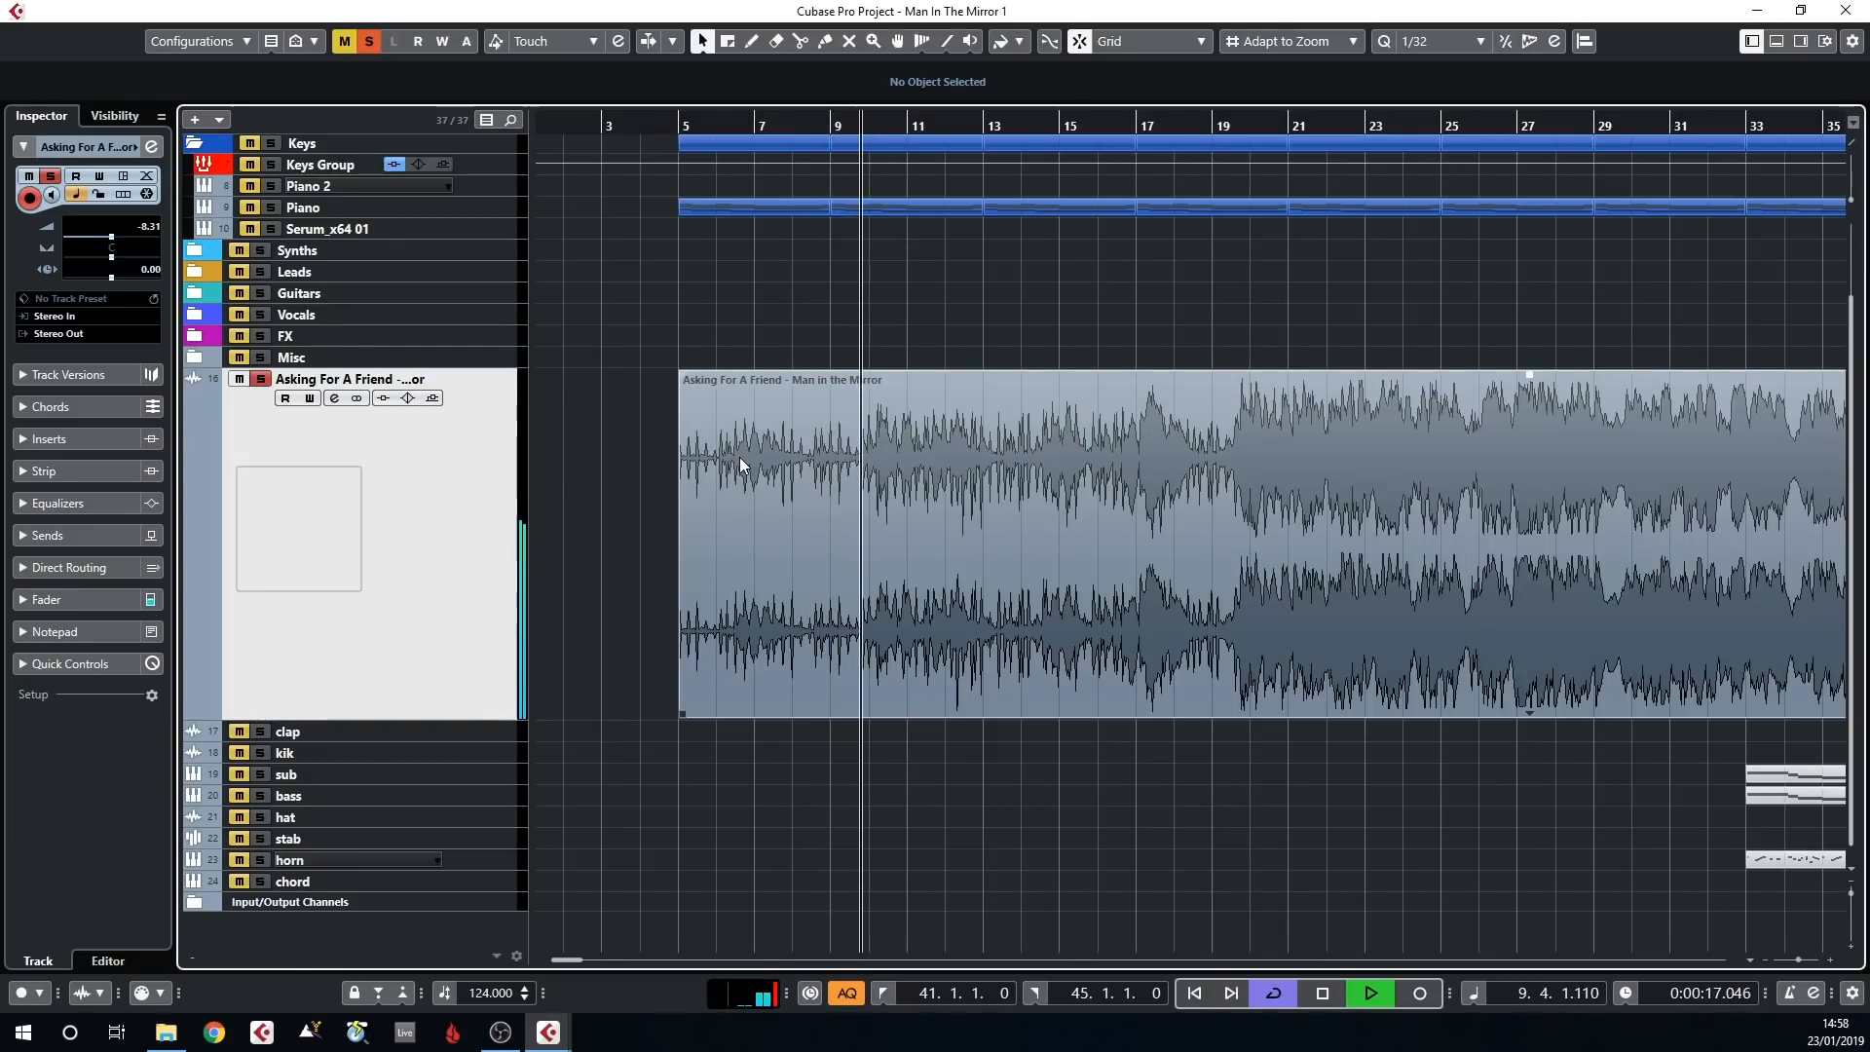
# Play the Asking For A Friend reference track and audition it from bar 30, bar 33 and bar 35
pyautogui.press('g')
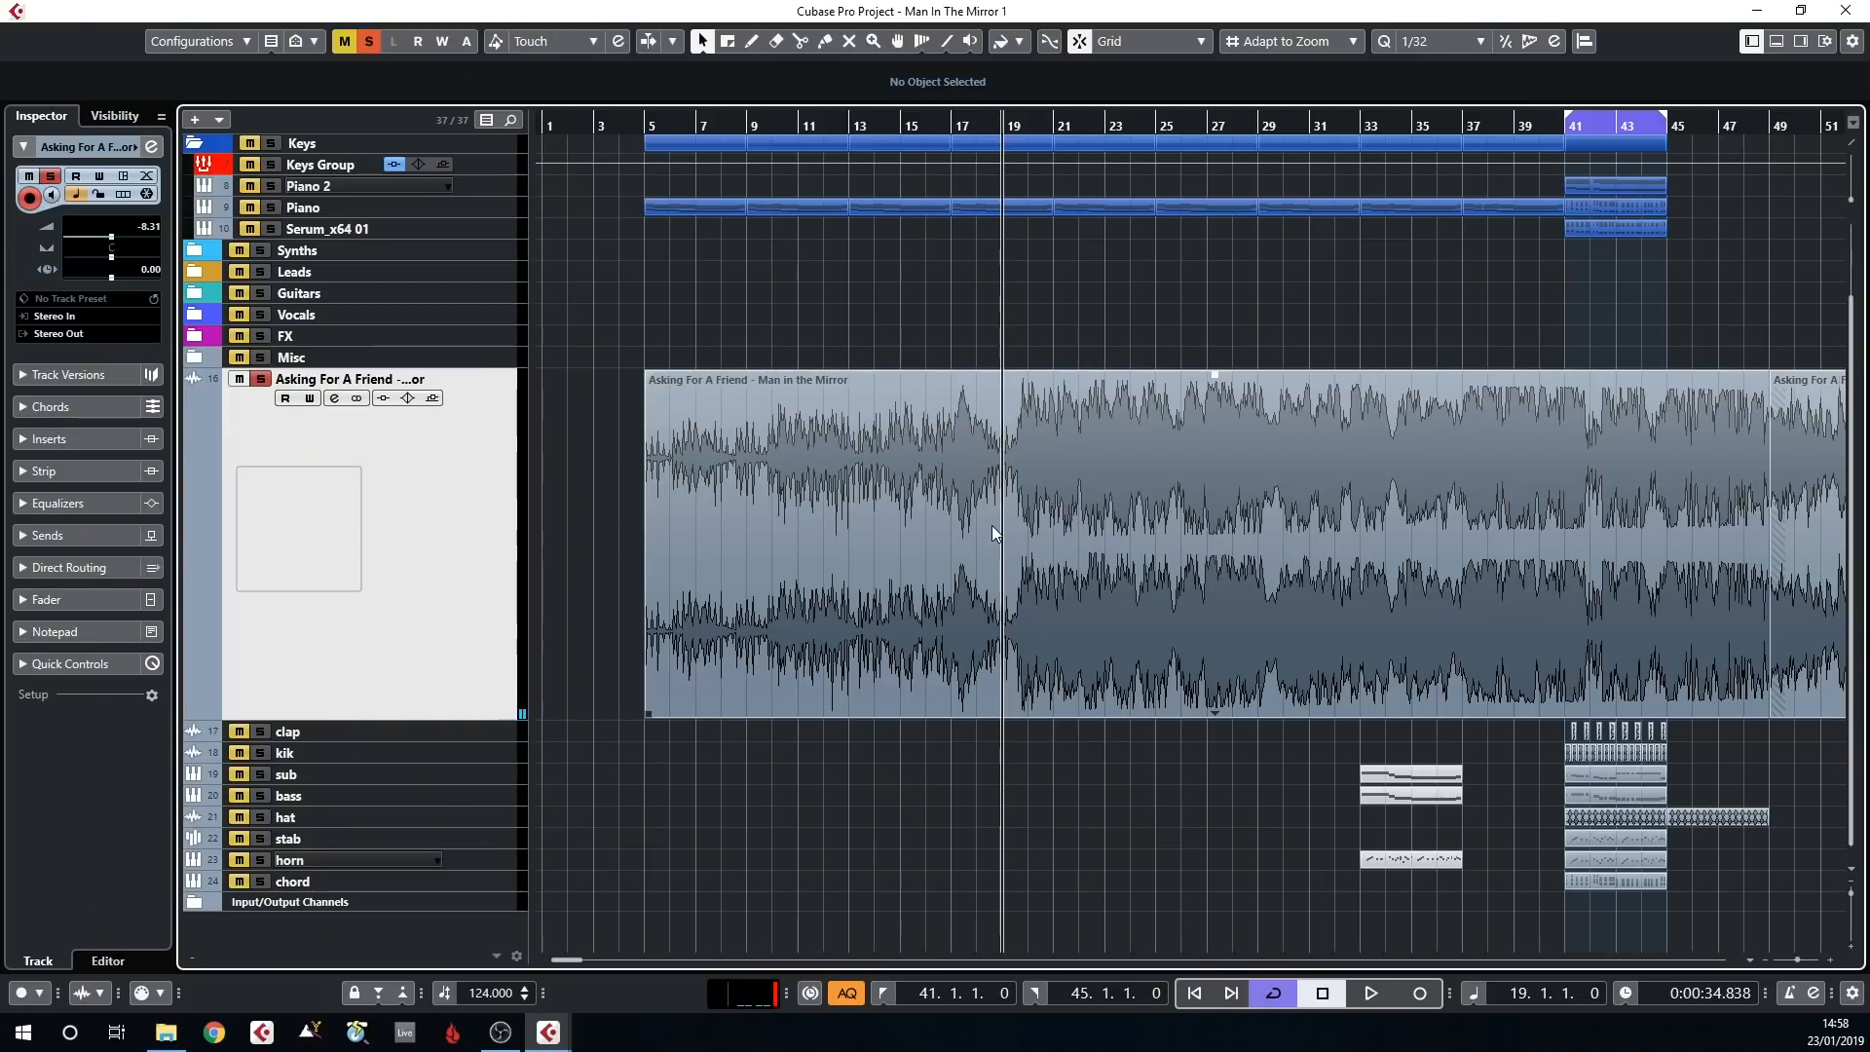
pyautogui.press('space')
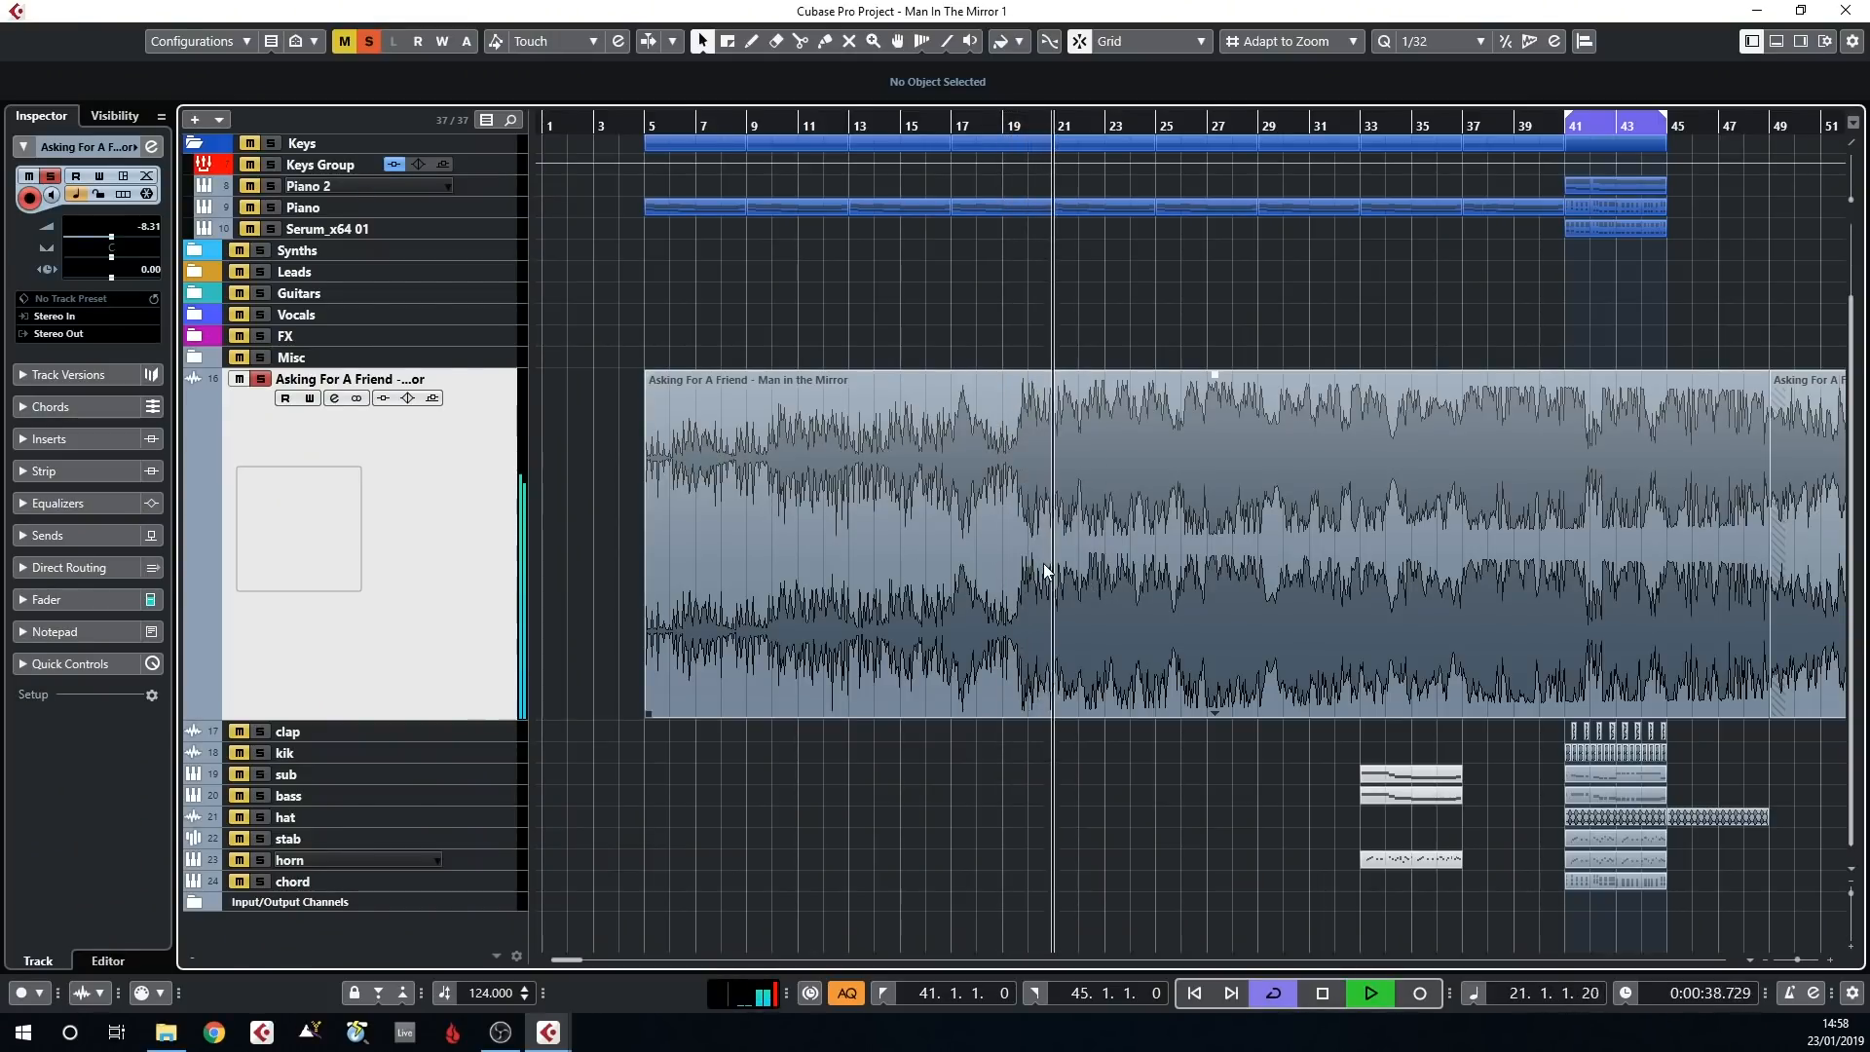
pyautogui.press('space')
pyautogui.click(1286, 130)
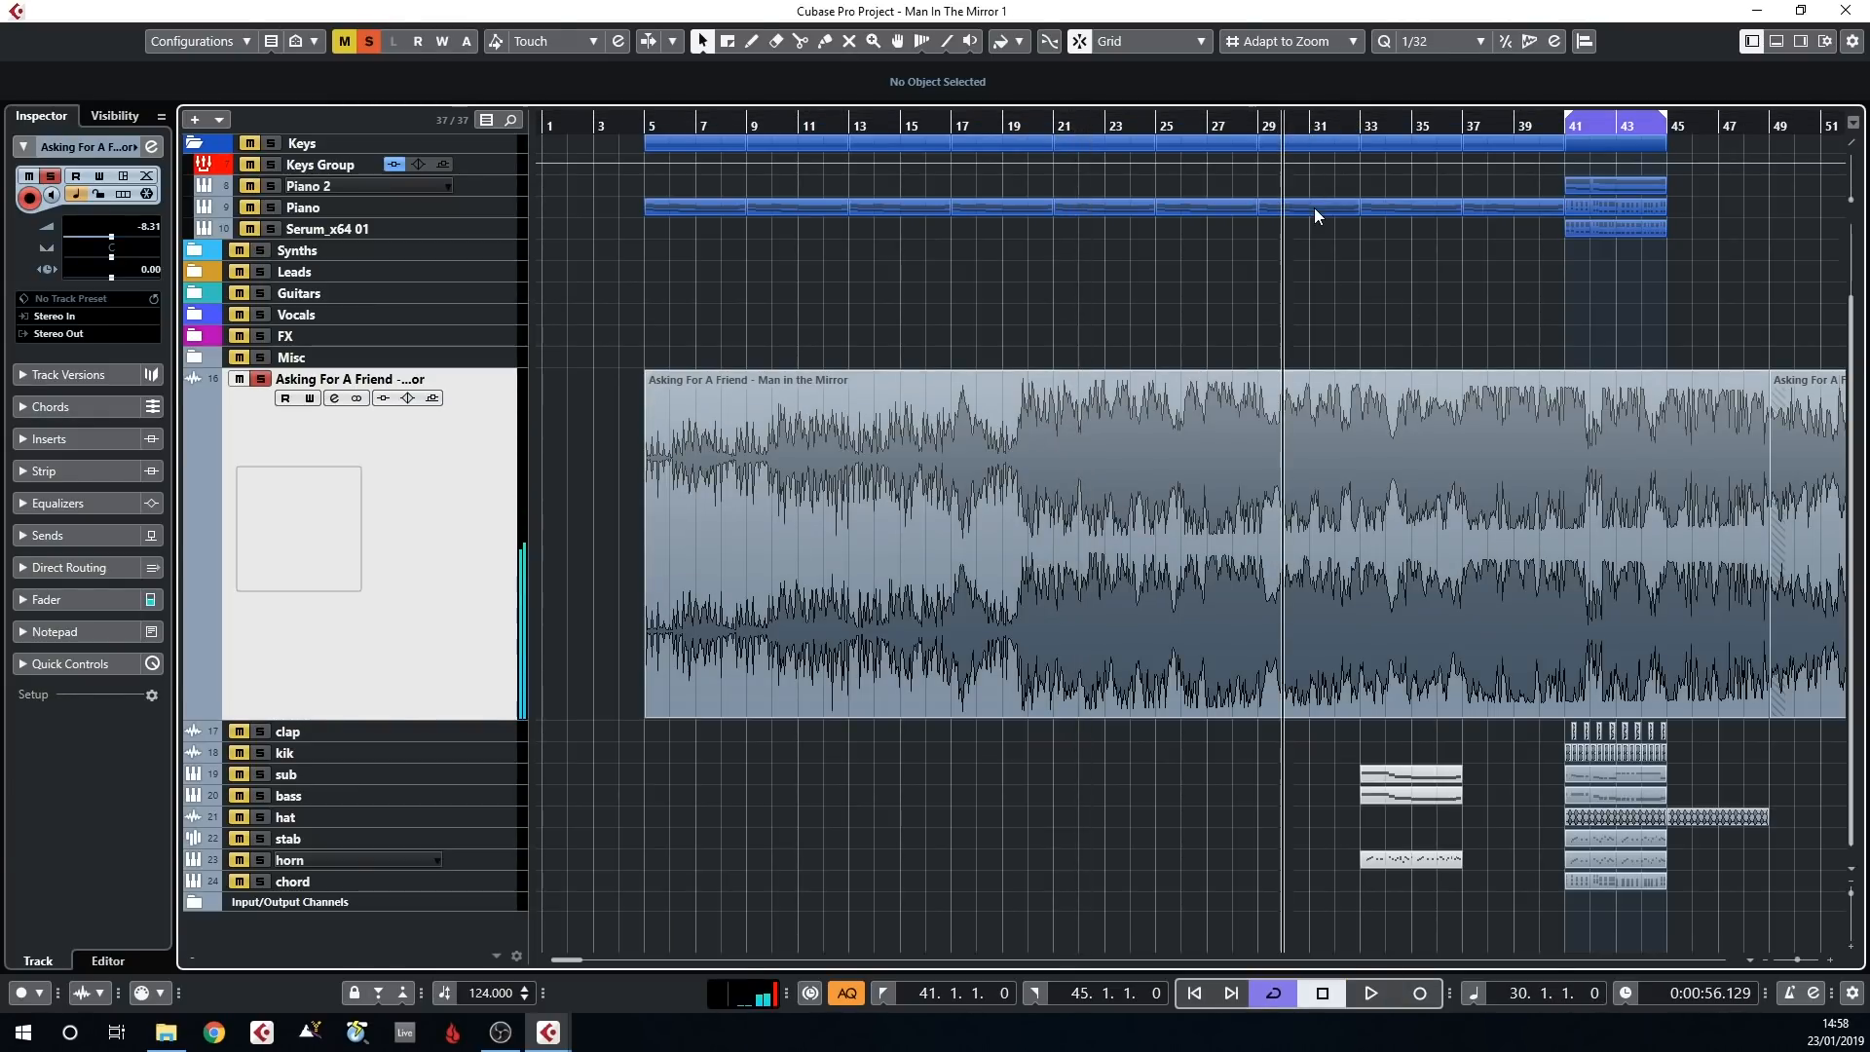
pyautogui.press('space')
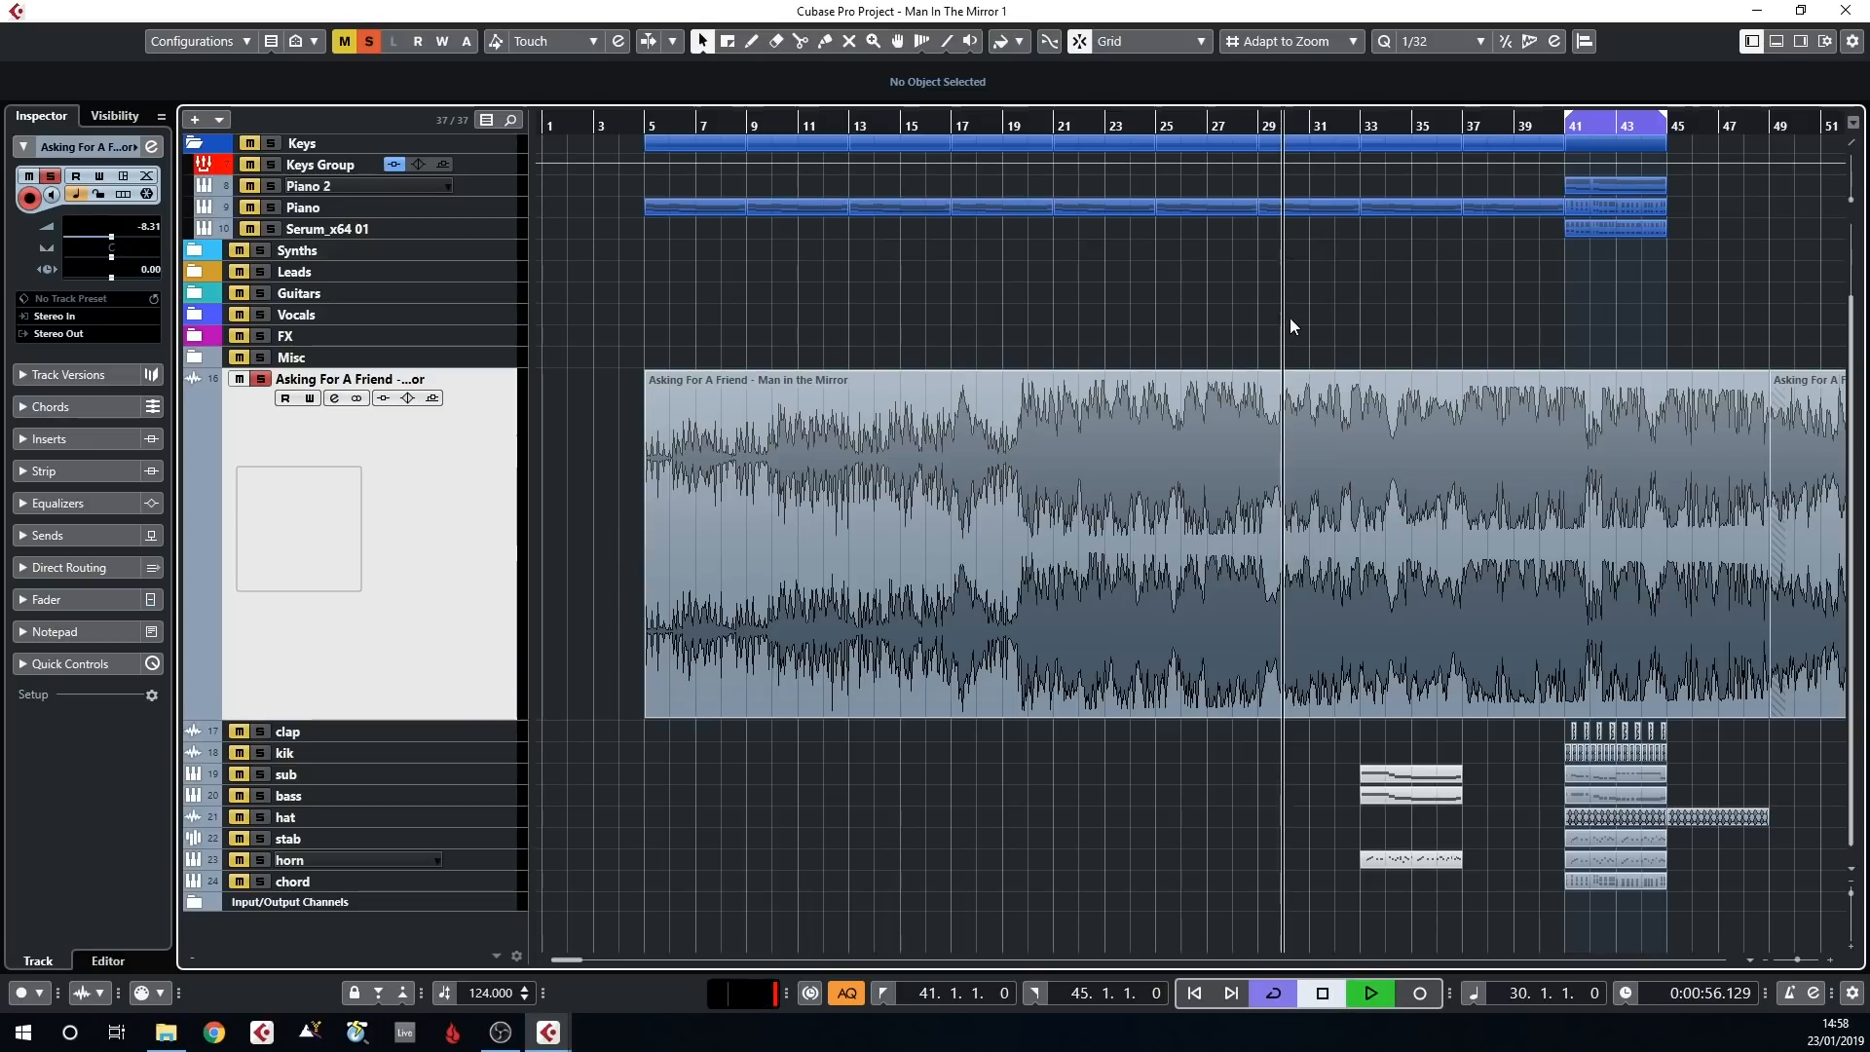
pyautogui.click(1368, 127)
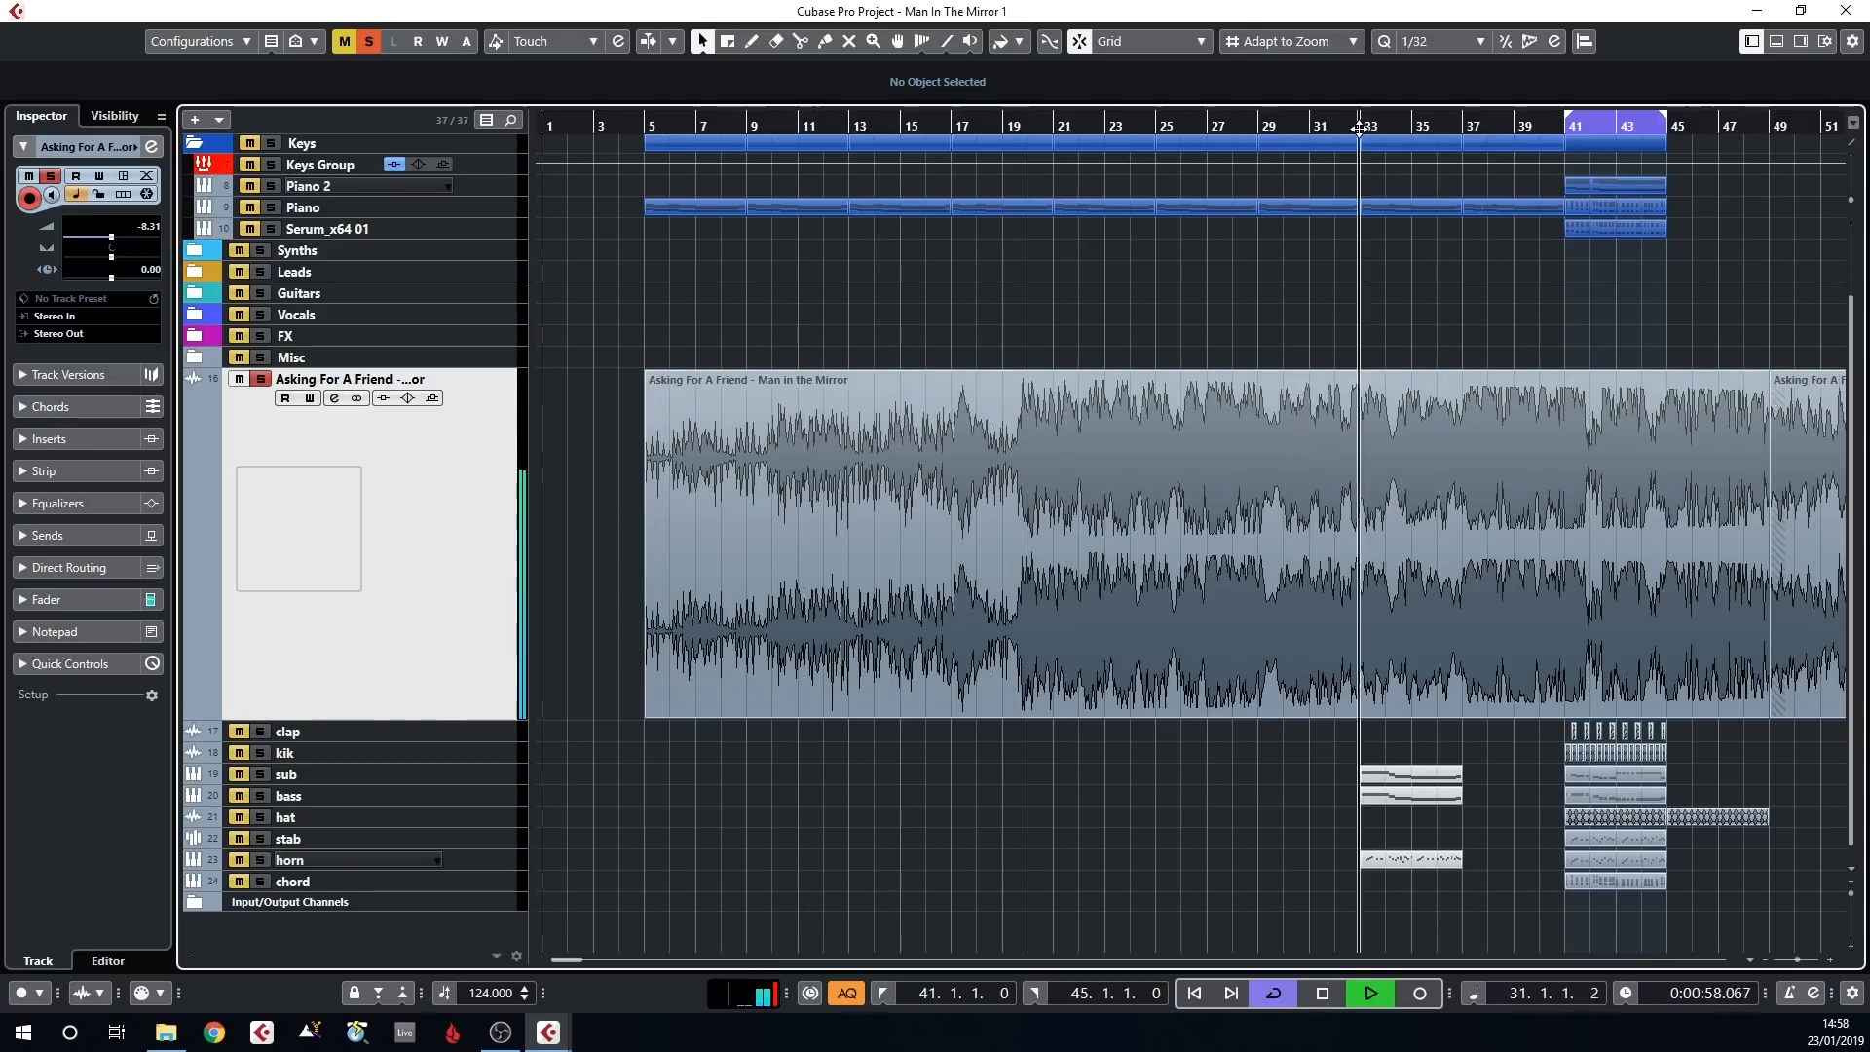
pyautogui.click(1406, 127)
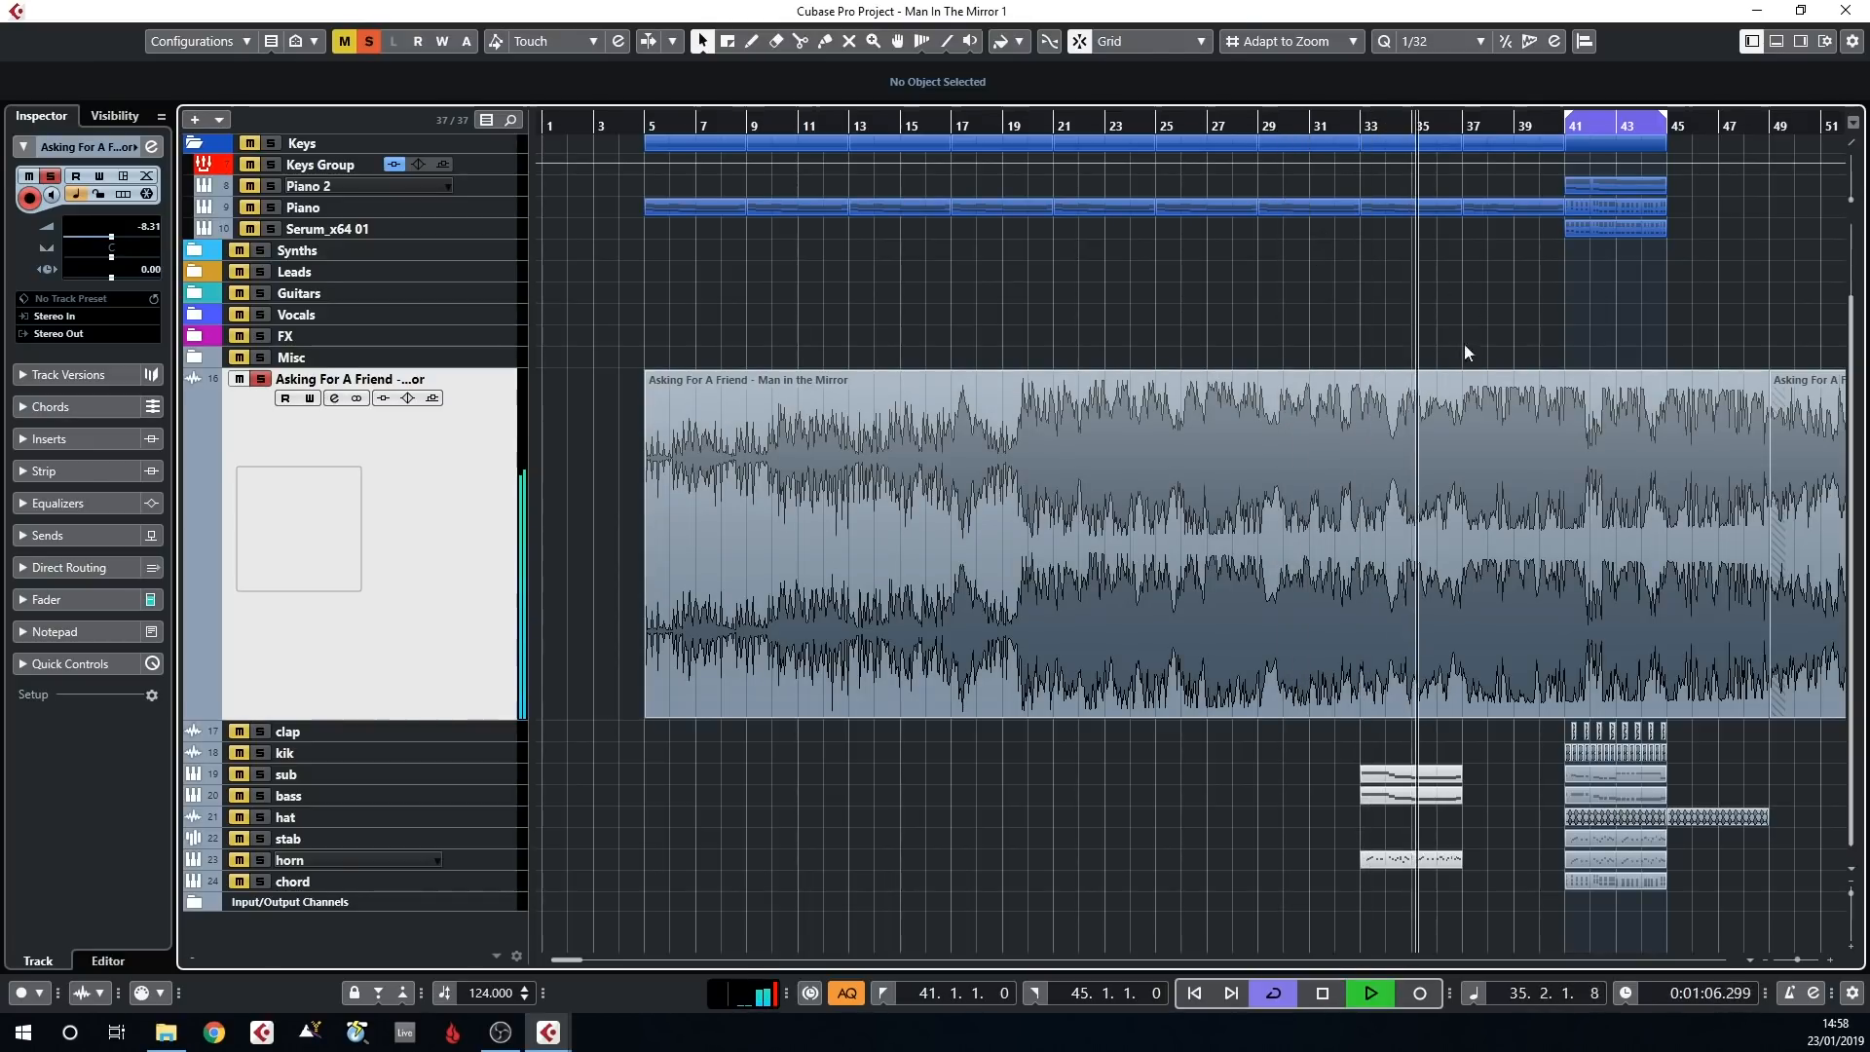
# Delete the Asking For A Friend event that starts at bar 49 and extend the first event's end to bar 63
pyautogui.hscroll(4, 1402, 429)
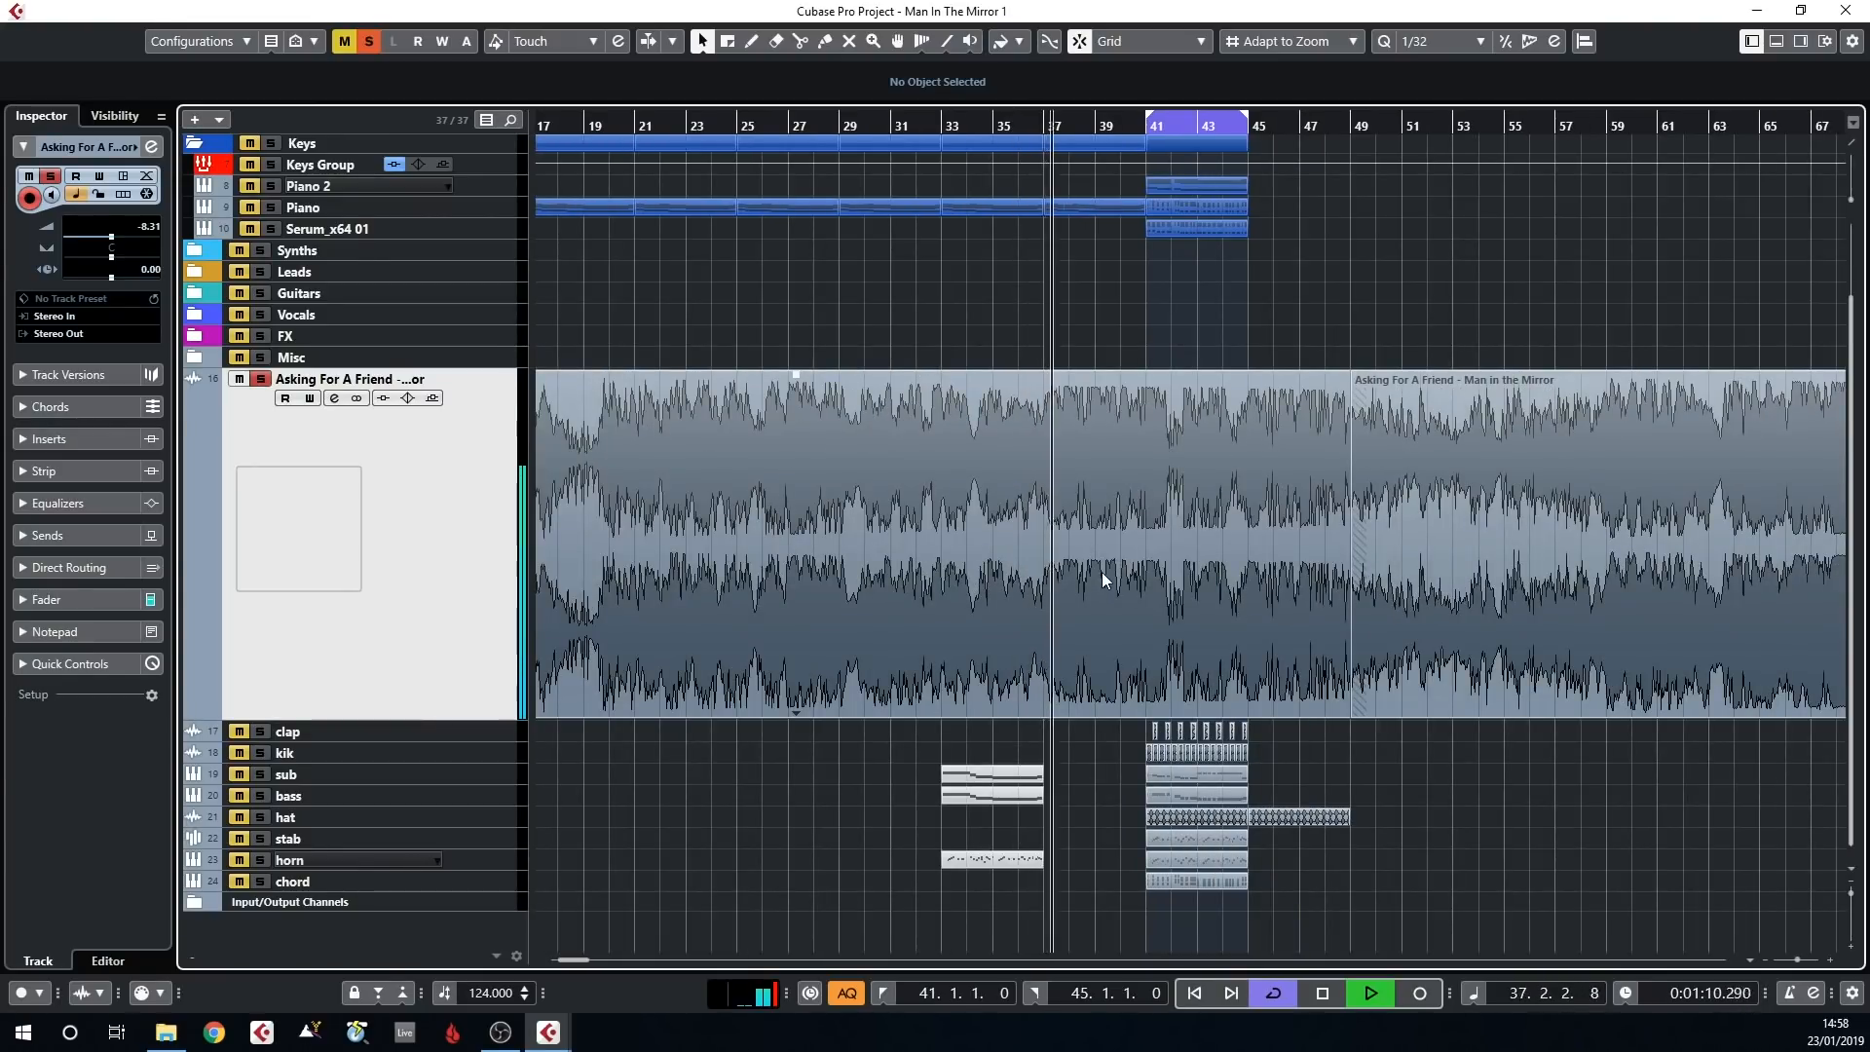
pyautogui.click(1368, 444)
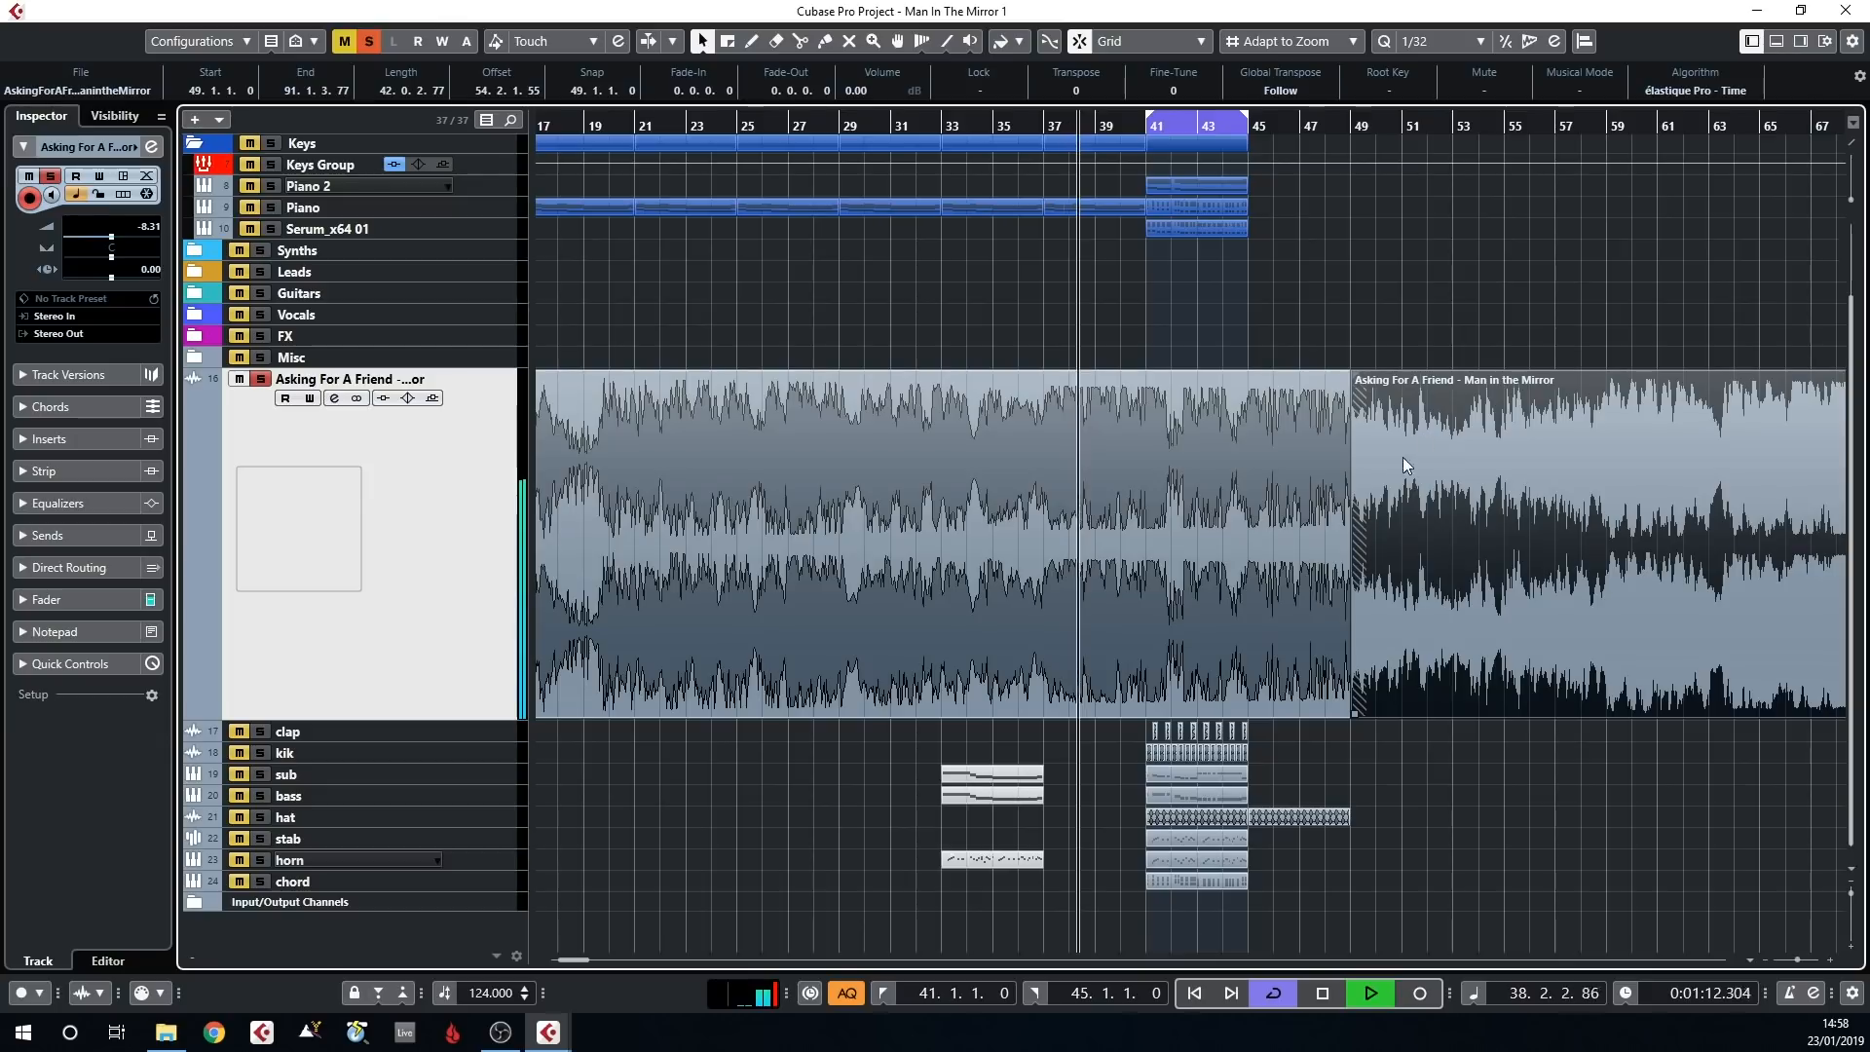
pyautogui.press('Delete')
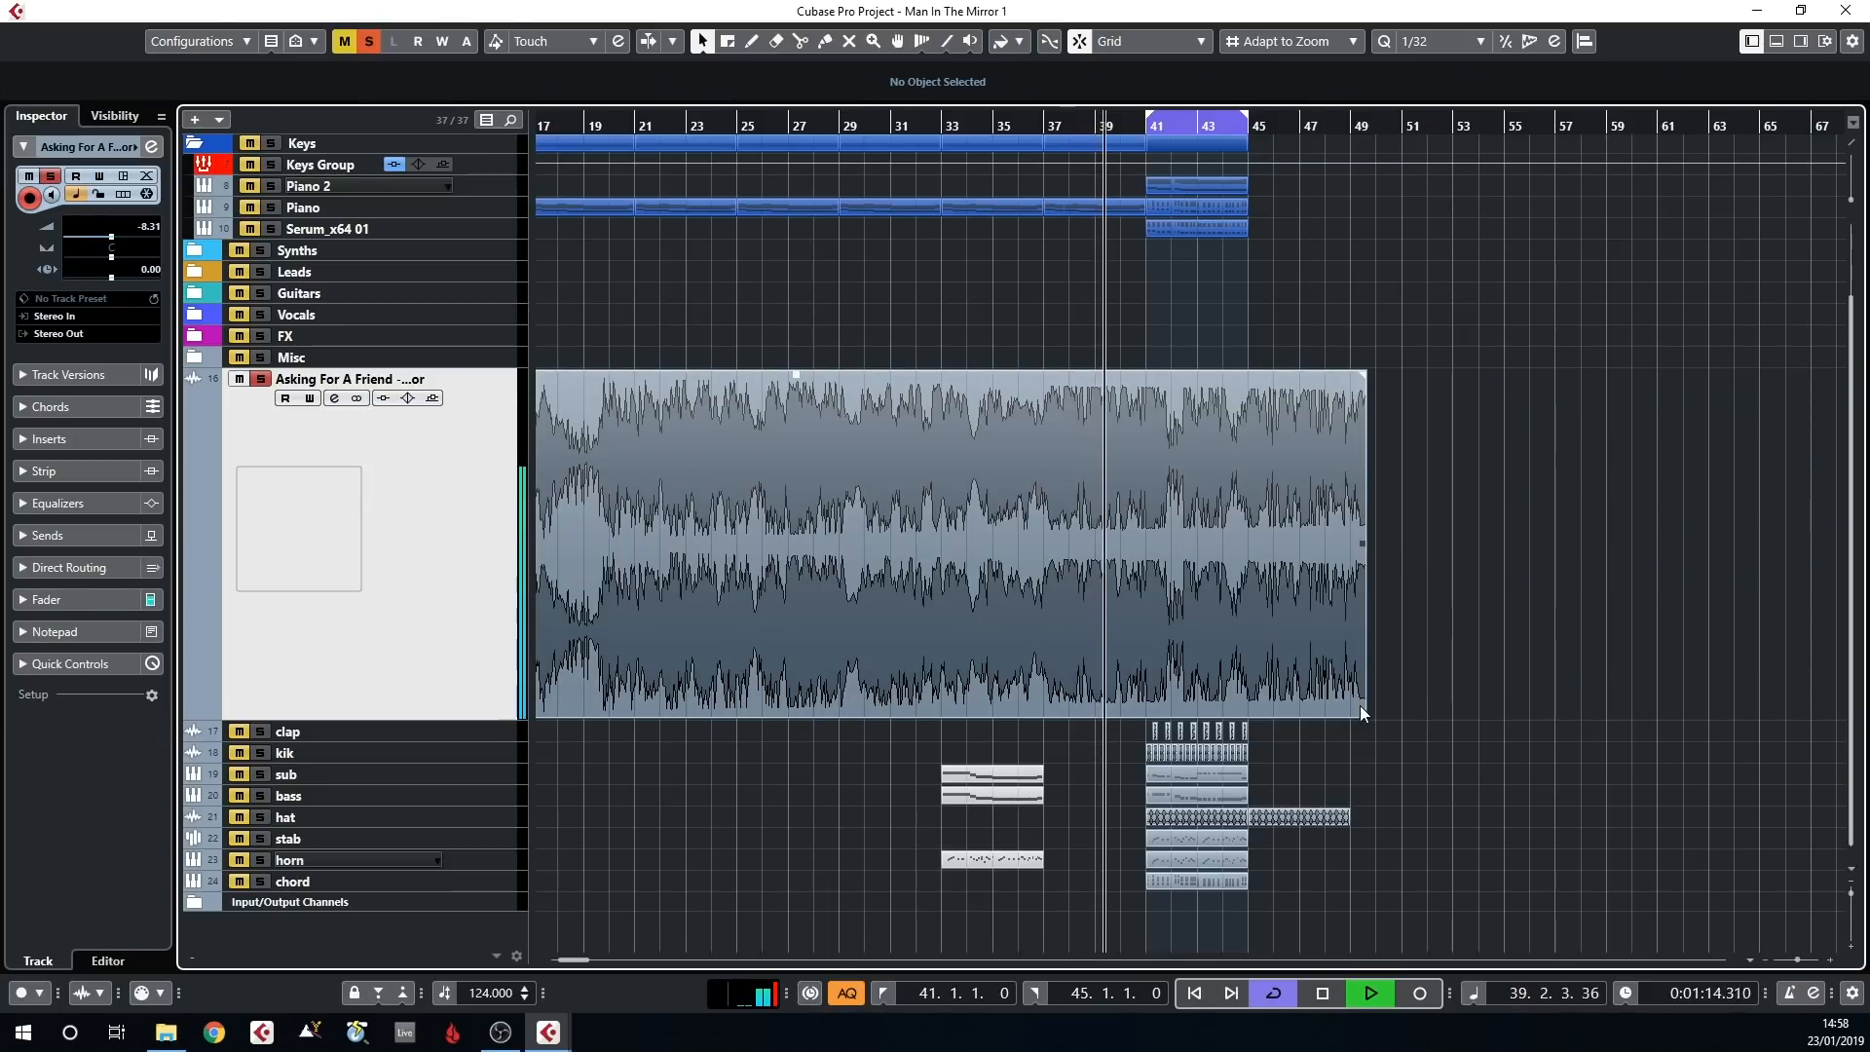
pyautogui.moveTo(1364, 716); pyautogui.dragTo(1706, 671)
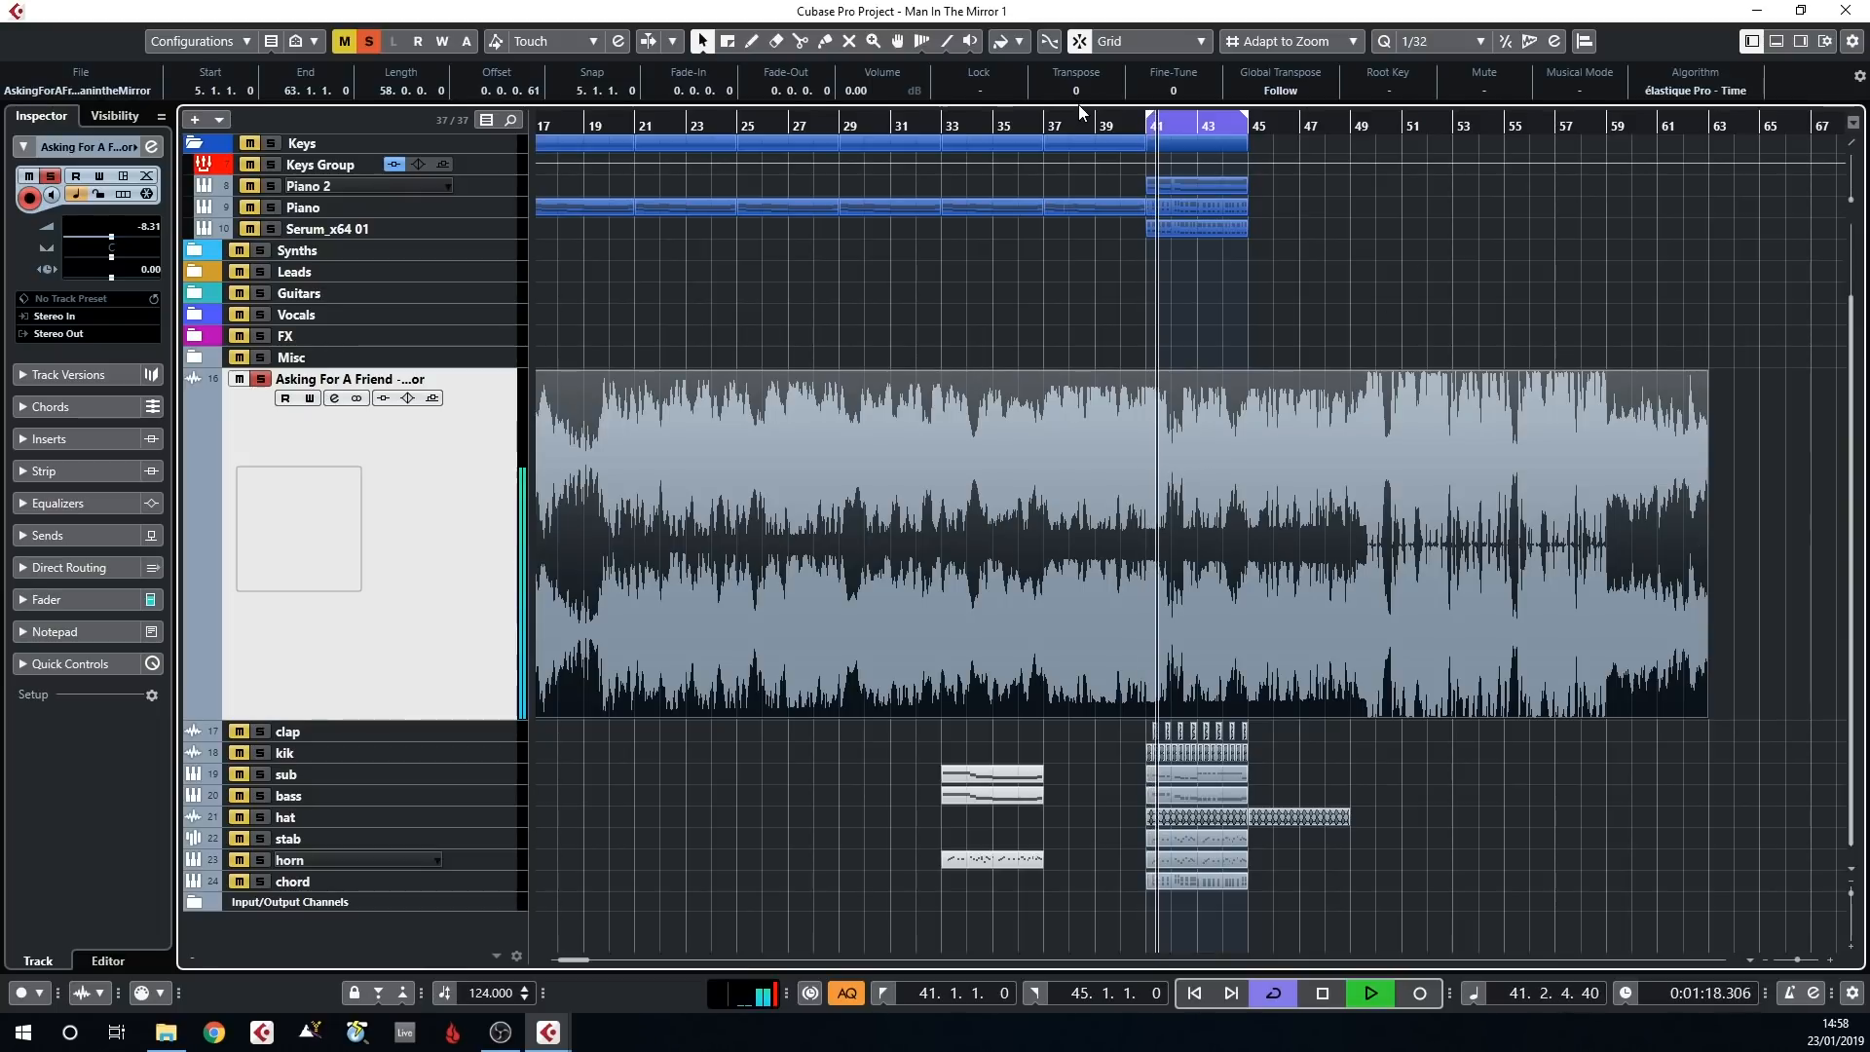
# Turn off cycle playback and play the extended event from just before bar 49
pyautogui.press('KP_Divide')
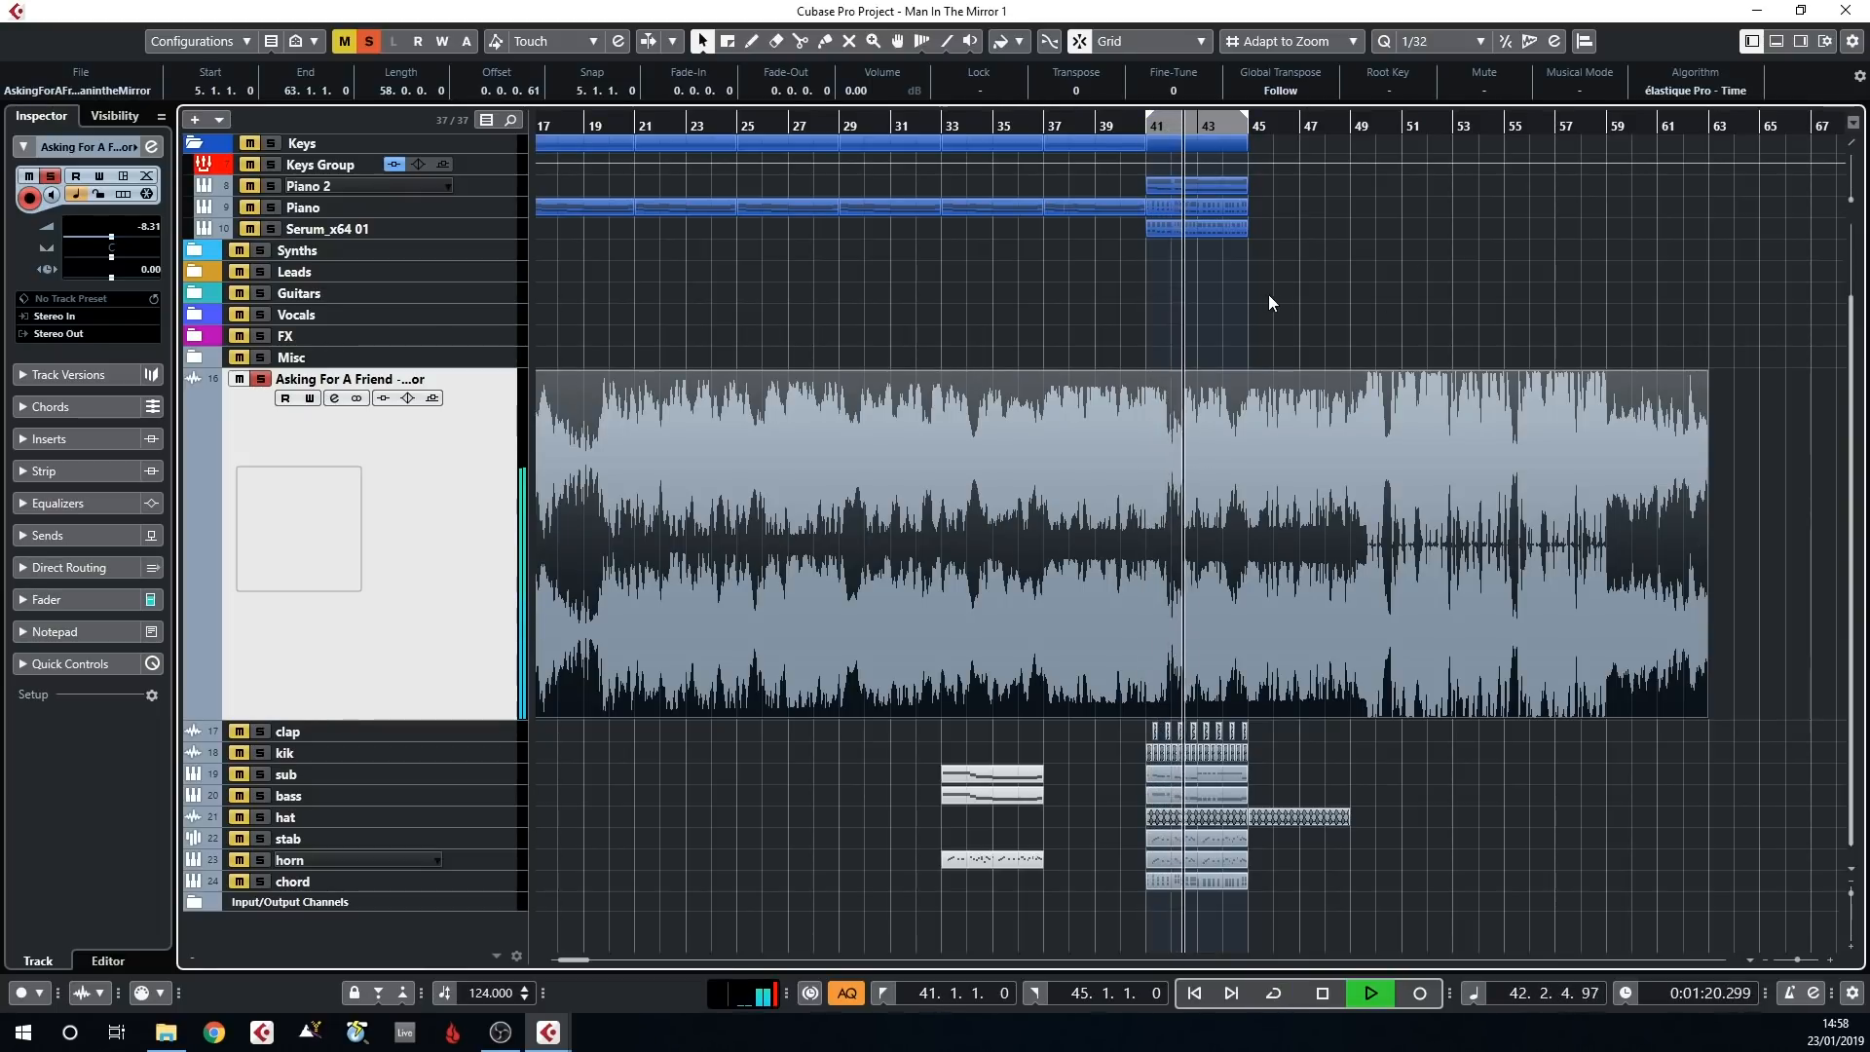
pyautogui.press('space')
pyautogui.click(1325, 136)
pyautogui.press('space')
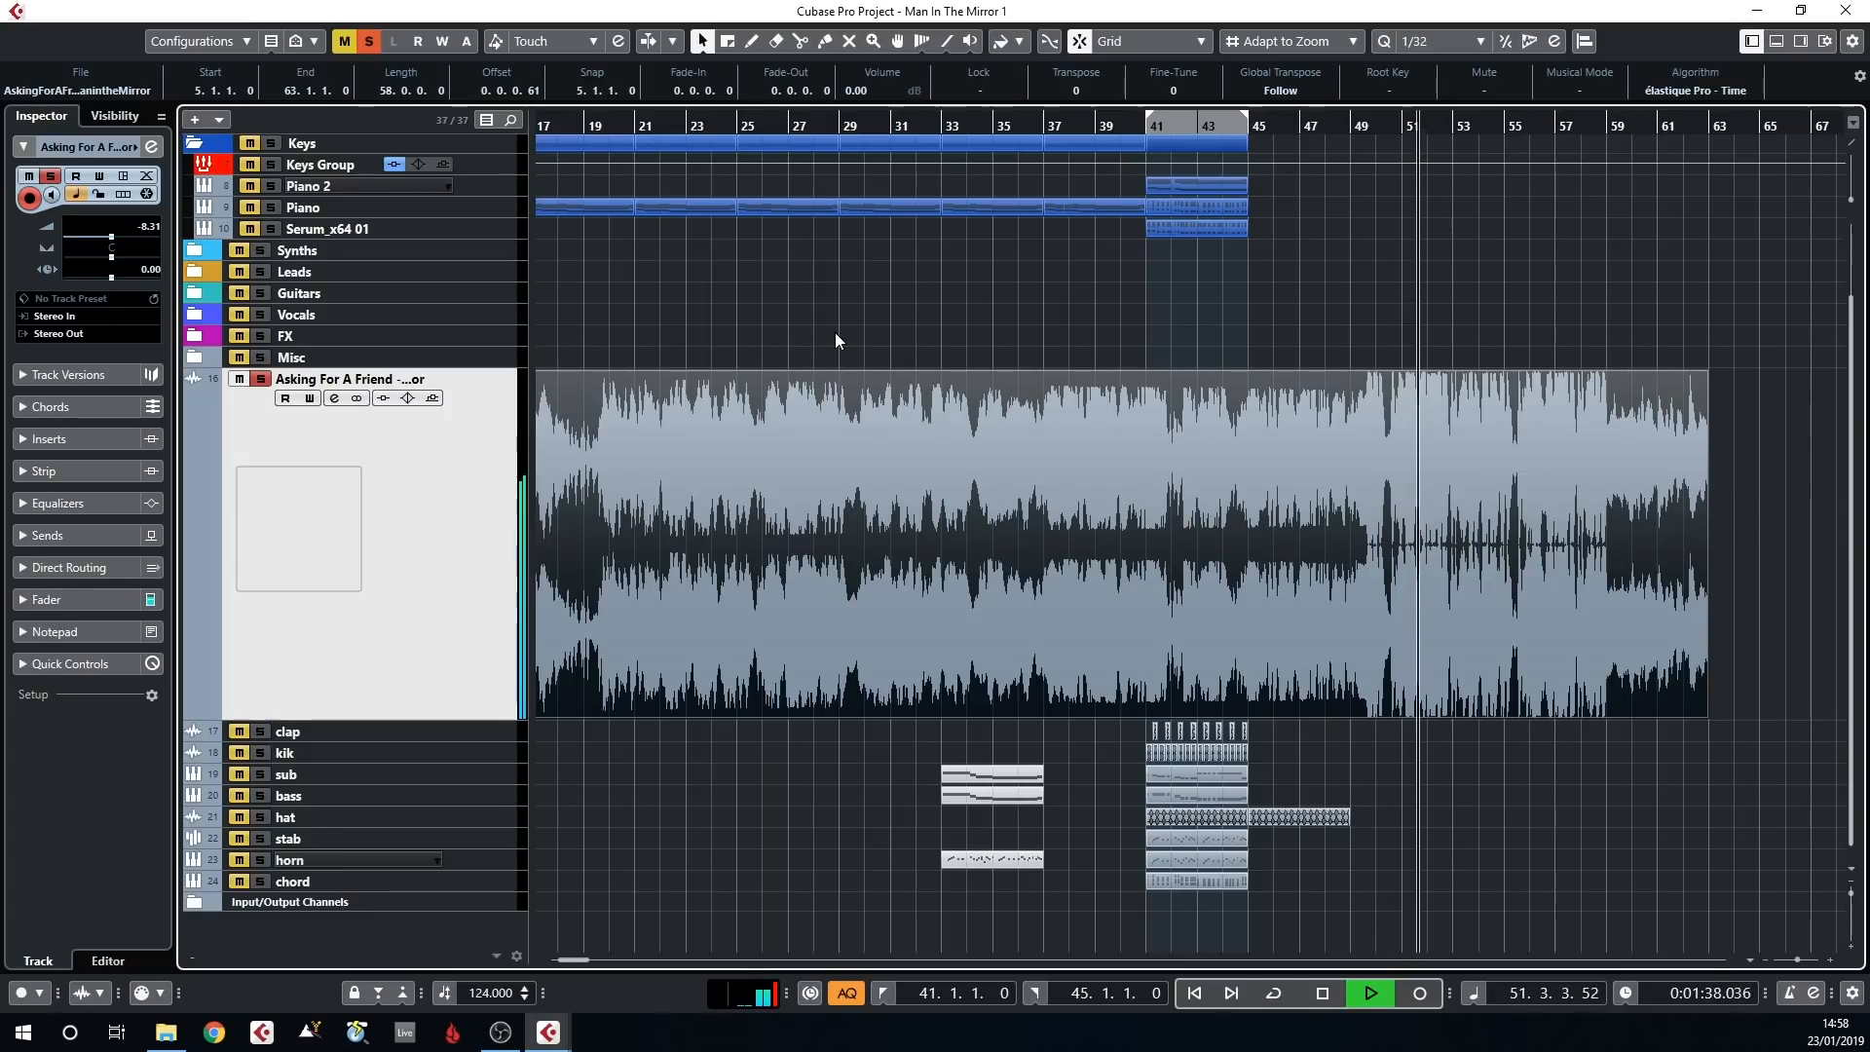
pyautogui.press('space')
pyautogui.keyDown('ctrl'); pyautogui.scroll(-2, 877, 302); pyautogui.keyUp('ctrl')
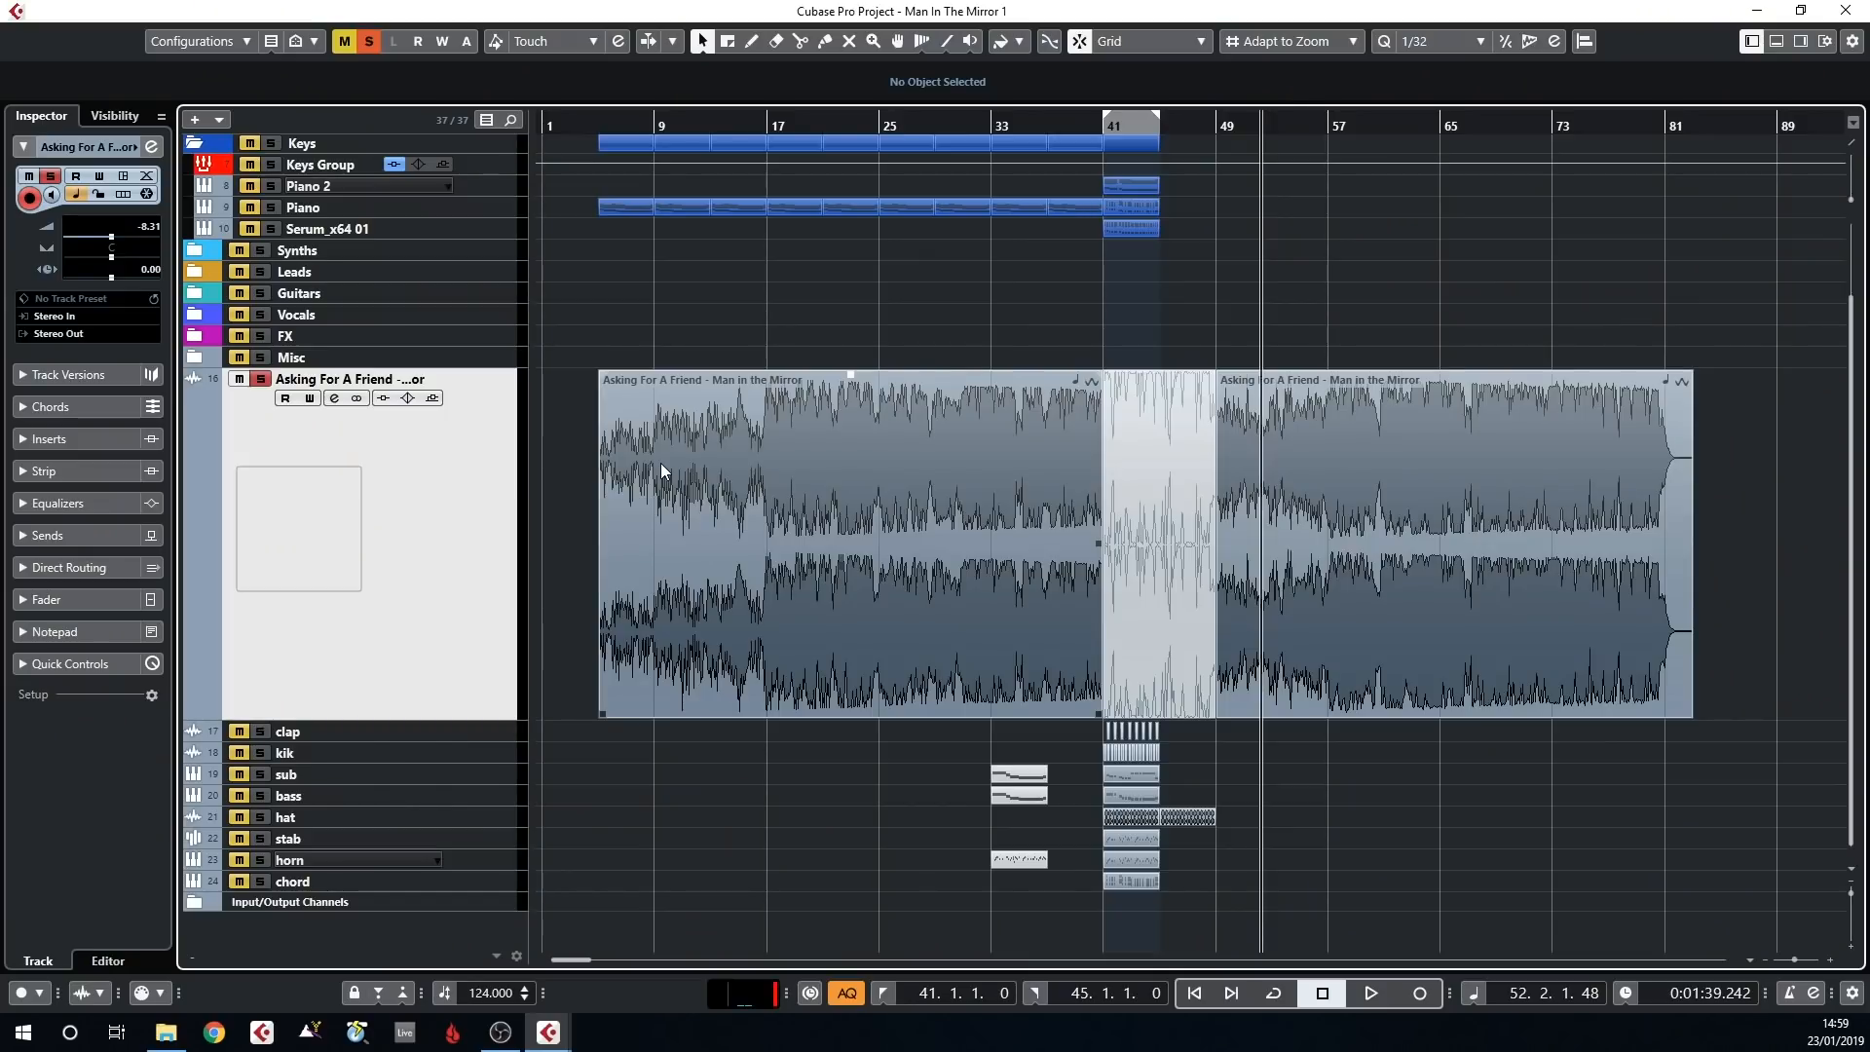
# Examine the start of the Asking For A Friend event up close against the bar 5 grid line
pyautogui.doubleClick(662, 471)
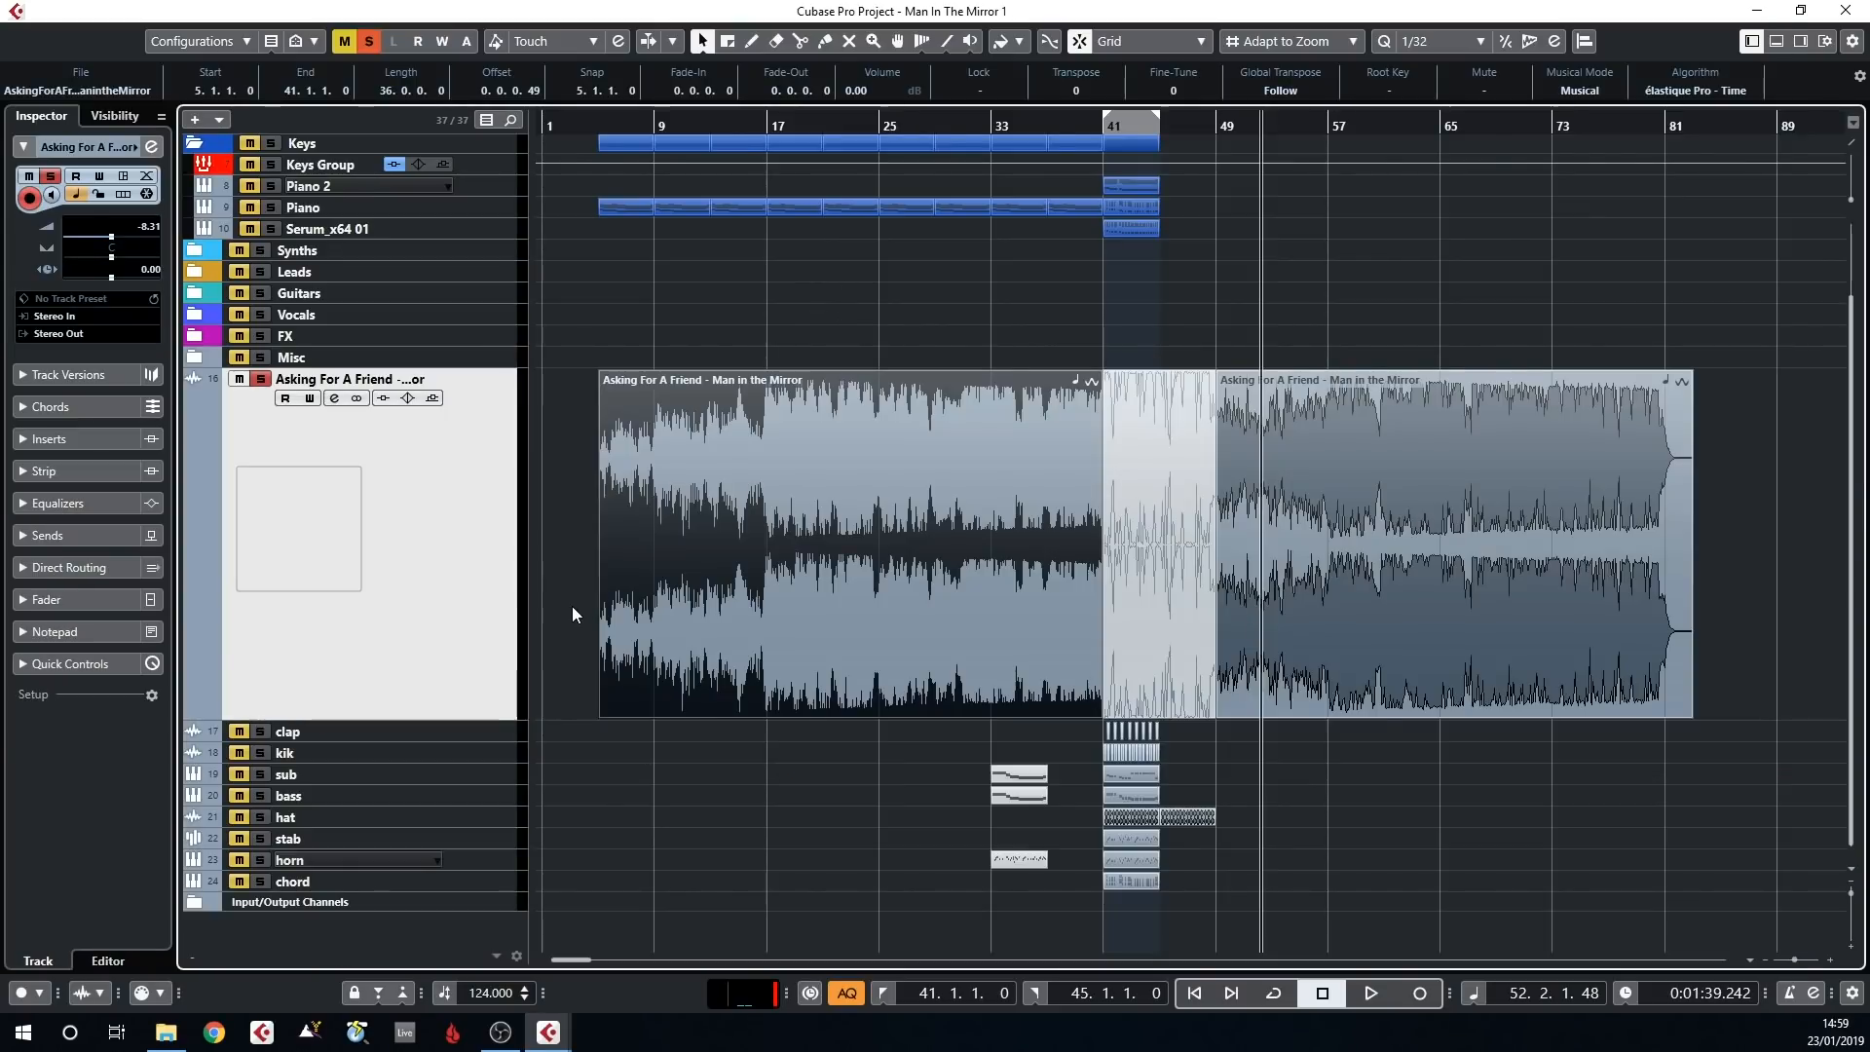
pyautogui.scroll(10, 573, 614)
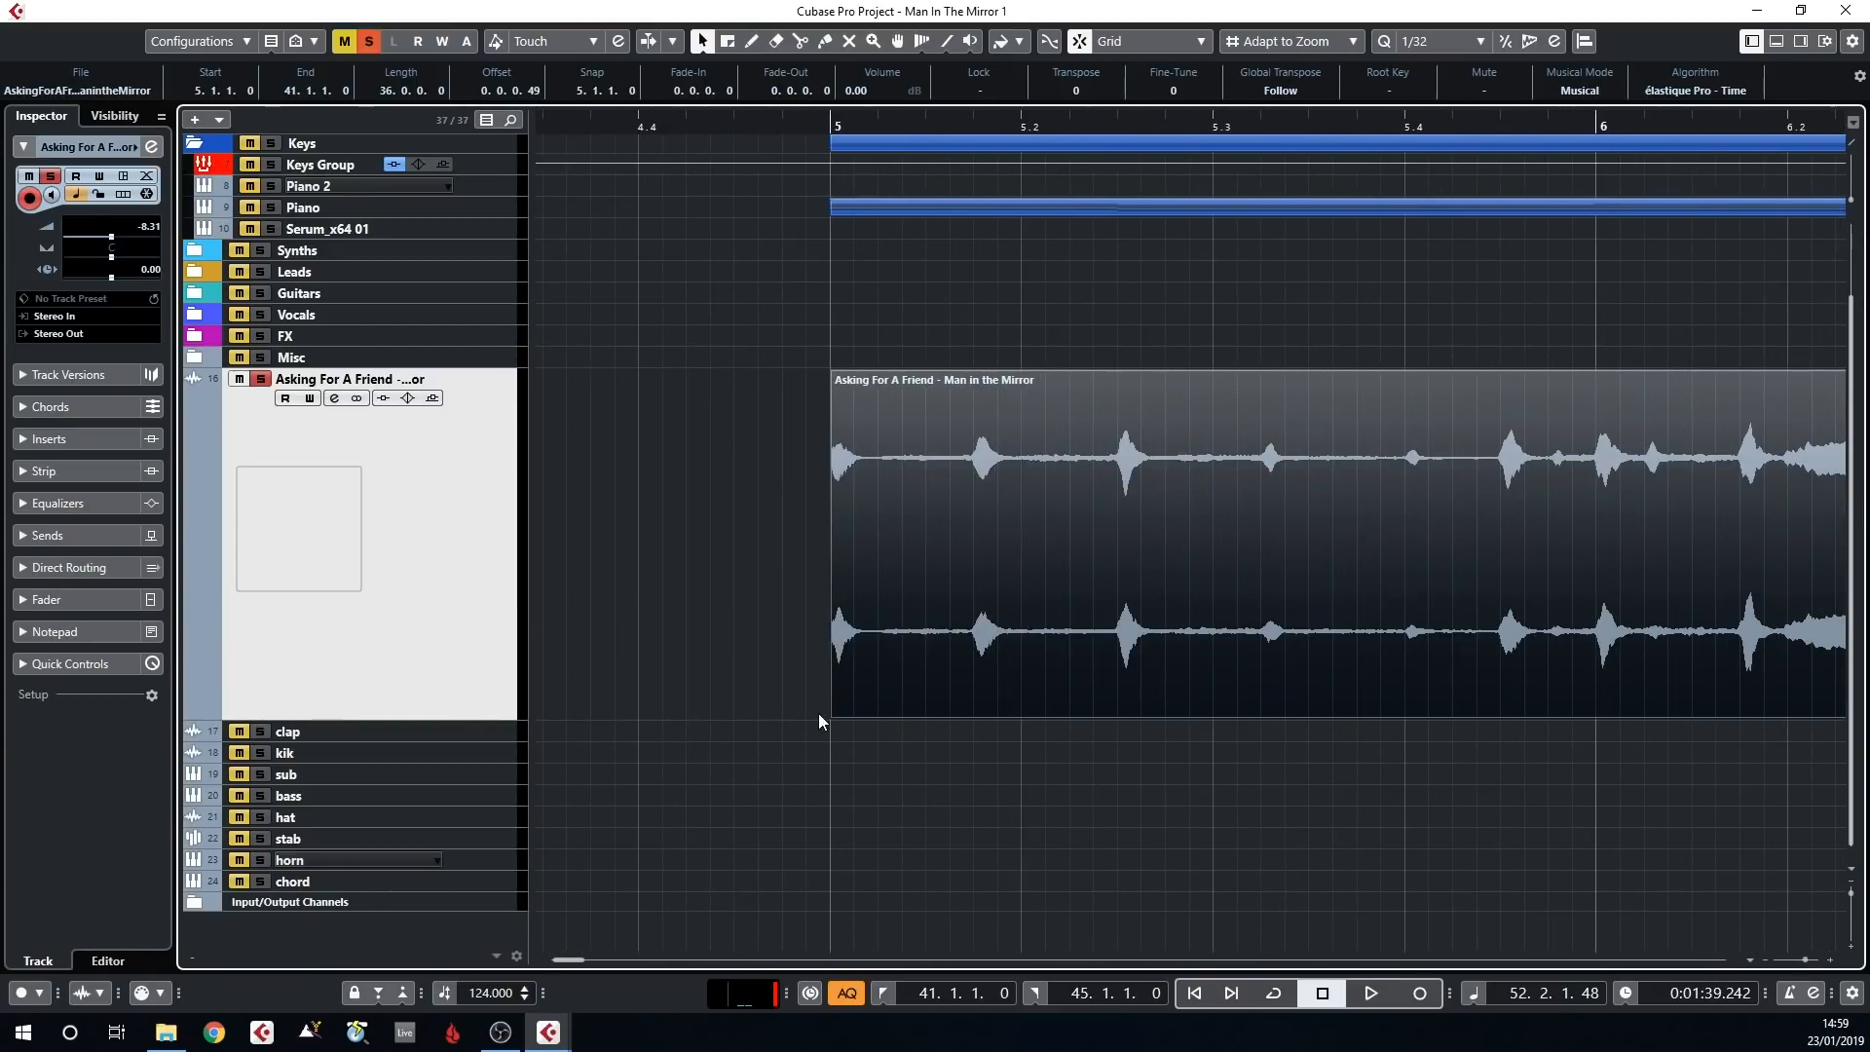
pyautogui.scroll(4, 797, 511)
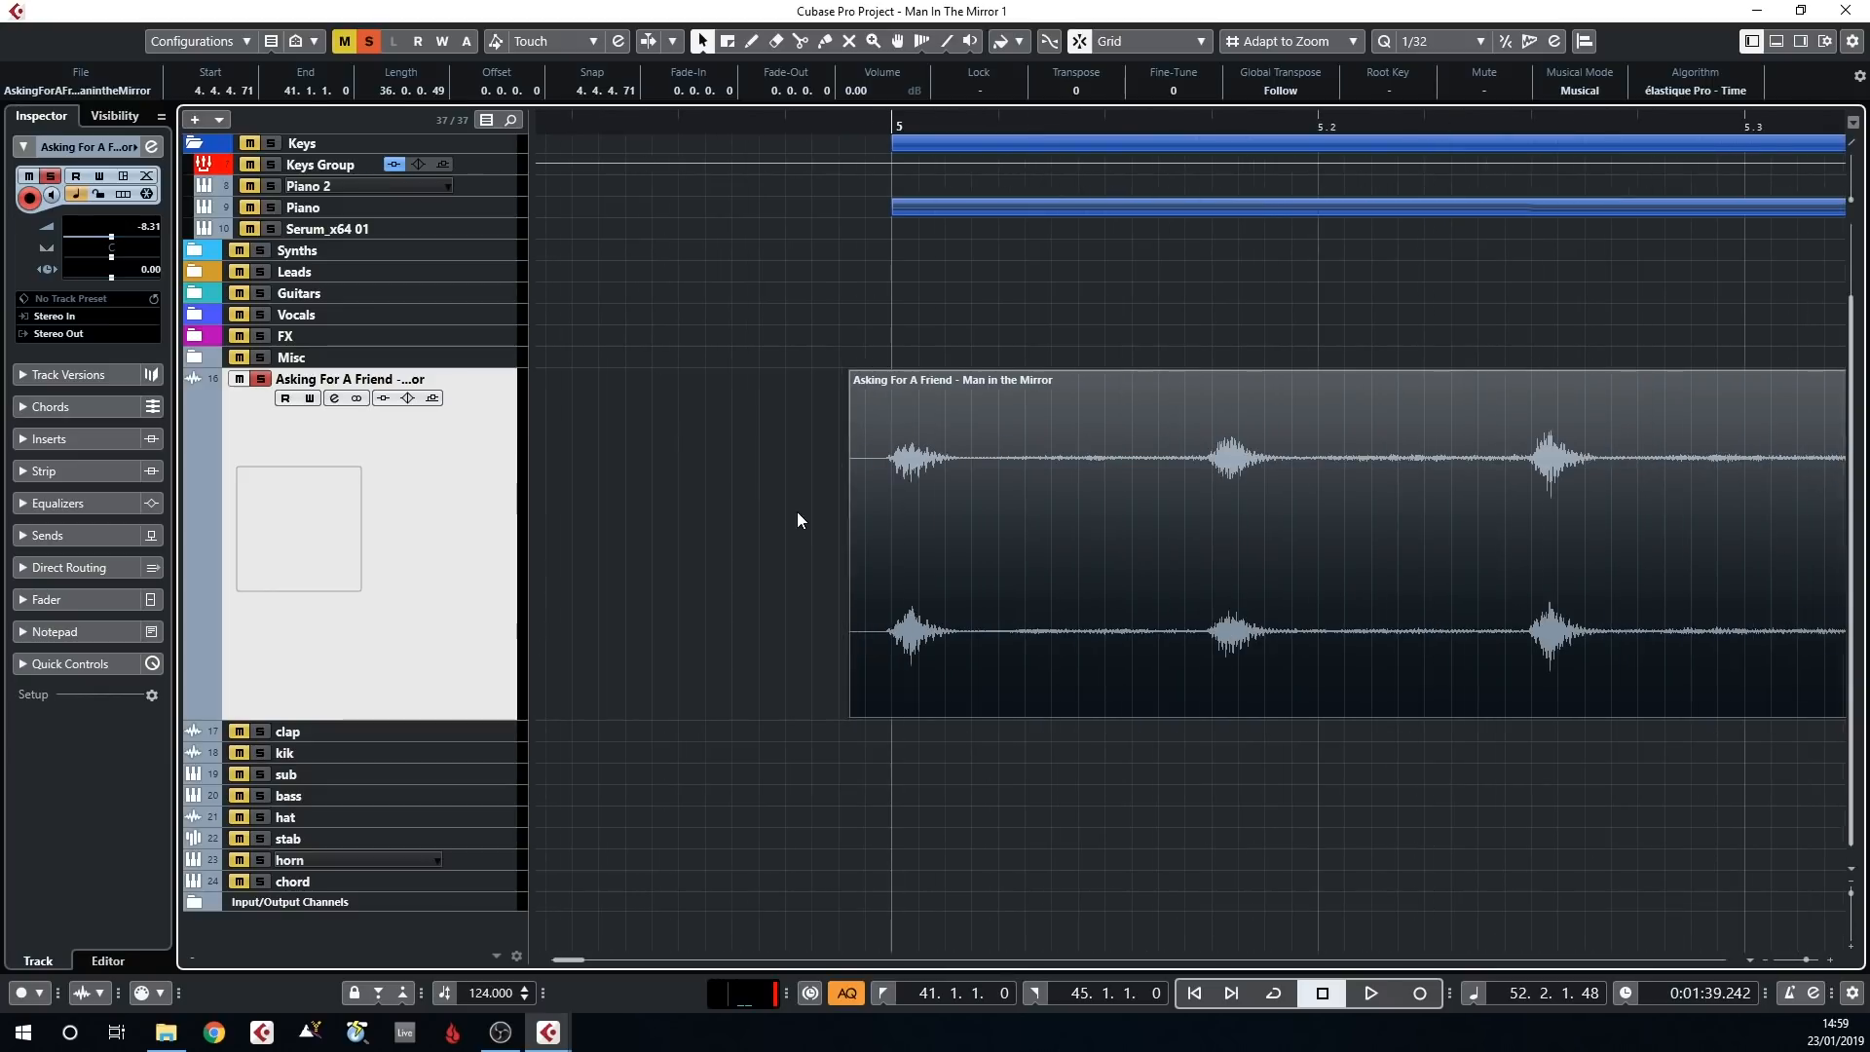
pyautogui.scroll(-10, 916, 243)
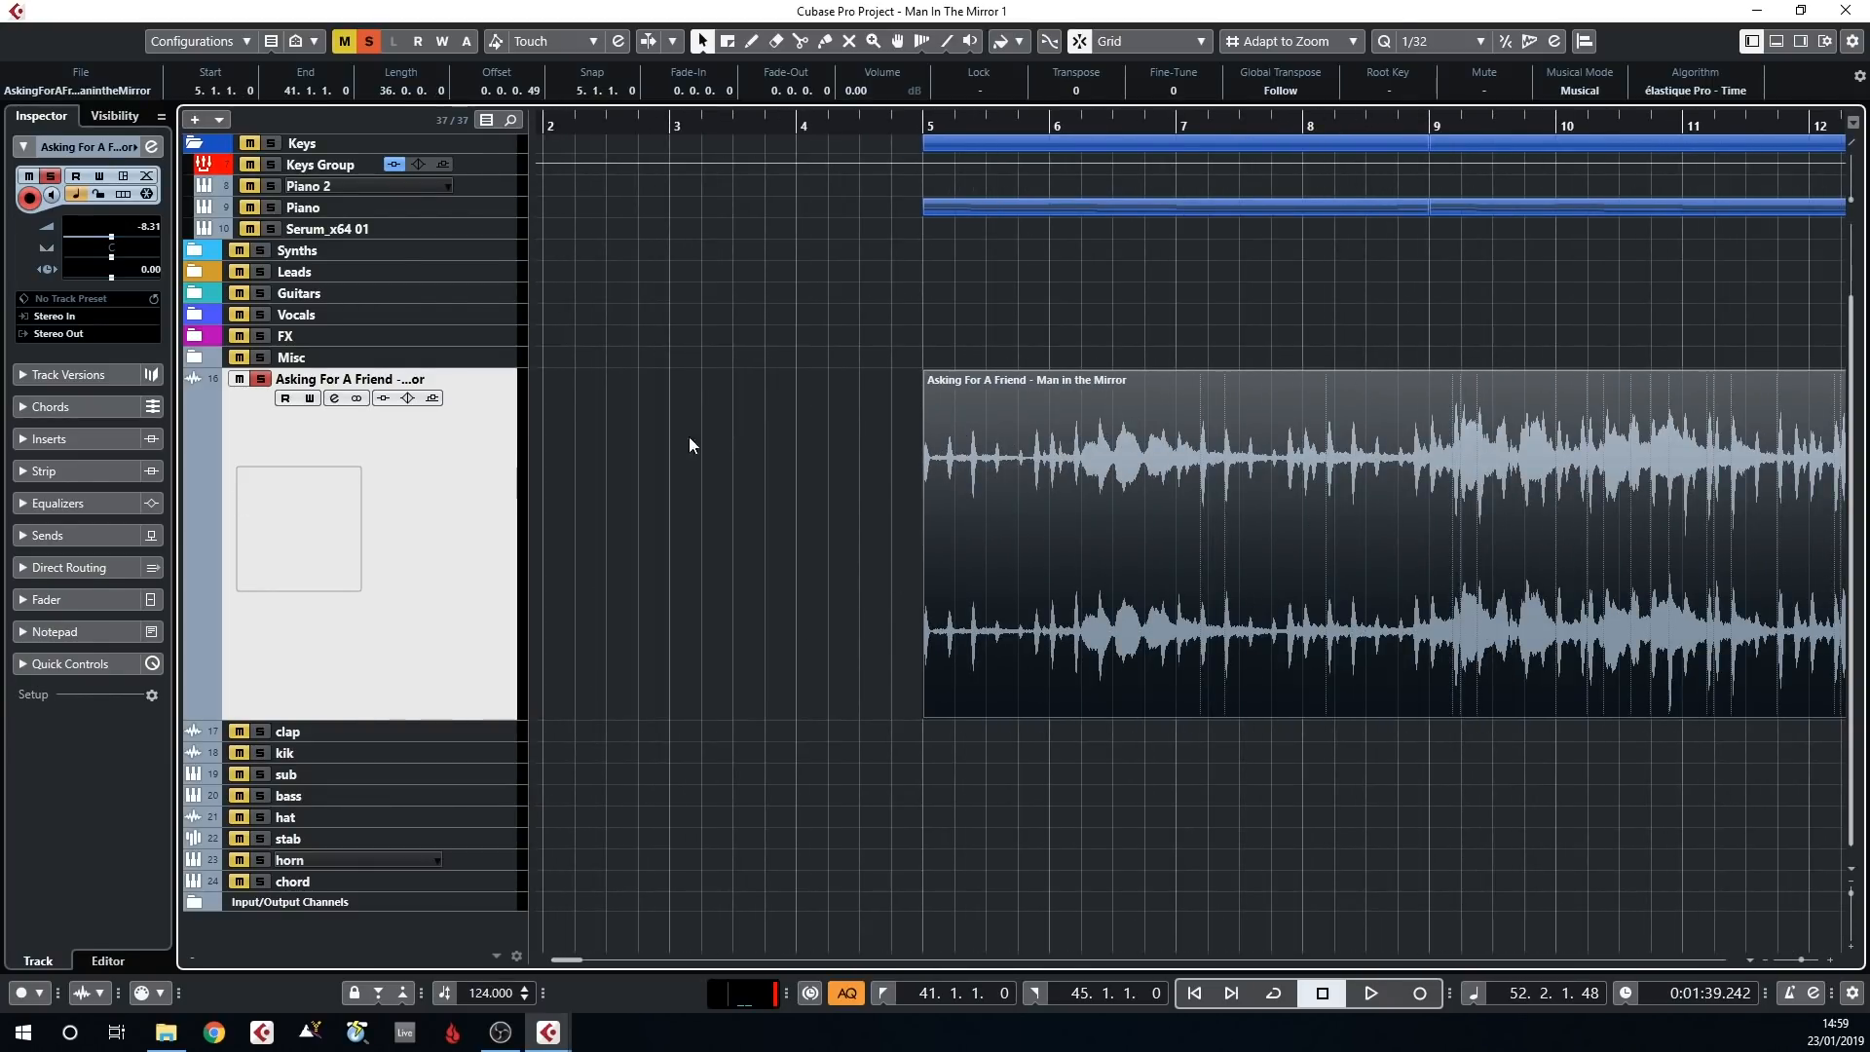
# Turn off Musical Mode for the Asking For A Friend clip in the Sample Editor, and close the editor
pyautogui.doubleClick(979, 493)
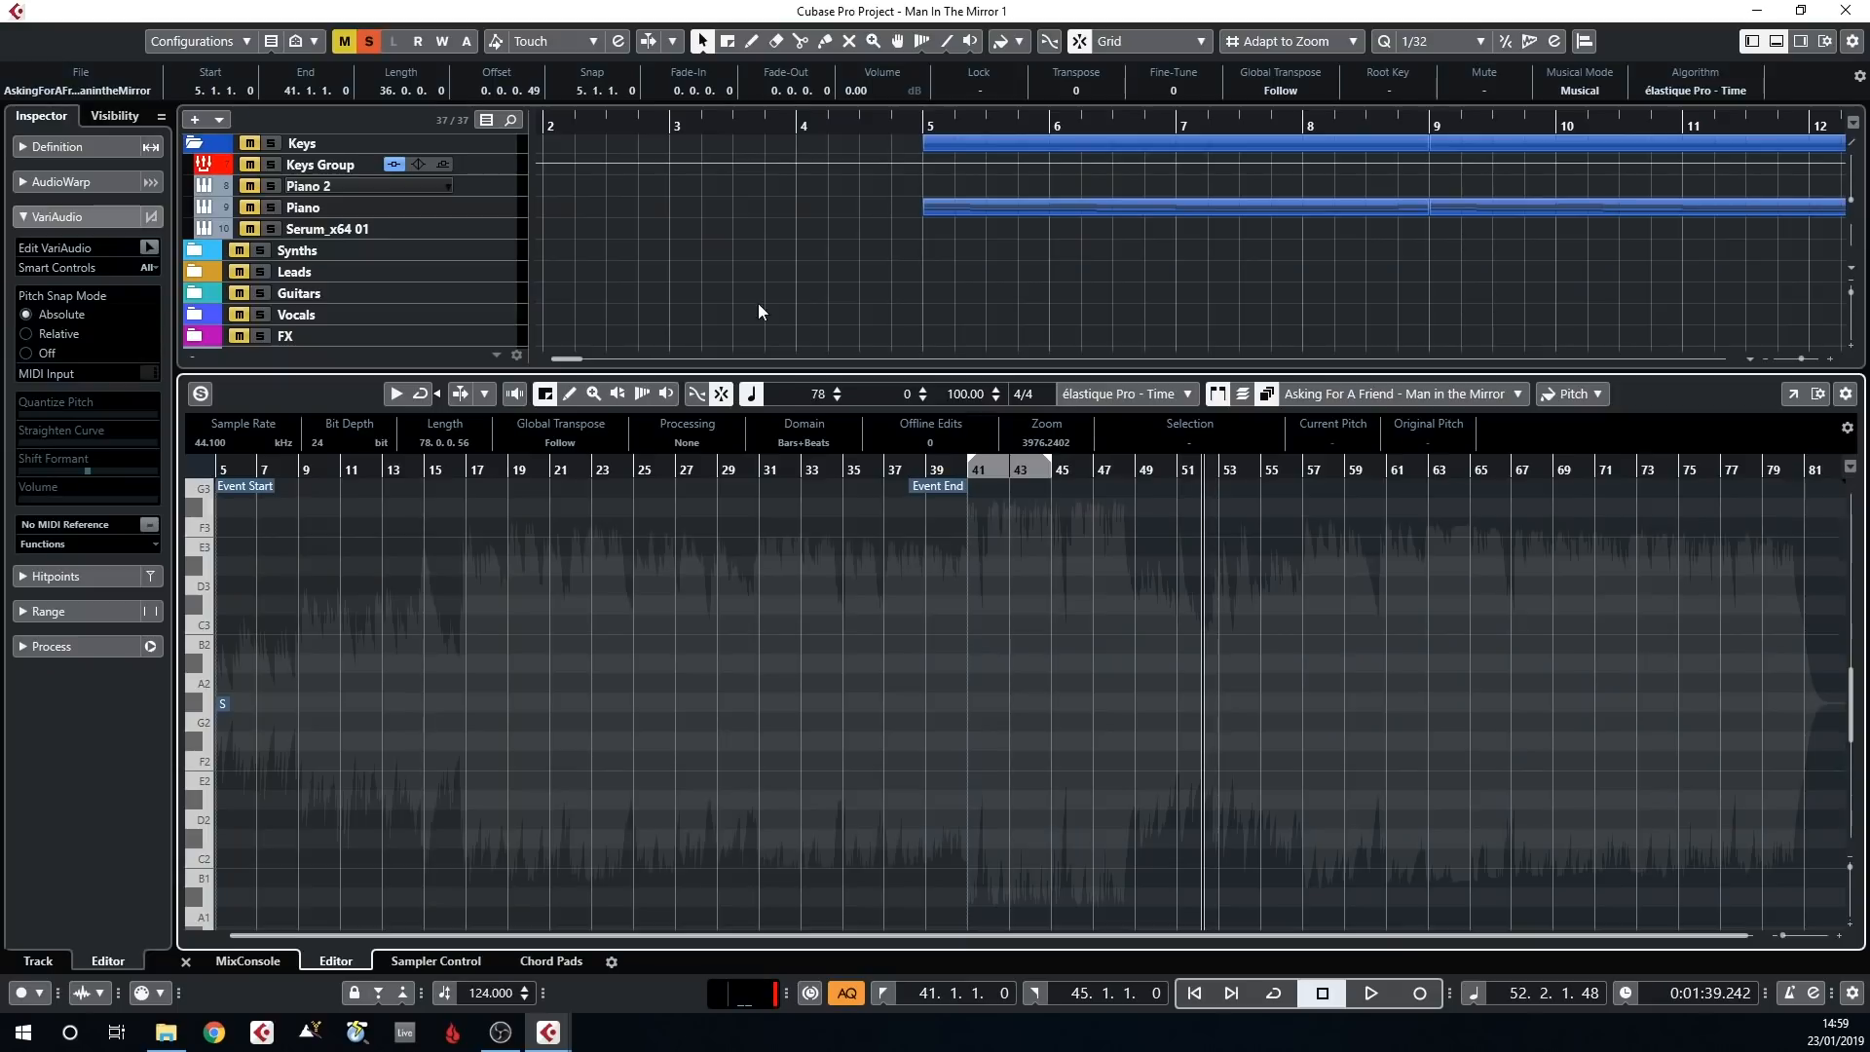
pyautogui.click(748, 394)
pyautogui.press('Return')
pyautogui.scroll(2, 937, 426)
pyautogui.scroll(2, 939, 425)
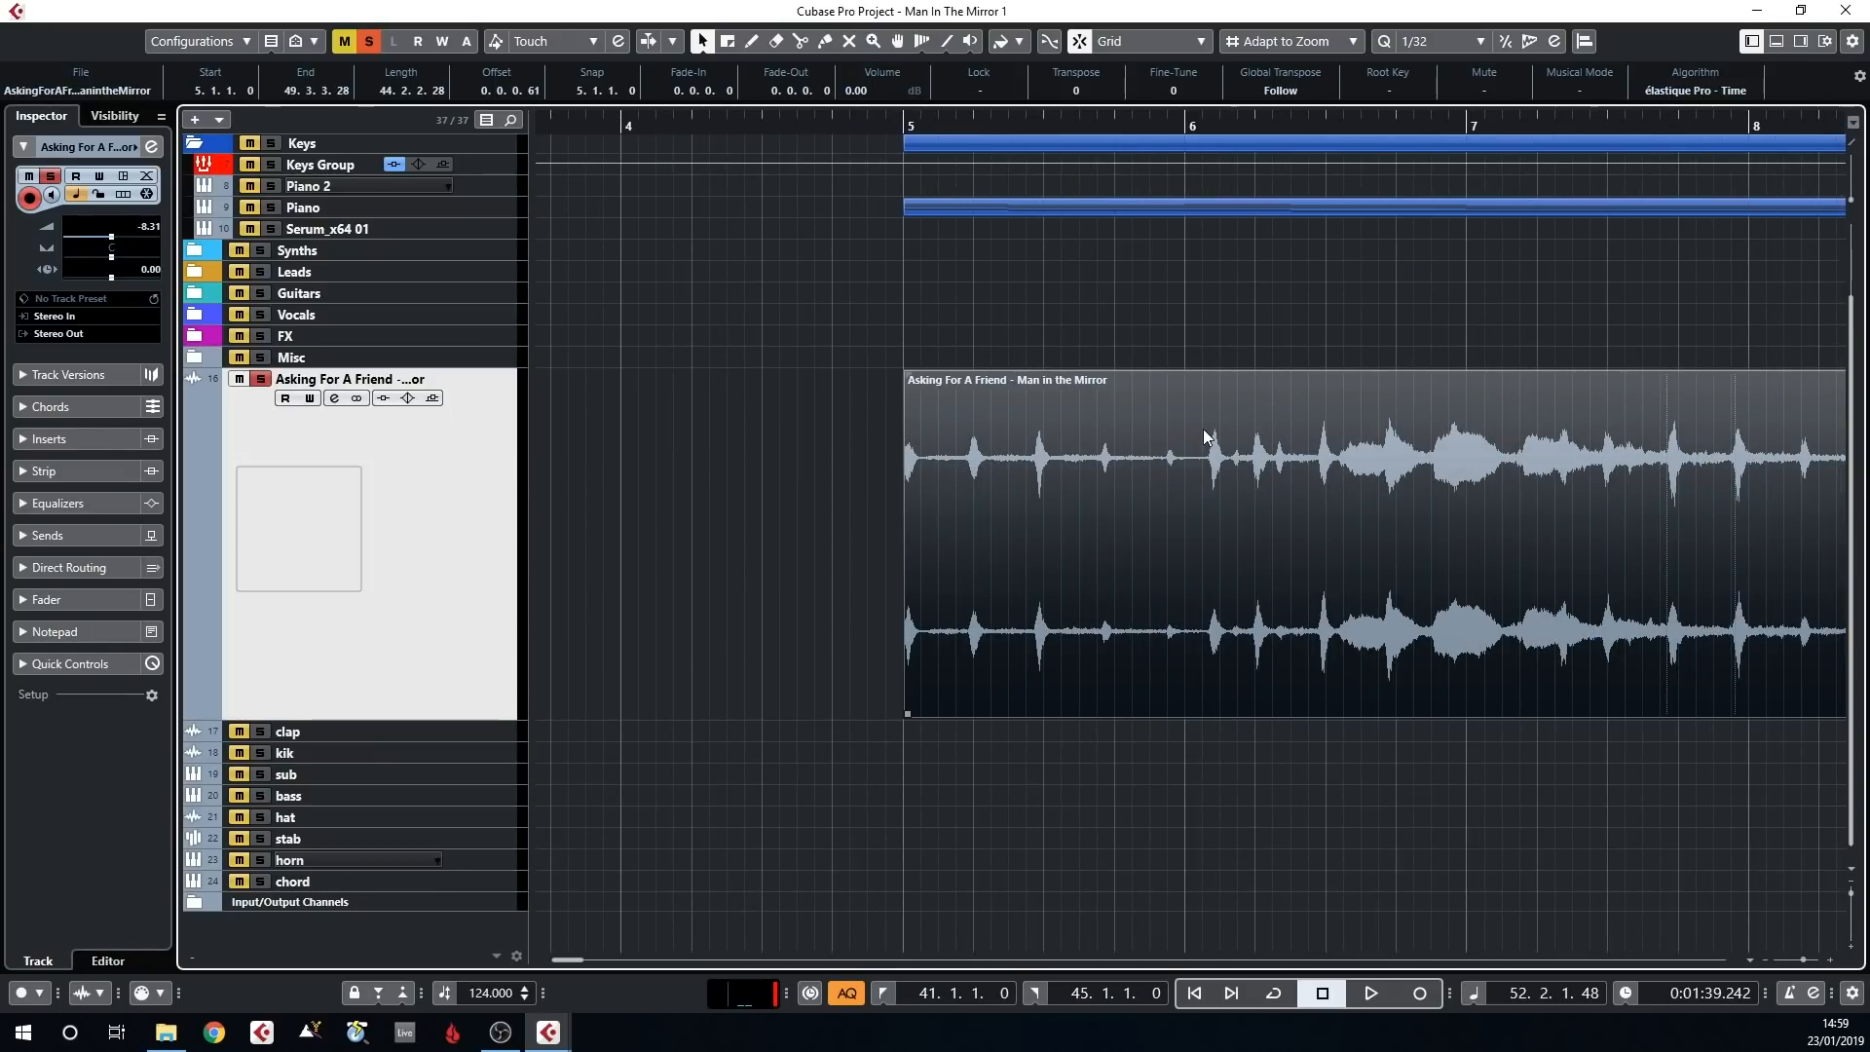
# Lower the project tempo to 100 to match the unstretched audio event
pyautogui.scroll(-11, 487, 994)
pyautogui.scroll(2, 487, 994)
pyautogui.scroll(-14, 487, 993)
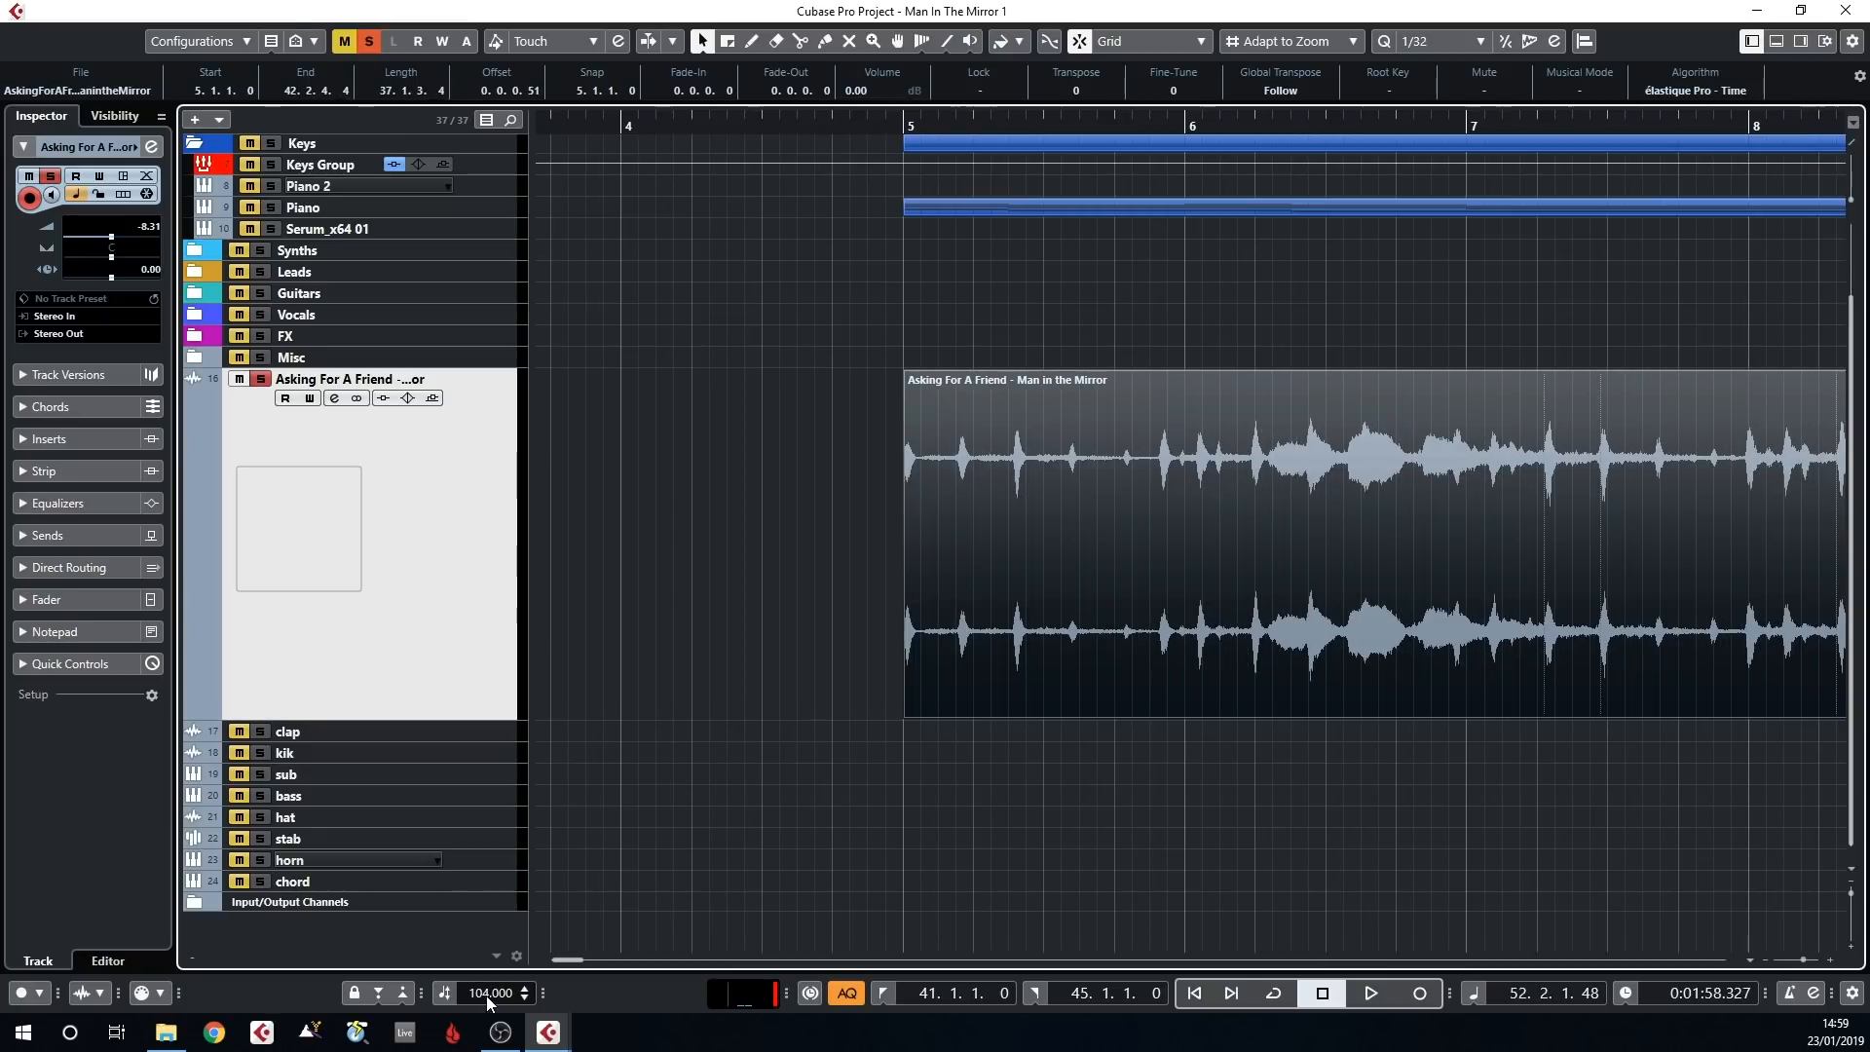
pyautogui.scroll(-1, 487, 996)
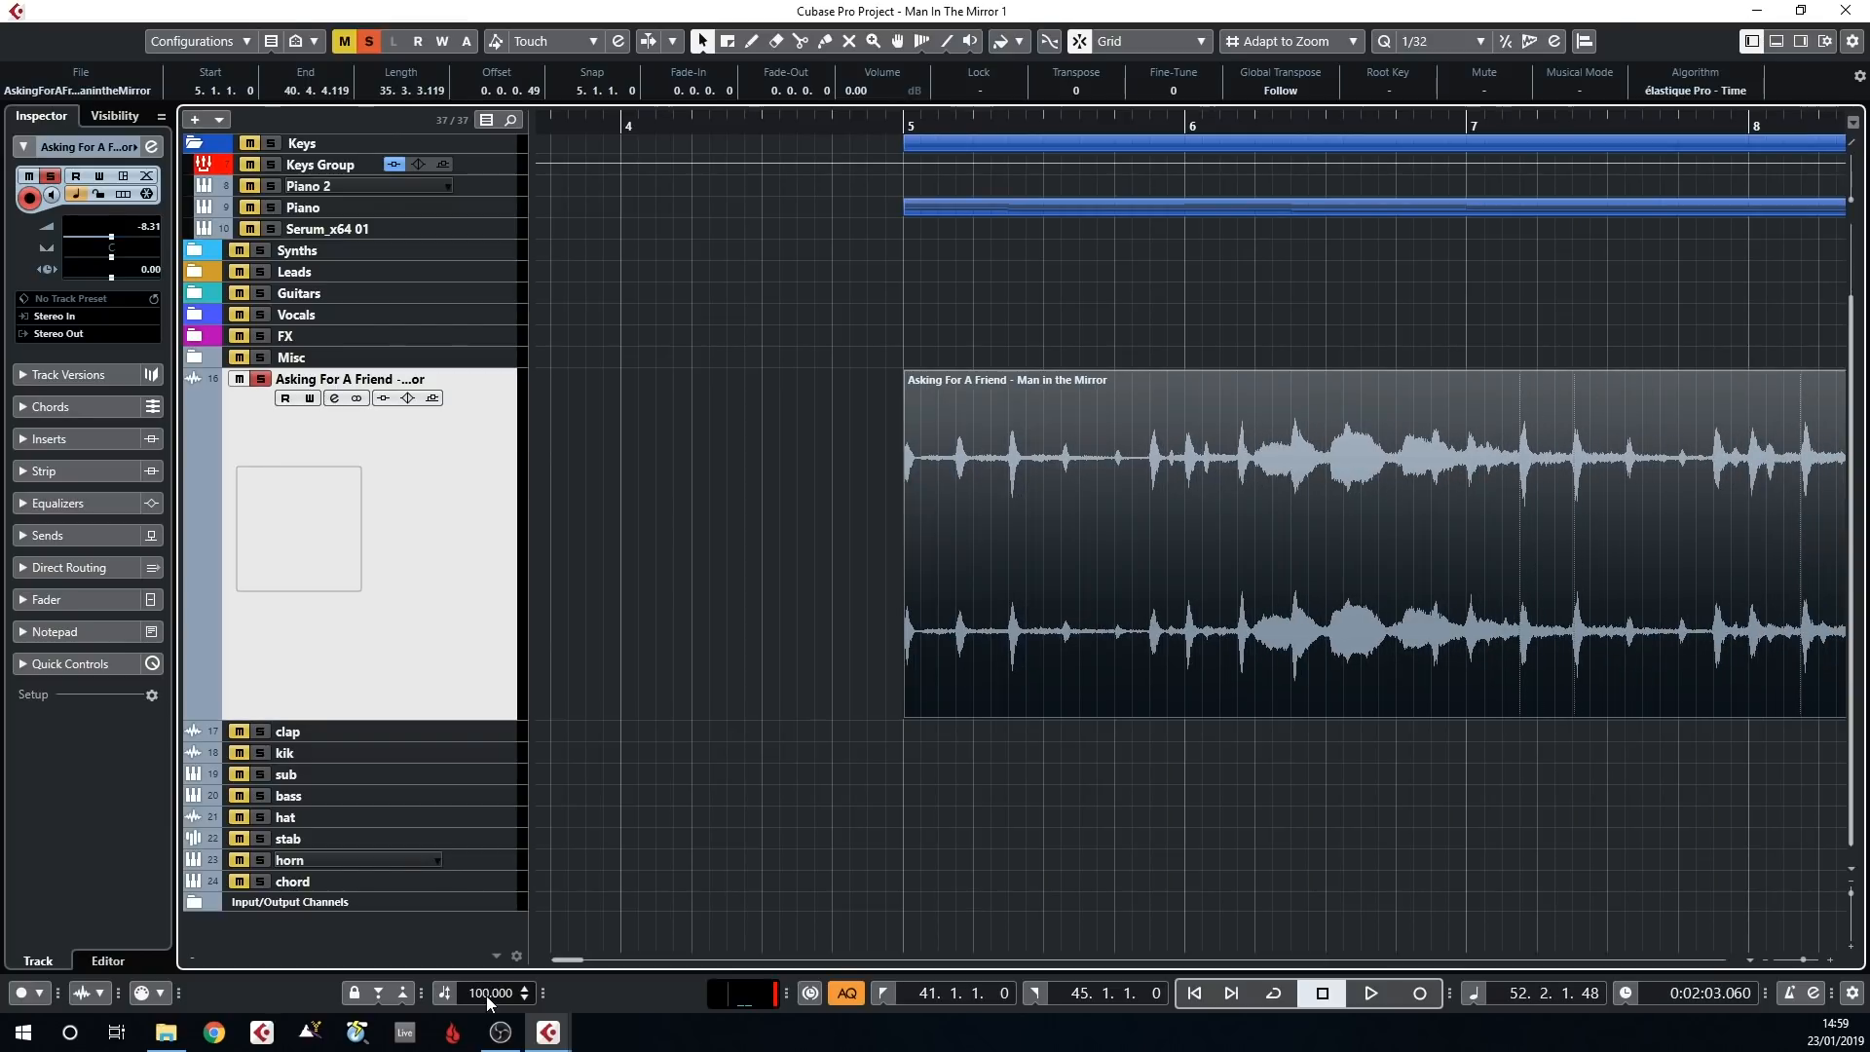
# Play the event from bar 5 against the metronome and return the project tempo to 124
pyautogui.click(925, 128)
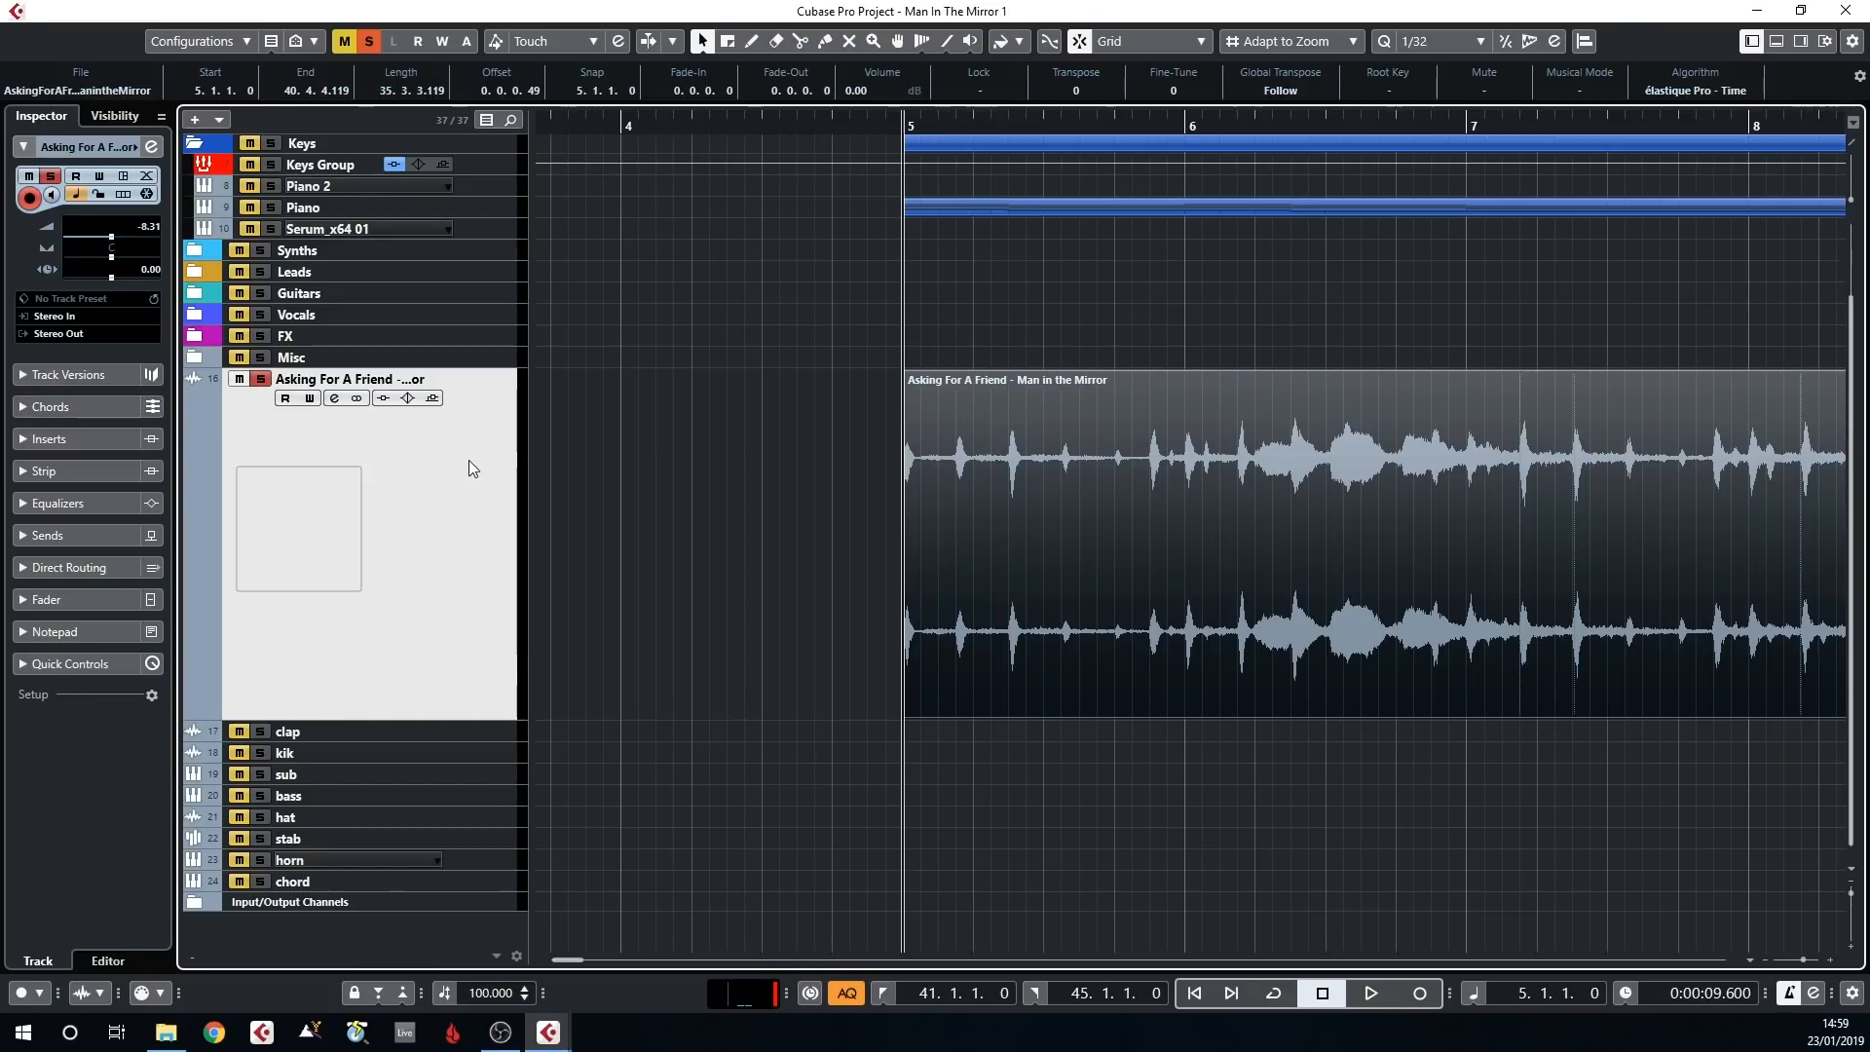
pyautogui.press('space')
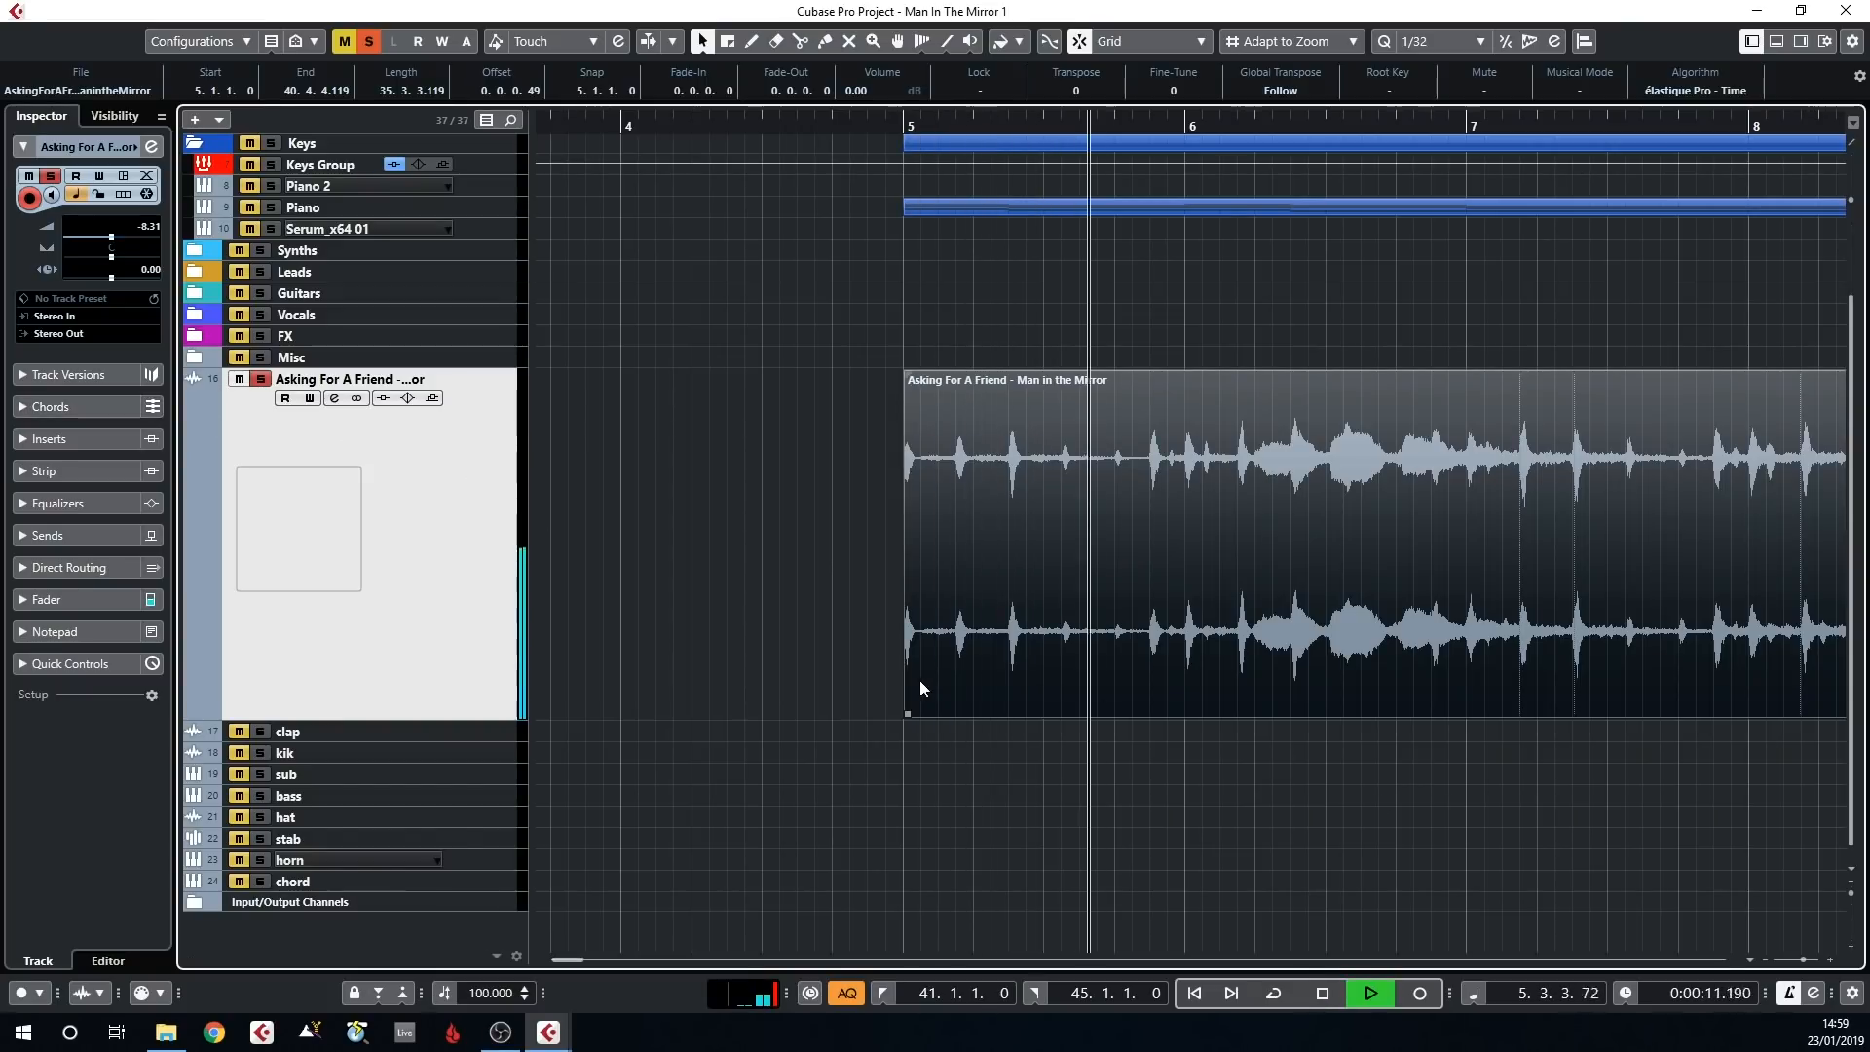
pyautogui.press('space')
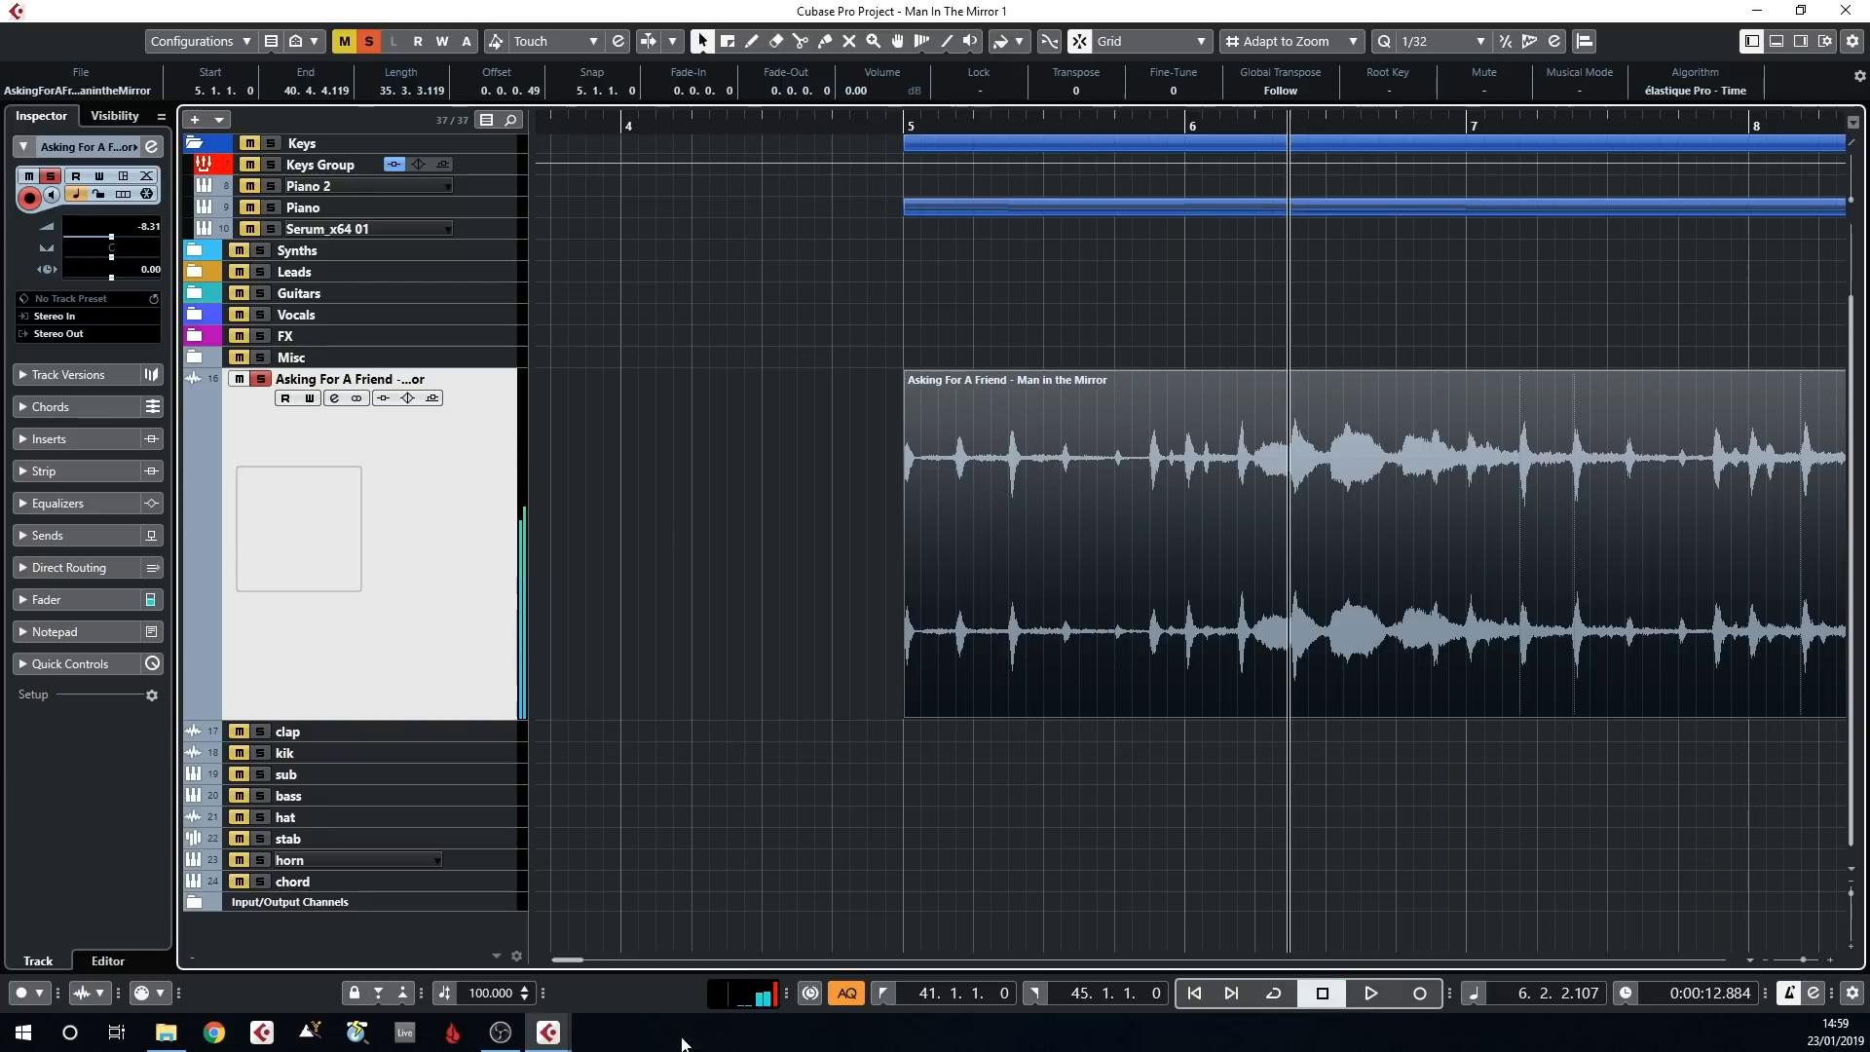
pyautogui.scroll(1, 471, 996)
pyautogui.moveTo(719, 957); pyautogui.dragTo(685, 945)
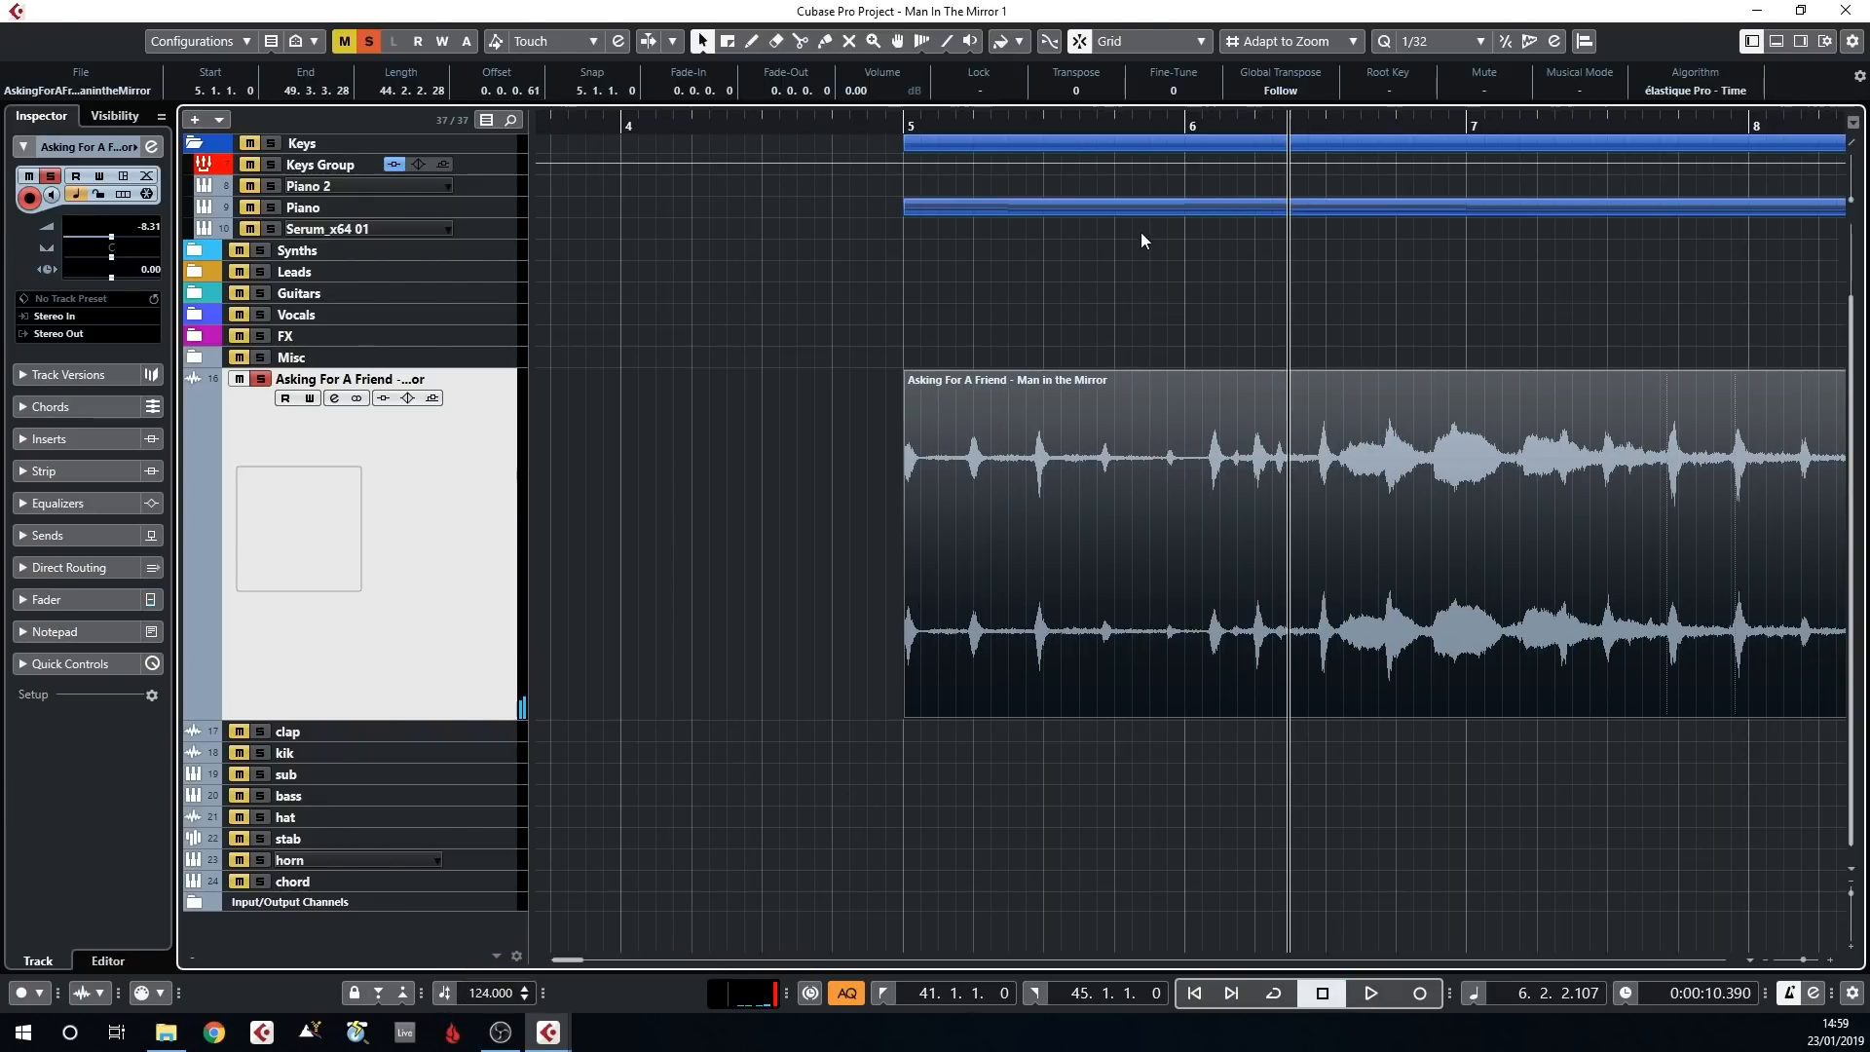
# Turn on Musical Mode for the Asking For A Friend clip with its audio tempo set to 100, and close the Sample Editor
pyautogui.press('g')
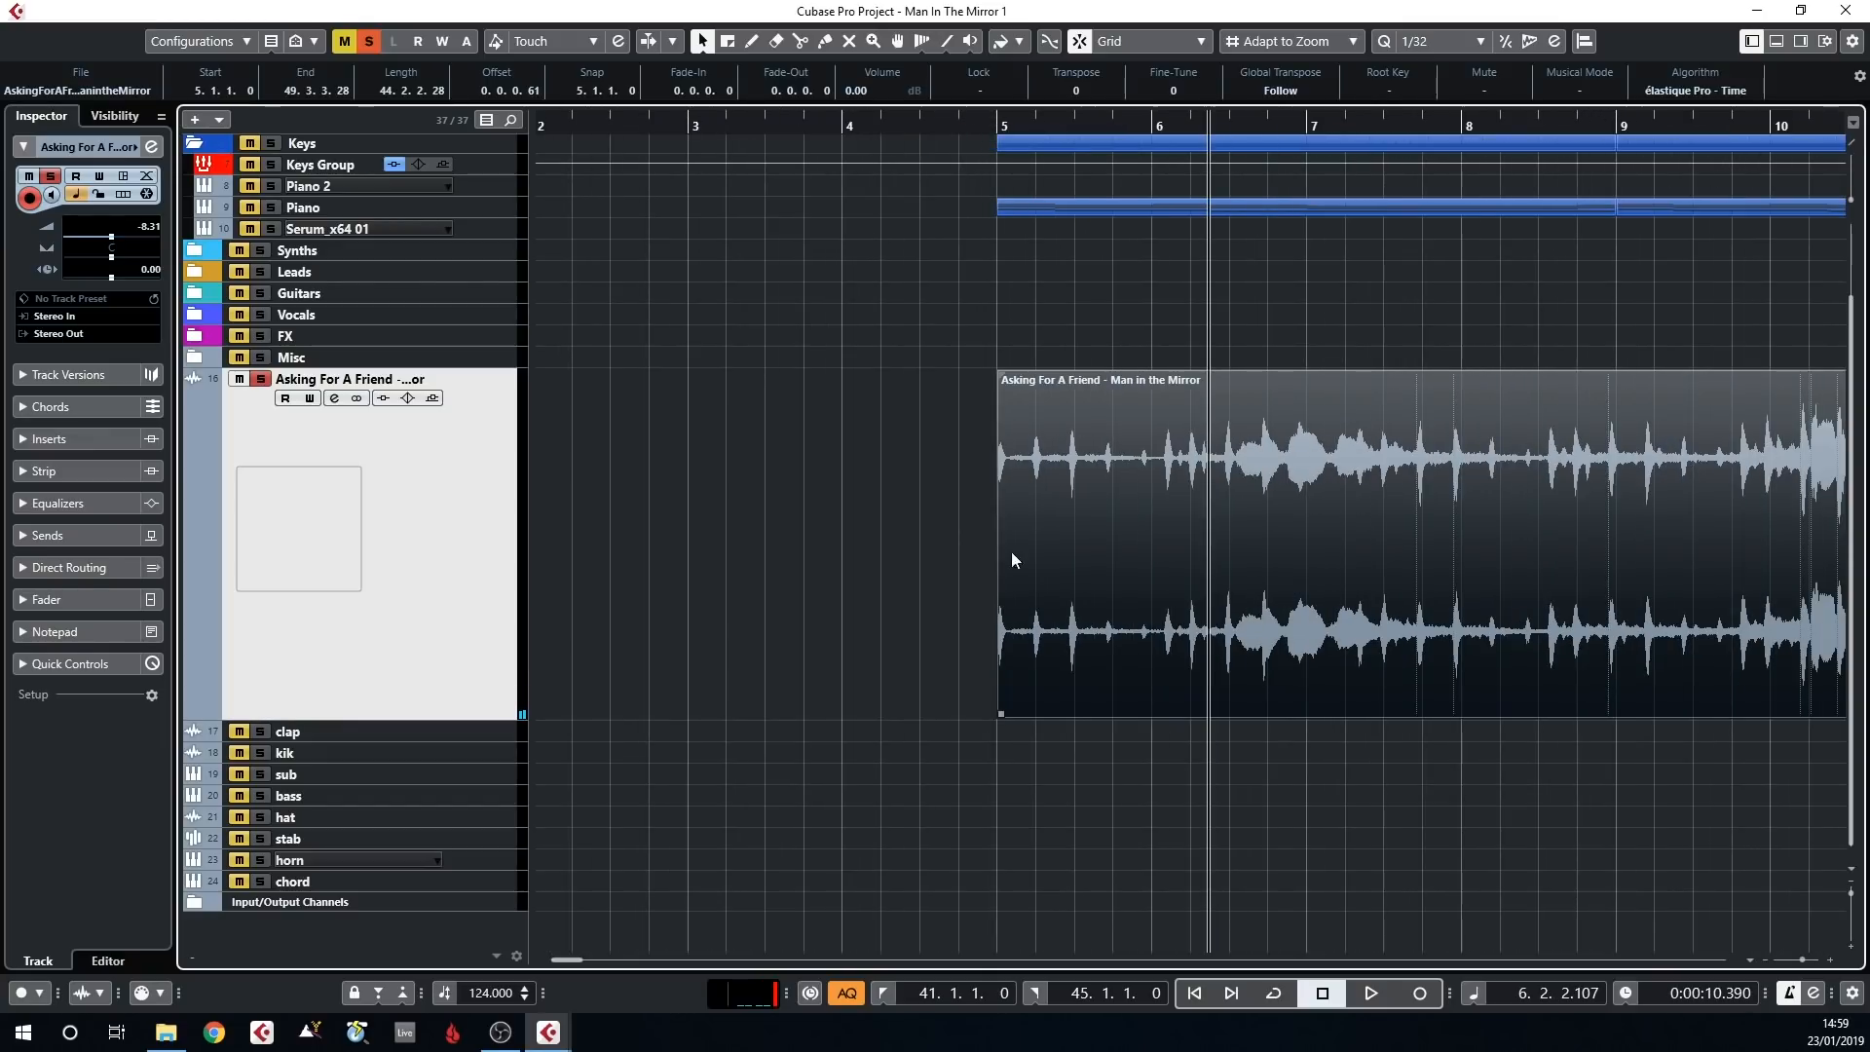
pyautogui.doubleClick(1161, 494)
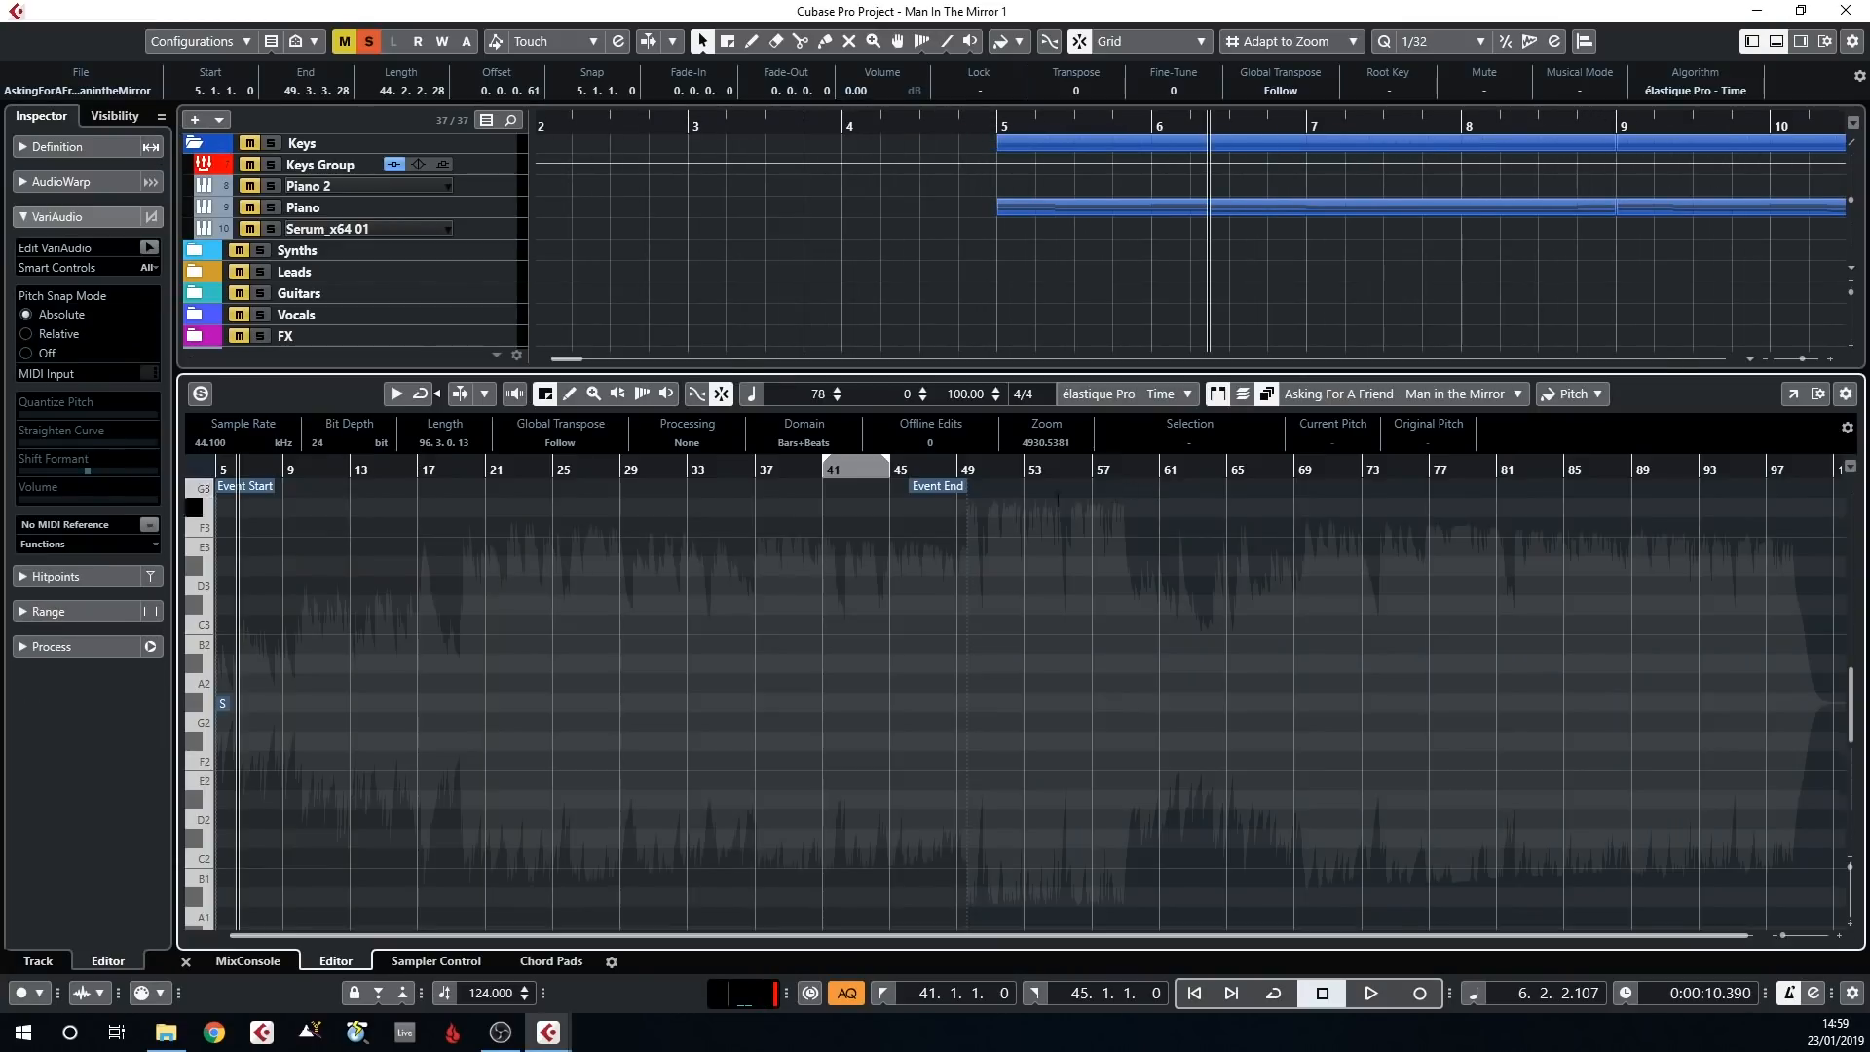
pyautogui.click(752, 395)
pyautogui.click(962, 394)
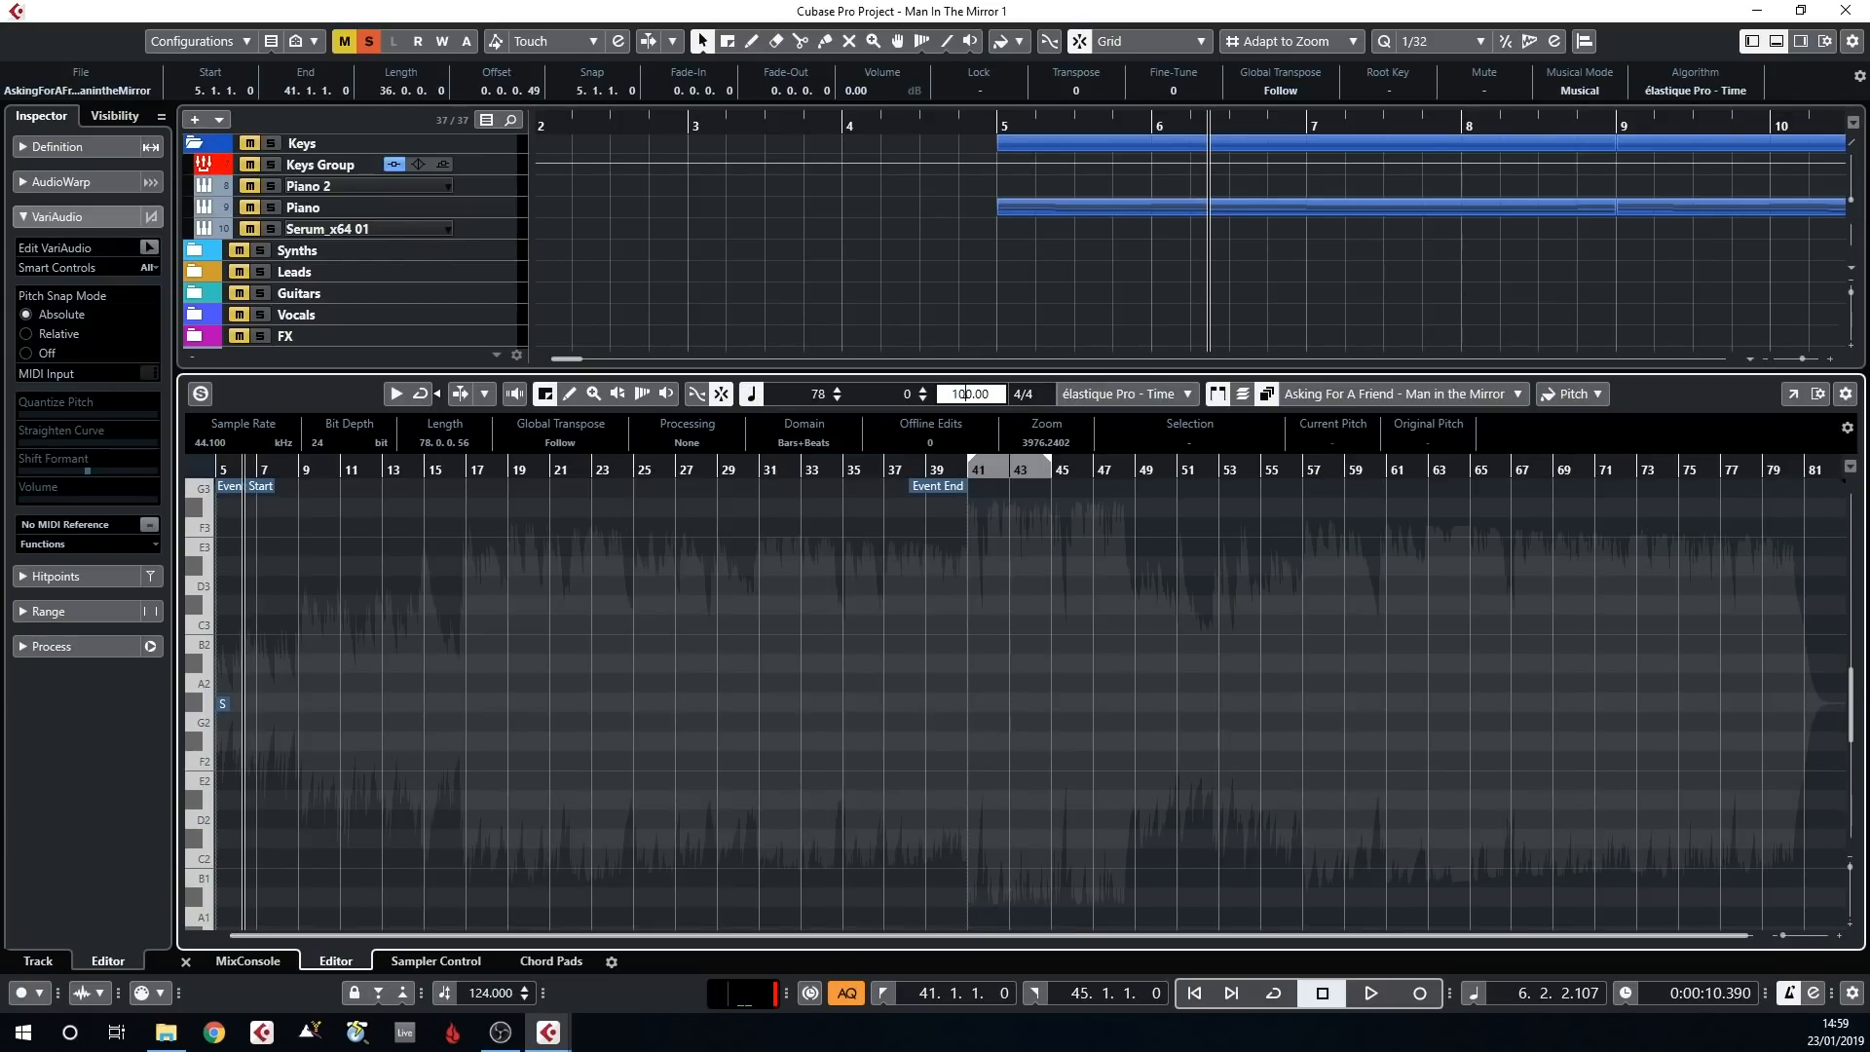
pyautogui.doubleClick(963, 394)
pyautogui.write('100')
pyautogui.press('Return')
pyautogui.click(902, 262)
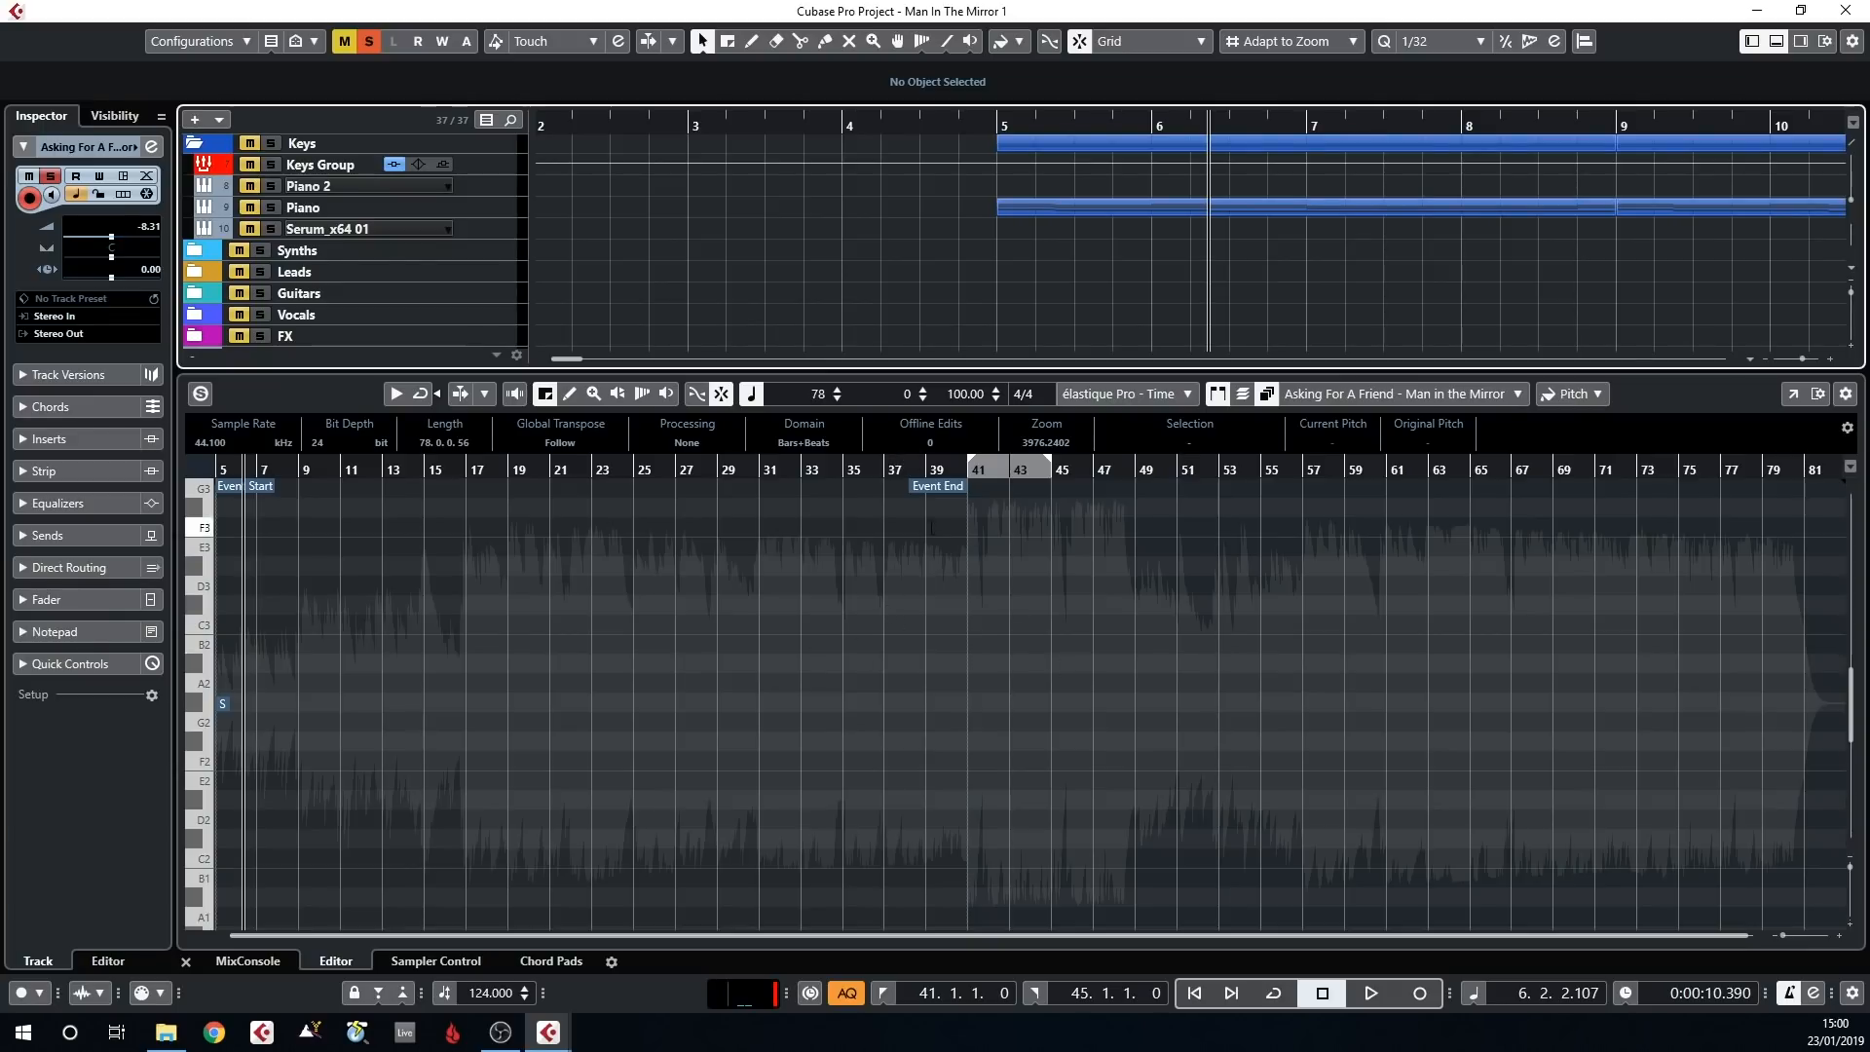
pyautogui.hotkey('ctrl', 'alt', 'e')
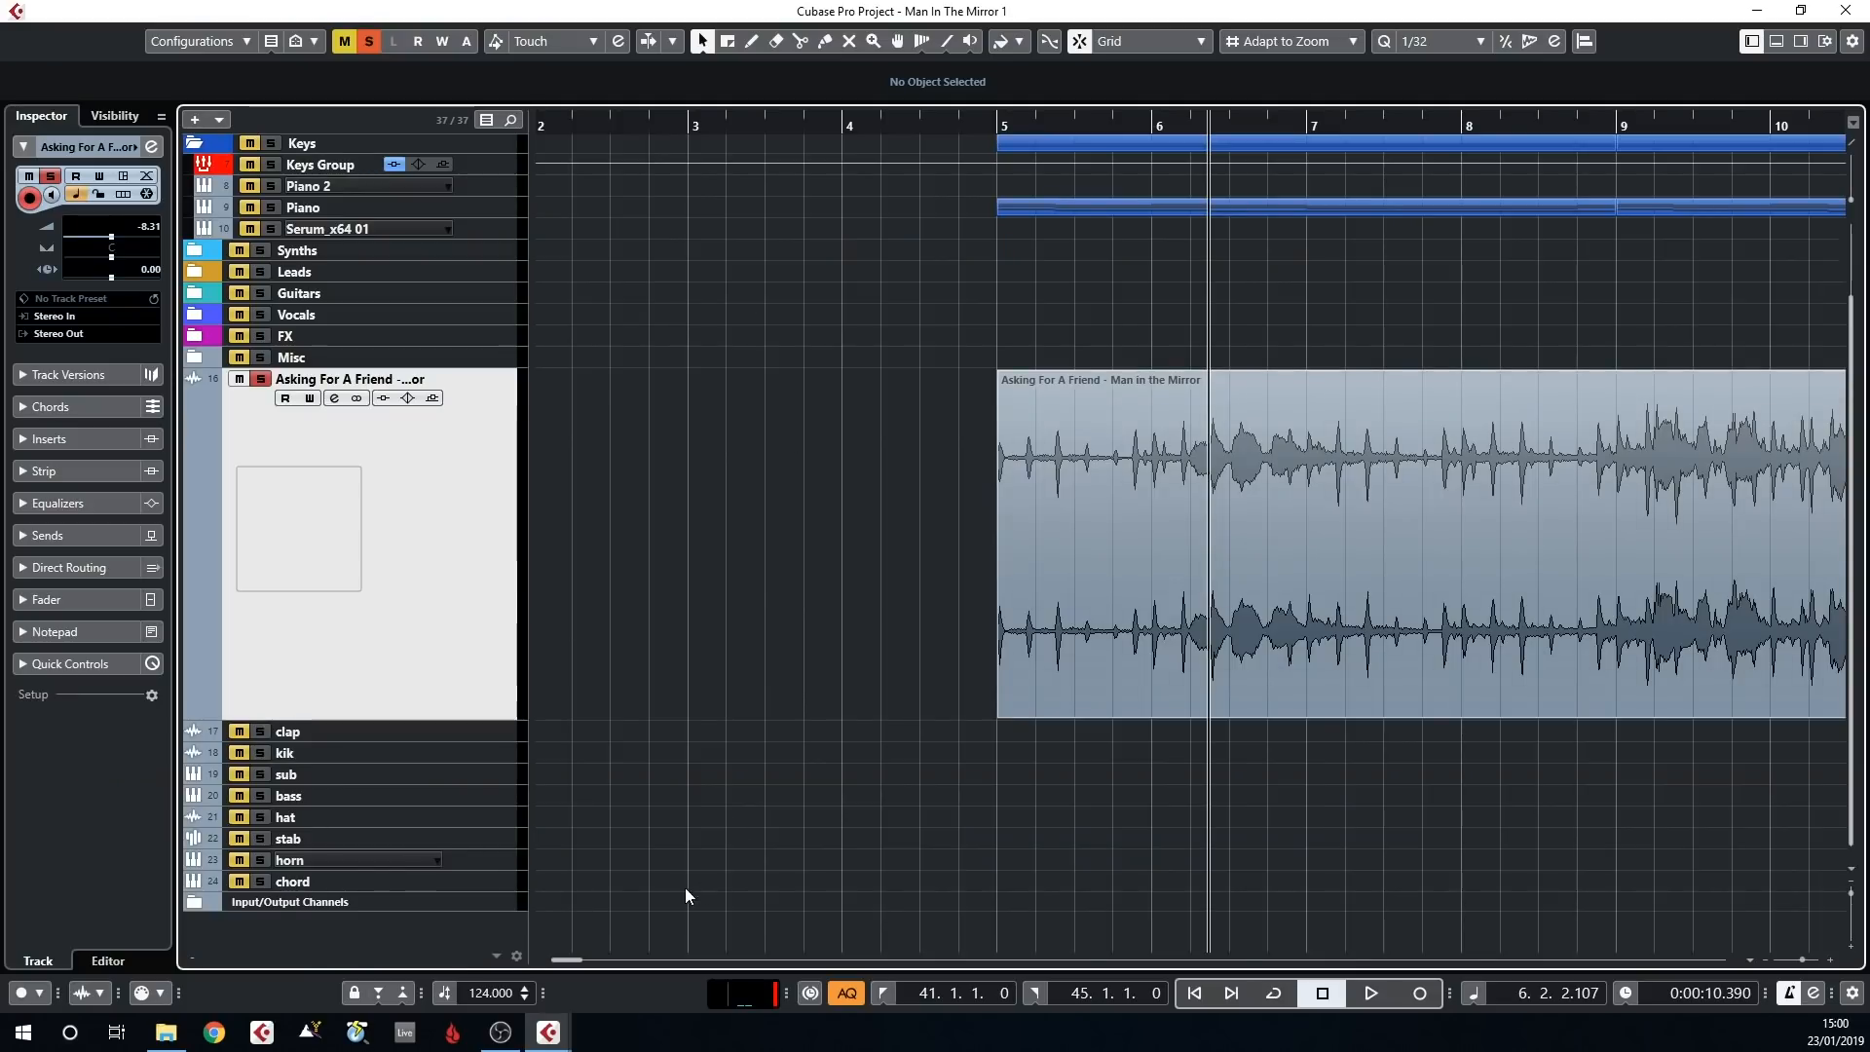
# Play the stretched reference track from bar 5 and take the Asking For A Friend track out of solo
pyautogui.press('g')
pyautogui.press('g')
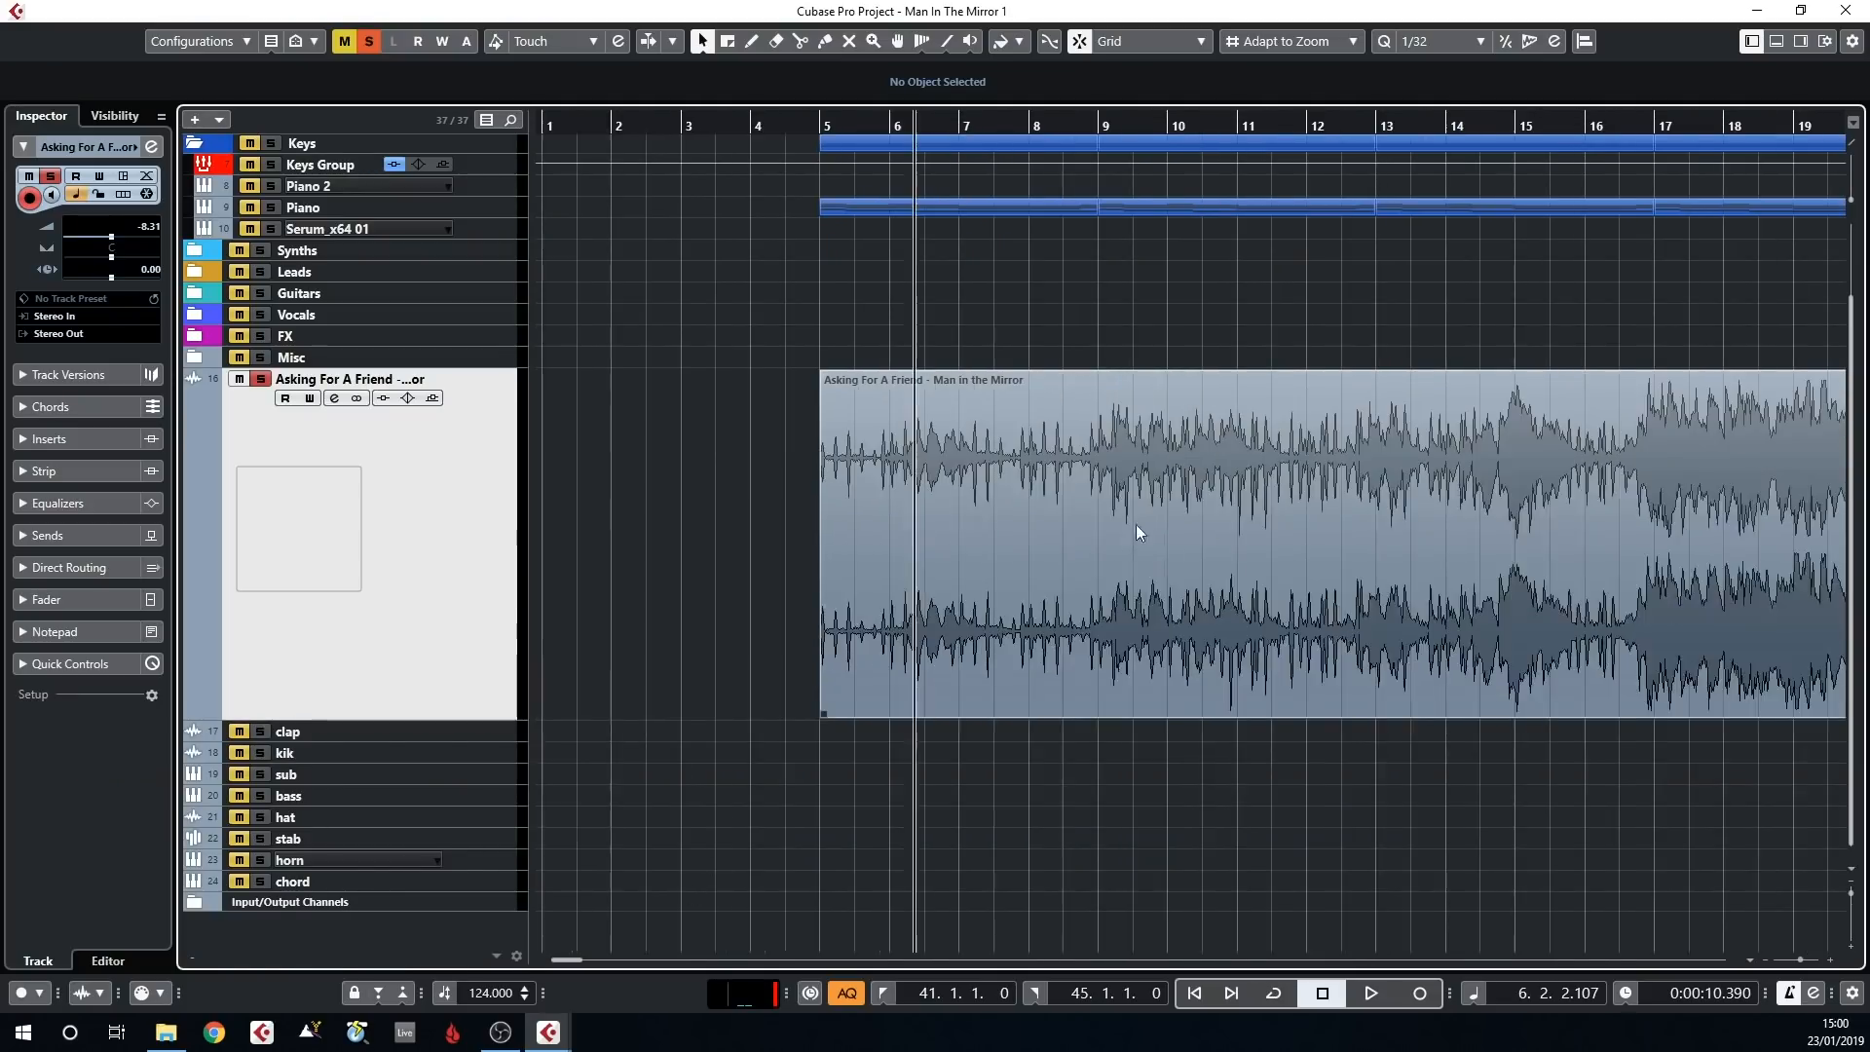
pyautogui.click(818, 126)
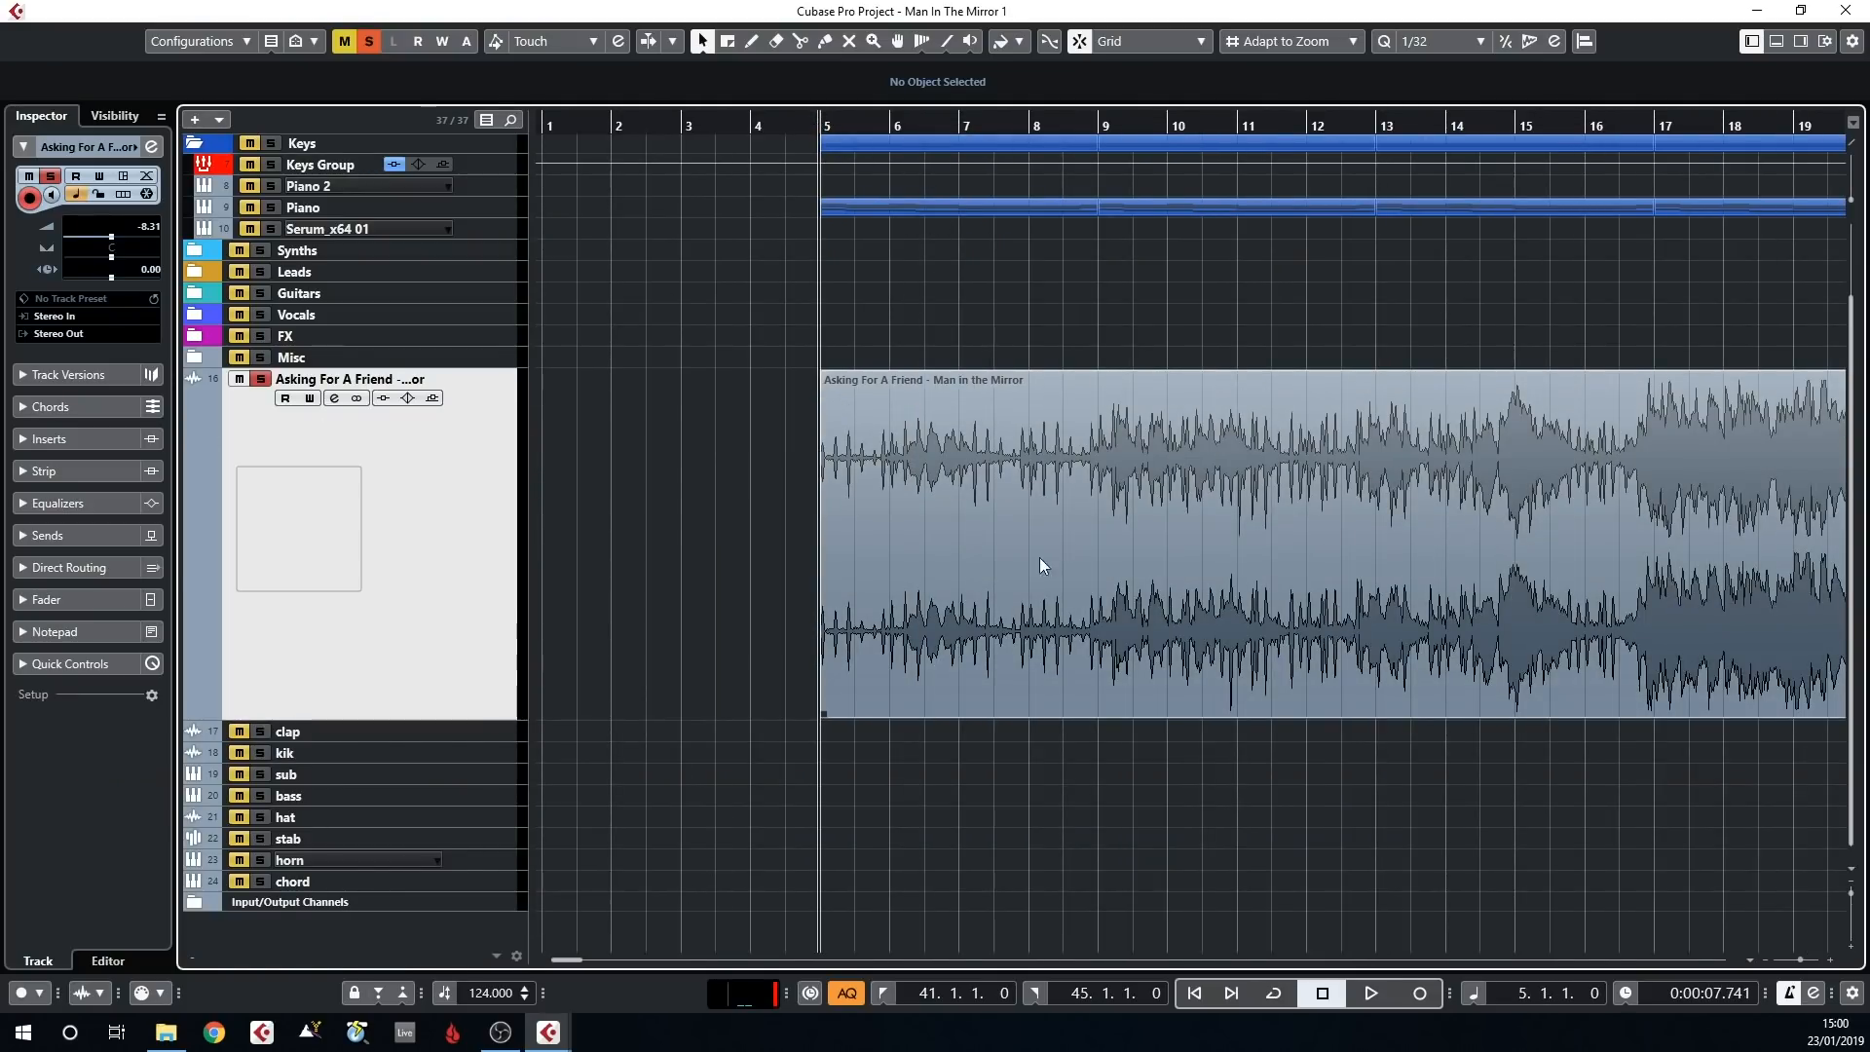
pyautogui.press('space')
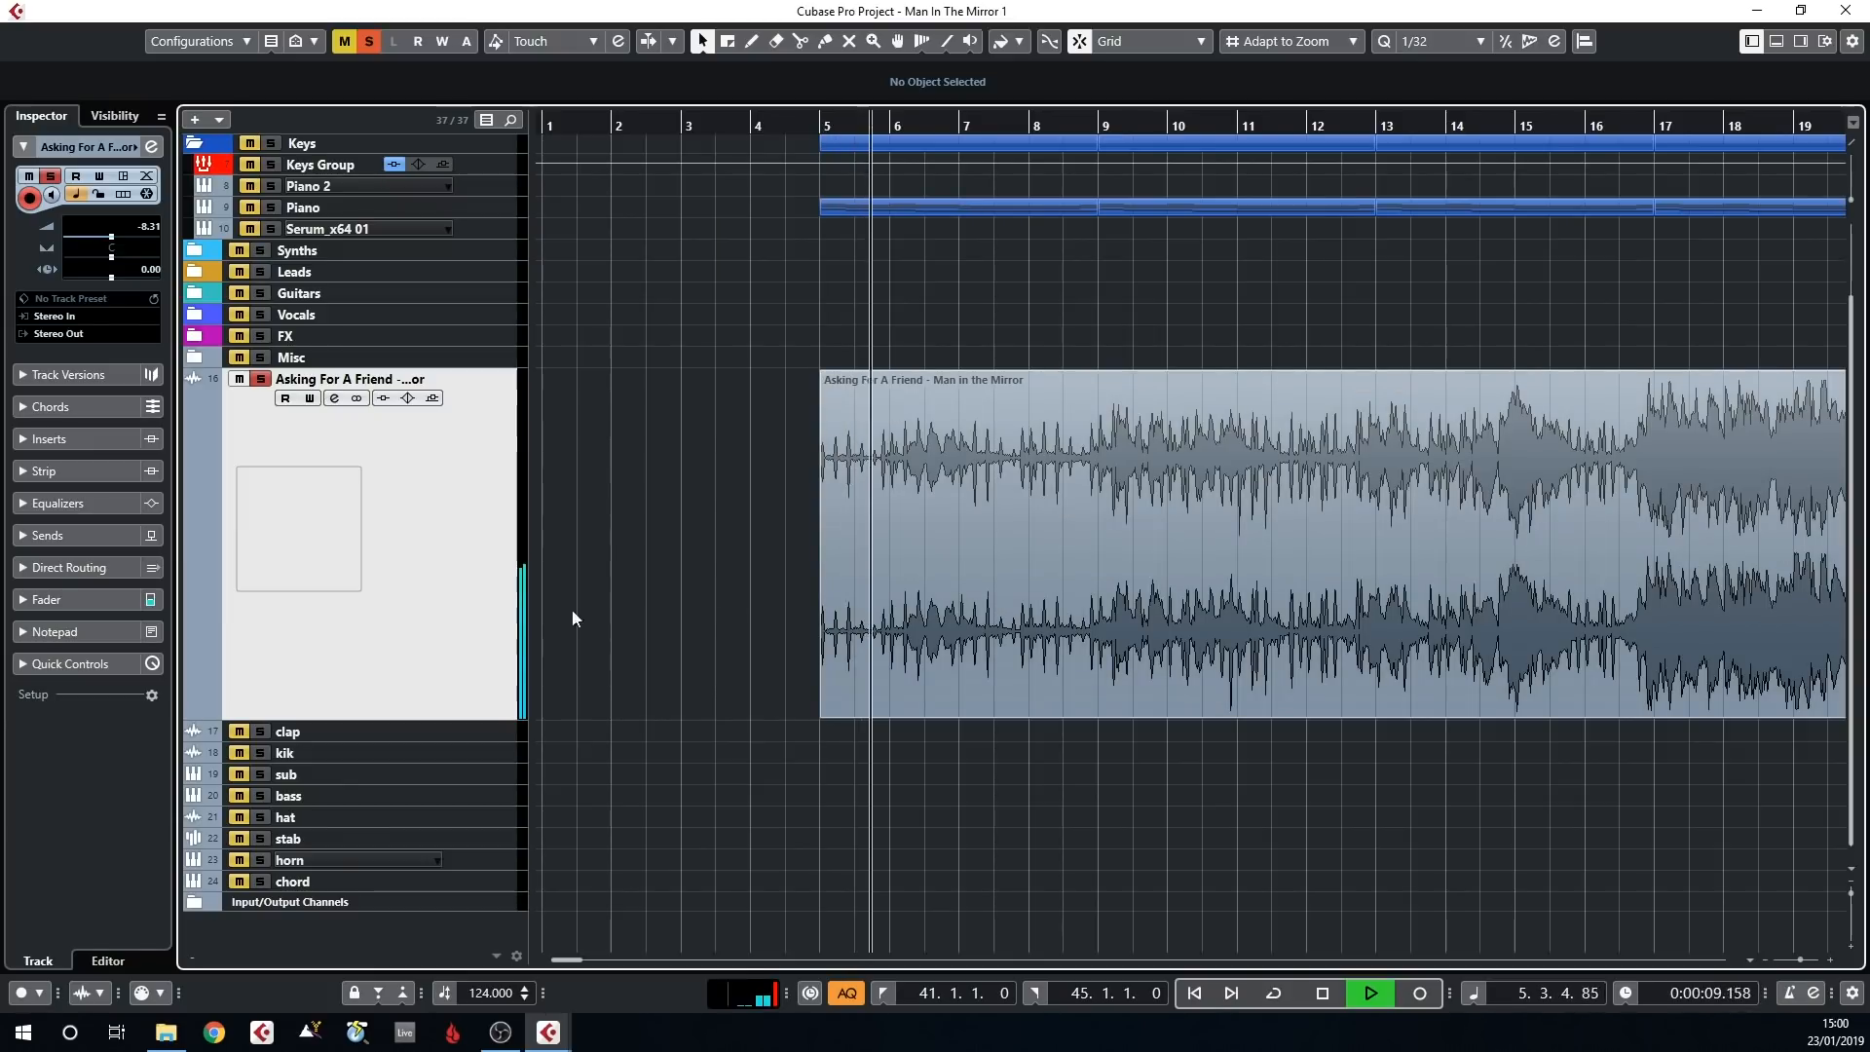
pyautogui.press('space')
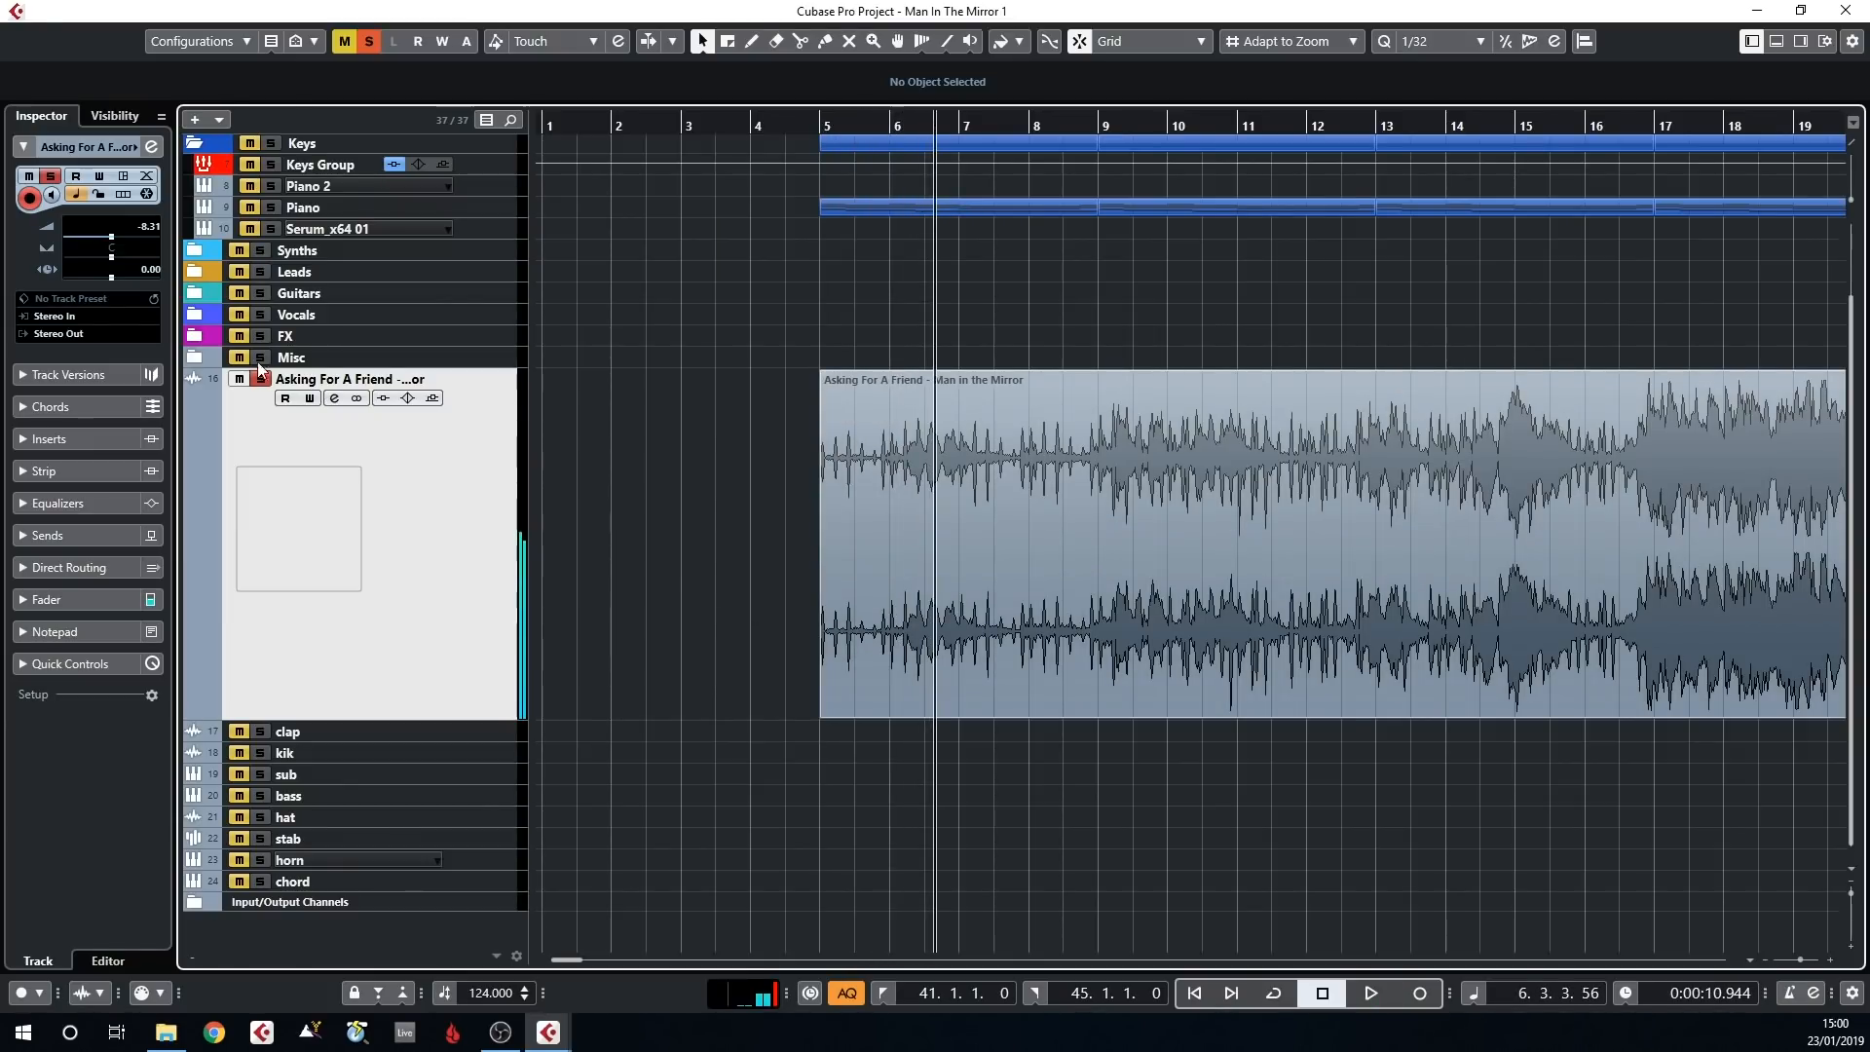
pyautogui.click(261, 380)
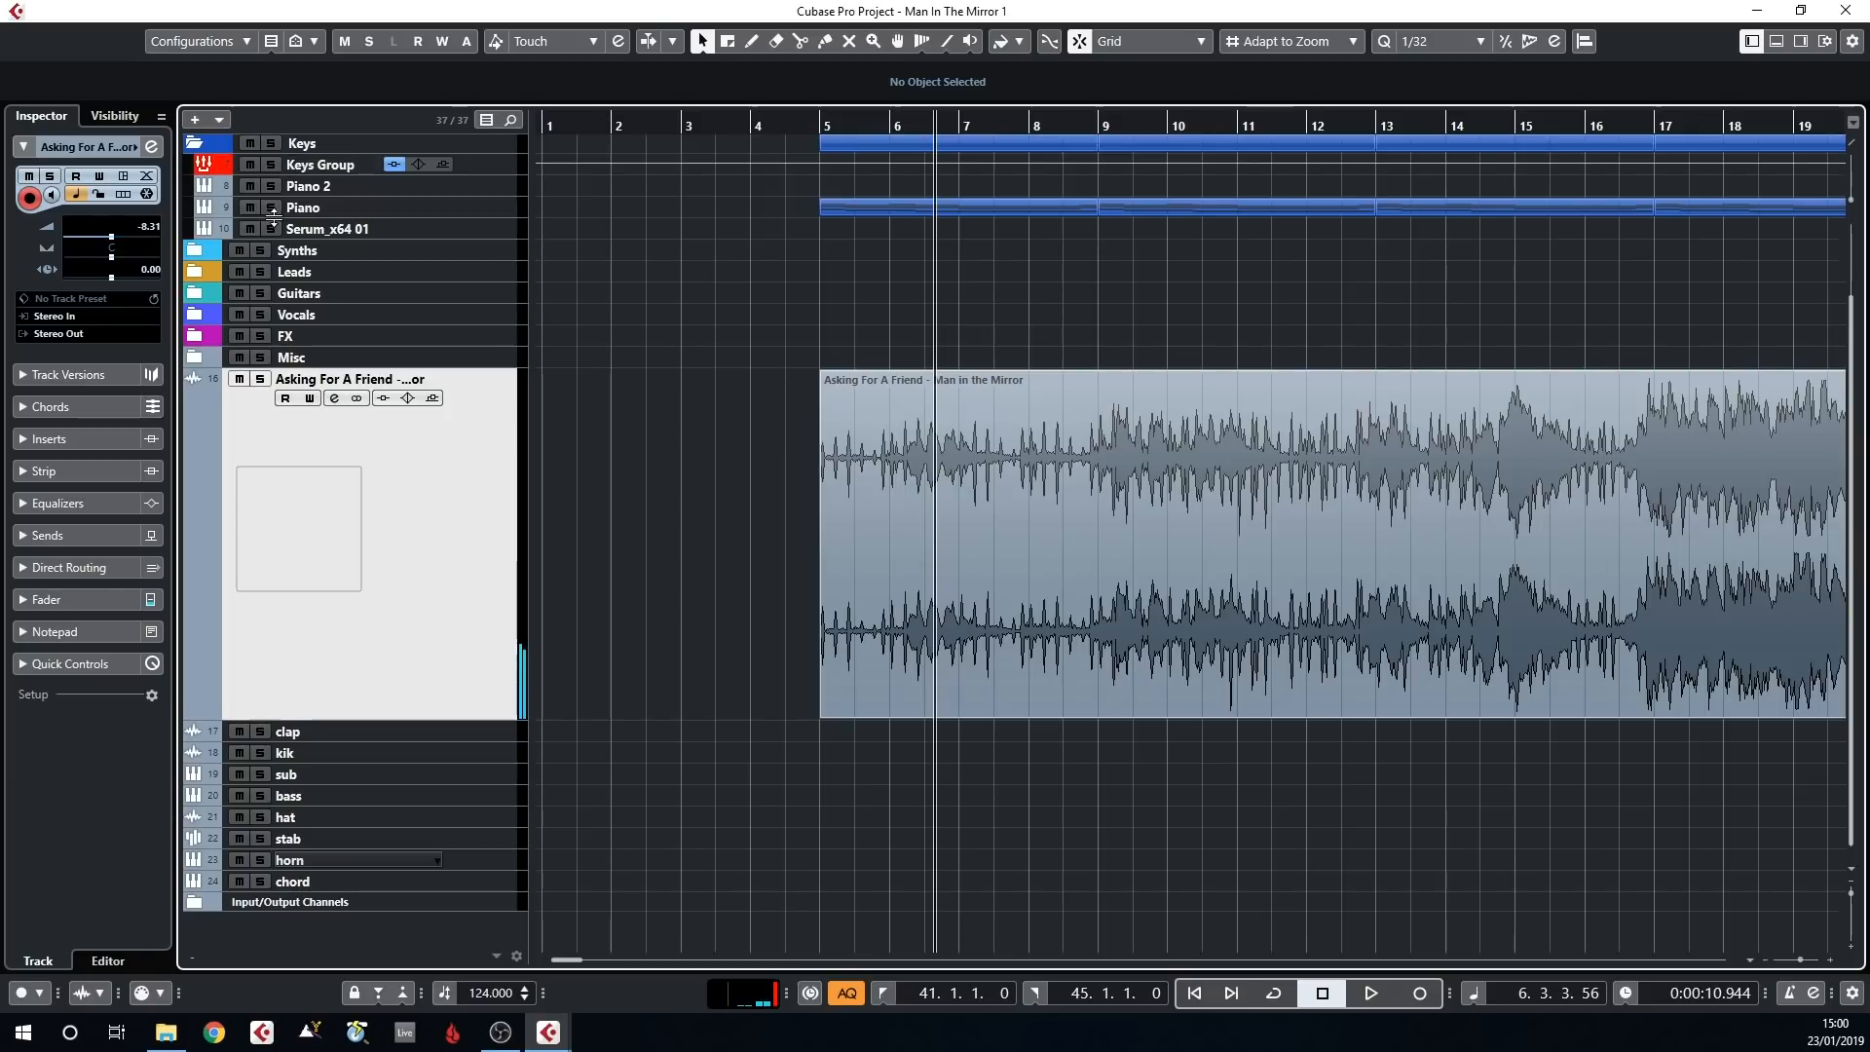
# Select the Piano track and play it together with the stretched reference track from bar 5
pyautogui.moveTo(814, 128); pyautogui.dragTo(809, 121)
pyautogui.click(402, 214)
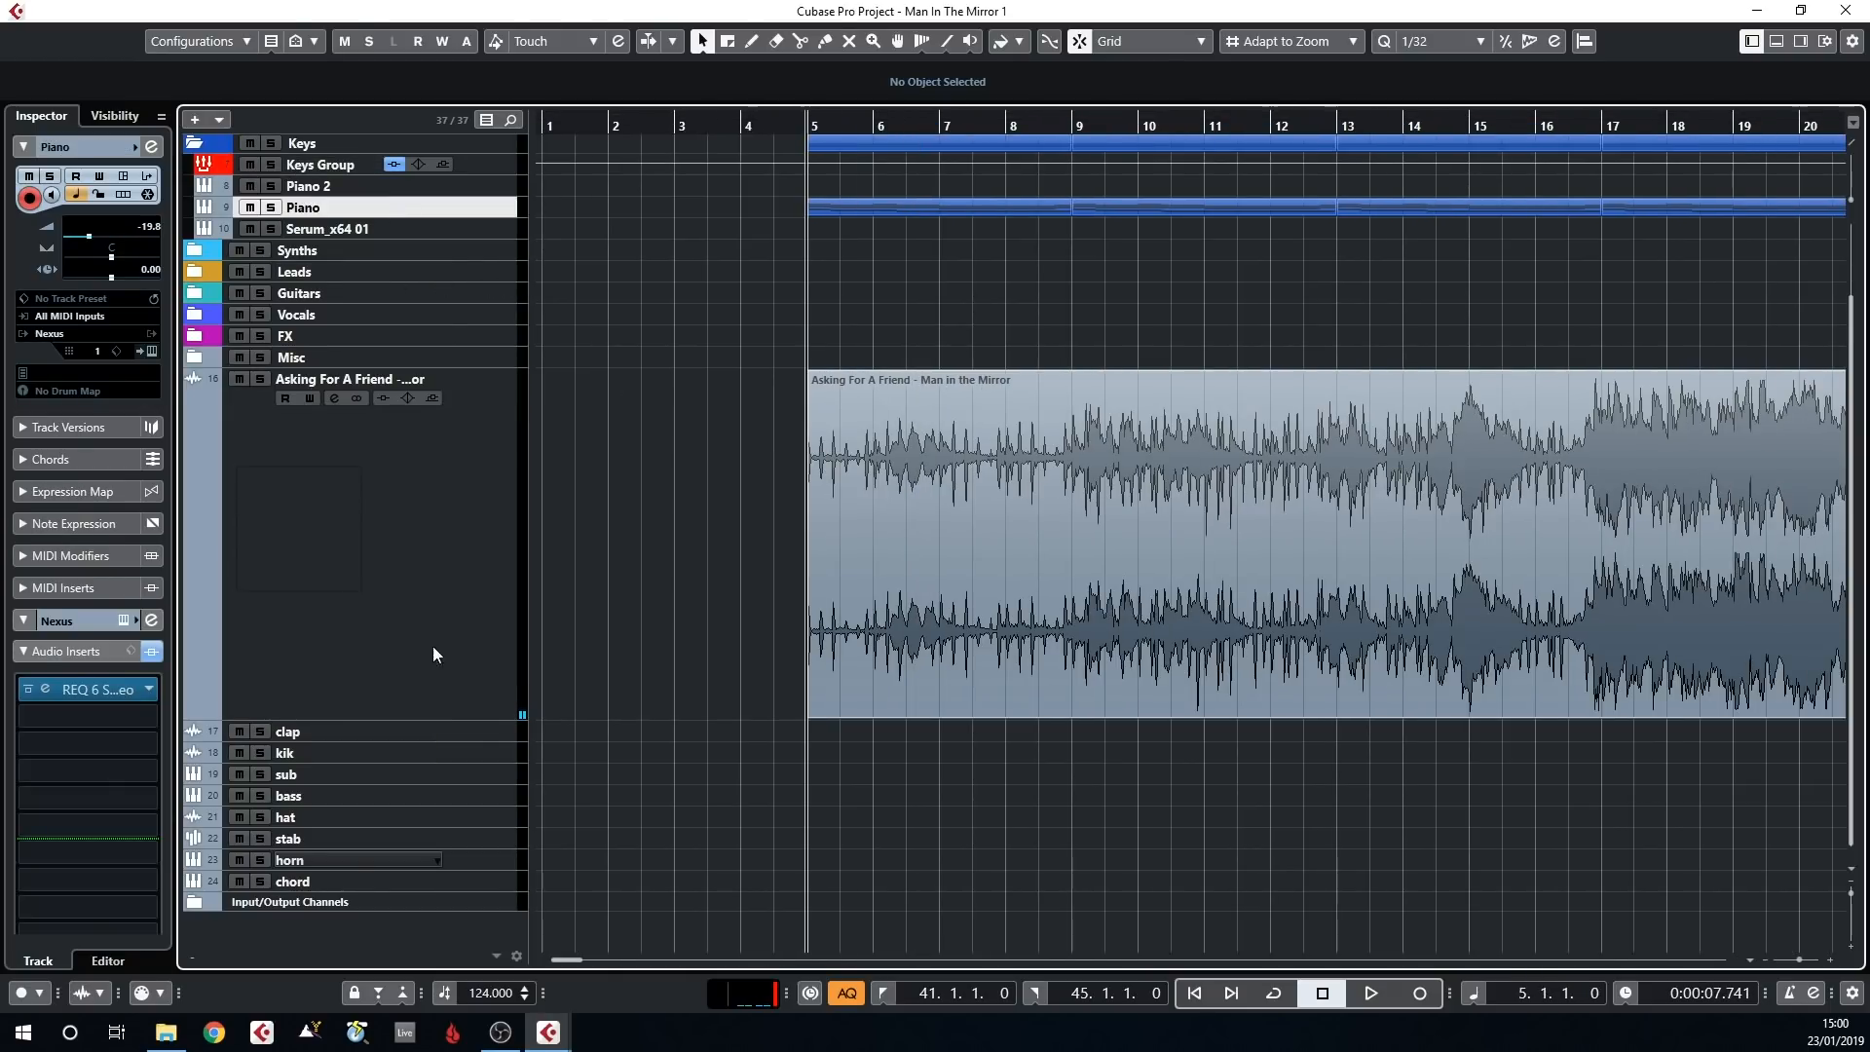
pyautogui.press('space')
pyautogui.press('g')
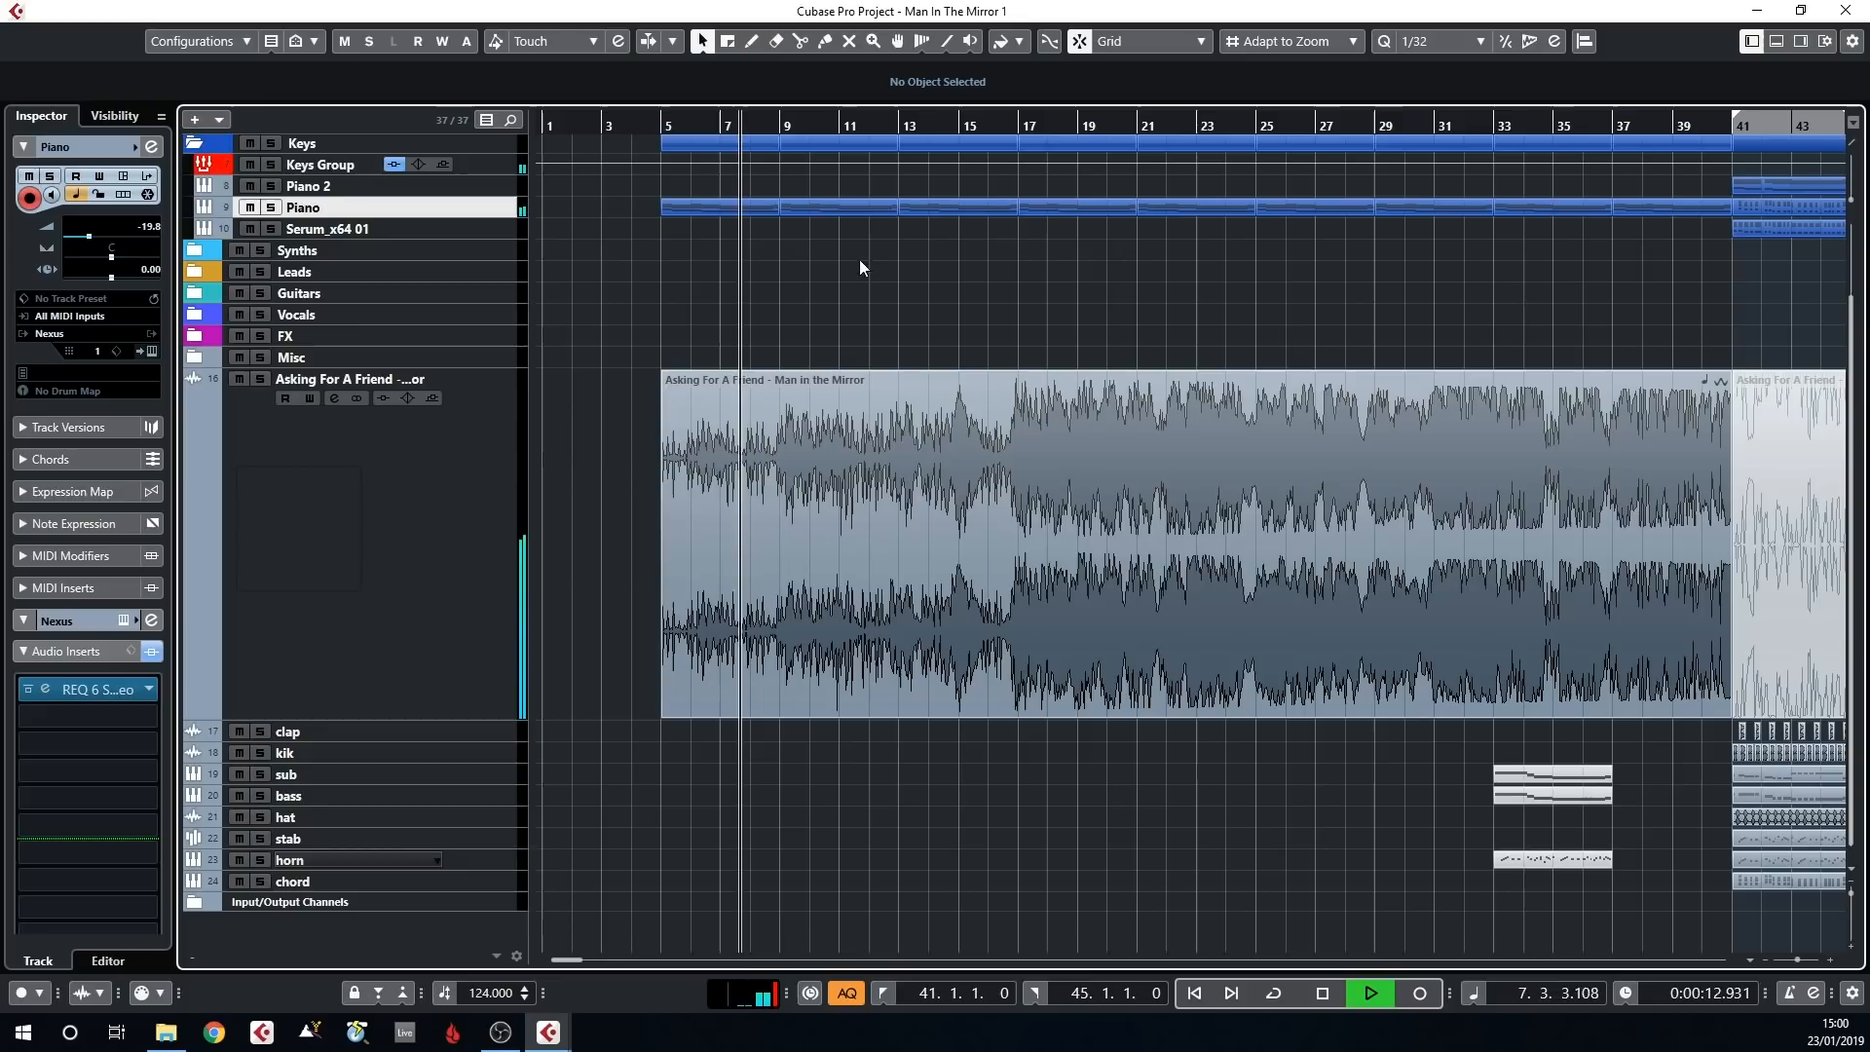
pyautogui.press('g')
pyautogui.press('g')
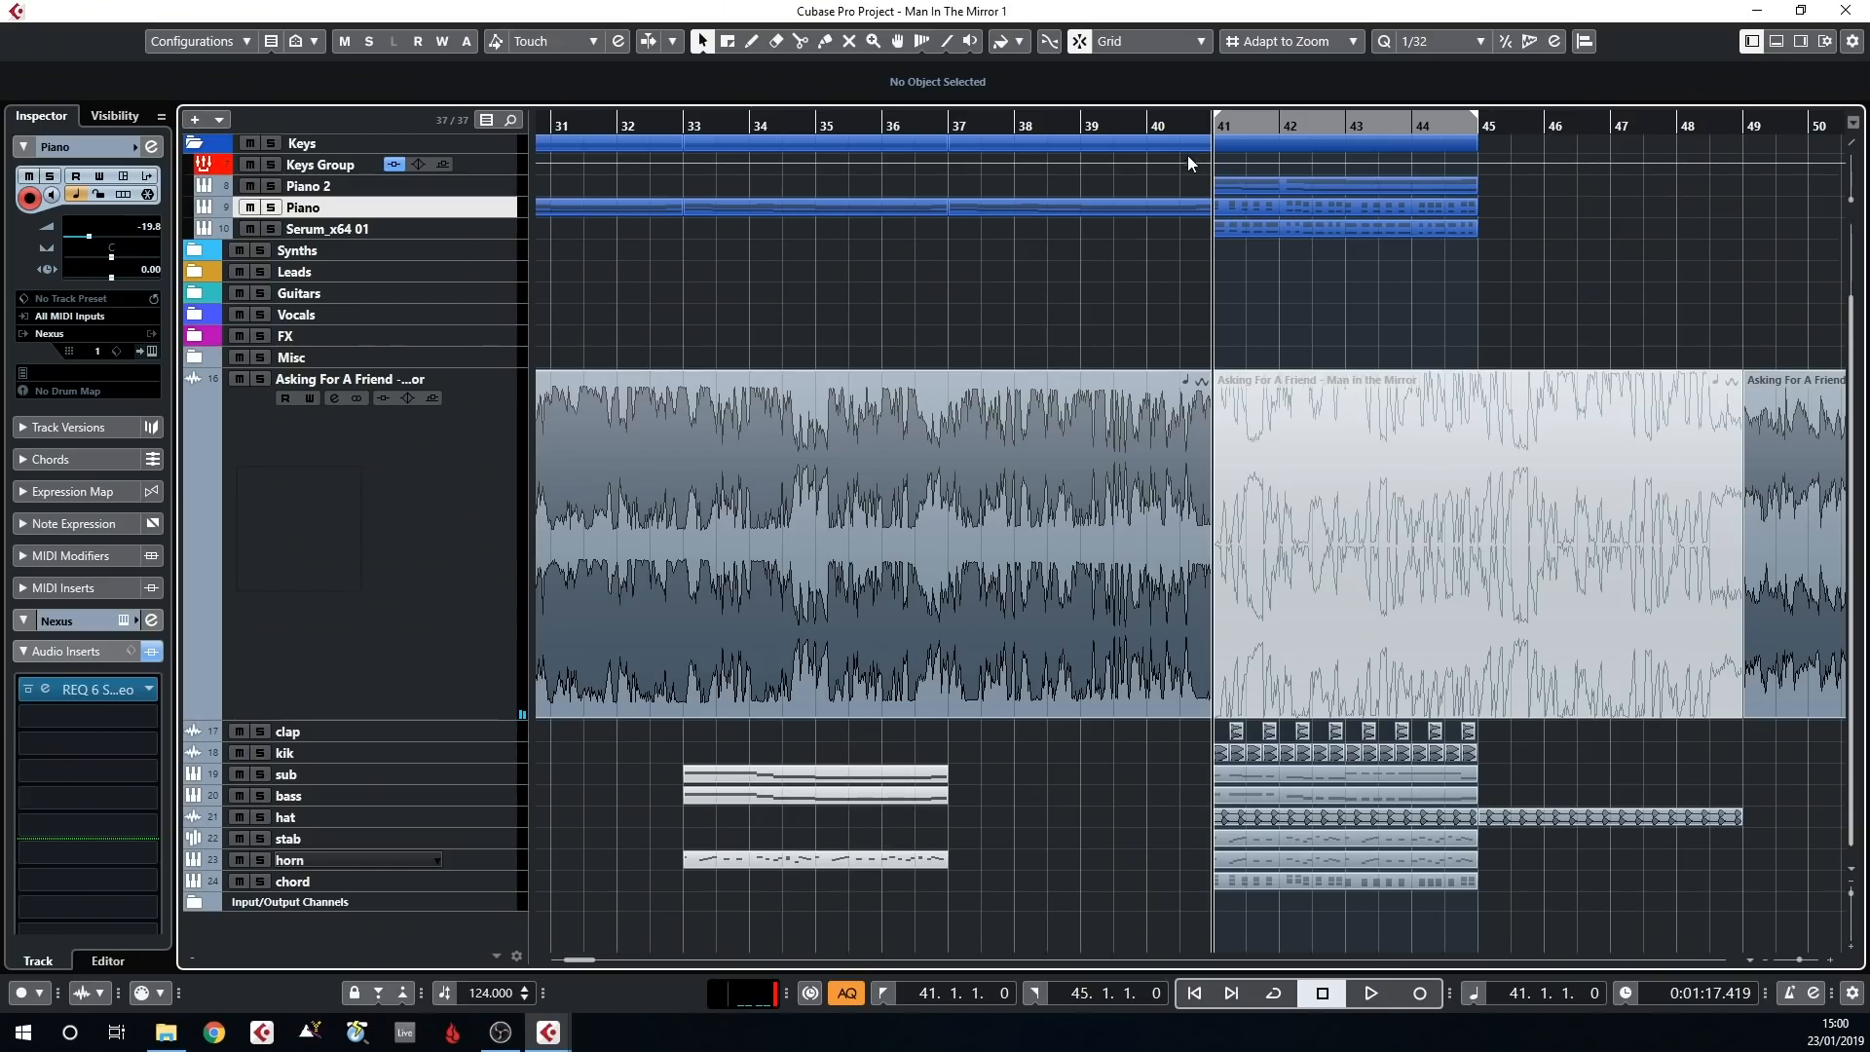
# Turn on cycling for bars 41 to 45, solo the kik and clap tracks, and play the loop
pyautogui.press('/')
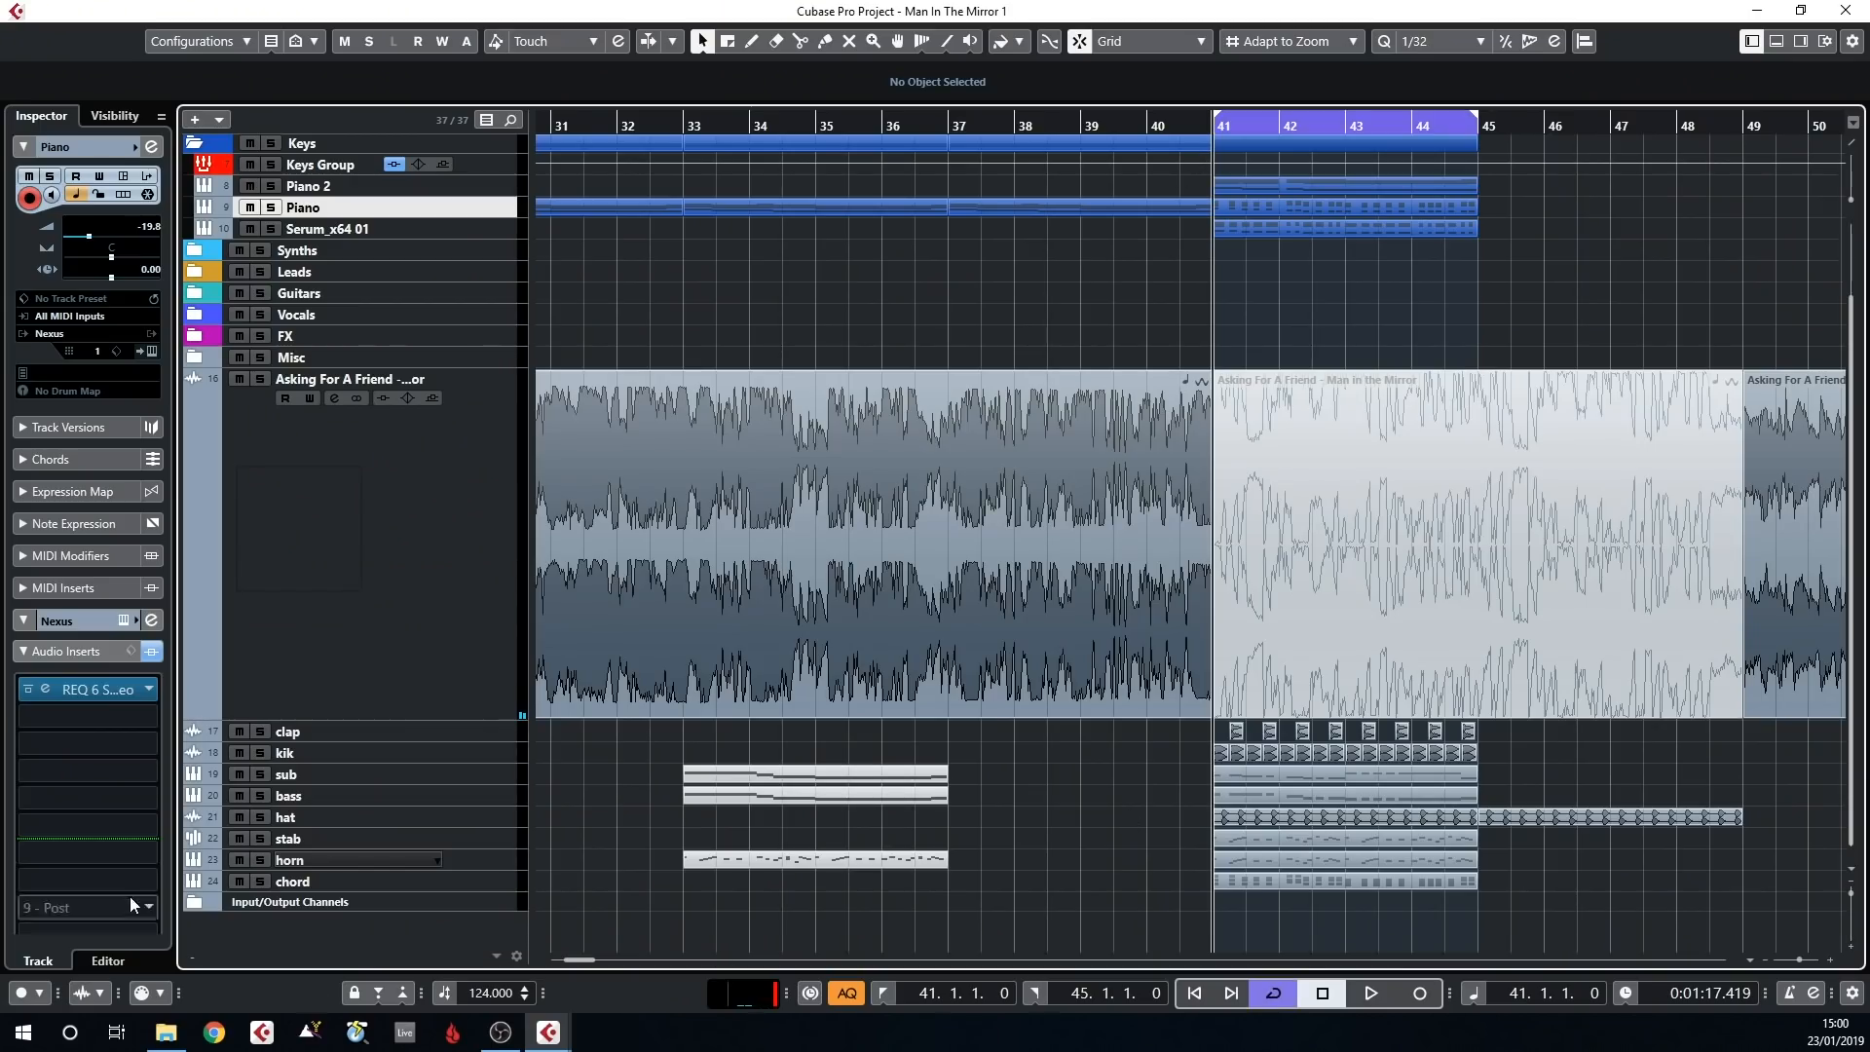
pyautogui.click(261, 753)
pyautogui.click(260, 731)
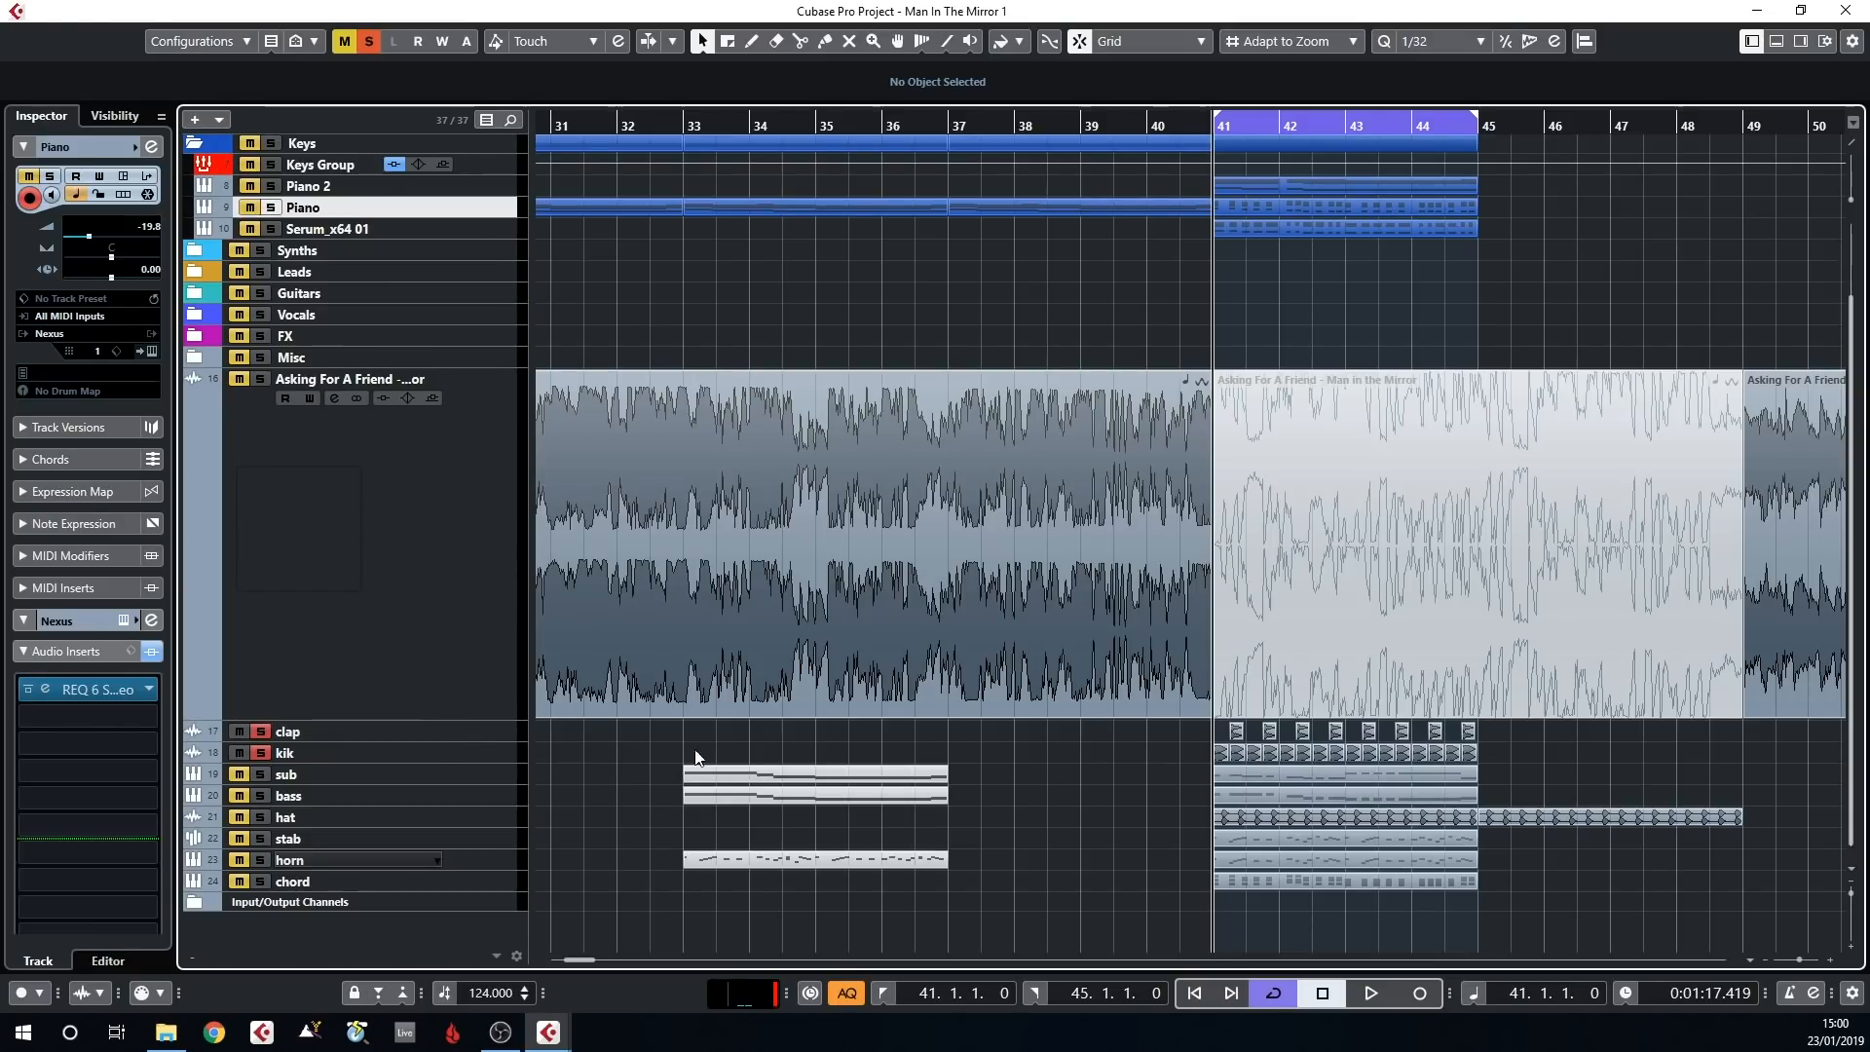
pyautogui.press('space')
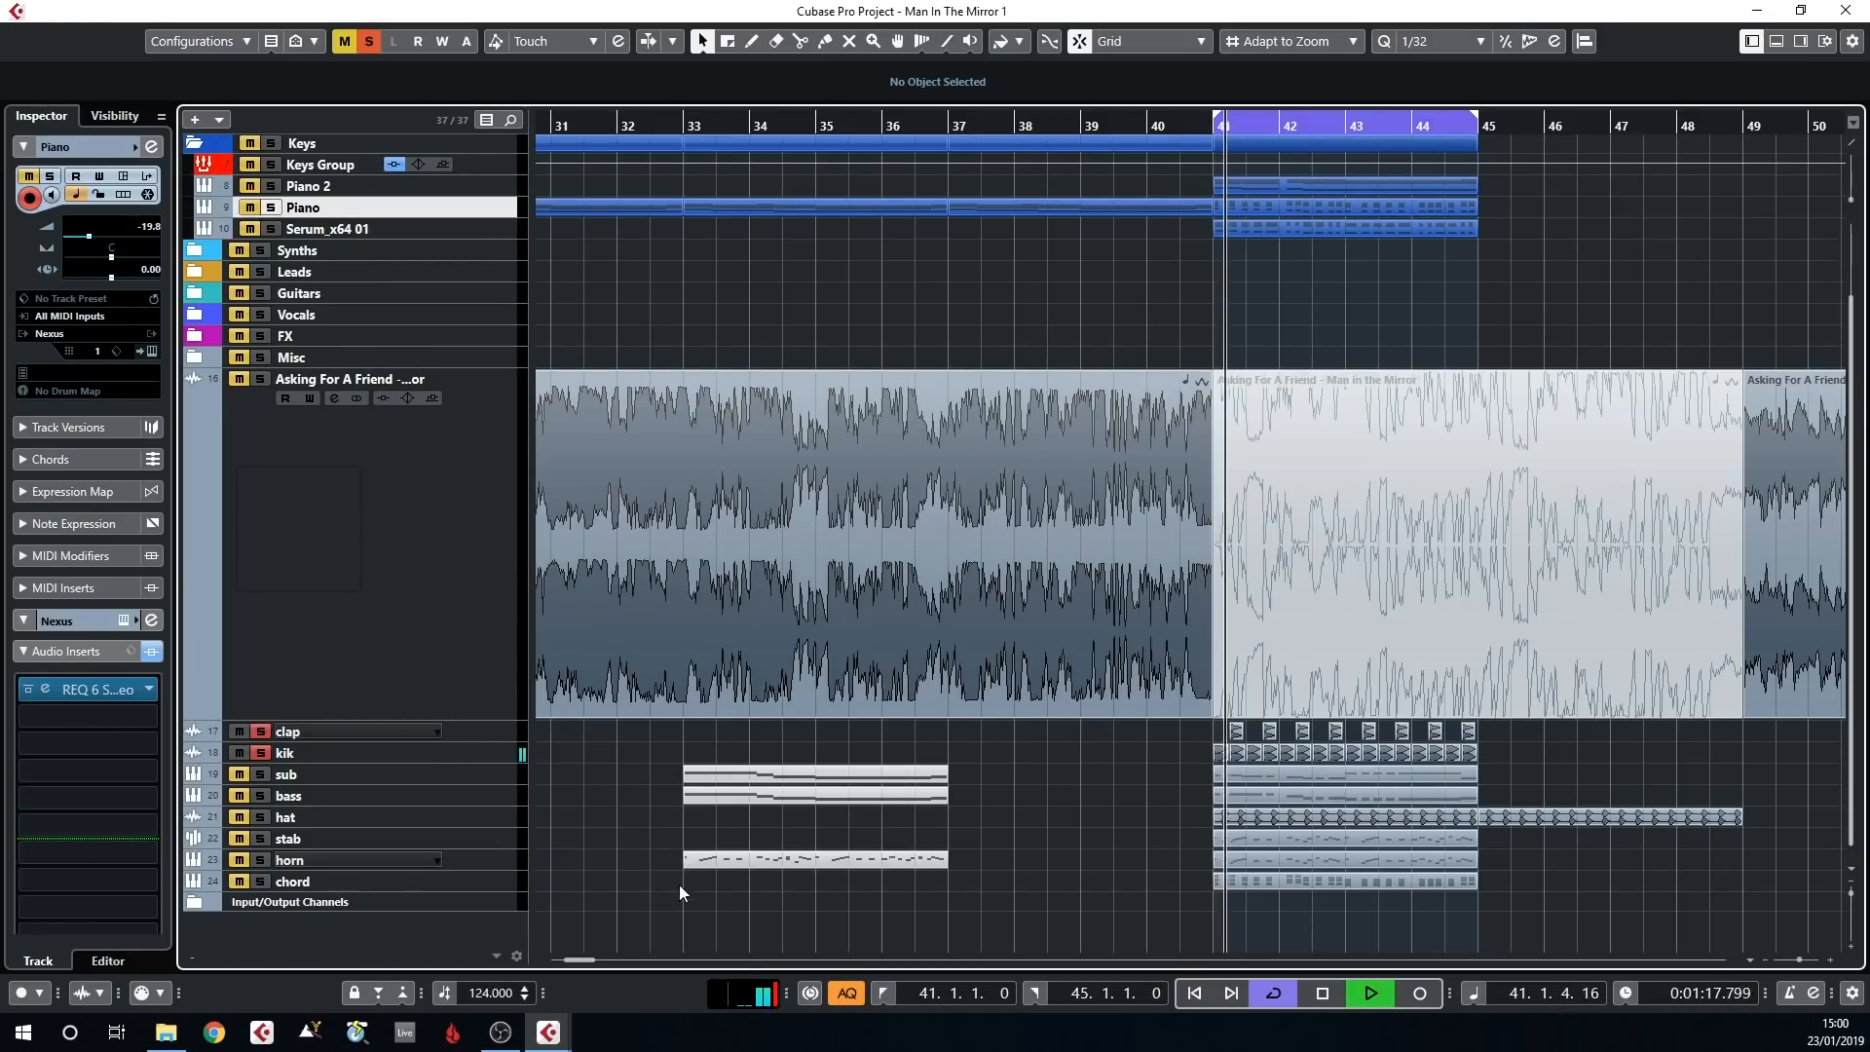
# Open the Piano part in bars 41 to 45 in the Key Editor to view its full chord pattern
pyautogui.scroll(2, 1364, 380)
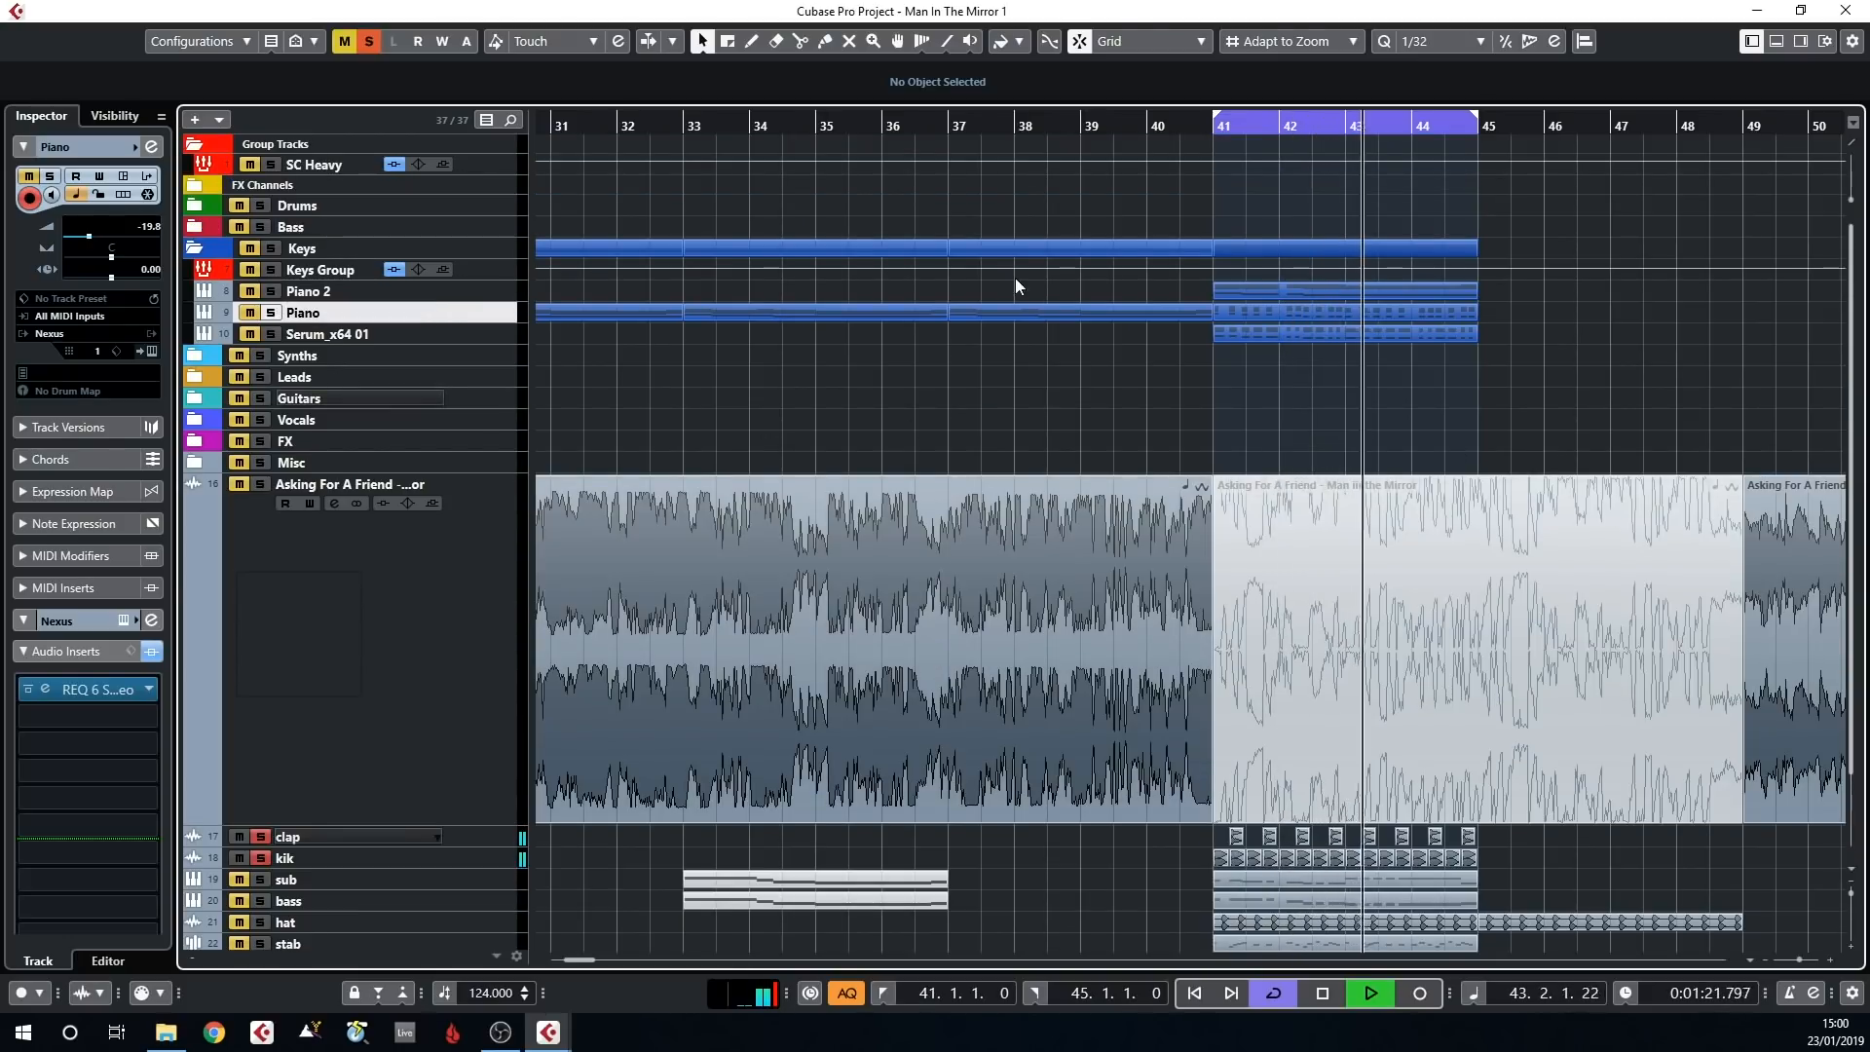
pyautogui.click(1338, 310)
pyautogui.doubleClick(1339, 310)
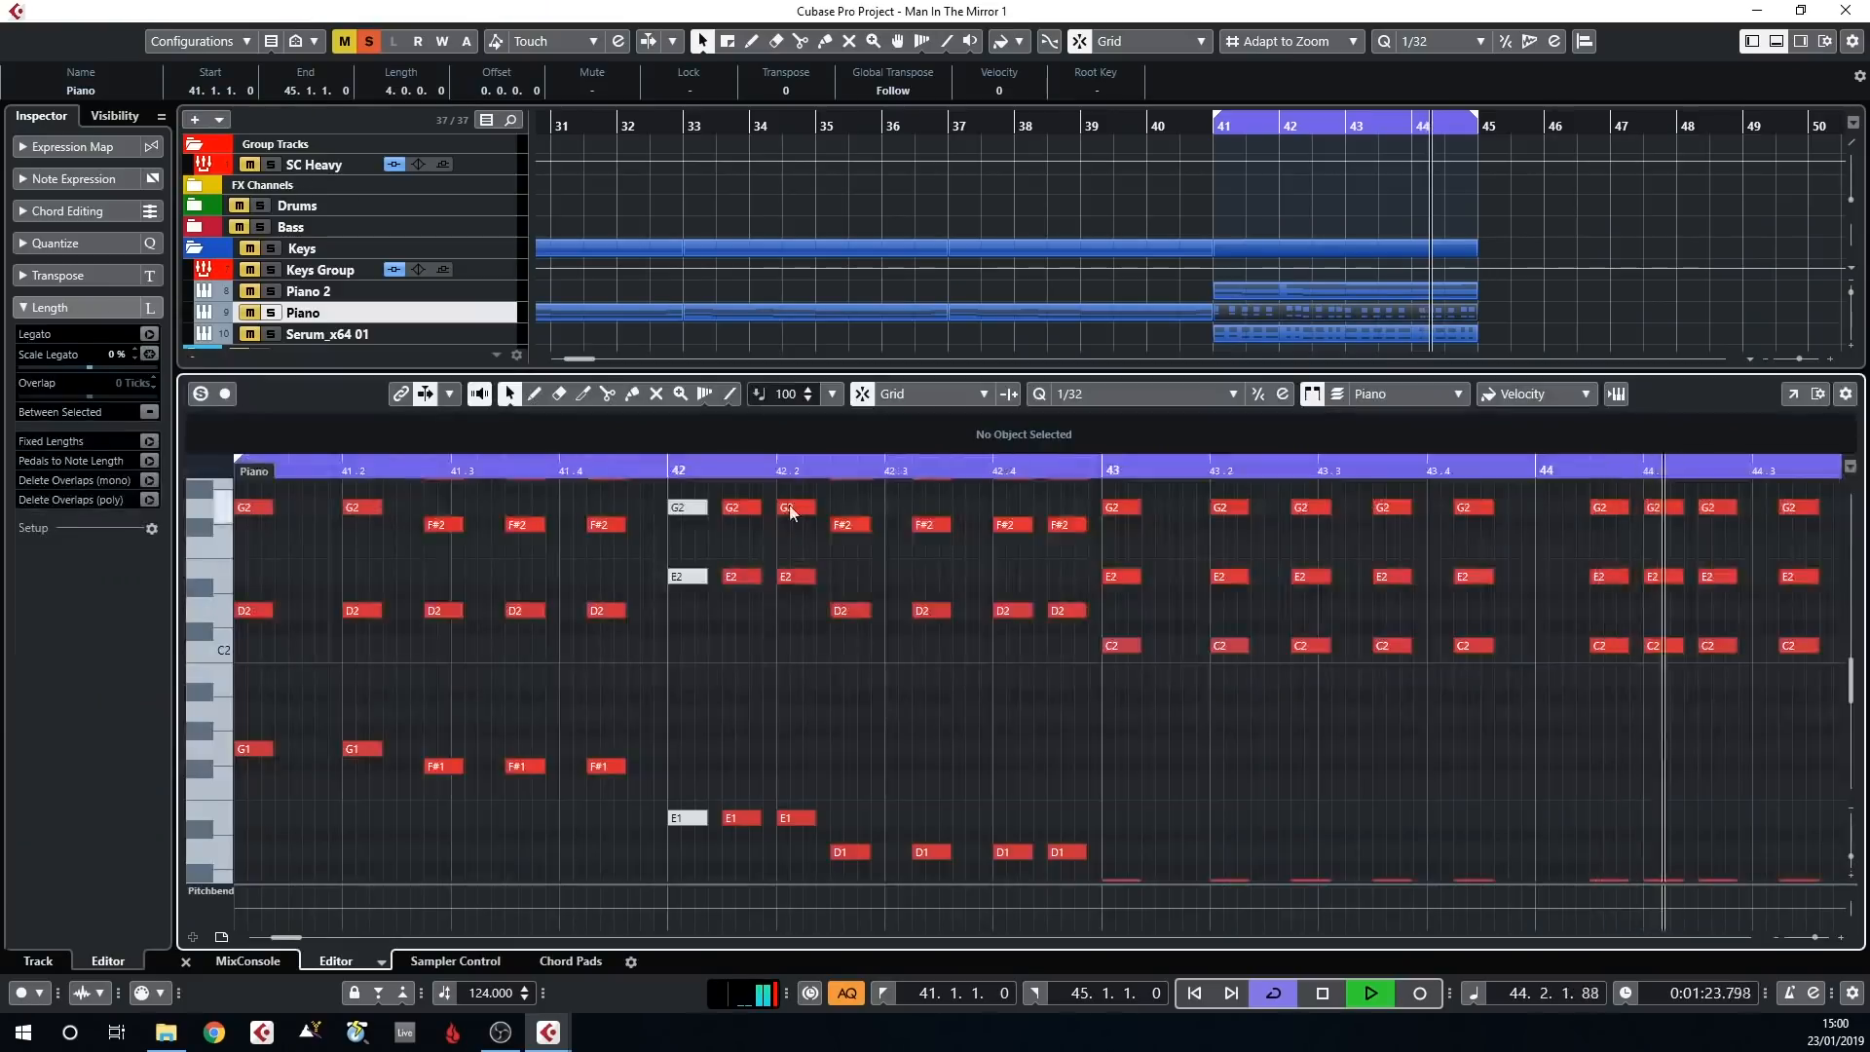
pyautogui.press('g')
pyautogui.press('g')
pyautogui.press('g')
pyautogui.press('g')
pyautogui.click(247, 678)
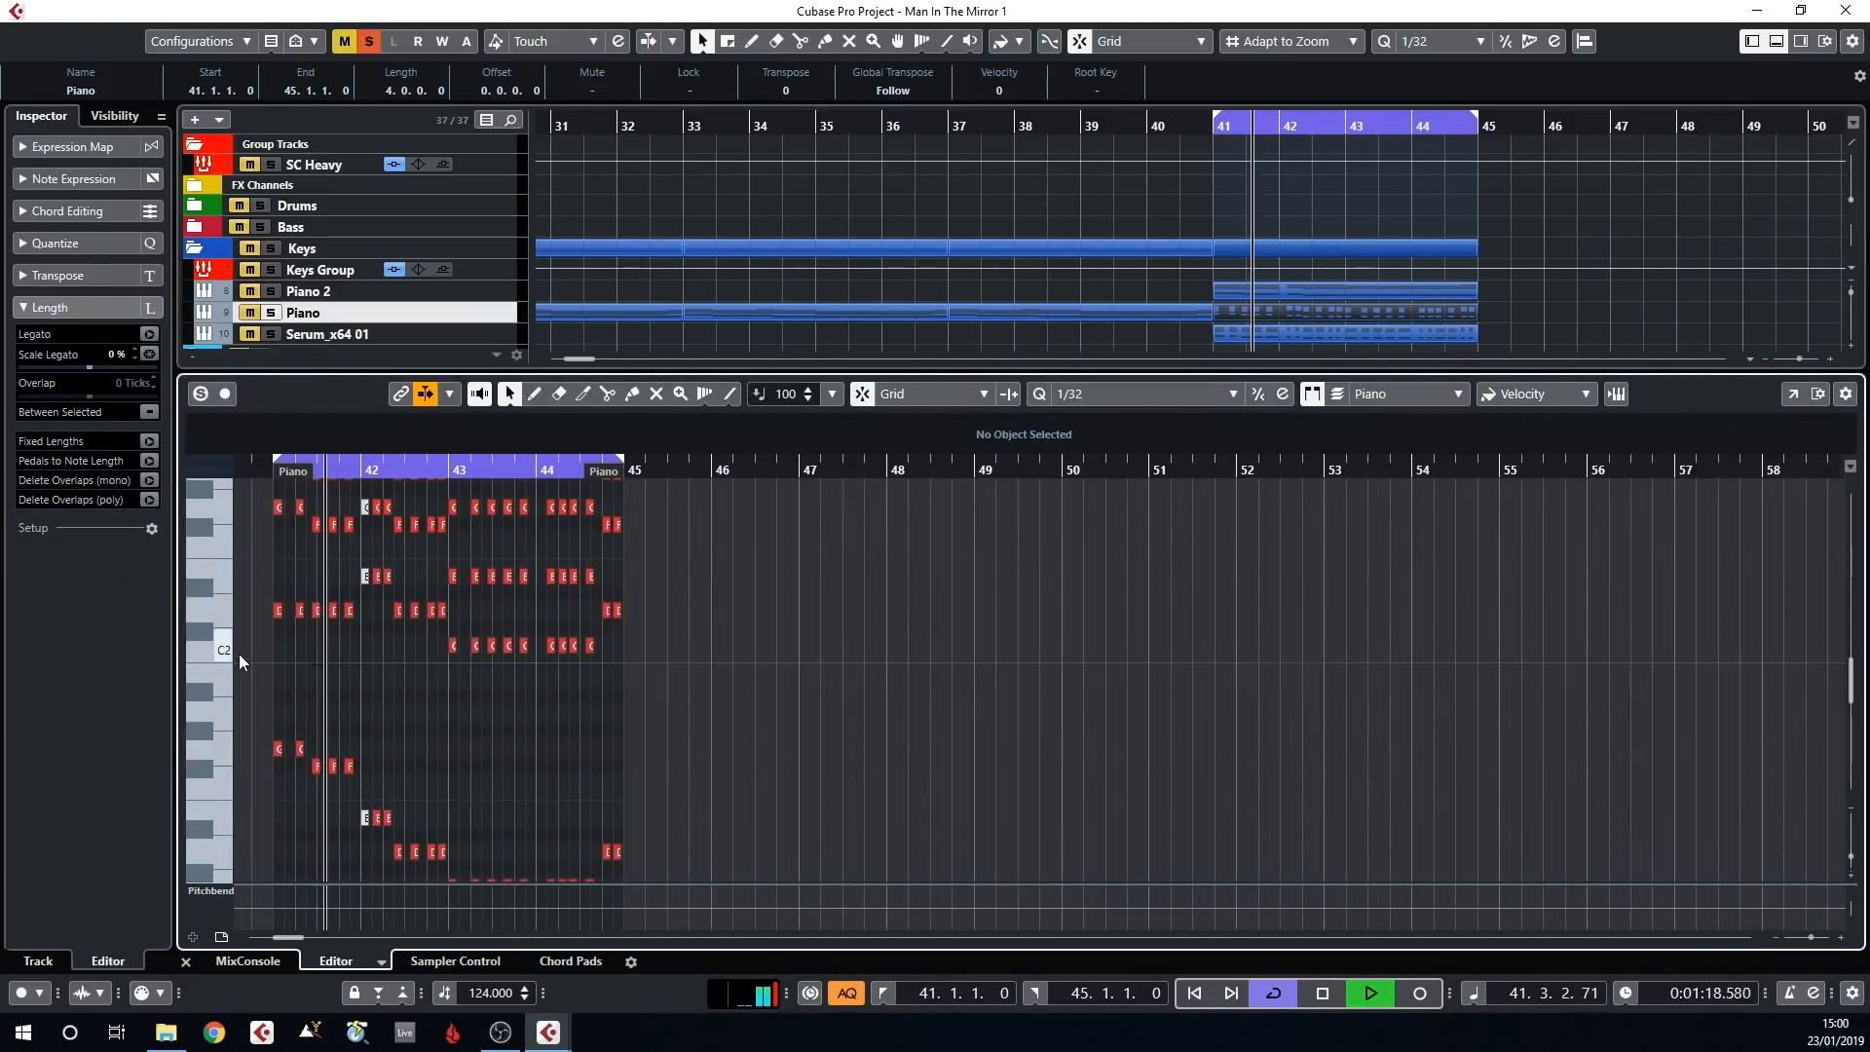
# Add the Piano track to the soloed tracks and close the Key Editor
pyautogui.click(273, 314)
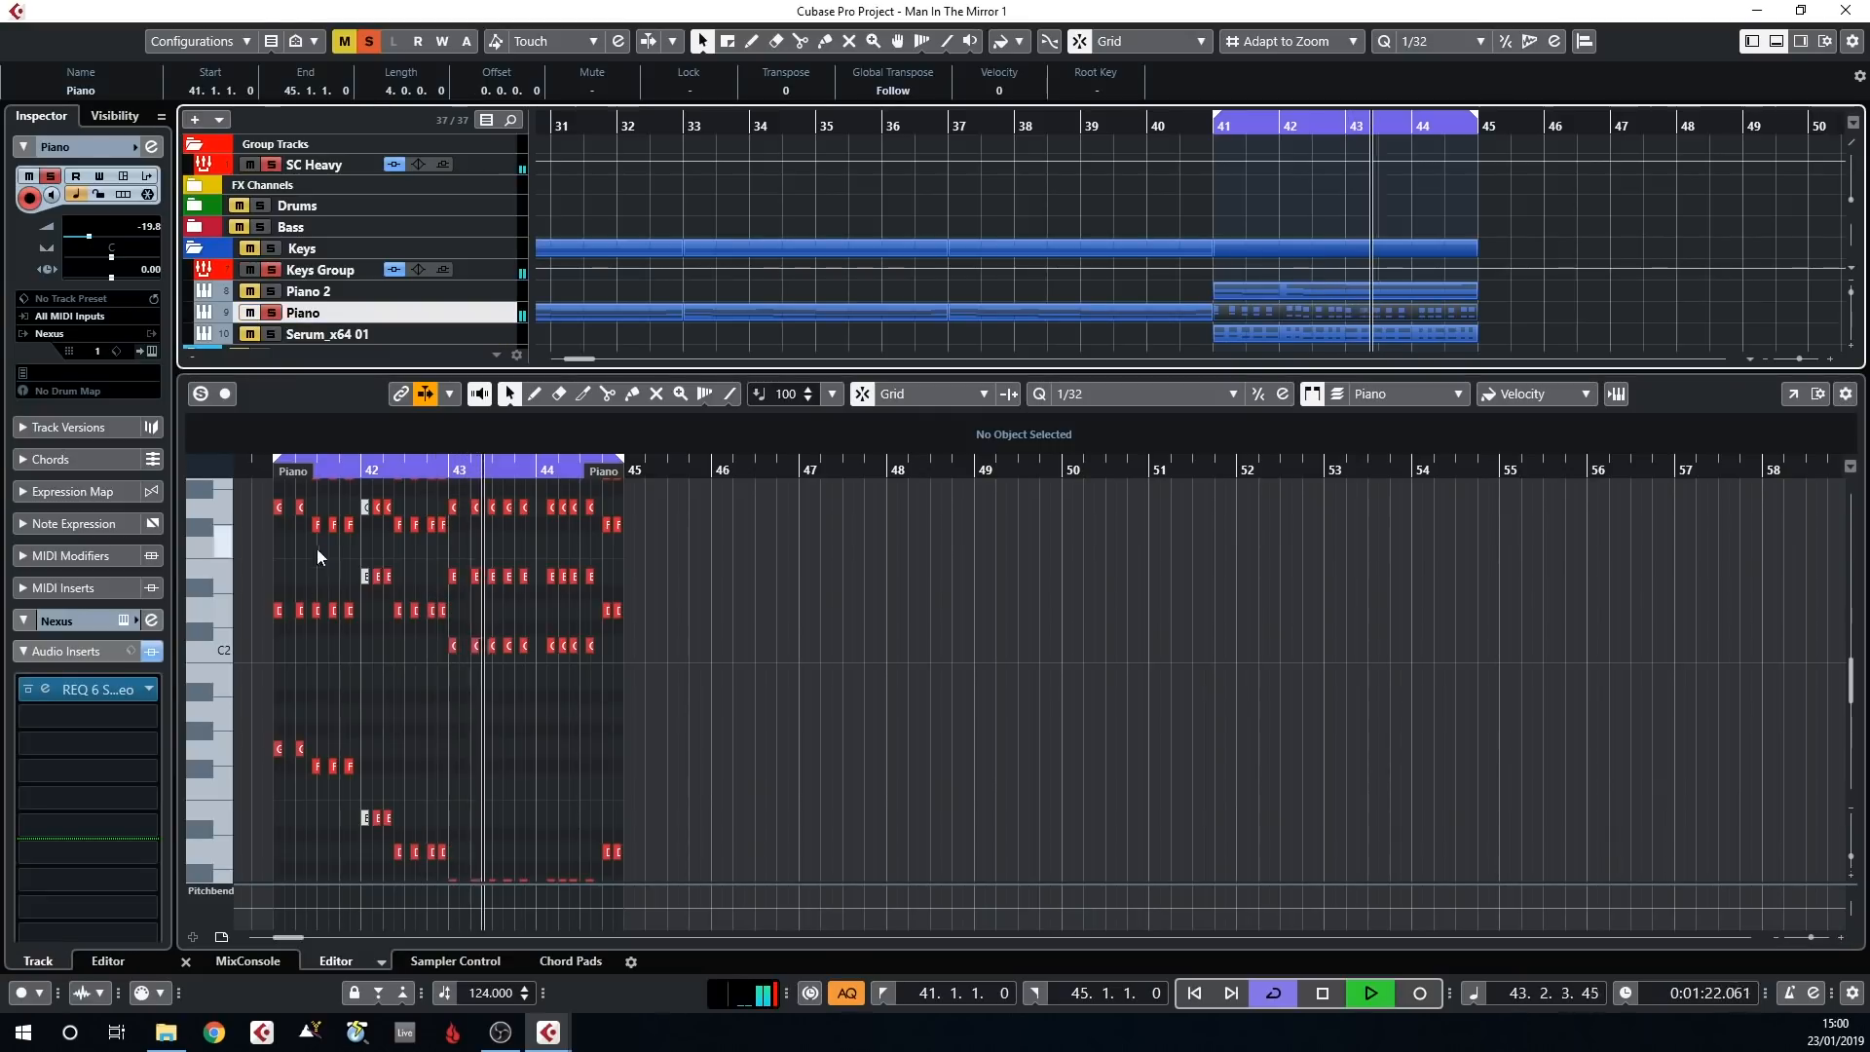
pyautogui.press('h')
pyautogui.moveTo(375, 686); pyautogui.dragTo(235, 669)
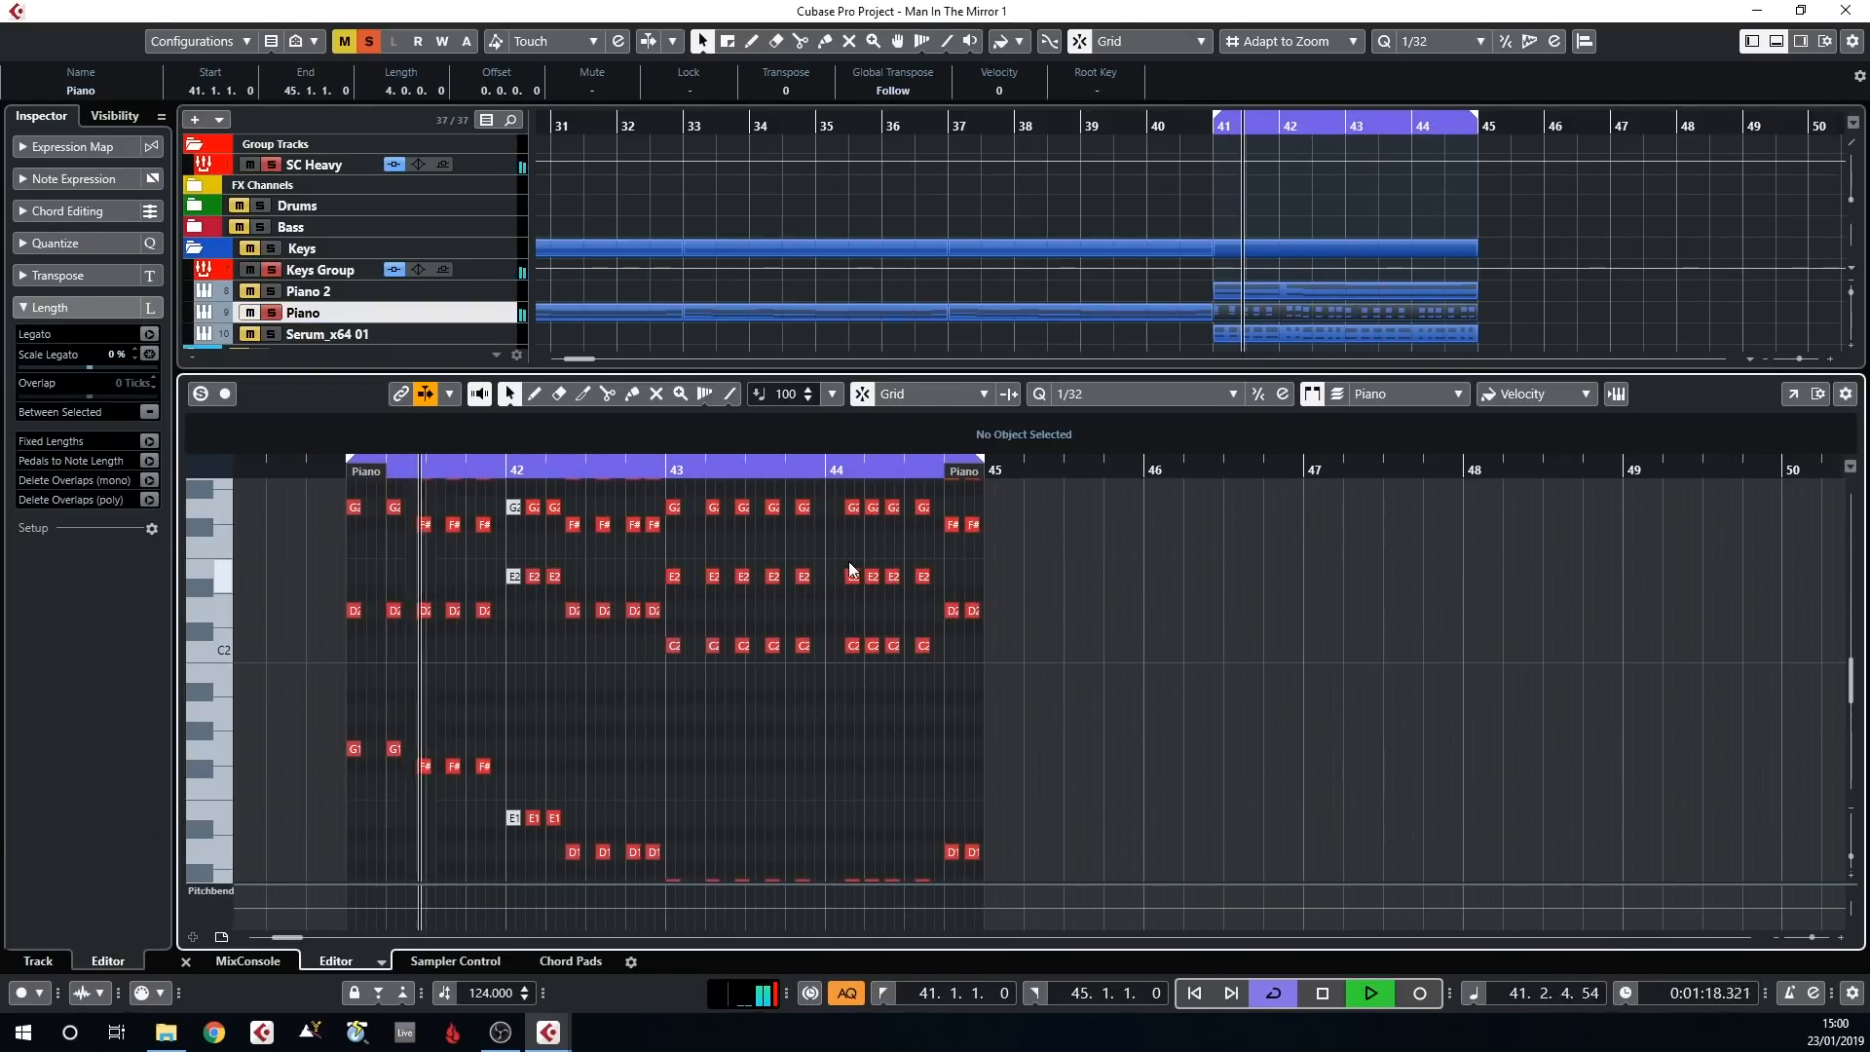
pyautogui.hotkey('ctrl', 'e')
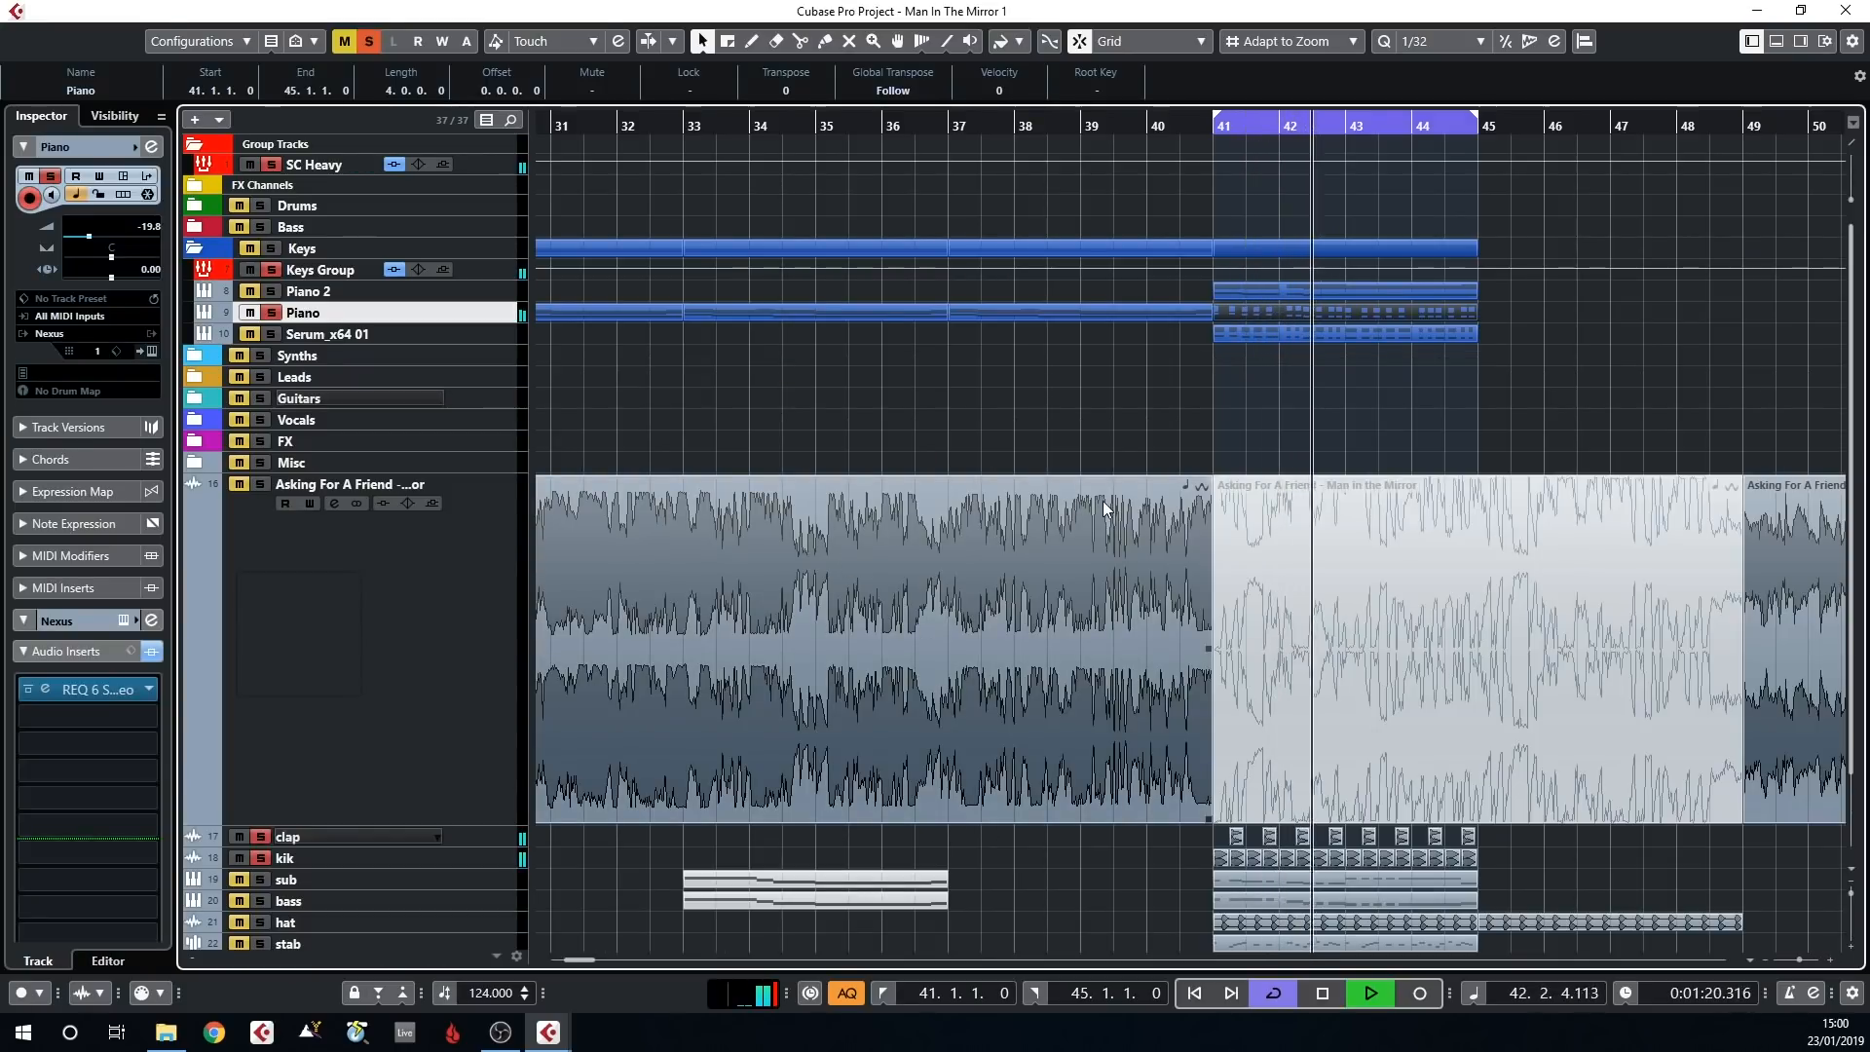
# Add the bass track to the soloed tracks and view its Nexus instrument with the BA Golden preset
pyautogui.scroll(-2, 1105, 497)
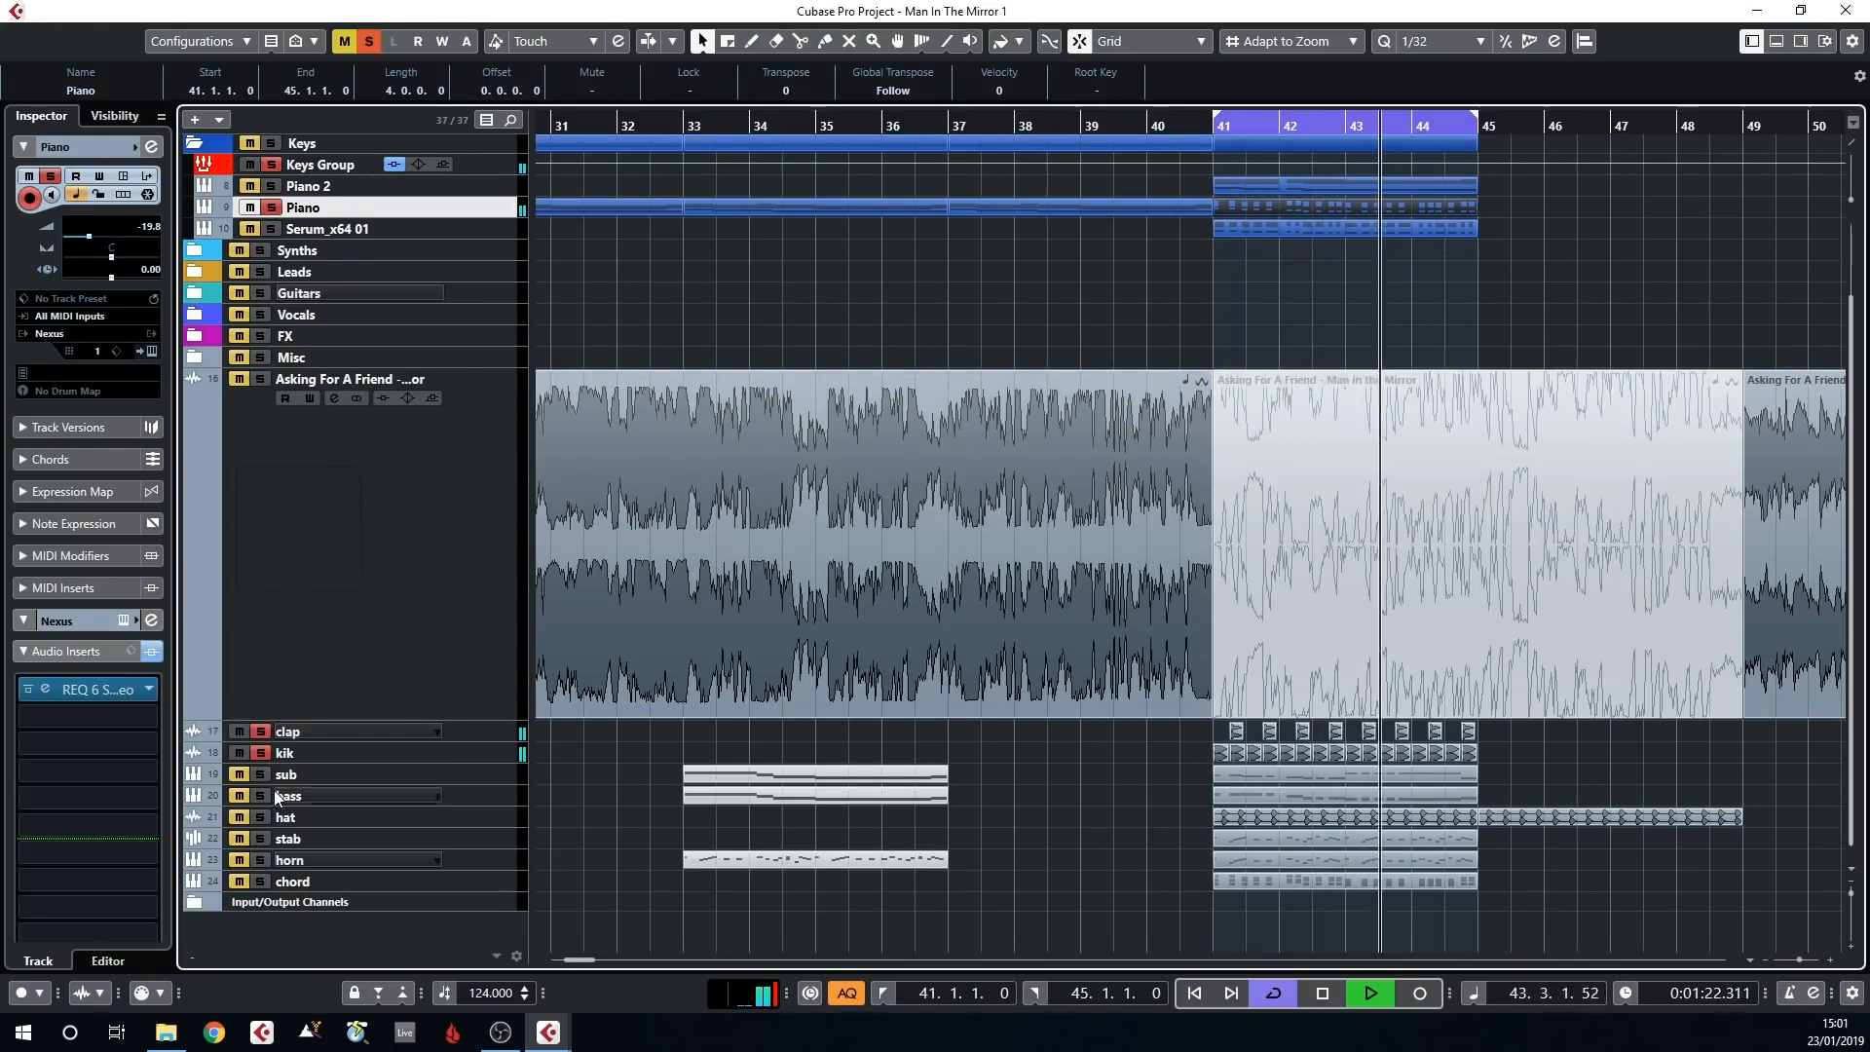
pyautogui.click(321, 799)
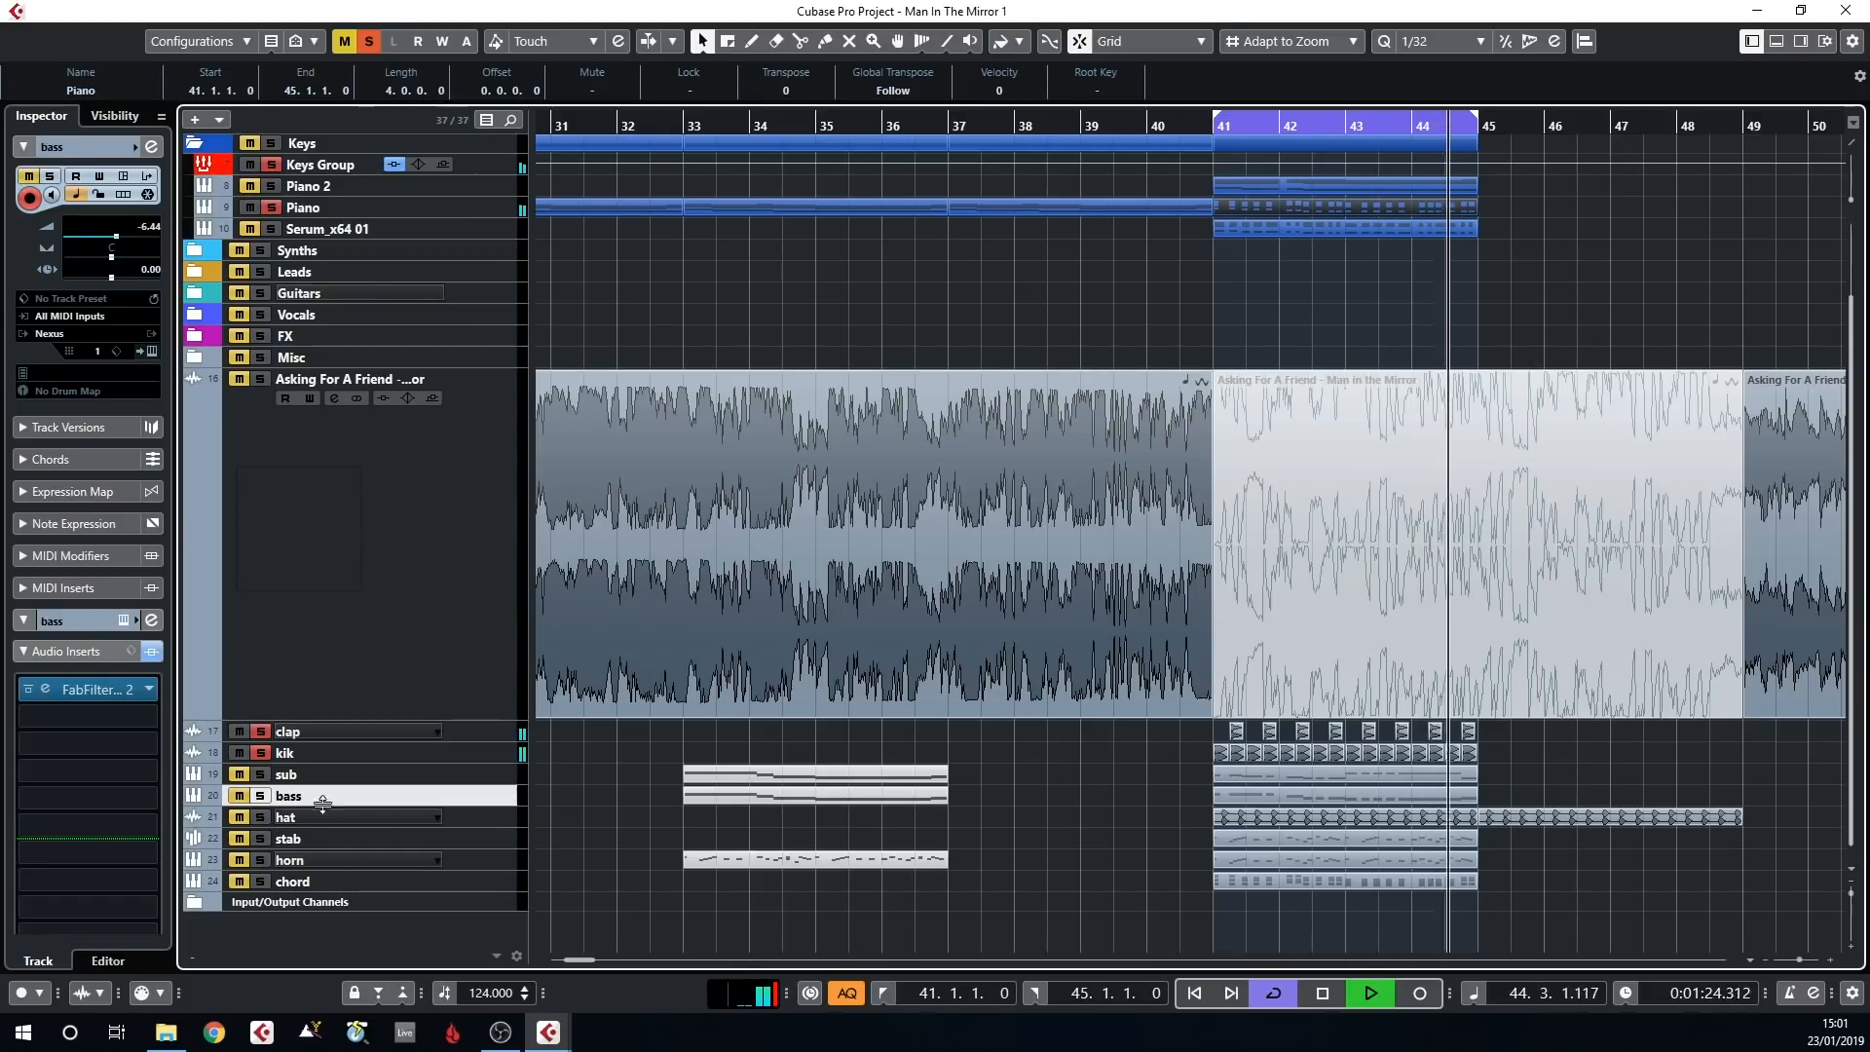
pyautogui.click(261, 797)
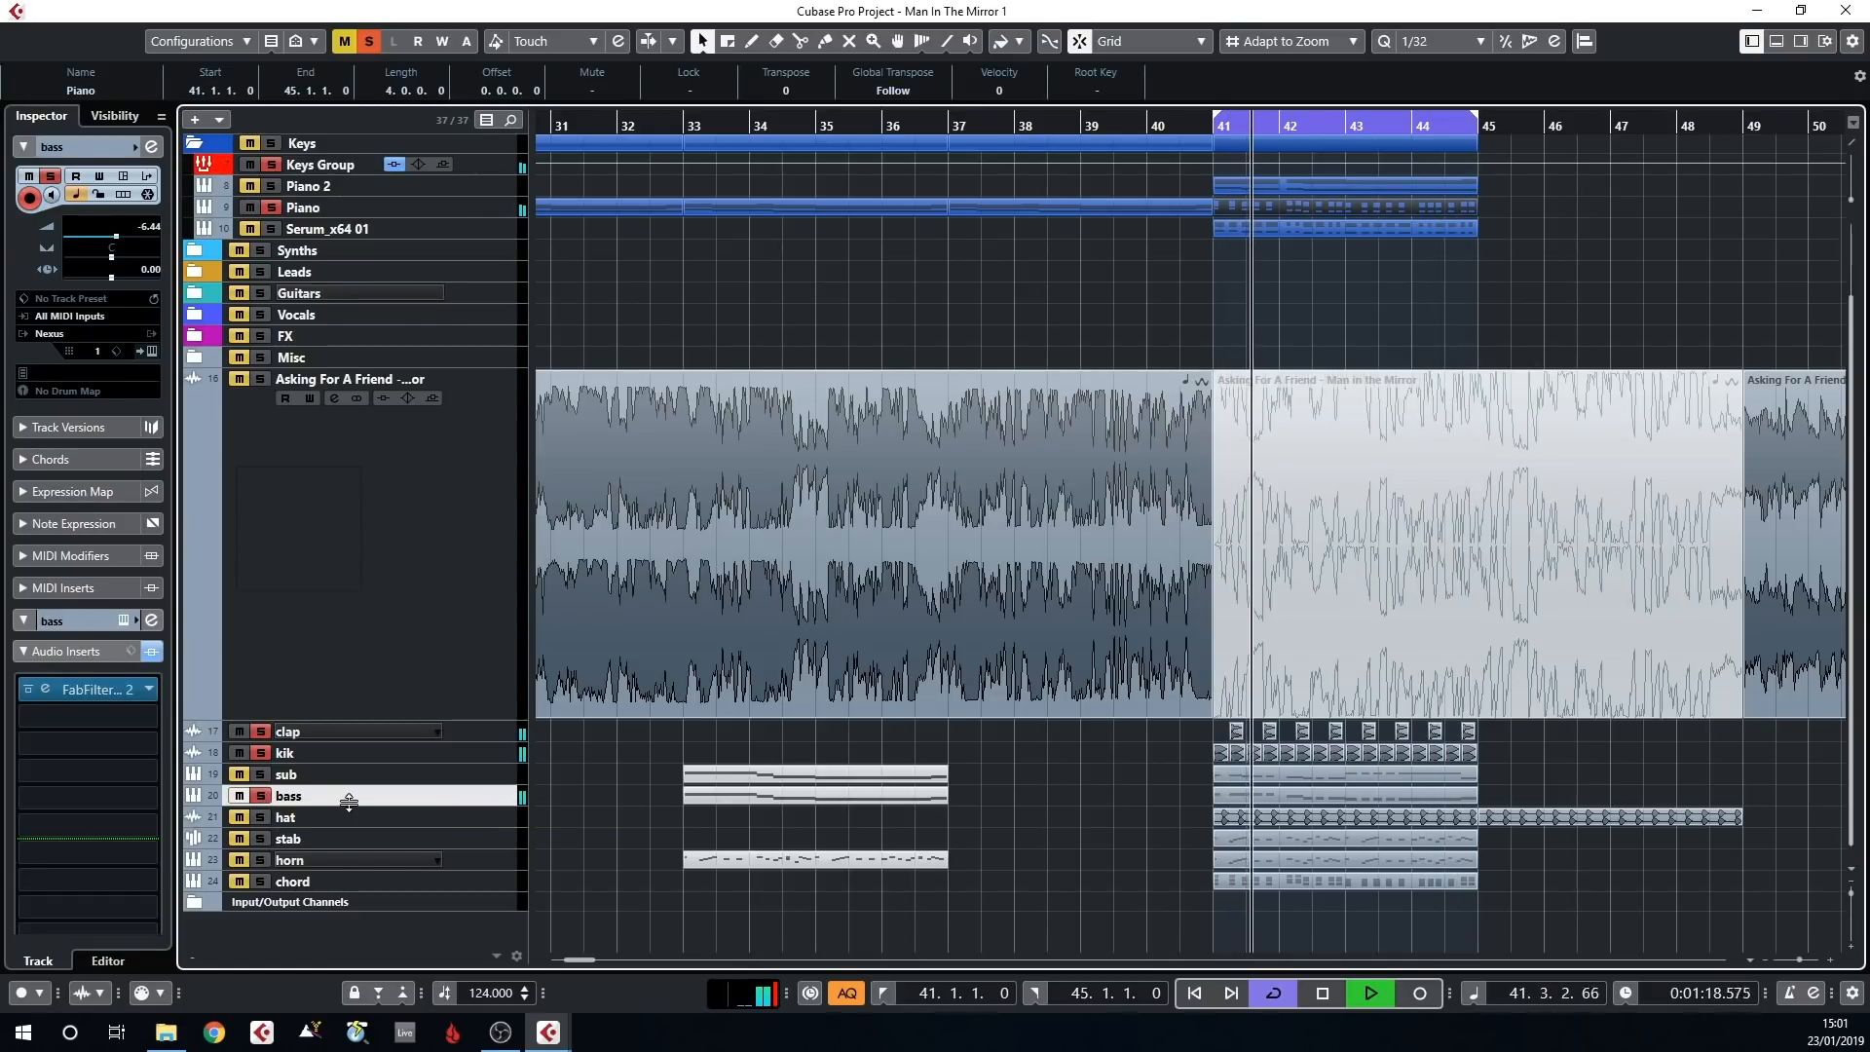
pyautogui.click(124, 622)
pyautogui.moveTo(2, 268); pyautogui.dragTo(877, 258)
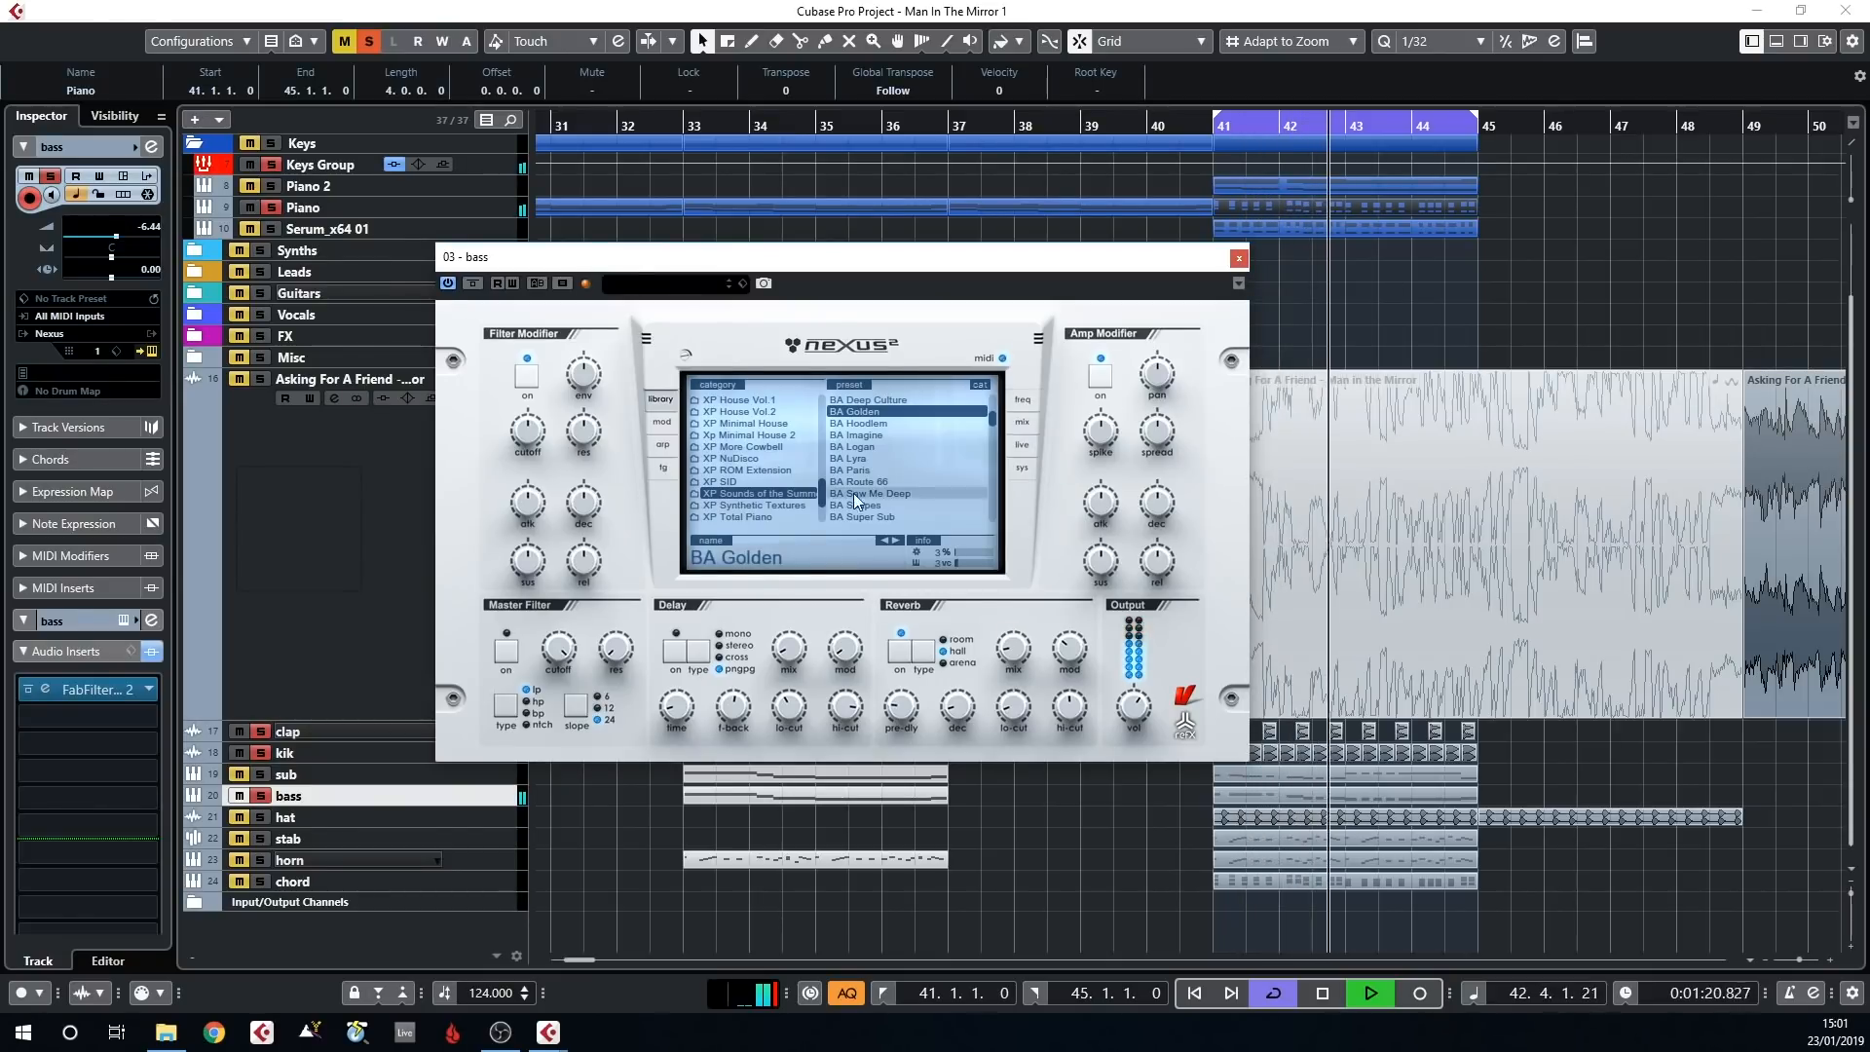
pyautogui.click(1240, 258)
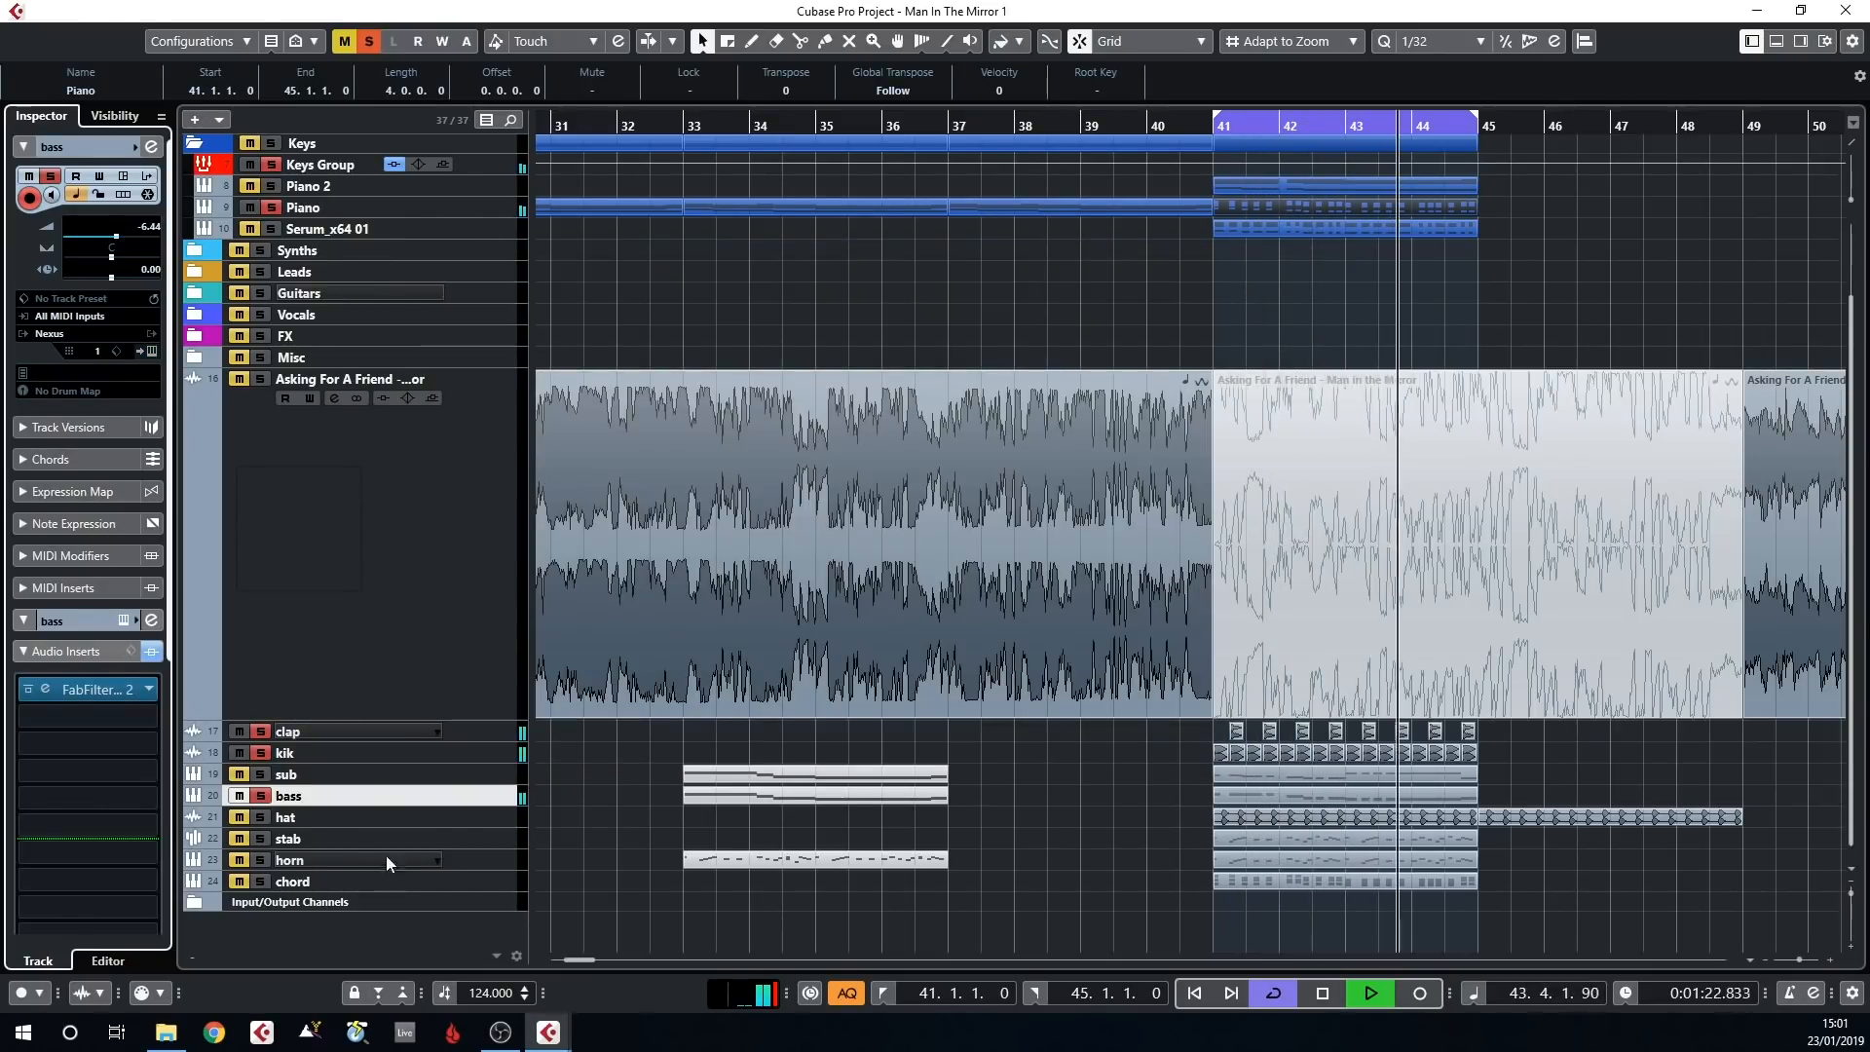
# Add the hat track to the playing solo mix, stop playback, and also solo the horn and stab tracks
pyautogui.click(262, 816)
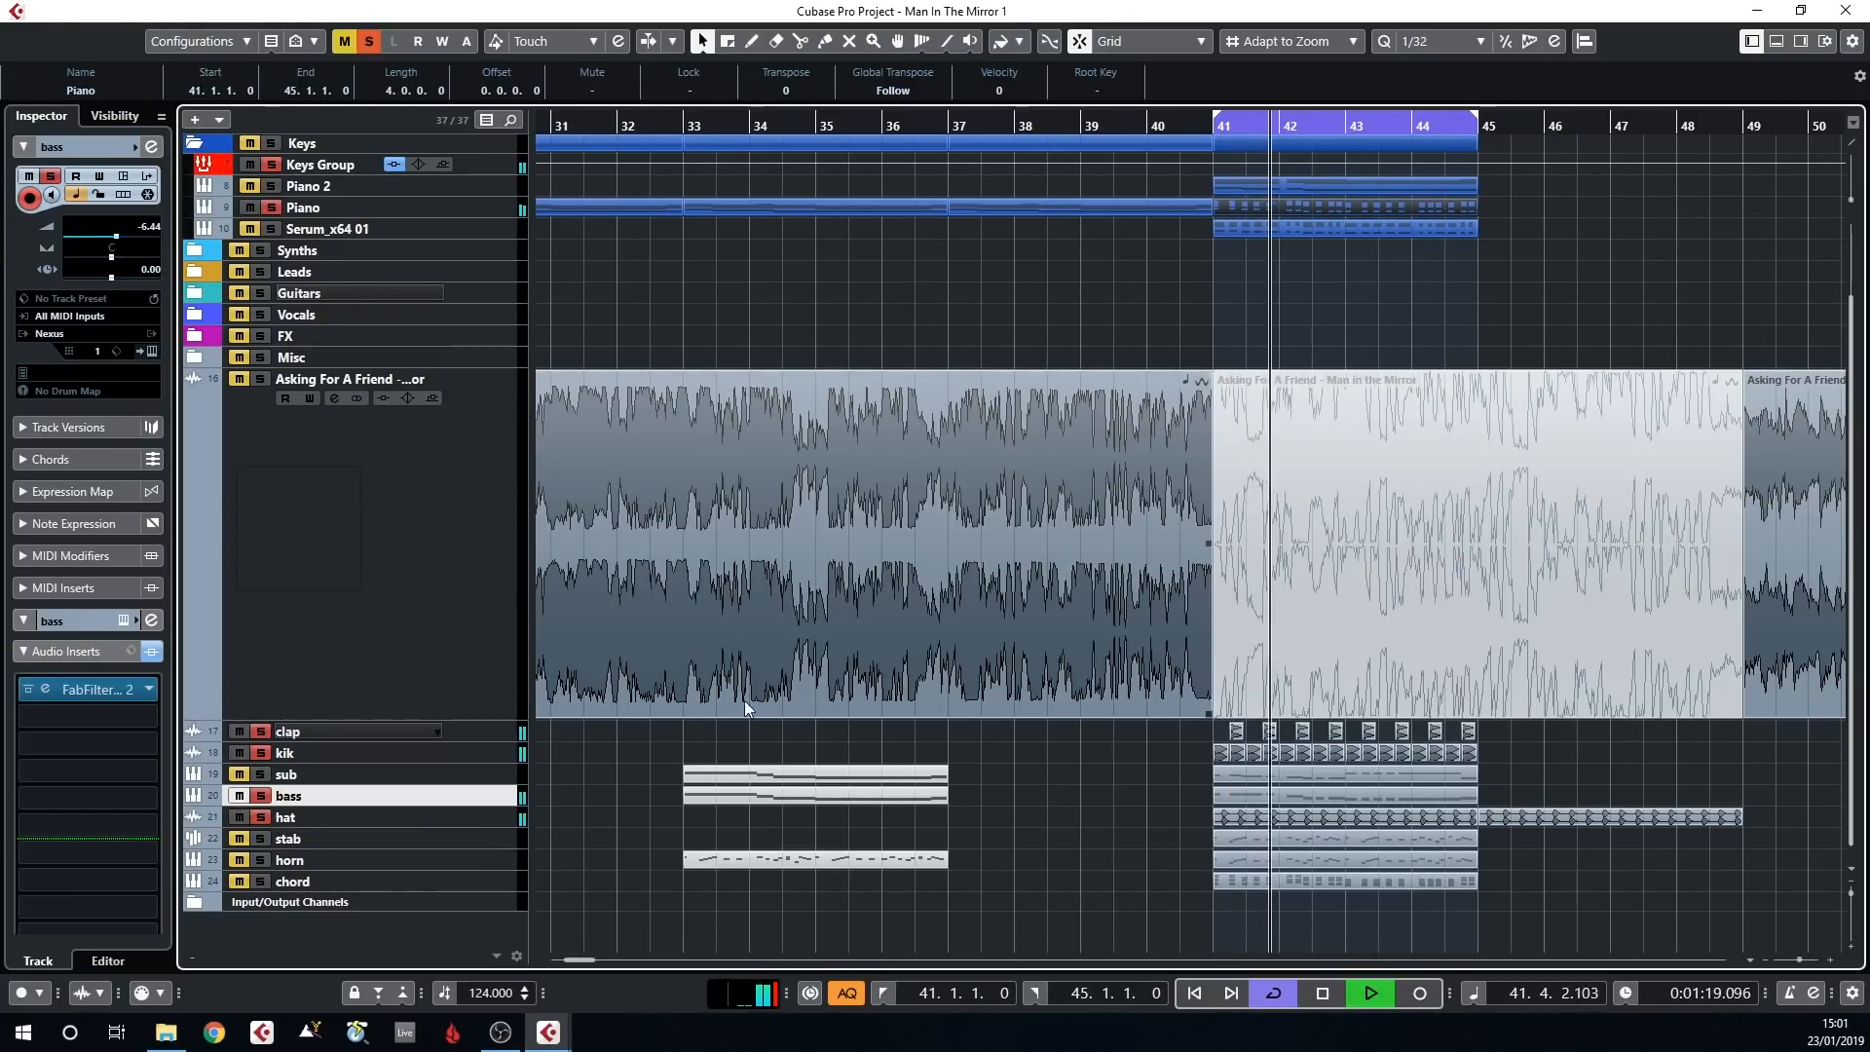
pyautogui.press('space')
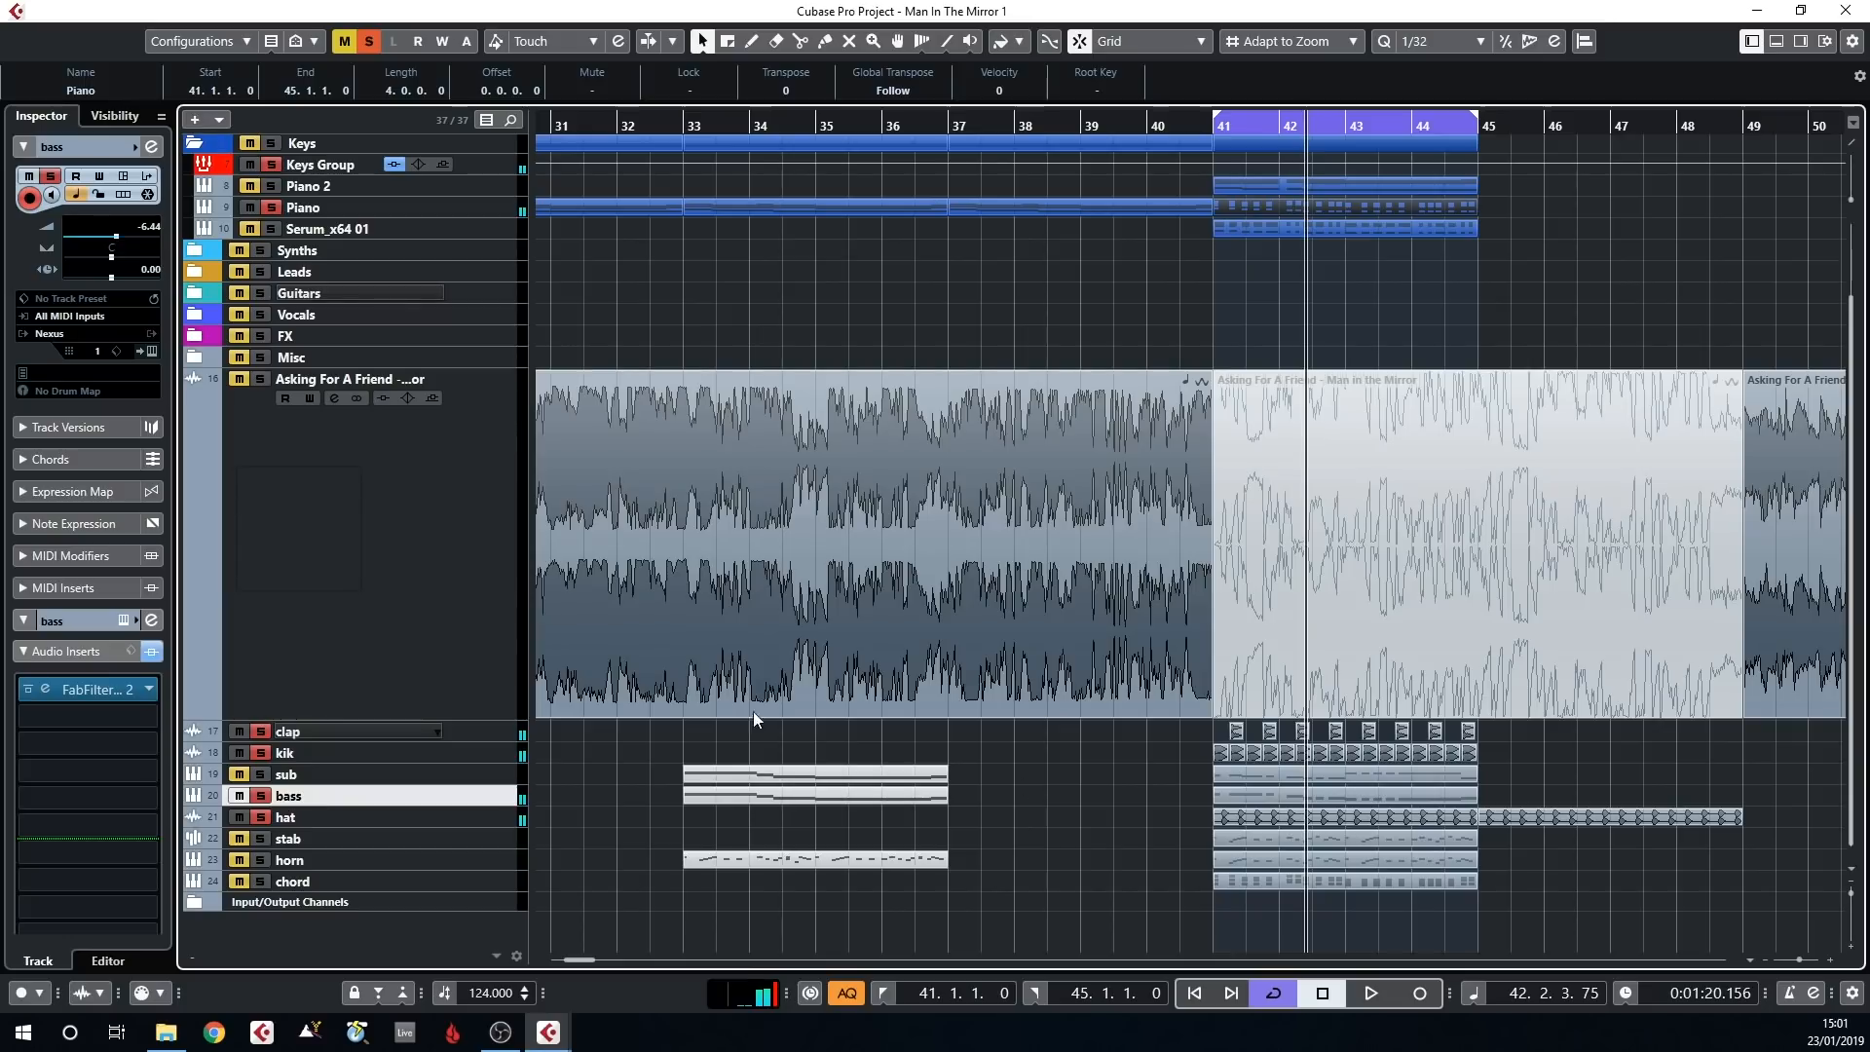
pyautogui.click(260, 857)
pyautogui.click(284, 842)
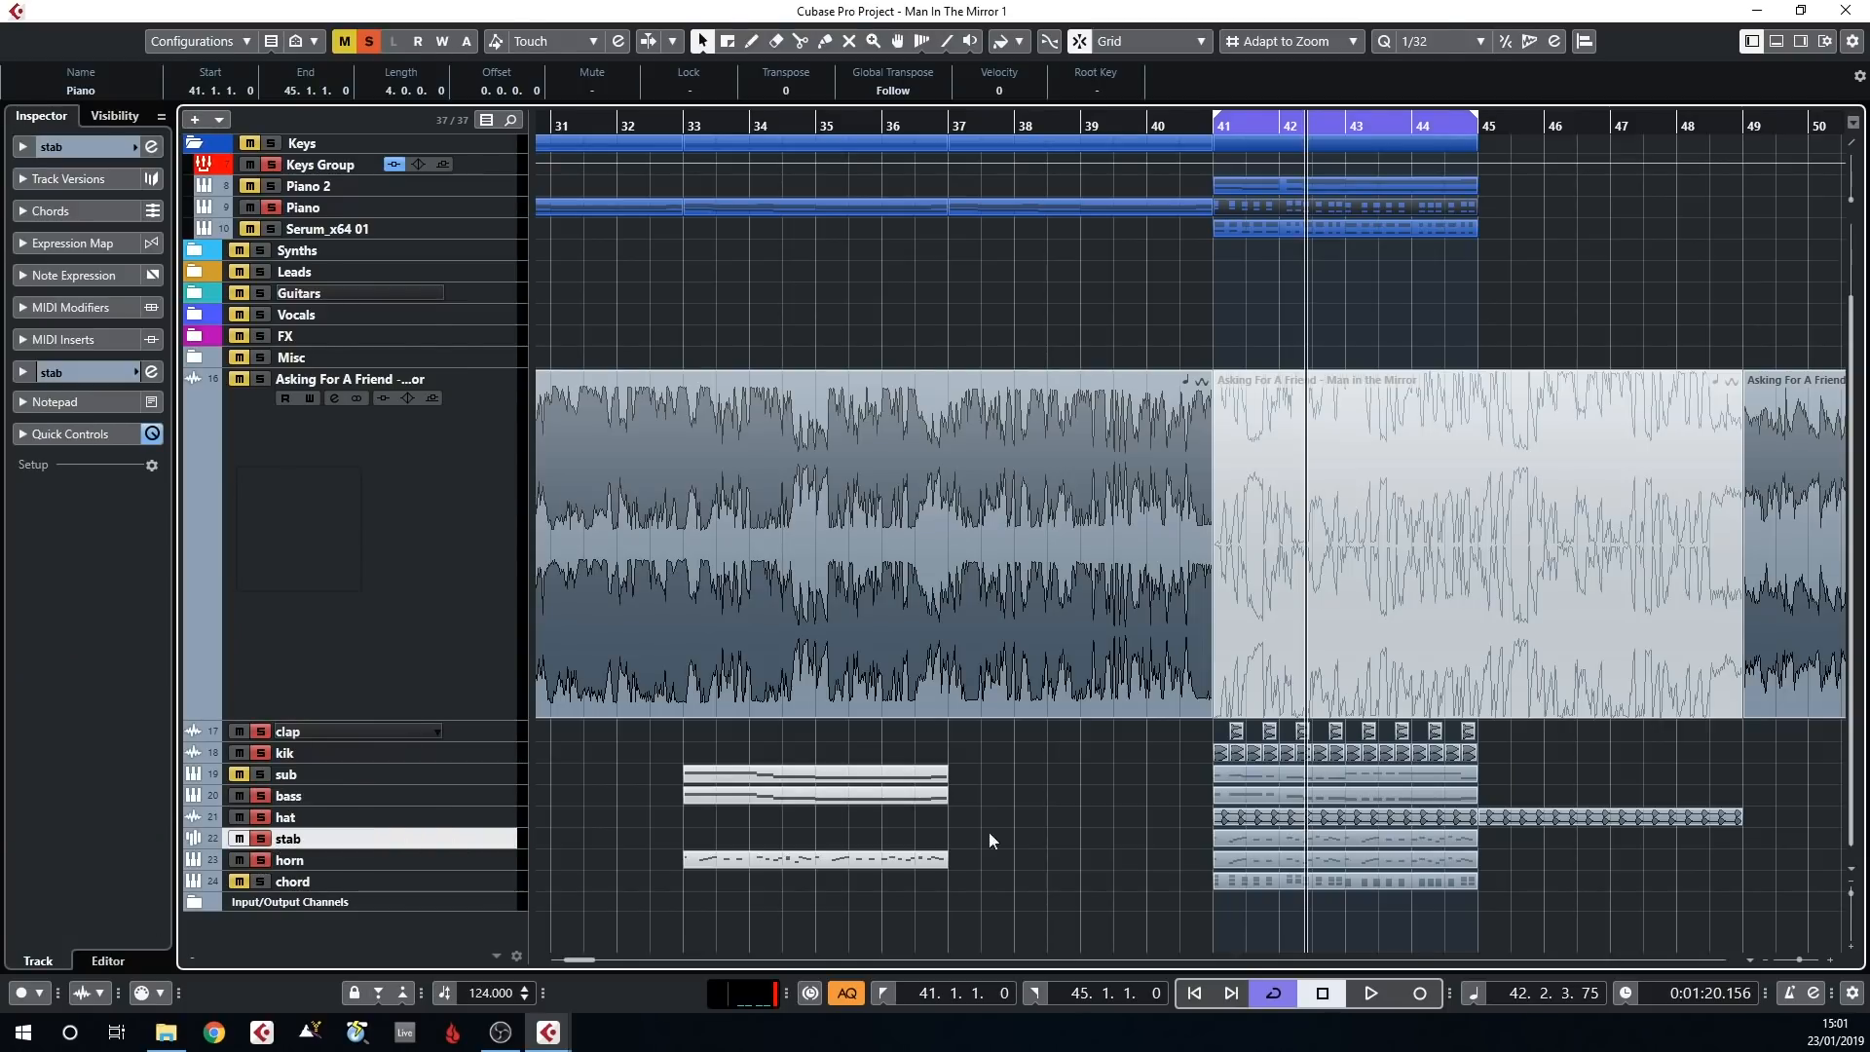
# Open the stab part in bars 41 to 45 in the Key Editor and examine its notes
pyautogui.doubleClick(1260, 836)
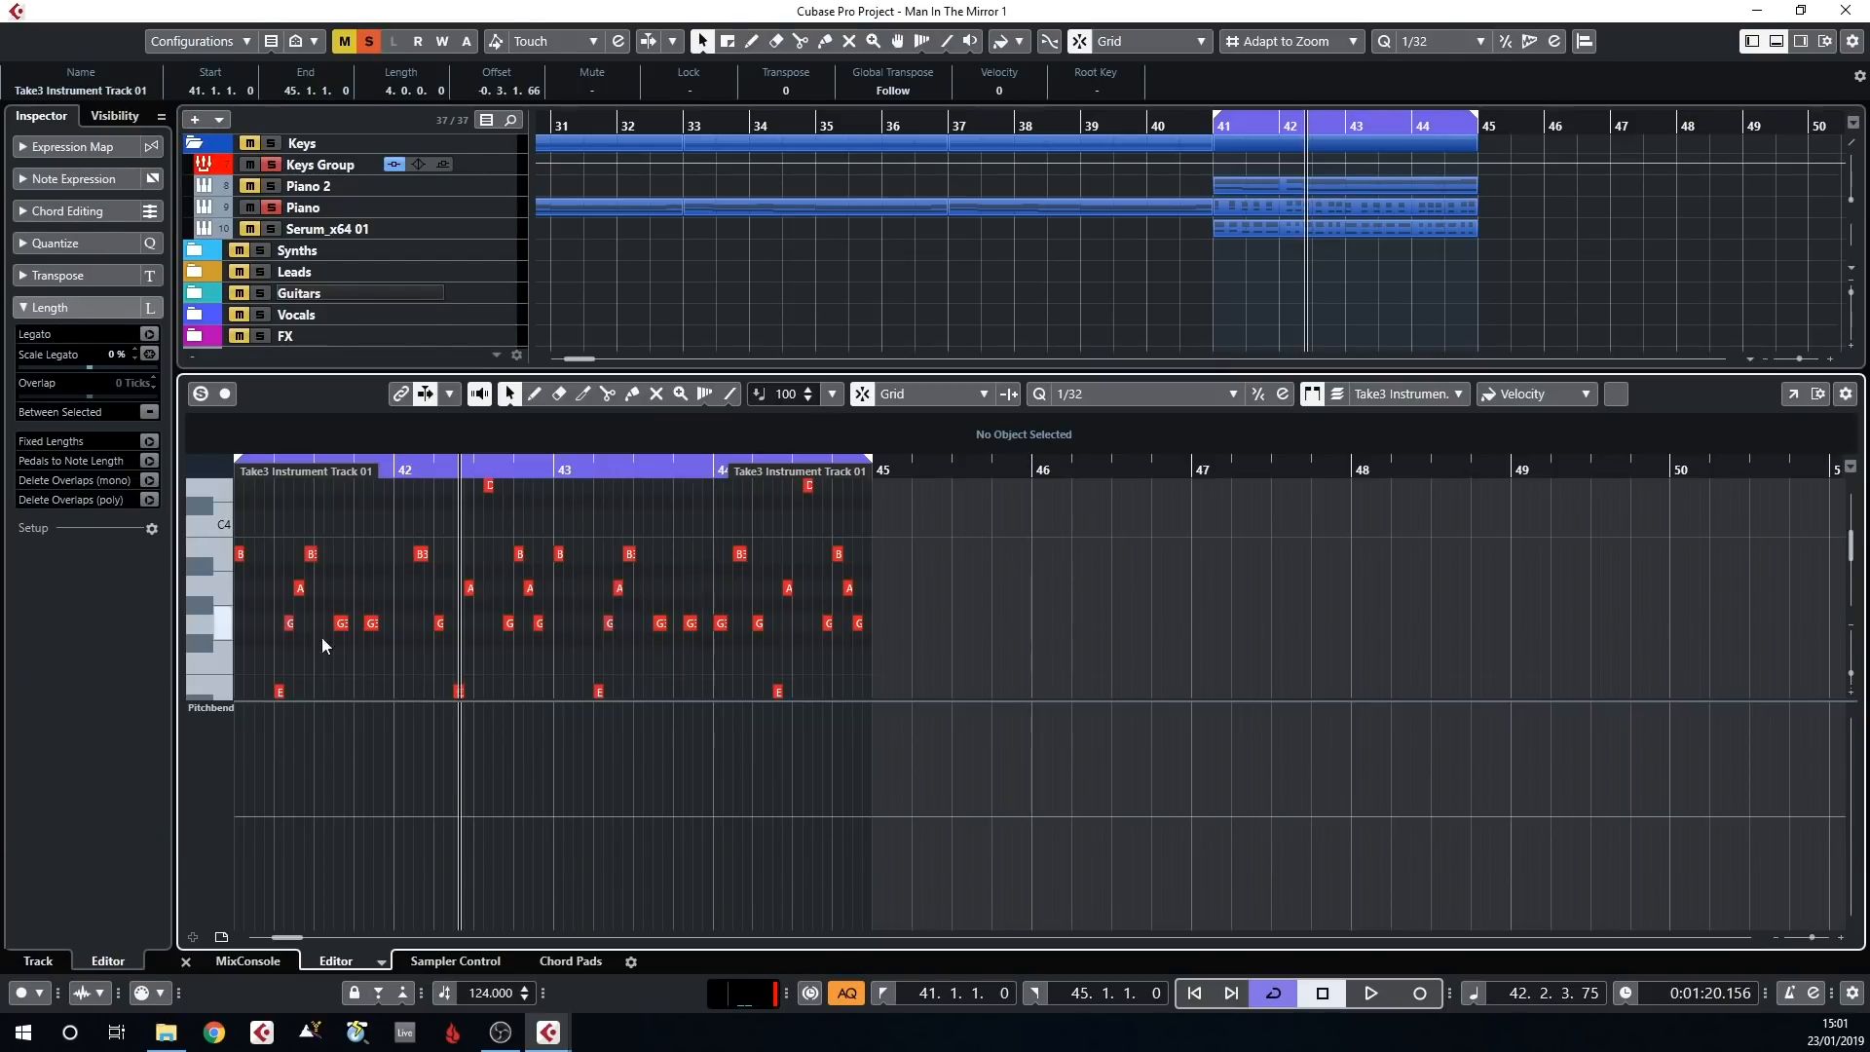
pyautogui.scroll(-3, 326, 639)
pyautogui.scroll(4, 261, 626)
pyautogui.scroll(-1, 315, 584)
pyautogui.scroll(1, 316, 584)
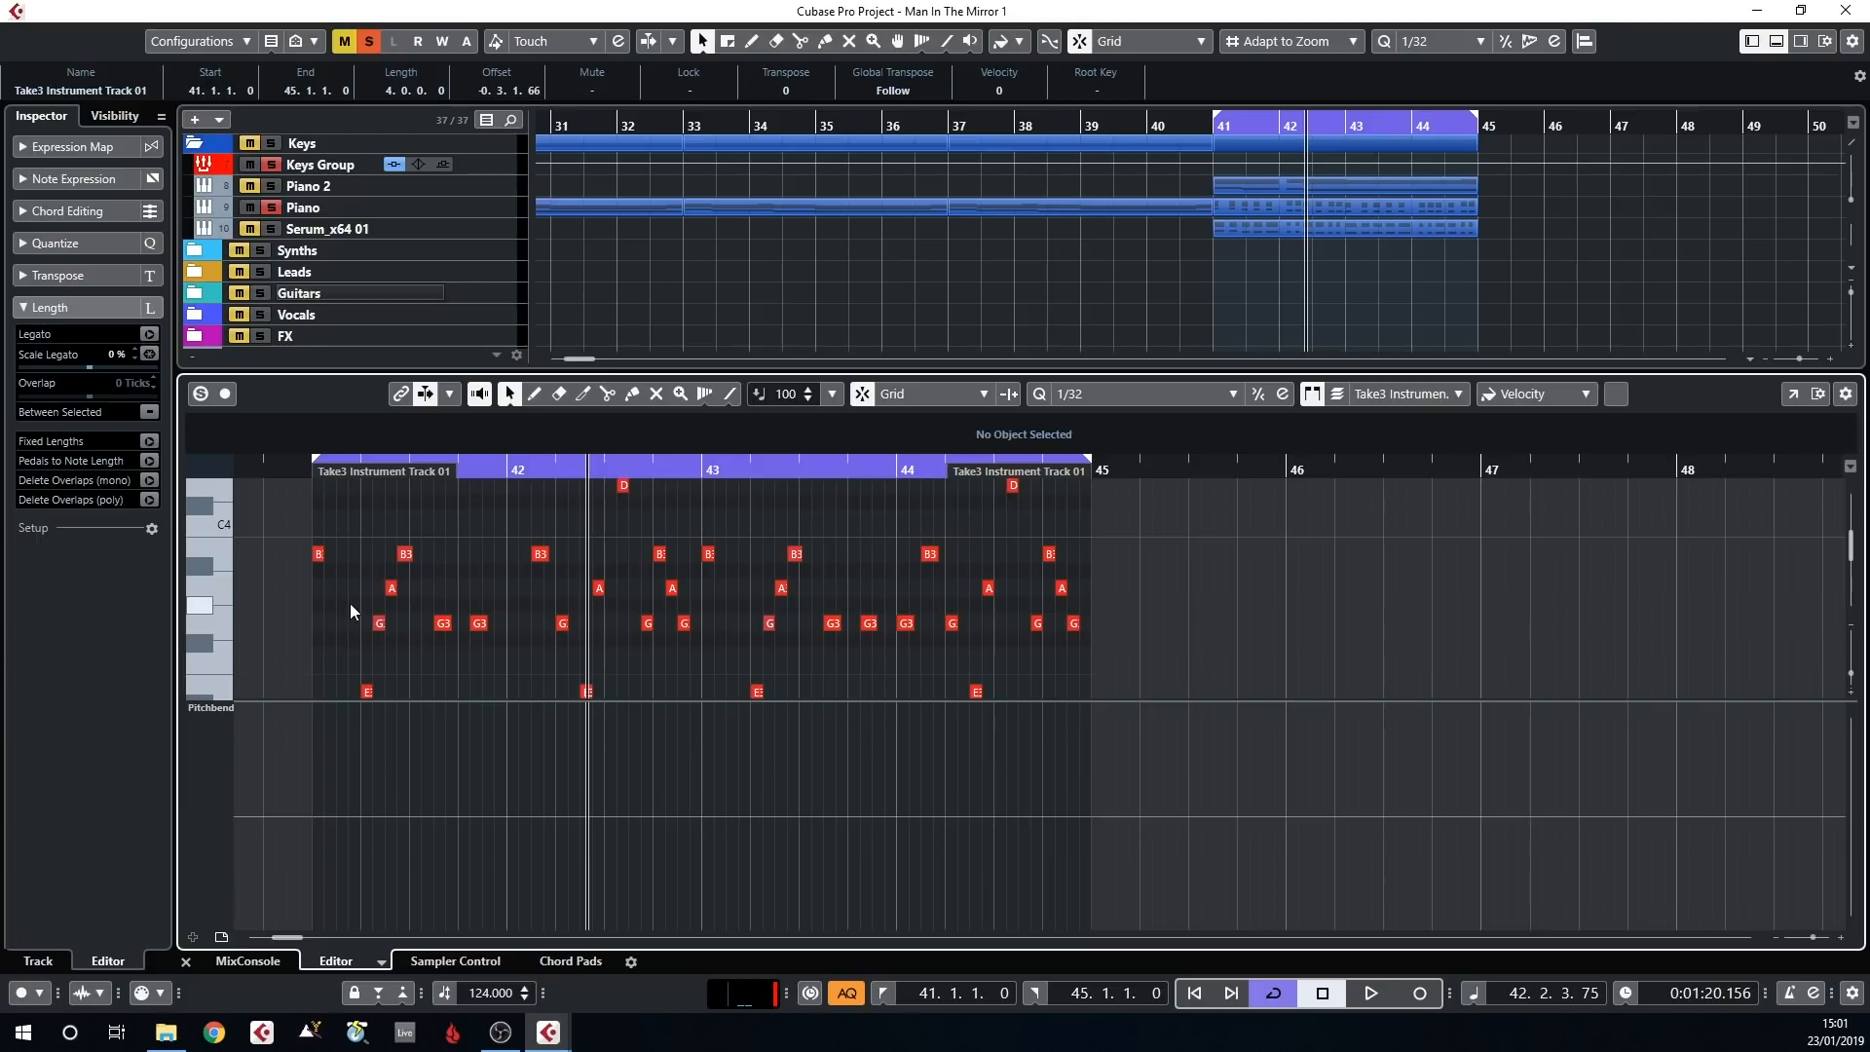
# Close the Key Editor and play the soloed tracks, including stab and horn, from bar 41
pyautogui.click(1216, 128)
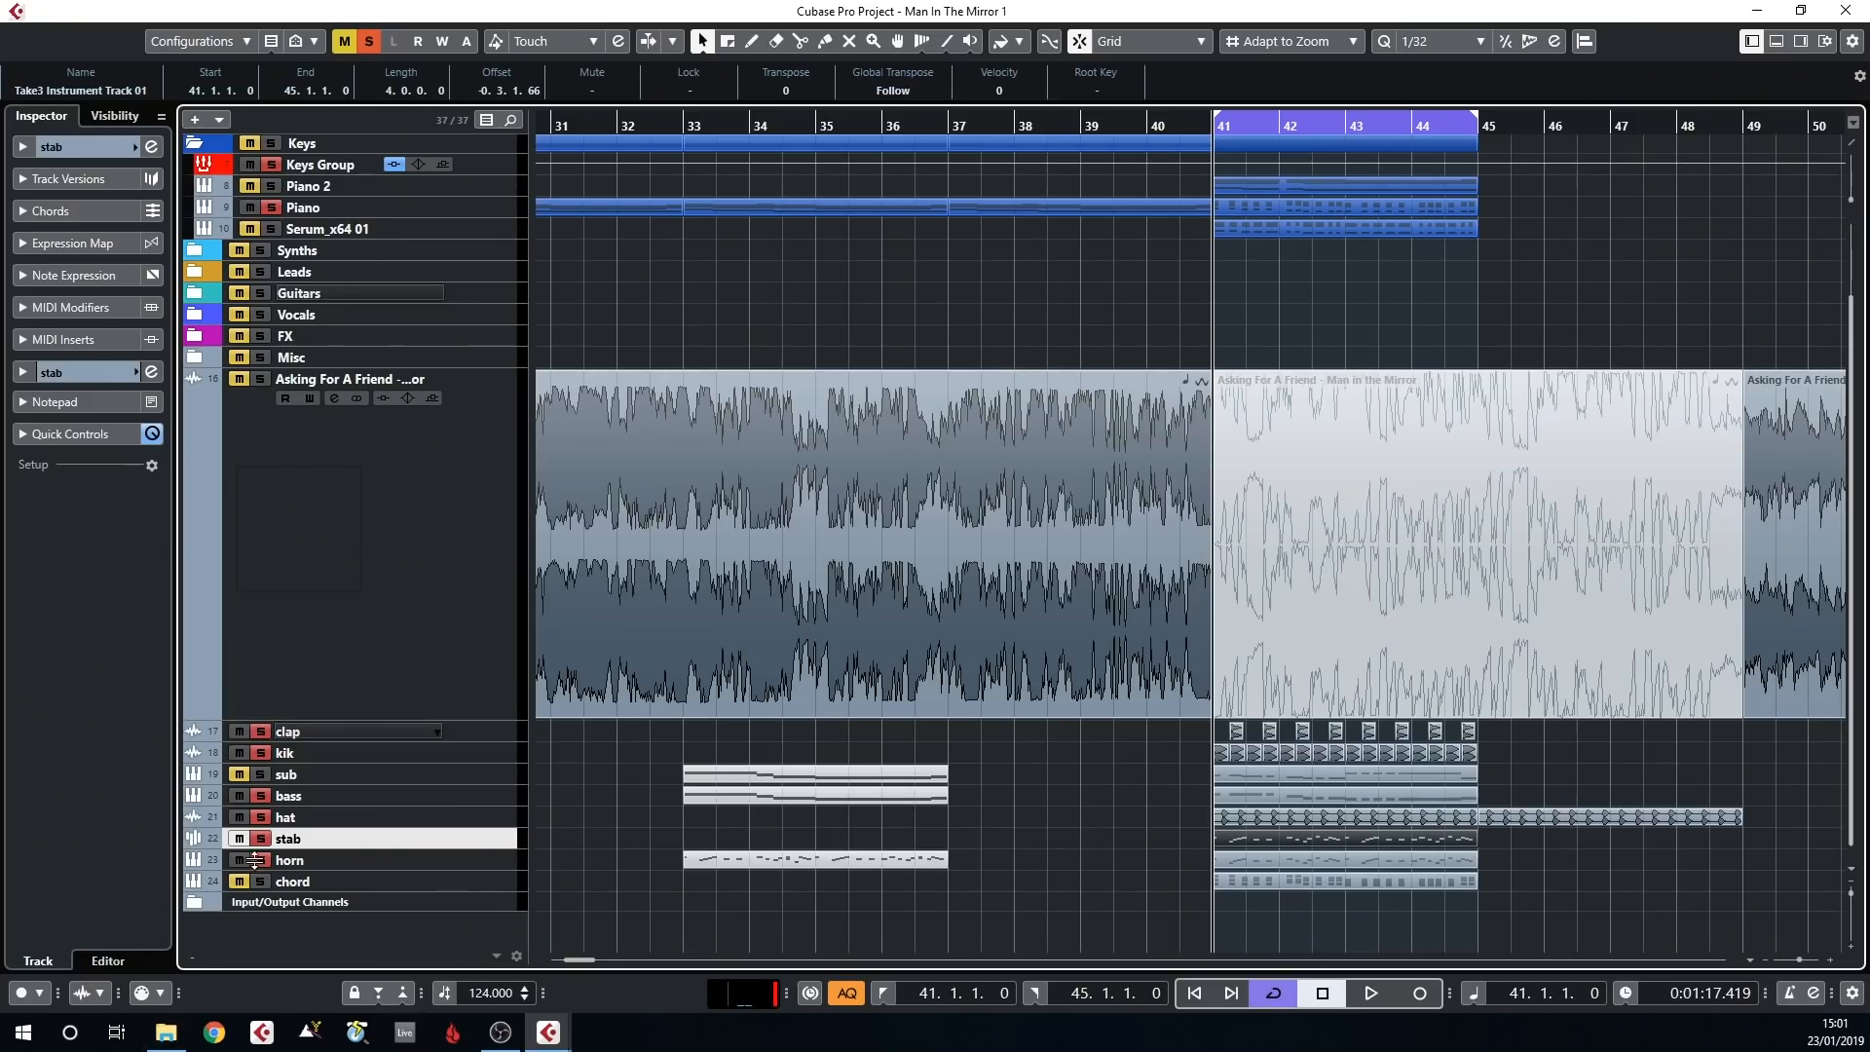
pyautogui.press('space')
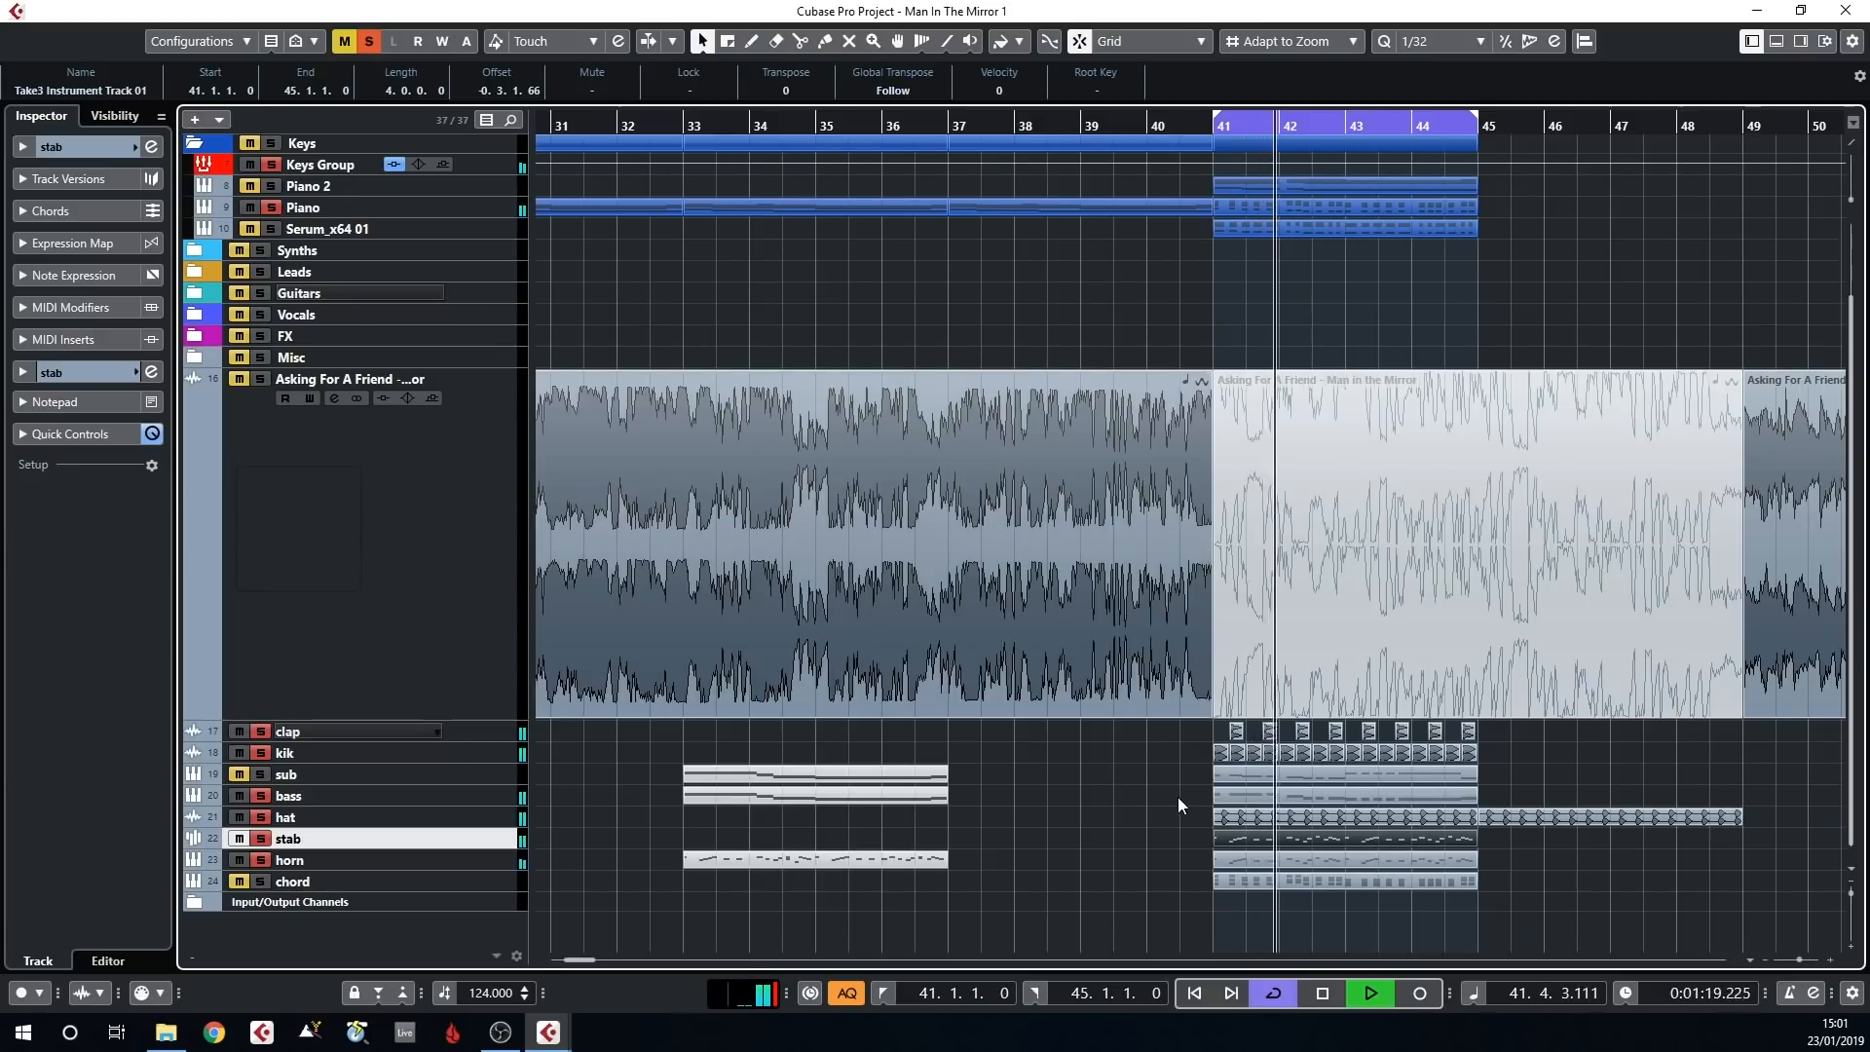
pyautogui.scroll(2, 1178, 796)
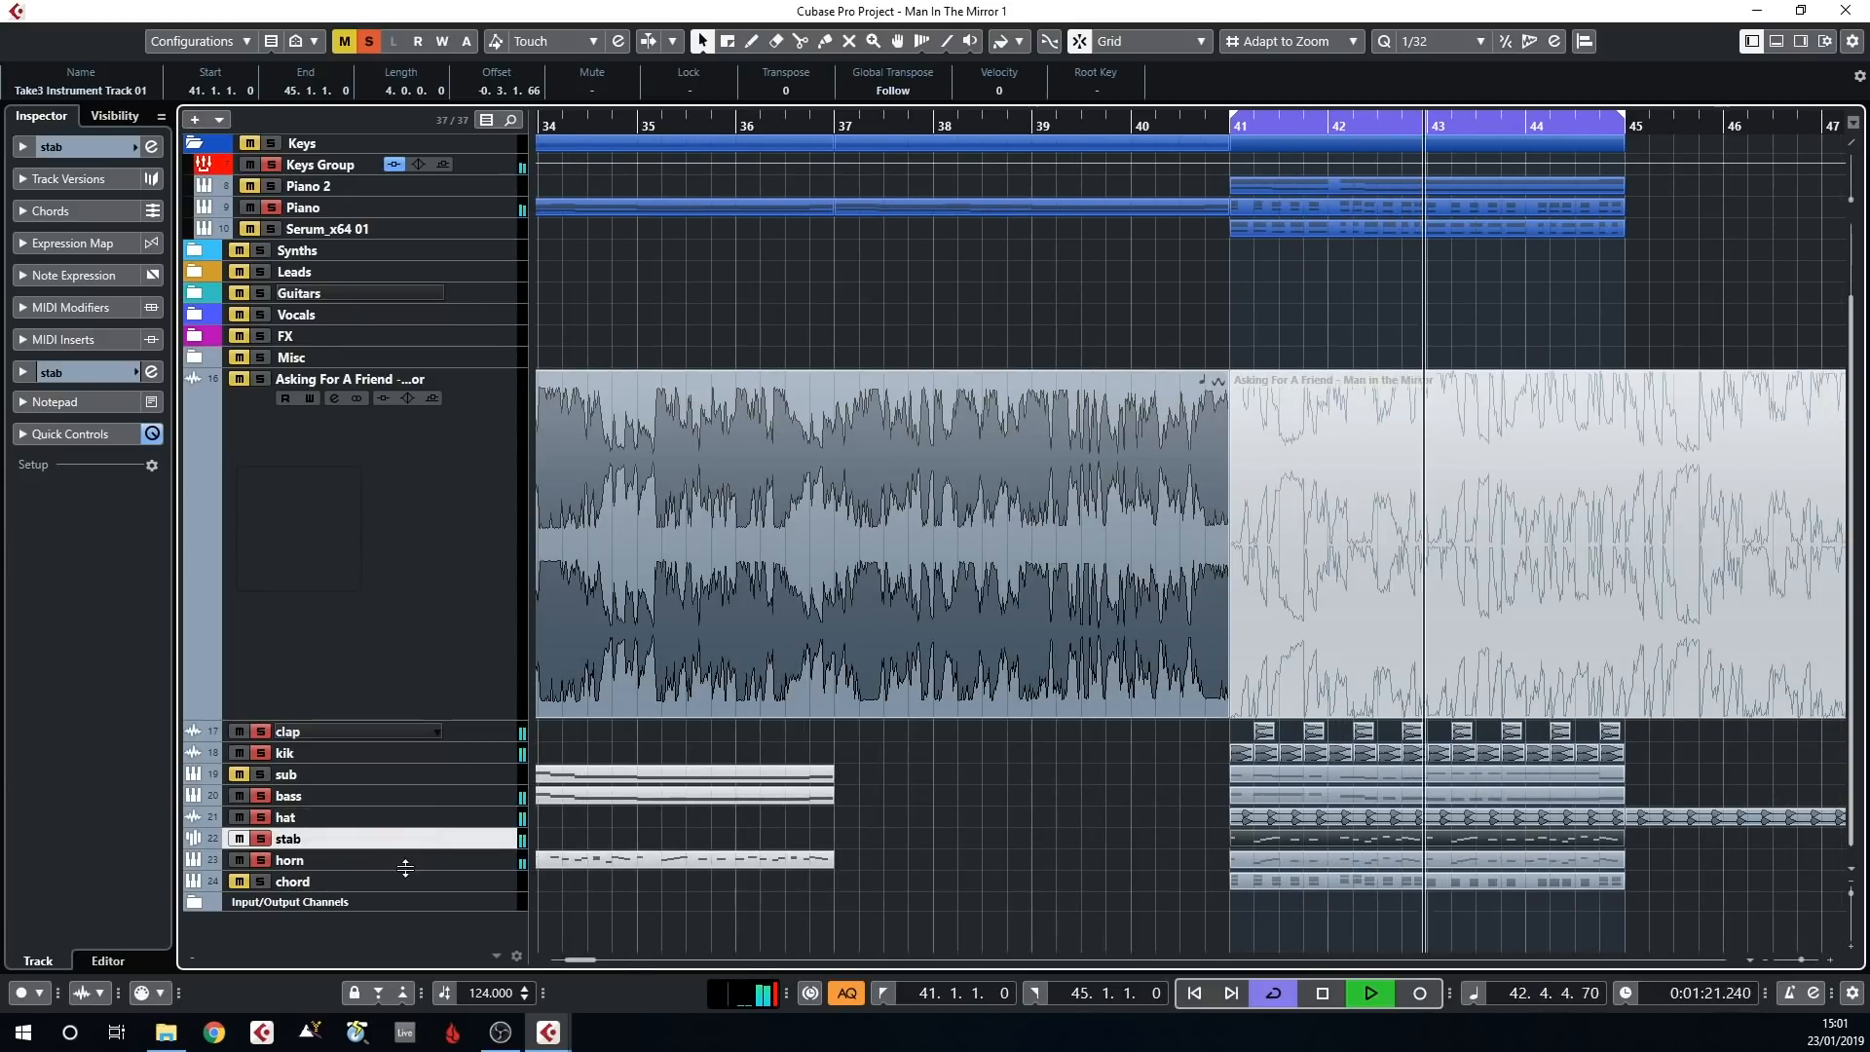
pyautogui.press('space')
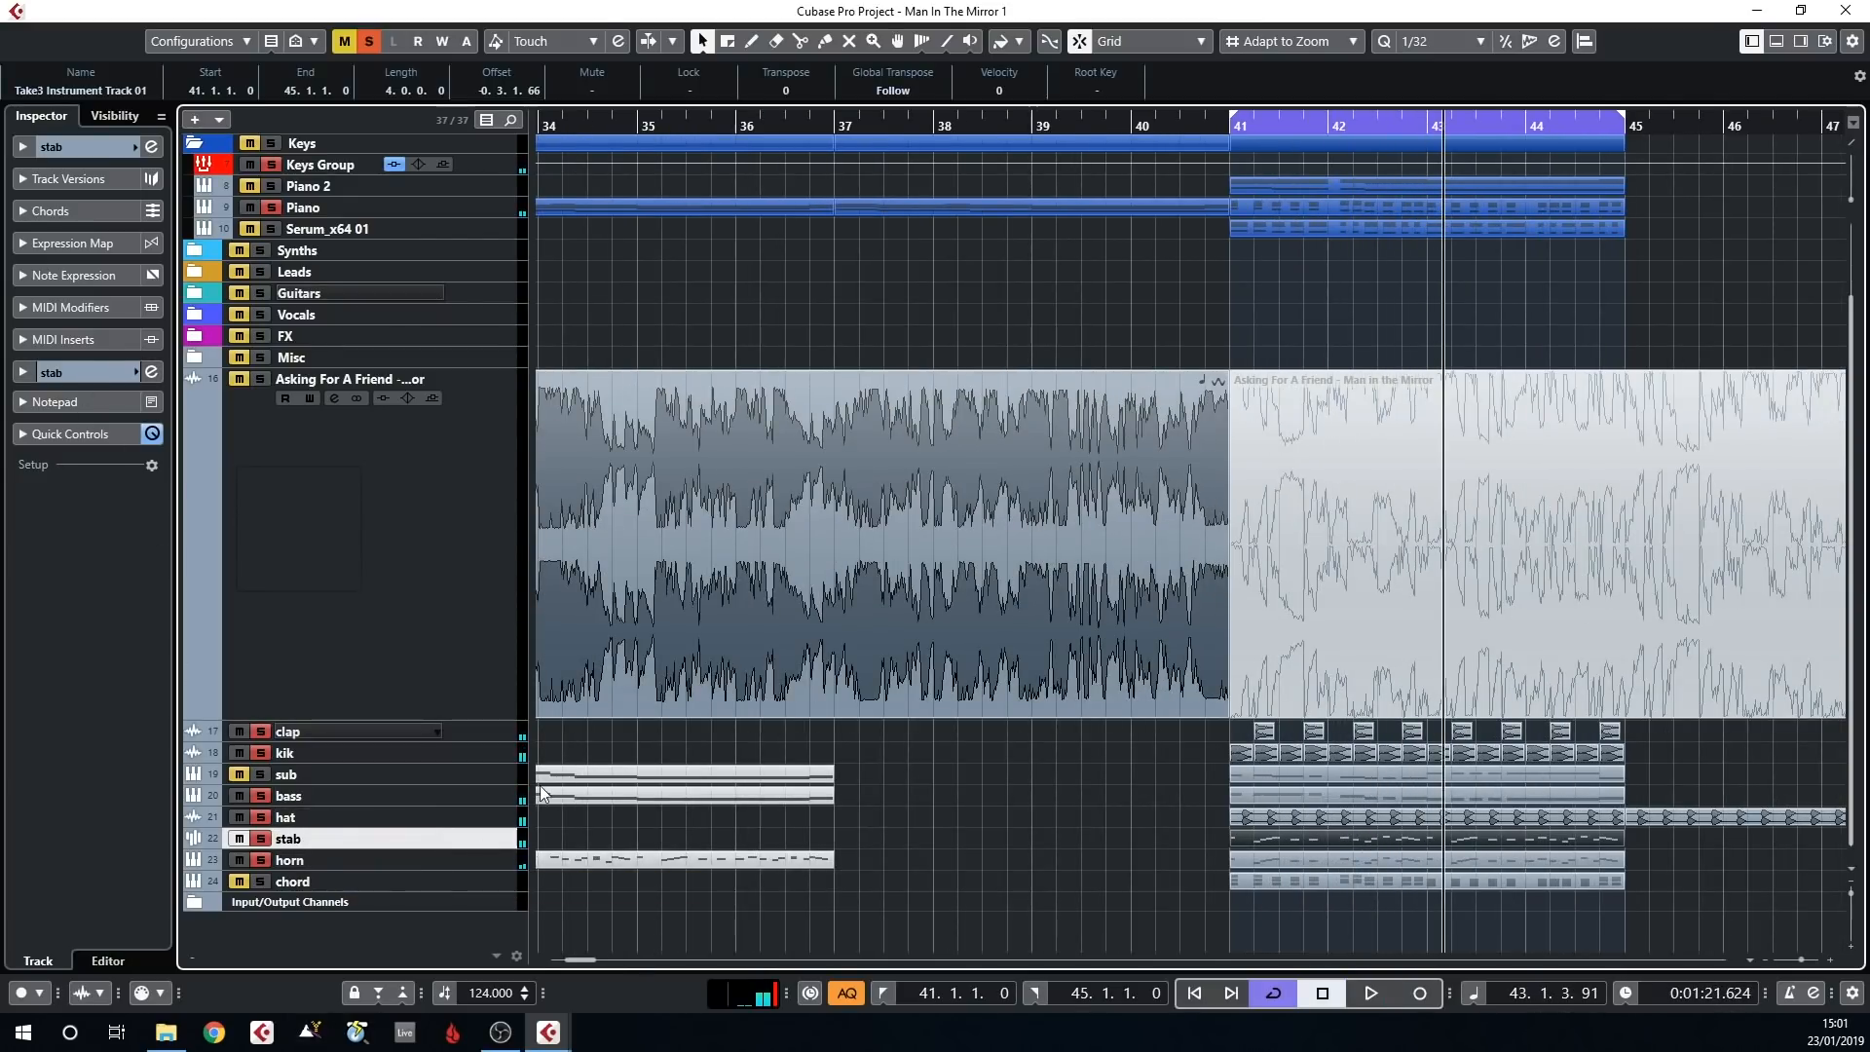
# Show the stab track's VND Synth Stab 067 E.wav sample in Sampler Control and close the lower zone
pyautogui.doubleClick(1307, 838)
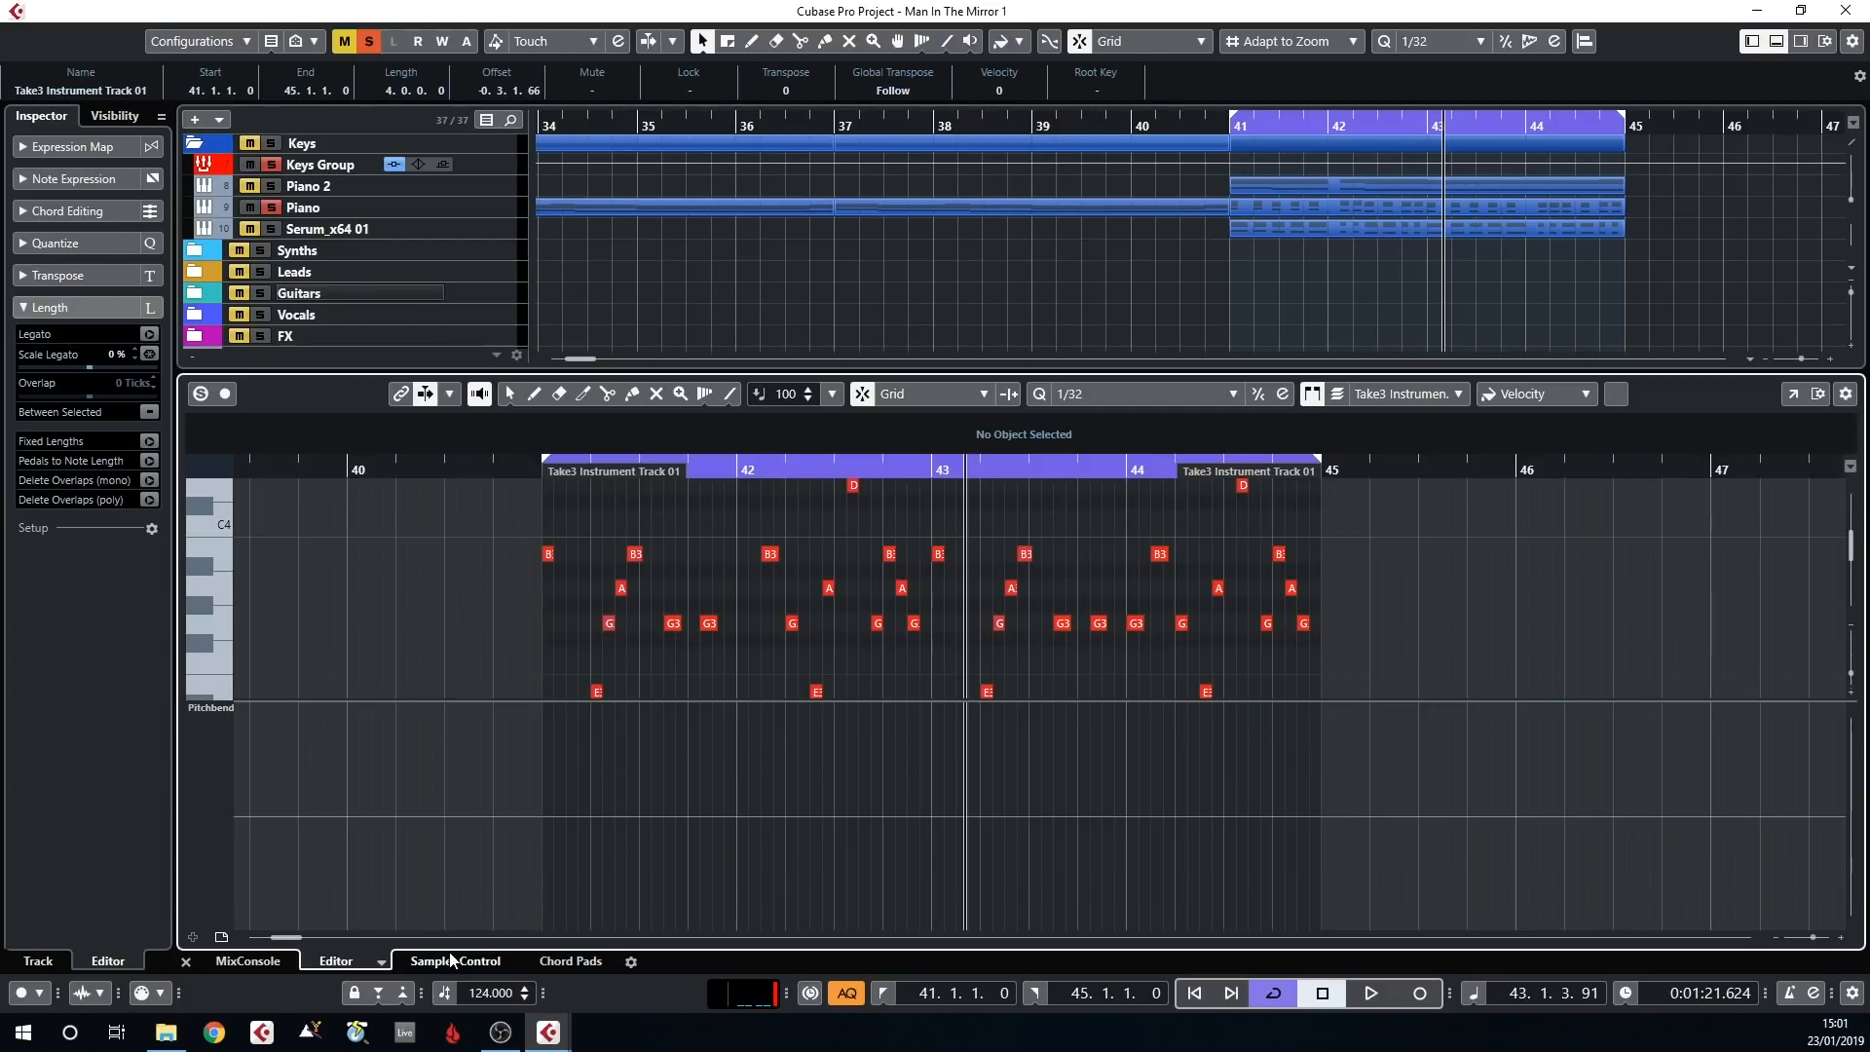
pyautogui.click(452, 964)
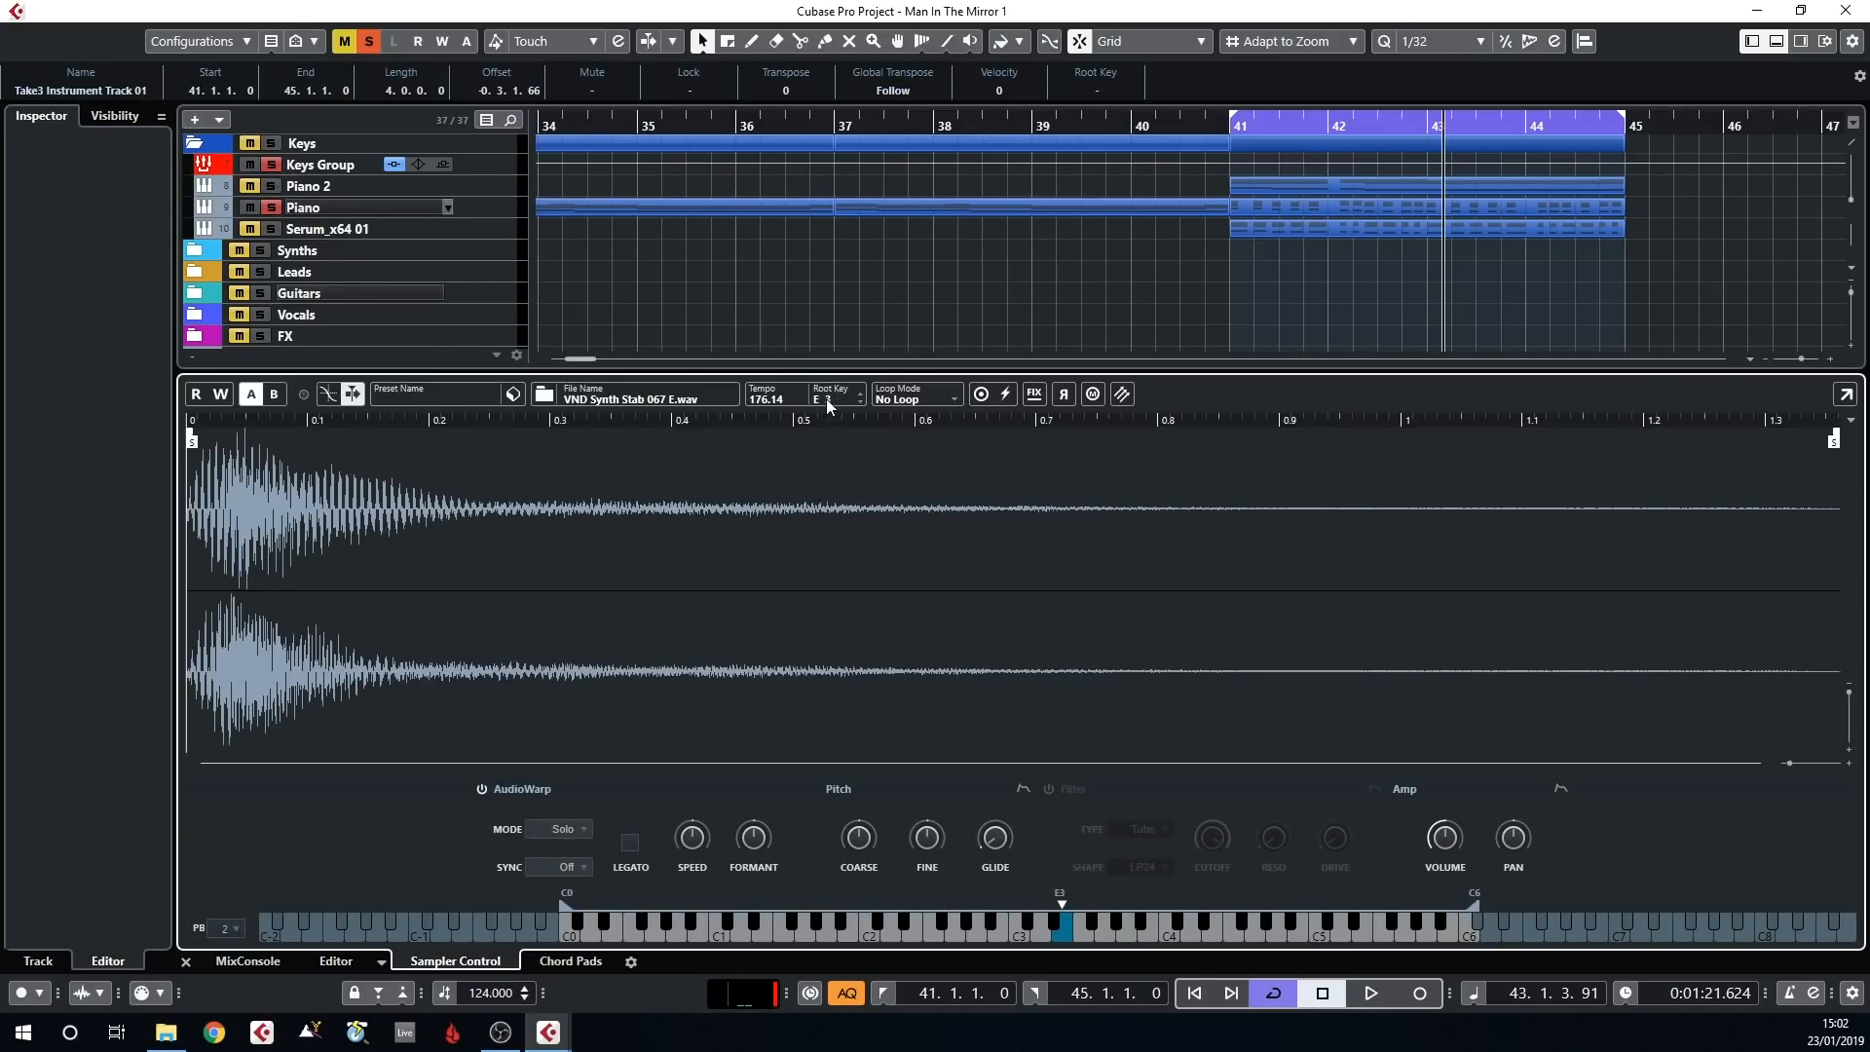
pyautogui.hotkey('ctrl', 'alt', 'b')
# Open the horn track's Nexus instrument to view its PL Chemicals preset and close it
pyautogui.click(289, 861)
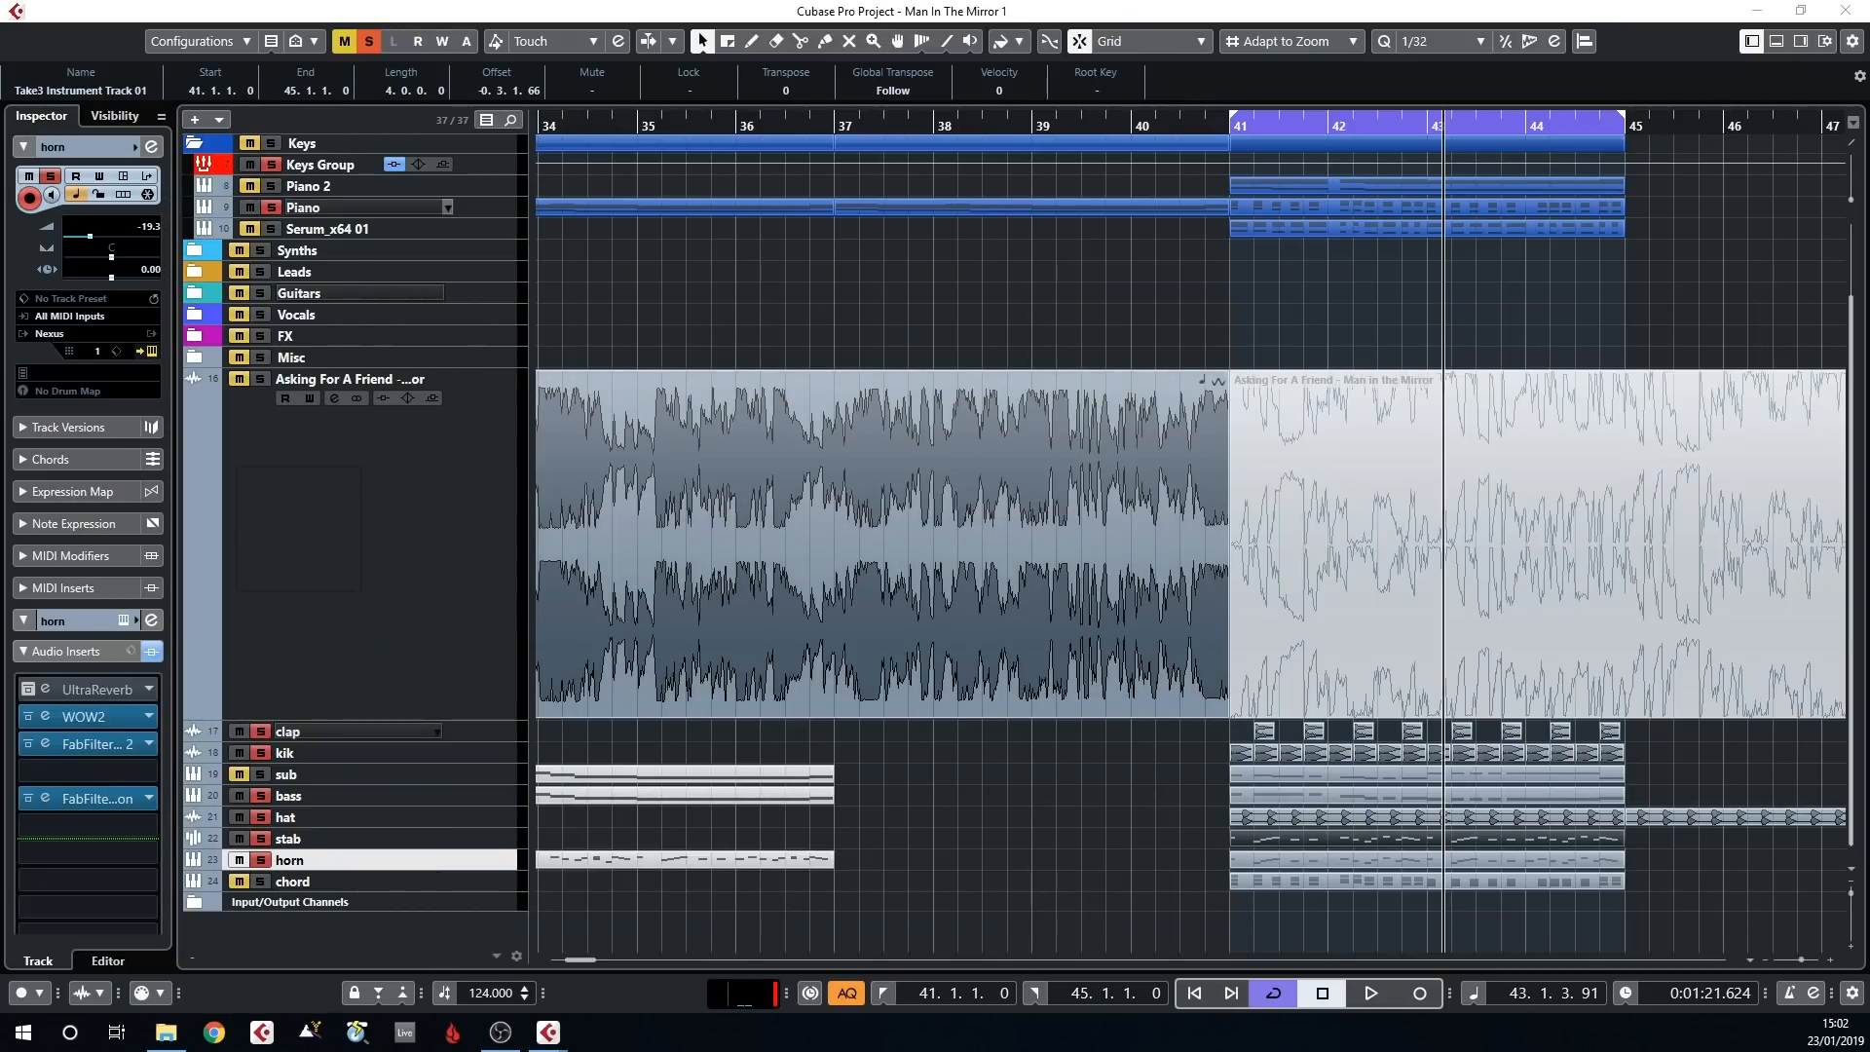
pyautogui.moveTo(0, 222); pyautogui.dragTo(957, 224)
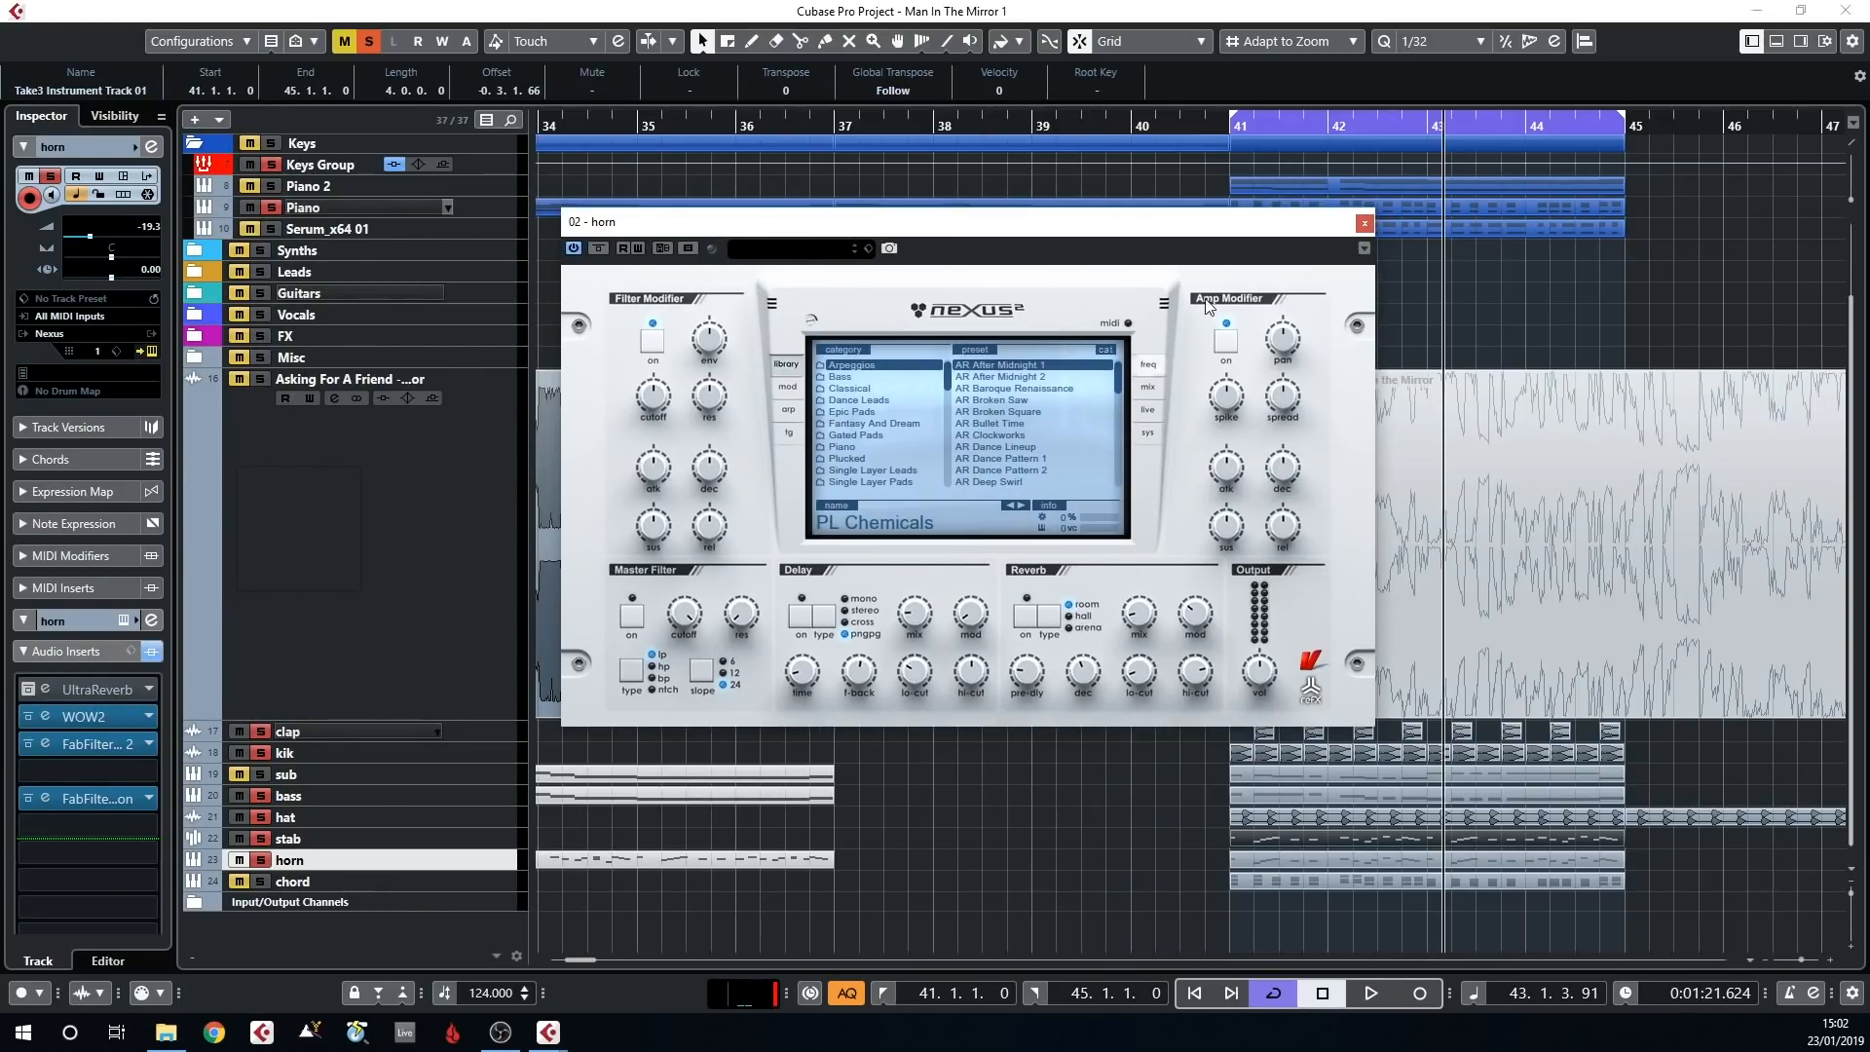
pyautogui.click(1364, 223)
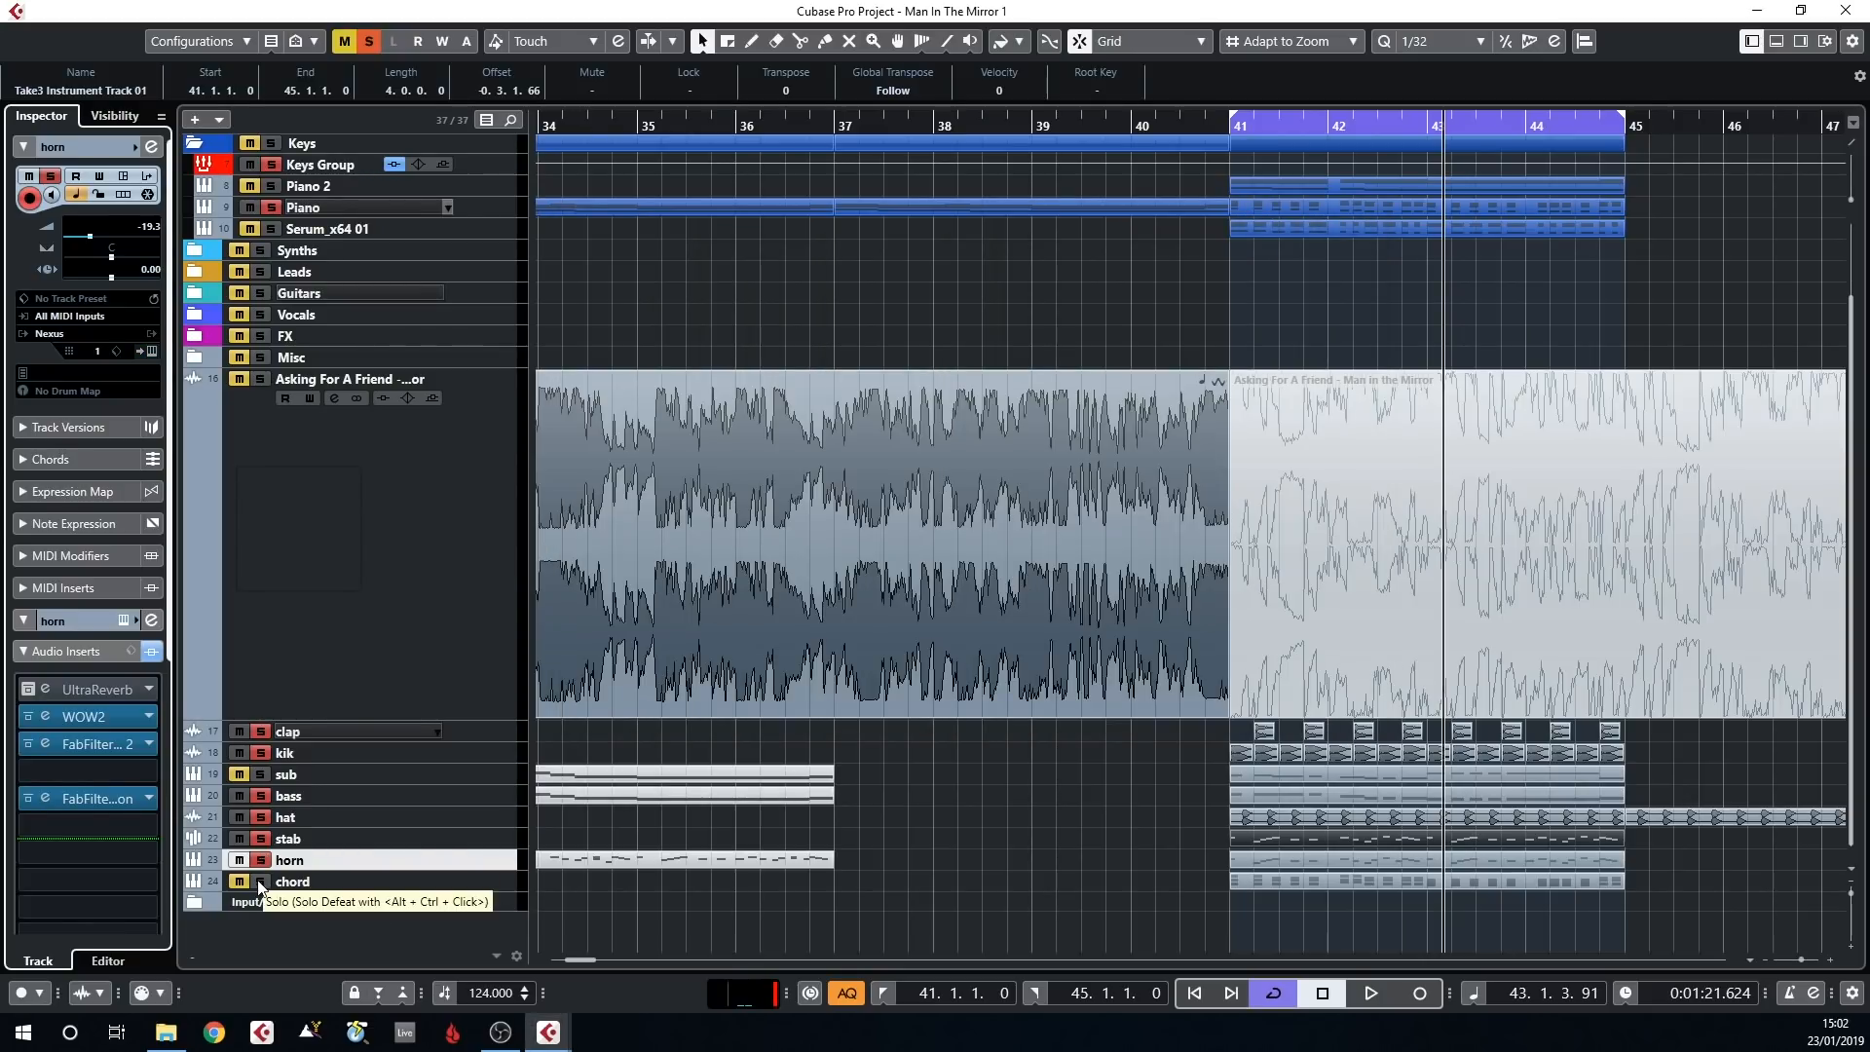
# Solo the Piano 2 and Serum_x64 01 tracks and open Serum to view its PIANO - Hexa preset
pyautogui.click(267, 185)
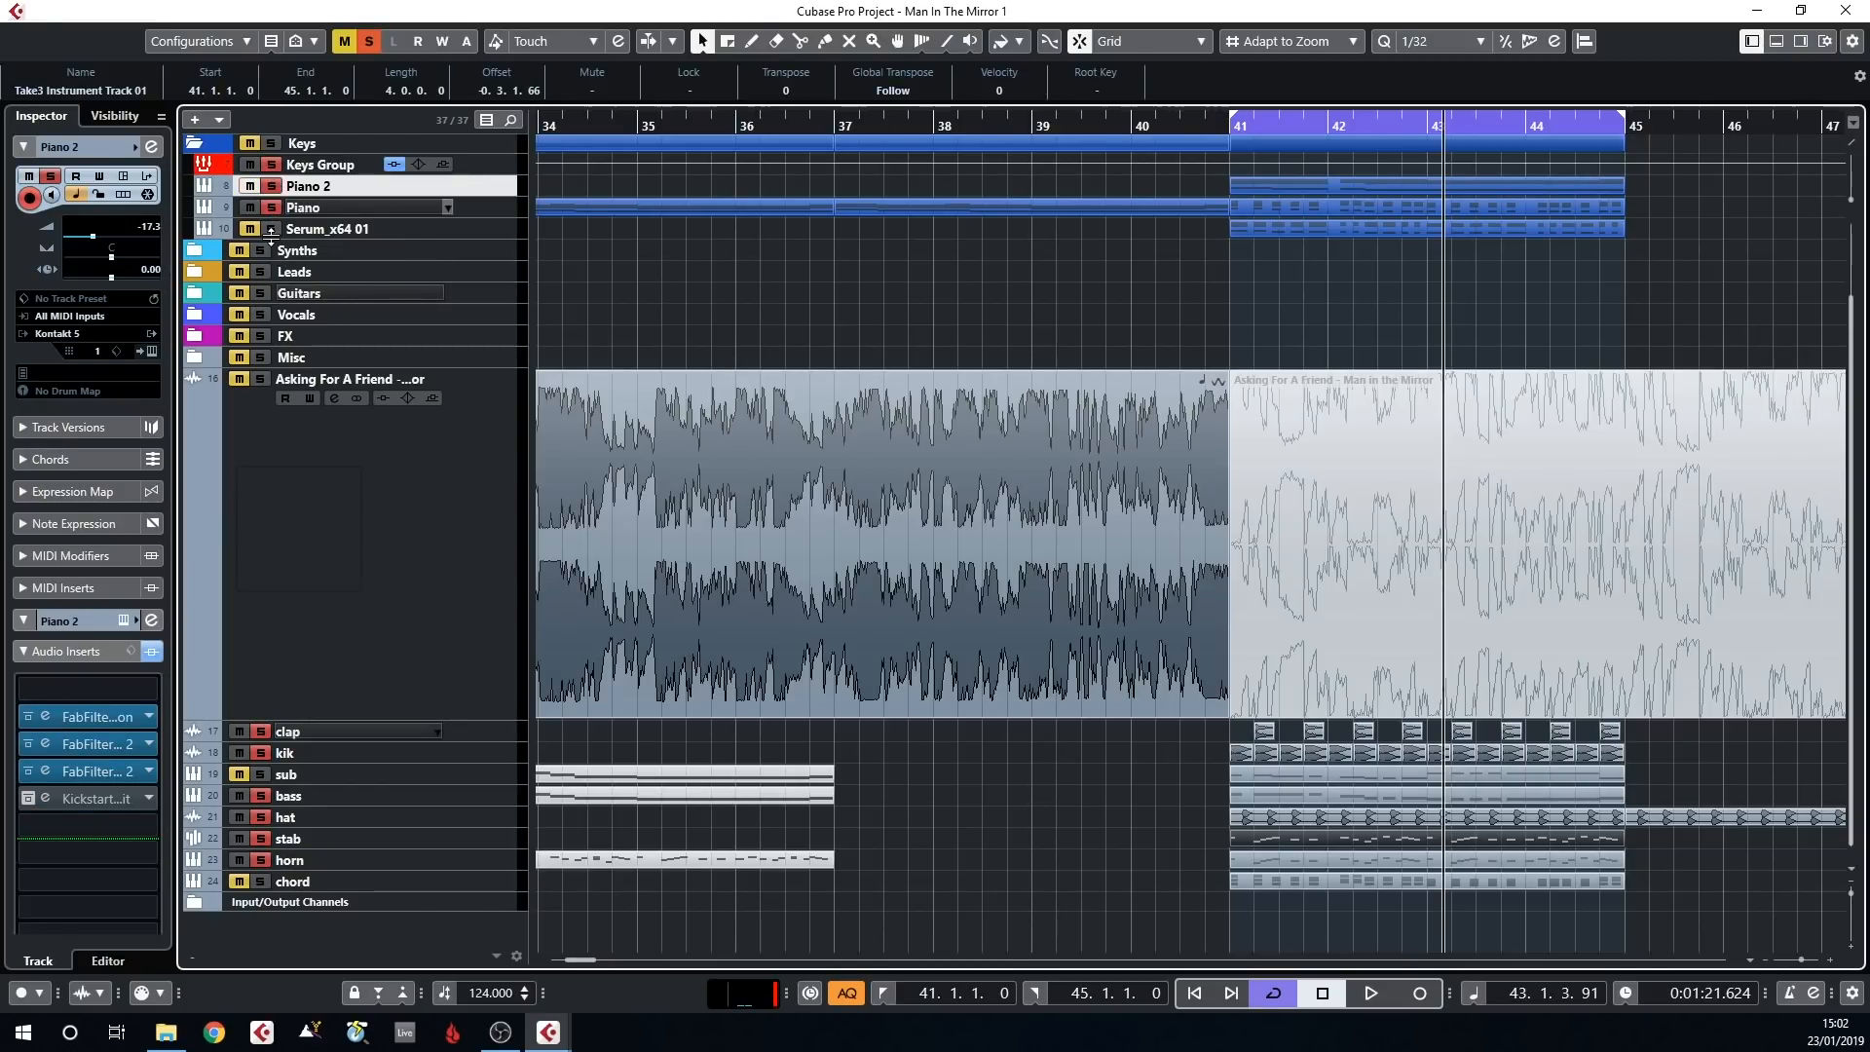
pyautogui.click(309, 232)
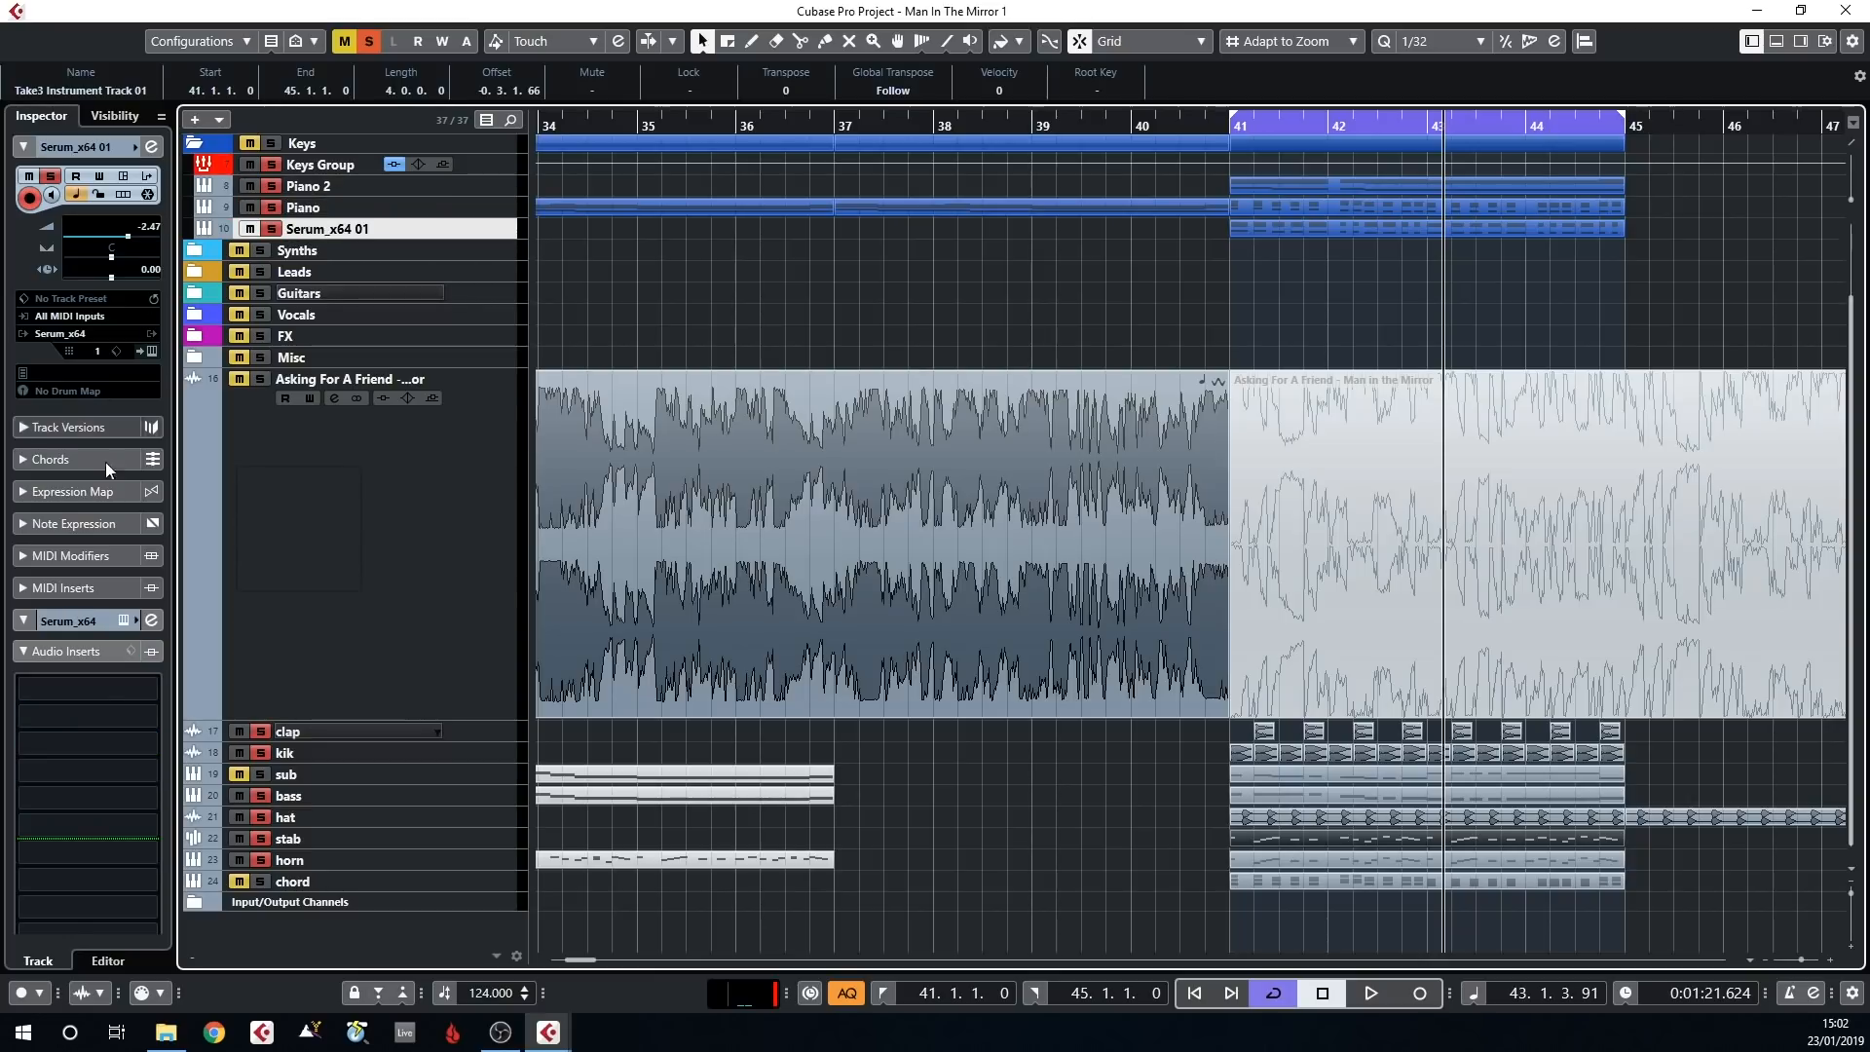
pyautogui.click(140, 354)
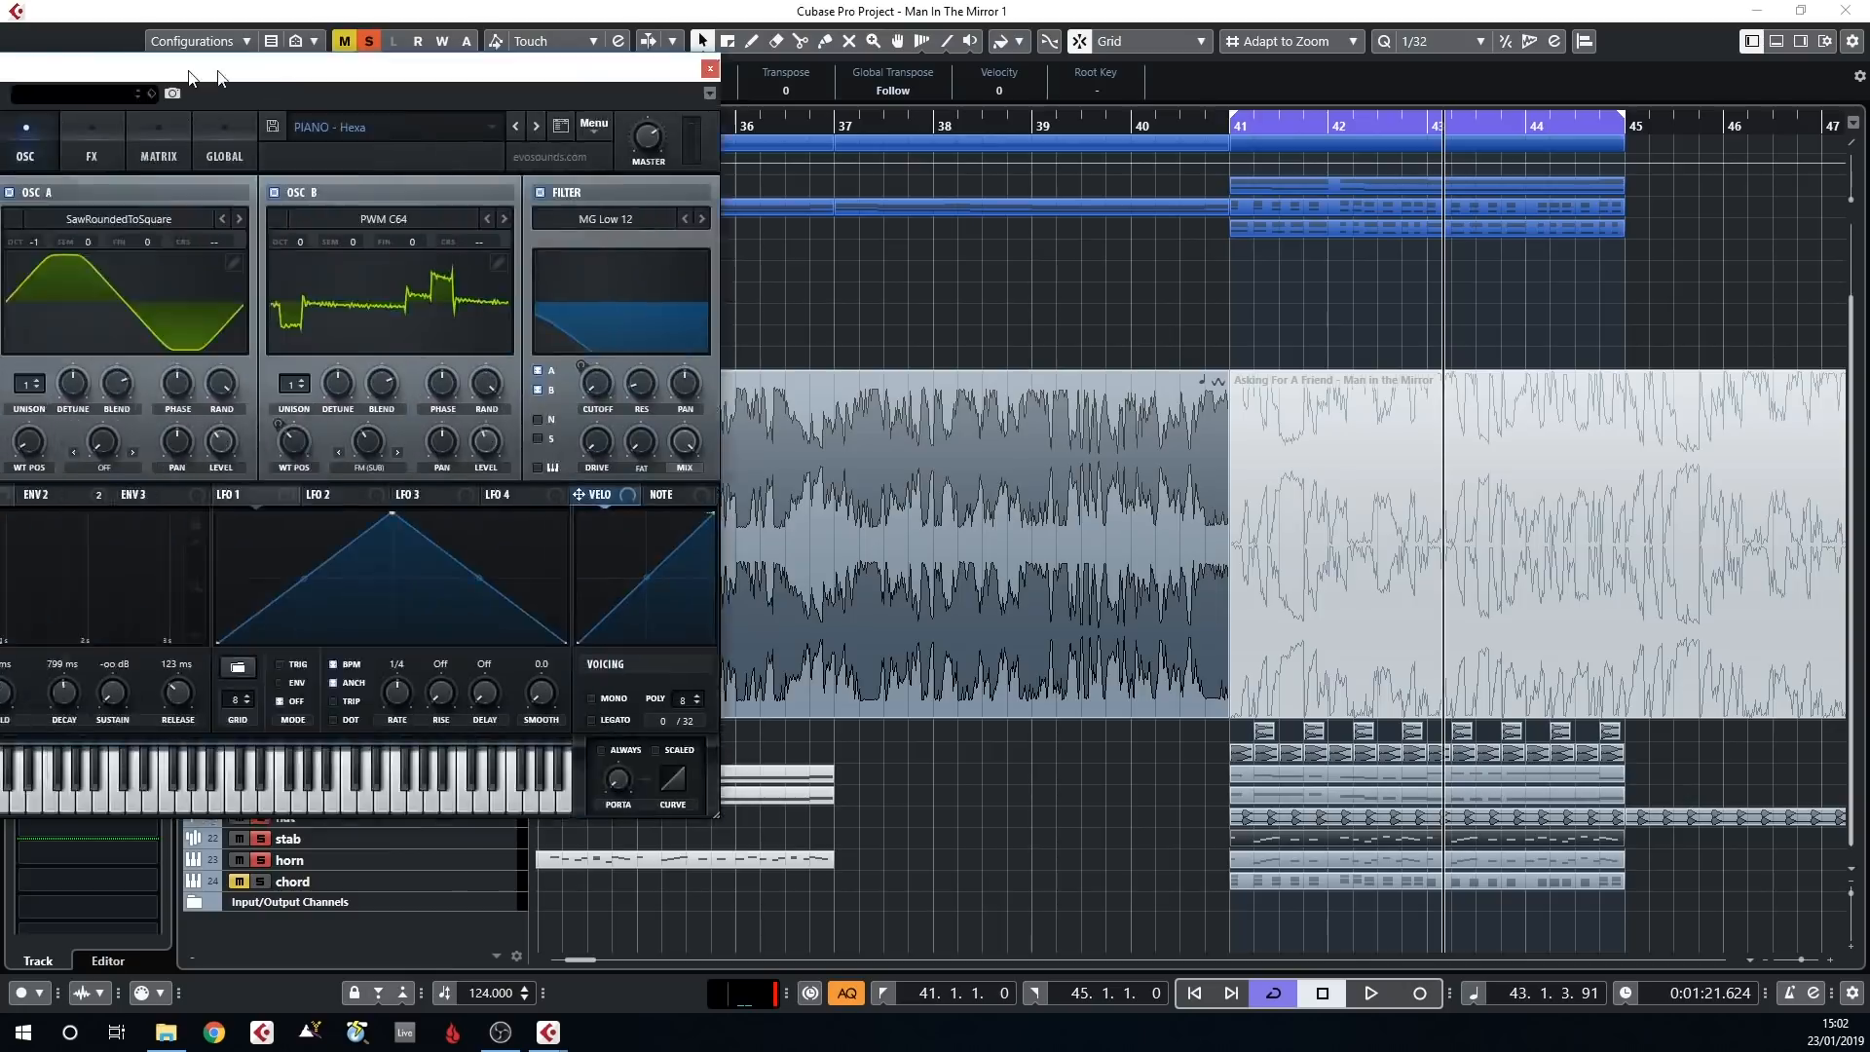
pyautogui.moveTo(191, 76); pyautogui.dragTo(751, 118)
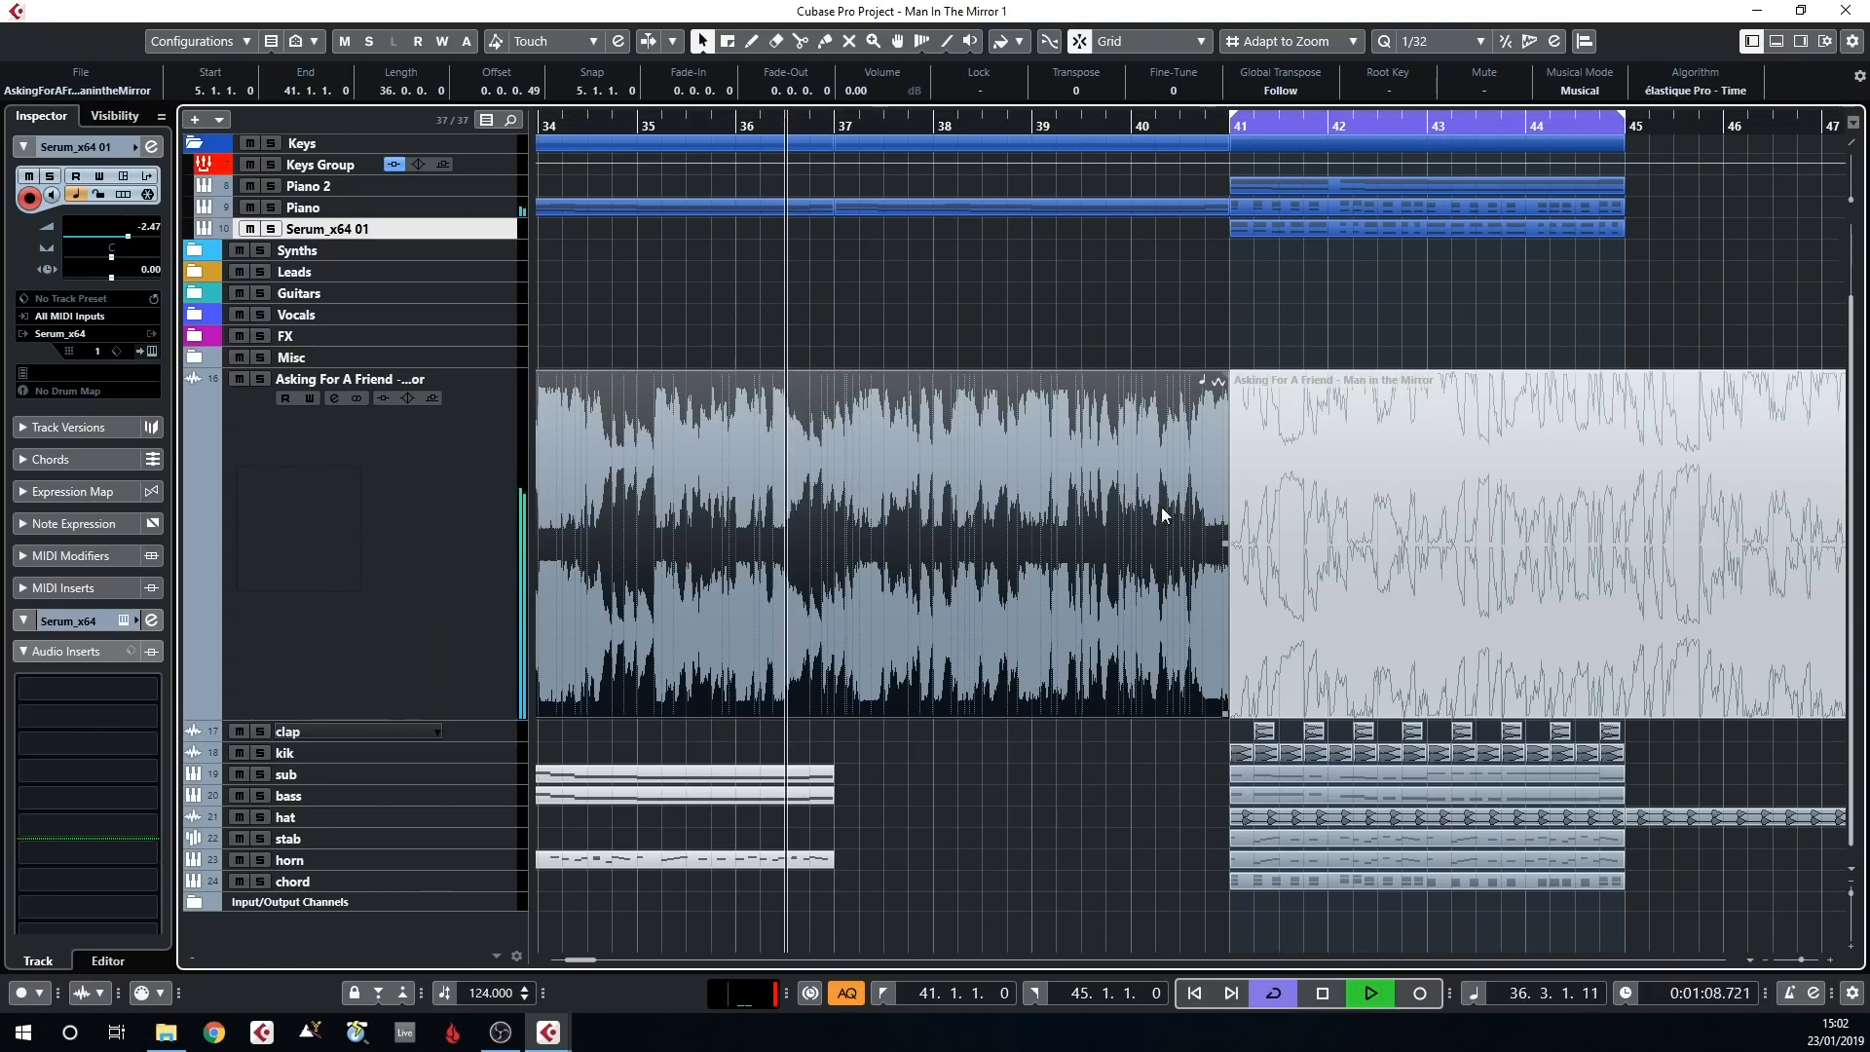
# Play the unsoloed arrangement leading up to bar 41 and select the Asking For A Friend track
pyautogui.scroll(-2, 1068, 567)
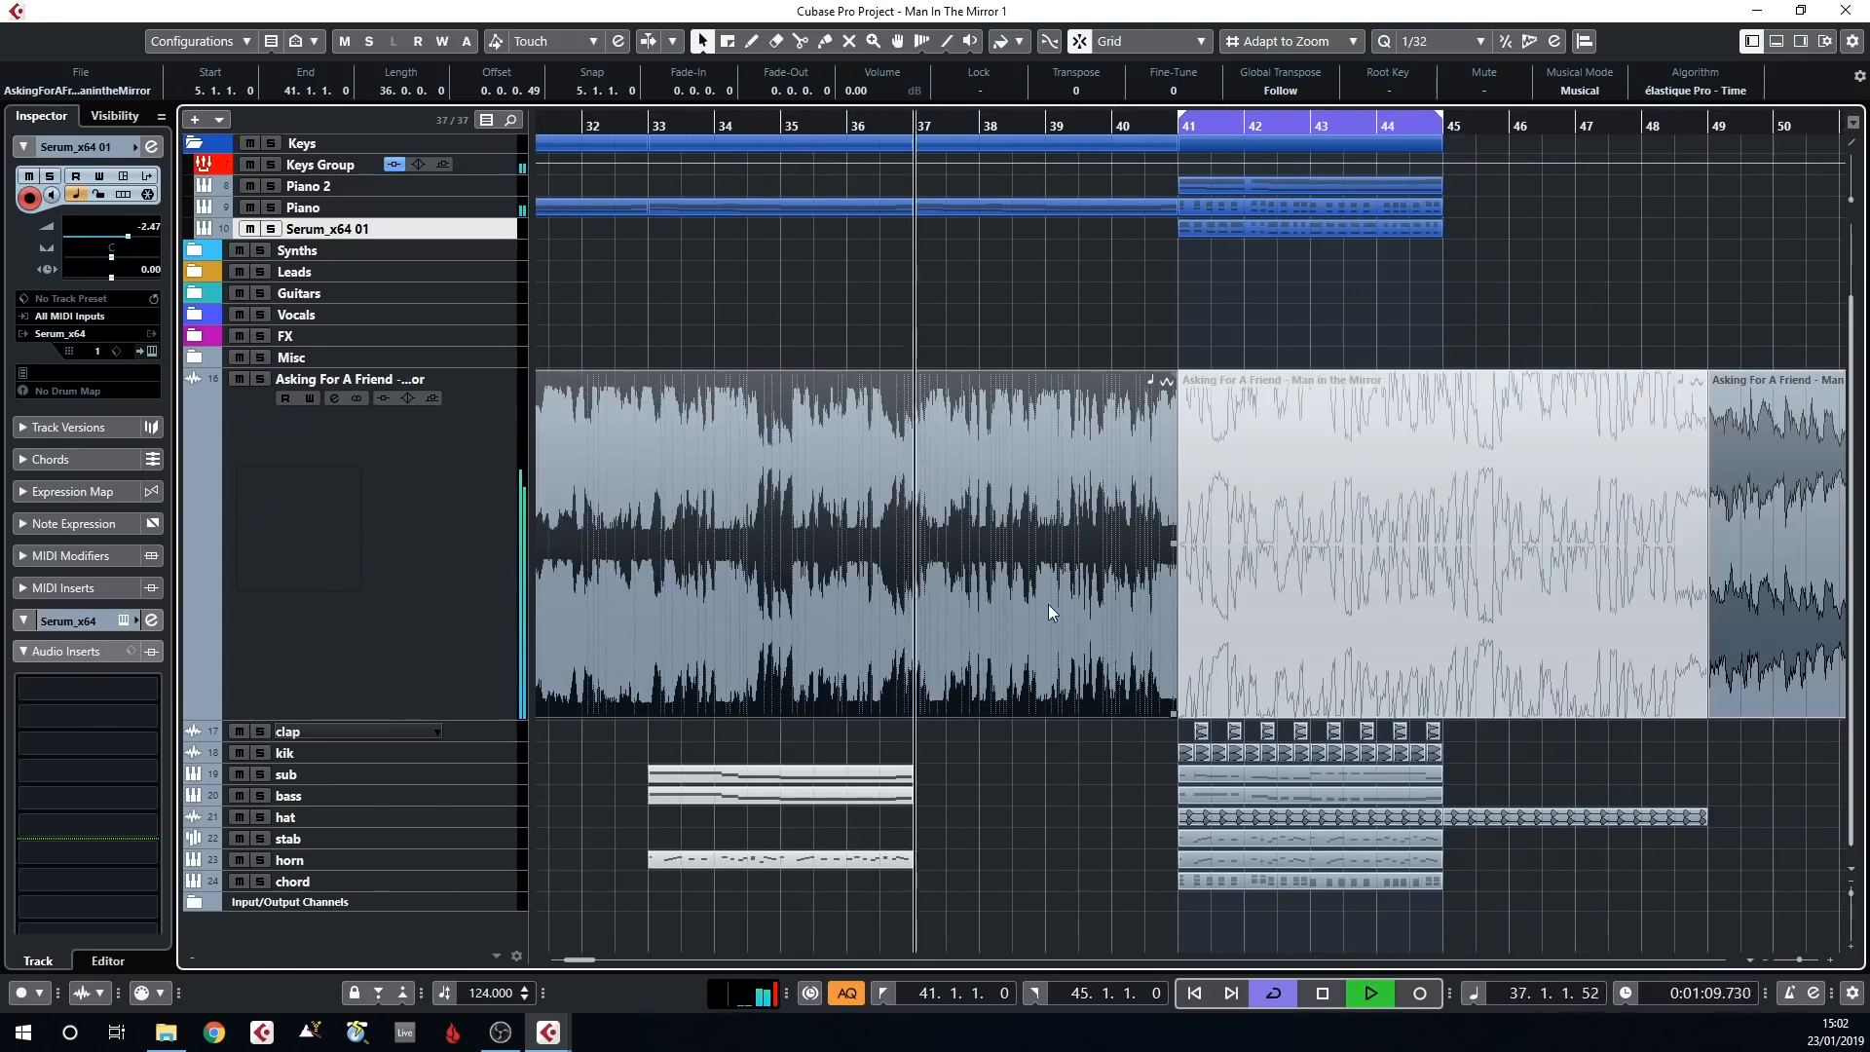
pyautogui.click(502, 602)
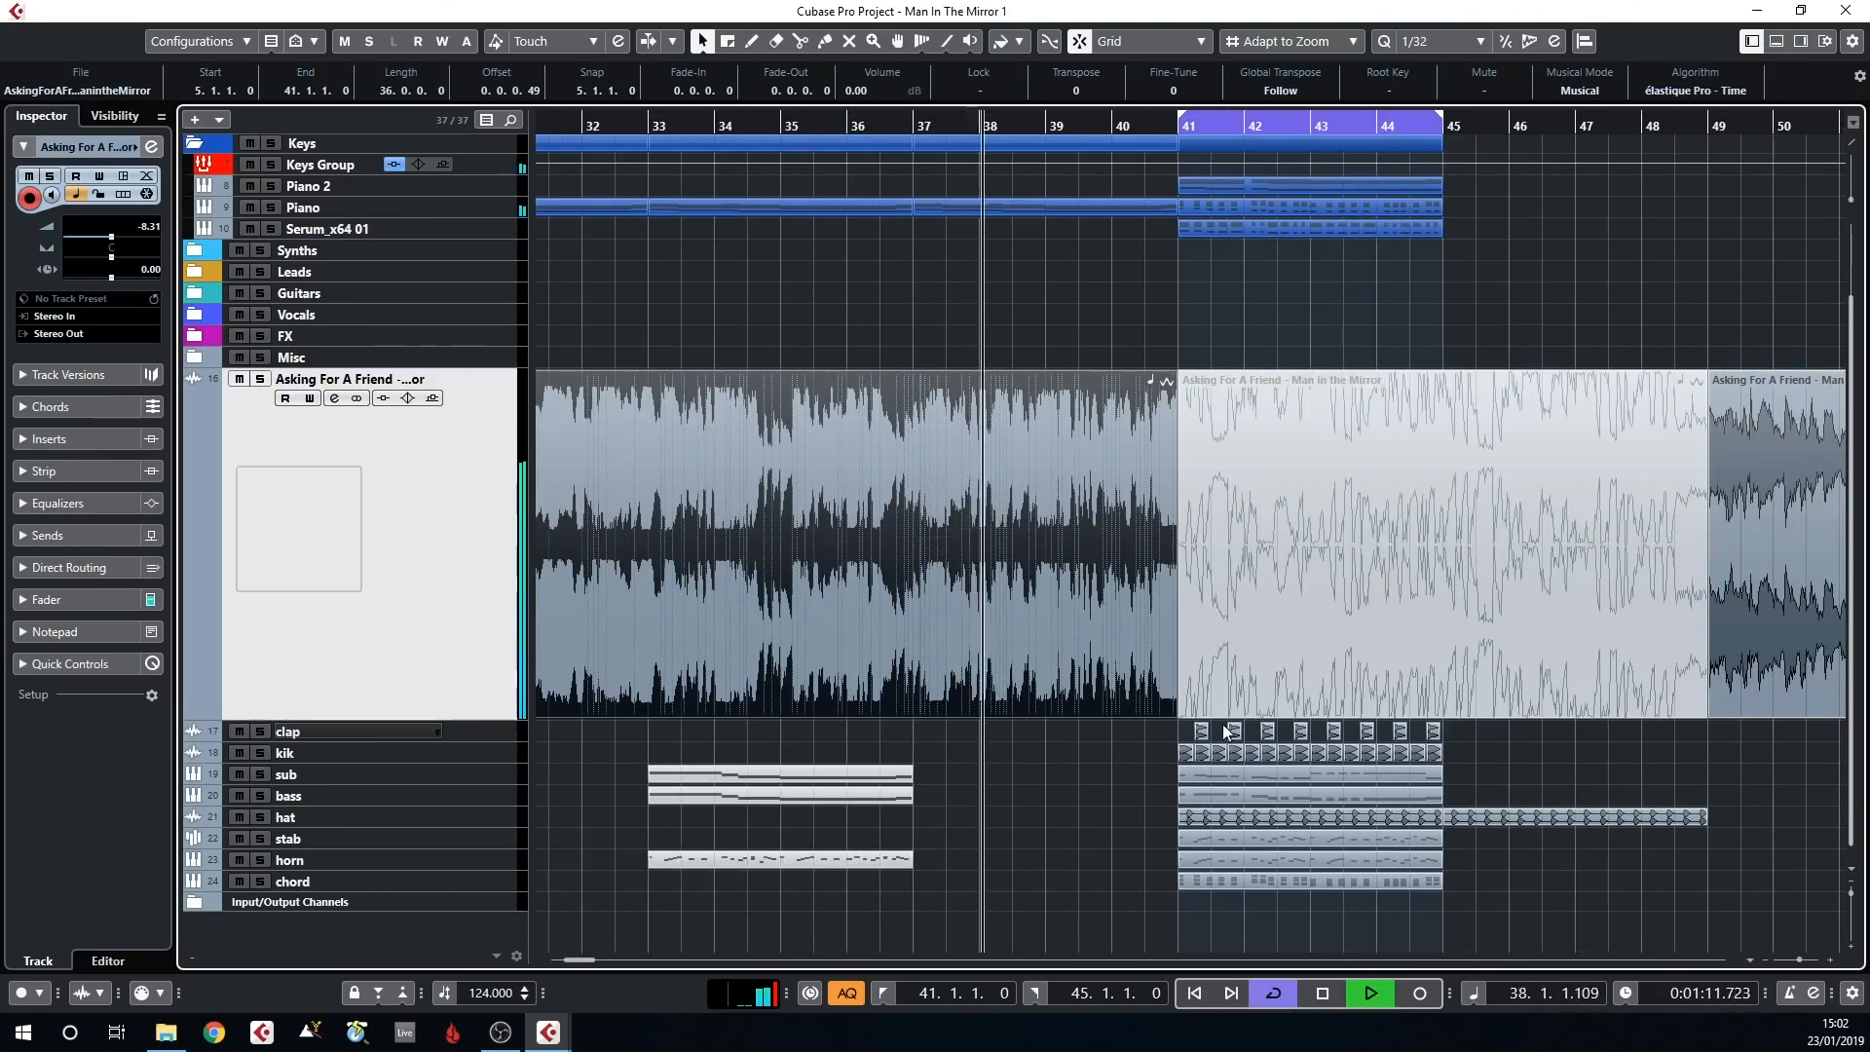